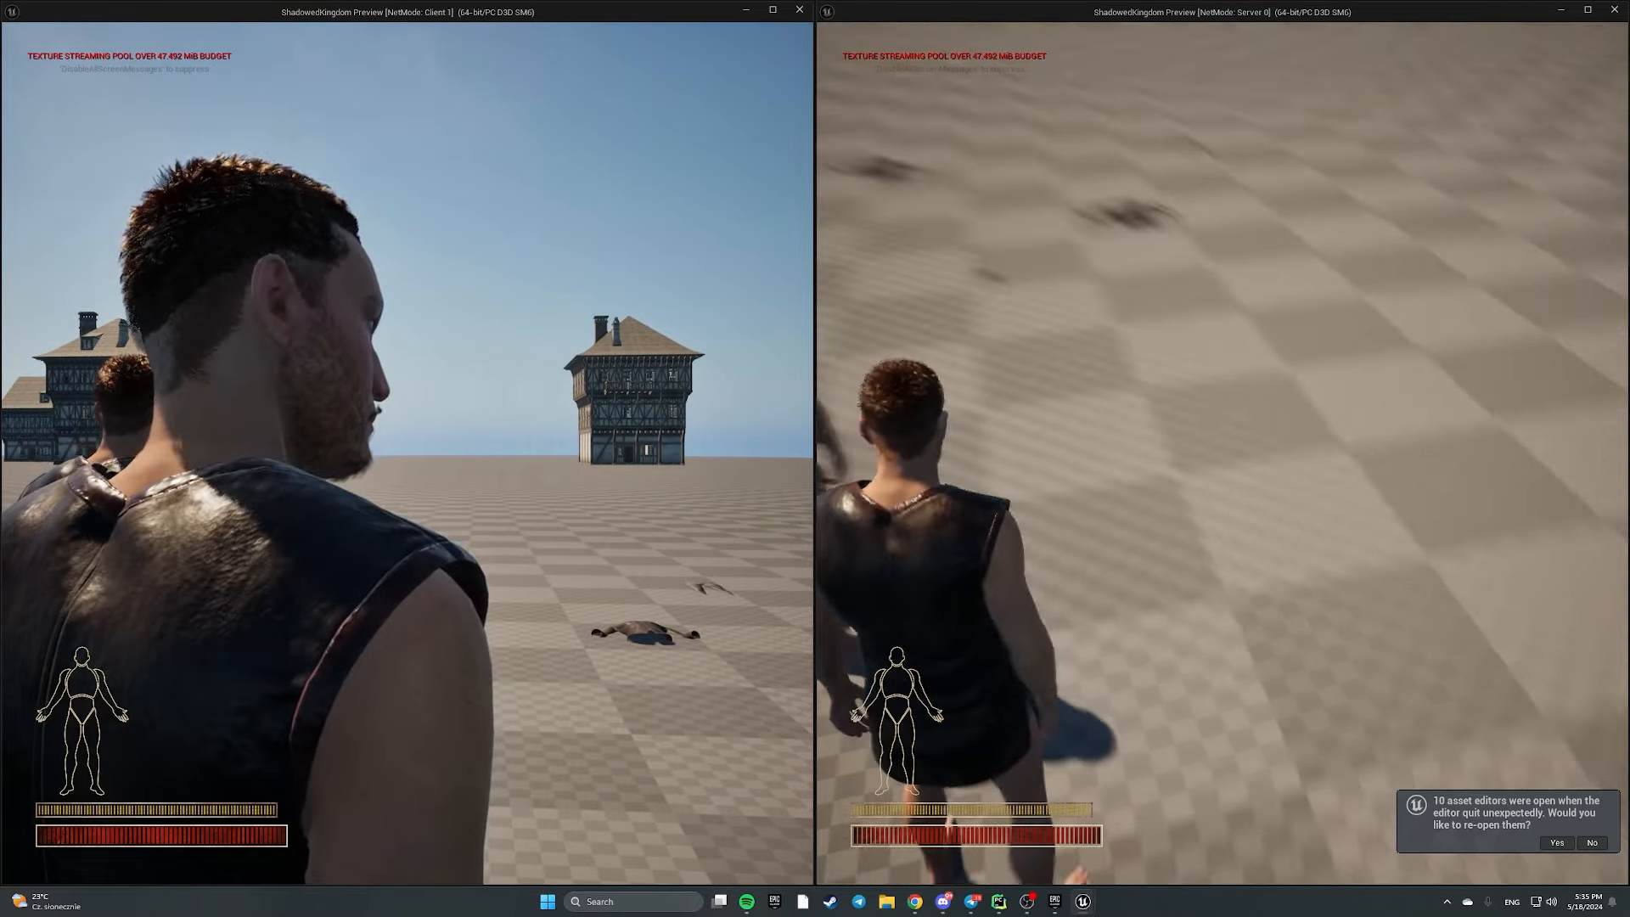
# Walk the client's character to the nearest shirt on the ground and interact with it
pyautogui.press('d')
pyautogui.hotkey('shift', 'F1')
pyautogui.click(595, 408)
pyautogui.press('w')
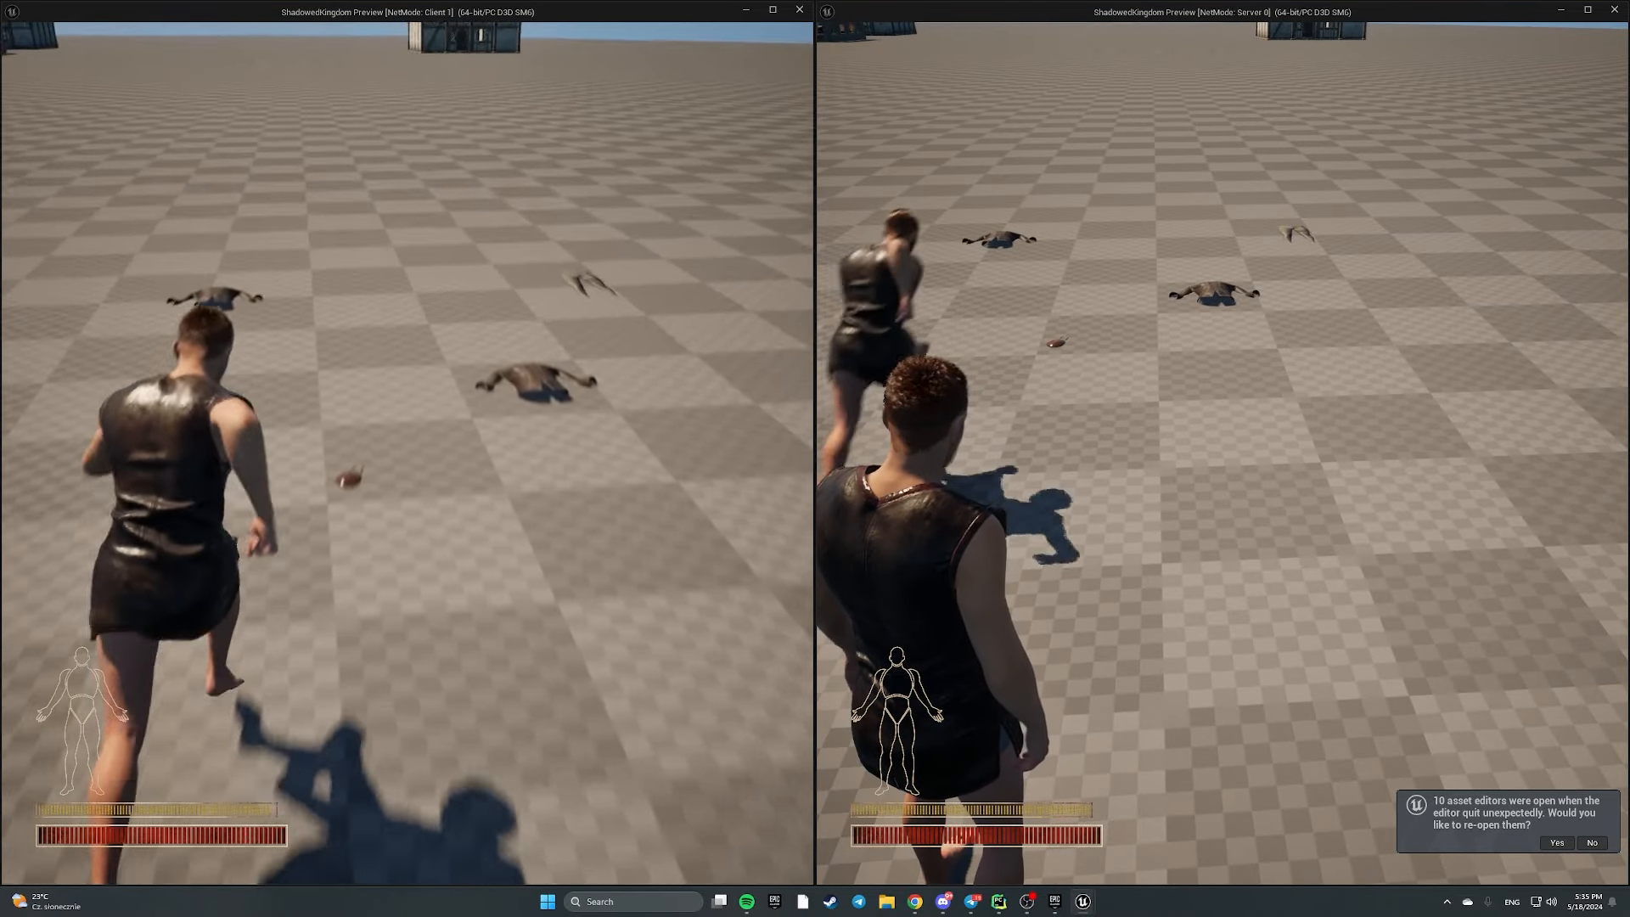
pyautogui.press('f')
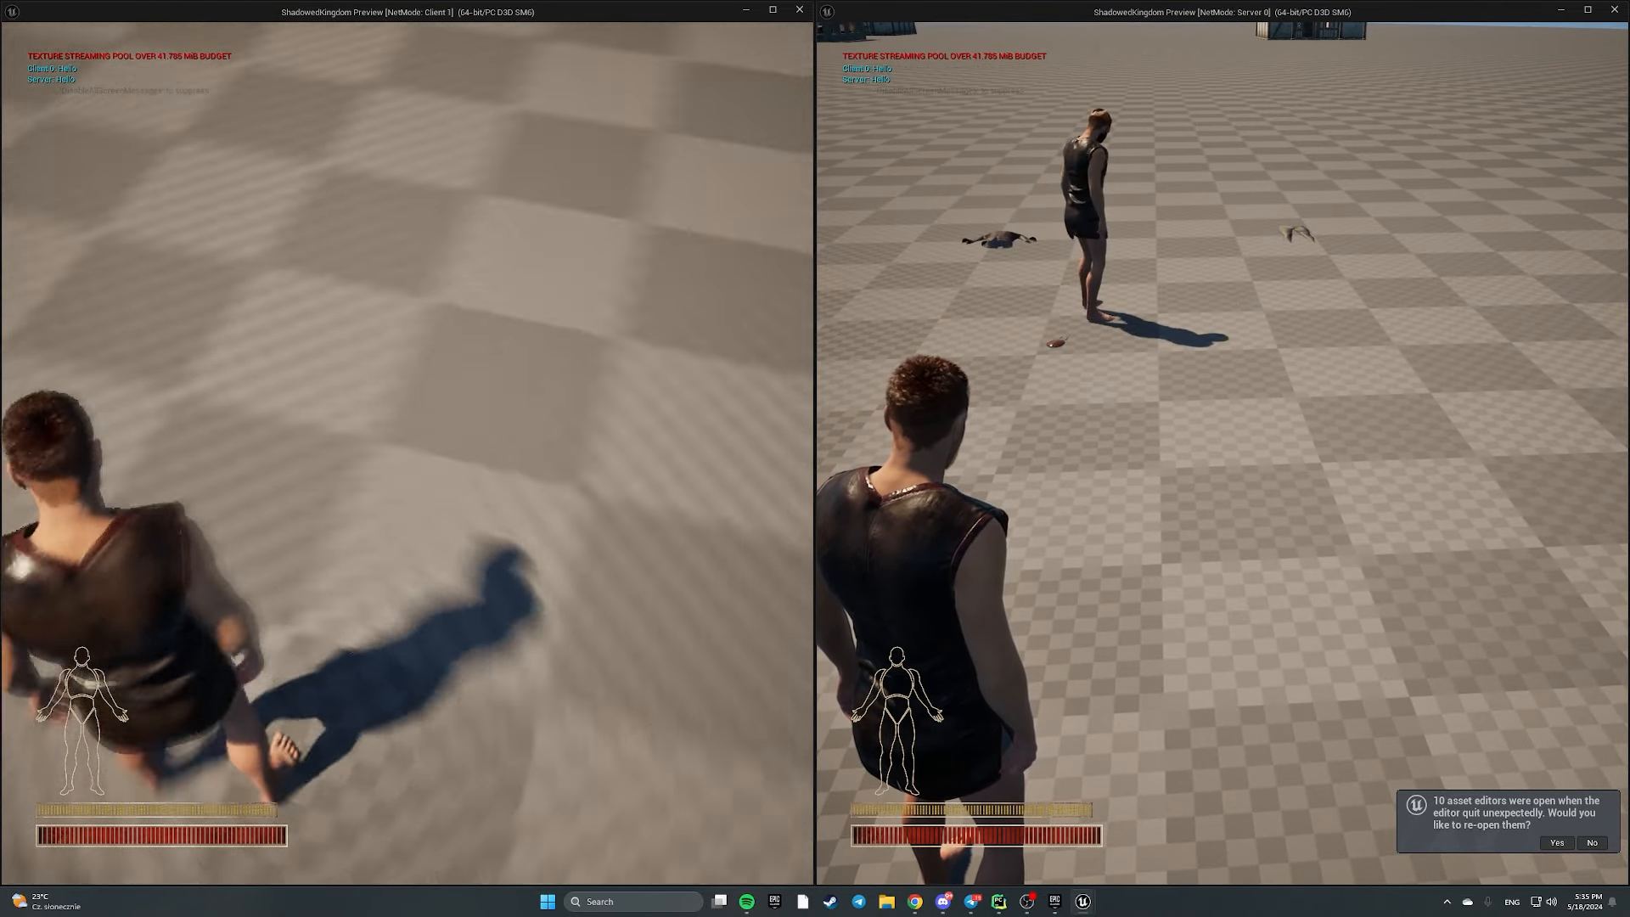
pyautogui.press('w')
pyautogui.hotkey('shift', 'F1')
# Remove the breakpoint from the Switch on E_ContainerItemAction node and resume the paused play session
pyautogui.click(747, 10)
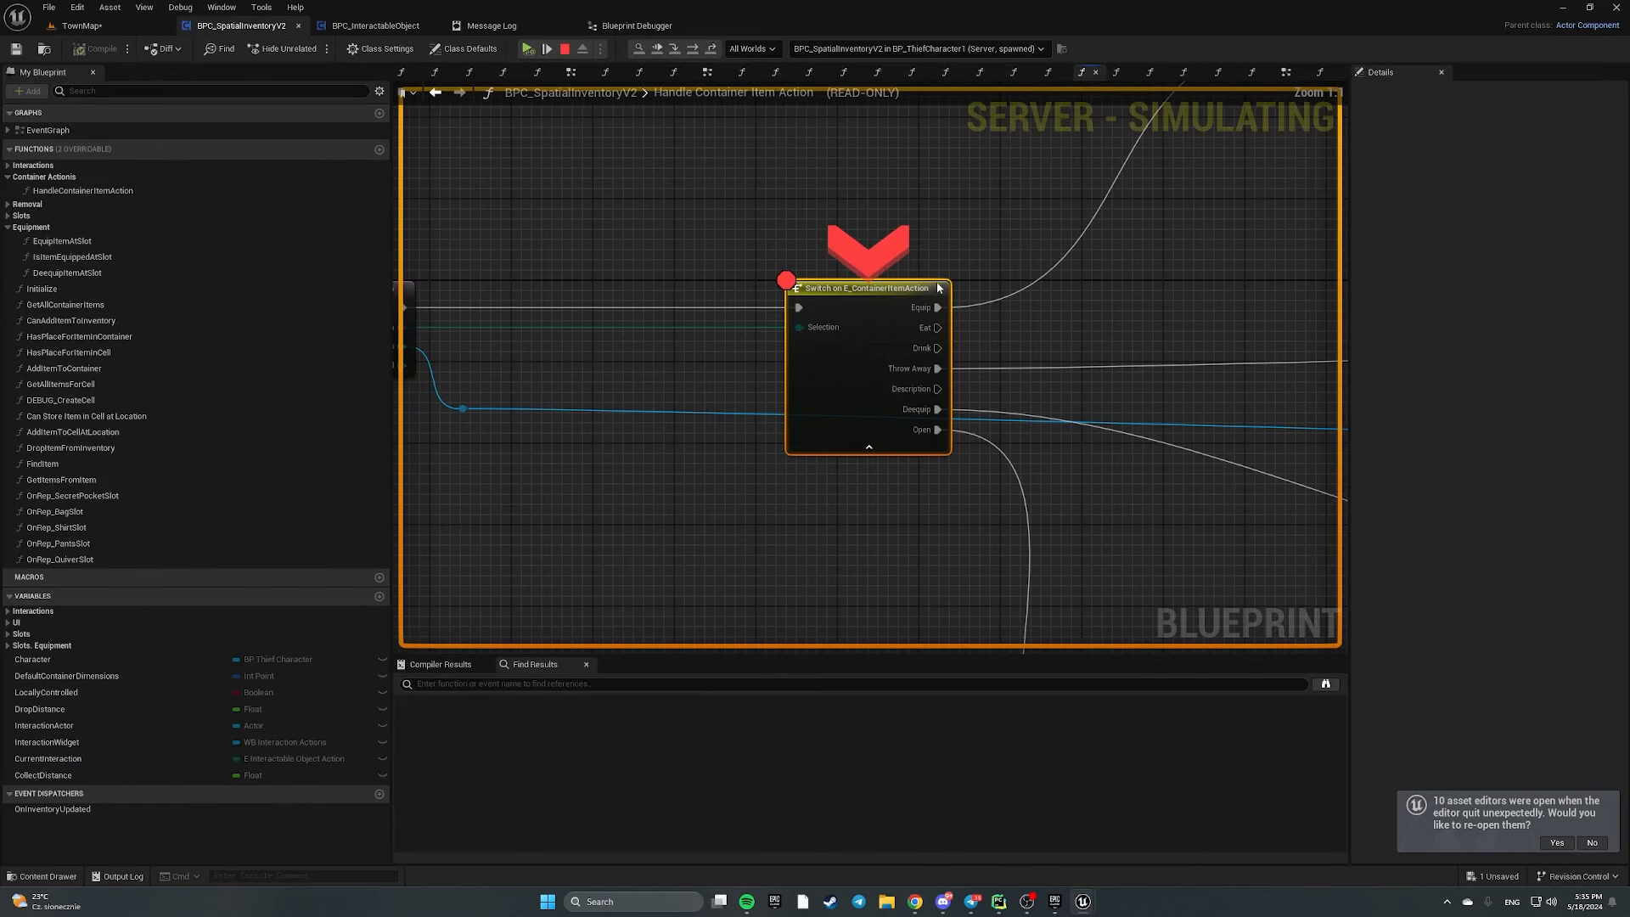
pyautogui.rightClick(938, 289)
pyautogui.click(967, 352)
pyautogui.click(528, 49)
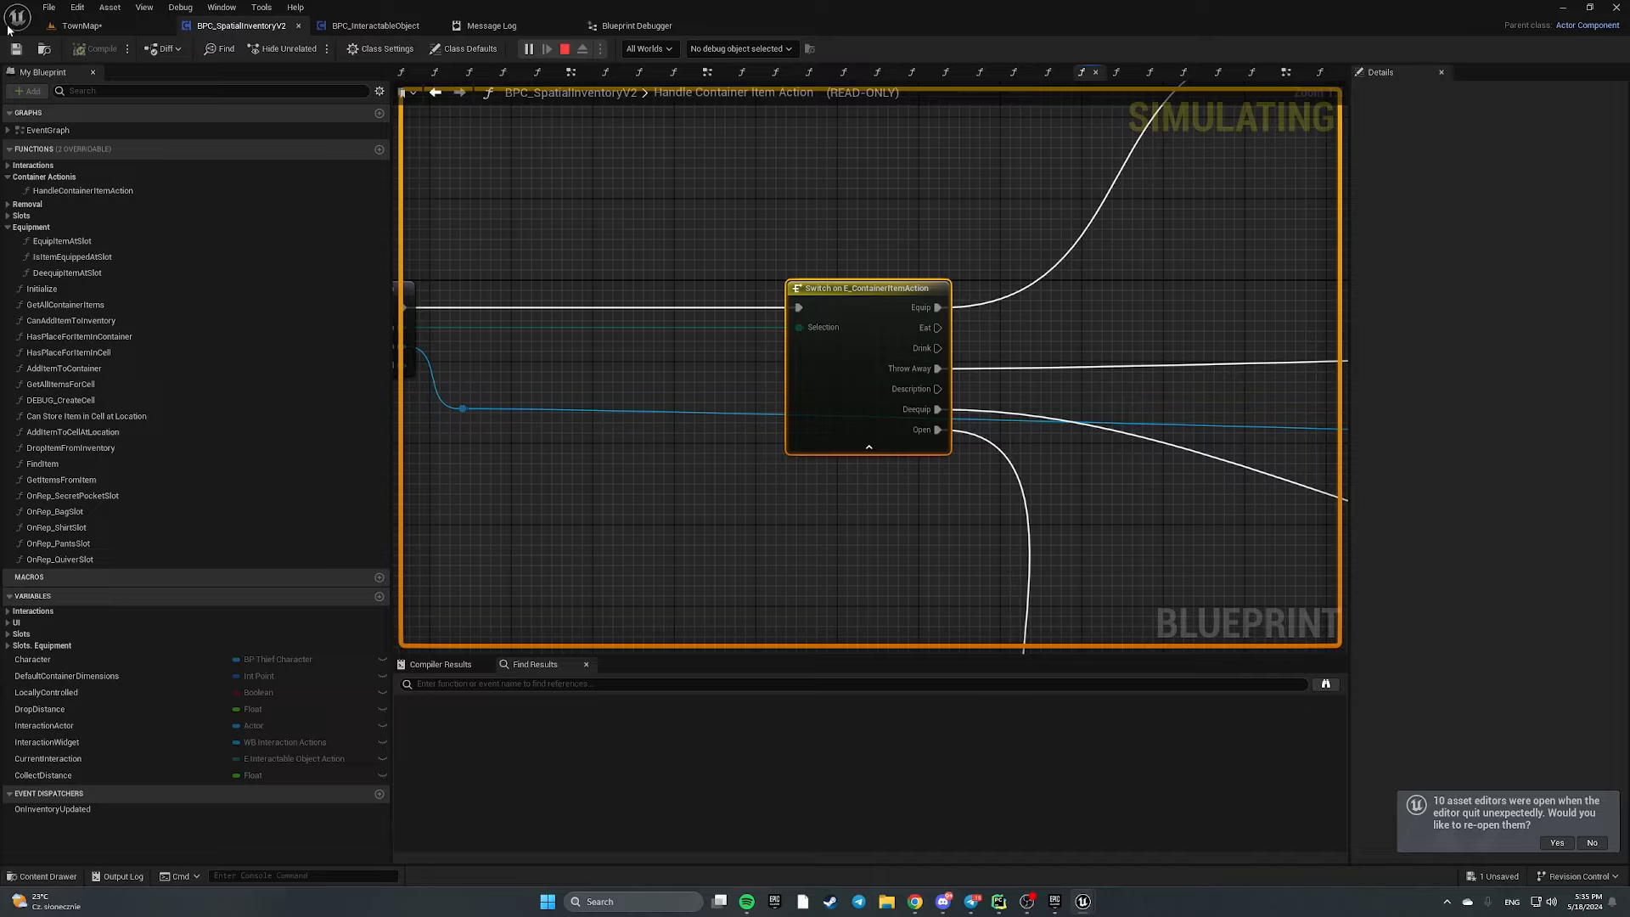
# Return to the TownMap level, bring back the Client preview window and maximize it
pyautogui.click(78, 26)
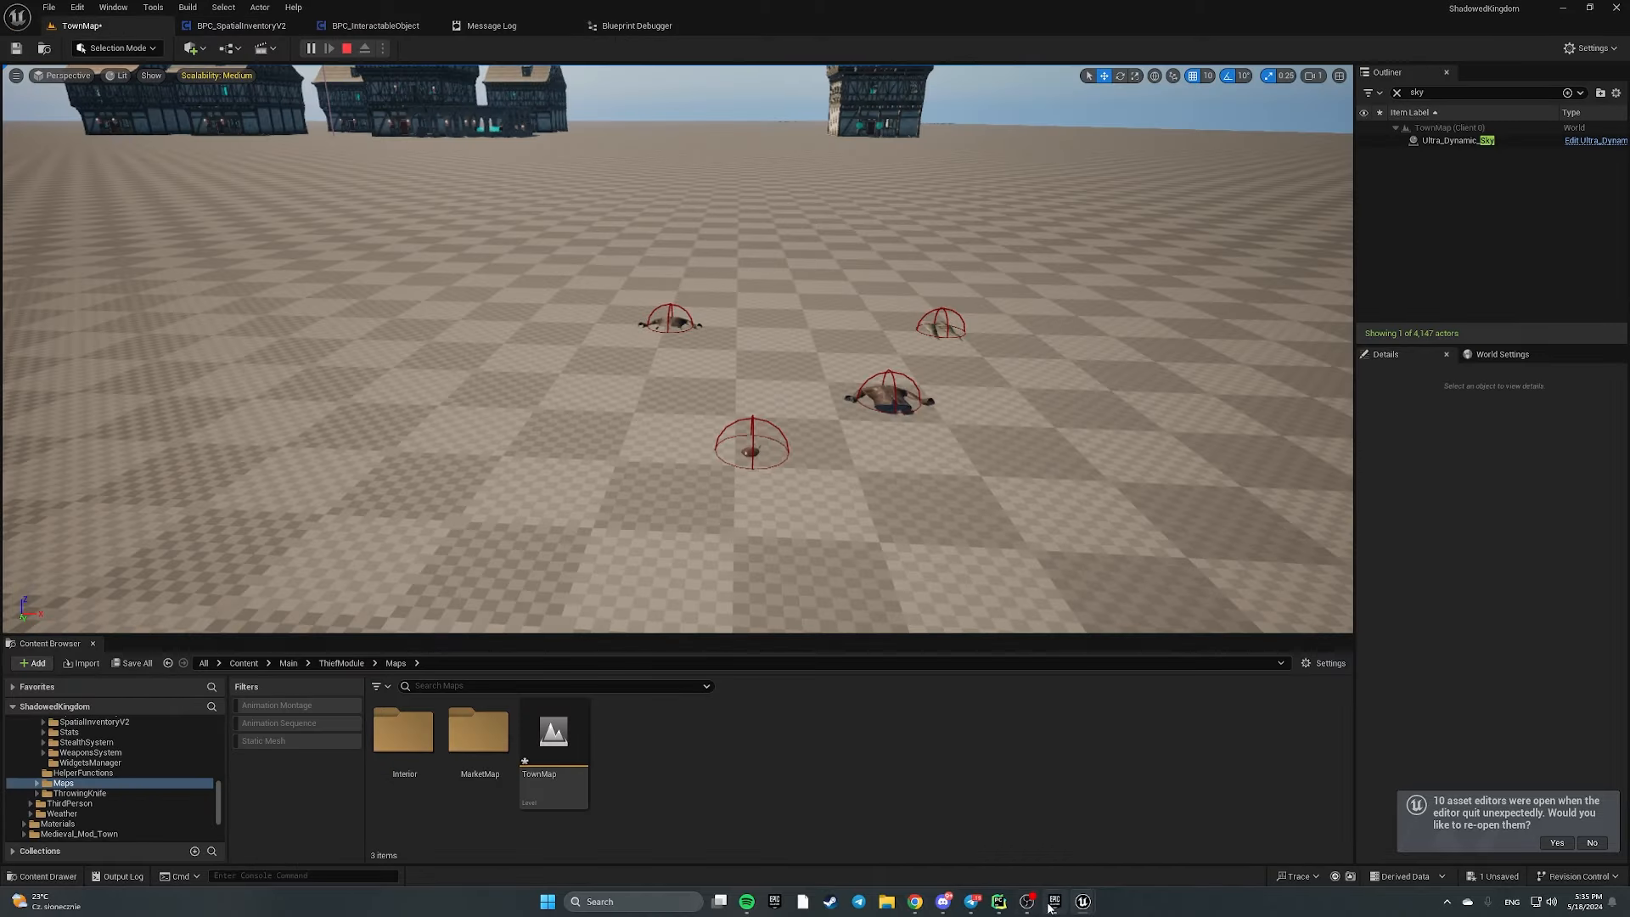
pyautogui.moveTo(1087, 902)
pyautogui.click(1148, 856)
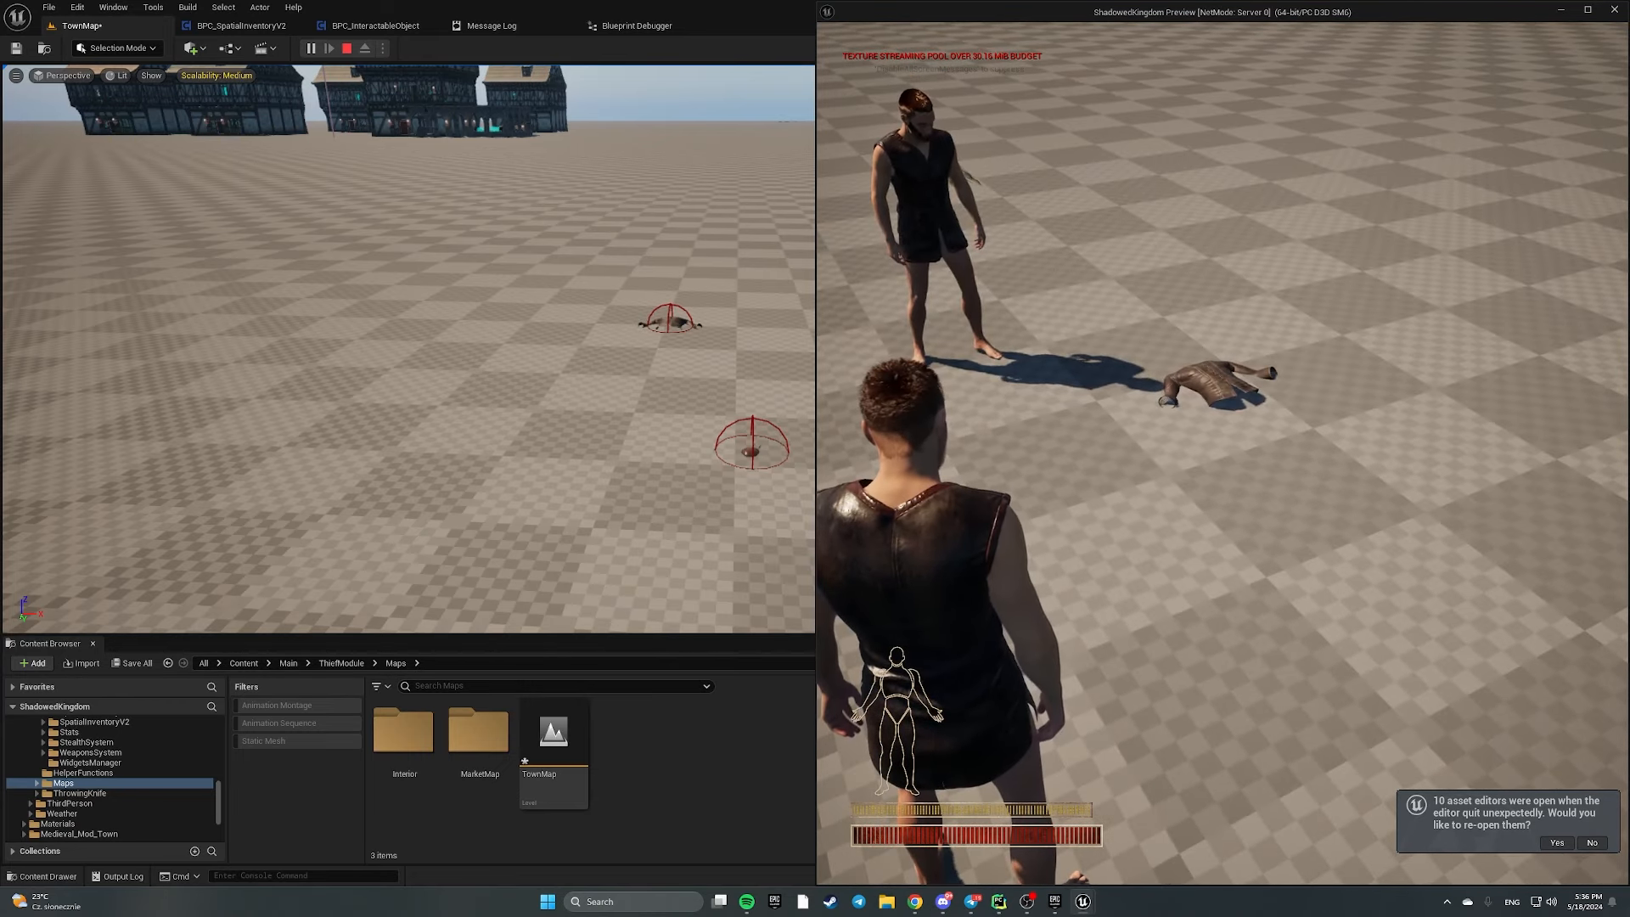
pyautogui.hotkey('alt', 'Tab')
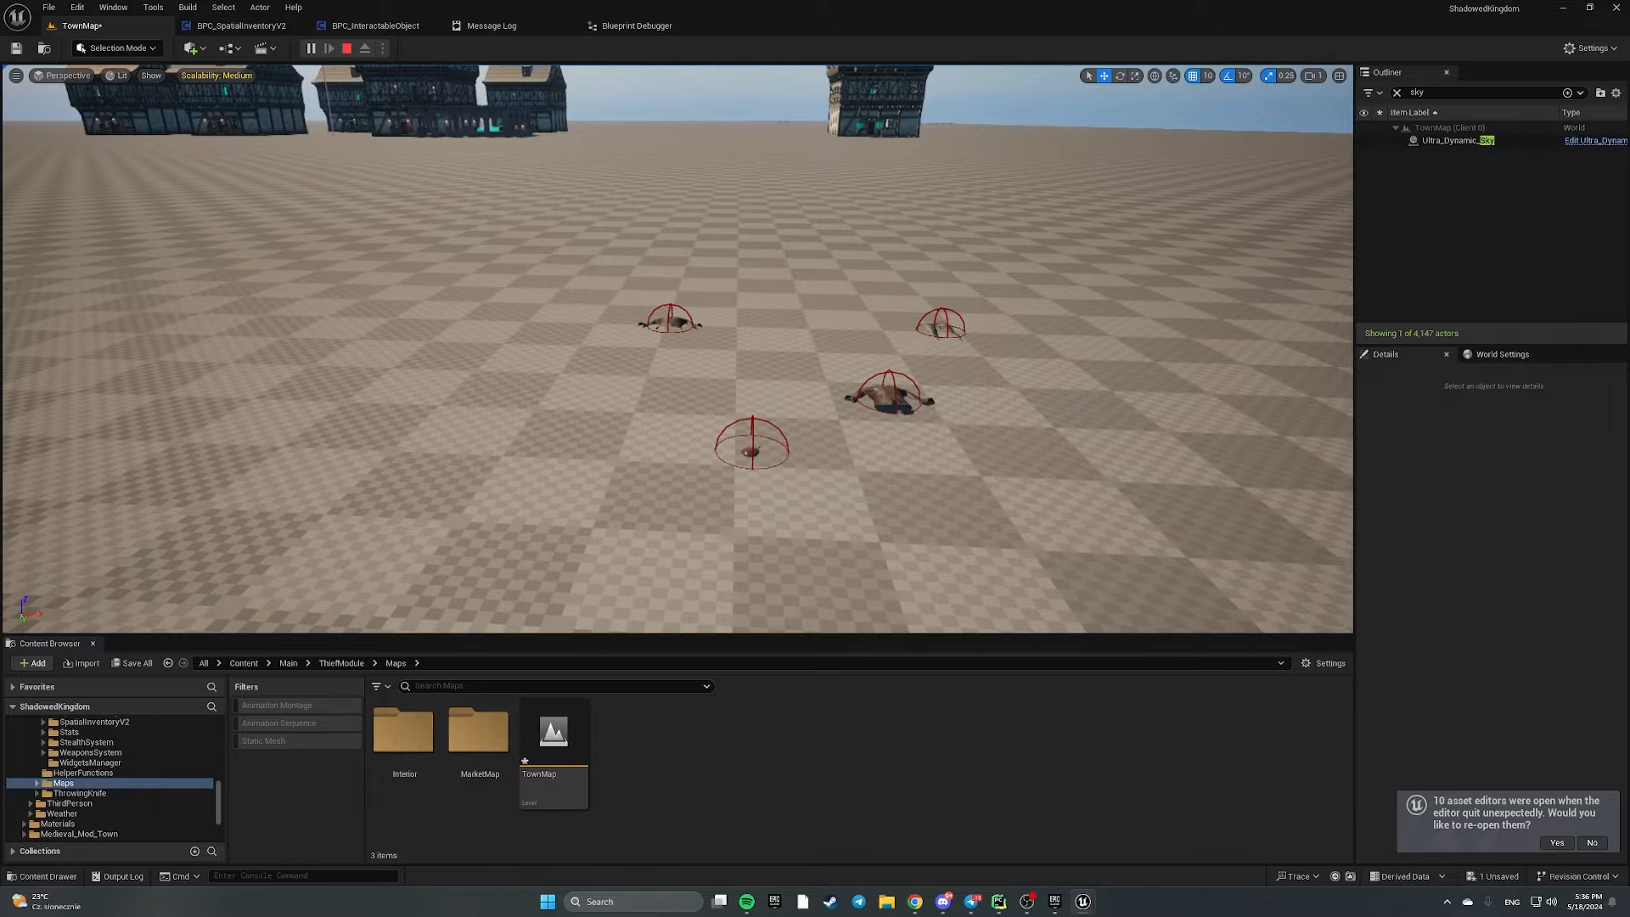
pyautogui.moveTo(1, 403); pyautogui.dragTo(789, 1)
# Walk the client's character up to the shirt on the ground and equip it
pyautogui.press('w')
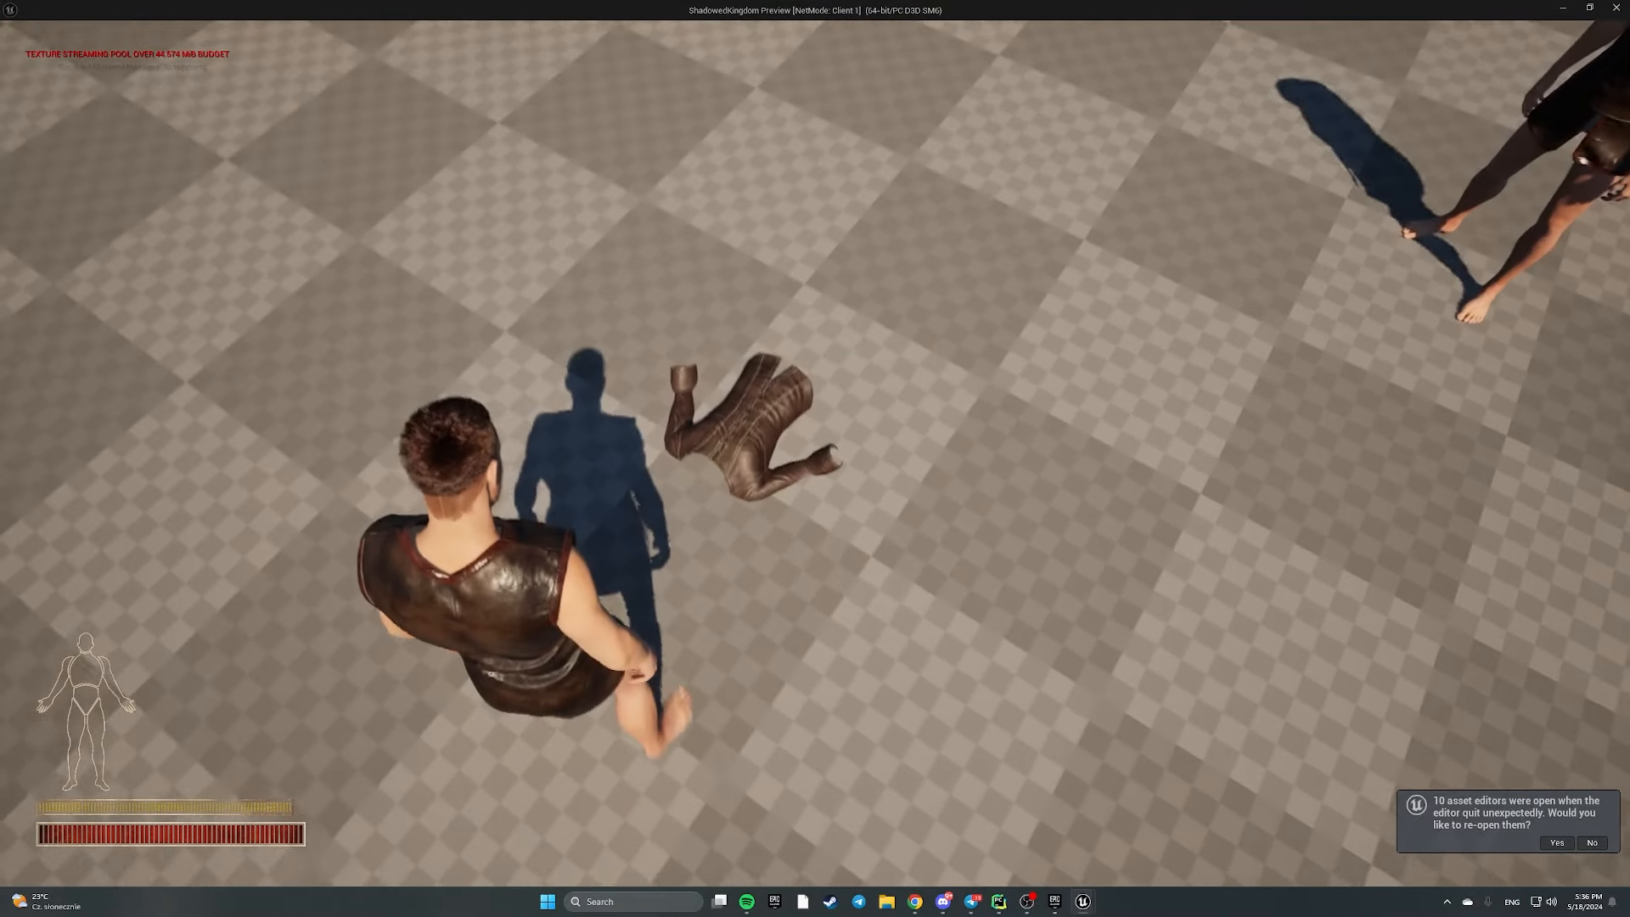
pyautogui.scroll(-1, 909, 411)
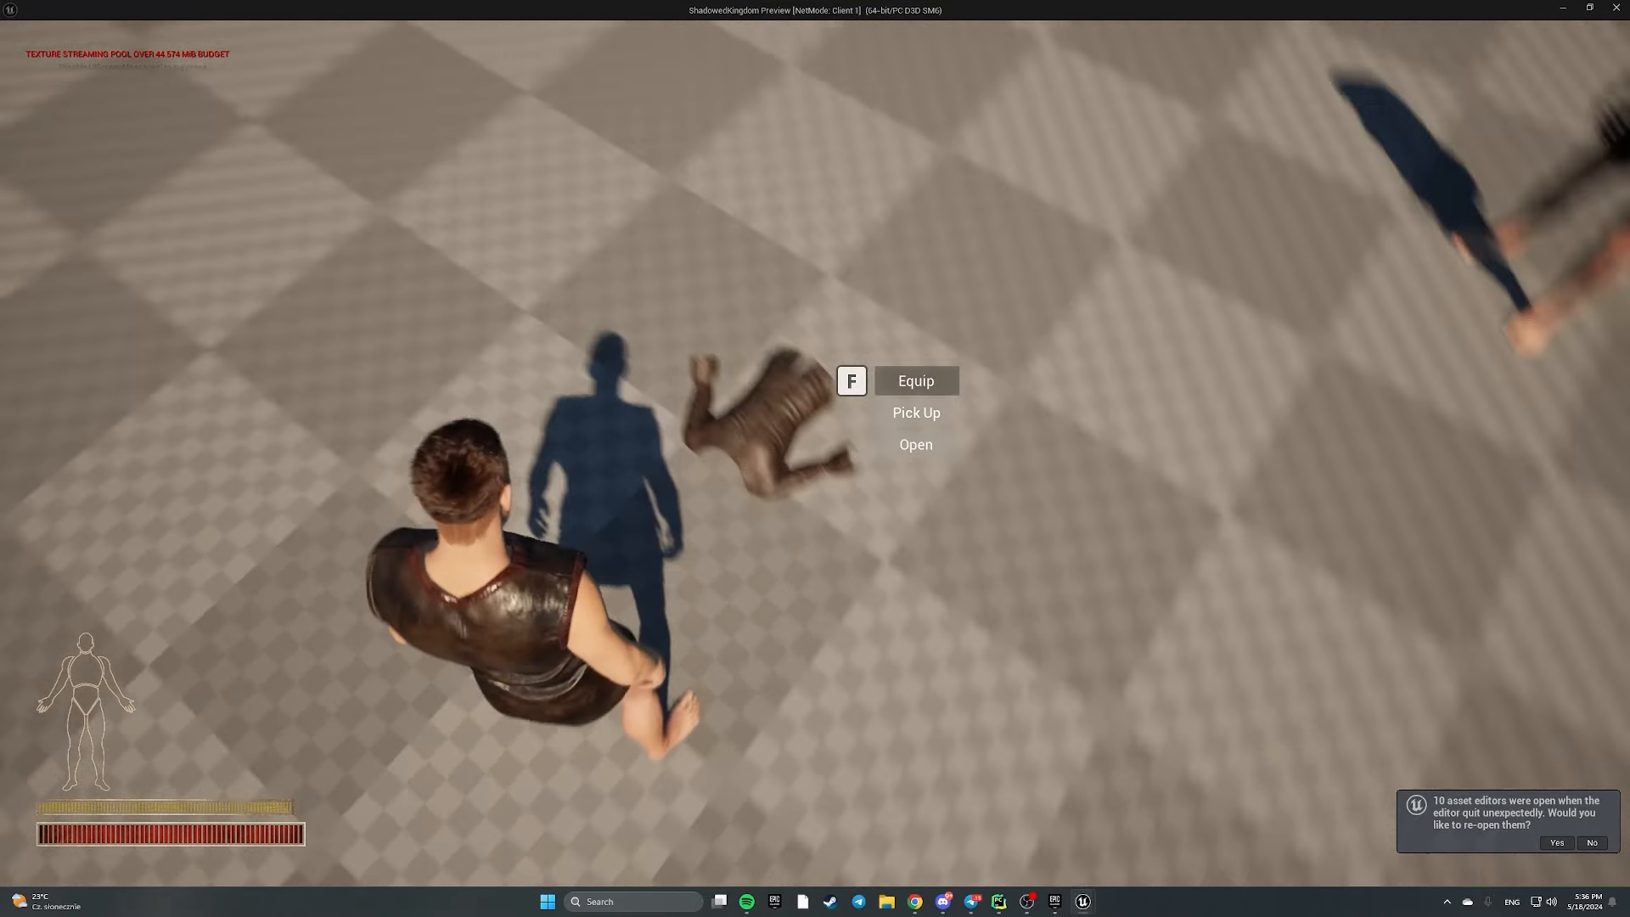
pyautogui.press('f')
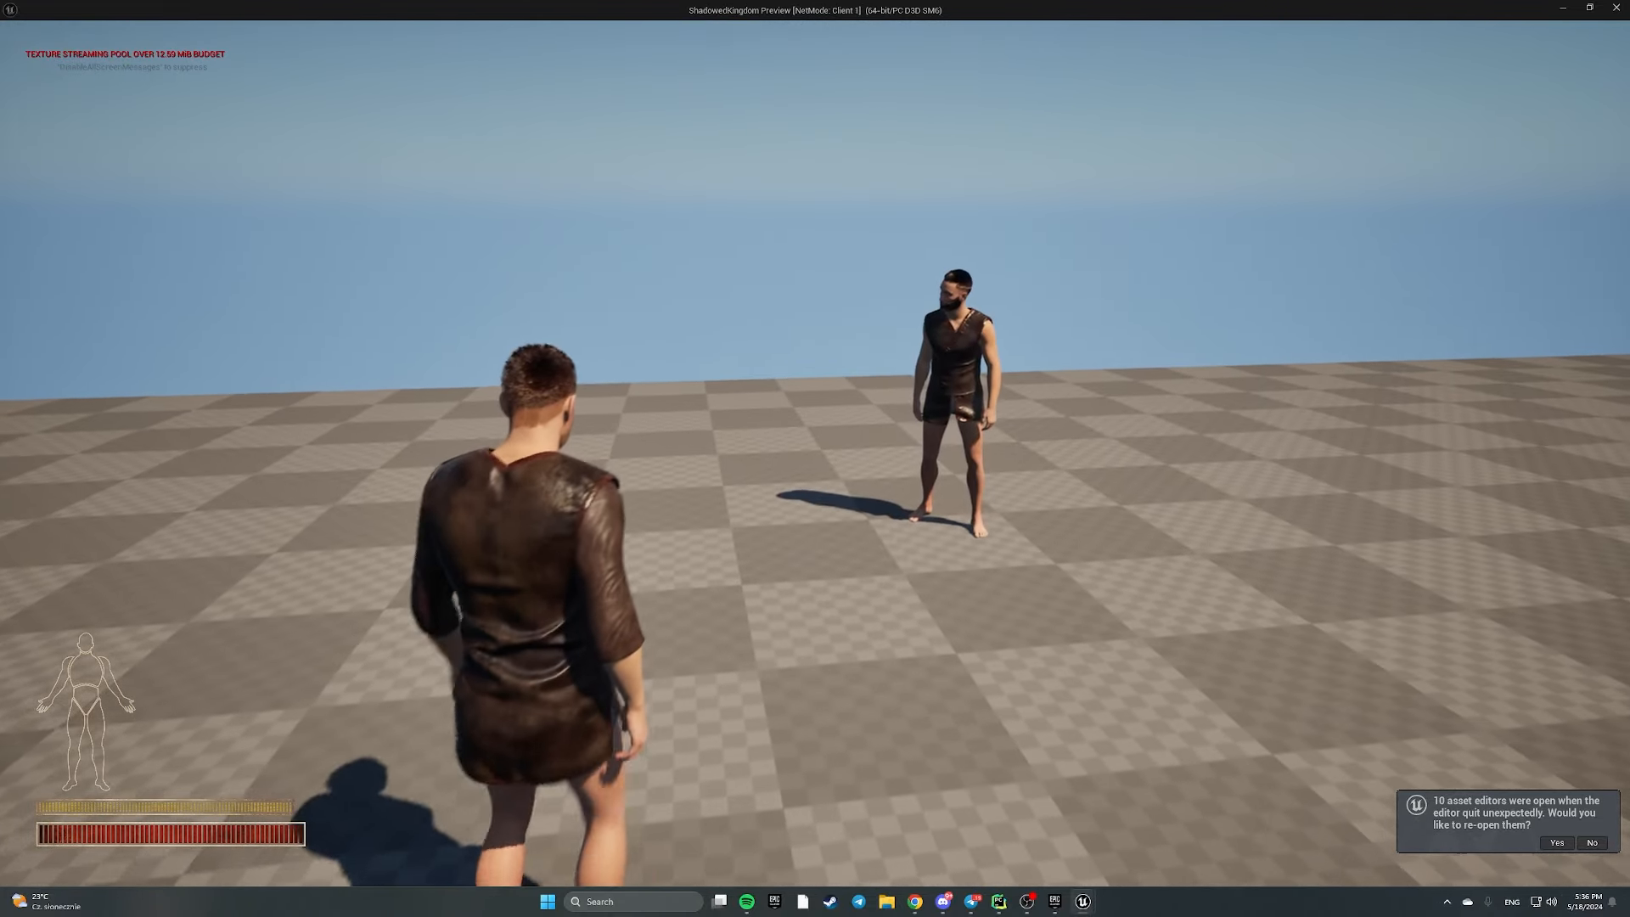
# Open the client character's inventory, throw away the equipped shirt and close the inventory
pyautogui.press('i')
pyautogui.click(1170, 263)
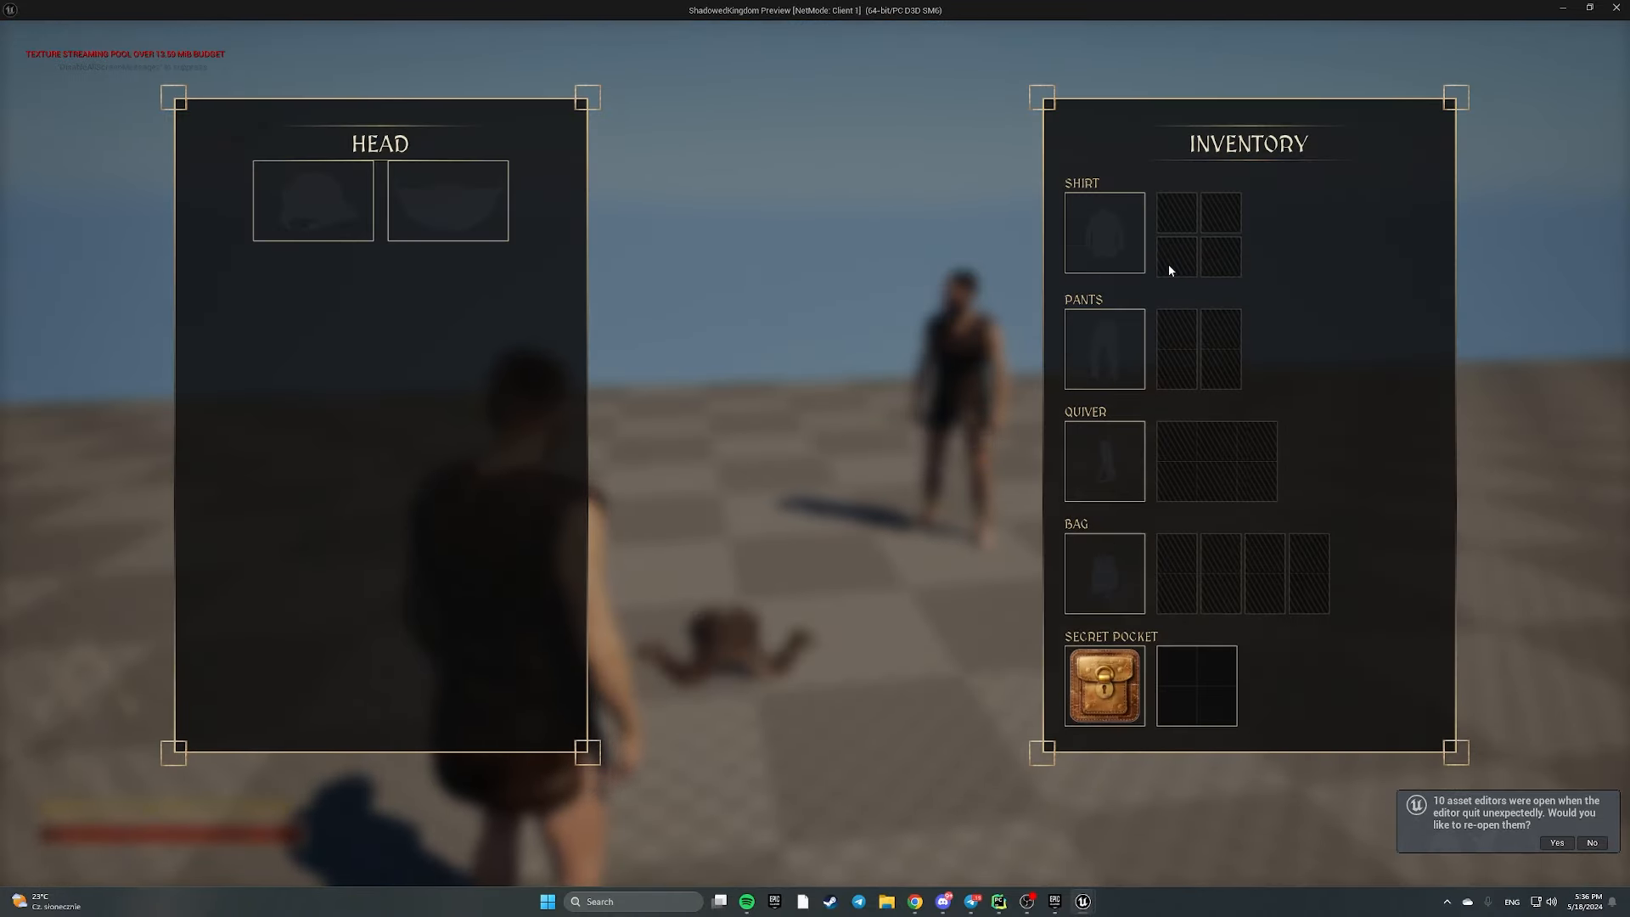
pyautogui.press('i')
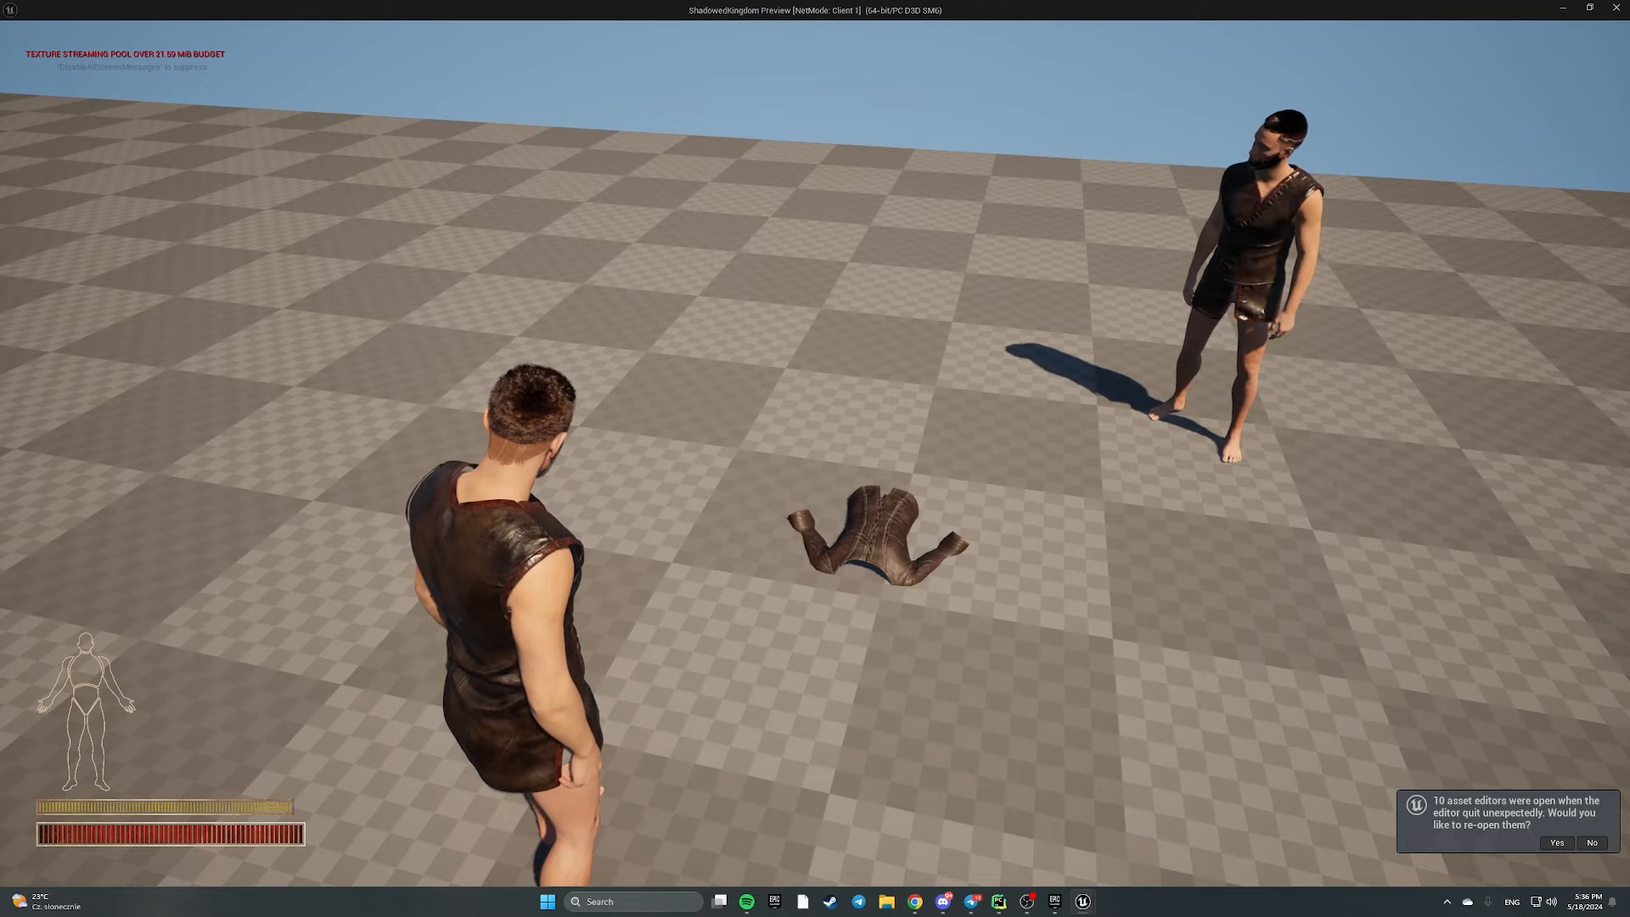
# Tile the client and server previews side by side and equip the dropped shirt on the server's character
pyautogui.moveTo(1359, 15); pyautogui.dragTo(1, 411)
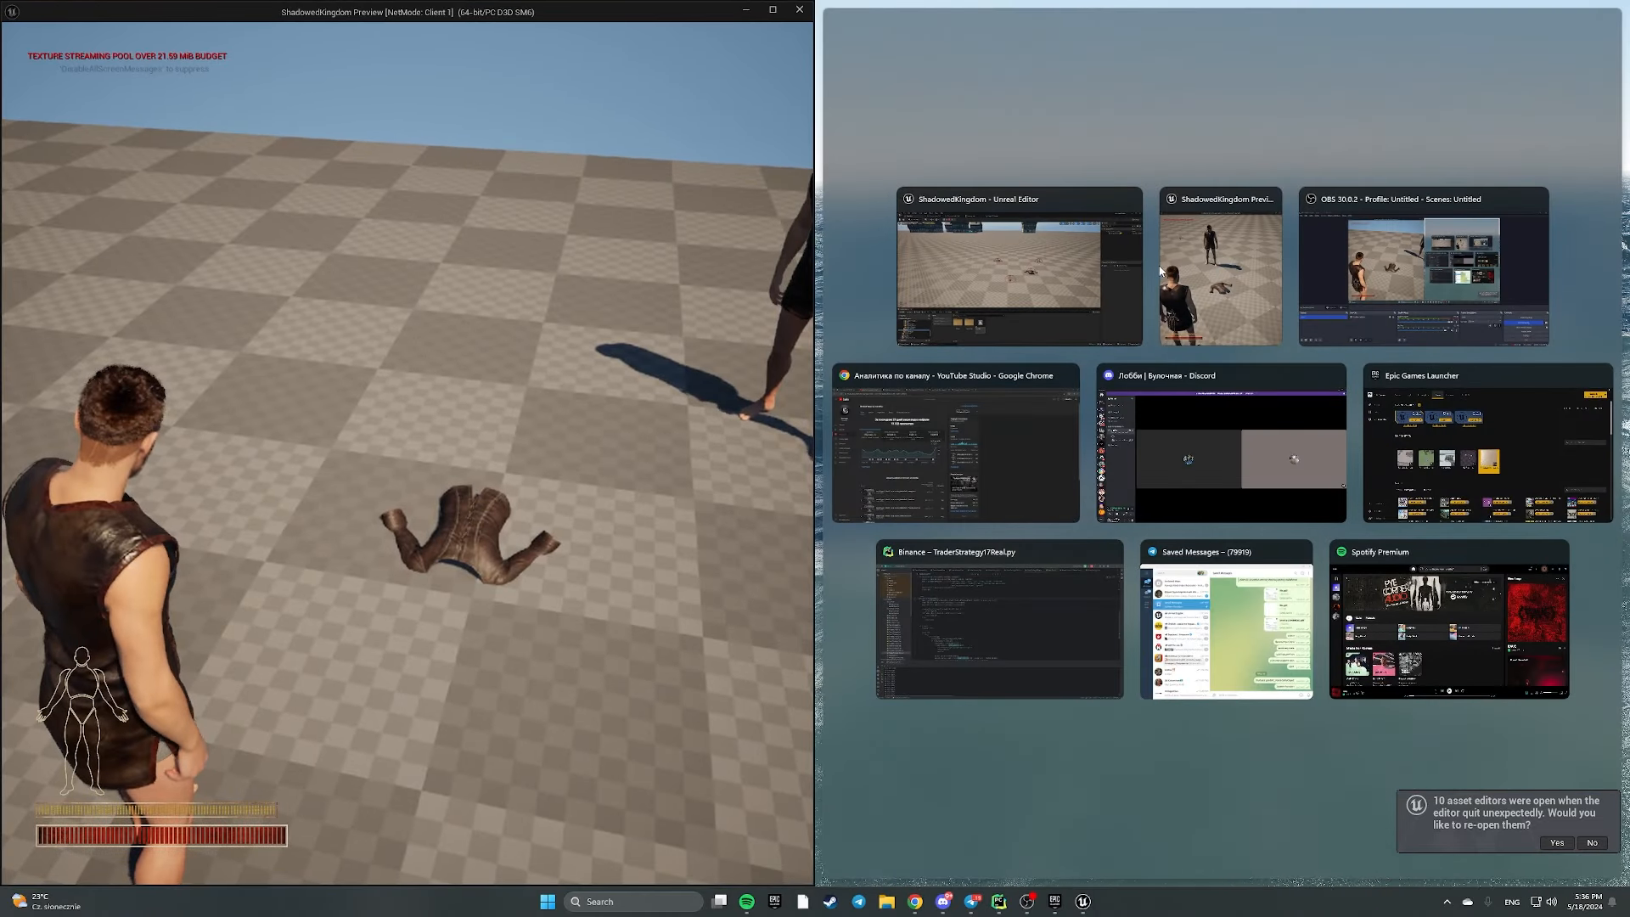
pyautogui.click(1221, 276)
pyautogui.press('w')
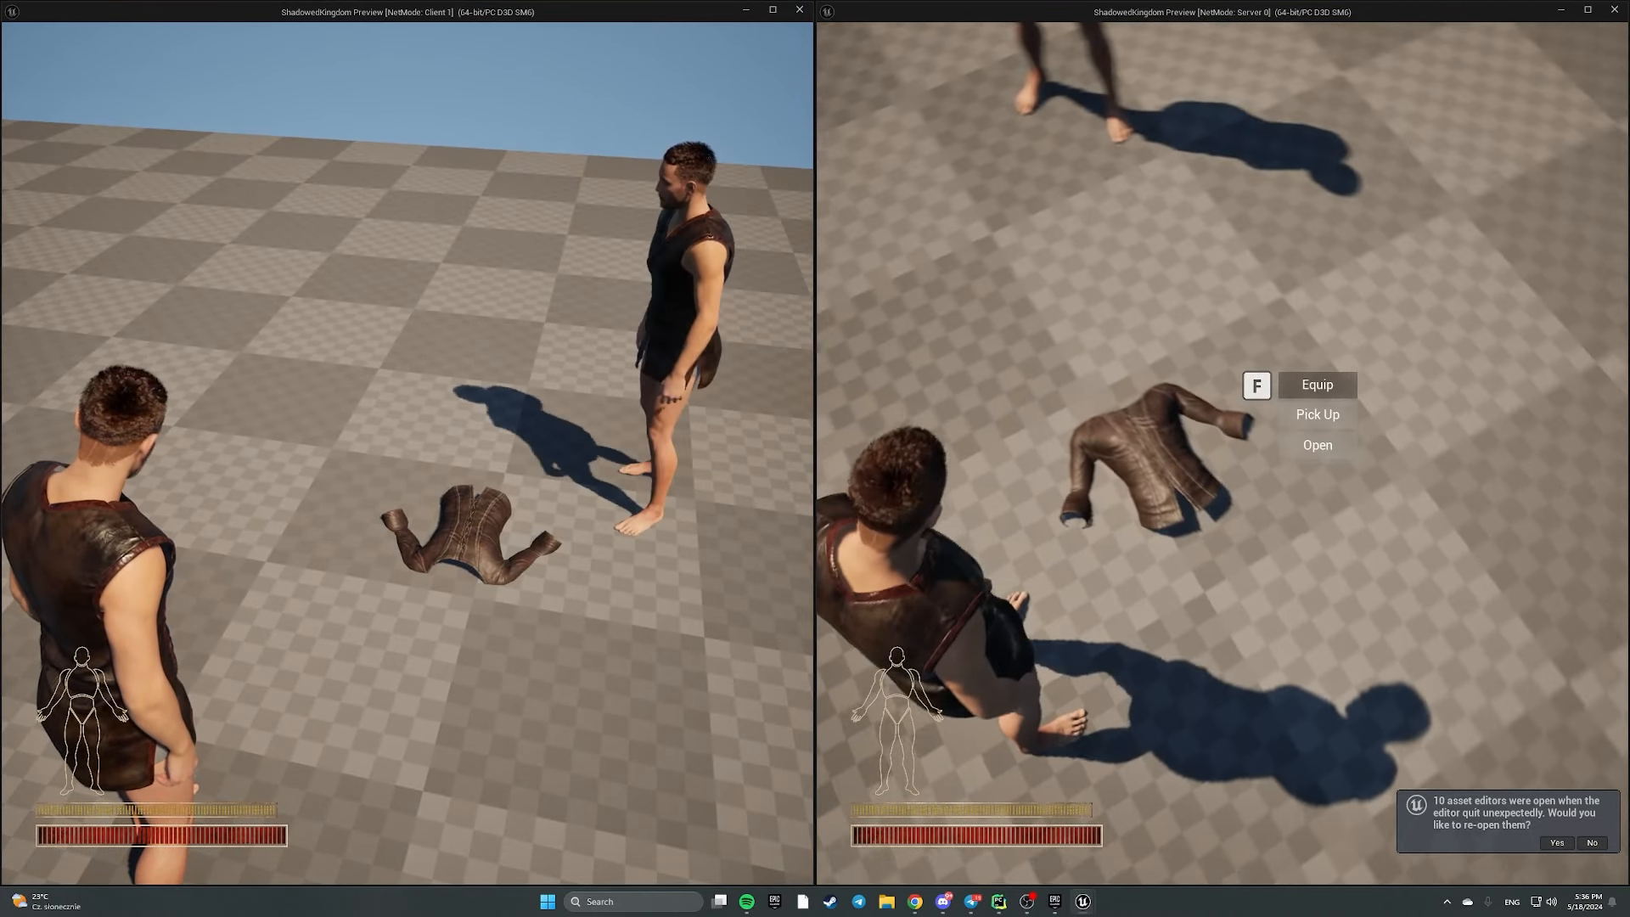
pyautogui.press('w')
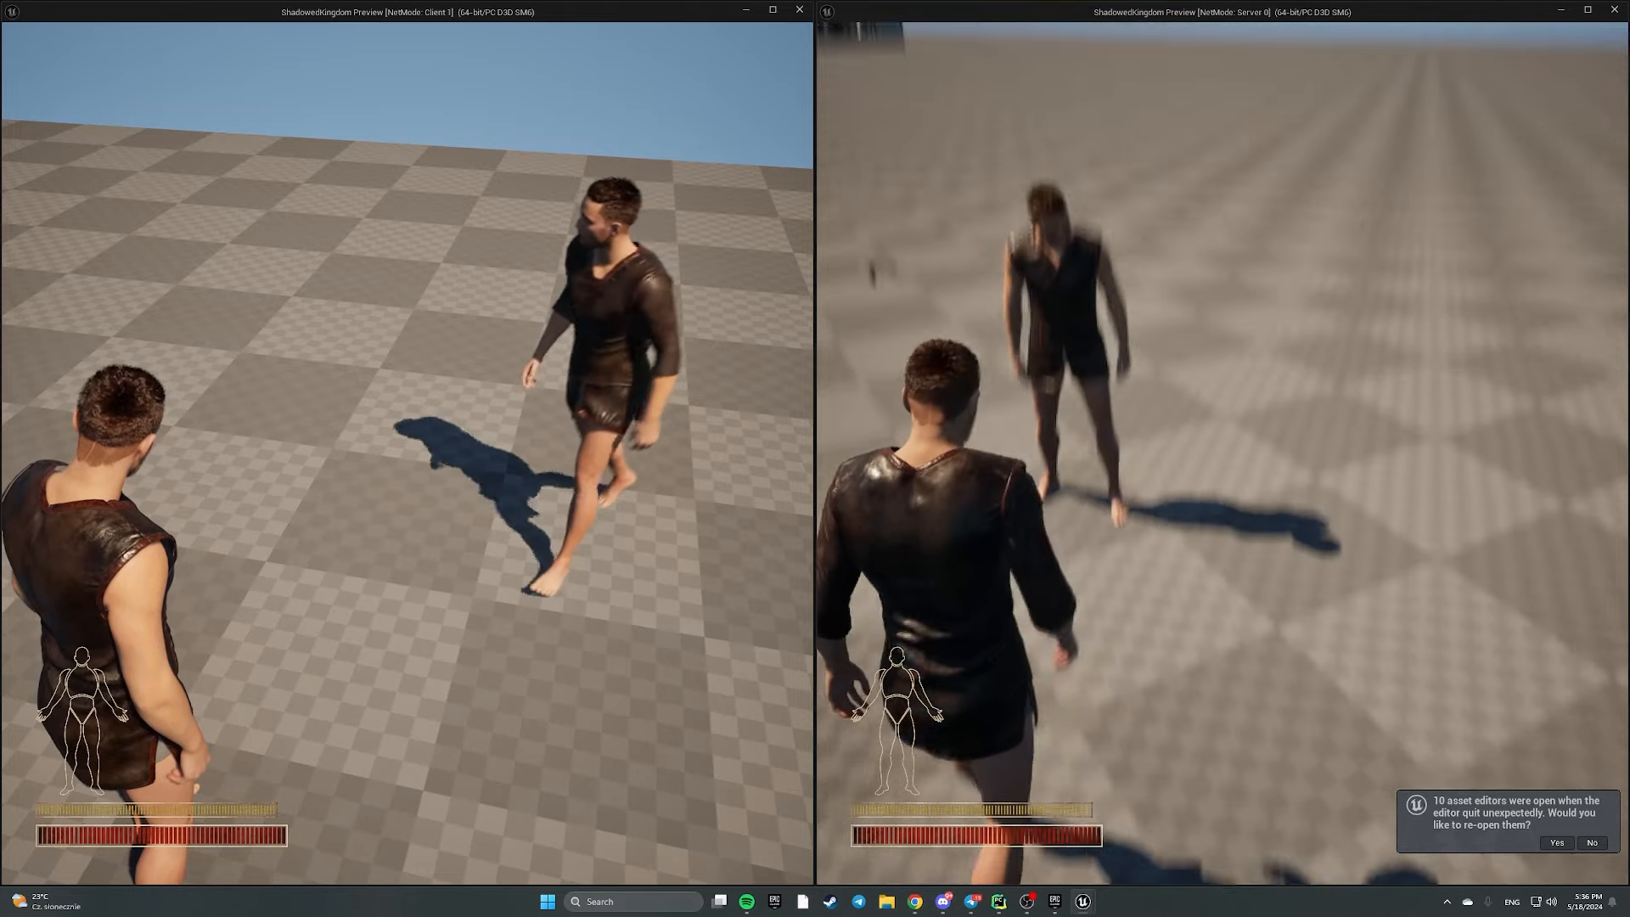
# Open the server character's inventory, swap the two preview windows and reduce the height of the server preview
pyautogui.press('Tab')
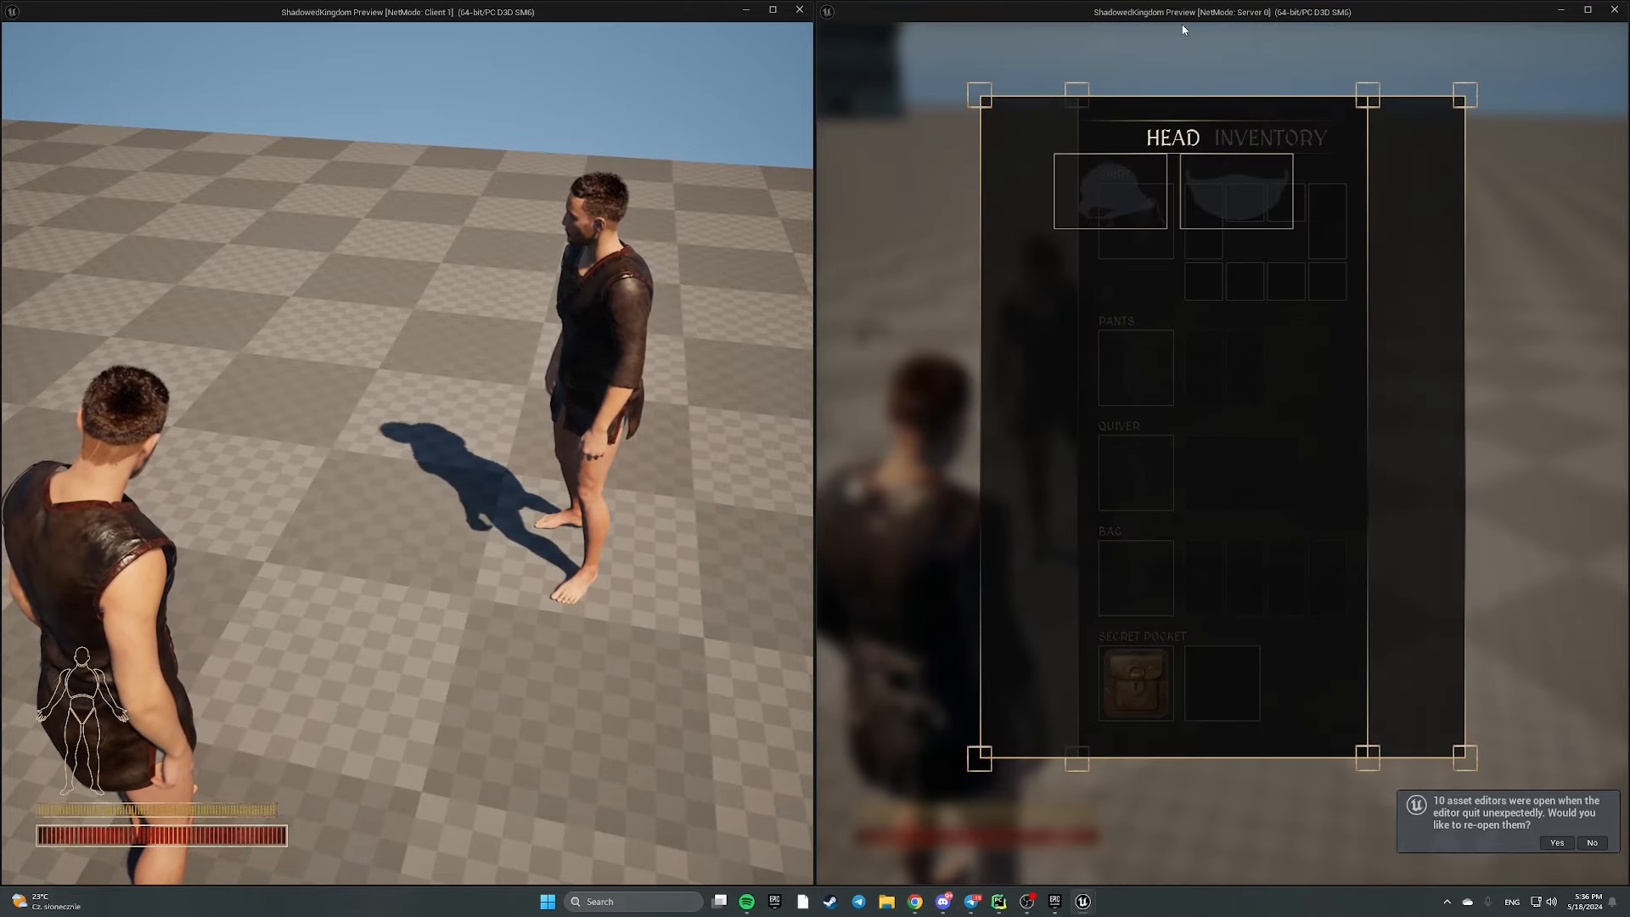
pyautogui.moveTo(1193, 12); pyautogui.dragTo(0, 191)
pyautogui.click(944, 273)
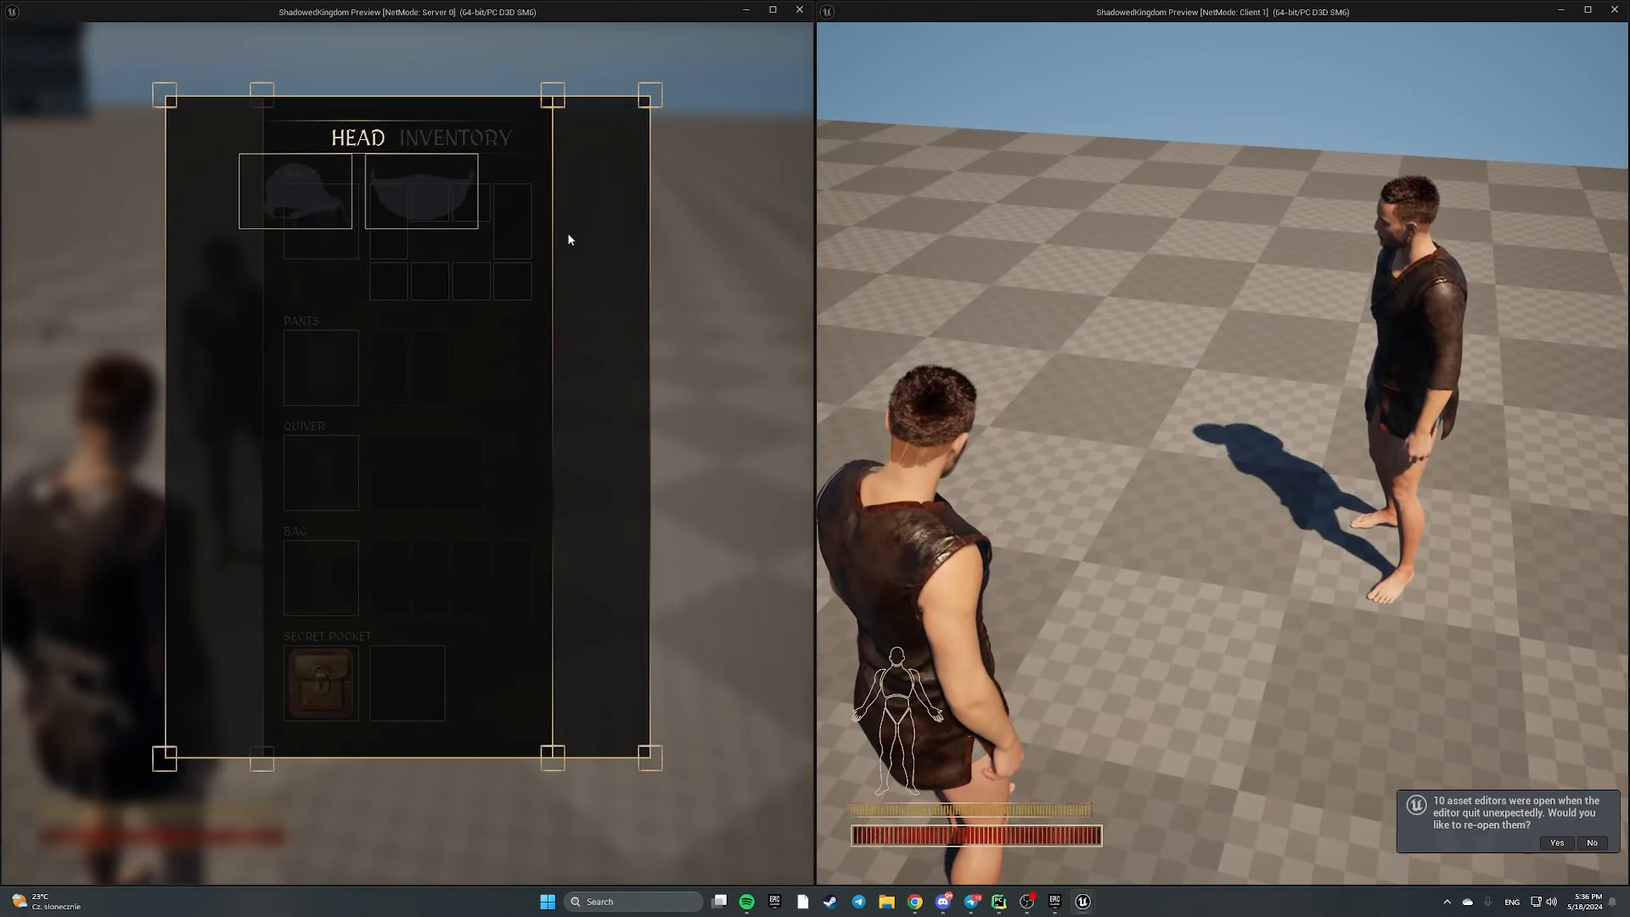
pyautogui.moveTo(693, 1); pyautogui.dragTo(693, 313)
# Throw away the equipped shirt from the server character's inventory and close the inventory
pyautogui.rightClick(481, 464)
pyautogui.click(516, 487)
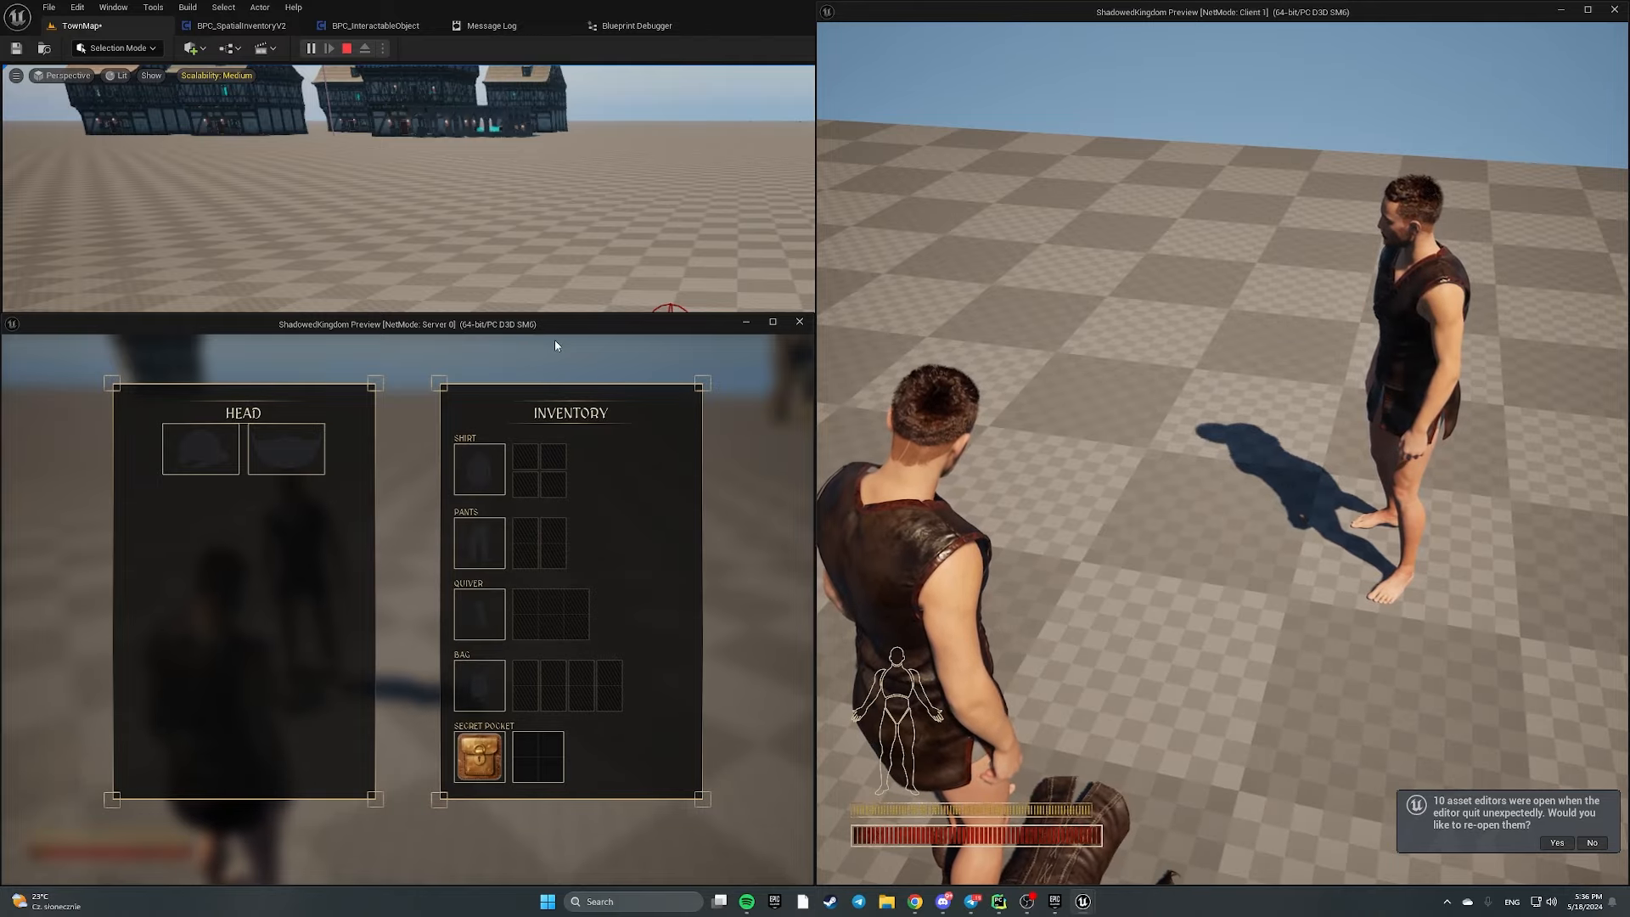
pyautogui.press('Tab')
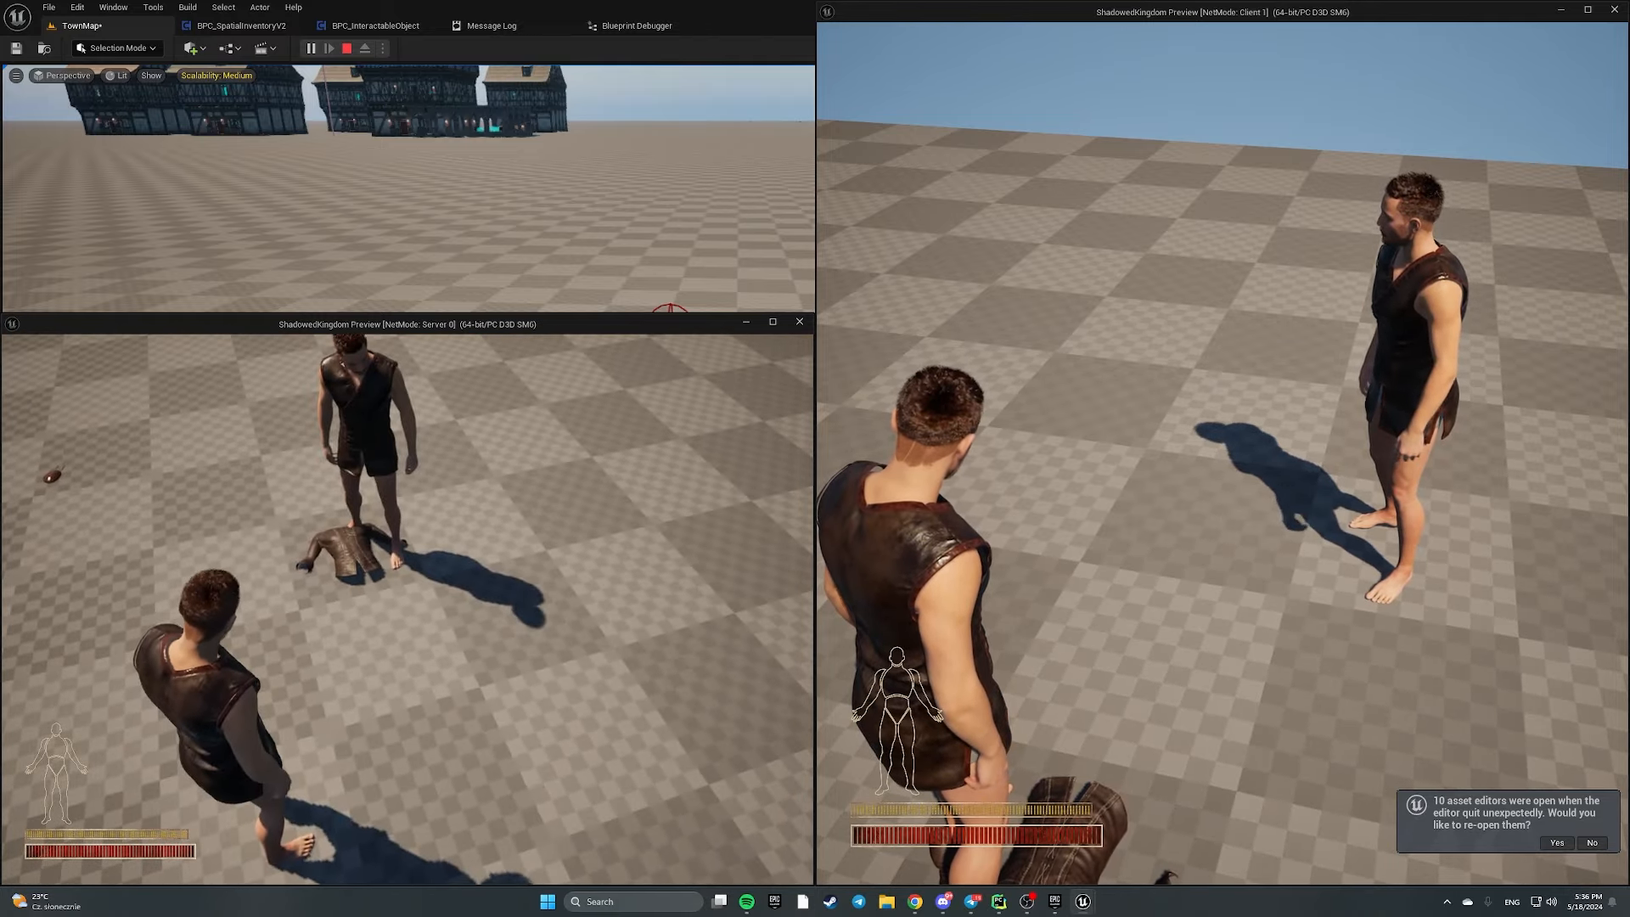
# Step the client's character back to check the dropped shirt, and end the play session
pyautogui.hotkey('shift', 'F1')
pyautogui.click(1121, 532)
pyautogui.press('s')
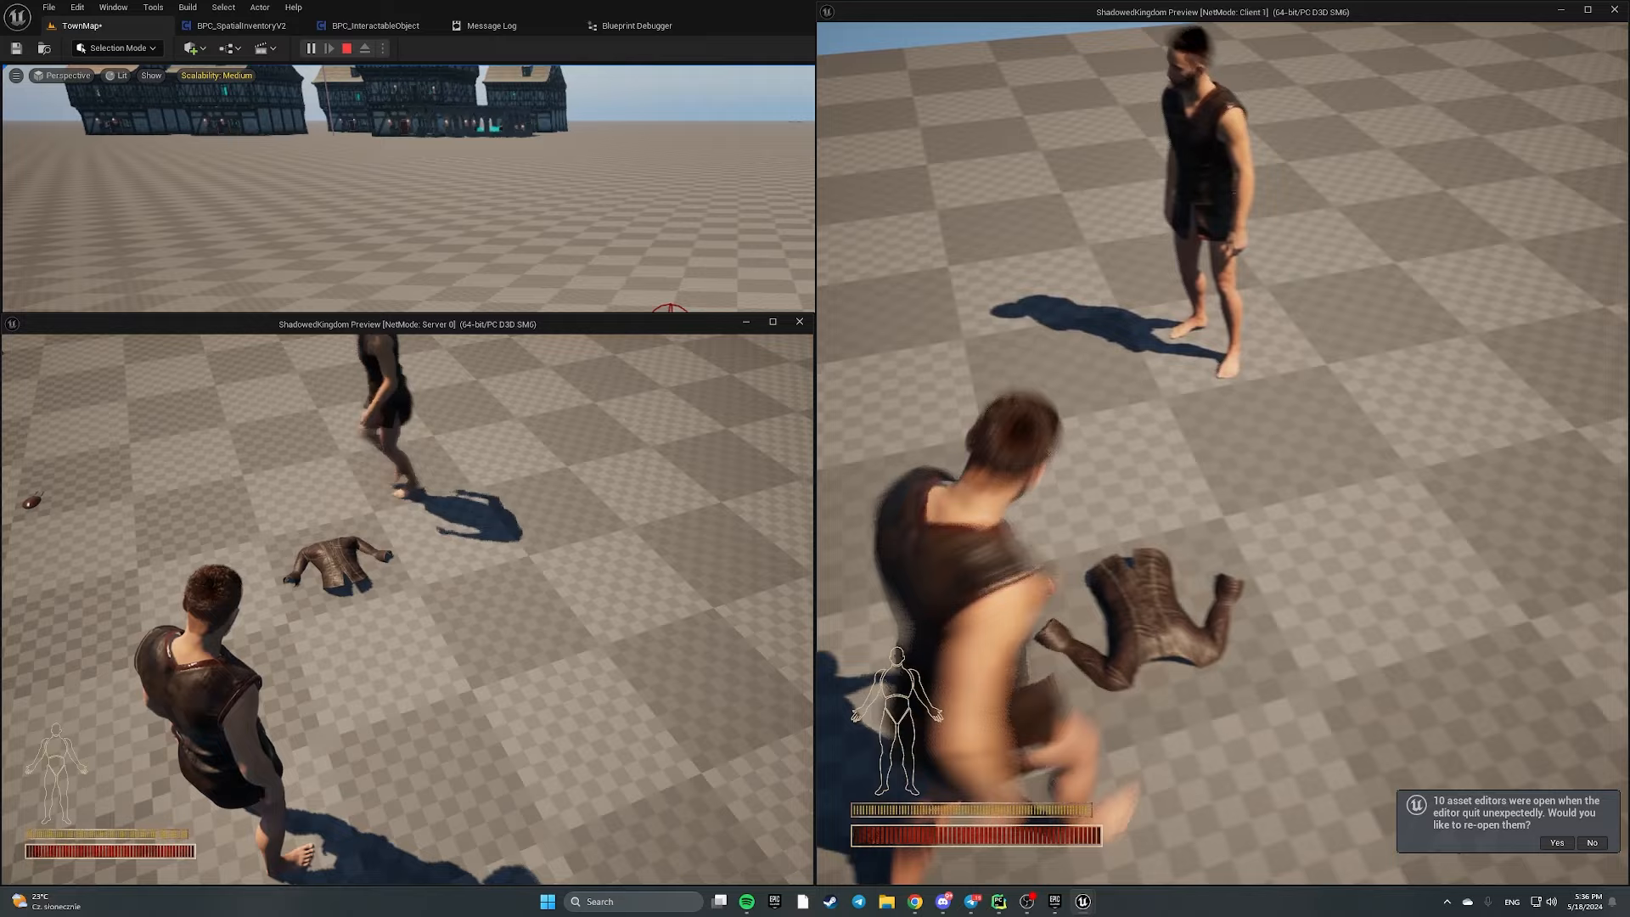
pyautogui.press('Escape')
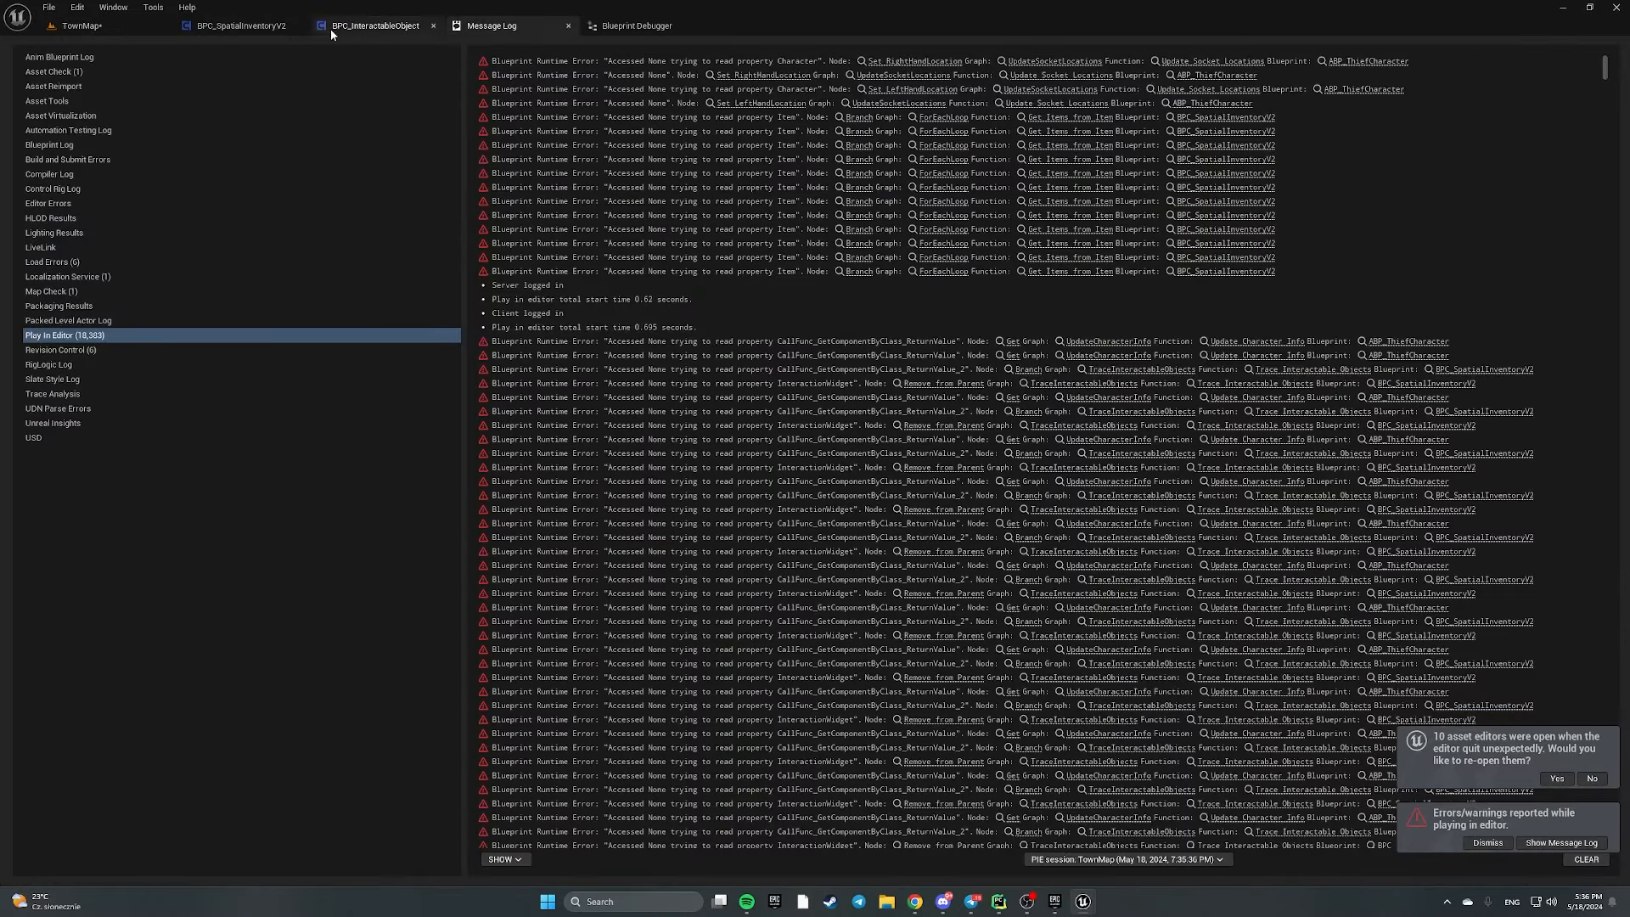
# Return to the TownMap level and save all modified content
pyautogui.click(75, 24)
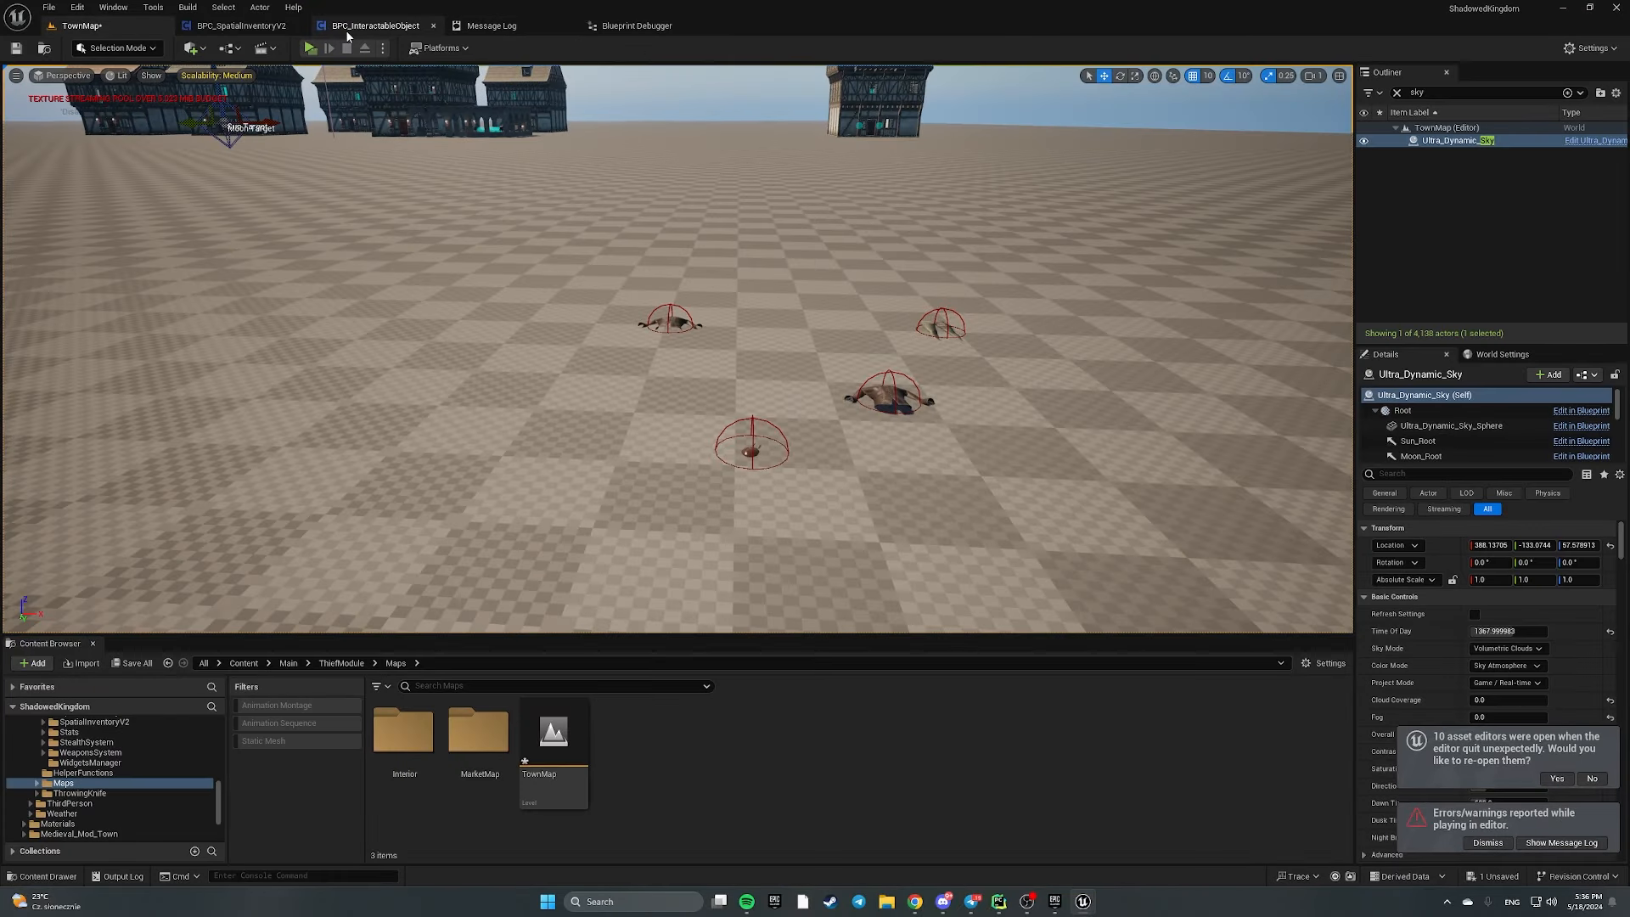
pyautogui.click(134, 663)
pyautogui.click(919, 594)
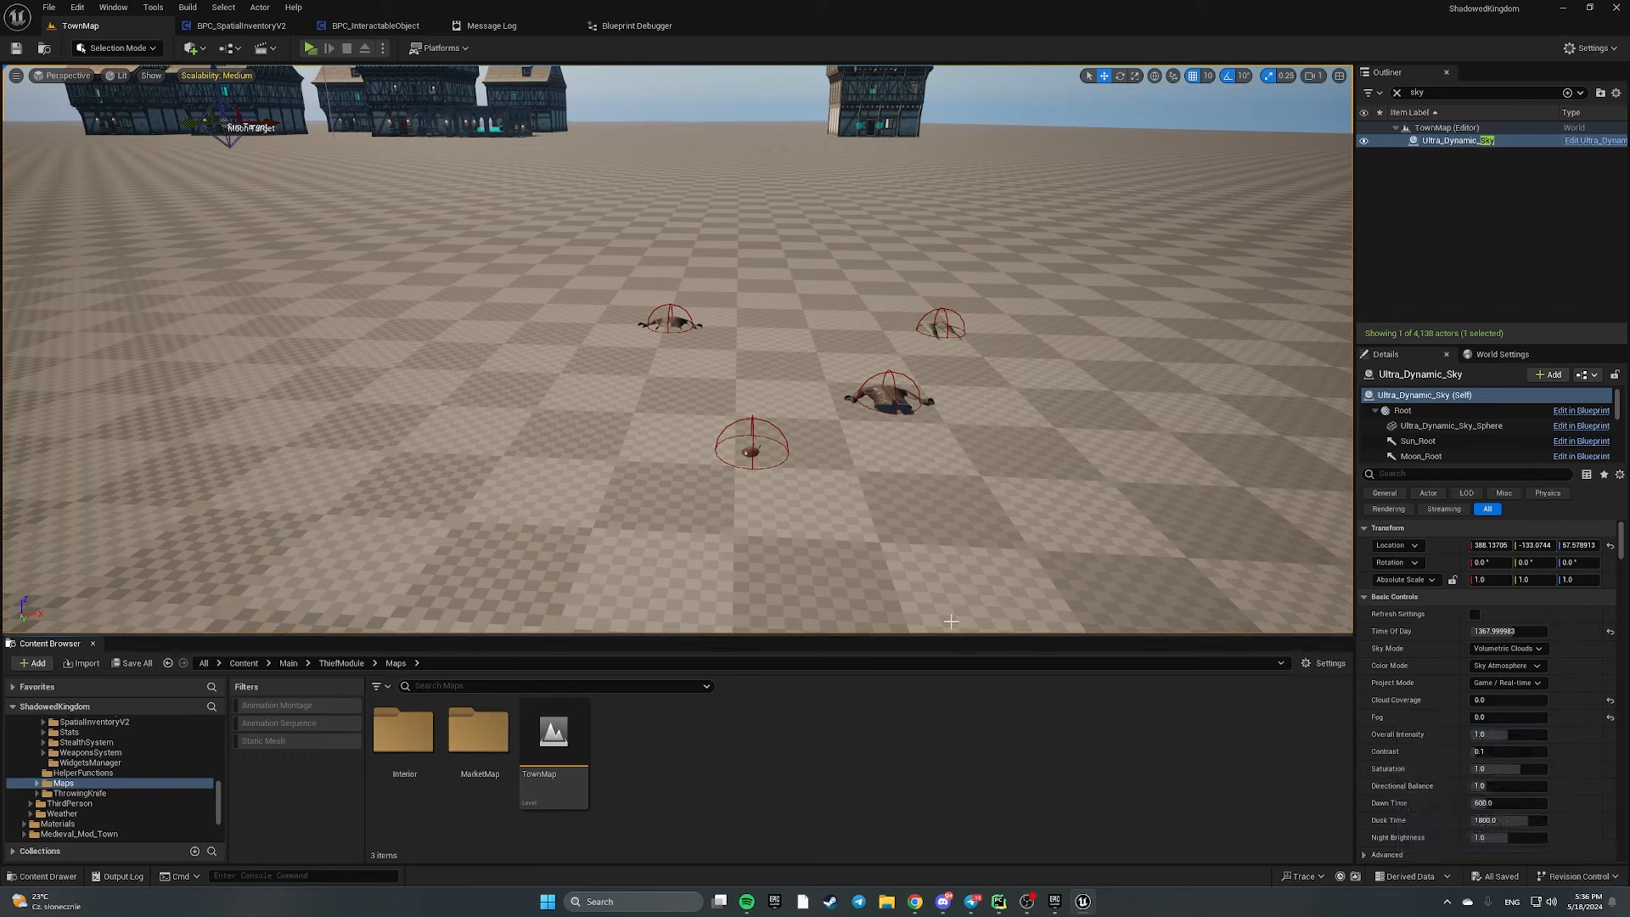
# Inspect the BP_OldLeatherPouch and BP_WornCottonTrousers actors placed in the level
pyautogui.moveTo(948, 530); pyautogui.dragTo(1078, 586, button='right')
pyautogui.press('w')
pyautogui.click(781, 384)
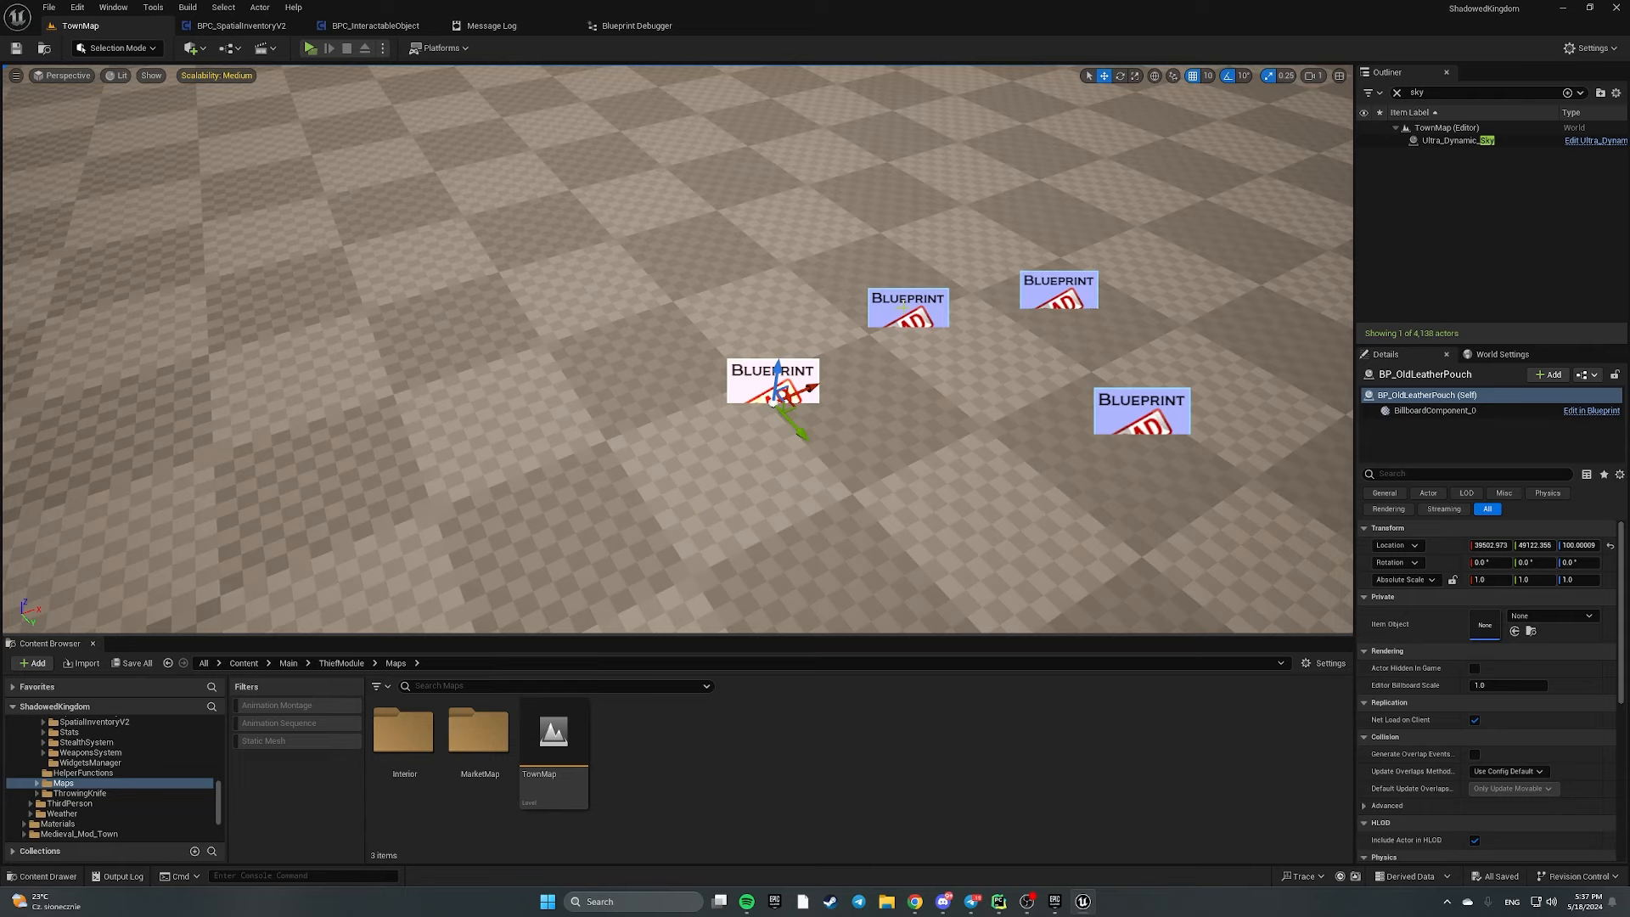
pyautogui.click(906, 307)
pyautogui.moveTo(1031, 362); pyautogui.dragTo(968, 297, button='right')
pyautogui.press('w')
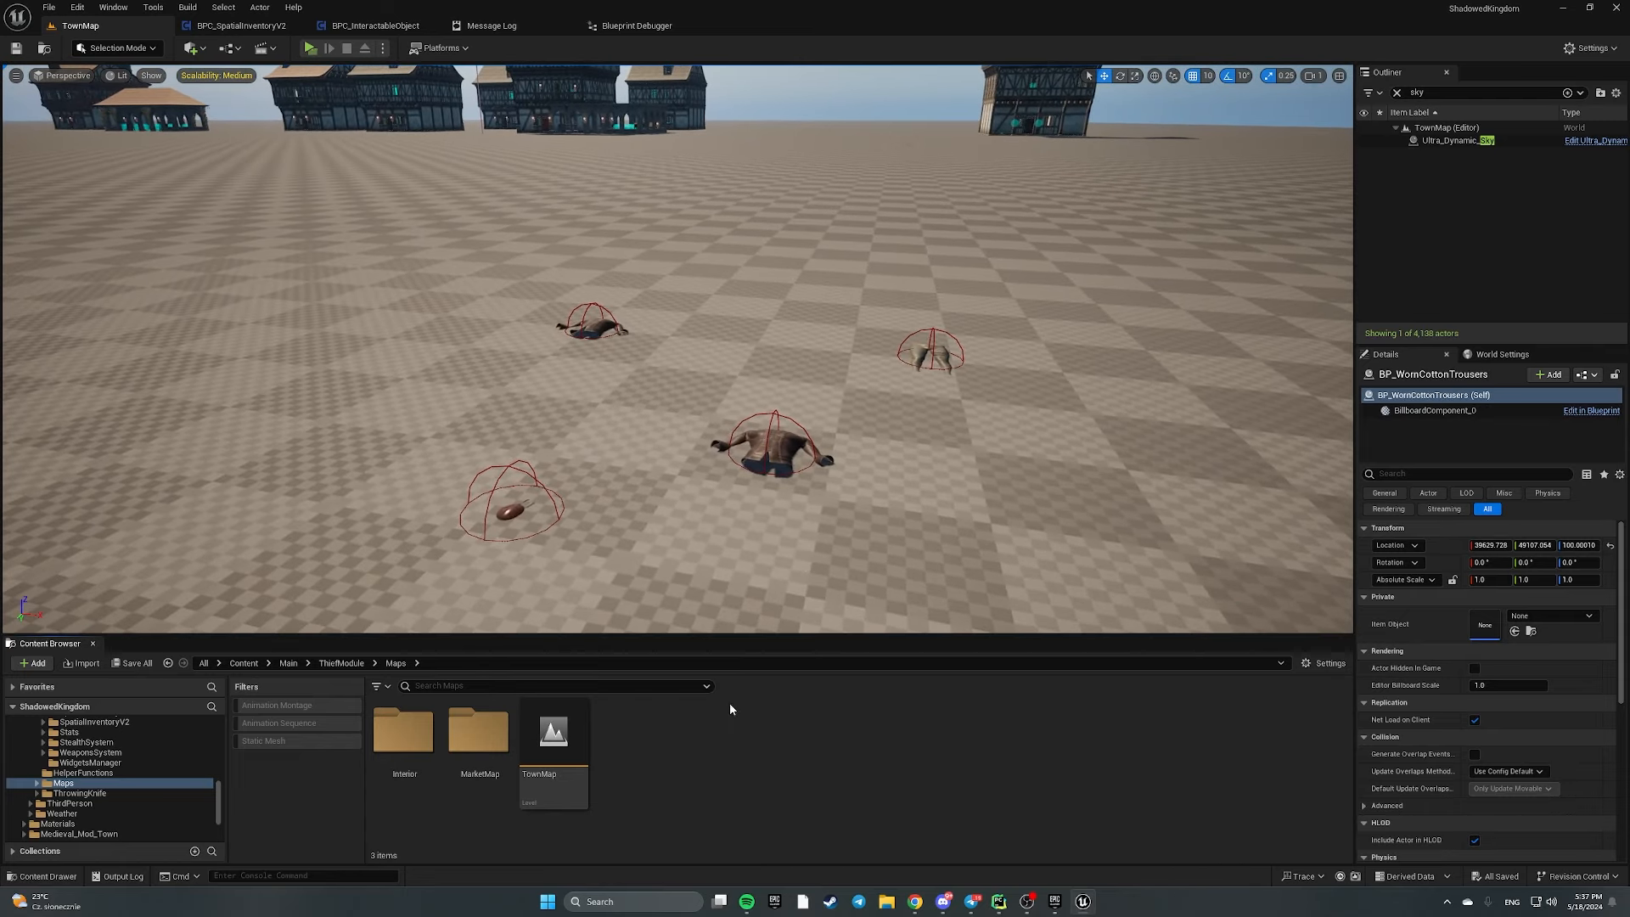
# Enlarge the content browser and look through Components > SpatialInventoryV2 > Interaction and its ContainerItemActions folder, ending back in Components
pyautogui.moveTo(348, 635); pyautogui.dragTo(348, 395)
pyautogui.click(340, 422)
pyautogui.doubleClick(630, 501)
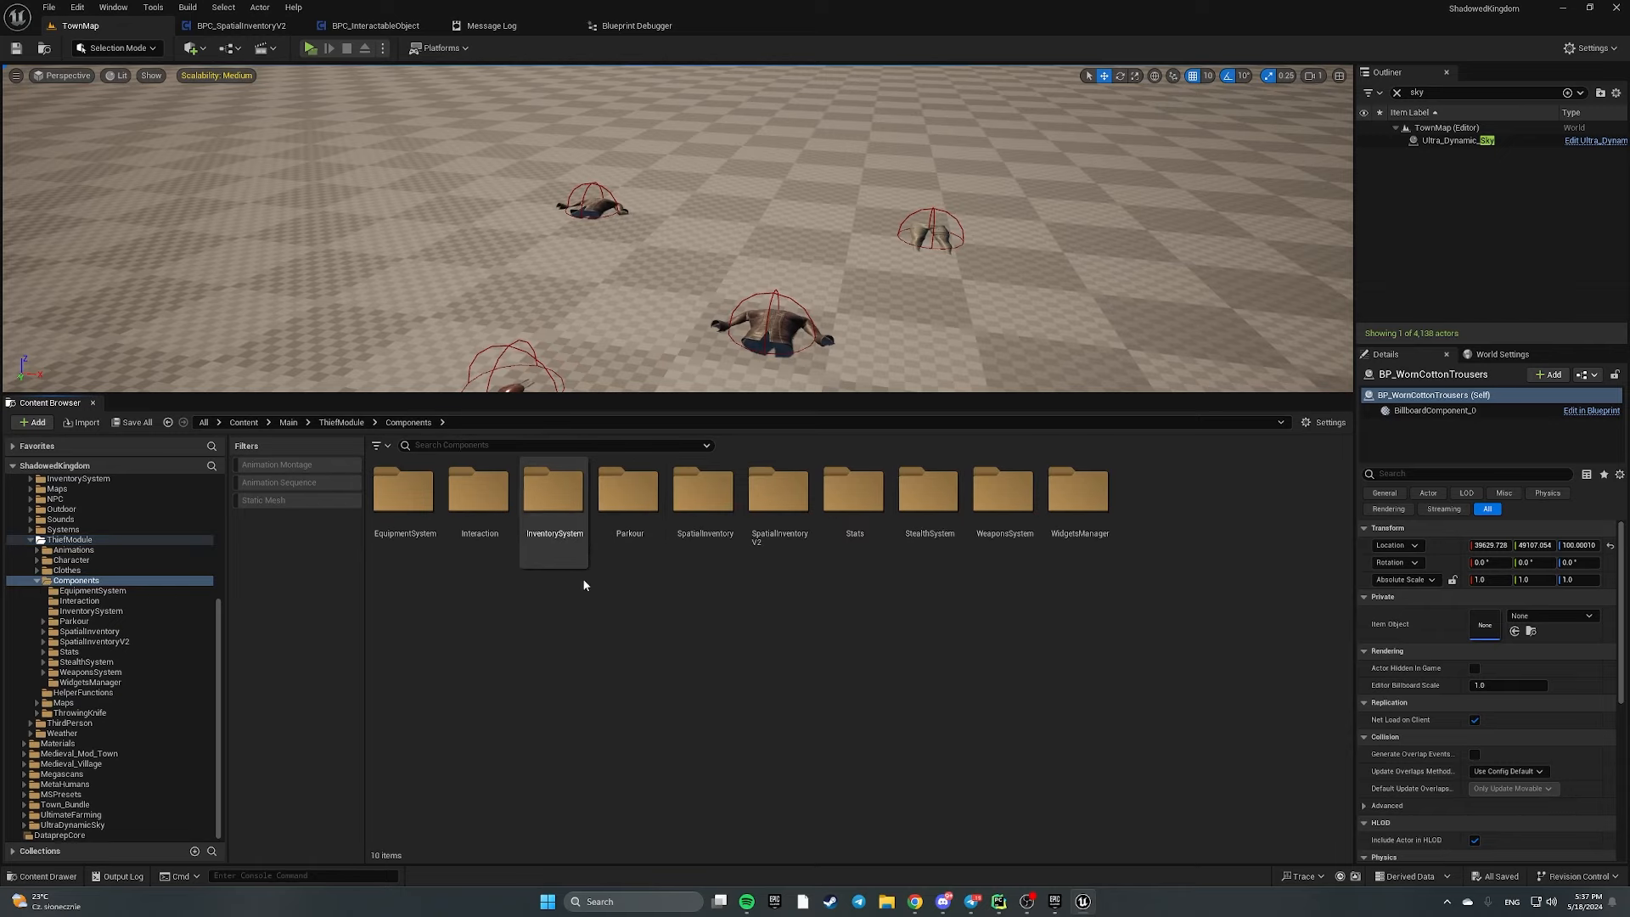
pyautogui.doubleClick(772, 490)
pyautogui.click(405, 510)
pyautogui.doubleClick(404, 510)
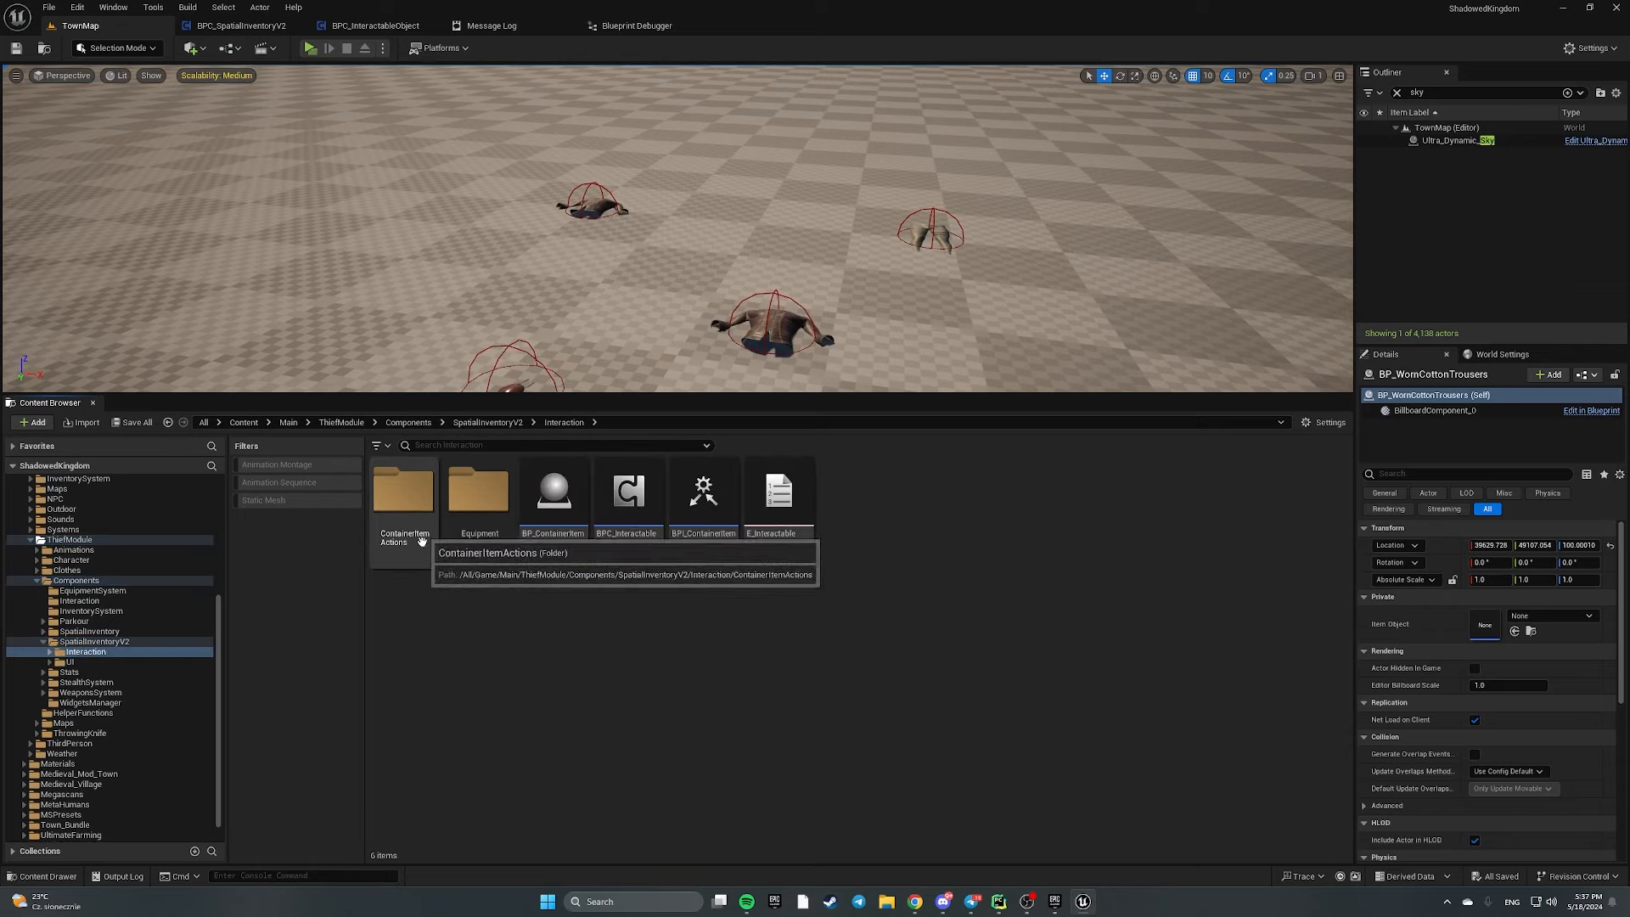
pyautogui.doubleClick(419, 531)
pyautogui.click(506, 424)
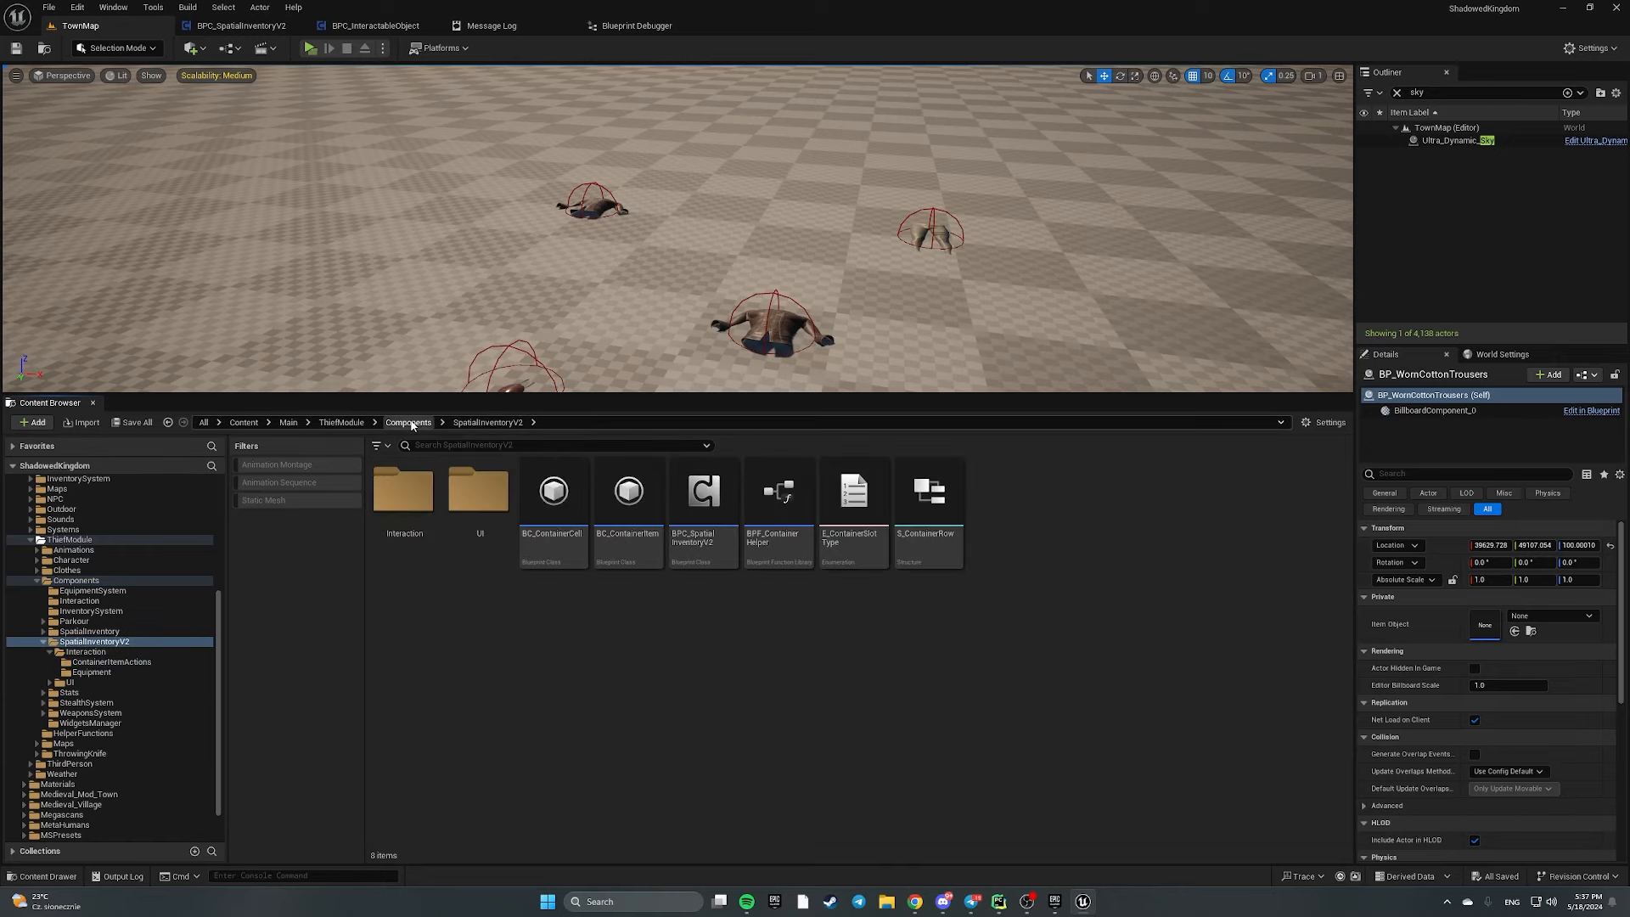
pyautogui.click(412, 422)
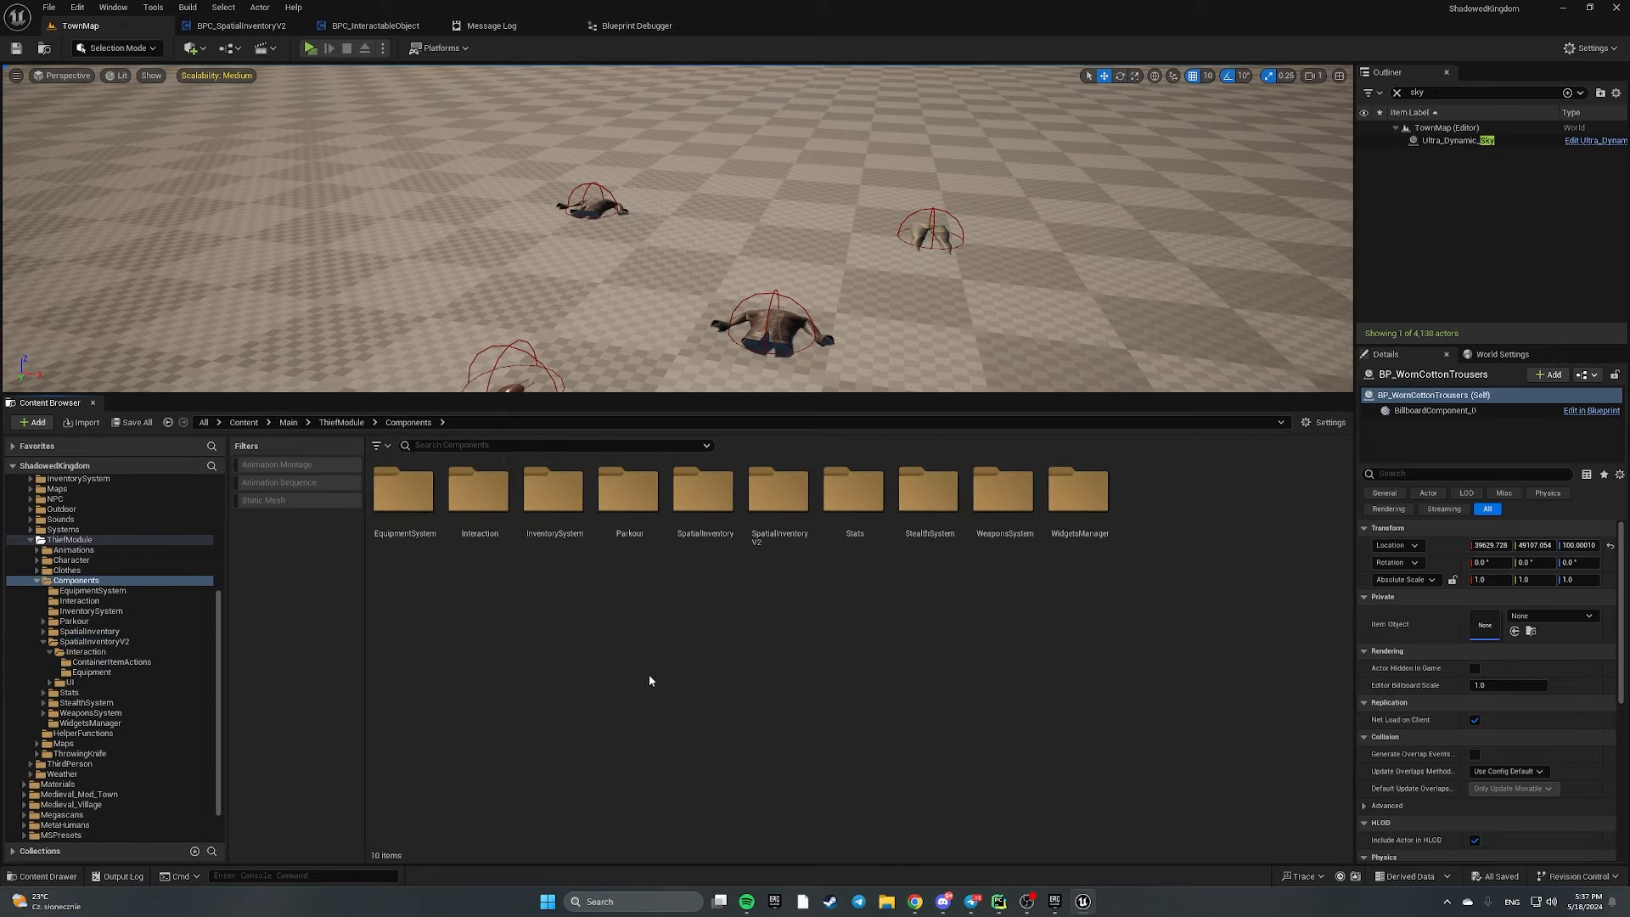
# Search the project's assets for "Apple" and open the BP_Apple blueprint
pyautogui.hotkey('ctrl', 'p')
pyautogui.write('Apple')
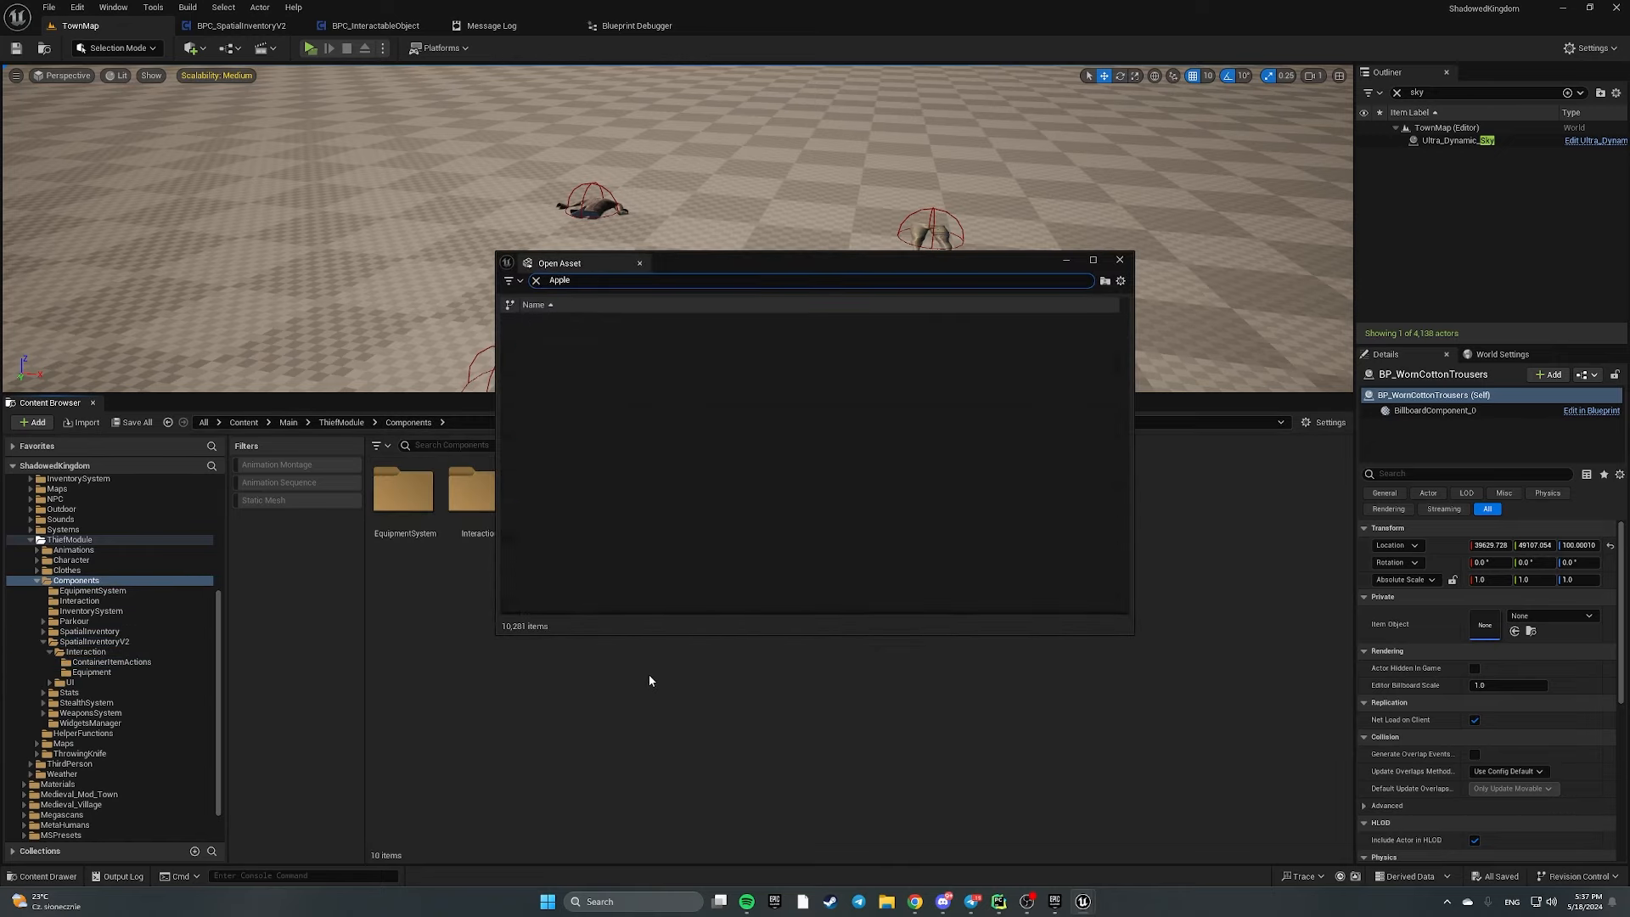
pyautogui.click(635, 337)
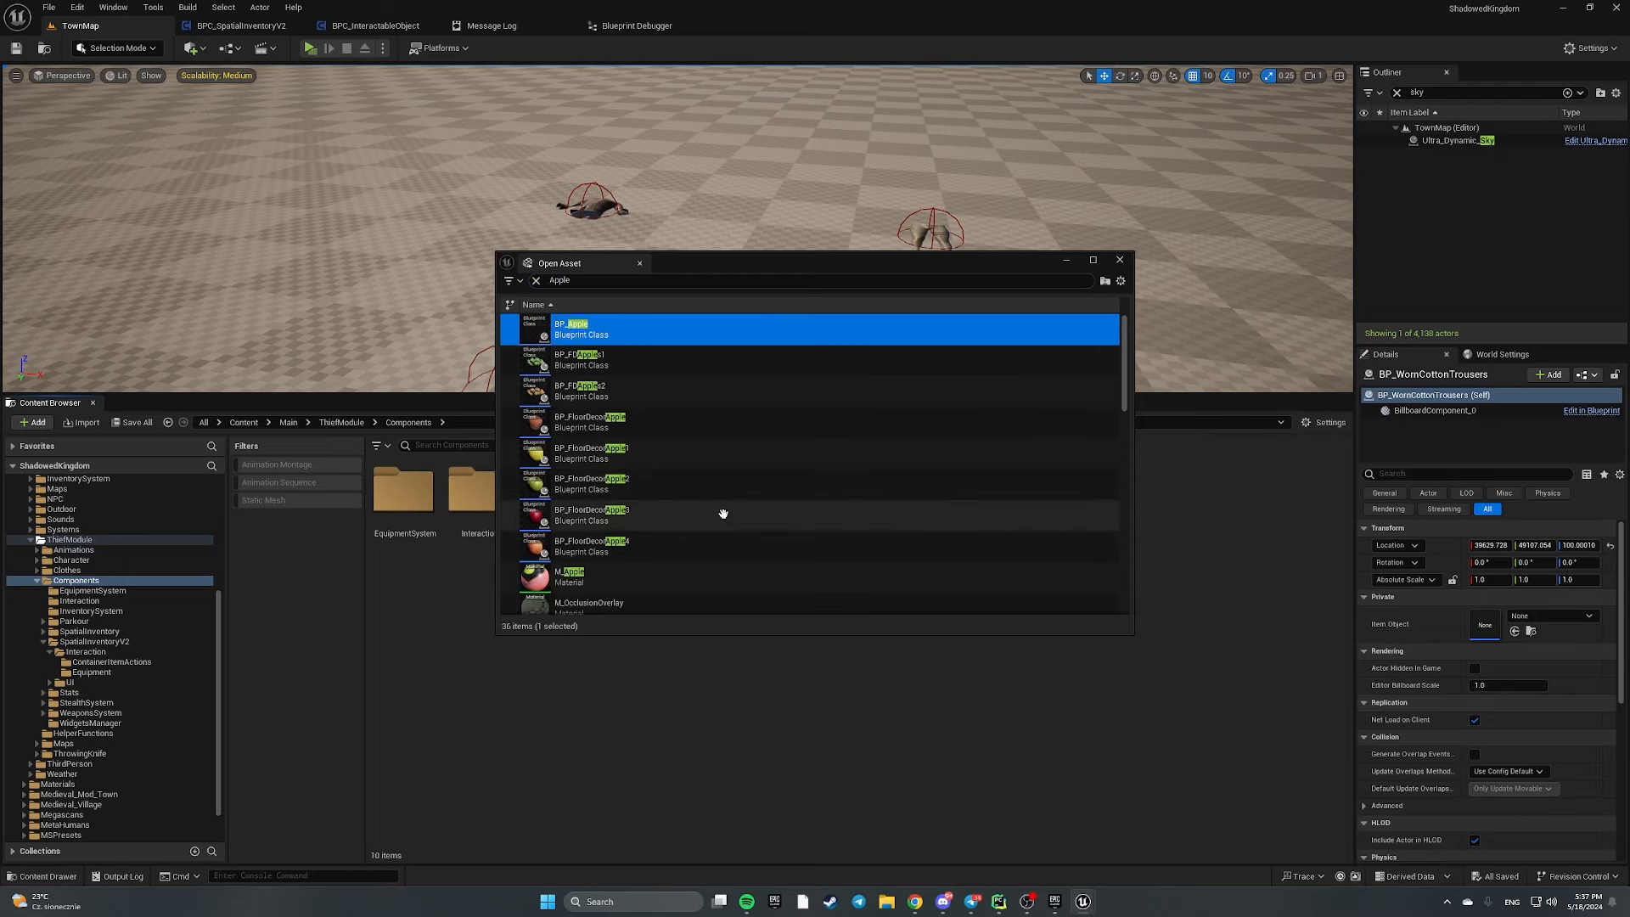
pyautogui.scroll(-8, 721, 520)
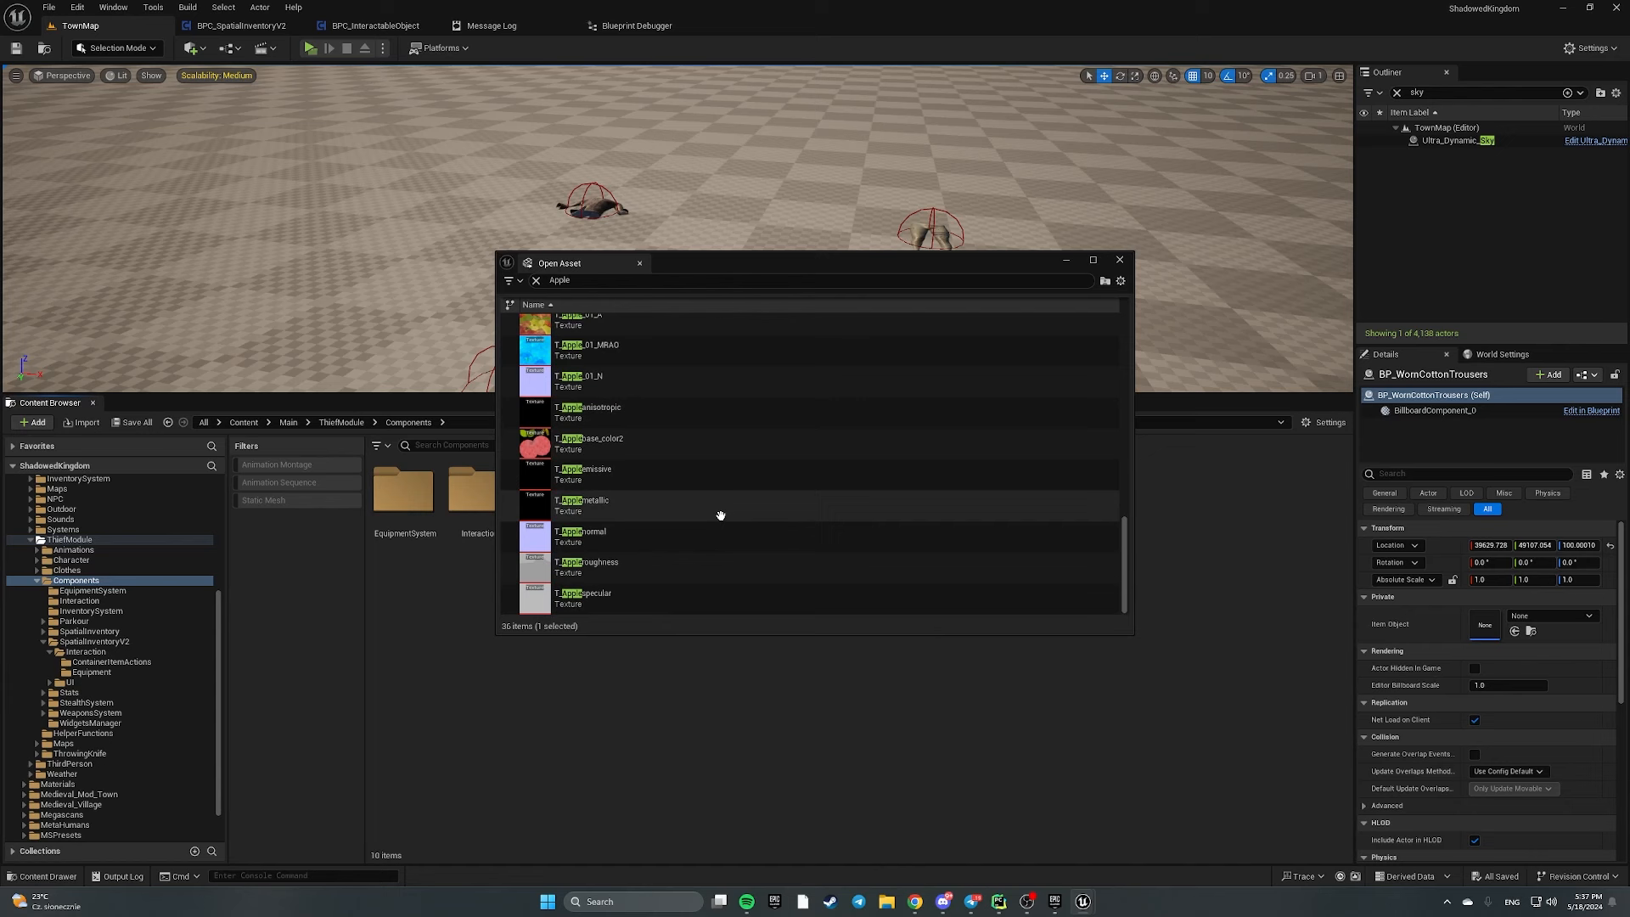
pyautogui.scroll(10, 719, 512)
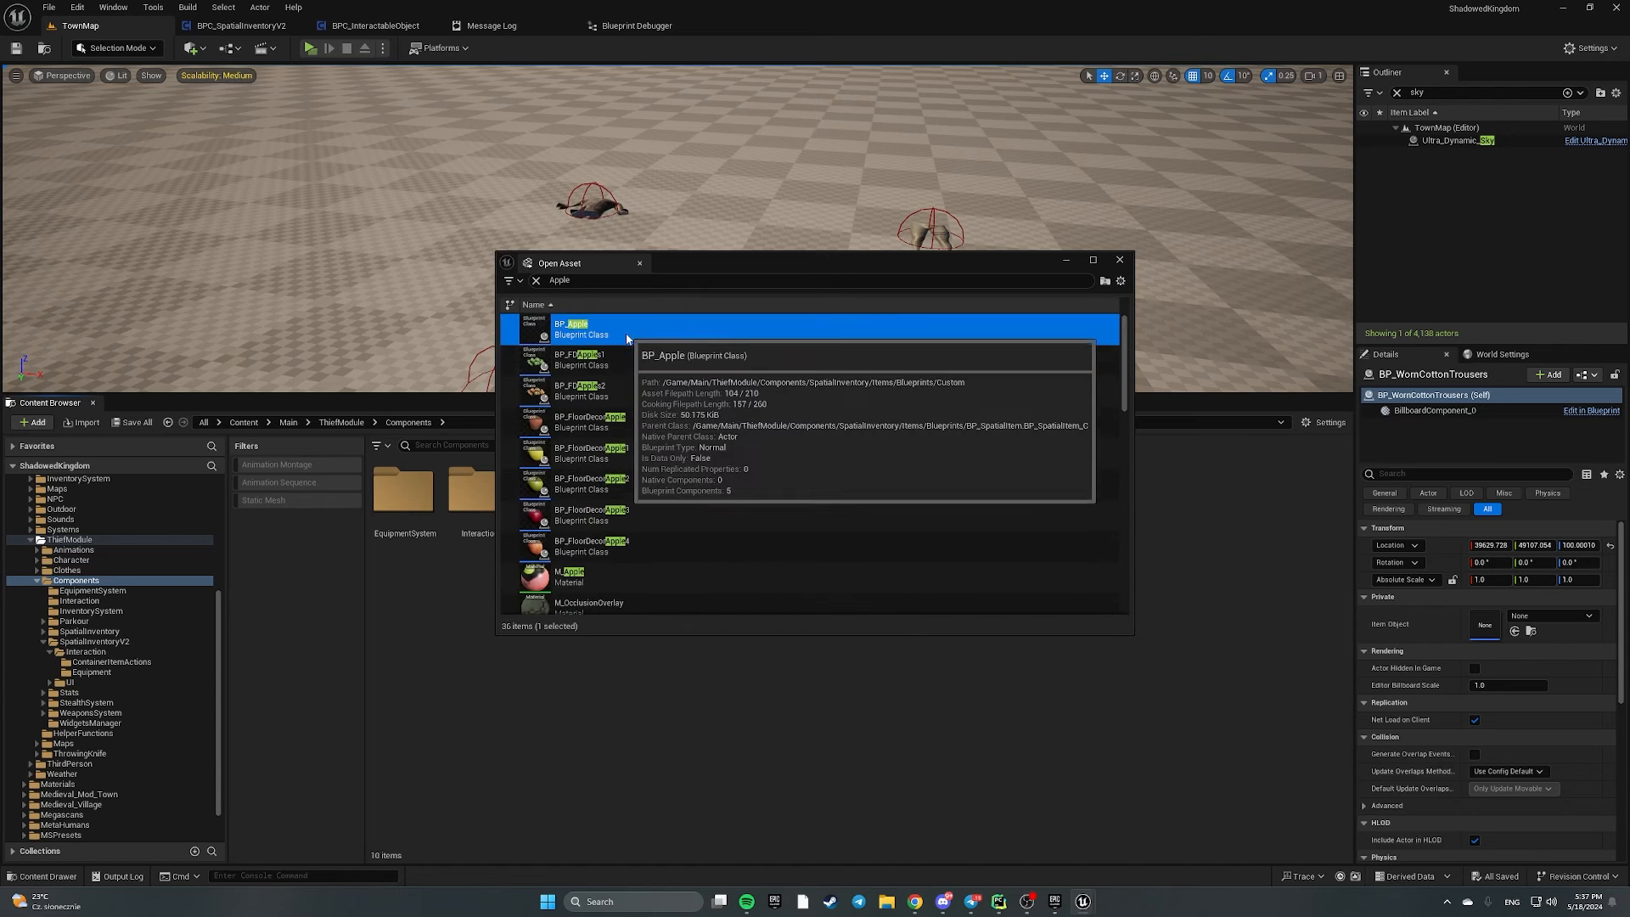
pyautogui.doubleClick(627, 339)
# Examine the BPC_Interactable component's settings in BP_Apple, close the blueprint and return to the TownMap level
pyautogui.click(83, 195)
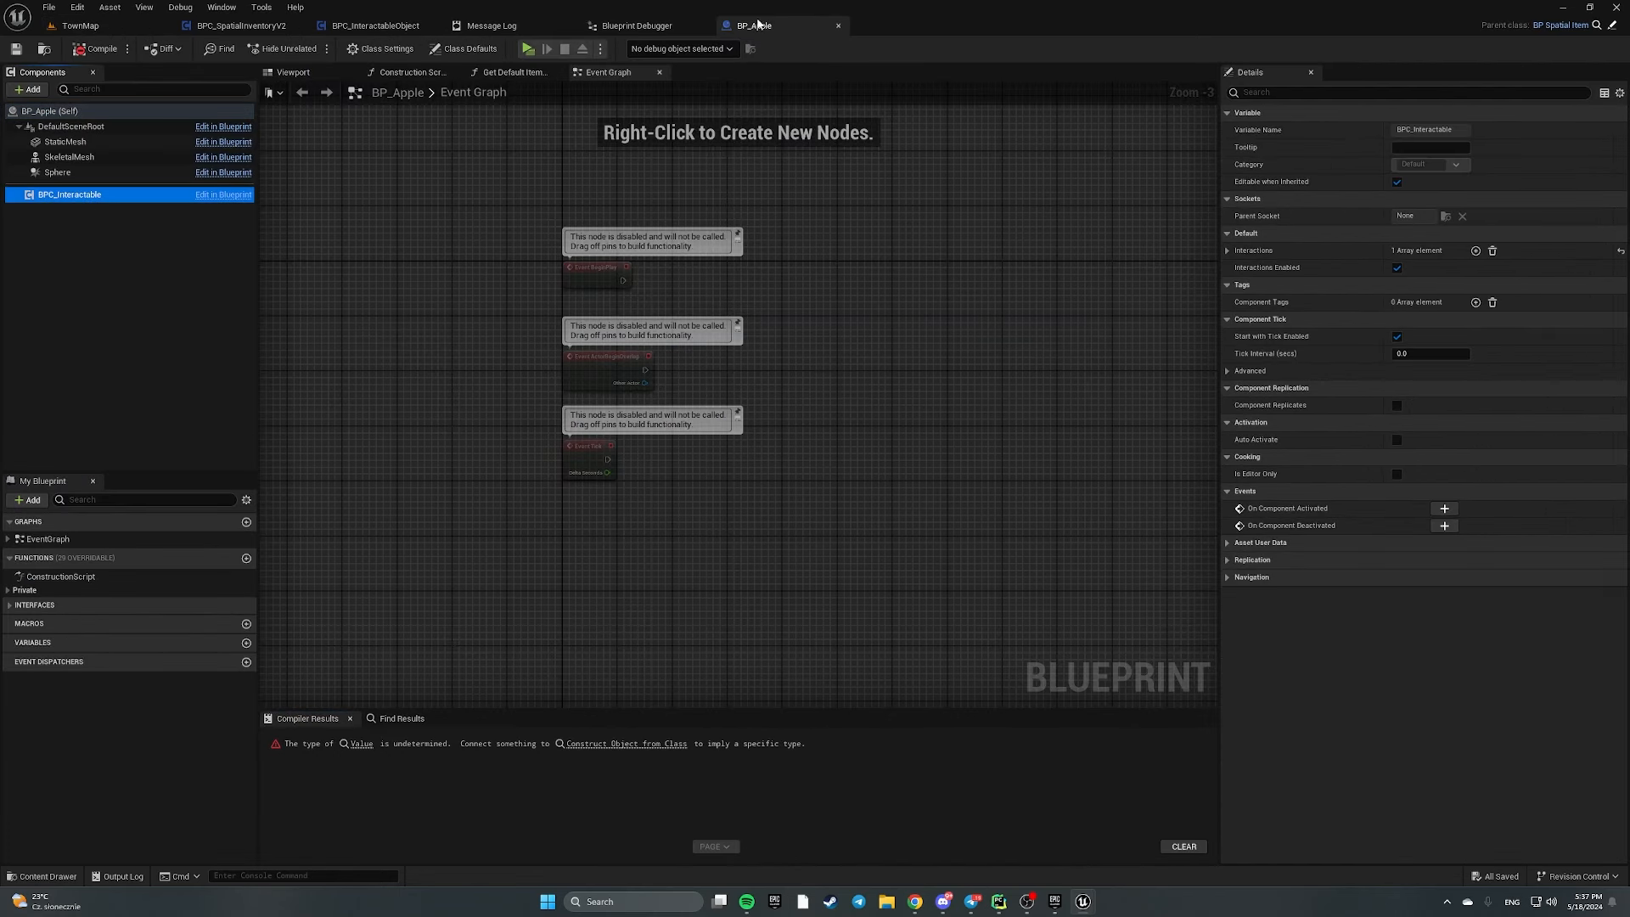
pyautogui.click(839, 26)
pyautogui.click(106, 28)
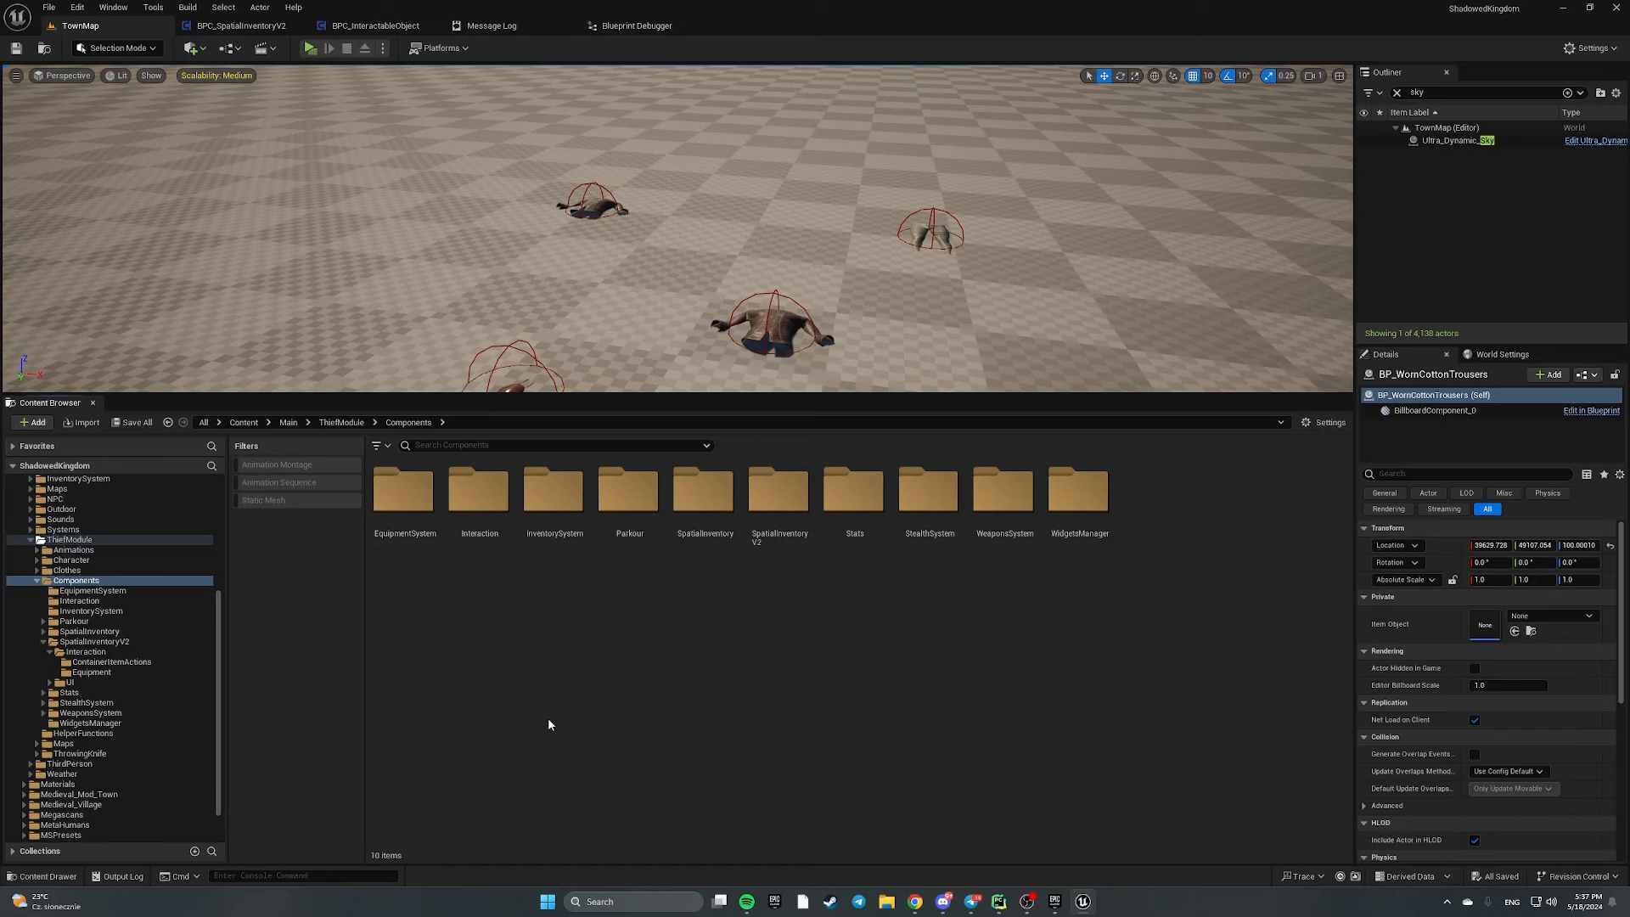
# Browse SpatialInventoryV2 > Interaction, looking through its Equipment and ContainerItemActions folders
pyautogui.doubleClick(777, 522)
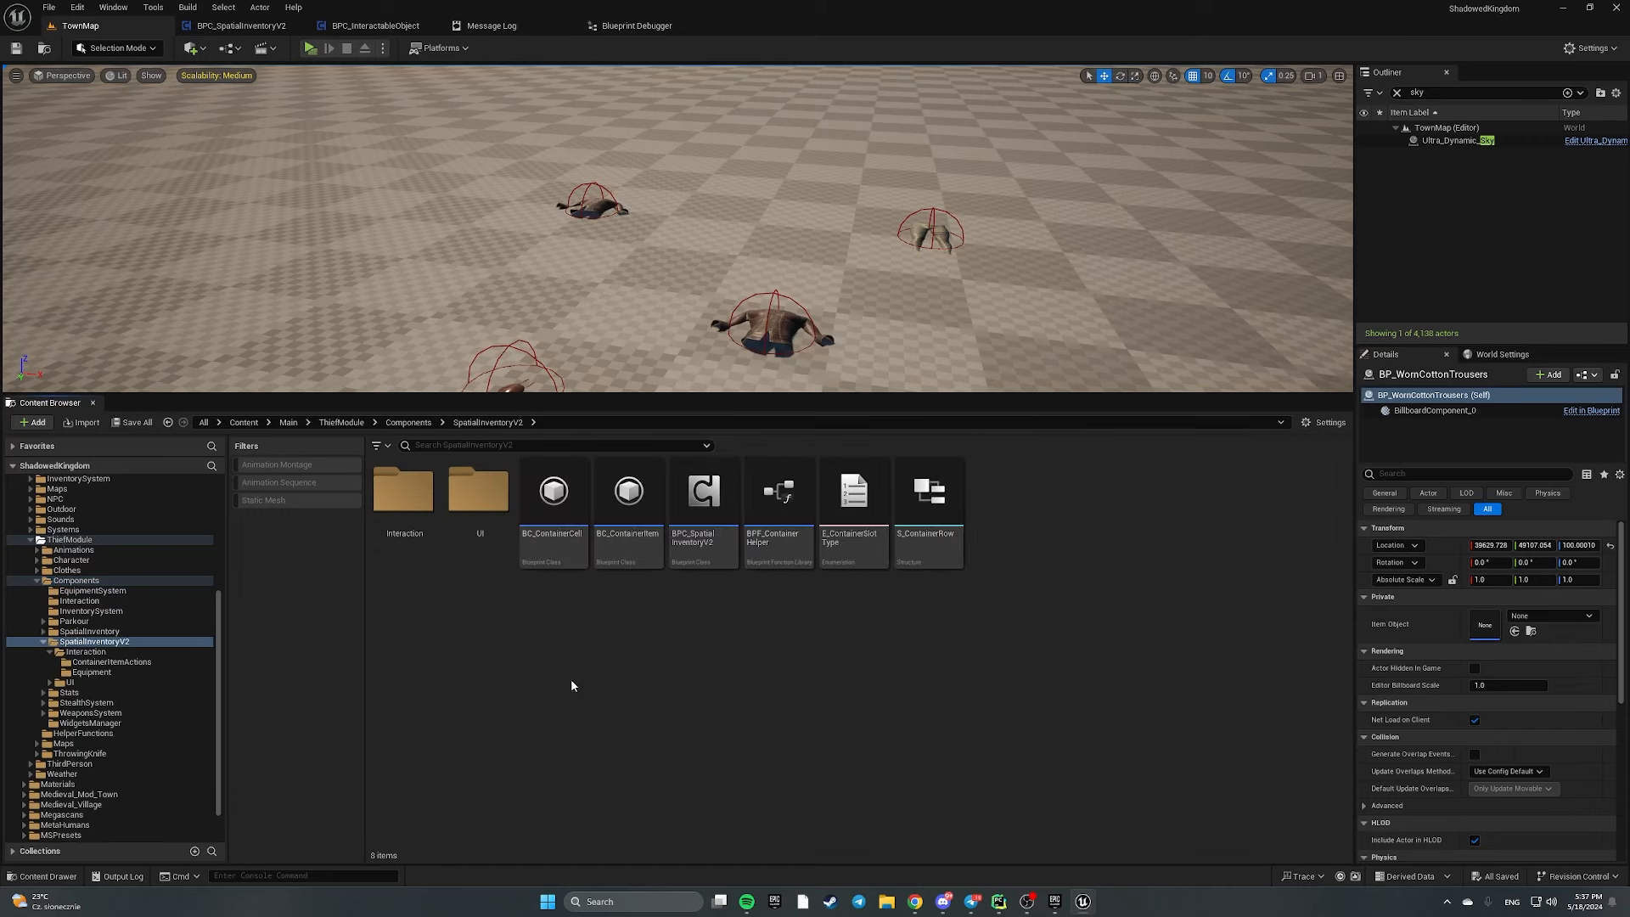
pyautogui.doubleClick(404, 493)
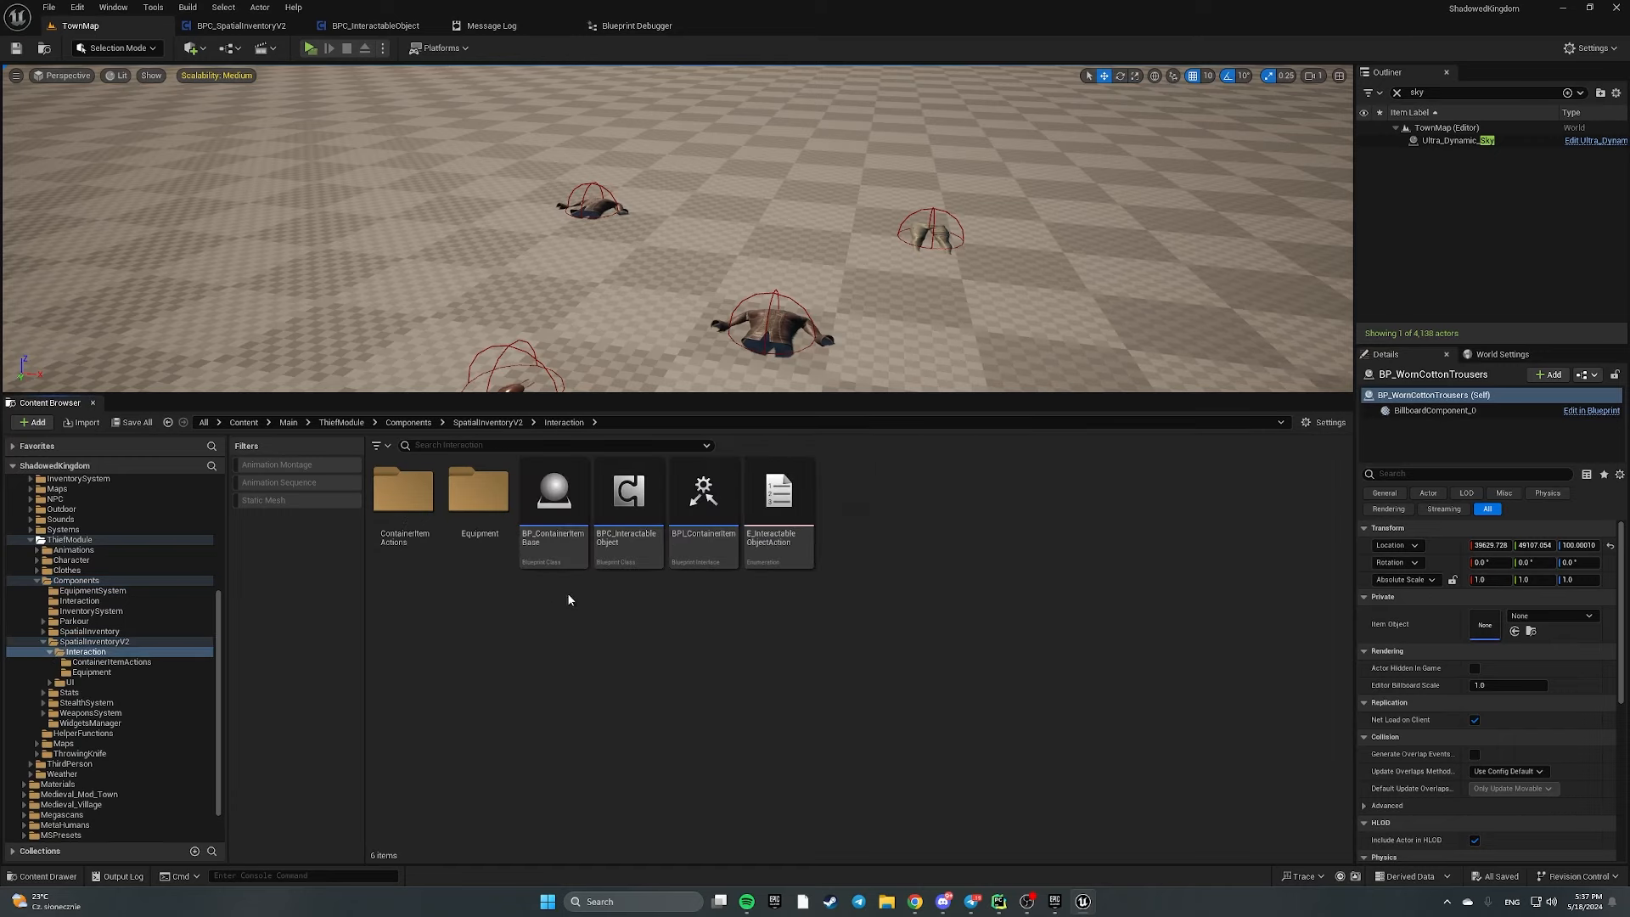
pyautogui.doubleClick(480, 492)
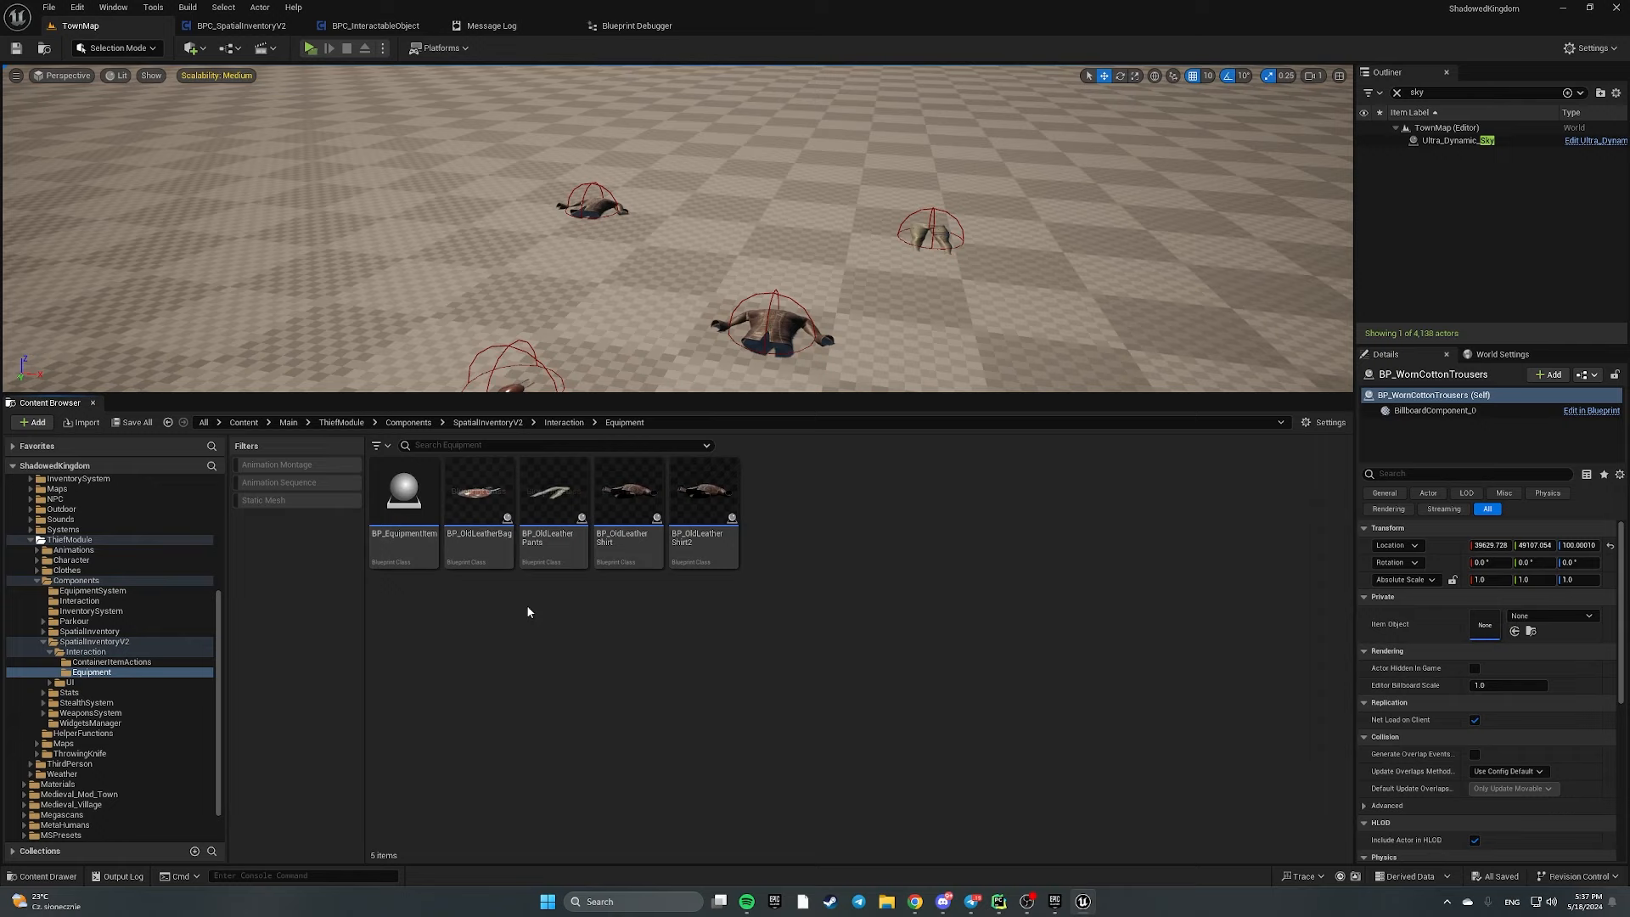
pyautogui.click(566, 423)
pyautogui.doubleClick(379, 506)
pyautogui.click(564, 423)
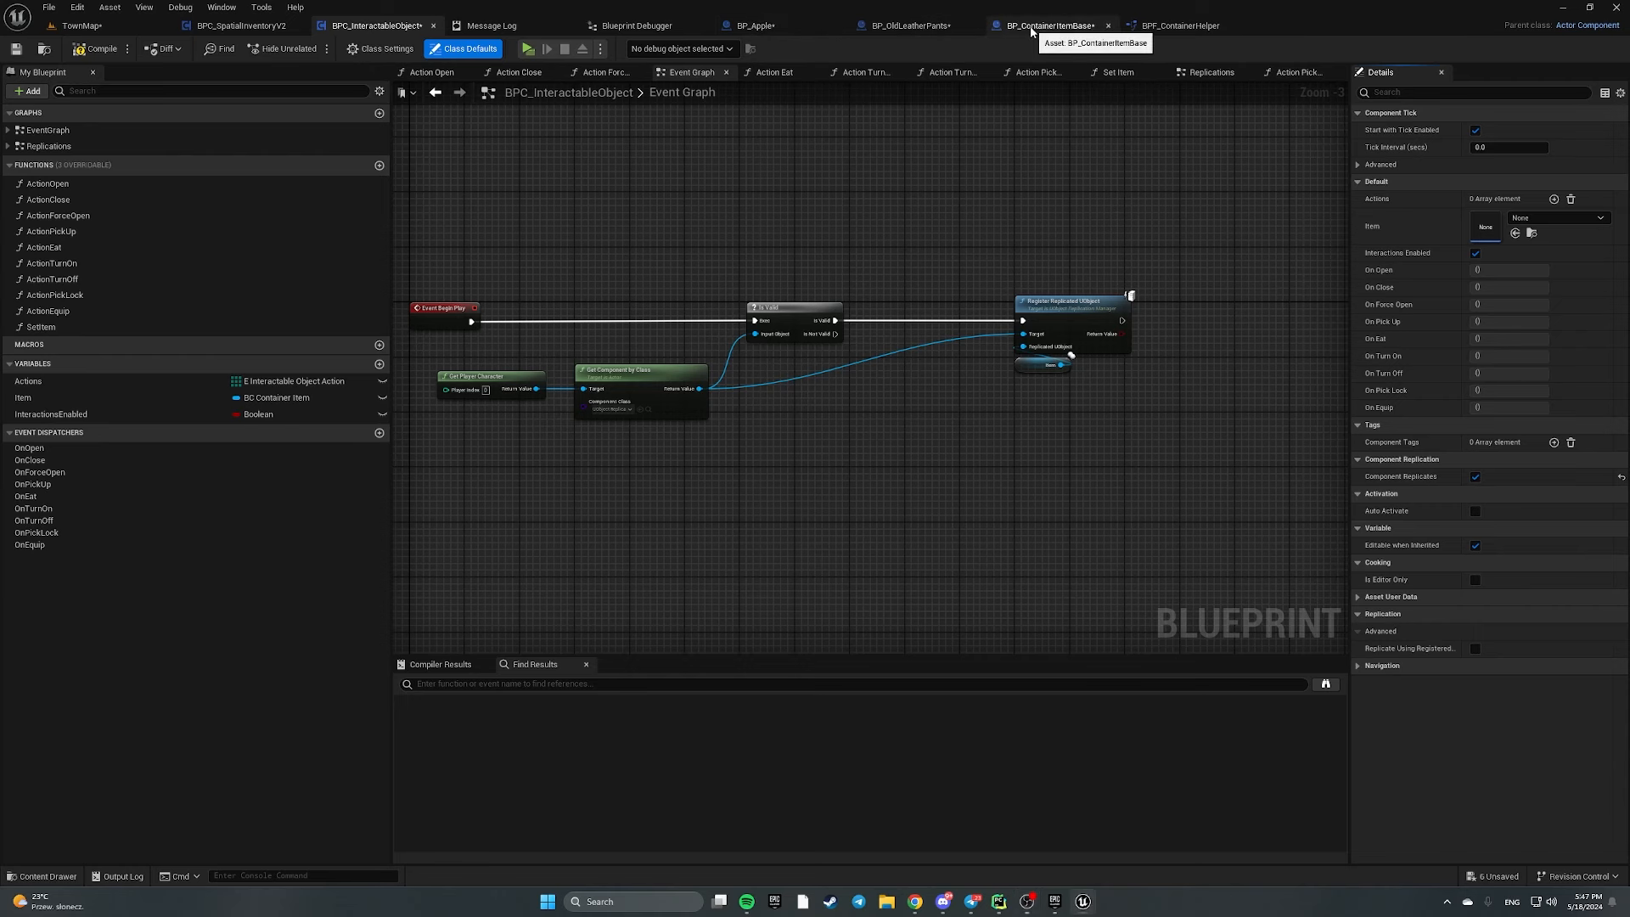
# Switch to the BP_ContainerItemBase blueprint and select its BPC_InteractableObject component
pyautogui.click(1033, 31)
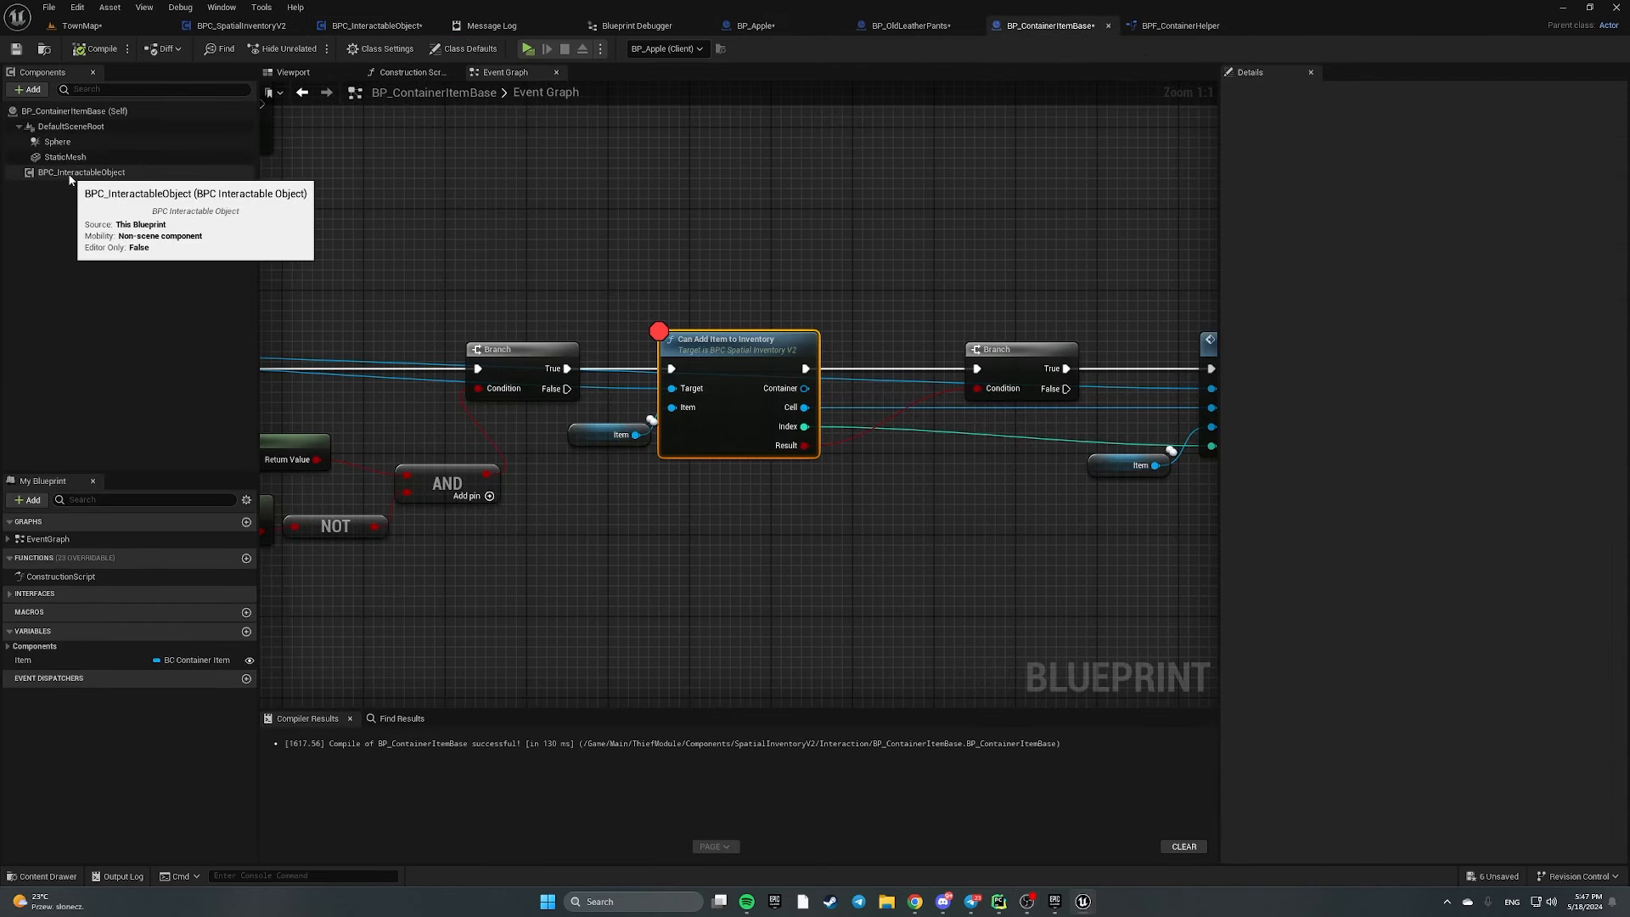
pyautogui.click(72, 174)
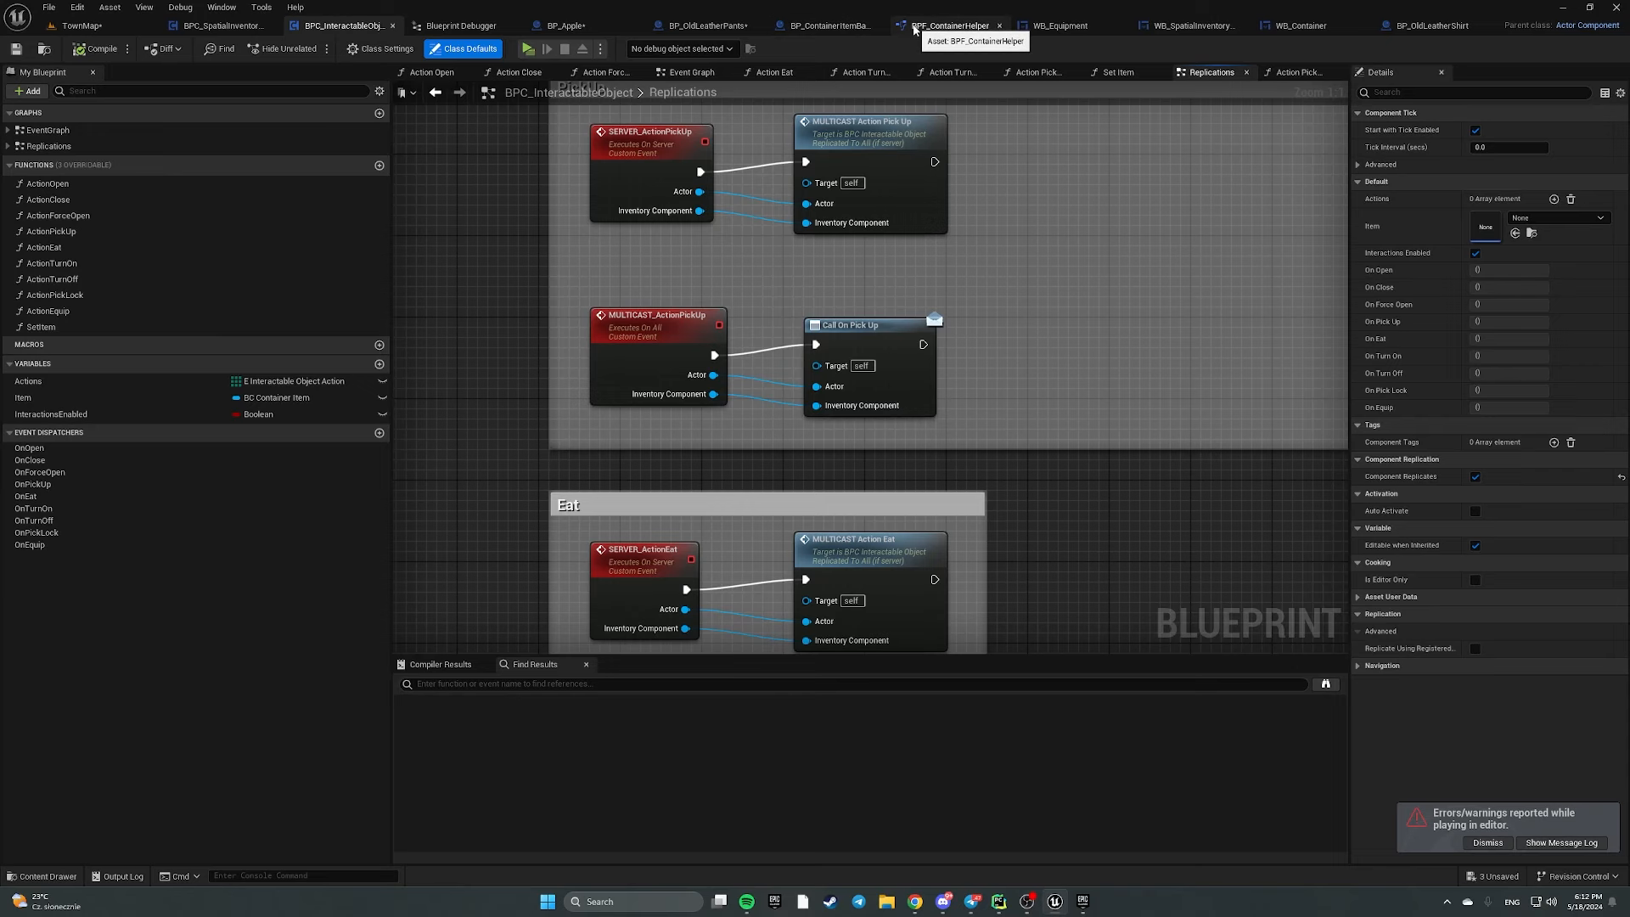
# Examine the Construct Item function in BPF_ContainerHelper, from the constructed item through the Is Valid check to Register Replicated UObject
pyautogui.click(915, 28)
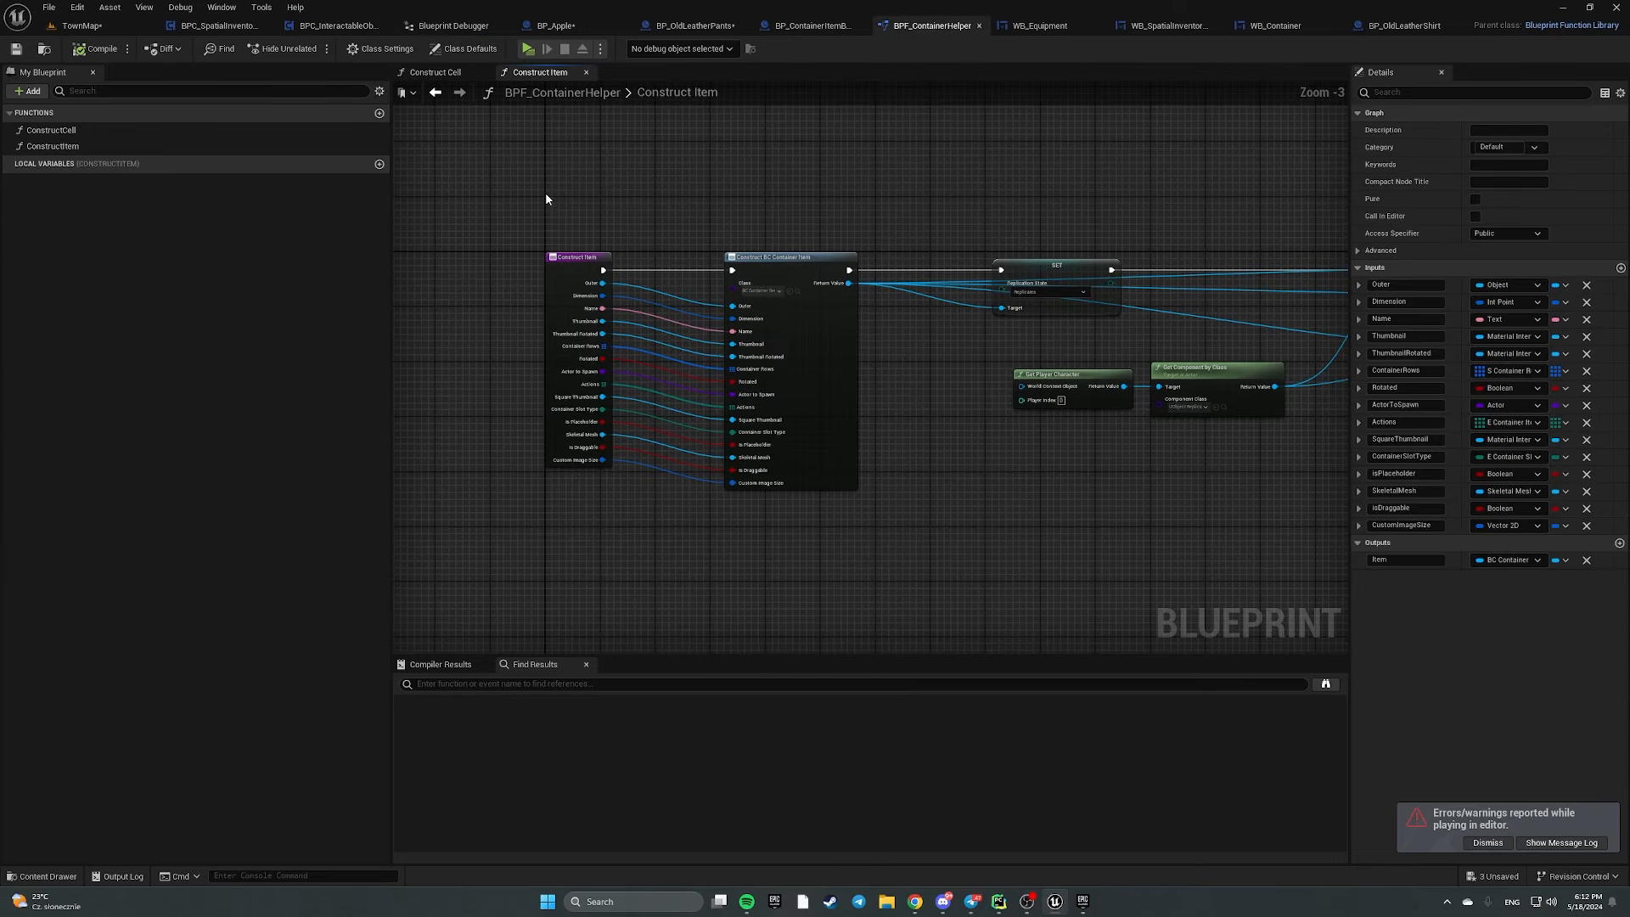
pyautogui.click(574, 260)
pyautogui.moveTo(1113, 429); pyautogui.dragTo(629, 425, button='right')
pyautogui.scroll(2, 1058, 465)
pyautogui.moveTo(561, 380); pyautogui.dragTo(842, 409, button='right')
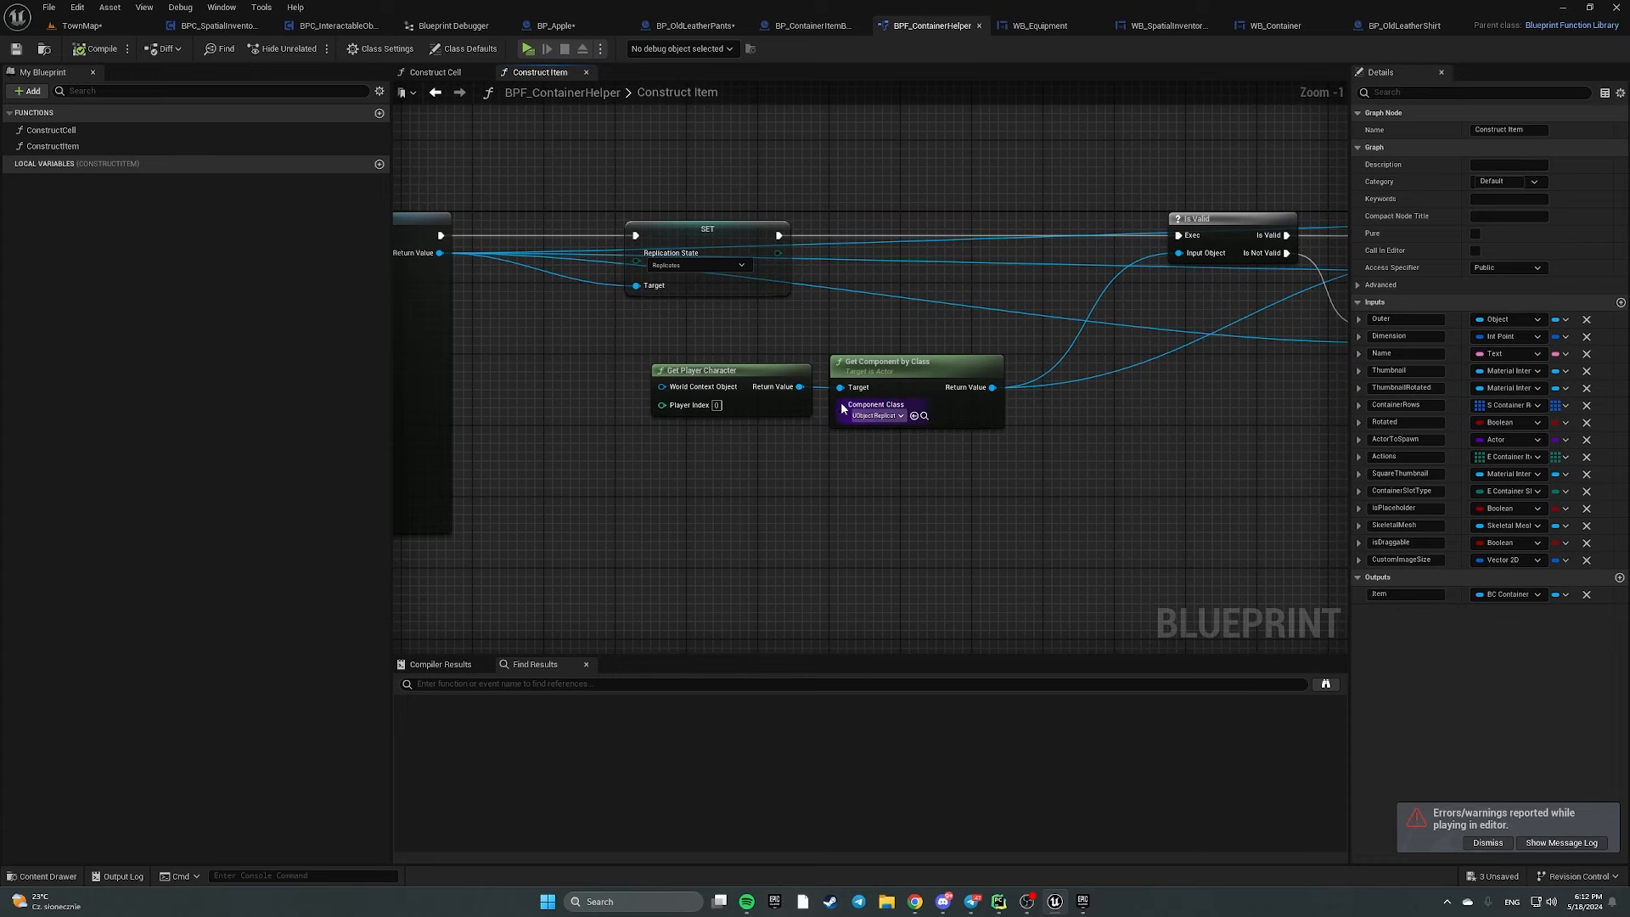
pyautogui.moveTo(642, 342); pyautogui.dragTo(1000, 498)
pyautogui.moveTo(1000, 498); pyautogui.dragTo(839, 497, button='right')
pyautogui.moveTo(932, 175); pyautogui.dragTo(1072, 280)
pyautogui.moveTo(1149, 503); pyautogui.dragTo(917, 526, button='right')
pyautogui.moveTo(737, 419); pyautogui.dragTo(1319, 426, button='right')
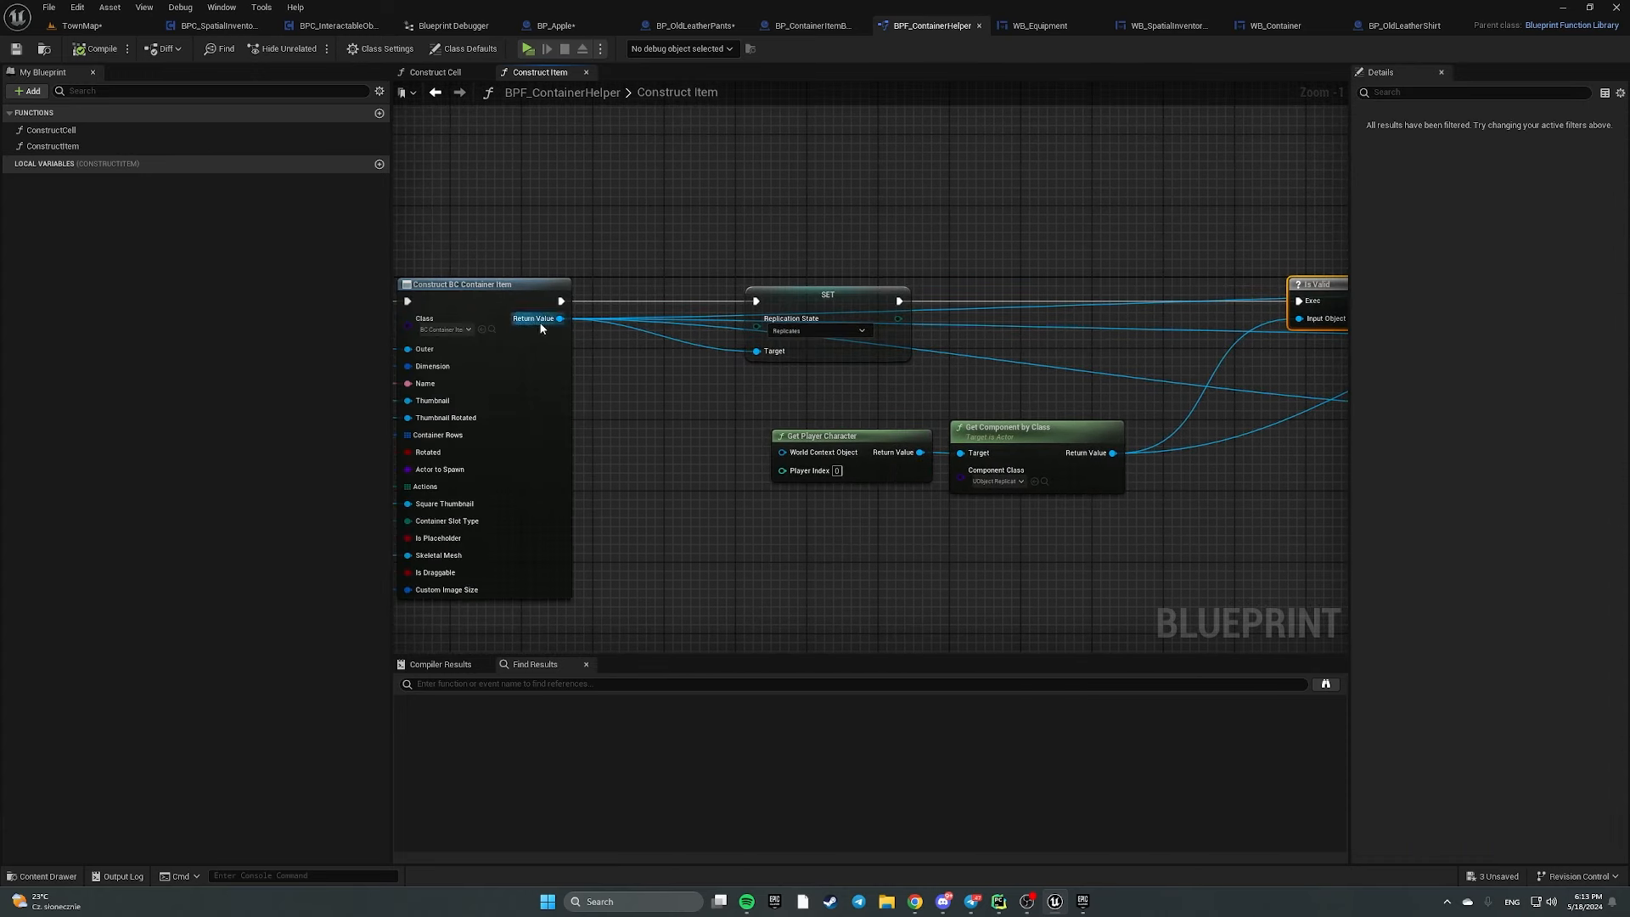
pyautogui.moveTo(1009, 354); pyautogui.dragTo(602, 288, button='right')
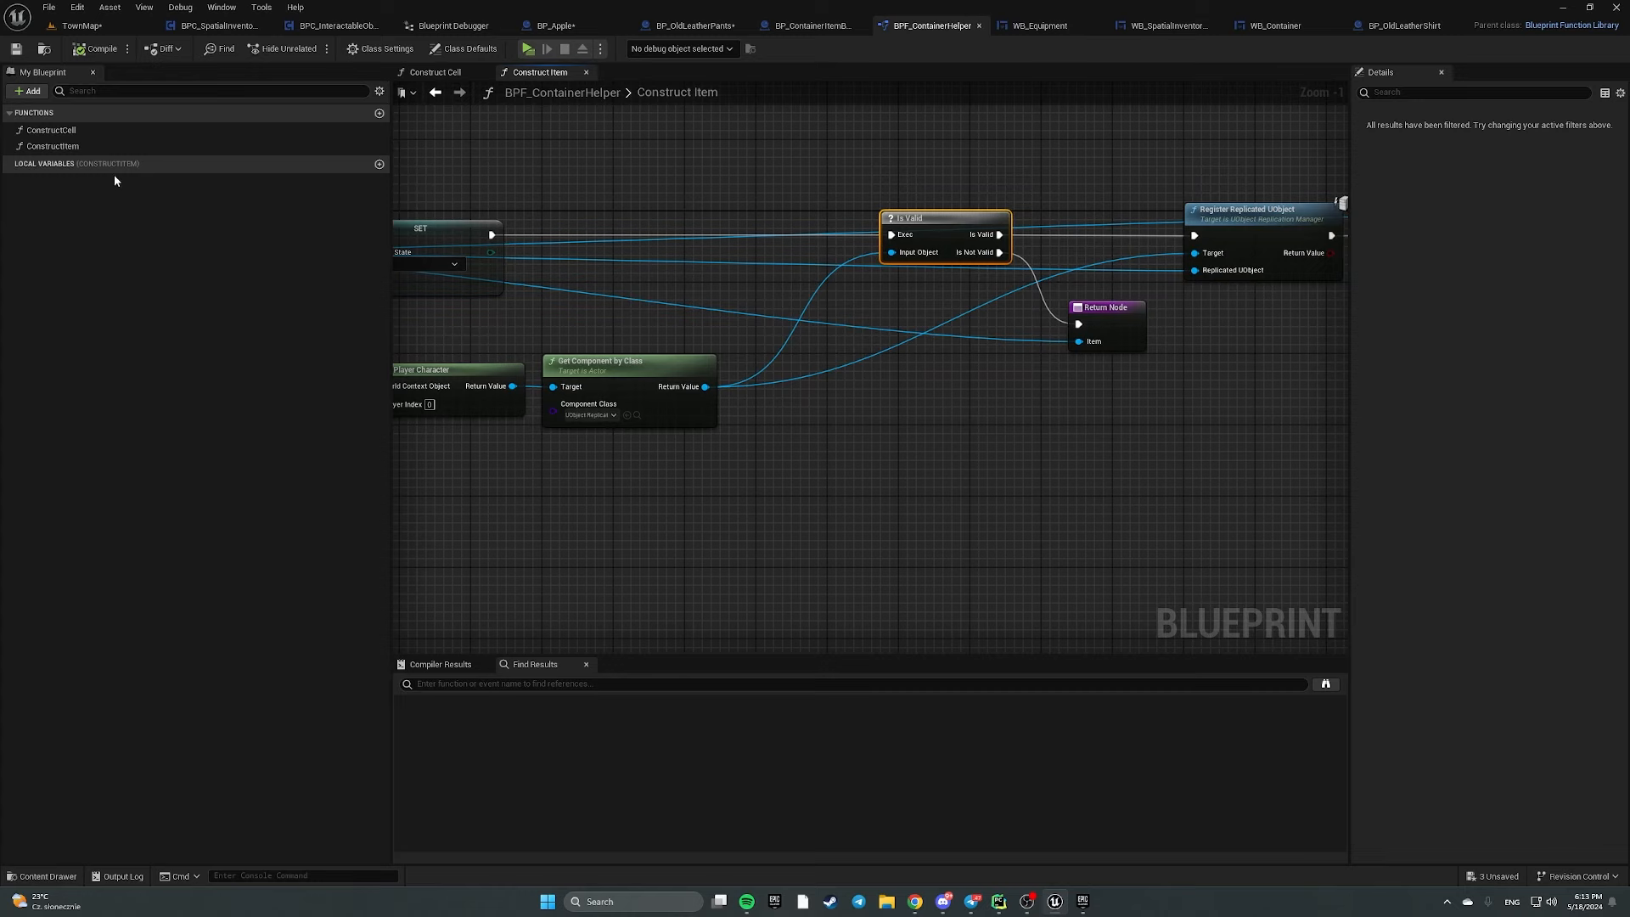
# Duplicate the Return Node in the Construct Cell function and connect the Is Not Valid output to the copy
pyautogui.doubleClick(131, 132)
pyautogui.scroll(2, 949, 339)
pyautogui.moveTo(1029, 384); pyautogui.dragTo(733, 335, button='right')
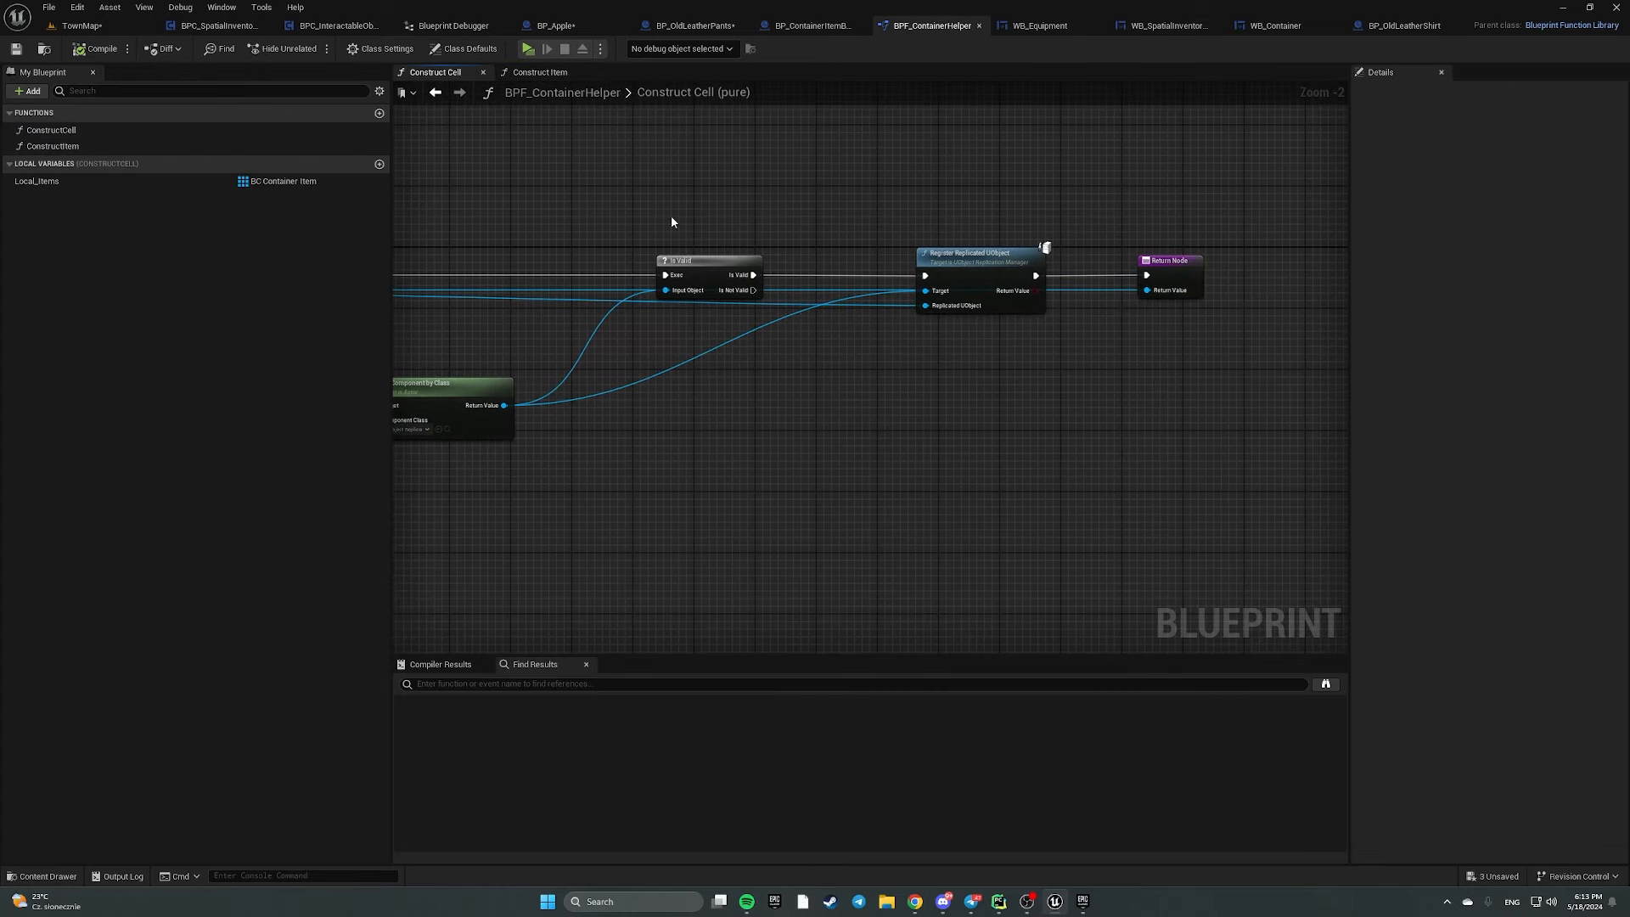
pyautogui.click(707, 270)
pyautogui.click(1170, 261)
pyautogui.hotkey('ctrl', 'c')
pyautogui.hotkey('ctrl', 'v')
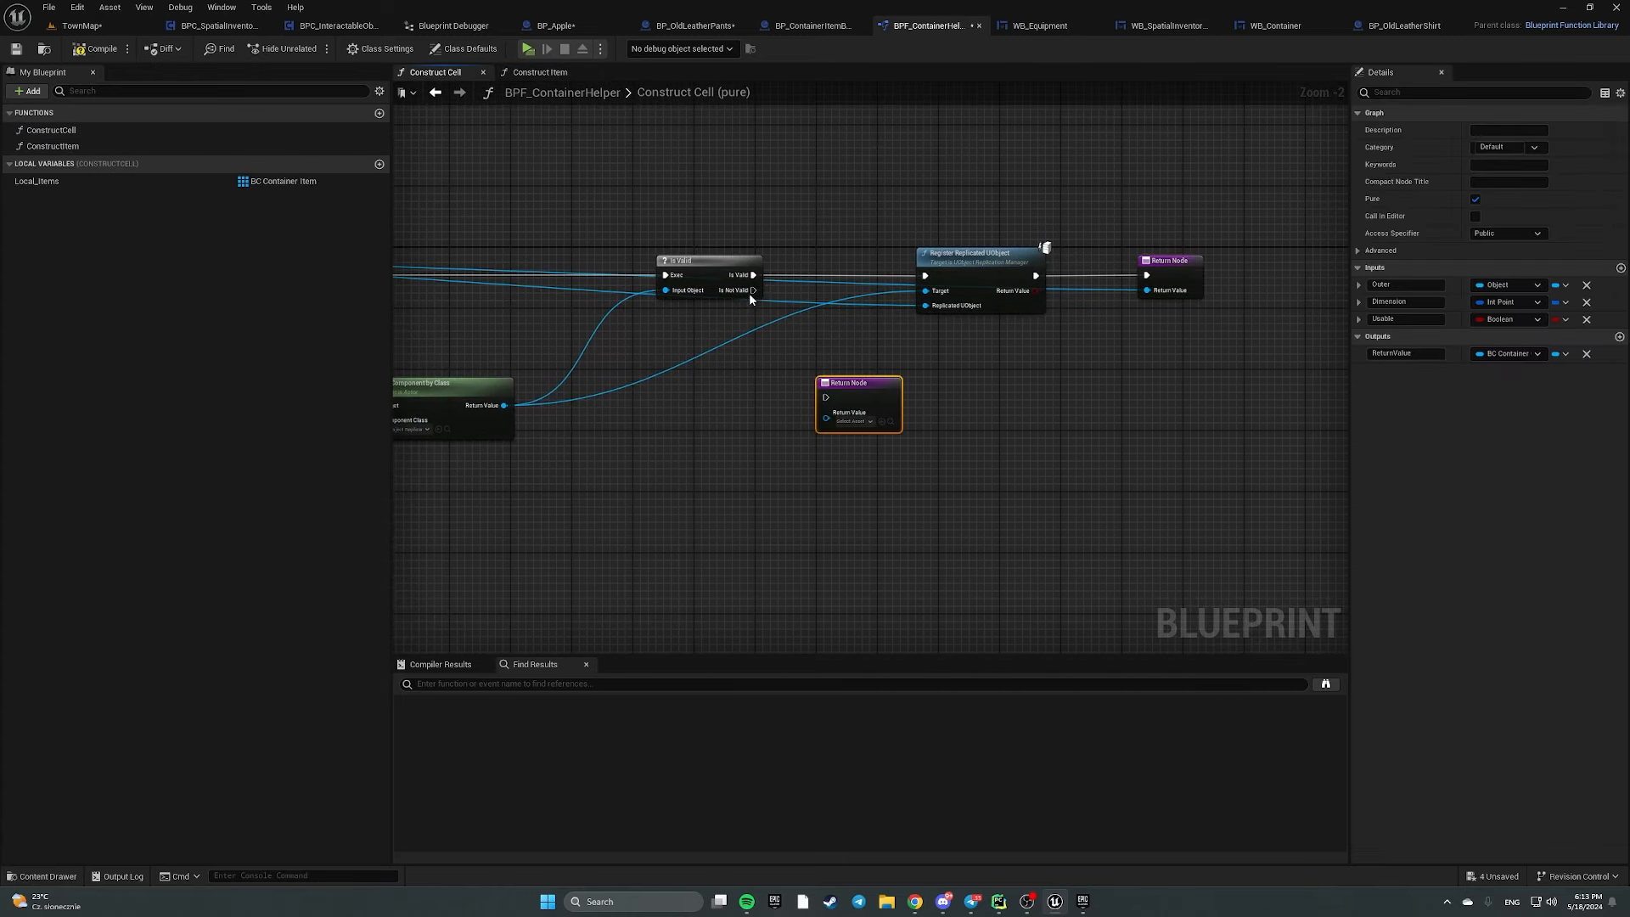
pyautogui.moveTo(753, 291); pyautogui.dragTo(827, 396)
# Connect the Return Value of Construct BC Container Cell to the duplicated Return Node
pyautogui.moveTo(733, 403); pyautogui.dragTo(1243, 364, button='right')
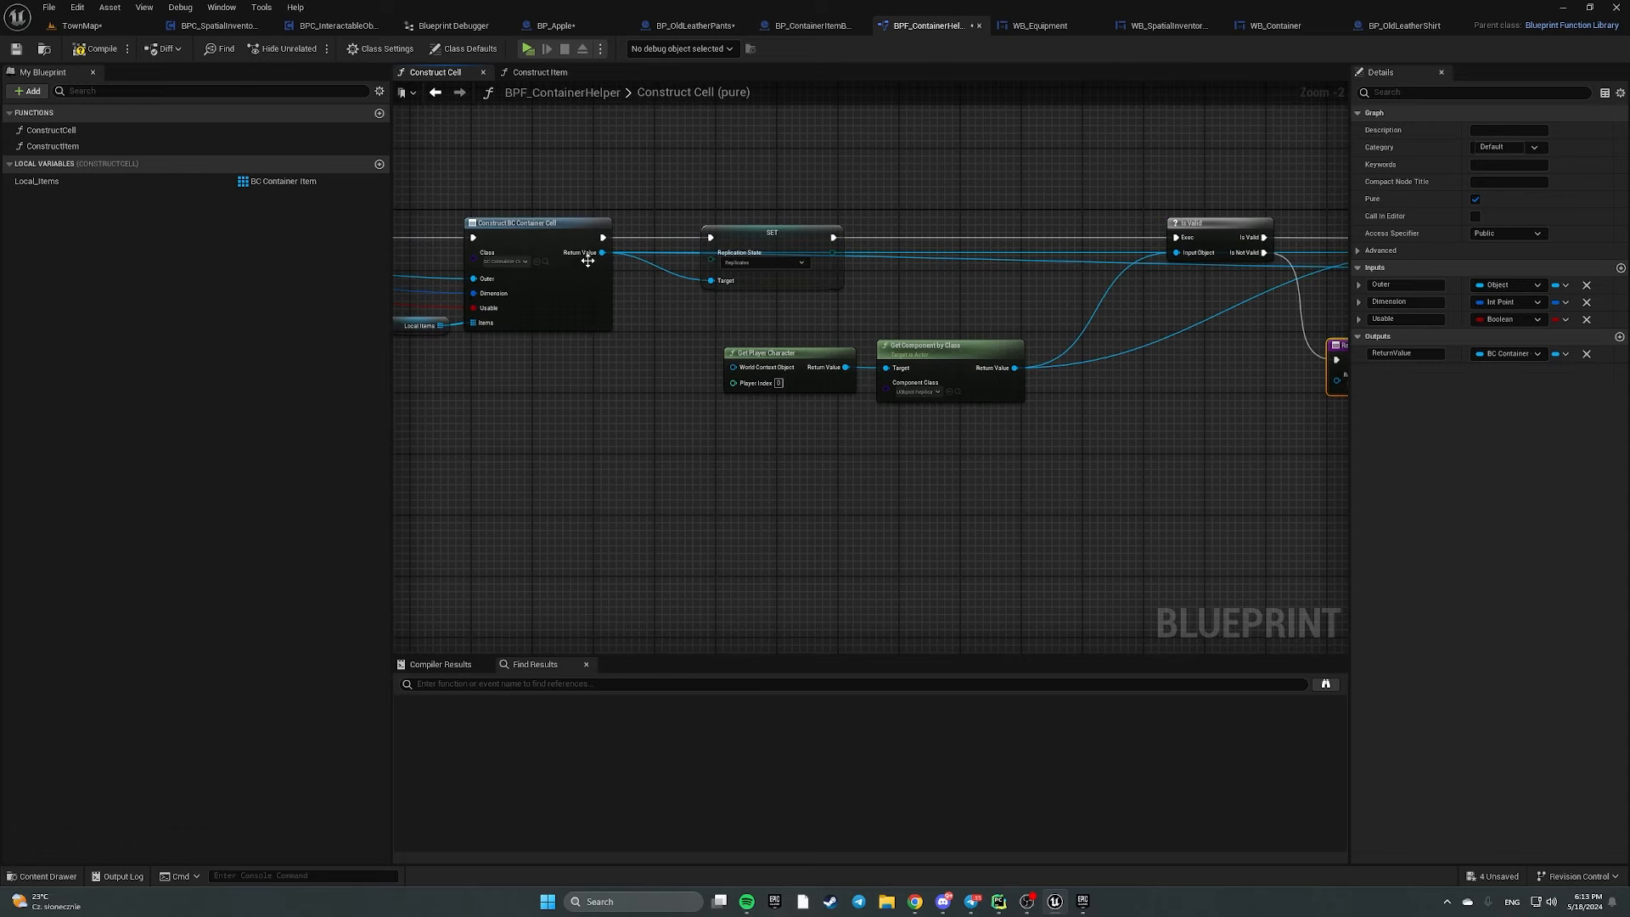
pyautogui.moveTo(599, 253); pyautogui.dragTo(972, 352)
pyautogui.moveTo(1325, 352); pyautogui.dragTo(968, 352, button='right')
pyautogui.moveTo(972, 352); pyautogui.dragTo(973, 353)
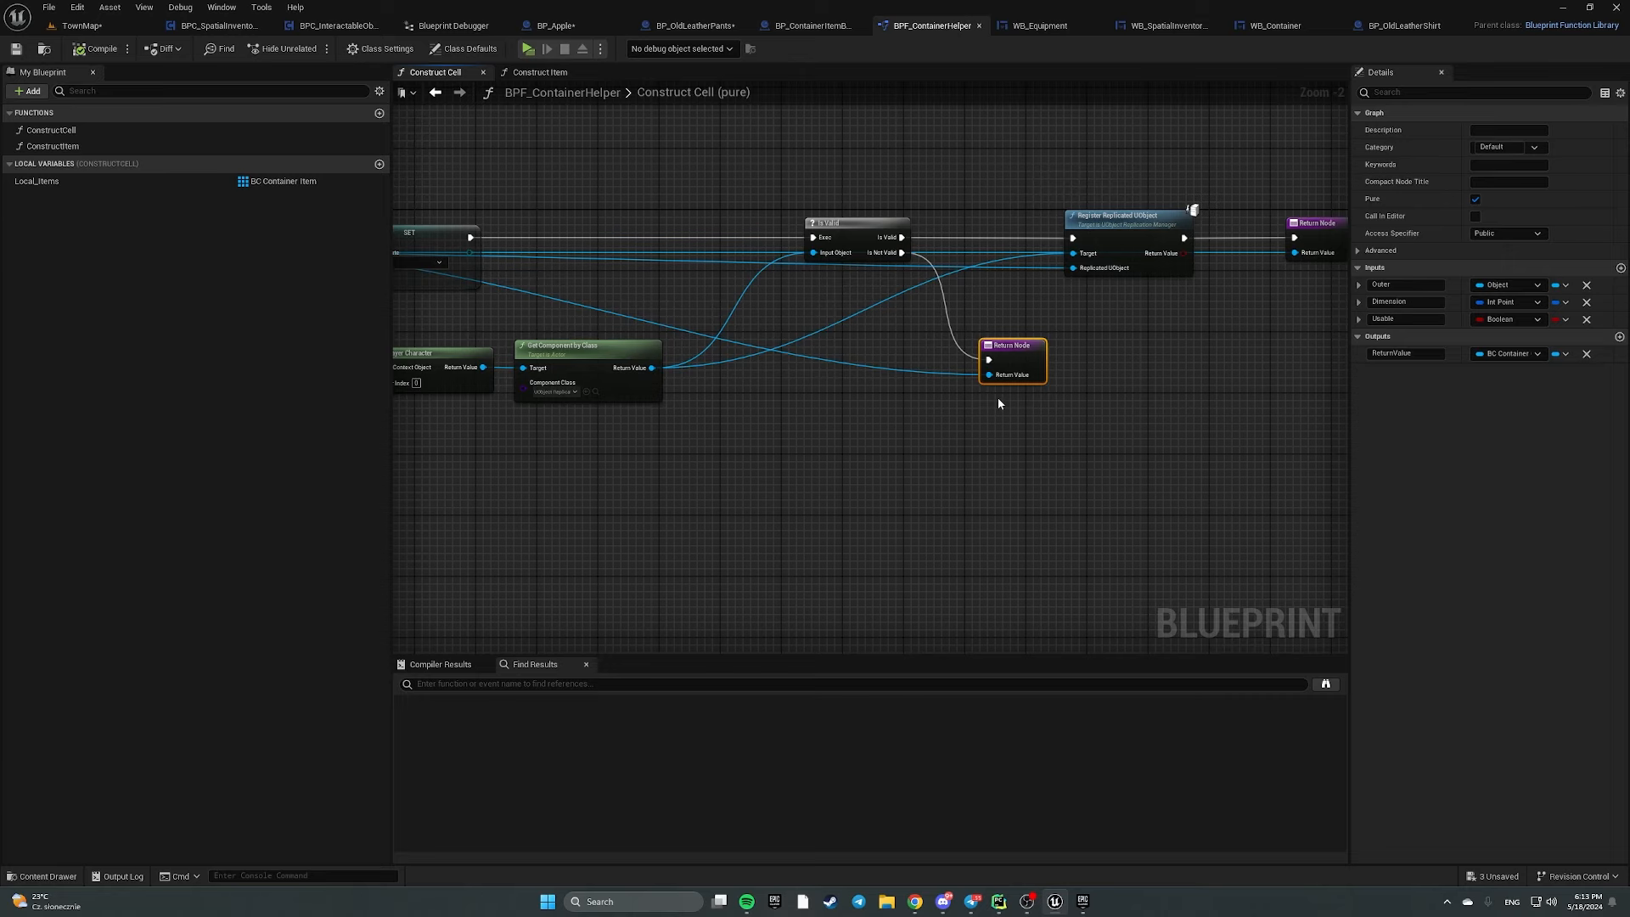
# Review the whole Construct Cell graph, including the Get Player Character, Get Component by Class and Register Replicated UObject nodes
pyautogui.moveTo(945, 331); pyautogui.dragTo(785, 350, button='right')
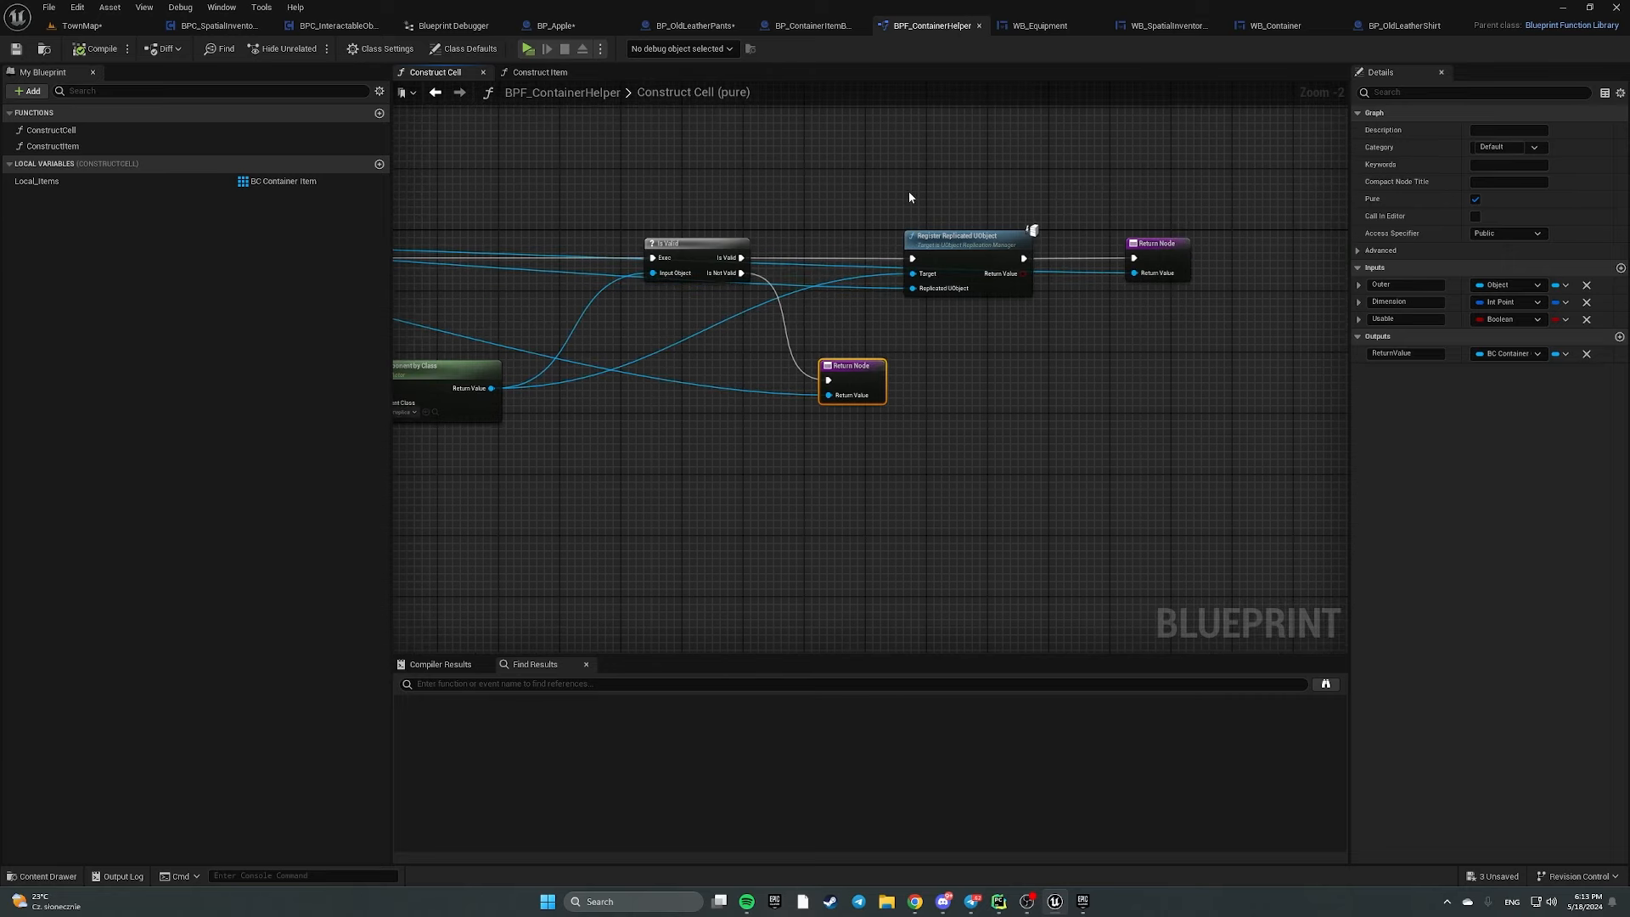
pyautogui.moveTo(909, 194); pyautogui.dragTo(951, 210, button='right')
pyautogui.moveTo(470, 299); pyautogui.dragTo(708, 300, button='right')
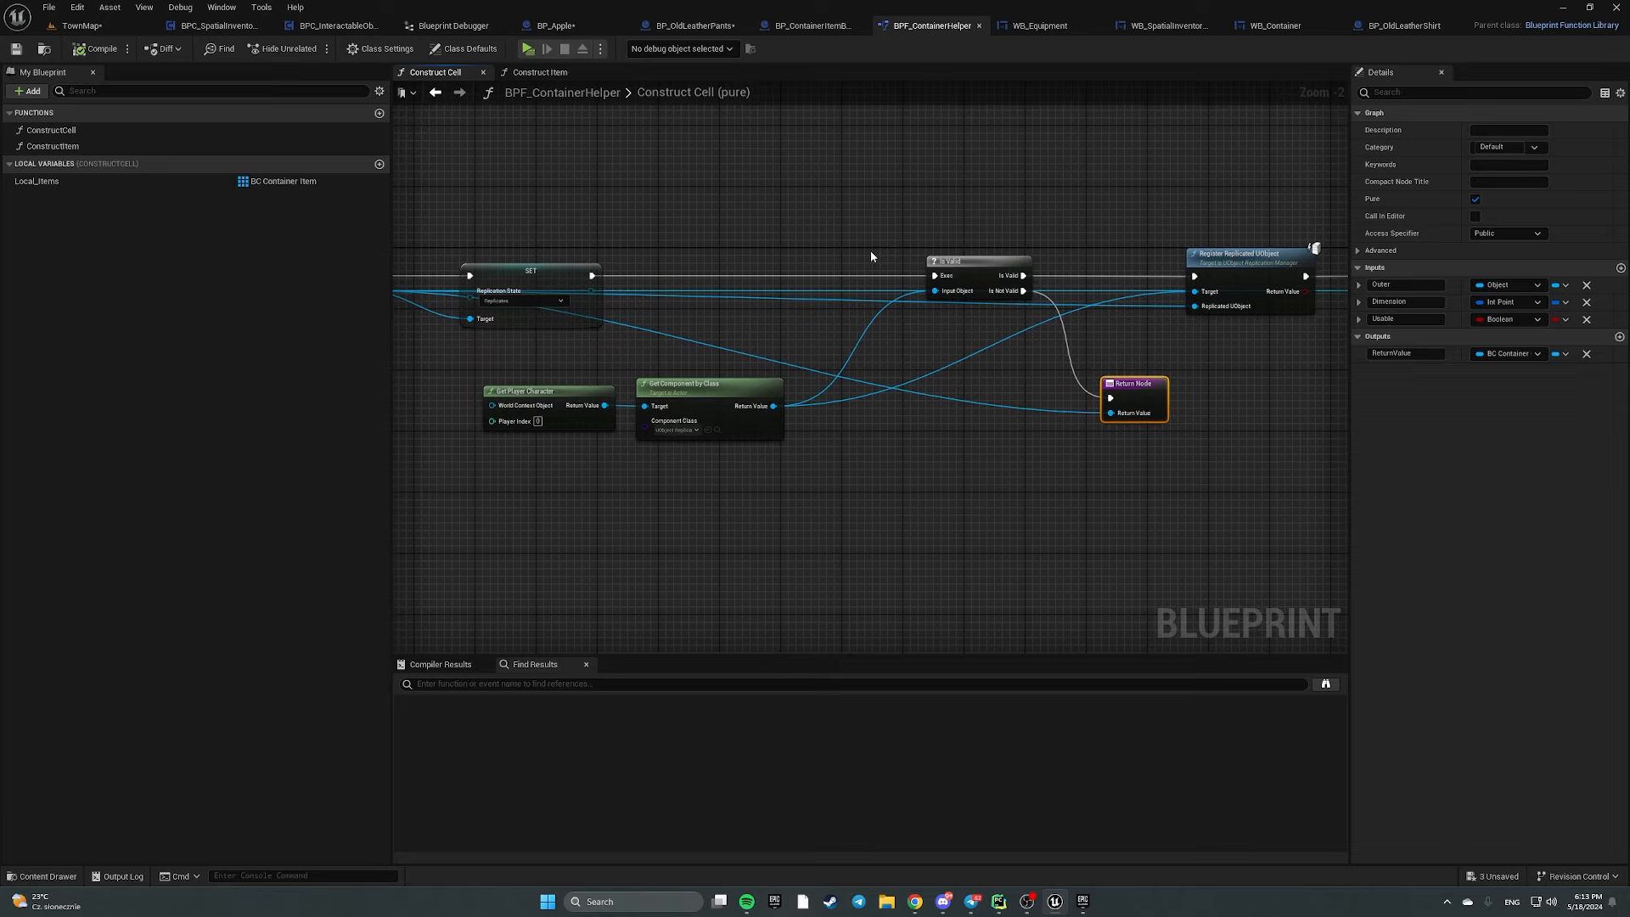
pyautogui.moveTo(1212, 189); pyautogui.dragTo(1134, 273)
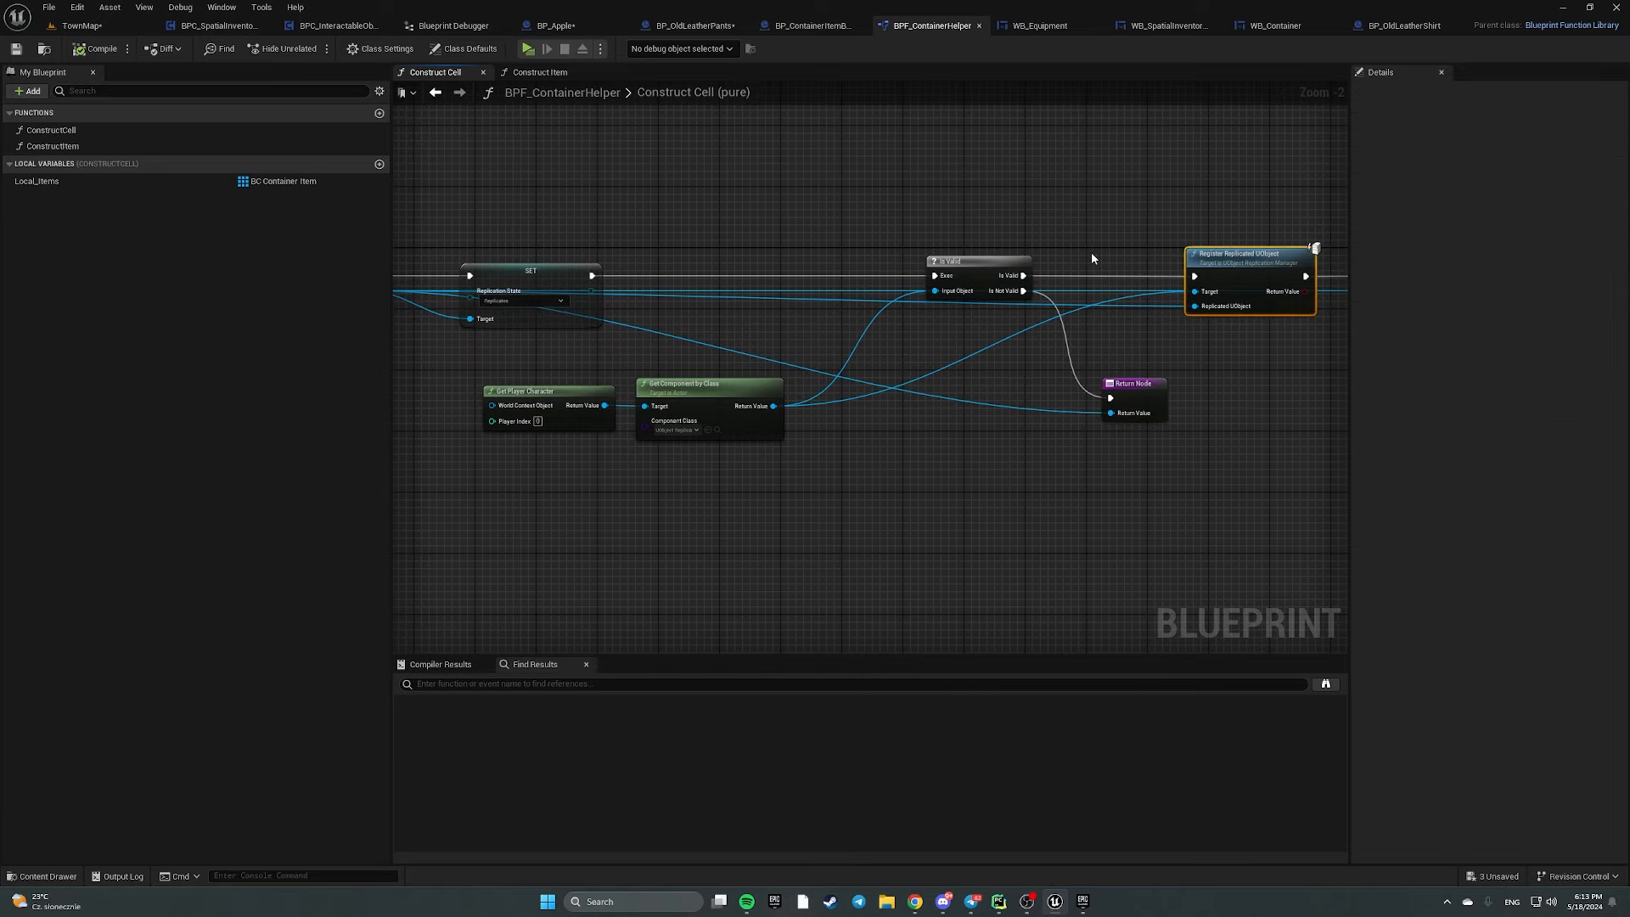
pyautogui.moveTo(1015, 184)
pyautogui.mouseDown(button='right')
pyautogui.moveTo(636, 127)
pyautogui.moveTo(1019, 217)
pyautogui.mouseUp(button='right')
pyautogui.moveTo(600, 202); pyautogui.dragTo(1347, 244, button='right')
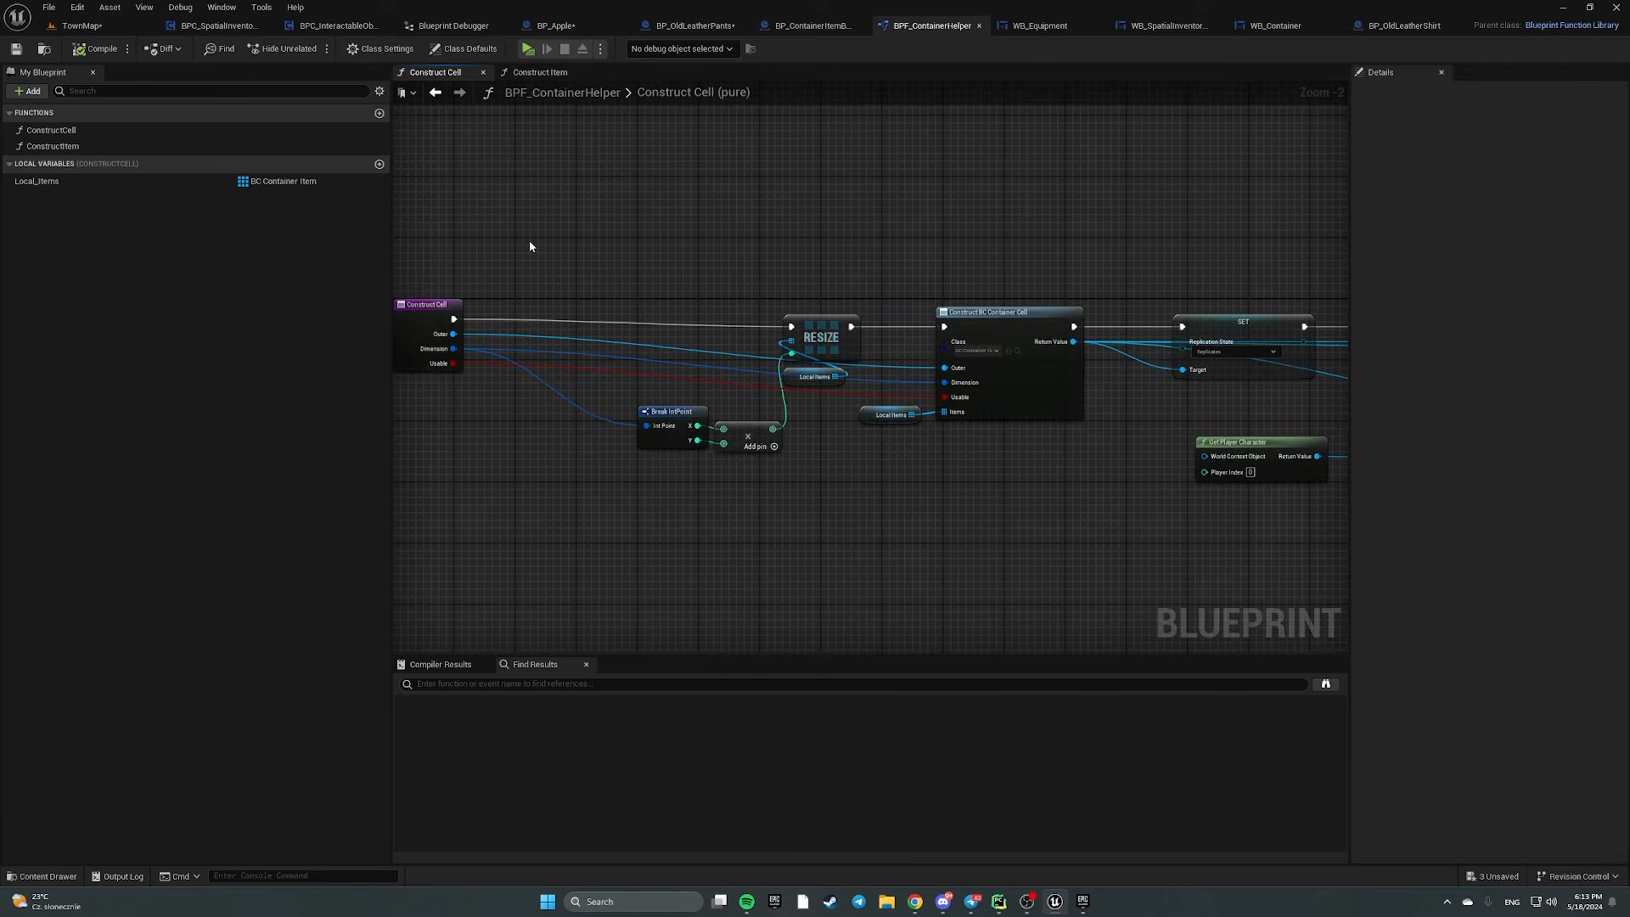
pyautogui.moveTo(528, 245); pyautogui.dragTo(917, 271, button='right')
pyautogui.moveTo(725, 260); pyautogui.dragTo(917, 501)
pyautogui.moveTo(1044, 493); pyautogui.dragTo(434, 429, button='right')
pyautogui.moveTo(1095, 463); pyautogui.dragTo(403, 410, button='right')
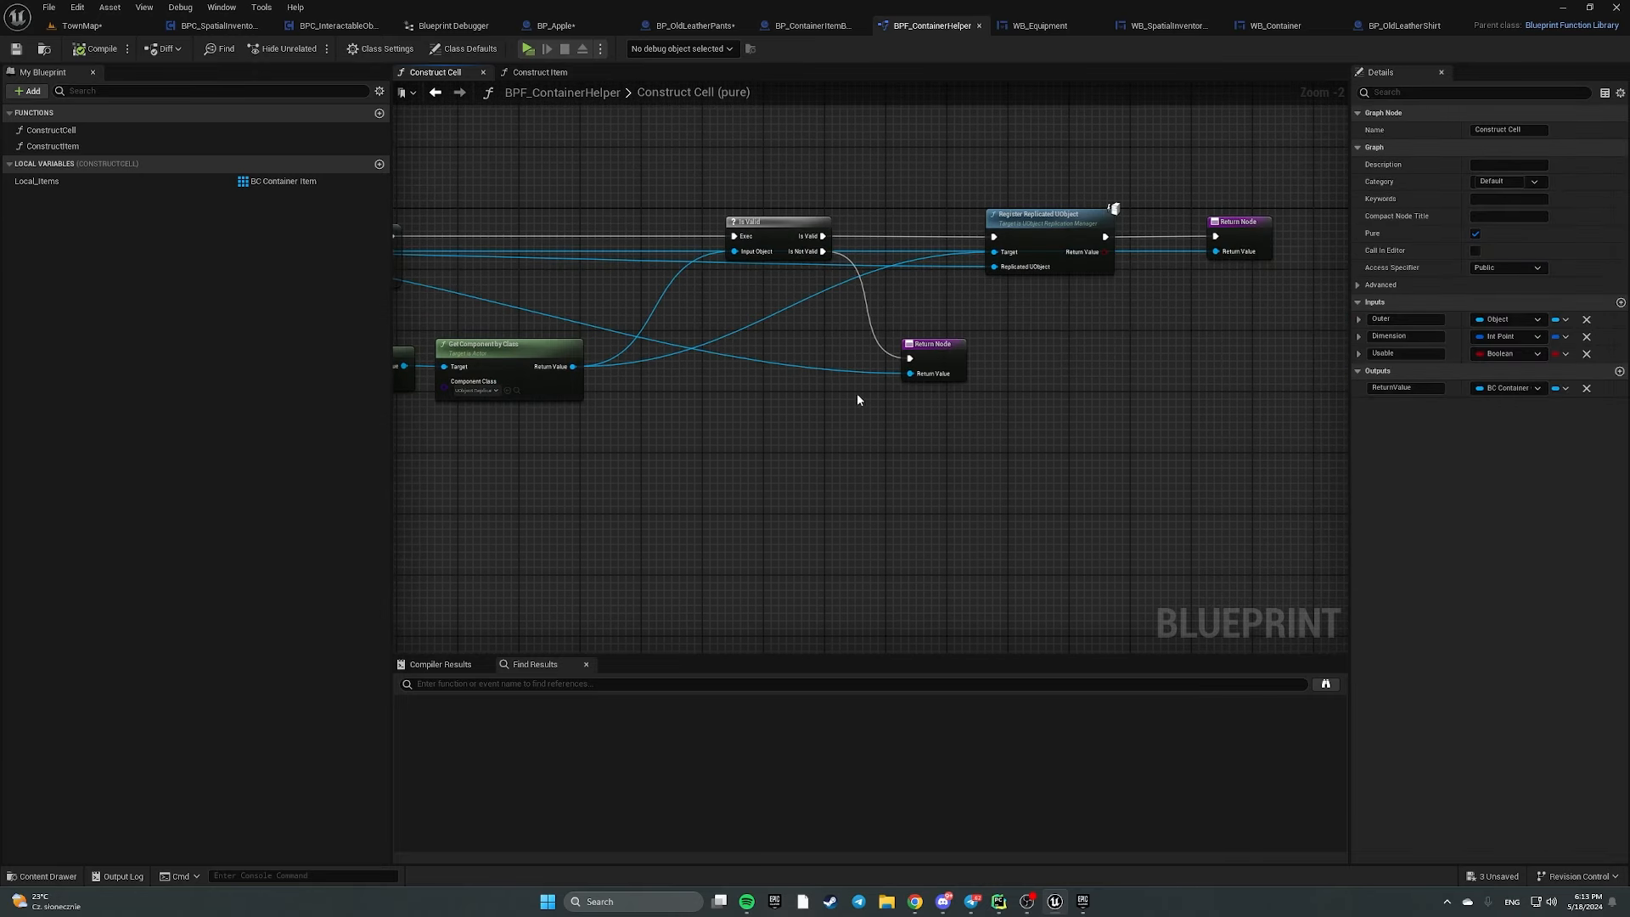
pyautogui.moveTo(699, 282); pyautogui.dragTo(995, 265, button='right')
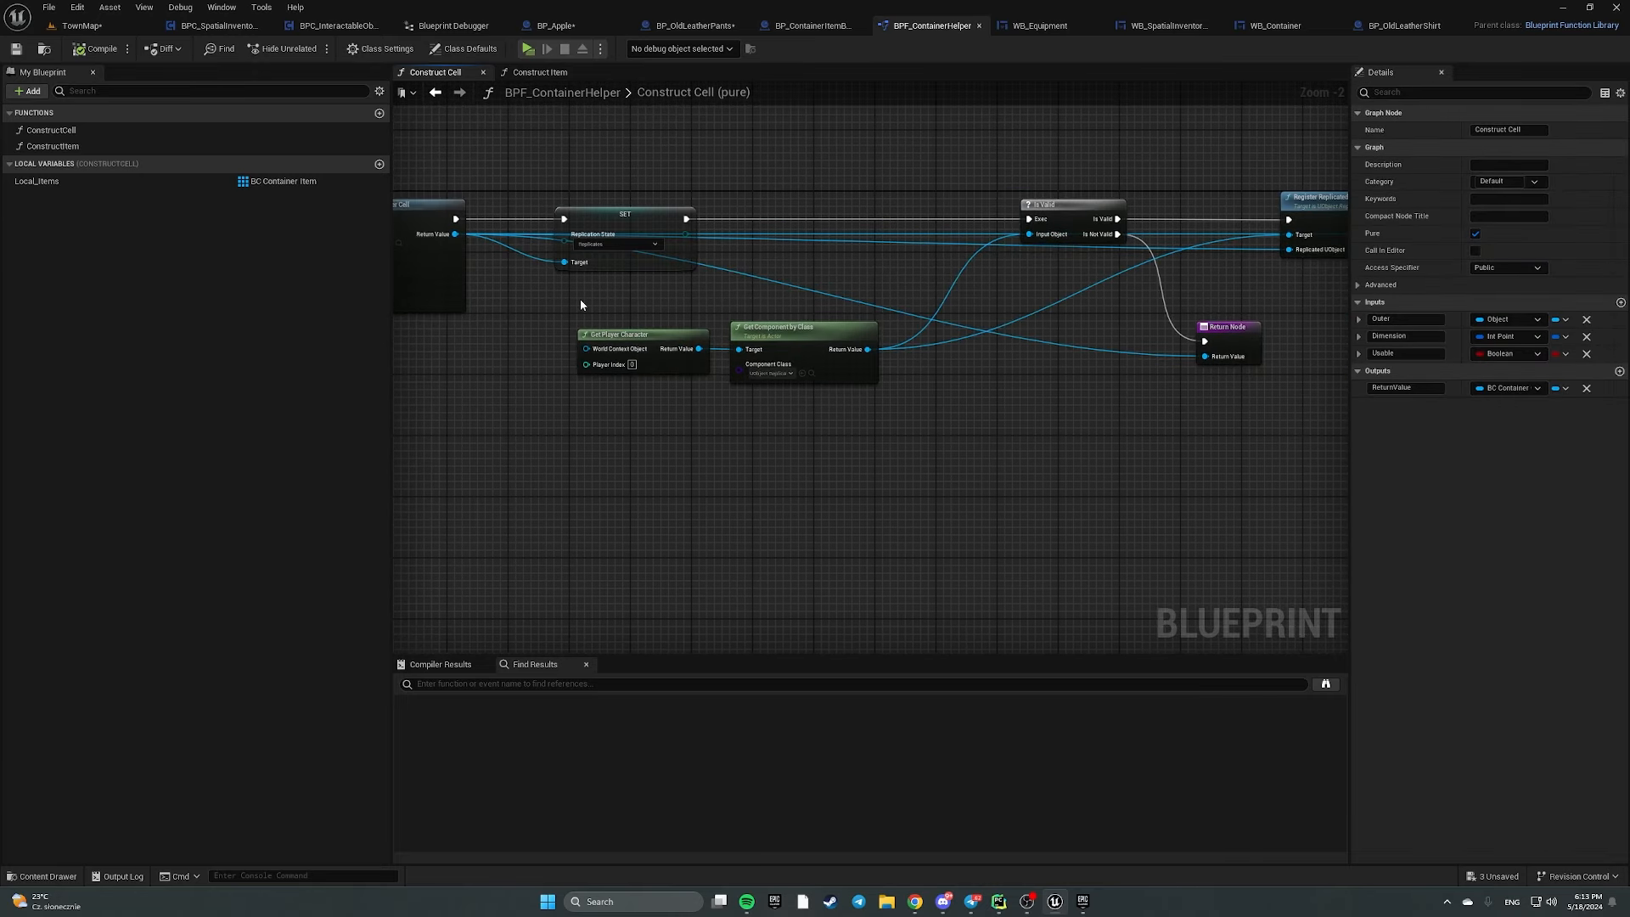
pyautogui.moveTo(825, 419); pyautogui.dragTo(825, 419)
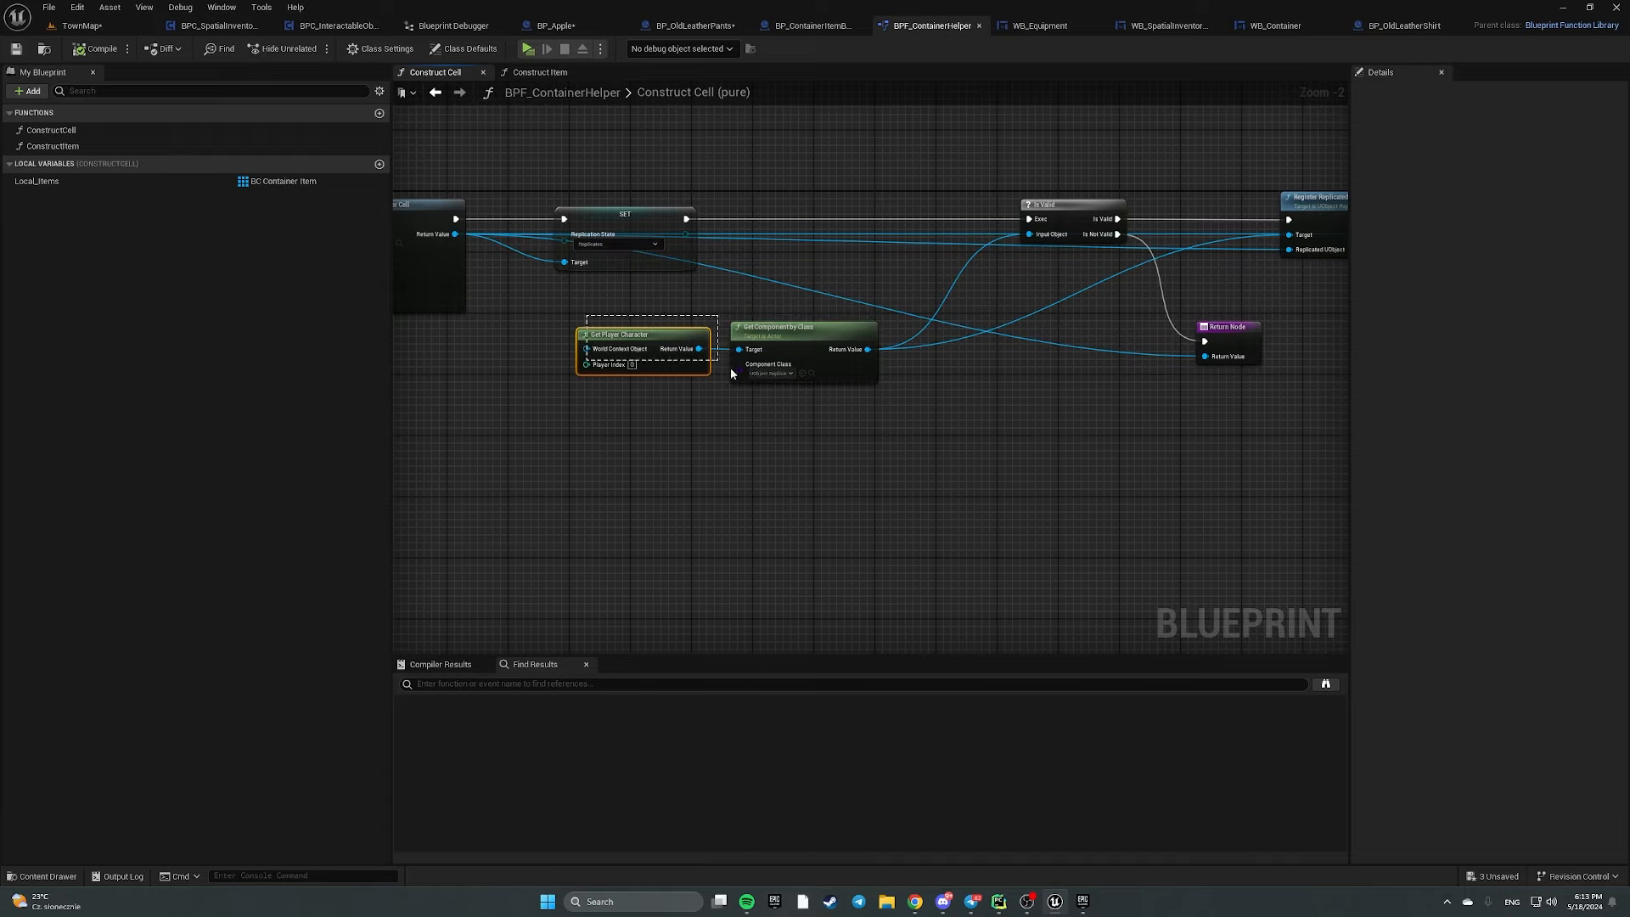
pyautogui.moveTo(610, 389); pyautogui.dragTo(581, 338)
pyautogui.moveTo(779, 389); pyautogui.dragTo(815, 413)
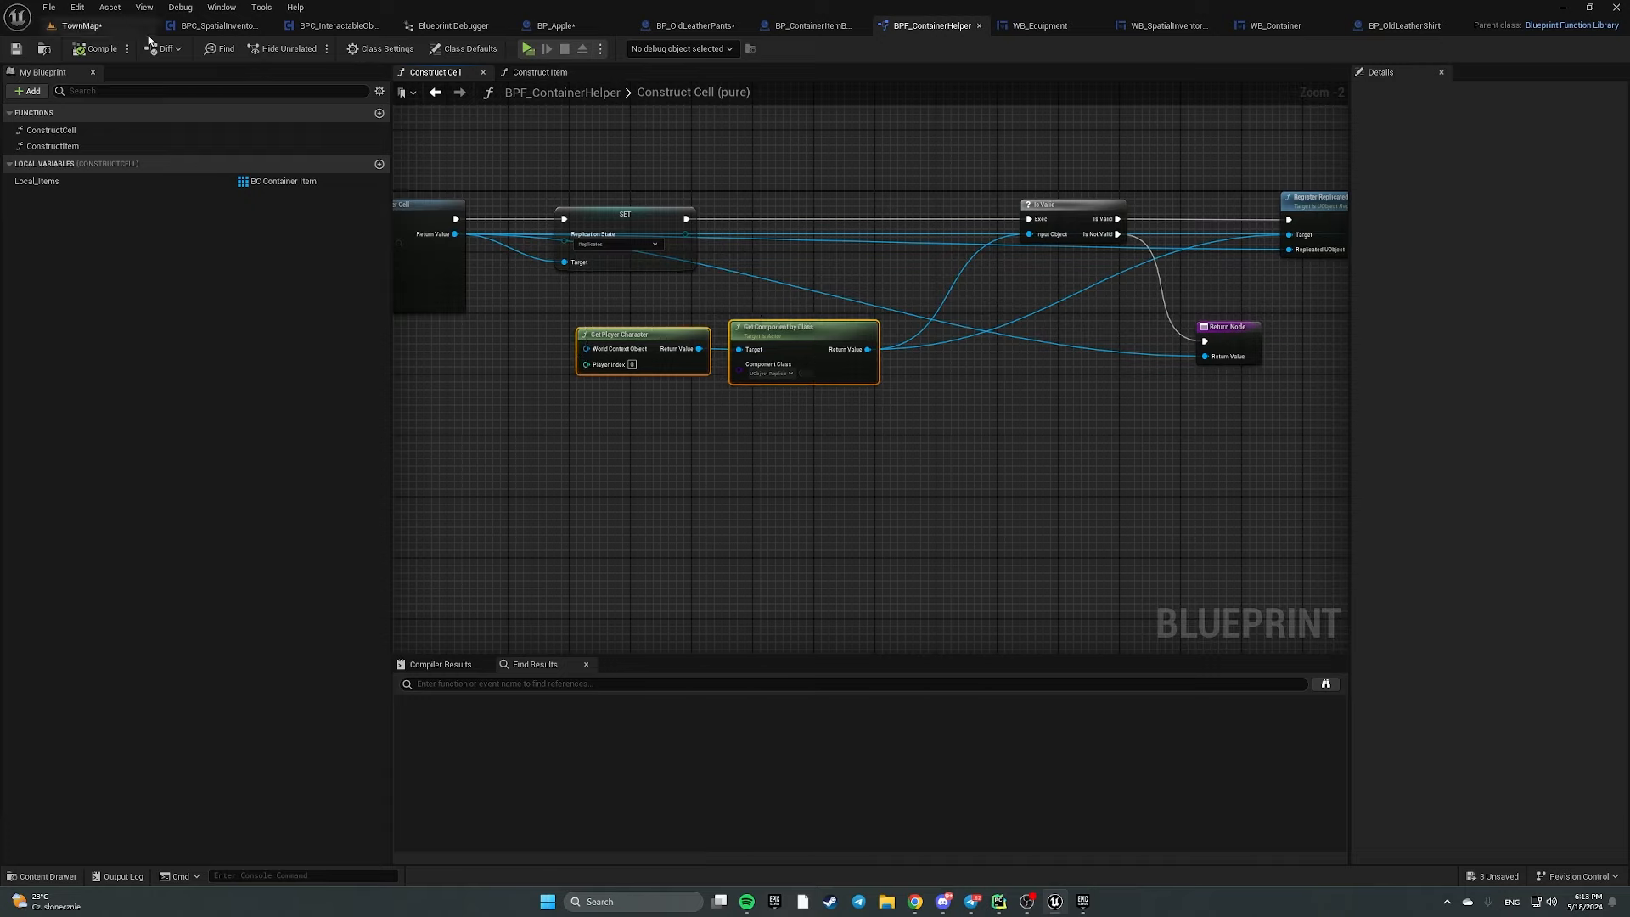
# Return to the TownMap level, enlarge the viewport and look over the clothing items on the ground
pyautogui.click(82, 25)
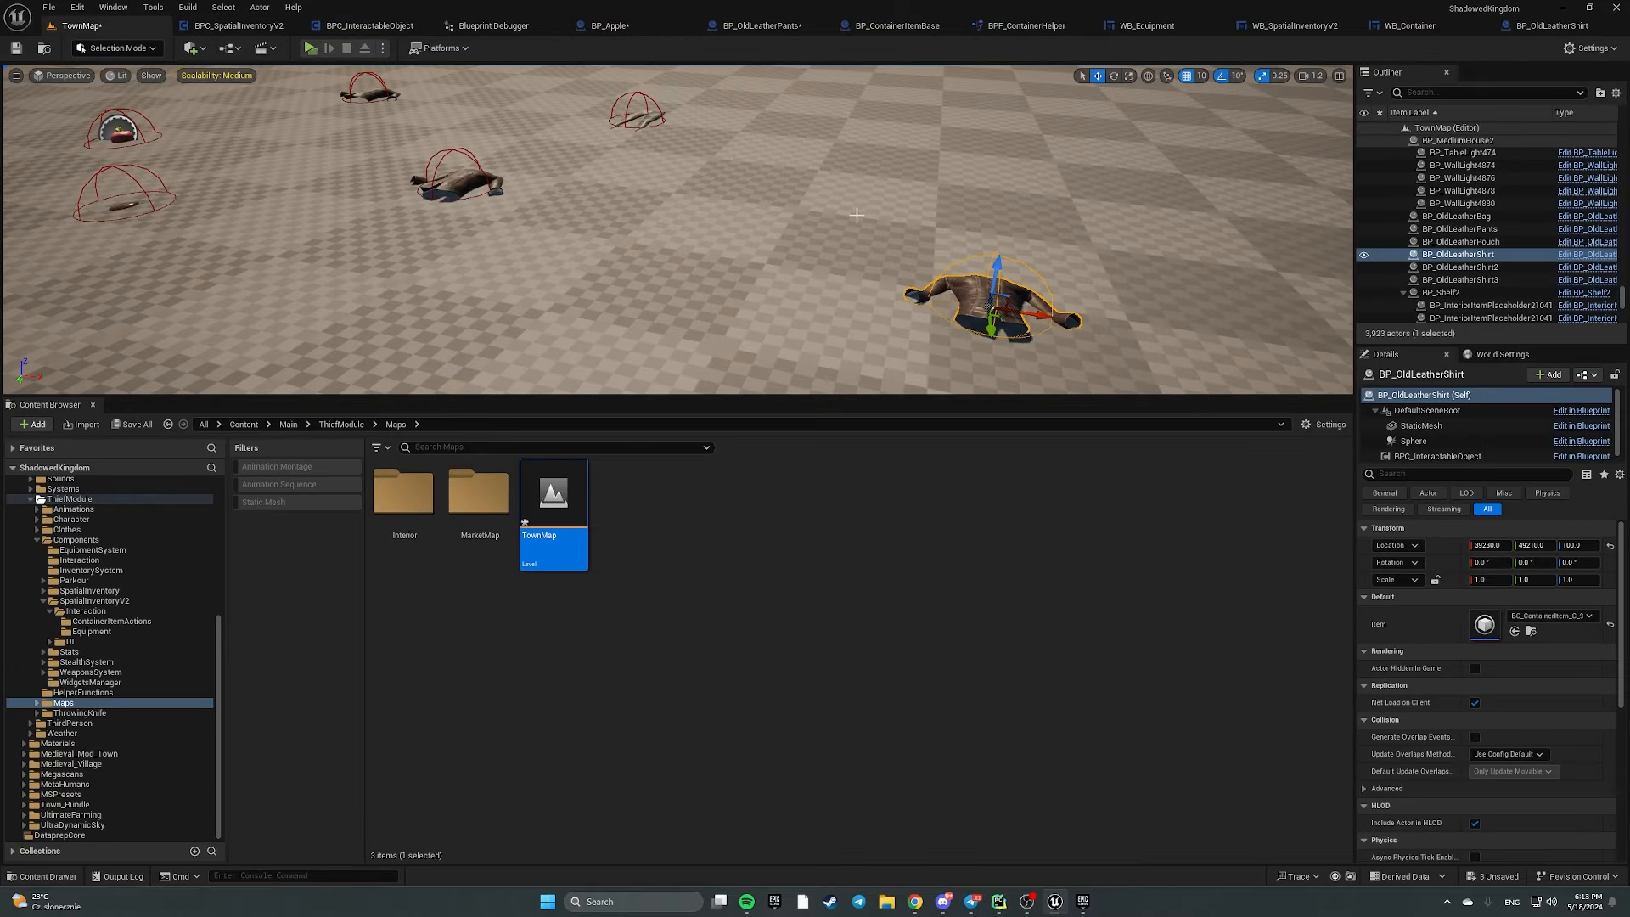
pyautogui.moveTo(857, 215); pyautogui.dragTo(837, 170, button='right')
pyautogui.moveTo(822, 396); pyautogui.dragTo(823, 858)
pyautogui.moveTo(819, 628); pyautogui.dragTo(811, 721, button='right')
pyautogui.press('w')
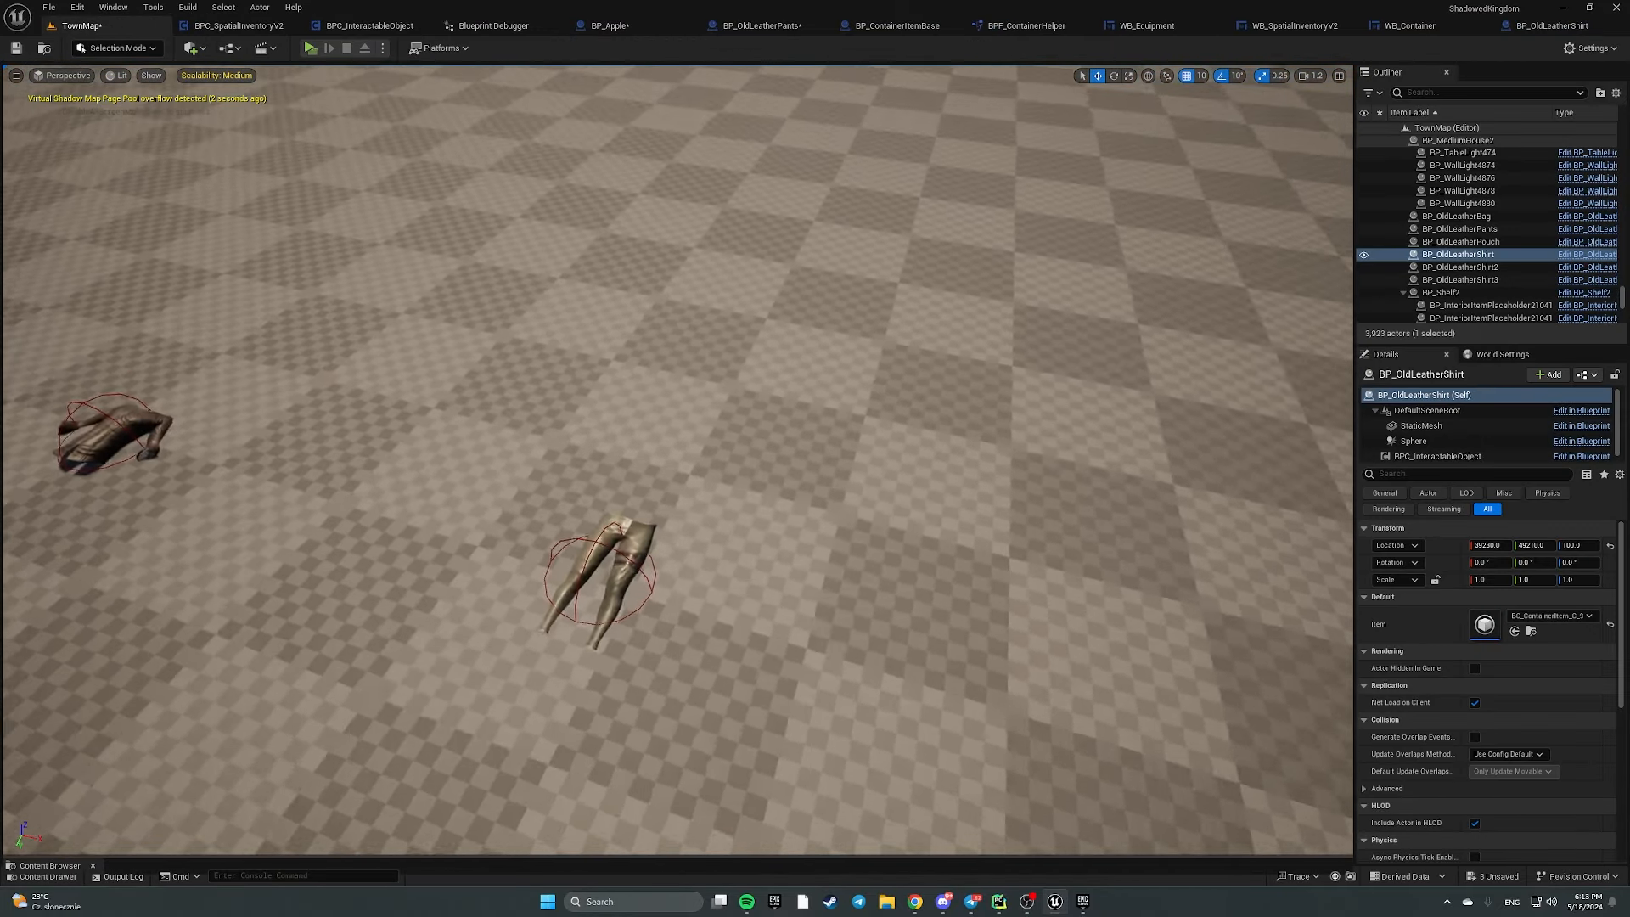
pyautogui.moveTo(480, 429); pyautogui.dragTo(481, 435, button='right')
pyautogui.press('s')
# Move the BP_OldLeatherShirt2 actor to about X 38806.5, Y 49108
pyautogui.click(520, 613)
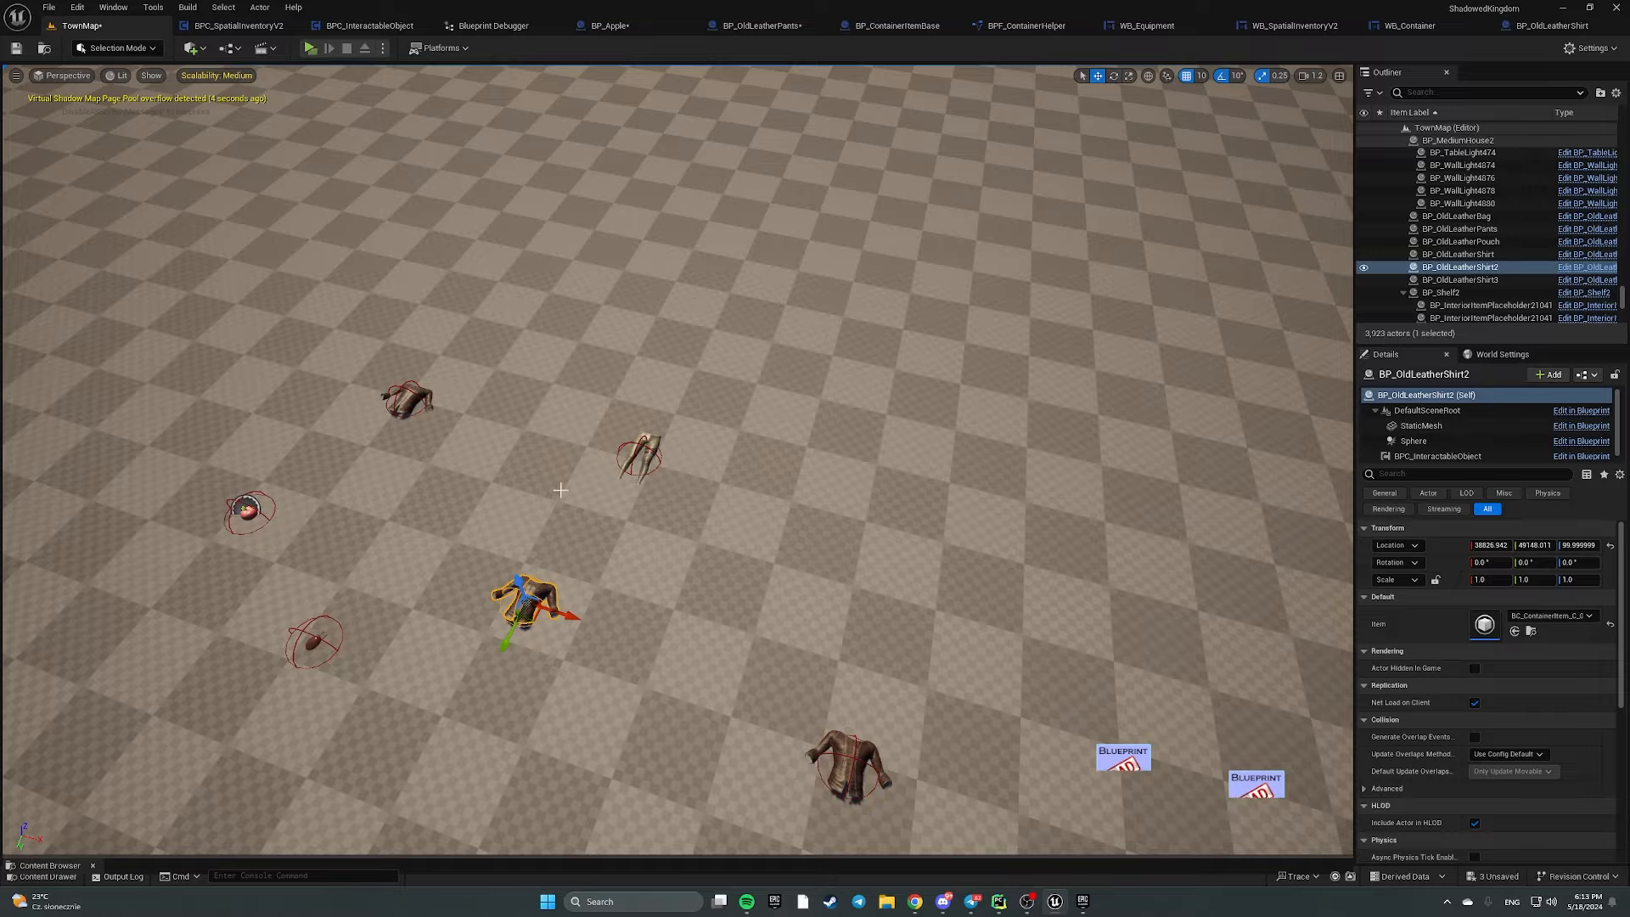
pyautogui.press('a')
pyautogui.moveTo(740, 519); pyautogui.dragTo(788, 489, button='right')
pyautogui.press('w')
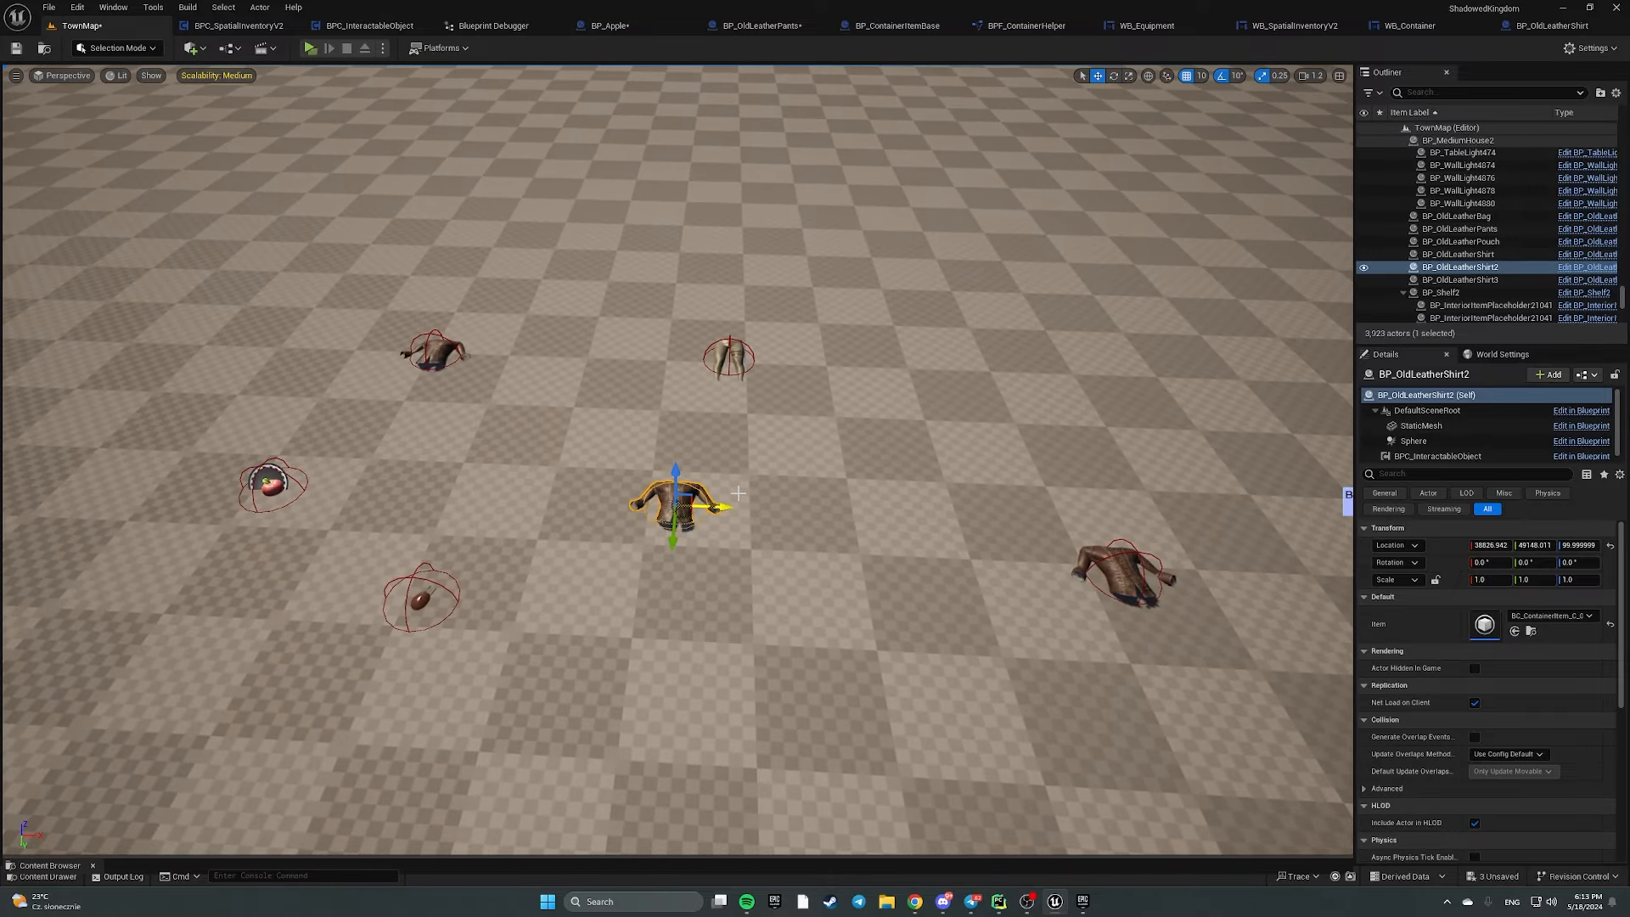
pyautogui.moveTo(722, 501); pyautogui.dragTo(676, 496)
# Look around the level surrounding the placed items and restore the content browser's height
pyautogui.moveTo(676, 496); pyautogui.dragTo(968, 515, button='right')
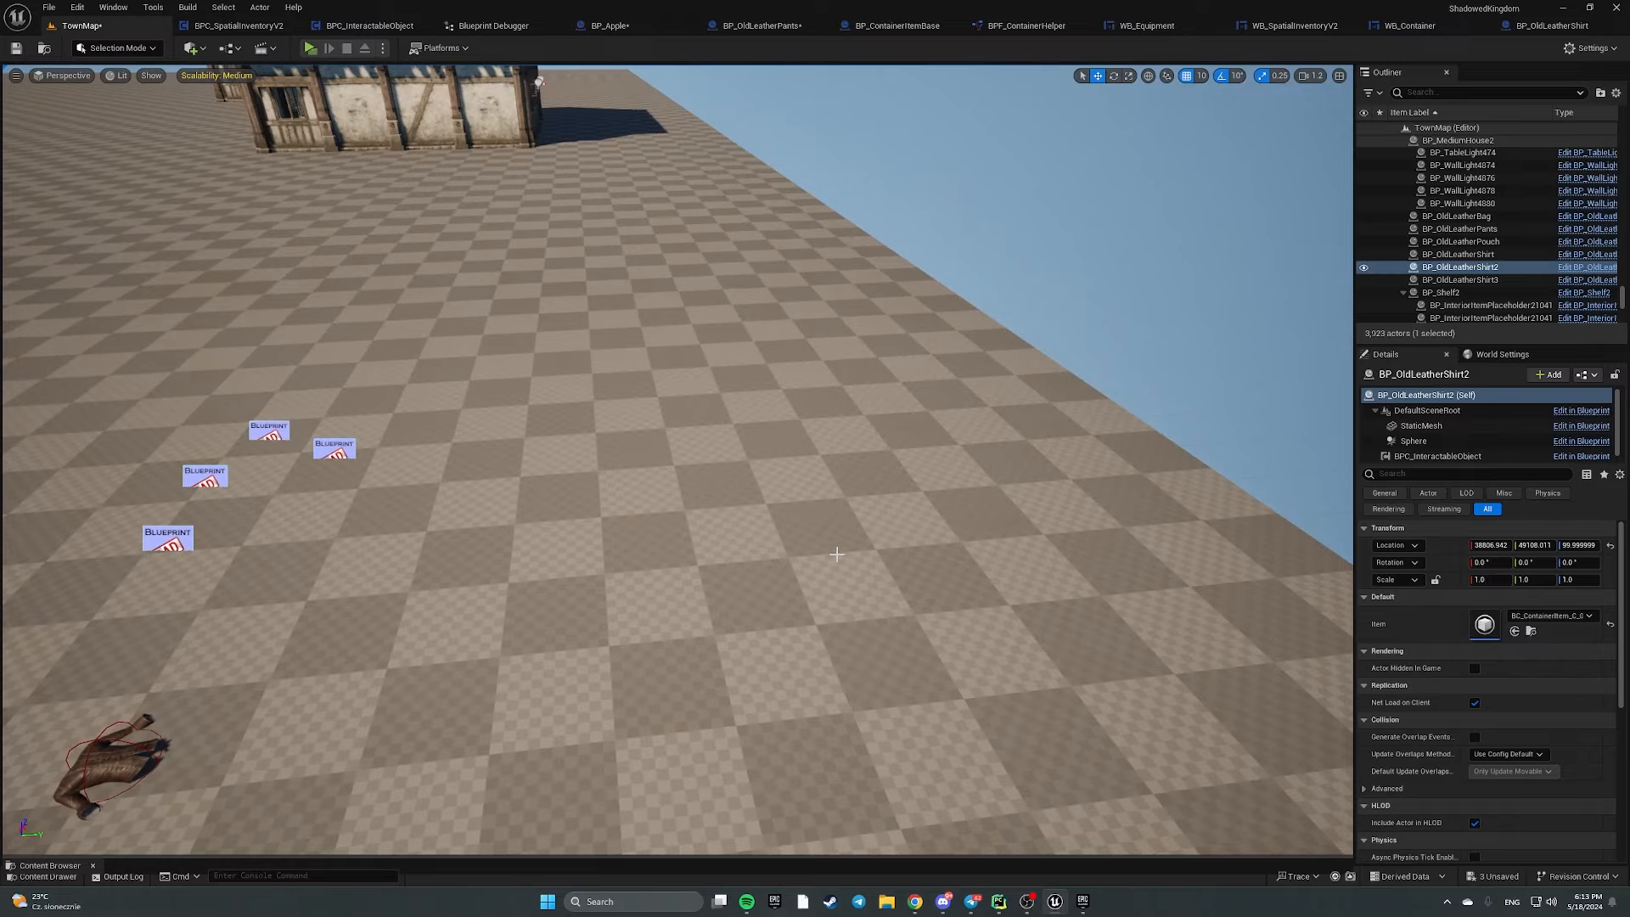
pyautogui.moveTo(837, 554); pyautogui.dragTo(594, 531, button='right')
pyautogui.moveTo(847, 550)
pyautogui.mouseDown(button='right')
pyautogui.moveTo(764, 475)
pyautogui.moveTo(847, 550)
pyautogui.mouseUp(button='right')
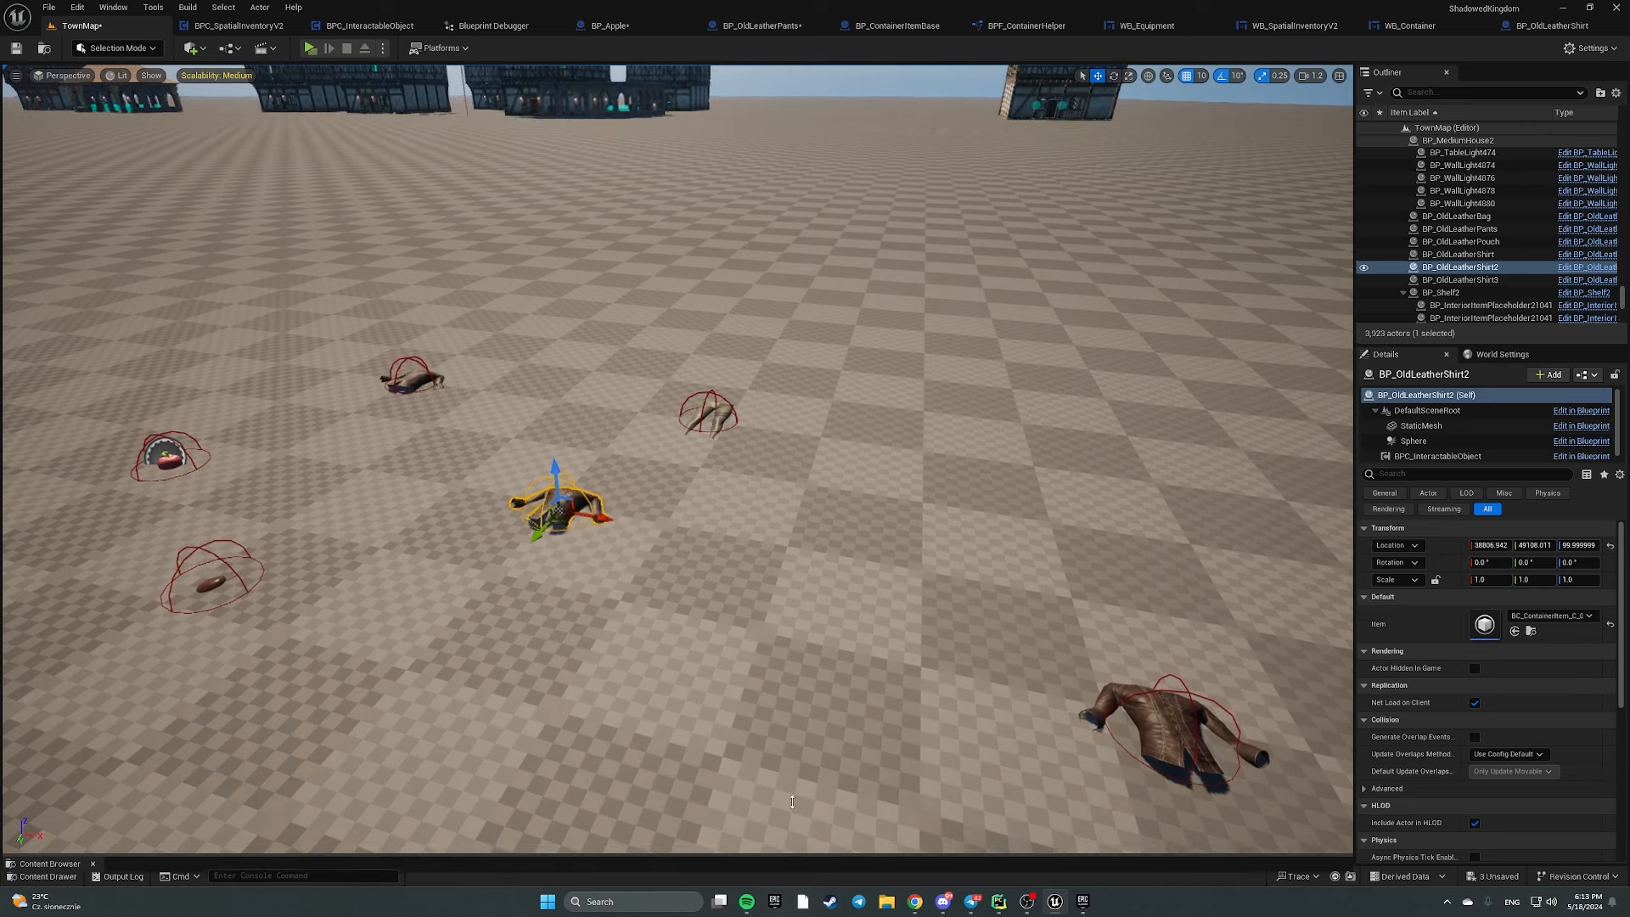
pyautogui.moveTo(793, 854); pyautogui.dragTo(774, 662)
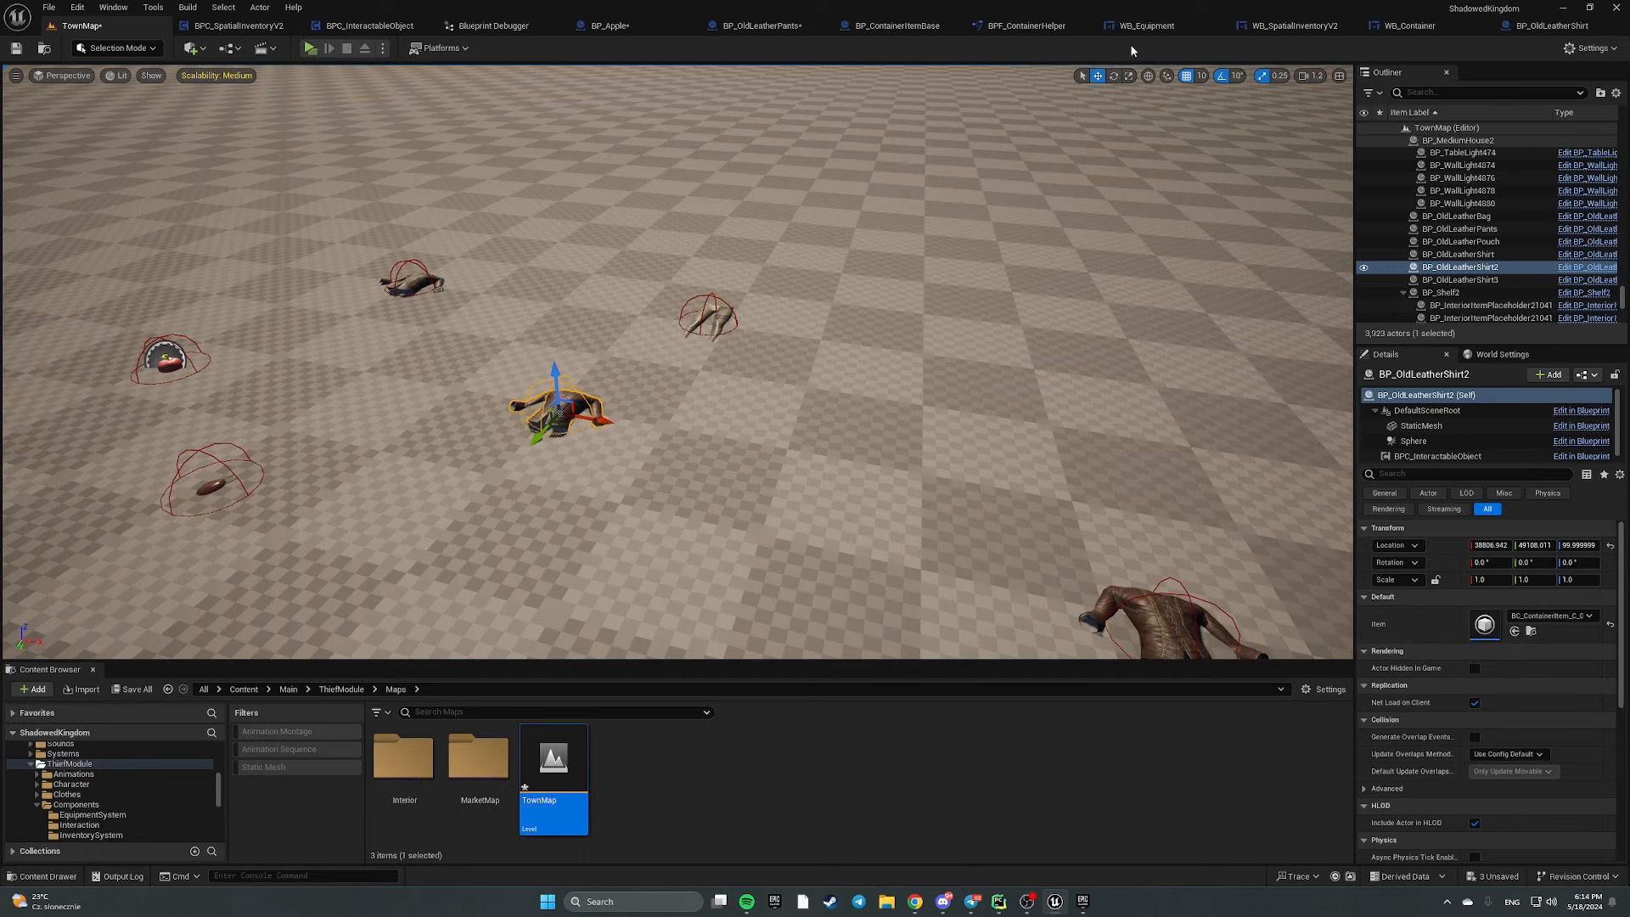
# Recheck the duplicated Return Node and its connections in Construct Cell, and return to the TownMap level
pyautogui.click(1022, 27)
pyautogui.moveTo(995, 420); pyautogui.dragTo(874, 386, button='right')
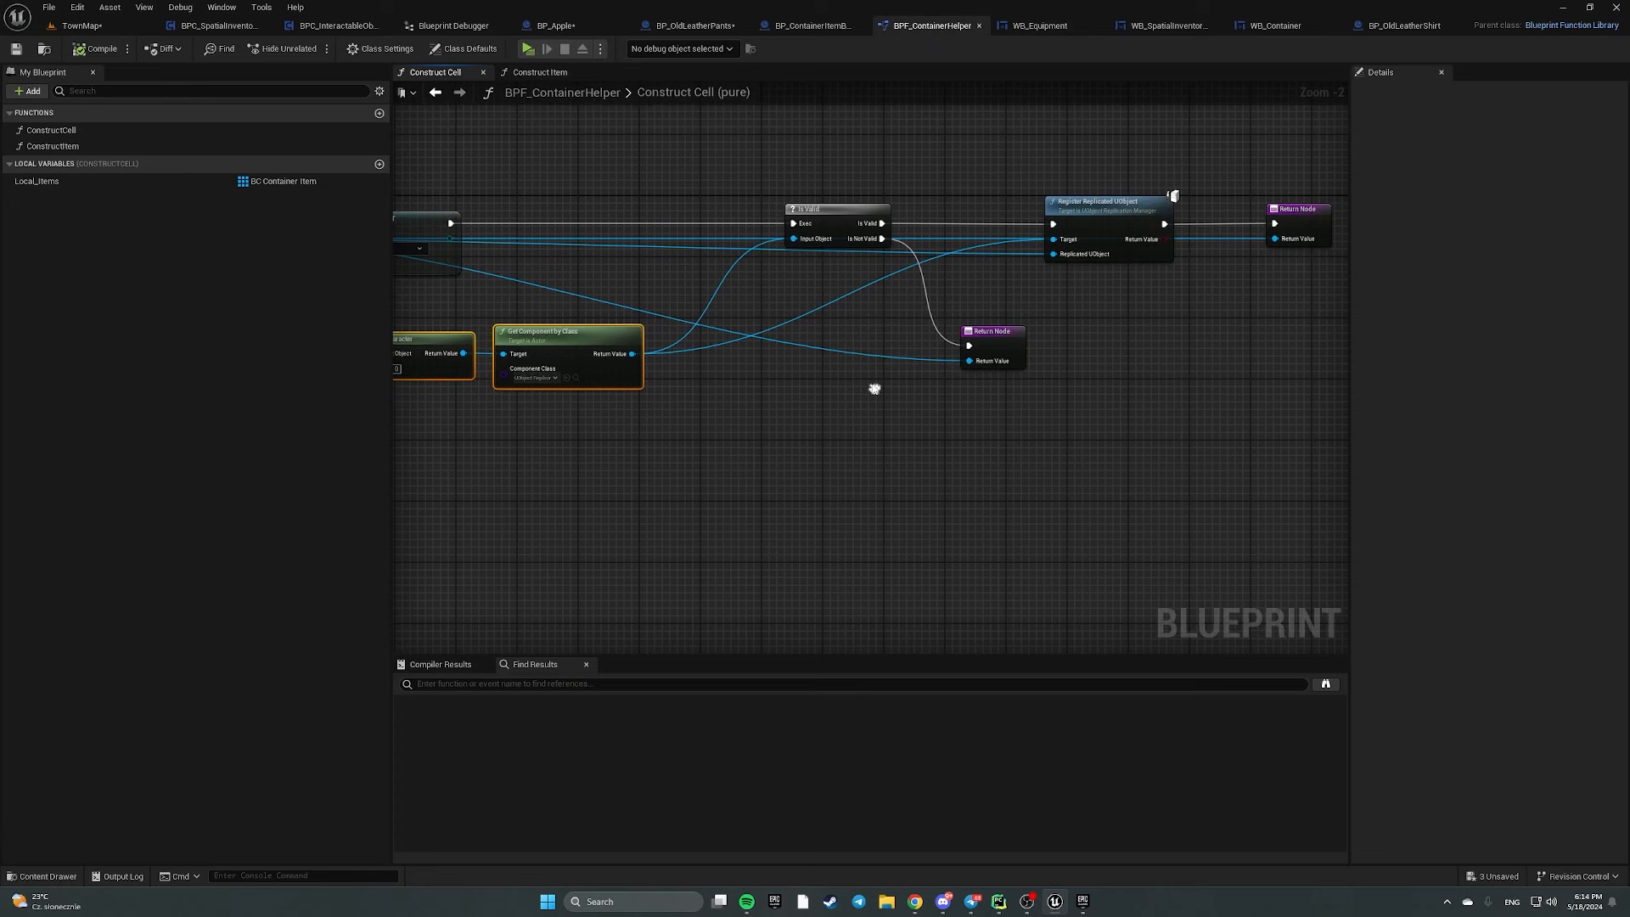
pyautogui.moveTo(884, 328); pyautogui.dragTo(1059, 447)
pyautogui.moveTo(863, 435); pyautogui.dragTo(1228, 429, button='right')
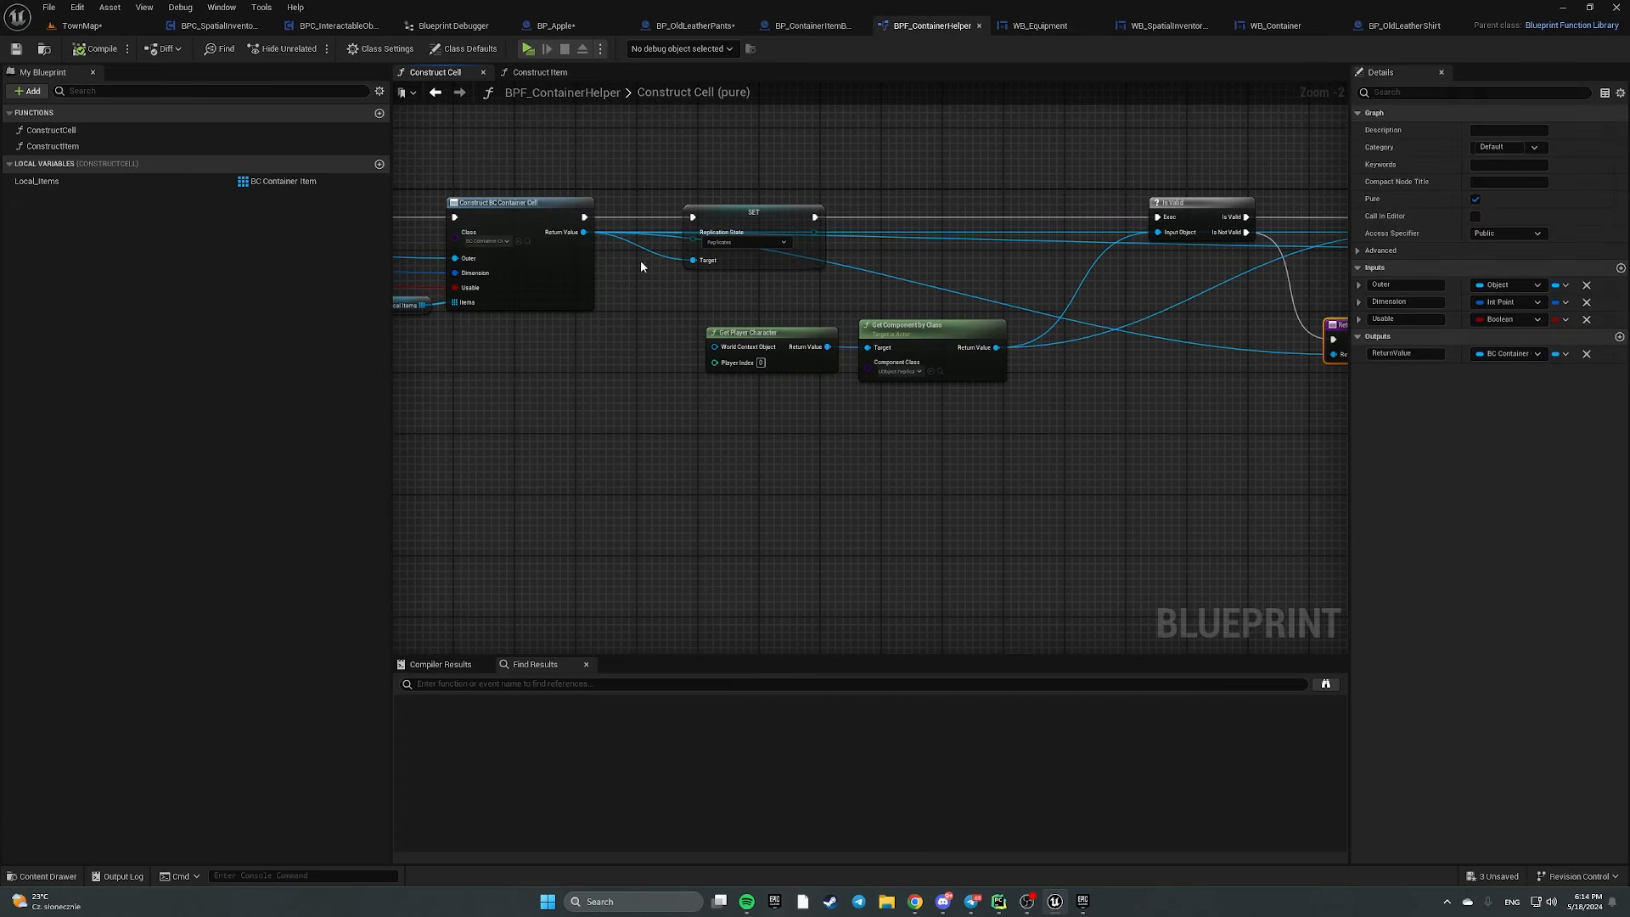
pyautogui.click(80, 26)
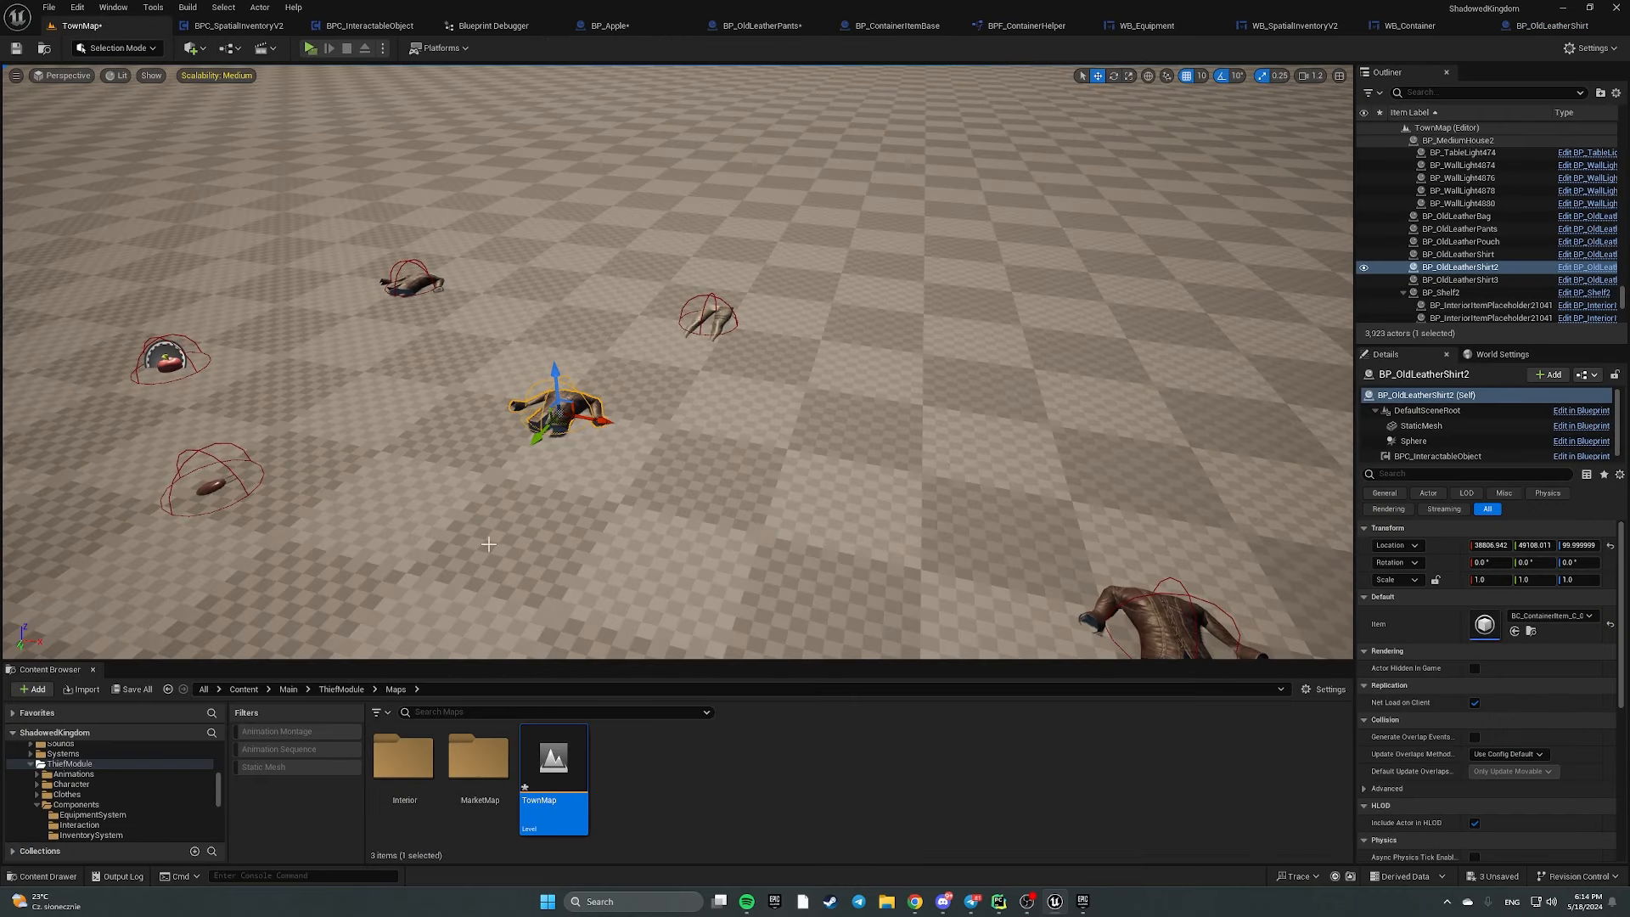
# Delete the Register Replicated UObject, Get Player Character, Get Component by Class and Is Valid nodes from BPF_ContainerHelper's Construct Cell function
pyautogui.click(1025, 26)
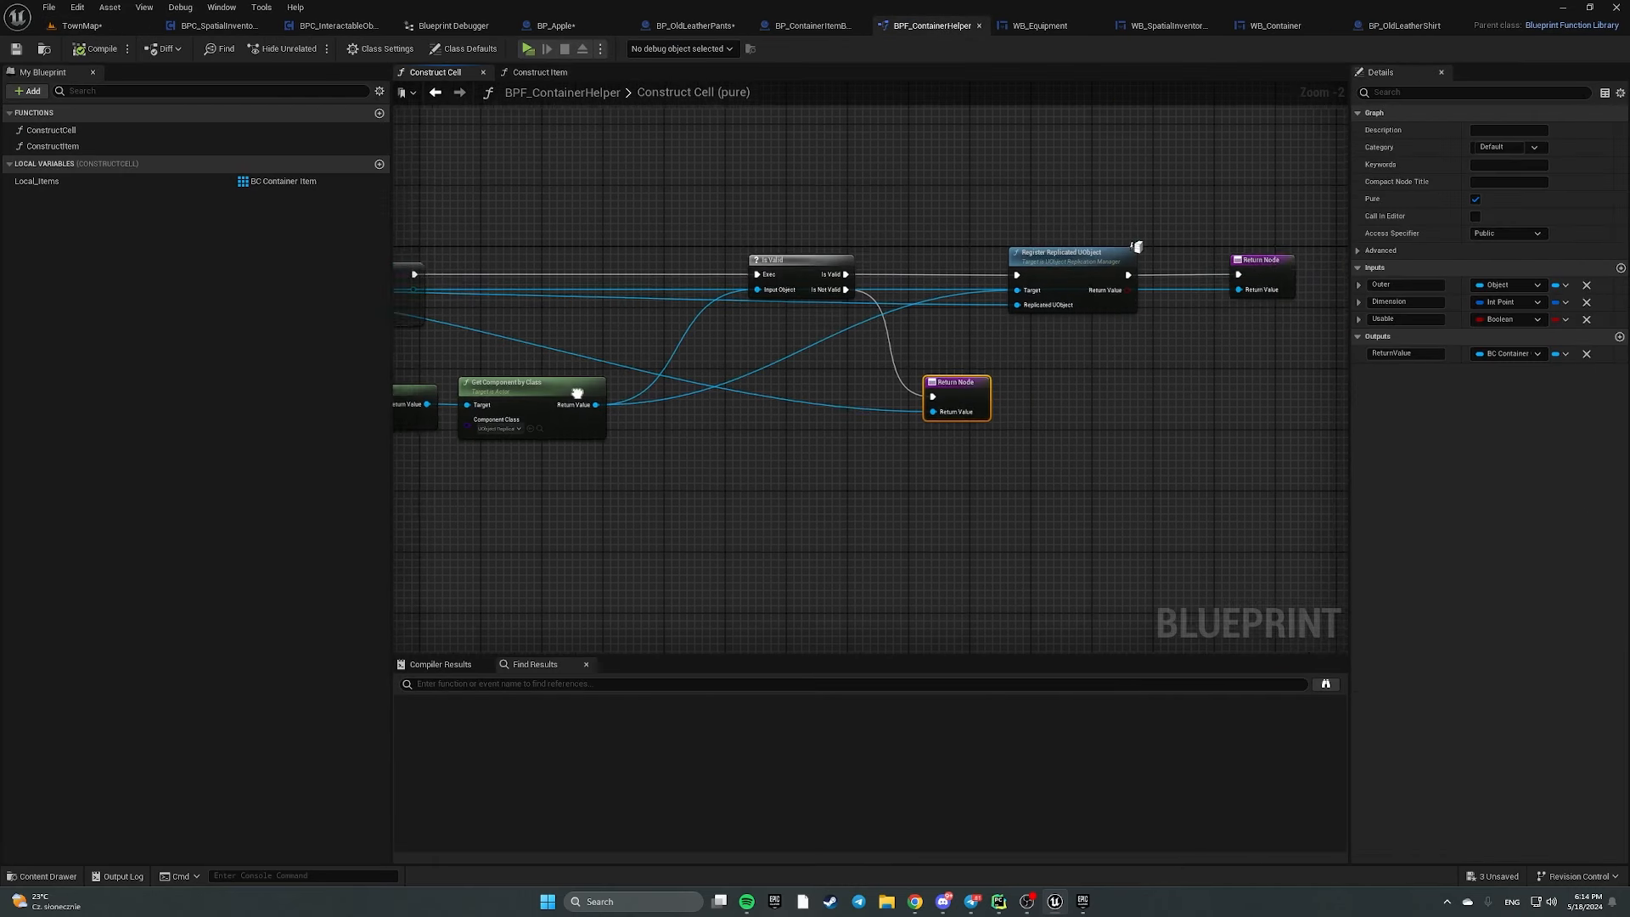
pyautogui.moveTo(786, 176); pyautogui.dragTo(878, 314)
pyautogui.press('Delete')
pyautogui.moveTo(673, 338); pyautogui.dragTo(1053, 322, button='right')
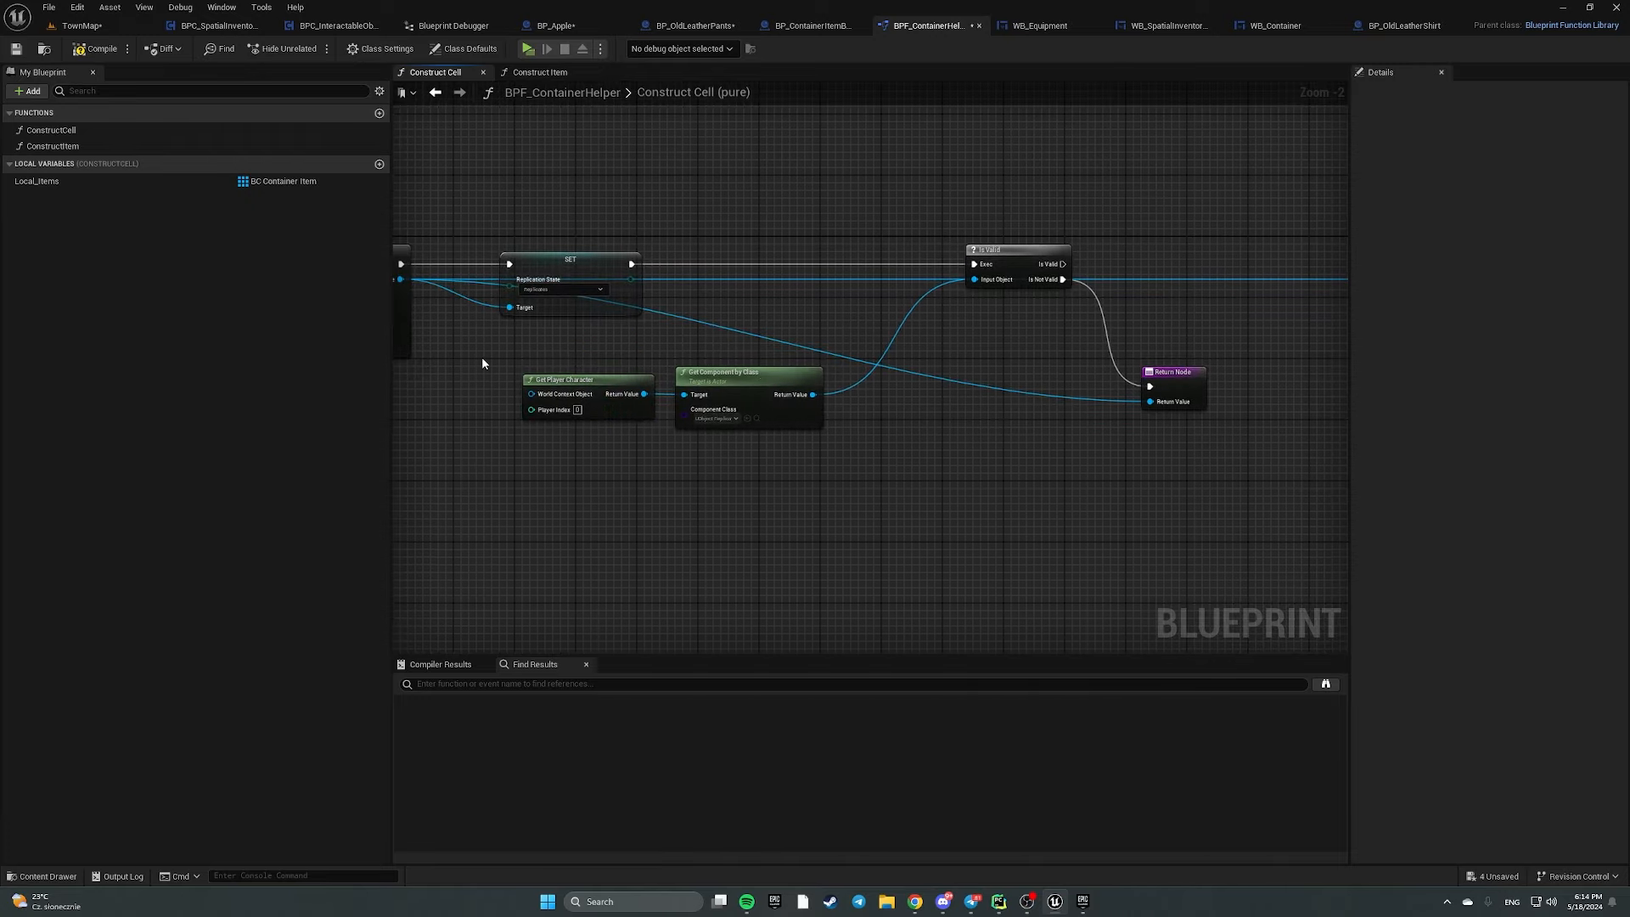
pyautogui.moveTo(482, 364); pyautogui.dragTo(828, 433)
pyautogui.press('Delete')
pyautogui.moveTo(946, 219); pyautogui.dragTo(1010, 293)
pyautogui.press('Delete')
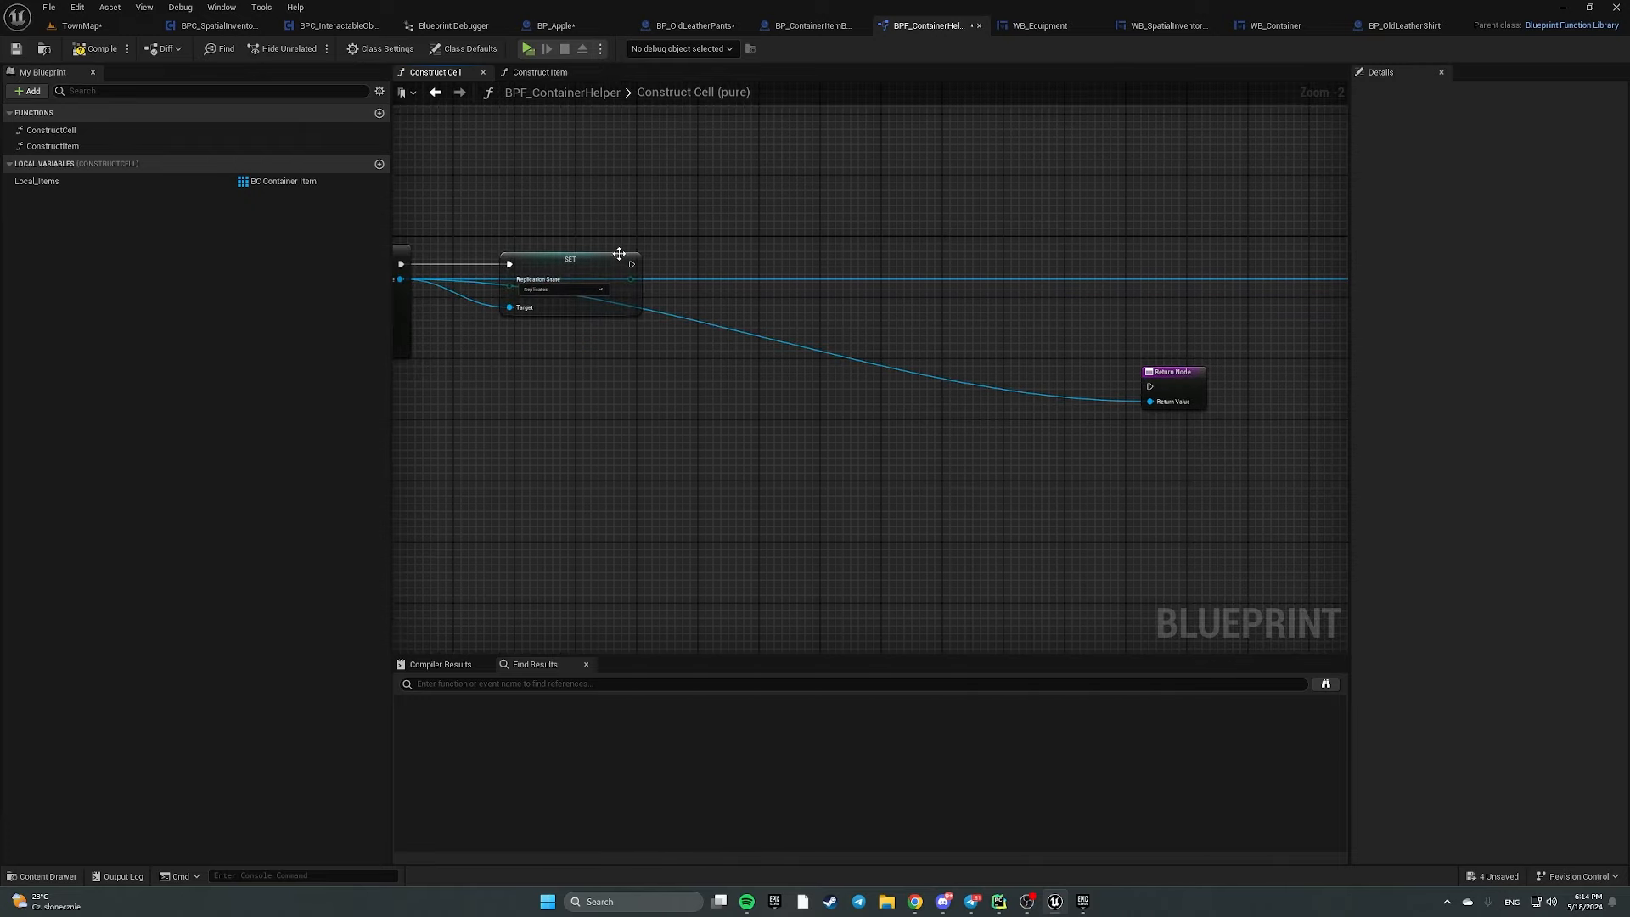
# Delete the extra Return Node in Construct Cell and place the remaining one beside the Replication State SET node
pyautogui.moveTo(1200, 378); pyautogui.dragTo(981, 415)
pyautogui.press('Delete')
pyautogui.moveTo(989, 297); pyautogui.dragTo(888, 287, button='right')
pyautogui.moveTo(530, 257); pyautogui.dragTo(508, 290)
pyautogui.scroll(-3, 788, 320)
pyautogui.moveTo(556, 193); pyautogui.dragTo(964, 175, button='right')
# Delete Construct Item's Get Player Character, Get Component by Class, Is Valid, Register Replicated UObject and extra Return Node
pyautogui.doubleClick(119, 146)
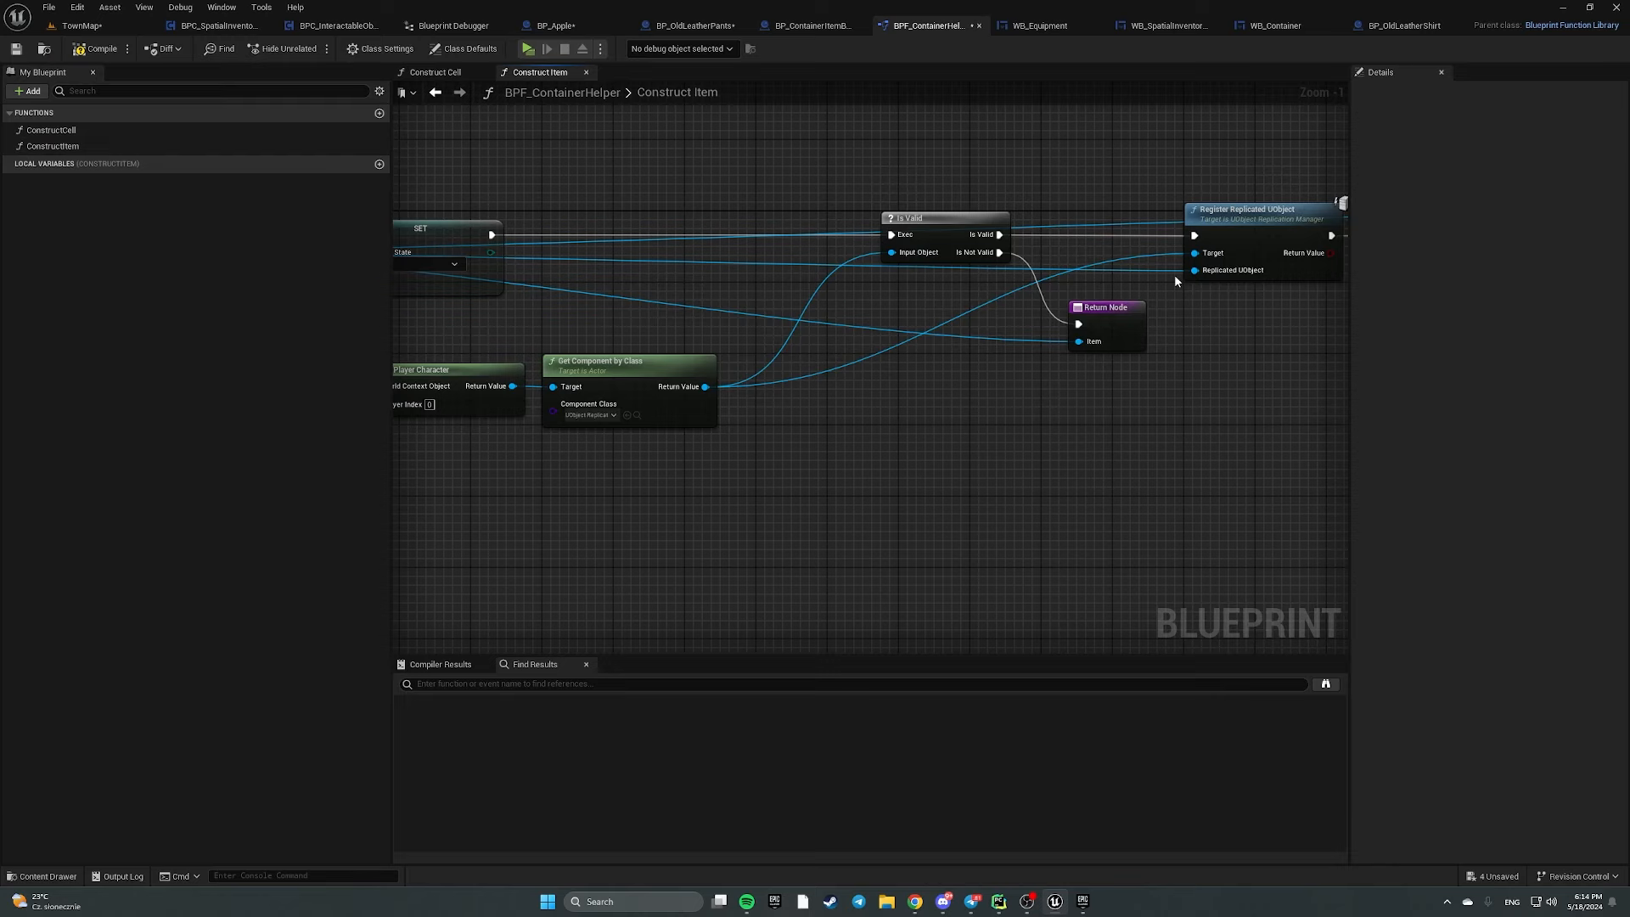
pyautogui.scroll(-1, 960, 365)
pyautogui.moveTo(482, 336); pyautogui.dragTo(1157, 529)
pyautogui.press('Delete')
pyautogui.moveTo(841, 209); pyautogui.dragTo(1184, 403)
pyautogui.press('Delete')
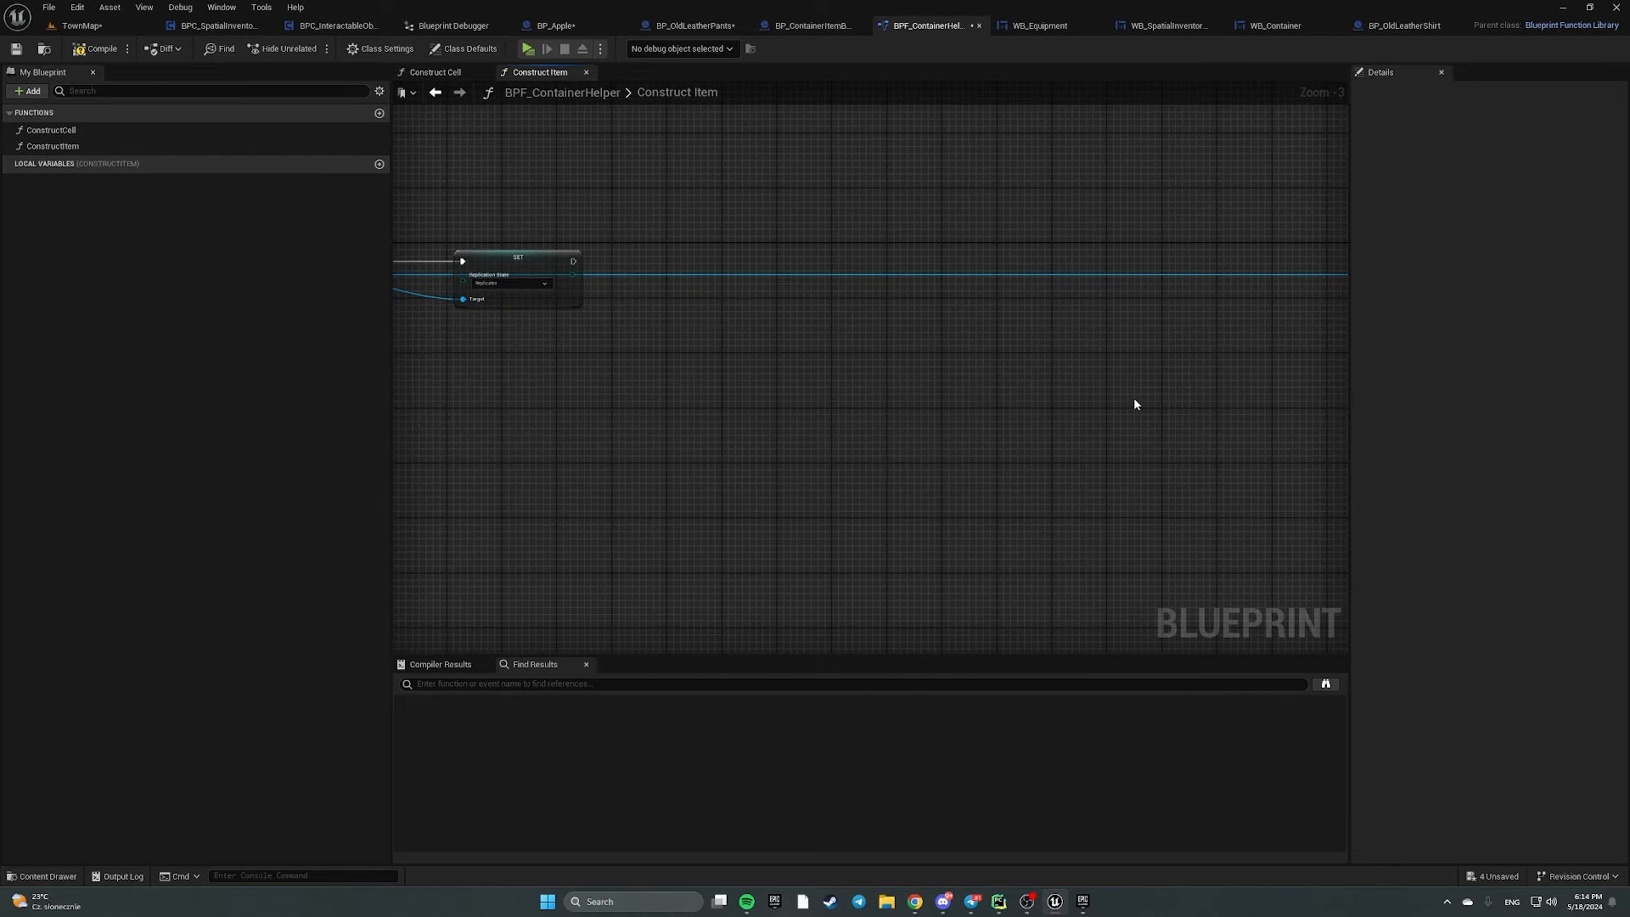
# Place and wire Construct Item's remaining Return Node directly after the Replication State SET node, and save the blueprint
pyautogui.moveTo(1135, 399); pyautogui.dragTo(1026, 333, button='right')
pyautogui.moveTo(1165, 243); pyautogui.dragTo(612, 218)
pyautogui.moveTo(637, 268); pyautogui.dragTo(1257, 293, button='right')
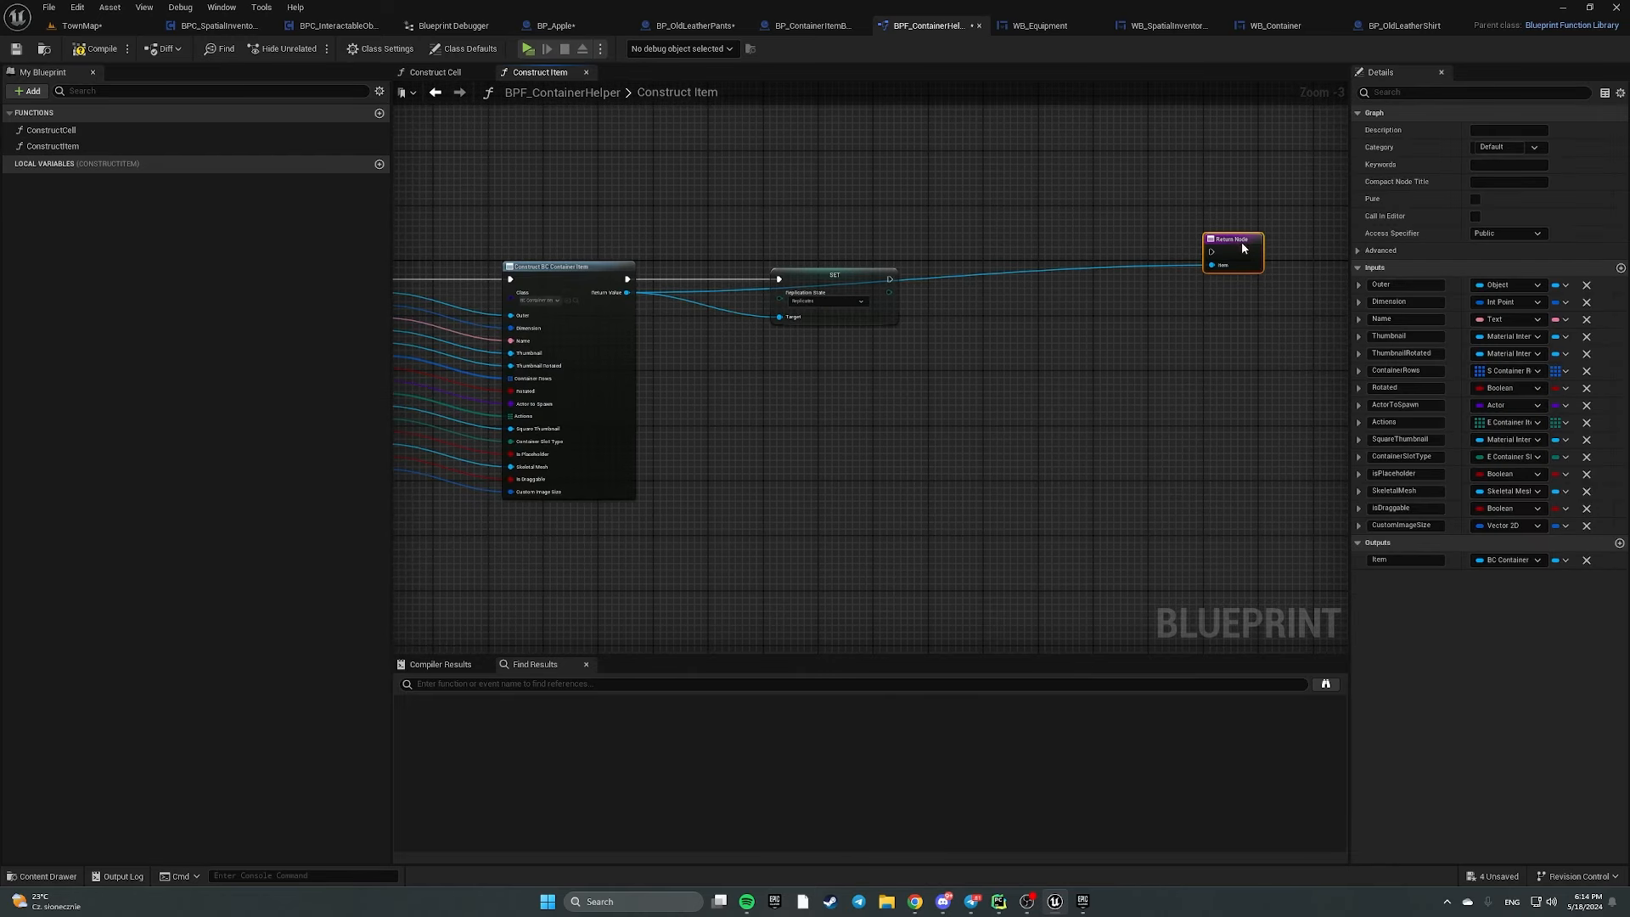
pyautogui.moveTo(1242, 242); pyautogui.dragTo(962, 284)
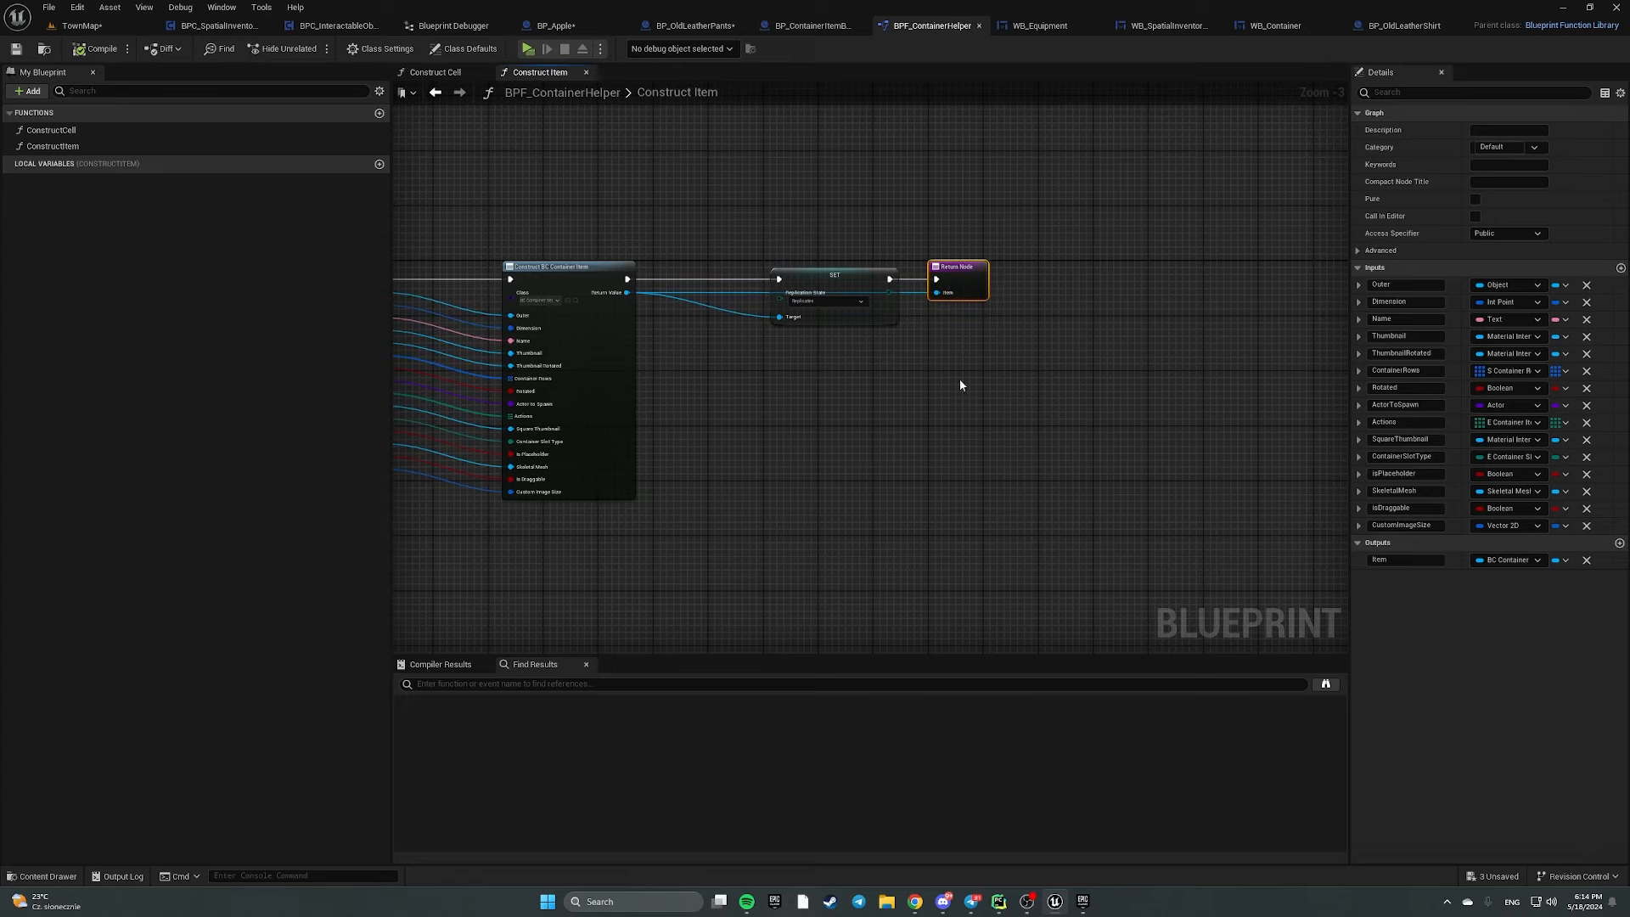
pyautogui.click(941, 429)
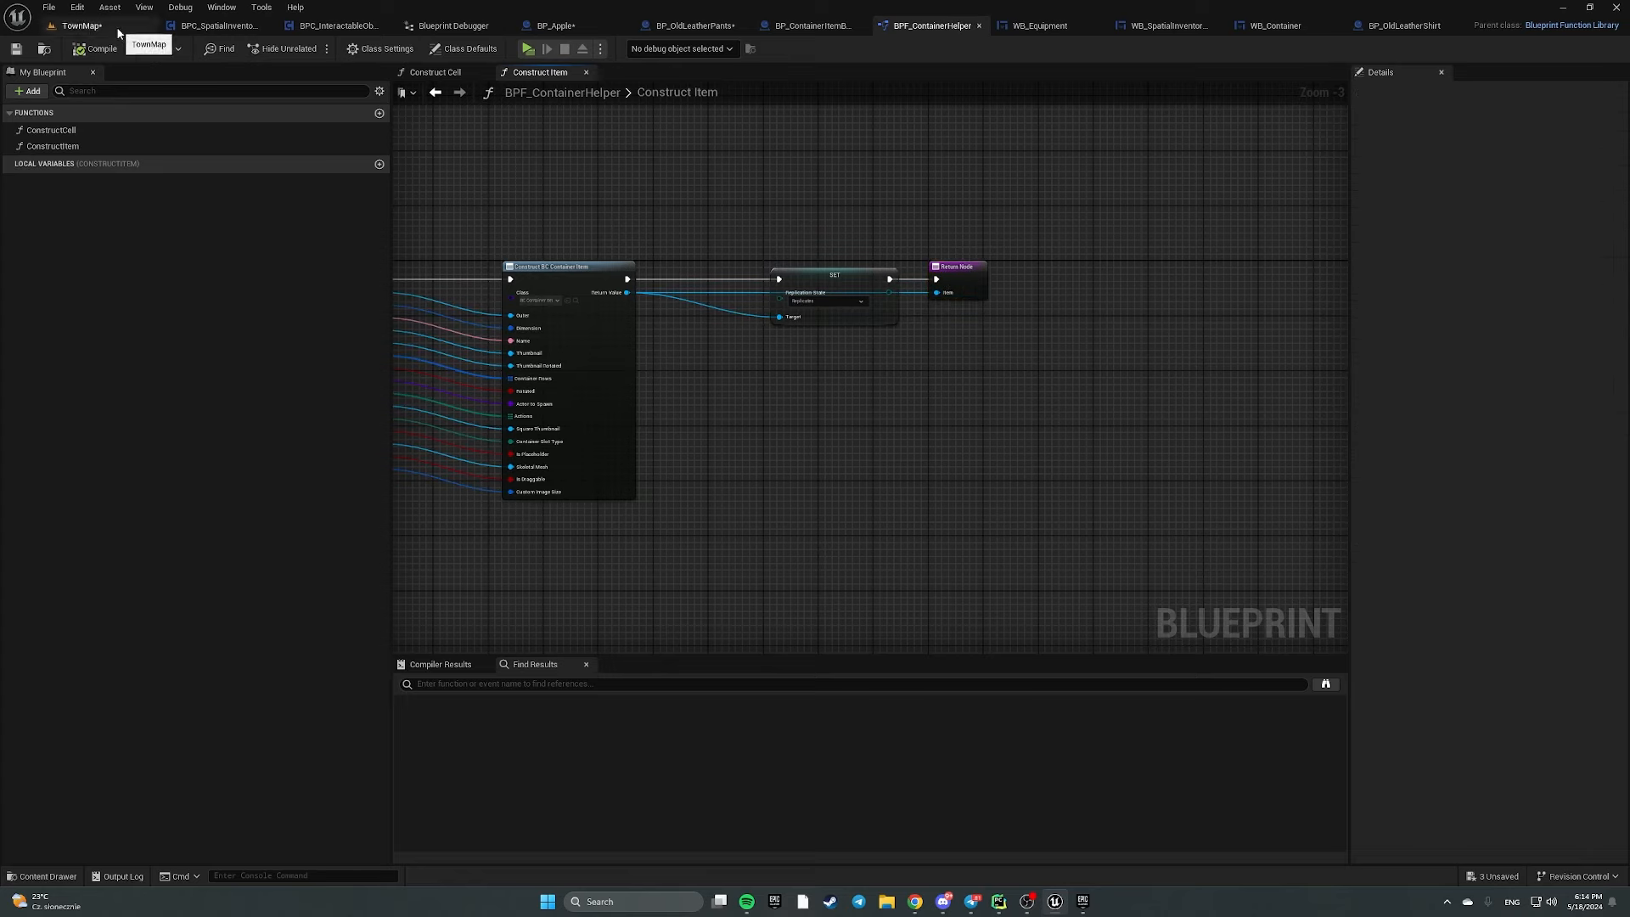
pyautogui.moveTo(944, 440); pyautogui.dragTo(1200, 432, button='right')
# In the TownMap level, move the BP_OldLeatherShirt actor nearer the other items, to about X 39030, Y 49070
pyautogui.click(91, 27)
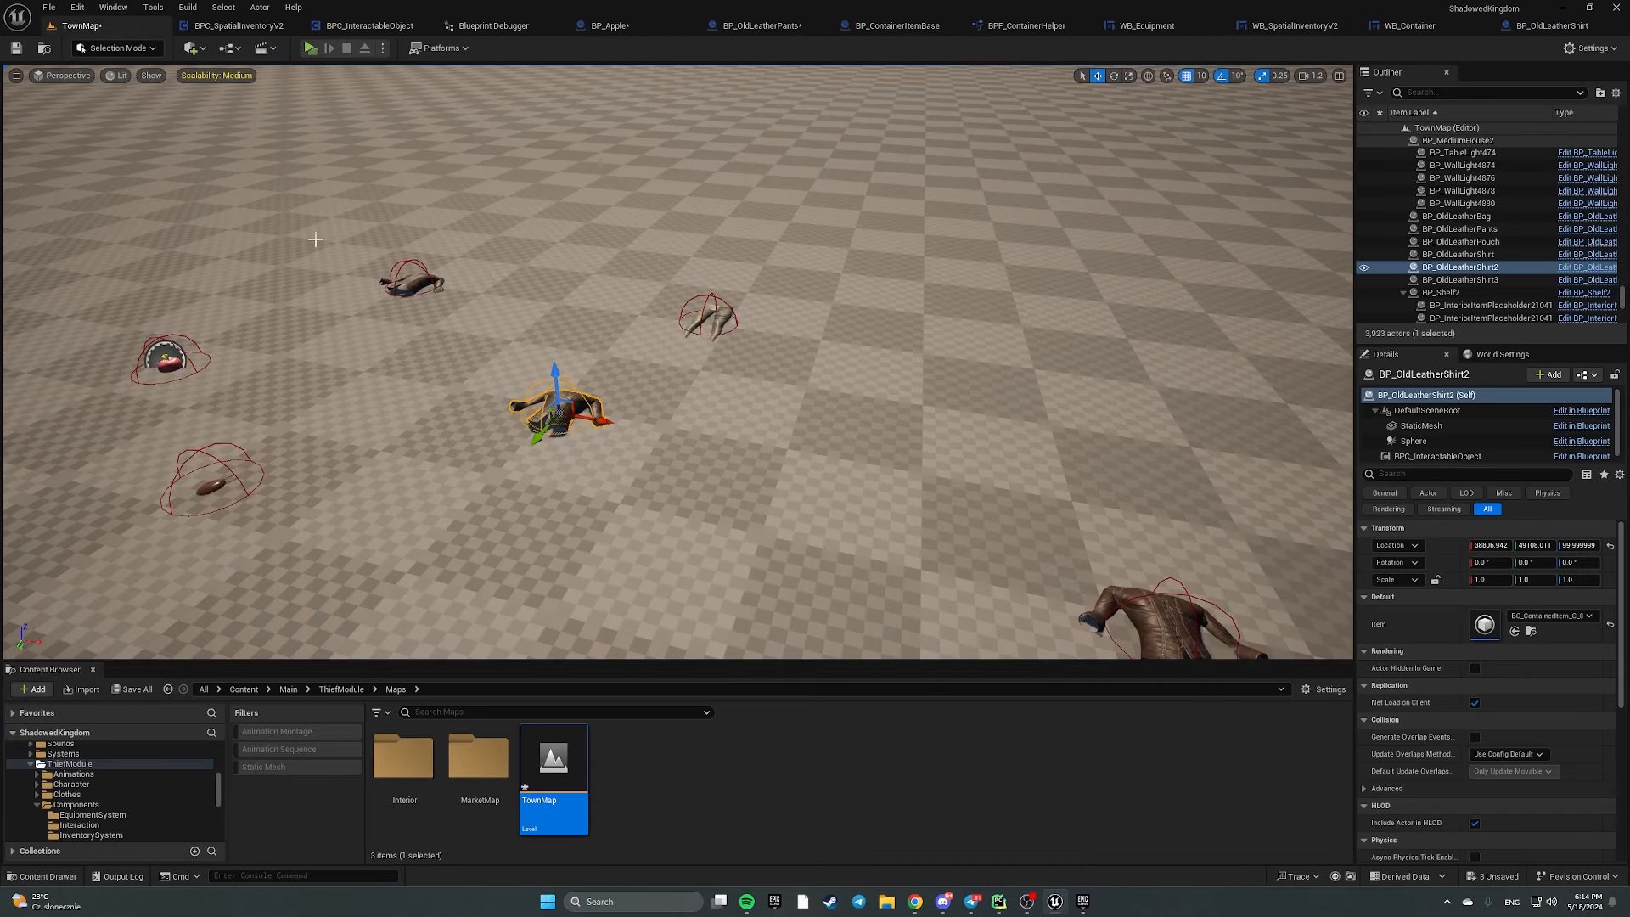
pyautogui.click(774, 764)
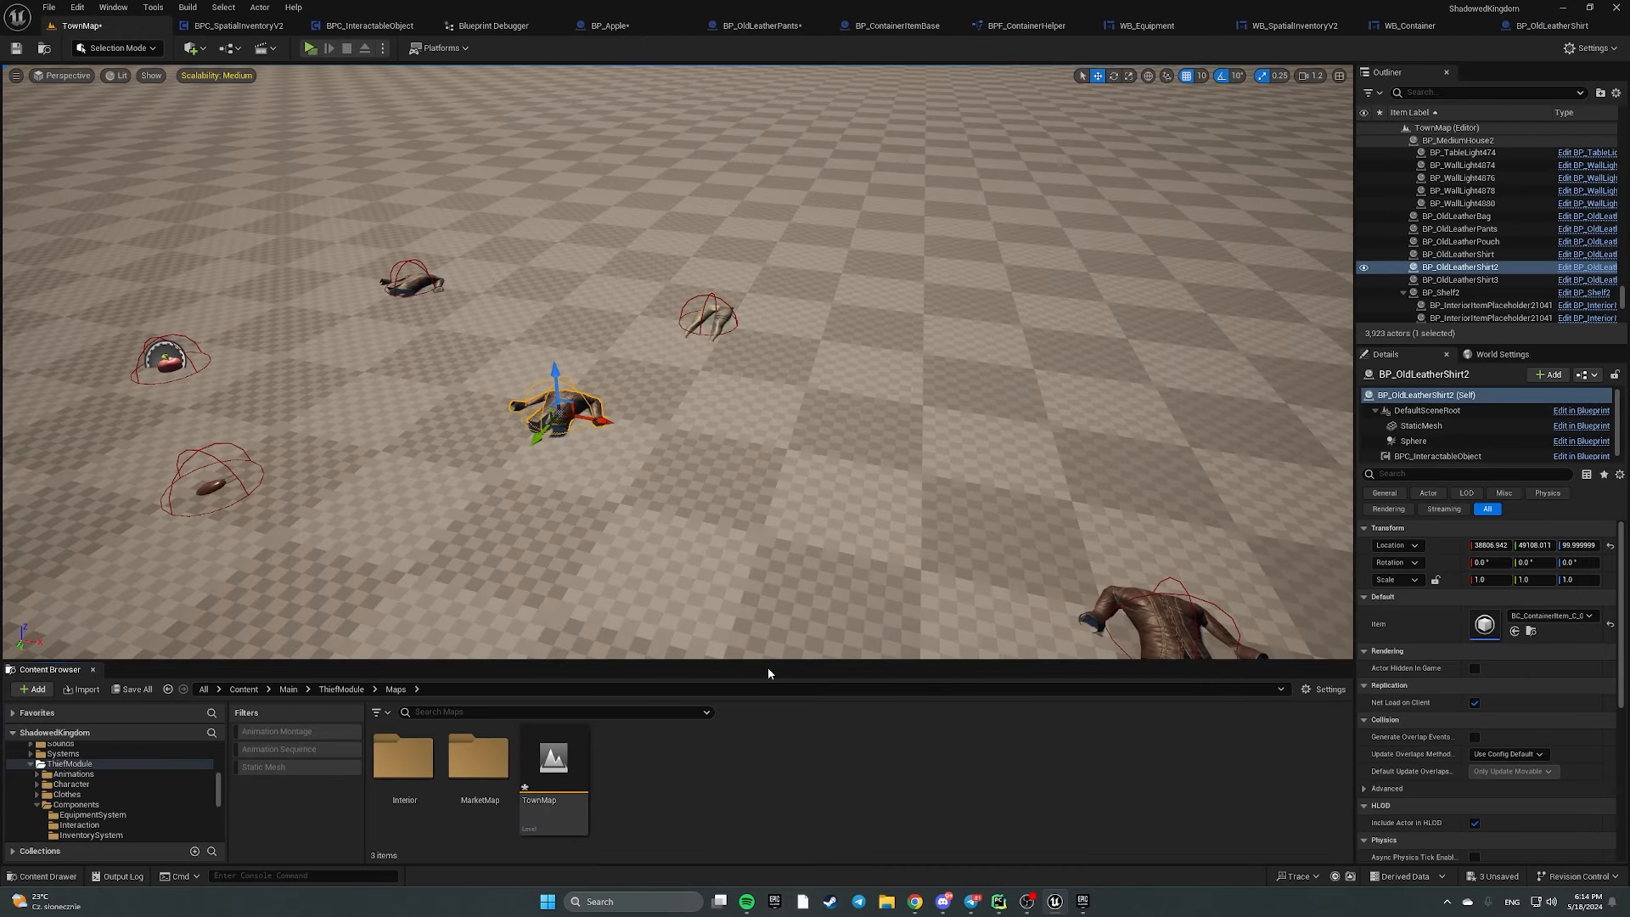
pyautogui.click(1154, 624)
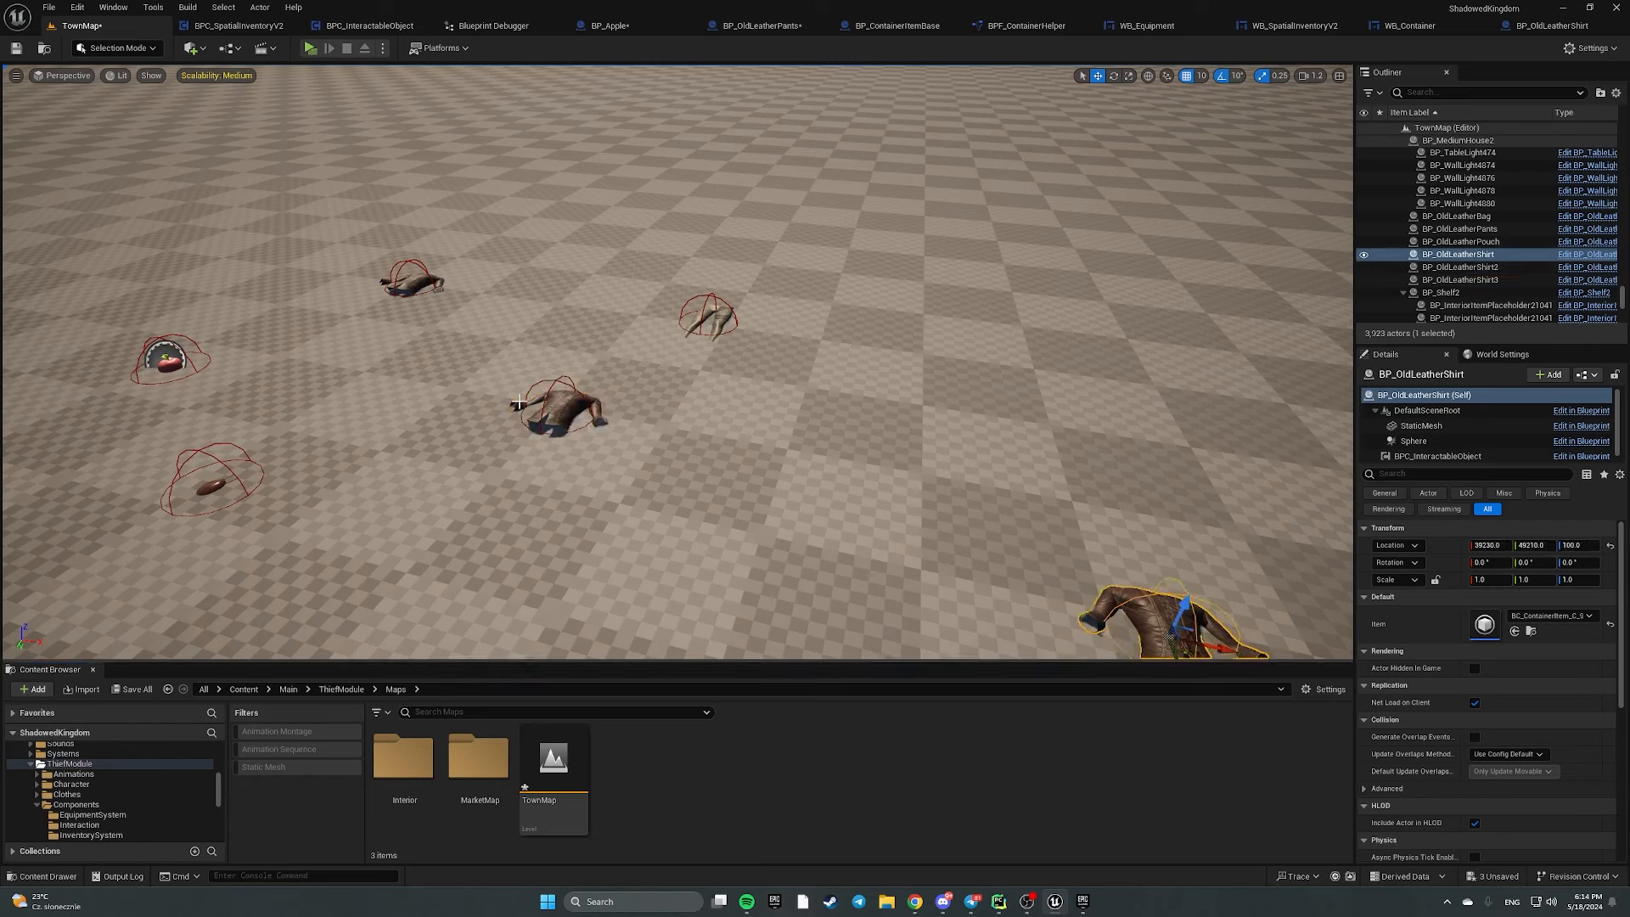
pyautogui.click(556, 407)
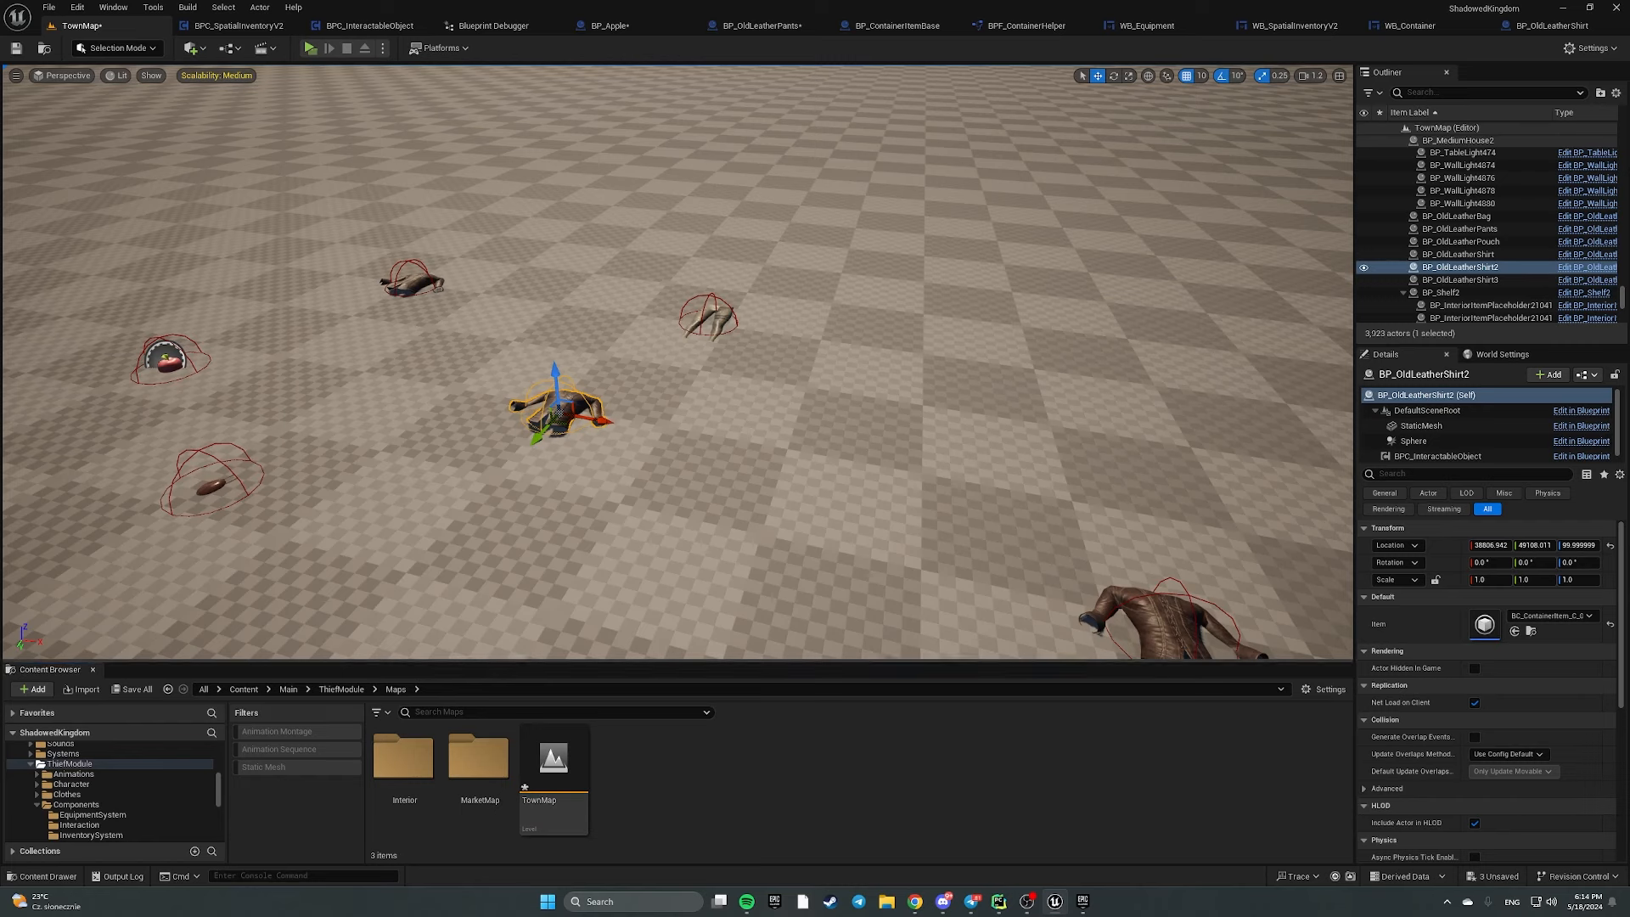
pyautogui.click(1189, 647)
pyautogui.moveTo(1192, 650); pyautogui.dragTo(900, 463)
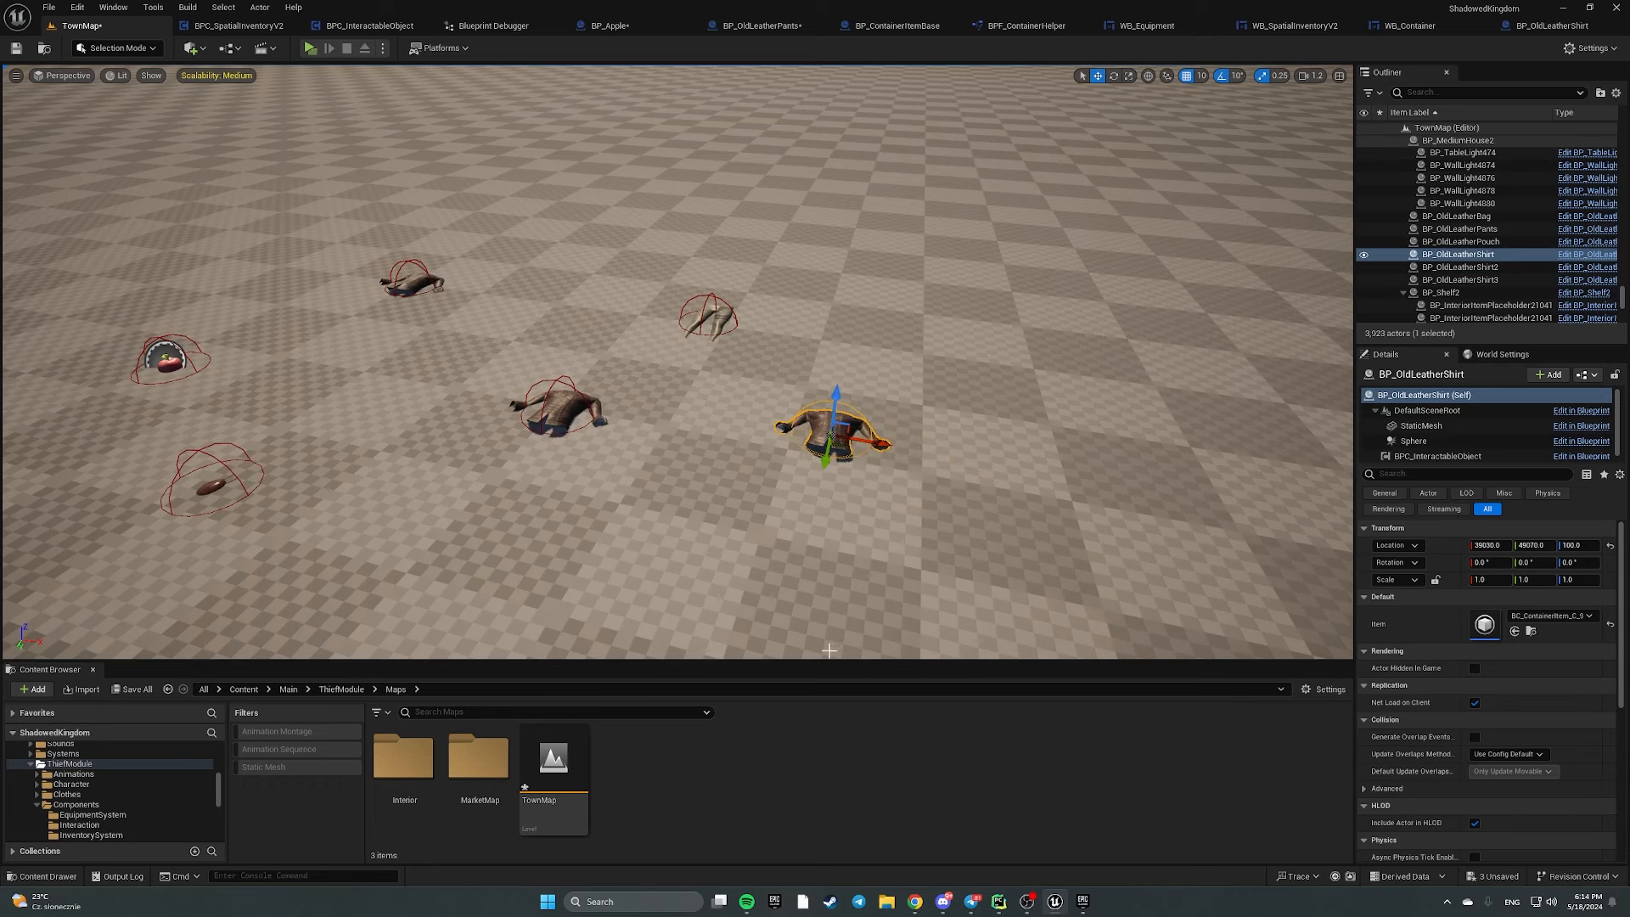
# Review Construct Item in BPF_ContainerHelper and add a new function named RegisterObject to the library
pyautogui.click(1034, 27)
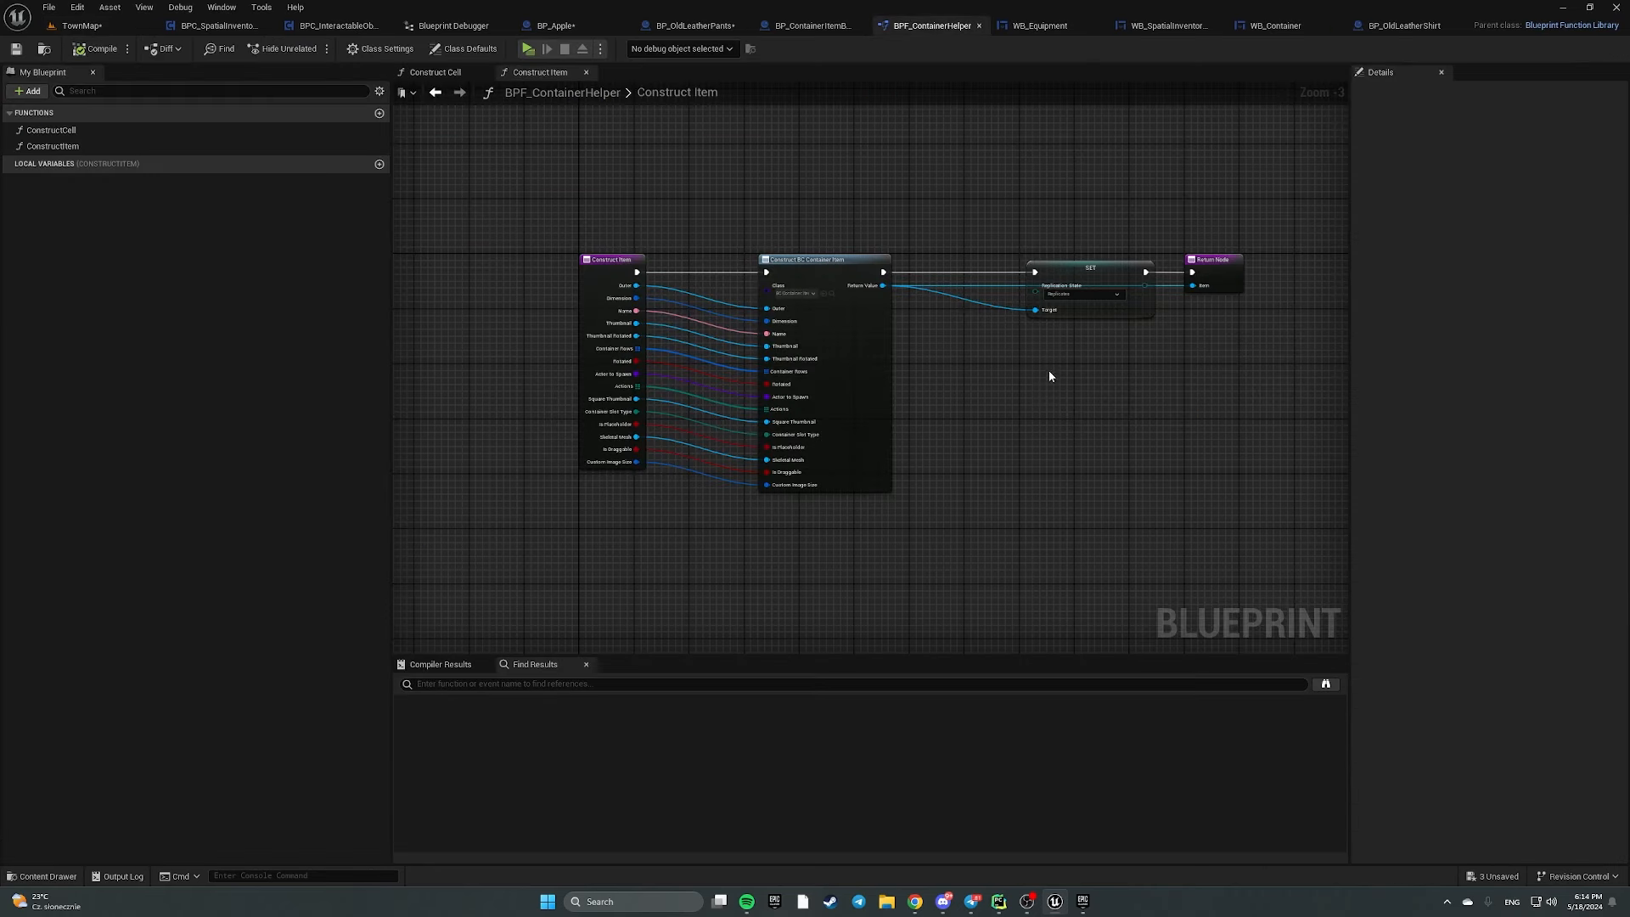
pyautogui.scroll(3, 654, 204)
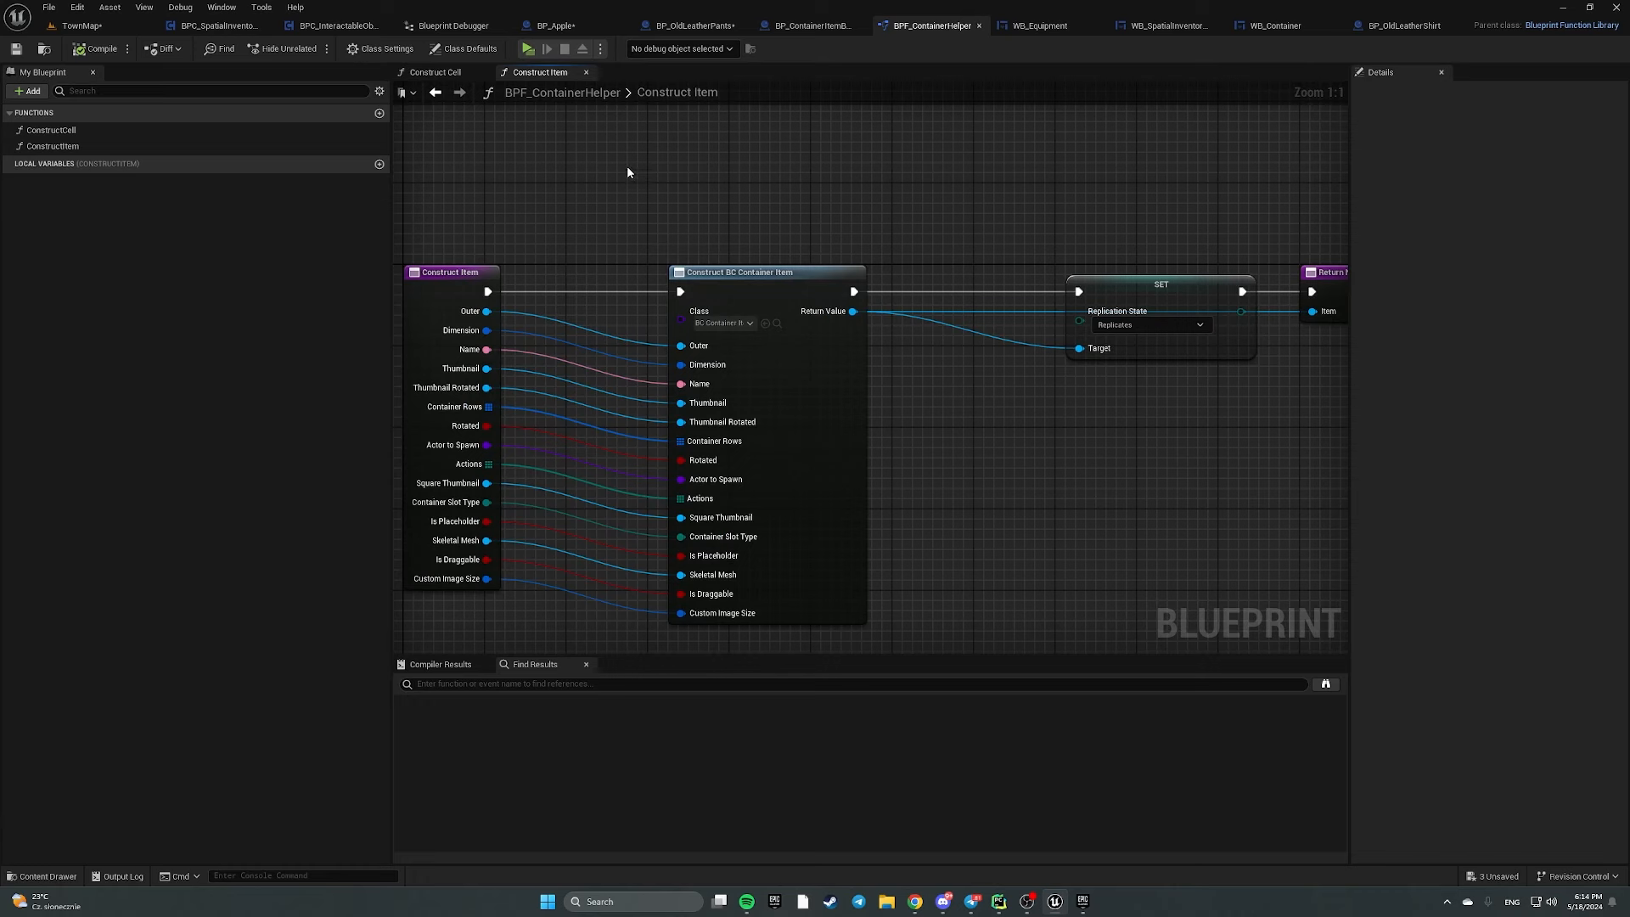
pyautogui.moveTo(458, 214); pyautogui.dragTo(640, 247, button='right')
pyautogui.click(620, 386)
pyautogui.click(38, 129)
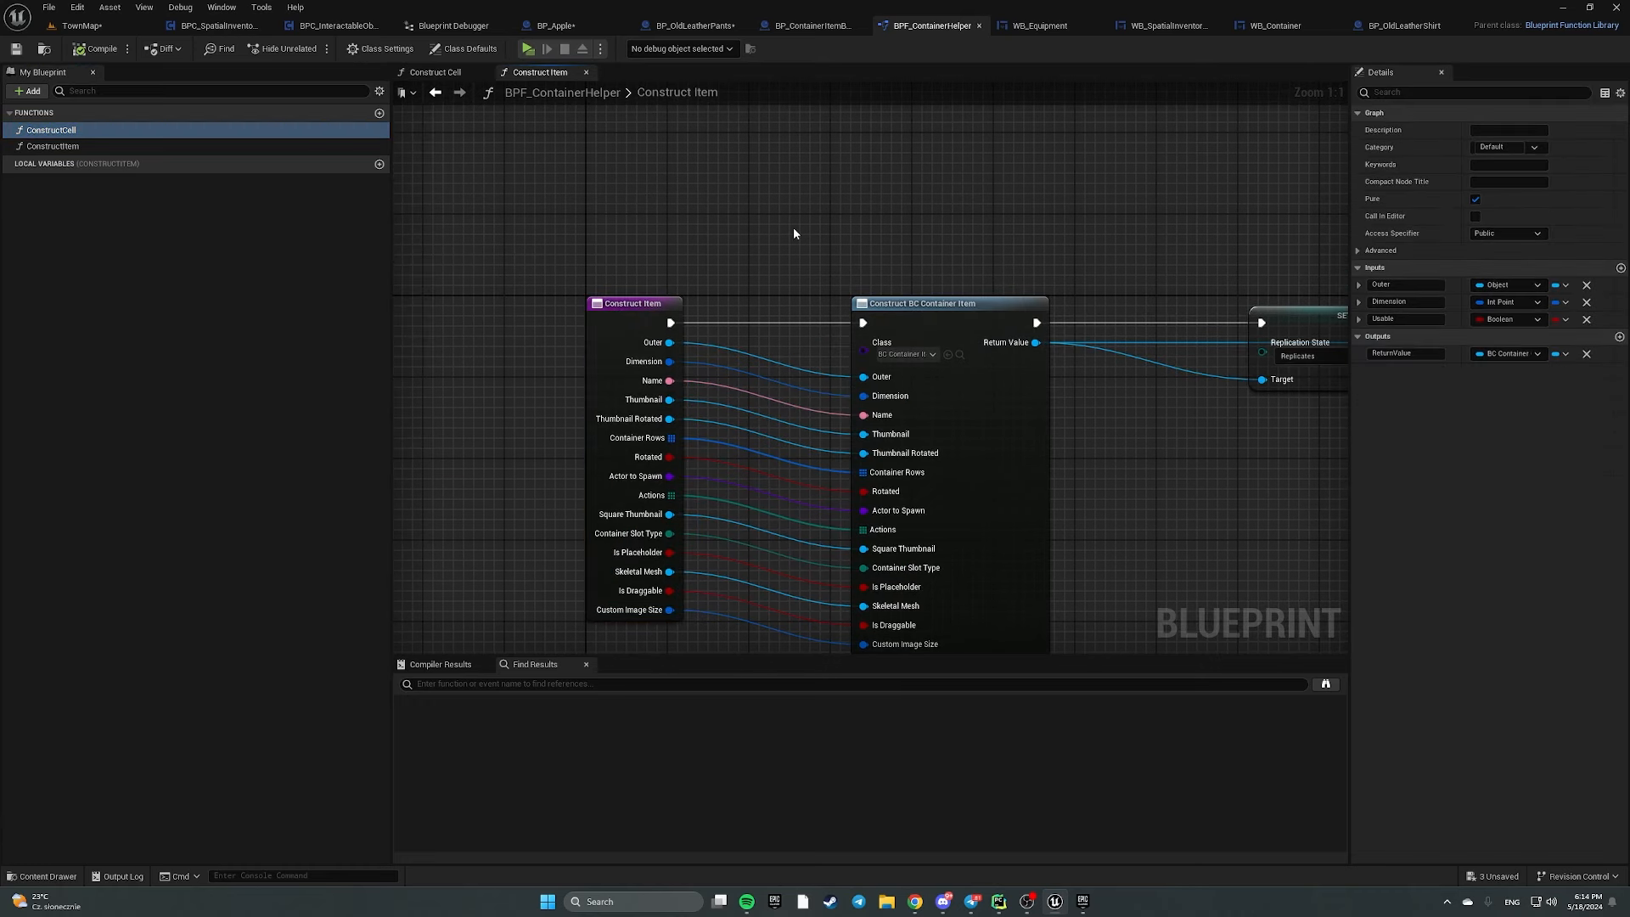
pyautogui.moveTo(793, 227); pyautogui.dragTo(466, 139, button='right')
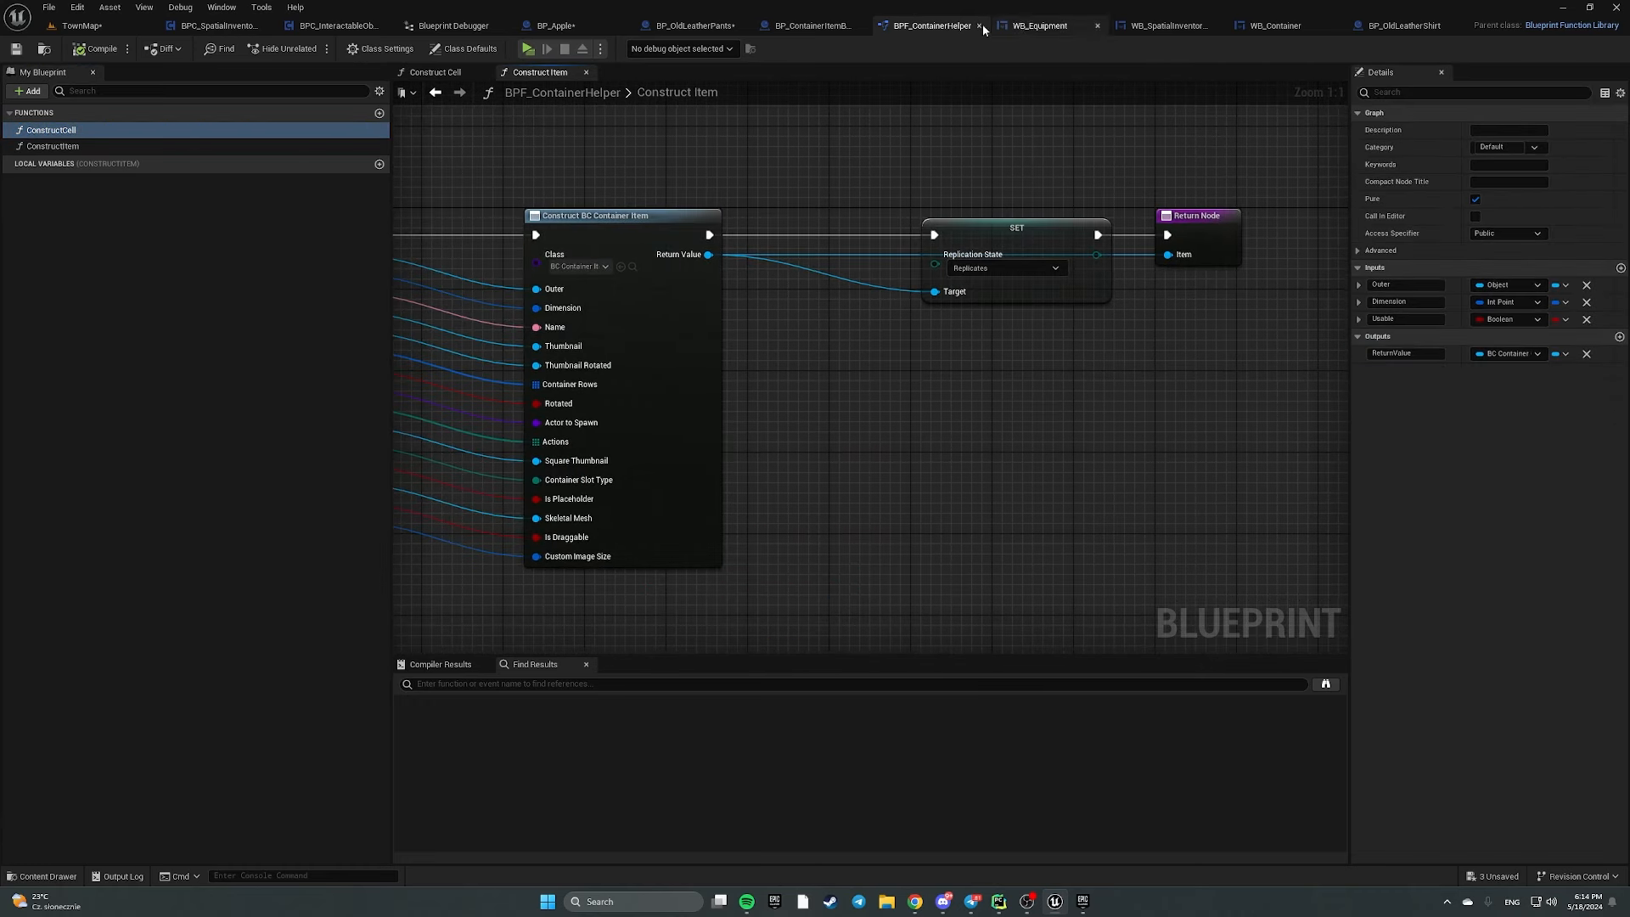
pyautogui.click(380, 114)
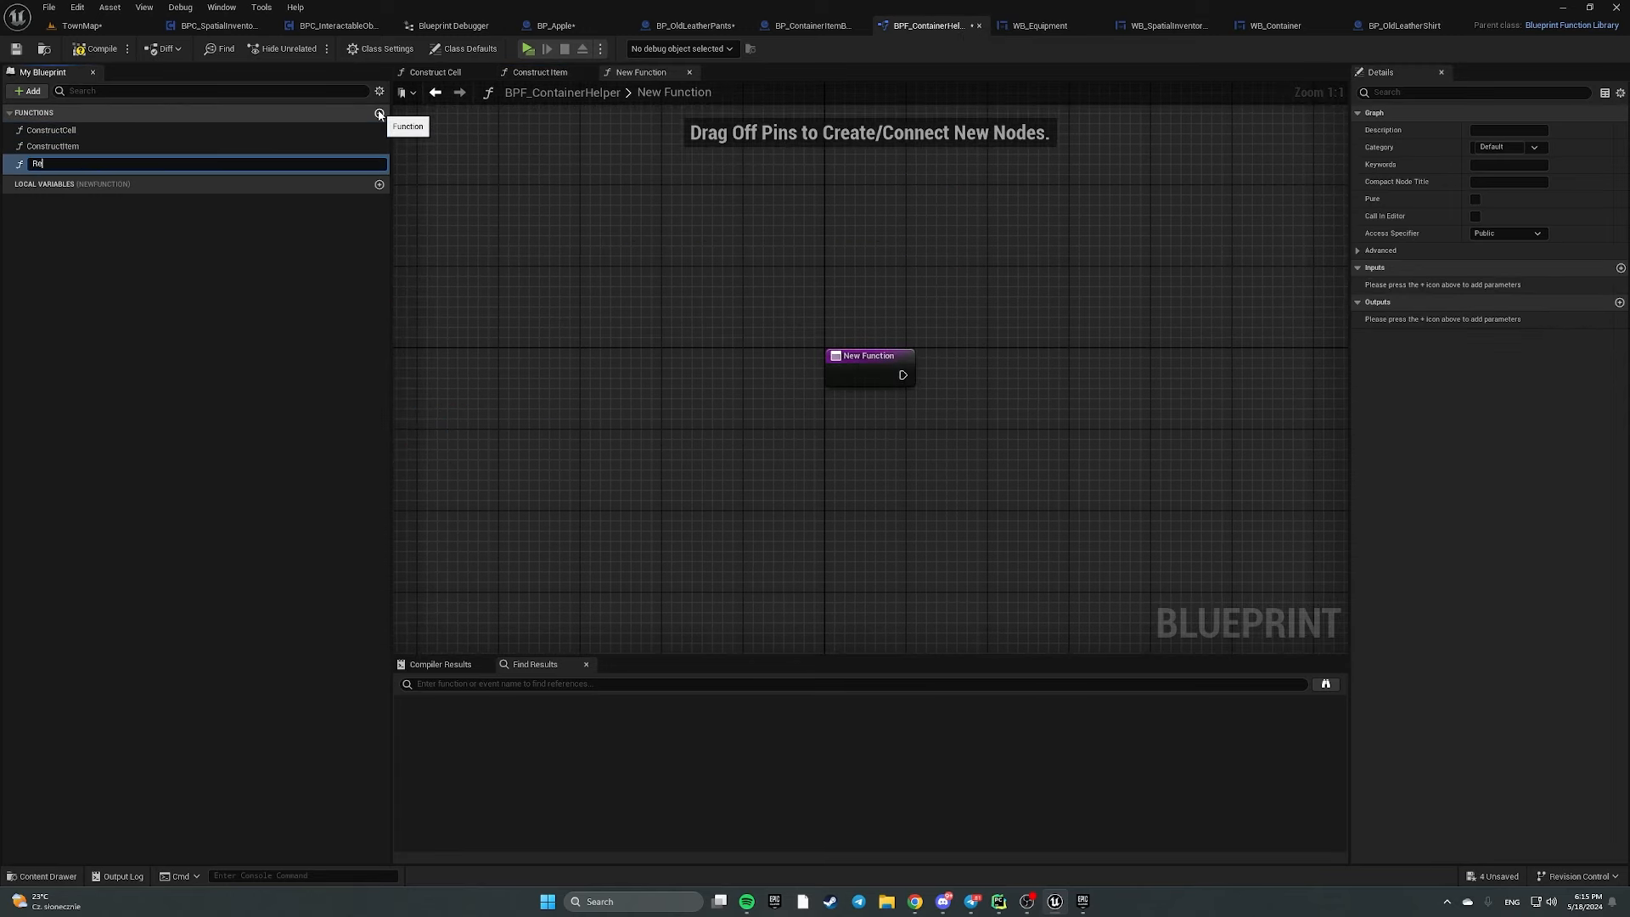
pyautogui.write('RegisterObject')
pyautogui.press('Return')
# In Register Object, add Get Player Character feeding a Get Component by Class node with the ORManagerComponent class
pyautogui.moveTo(904, 436); pyautogui.dragTo(547, 402, button='right')
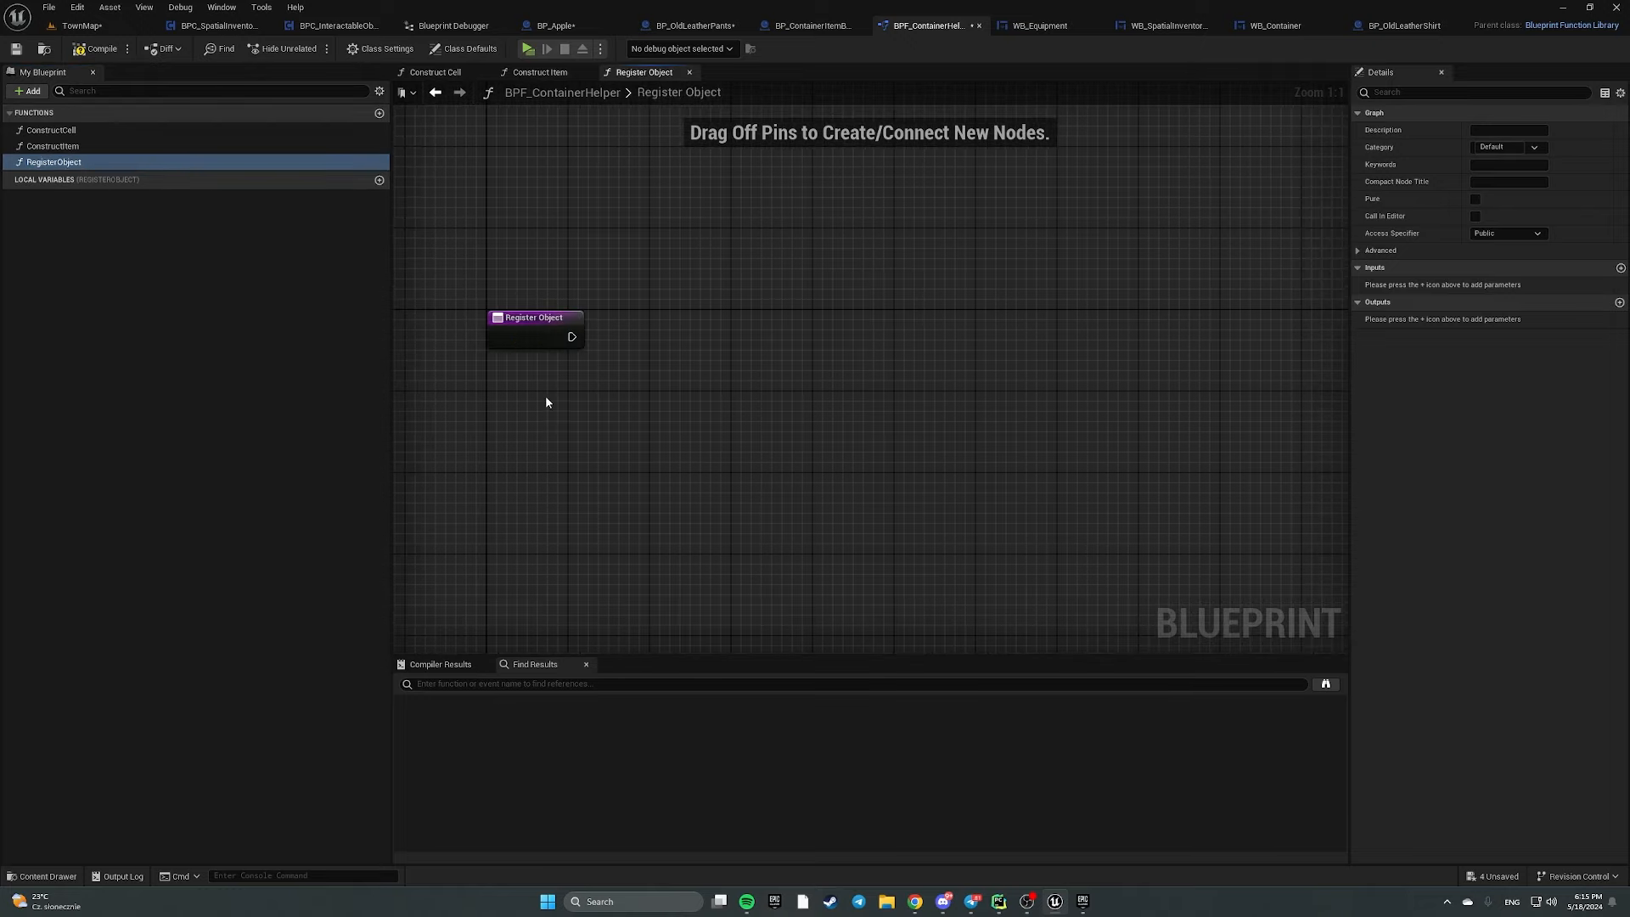
pyautogui.rightClick(566, 420)
pyautogui.write('get character')
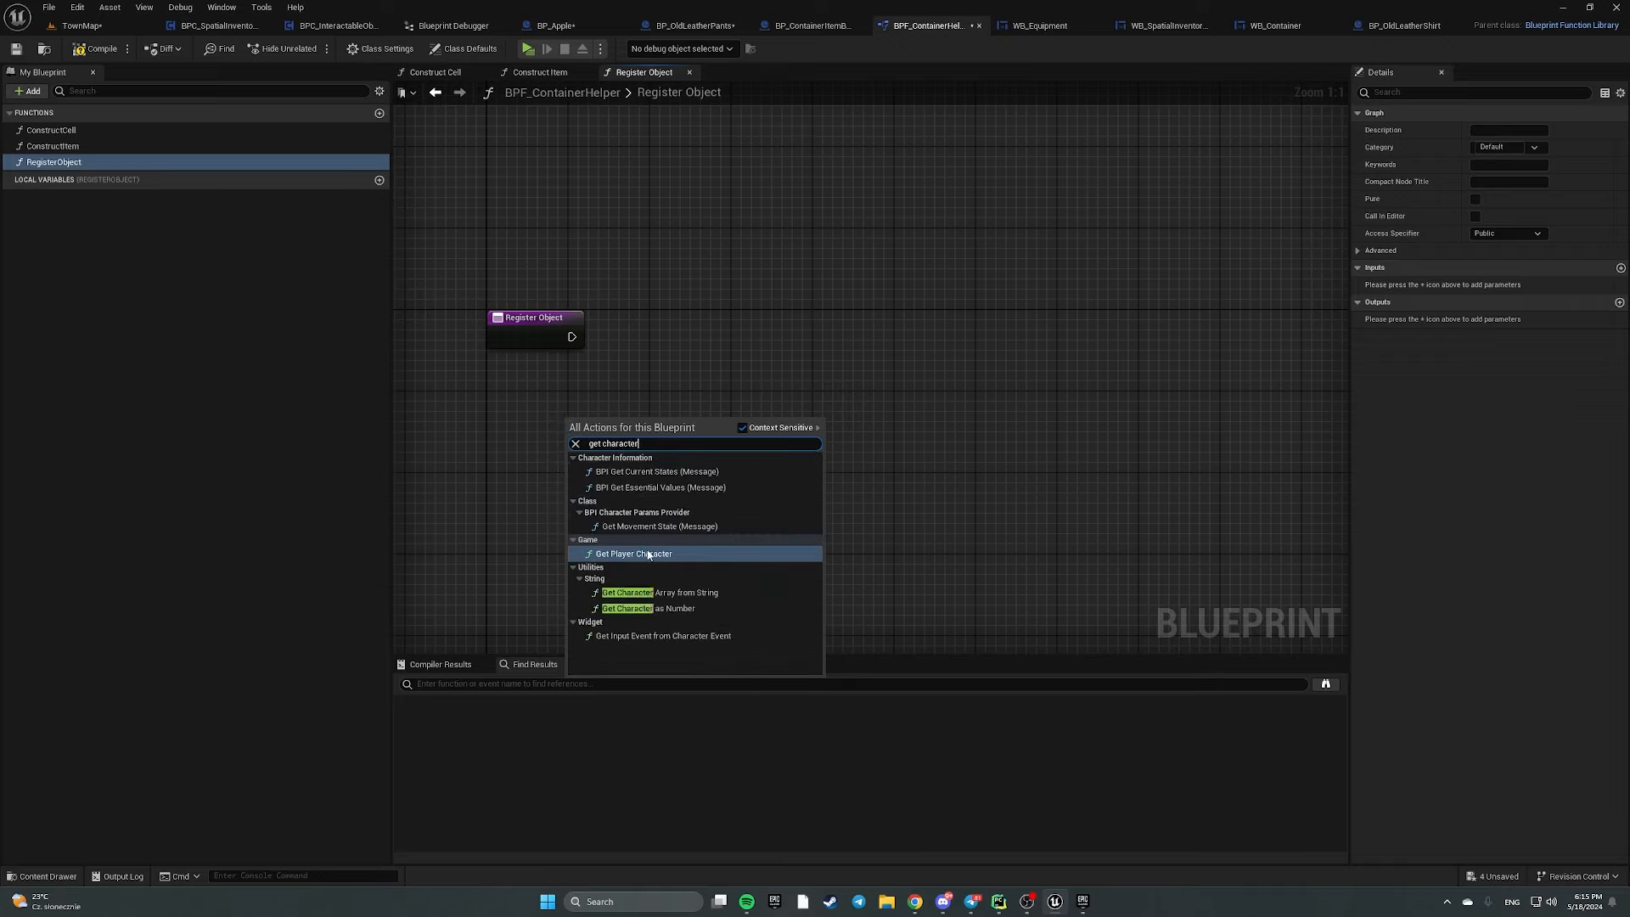
pyautogui.click(647, 555)
pyautogui.moveTo(672, 416); pyautogui.dragTo(760, 411)
pyautogui.write('get component')
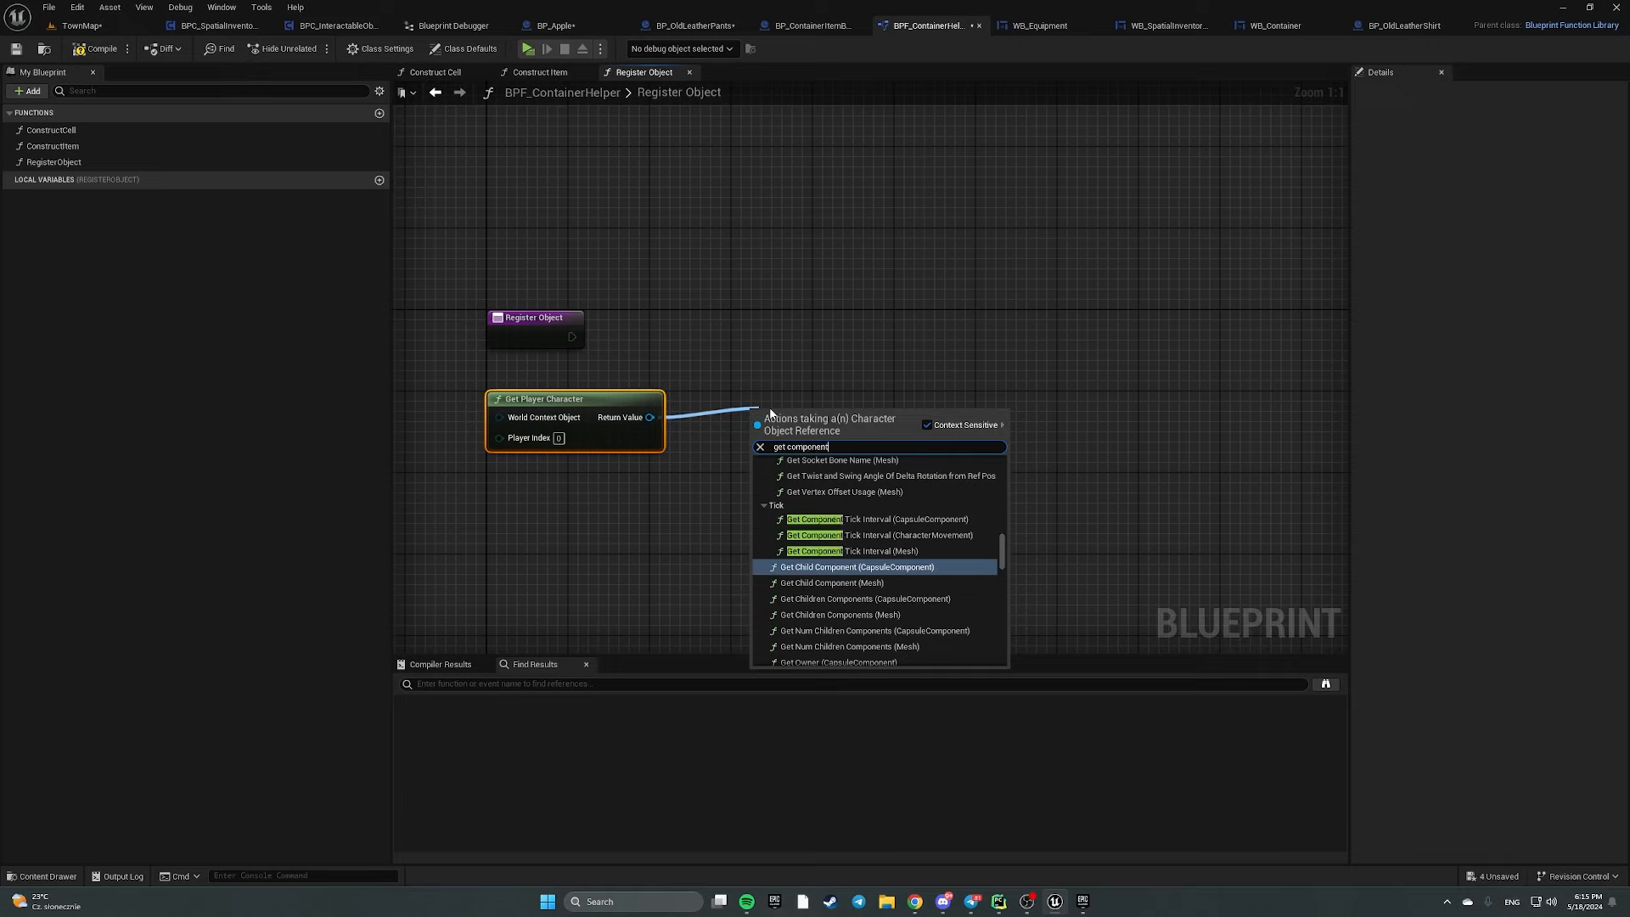
pyautogui.write(' by clas')
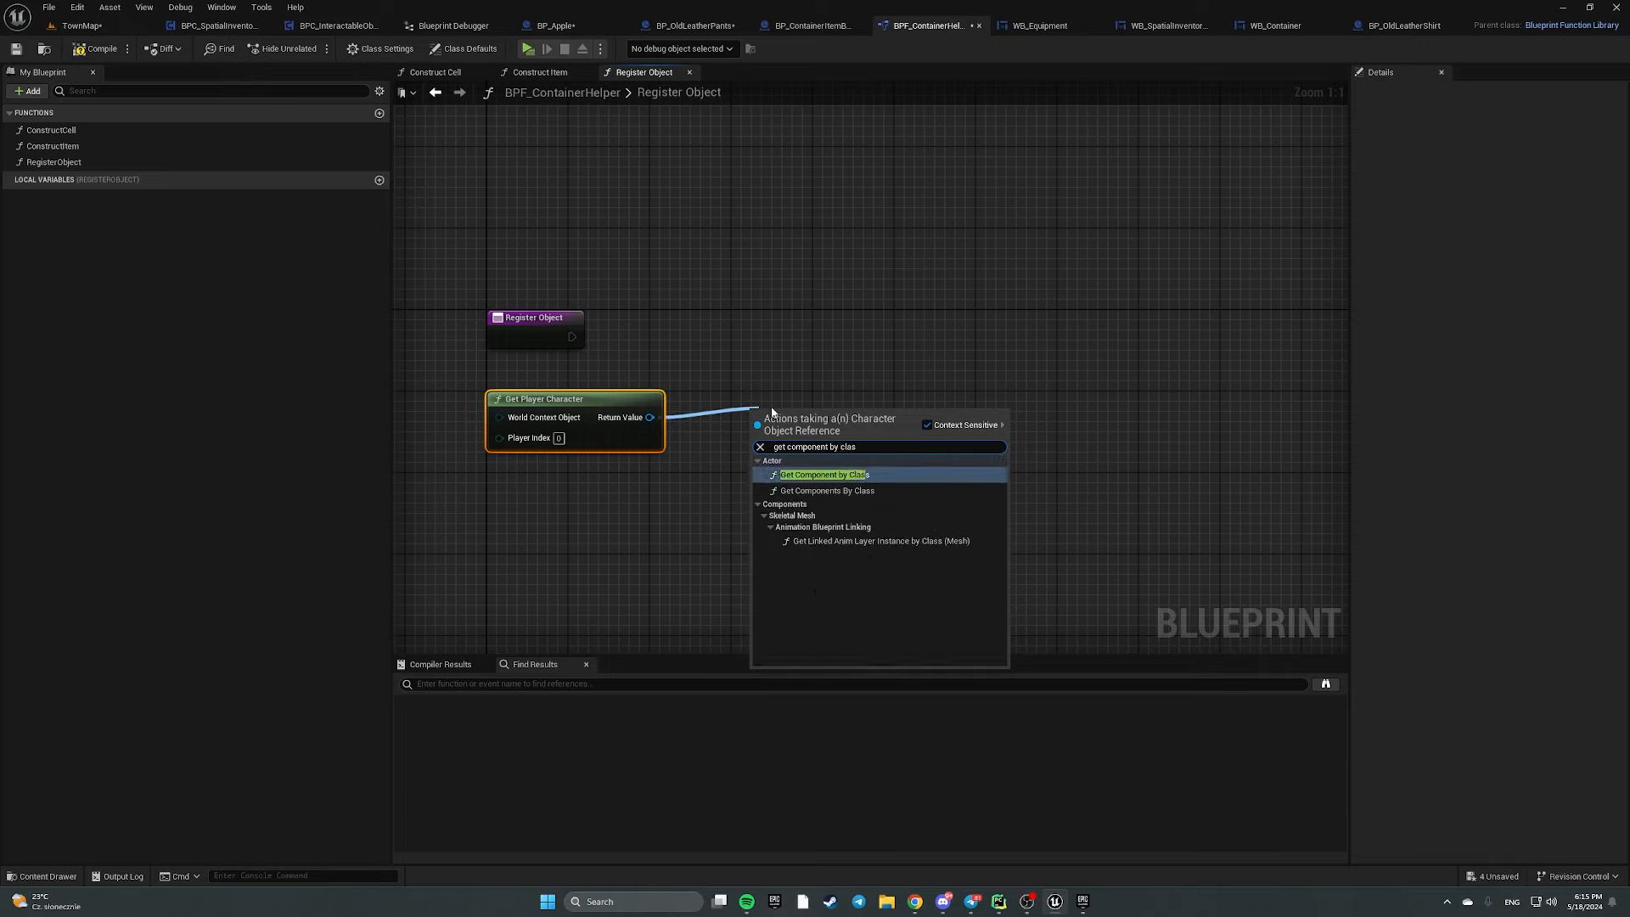
pyautogui.click(821, 475)
pyautogui.click(811, 469)
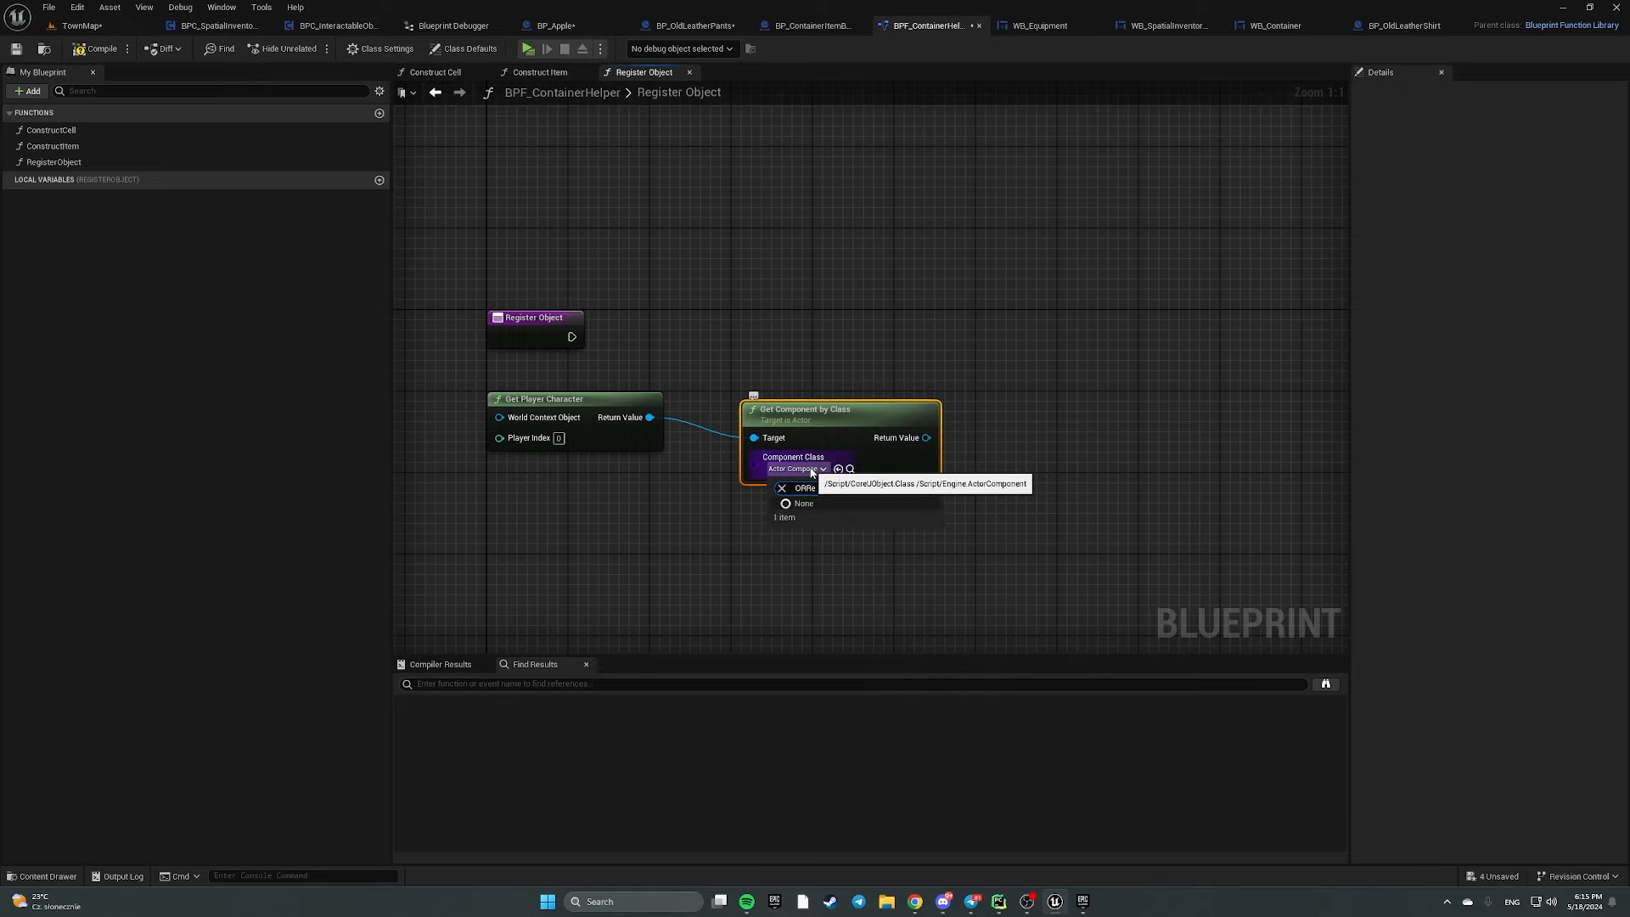
pyautogui.scroll(-8, 888, 606)
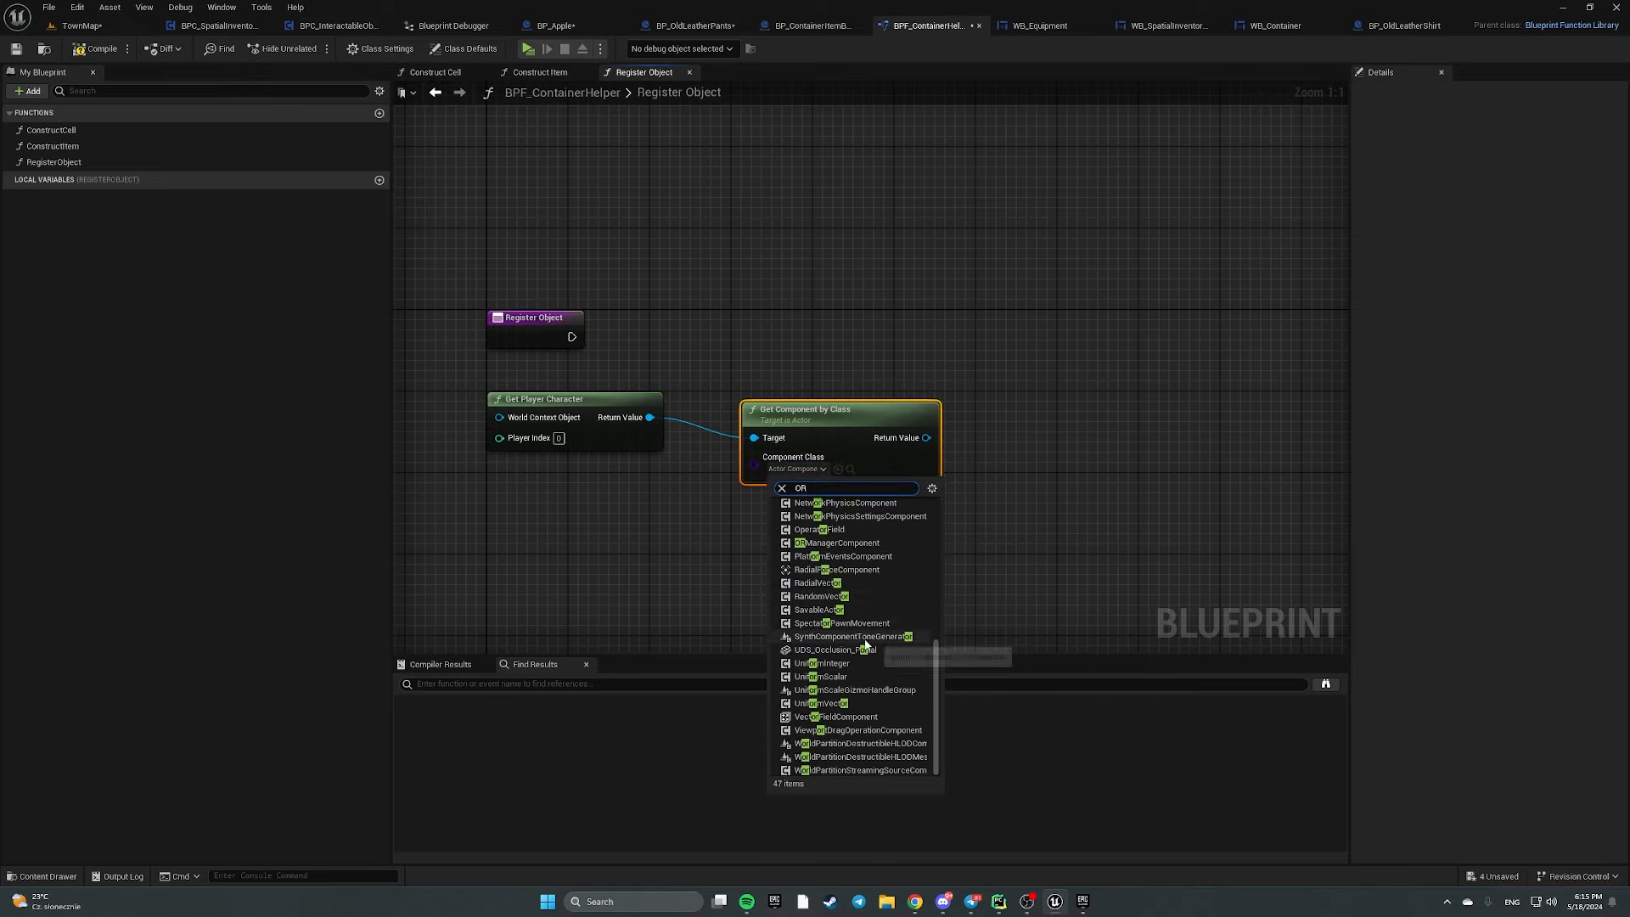
pyautogui.scroll(1, 862, 661)
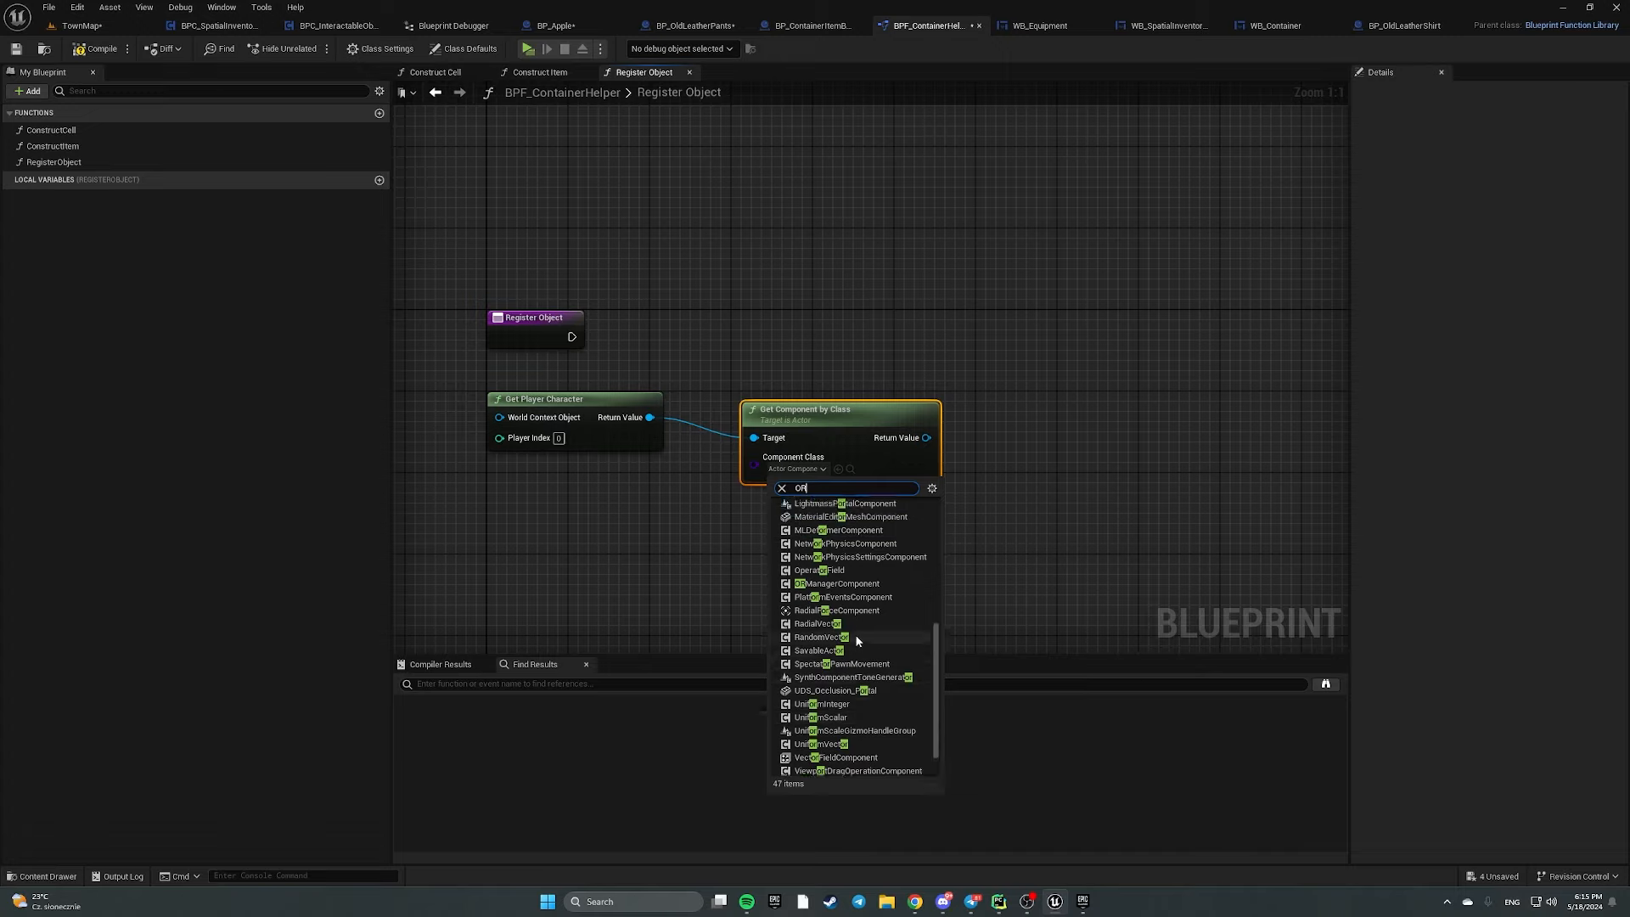
pyautogui.click(848, 586)
# Add a Register Replicated UObject call targeting the found component and run it from the Register Object entry node
pyautogui.moveTo(868, 417); pyautogui.dragTo(1098, 363)
pyautogui.write('register')
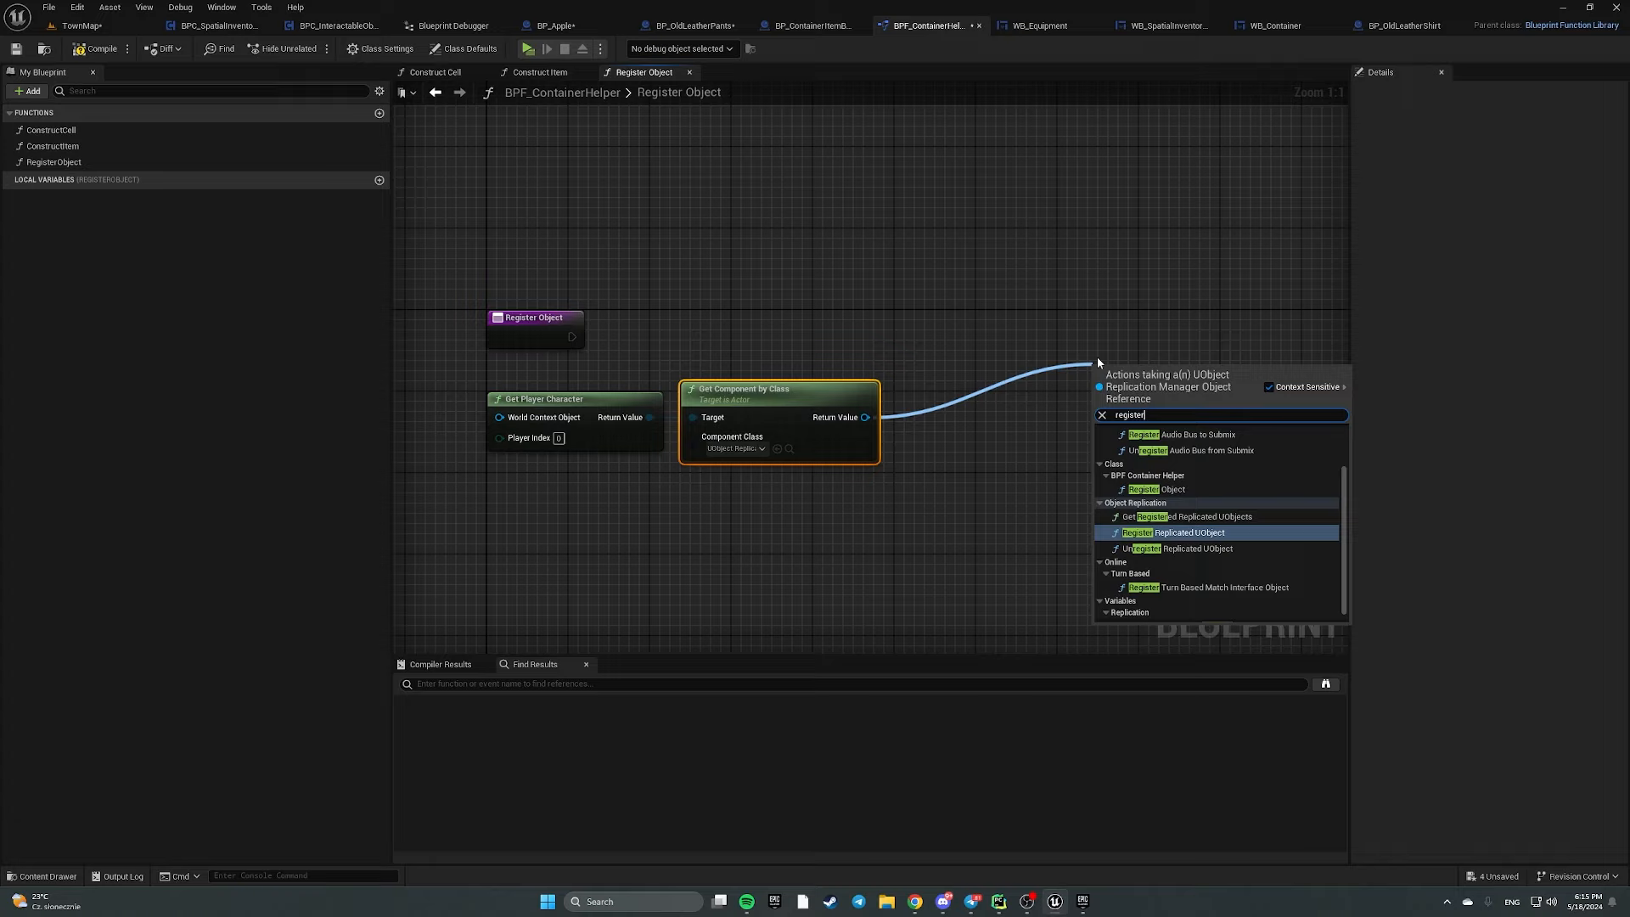
pyautogui.press('Return')
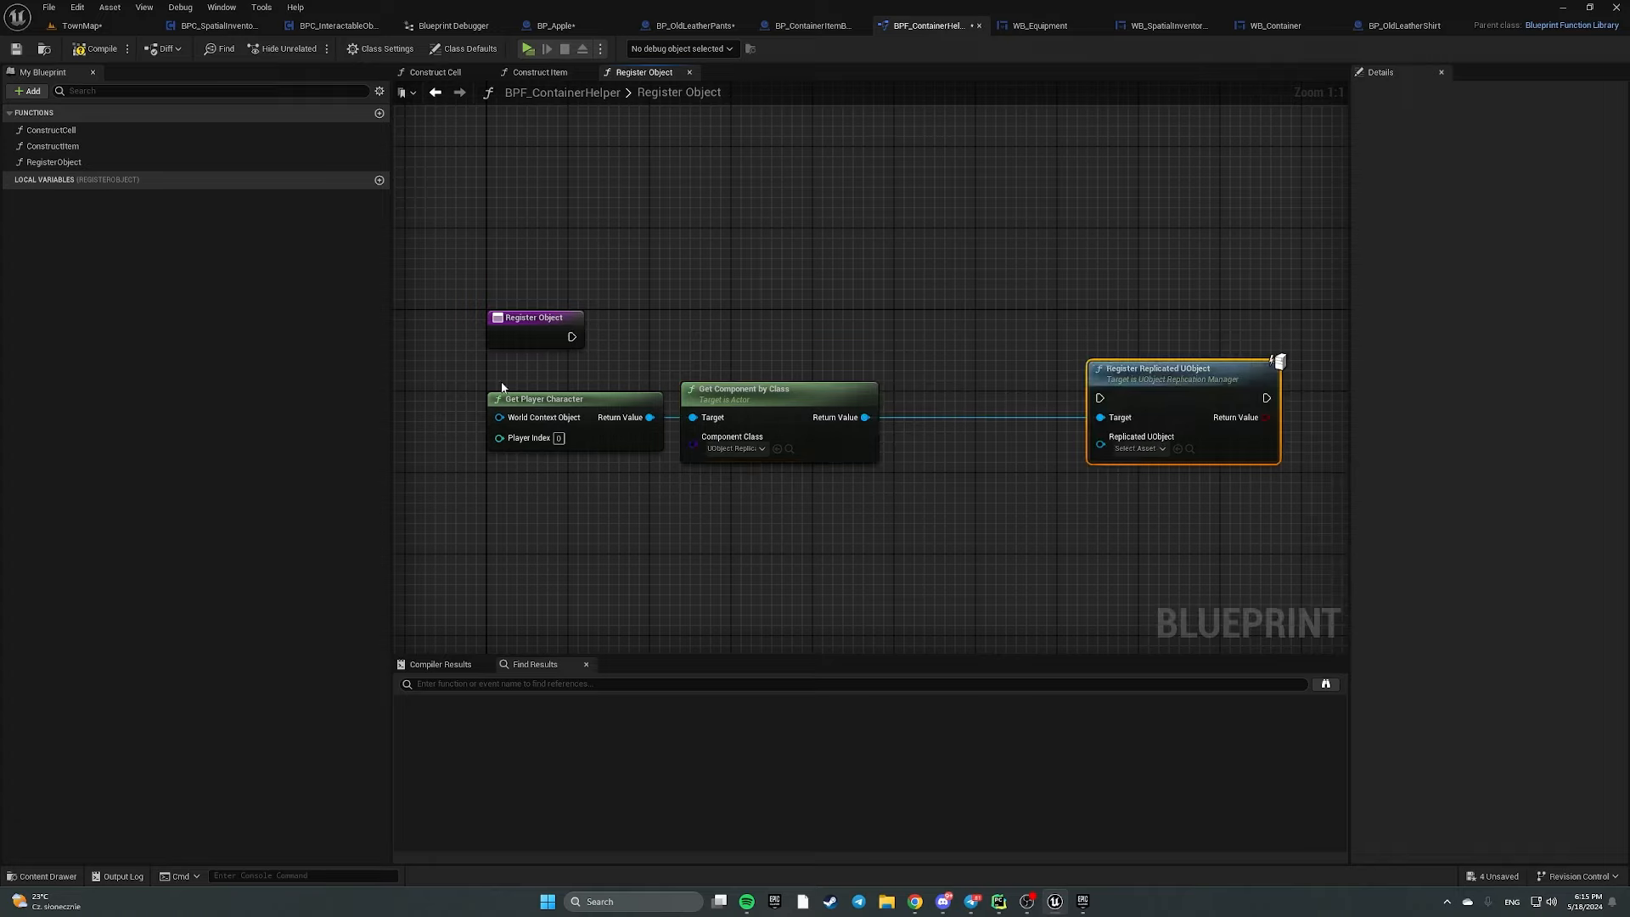
pyautogui.moveTo(569, 338); pyautogui.dragTo(1095, 310)
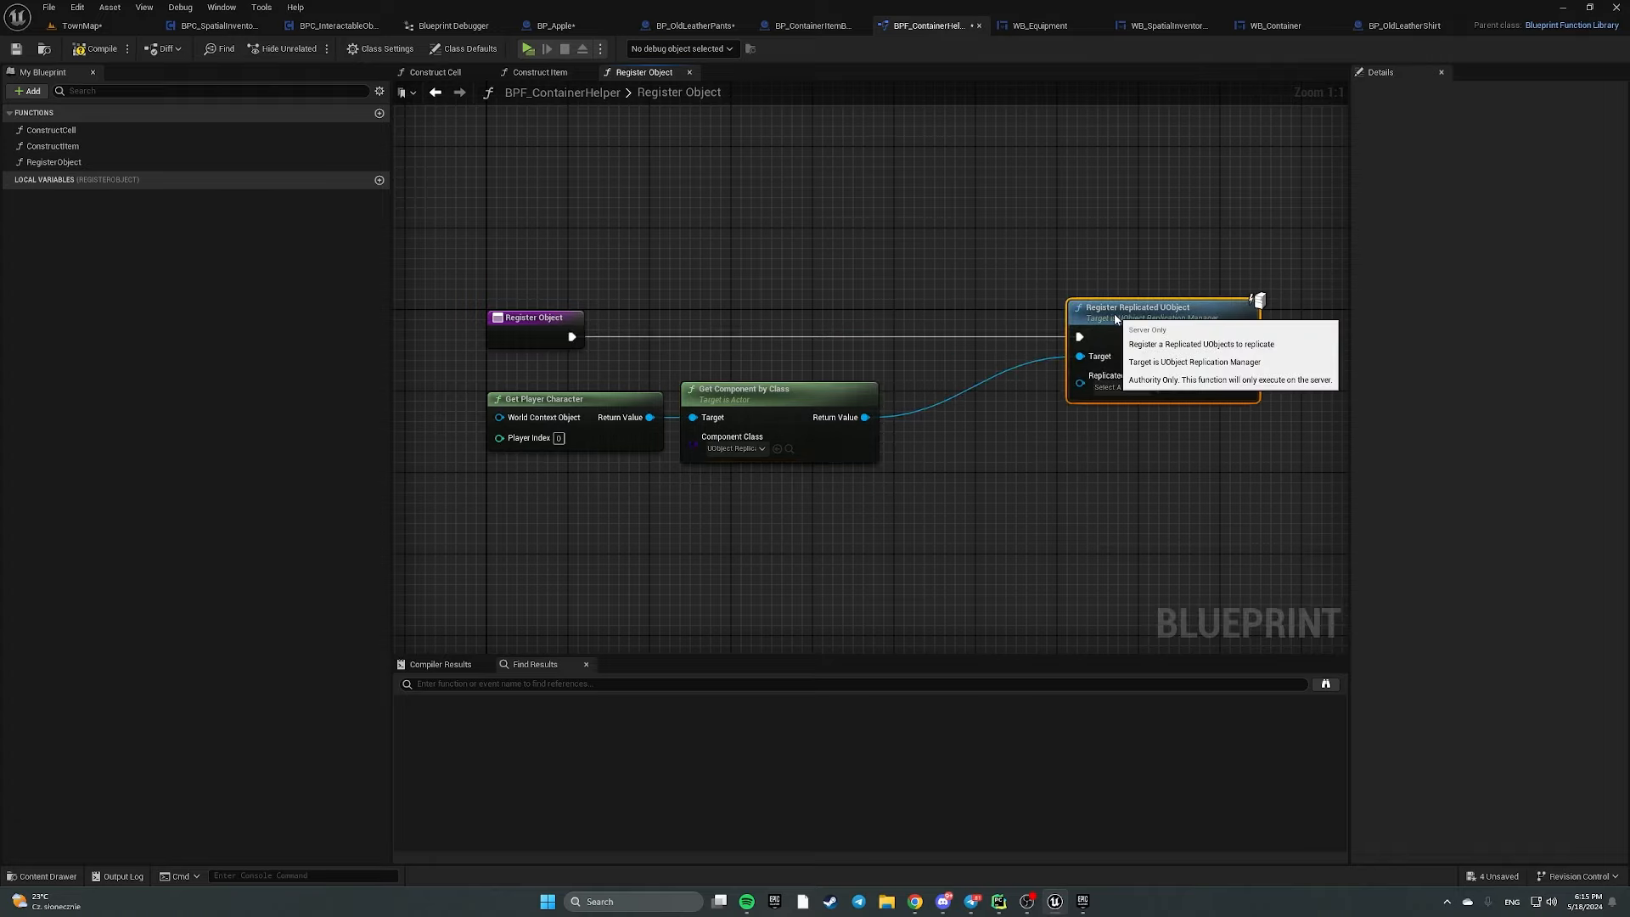
# Expose Replicated UObject as an input of the Register Object function, then save and close BPF_ContainerHelper
pyautogui.moveTo(1080, 376); pyautogui.dragTo(571, 352)
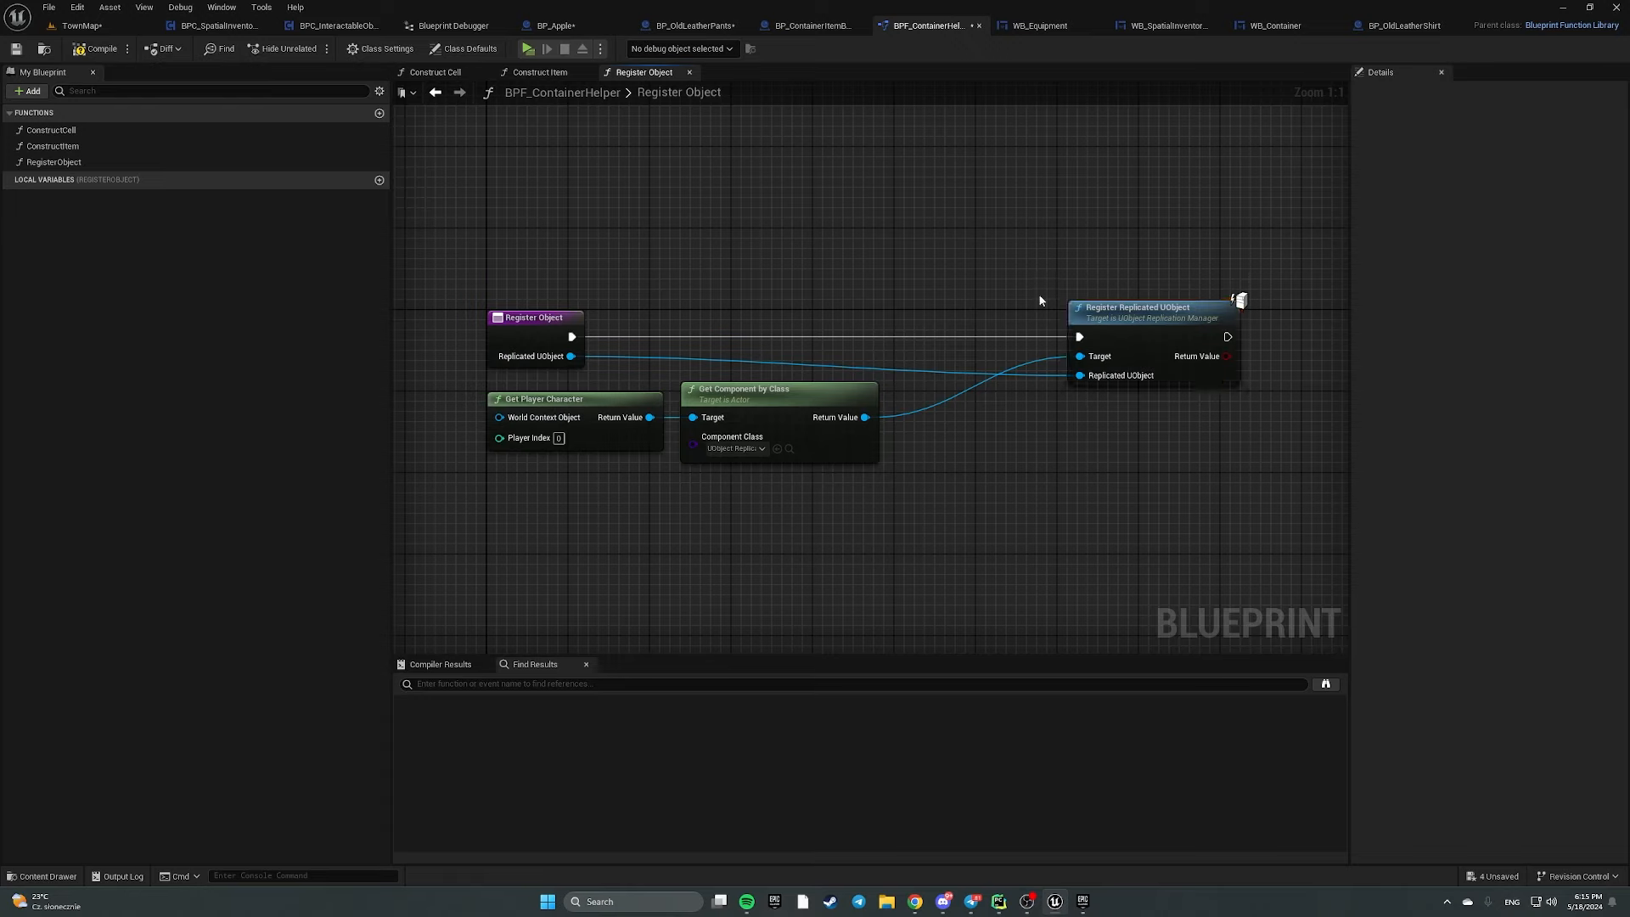
pyautogui.moveTo(489, 249); pyautogui.dragTo(571, 340)
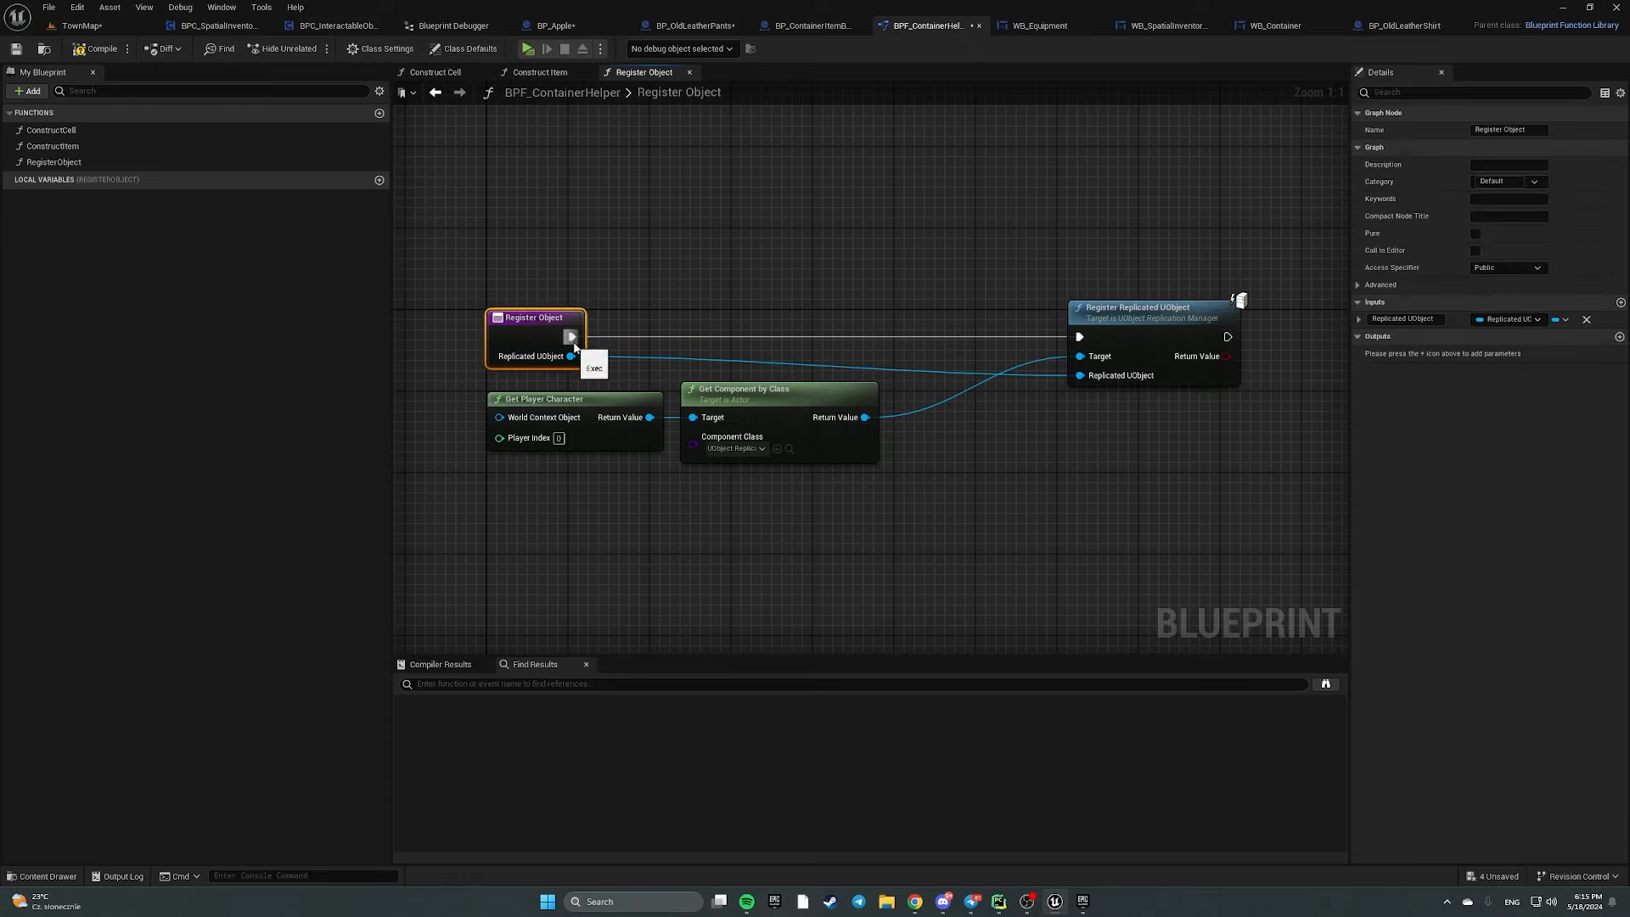
pyautogui.click(16, 51)
pyautogui.click(979, 26)
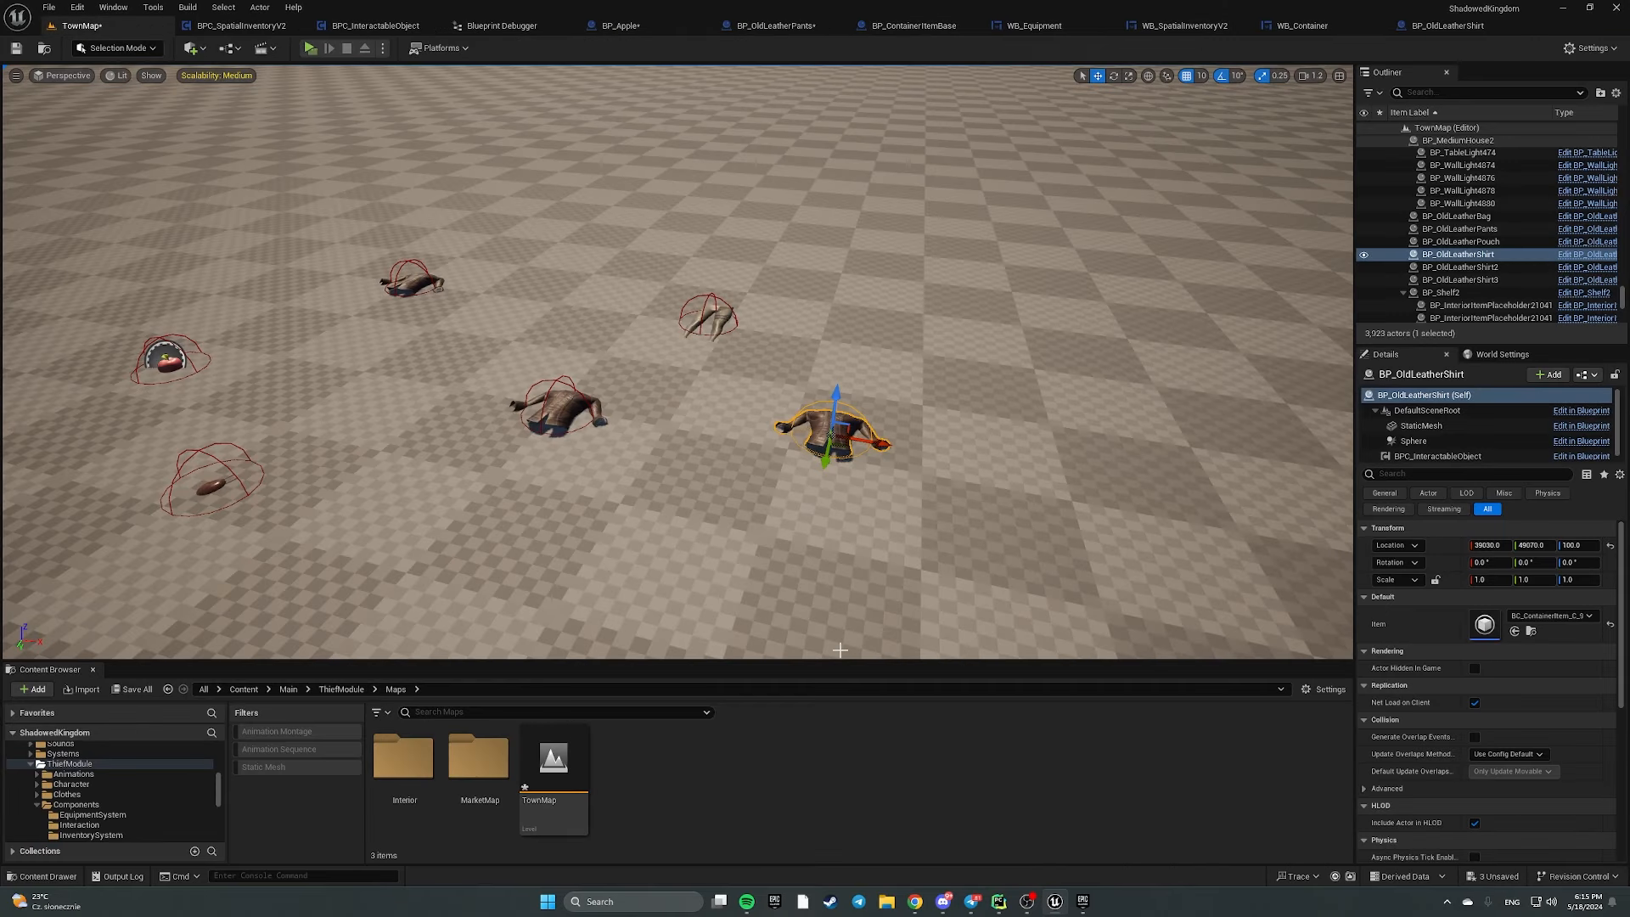
# Enlarge the content browser and open the Initialize function of BPC_SpatialInventoryV2 from the Components/SpatialInventoryV2 folder
pyautogui.moveTo(798, 659); pyautogui.dragTo(408, 438)
pyautogui.click(340, 466)
pyautogui.doubleClick(628, 535)
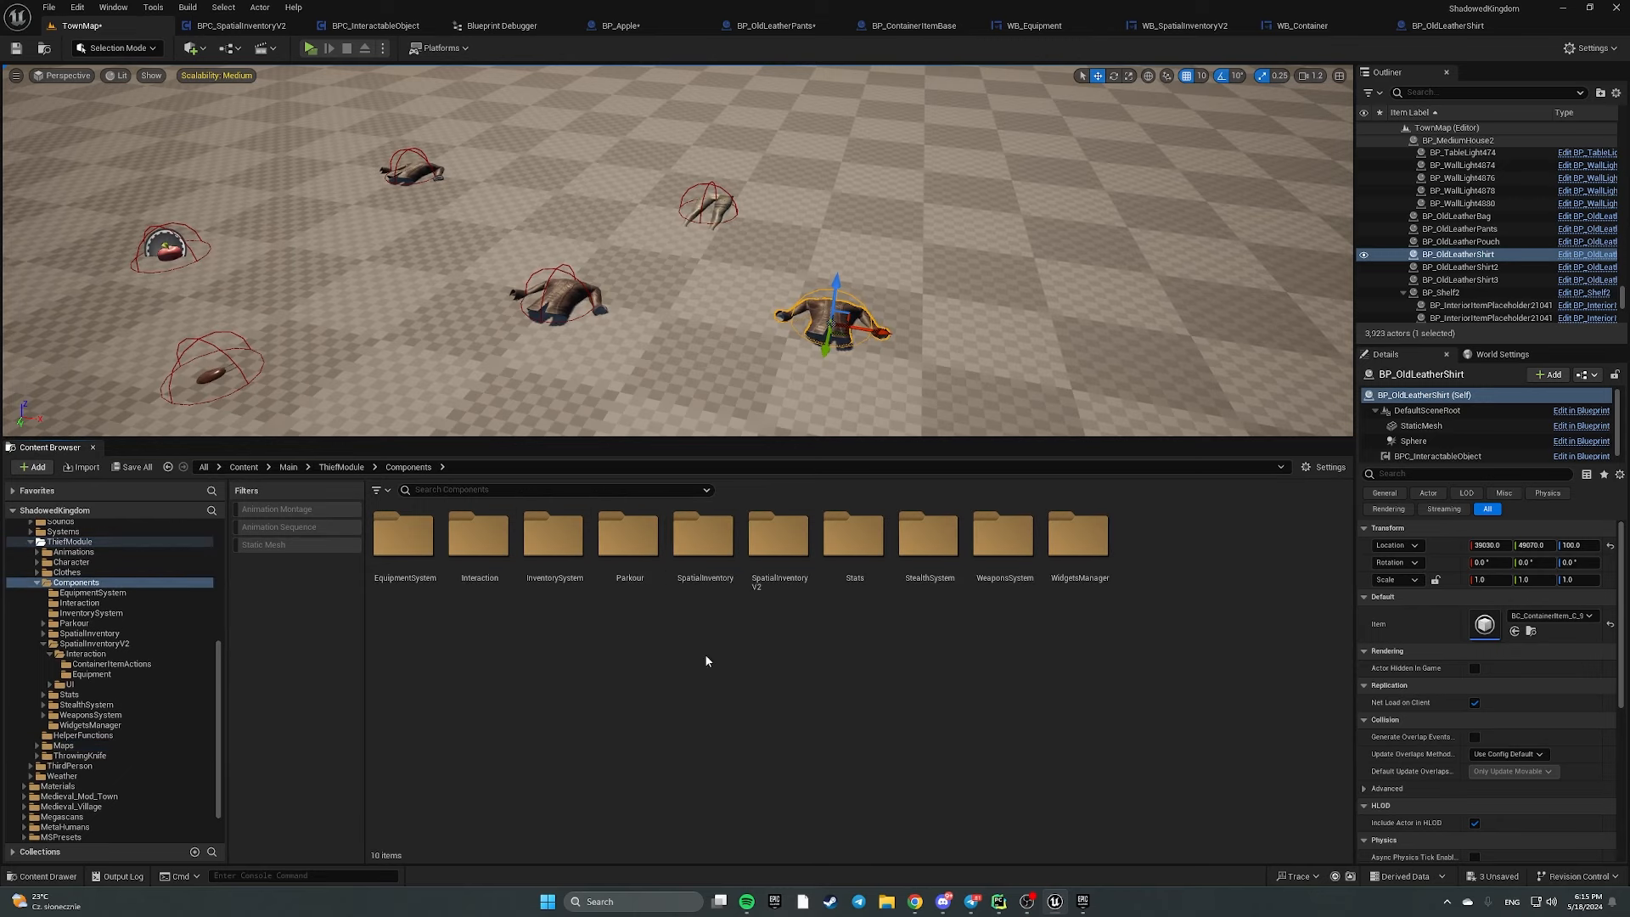
pyautogui.doubleClick(777, 535)
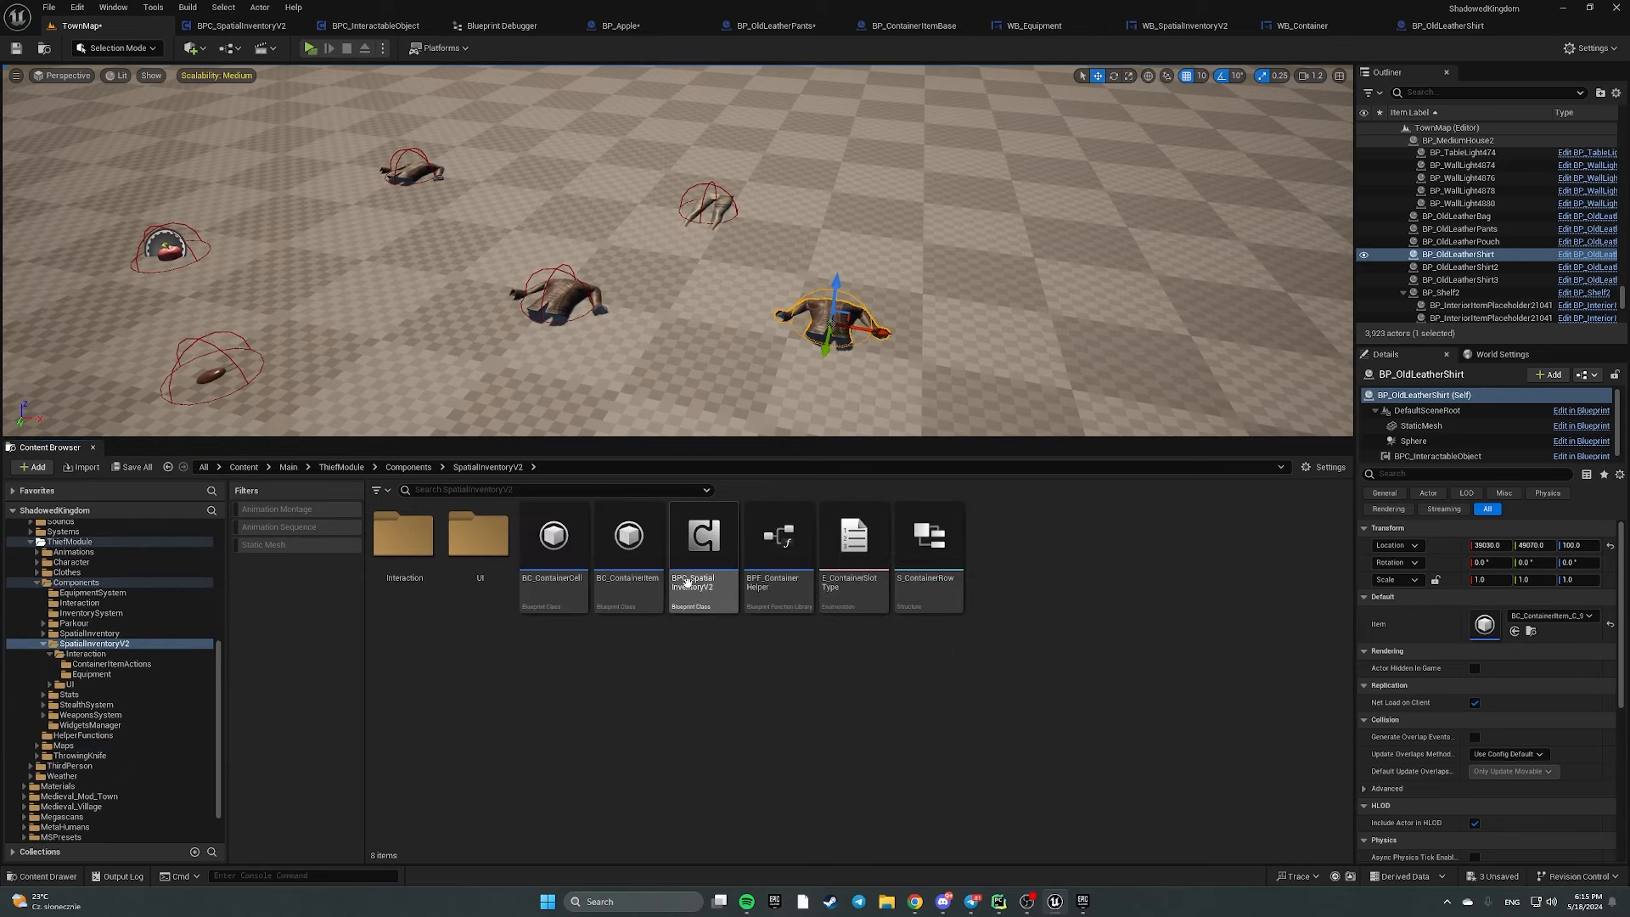
pyautogui.doubleClick(705, 536)
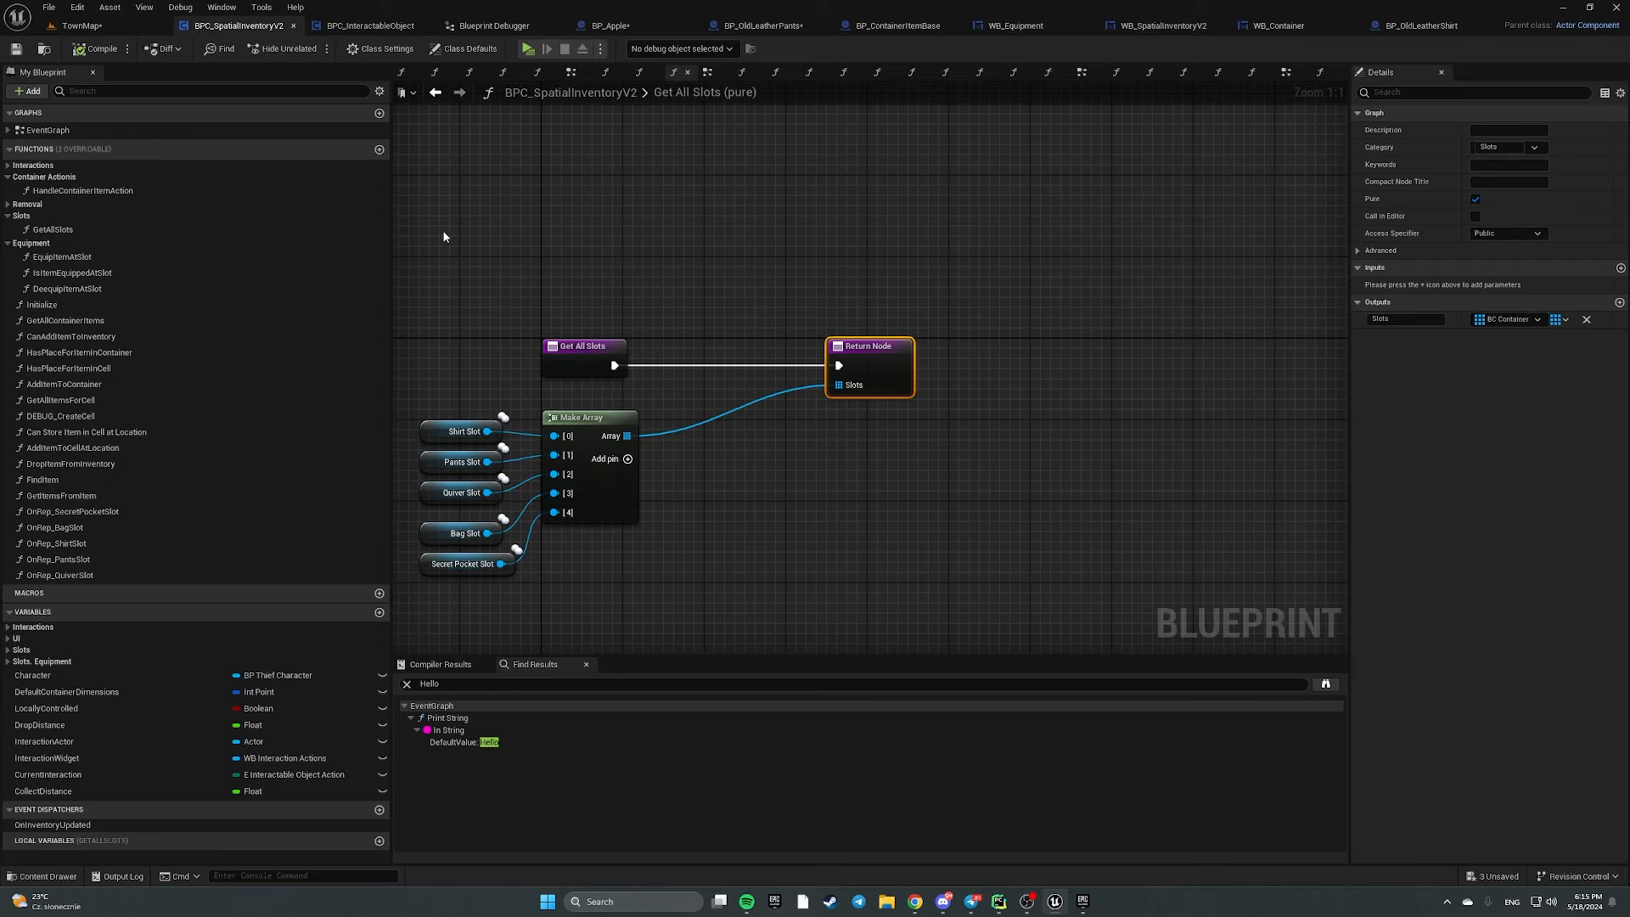
pyautogui.doubleClick(42, 305)
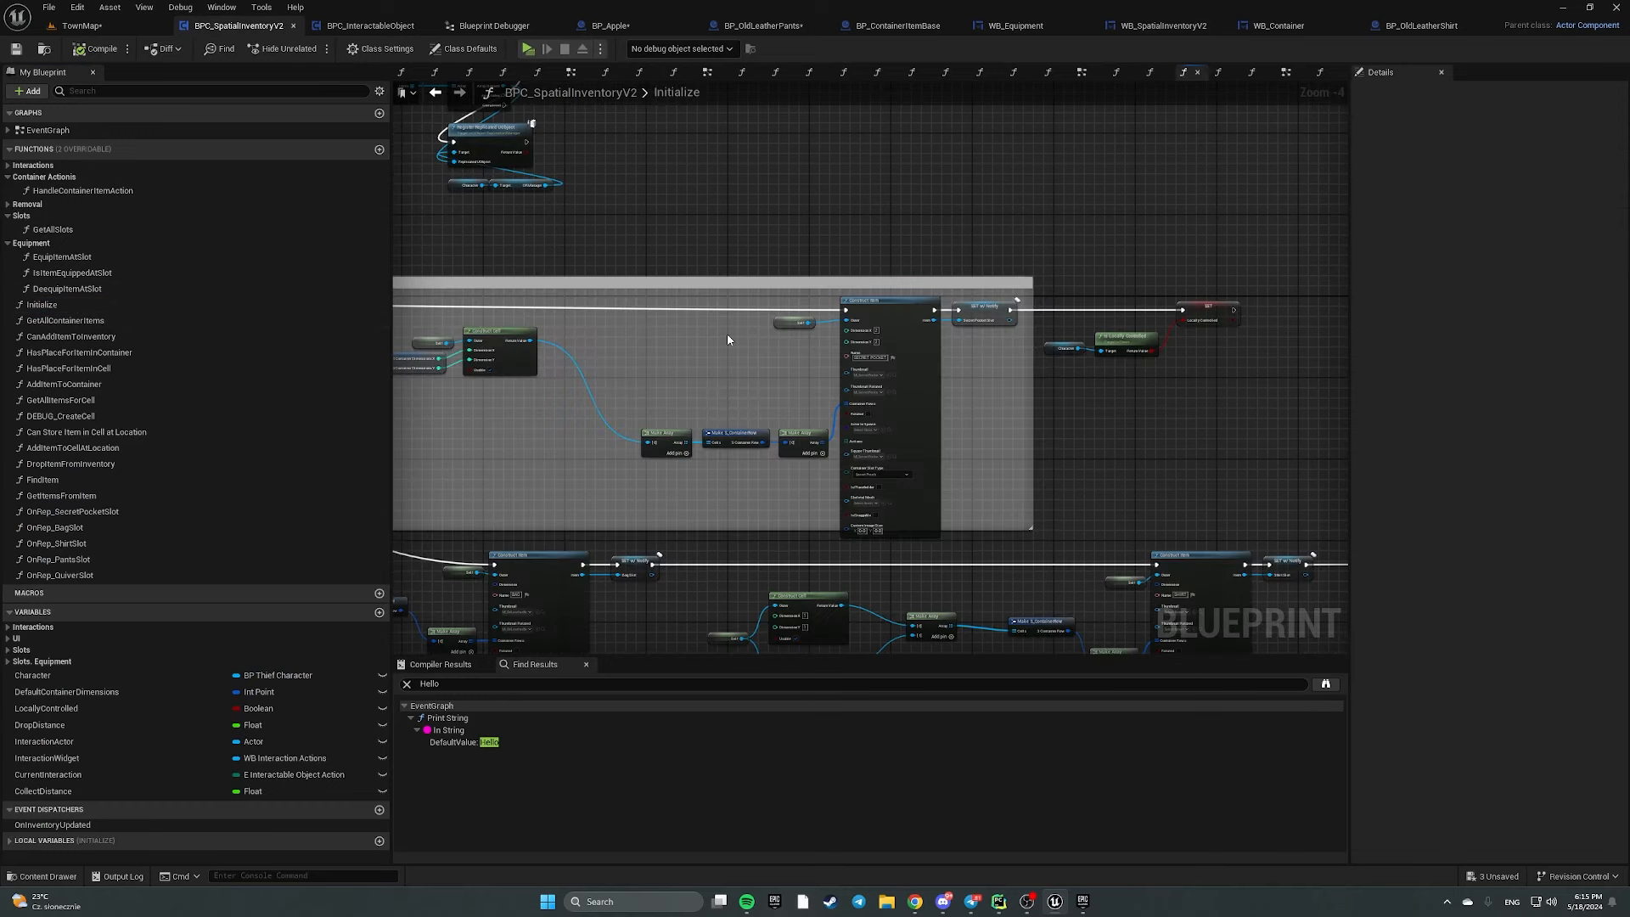
# Add a Register Object call in the Secret Pocket section and feed it the Construct Cell return value
pyautogui.moveTo(557, 356); pyautogui.dragTo(970, 384, button='right')
pyautogui.scroll(3, 966, 384)
pyautogui.moveTo(762, 322); pyautogui.dragTo(759, 393)
pyautogui.rightClick(958, 338)
pyautogui.write('regis')
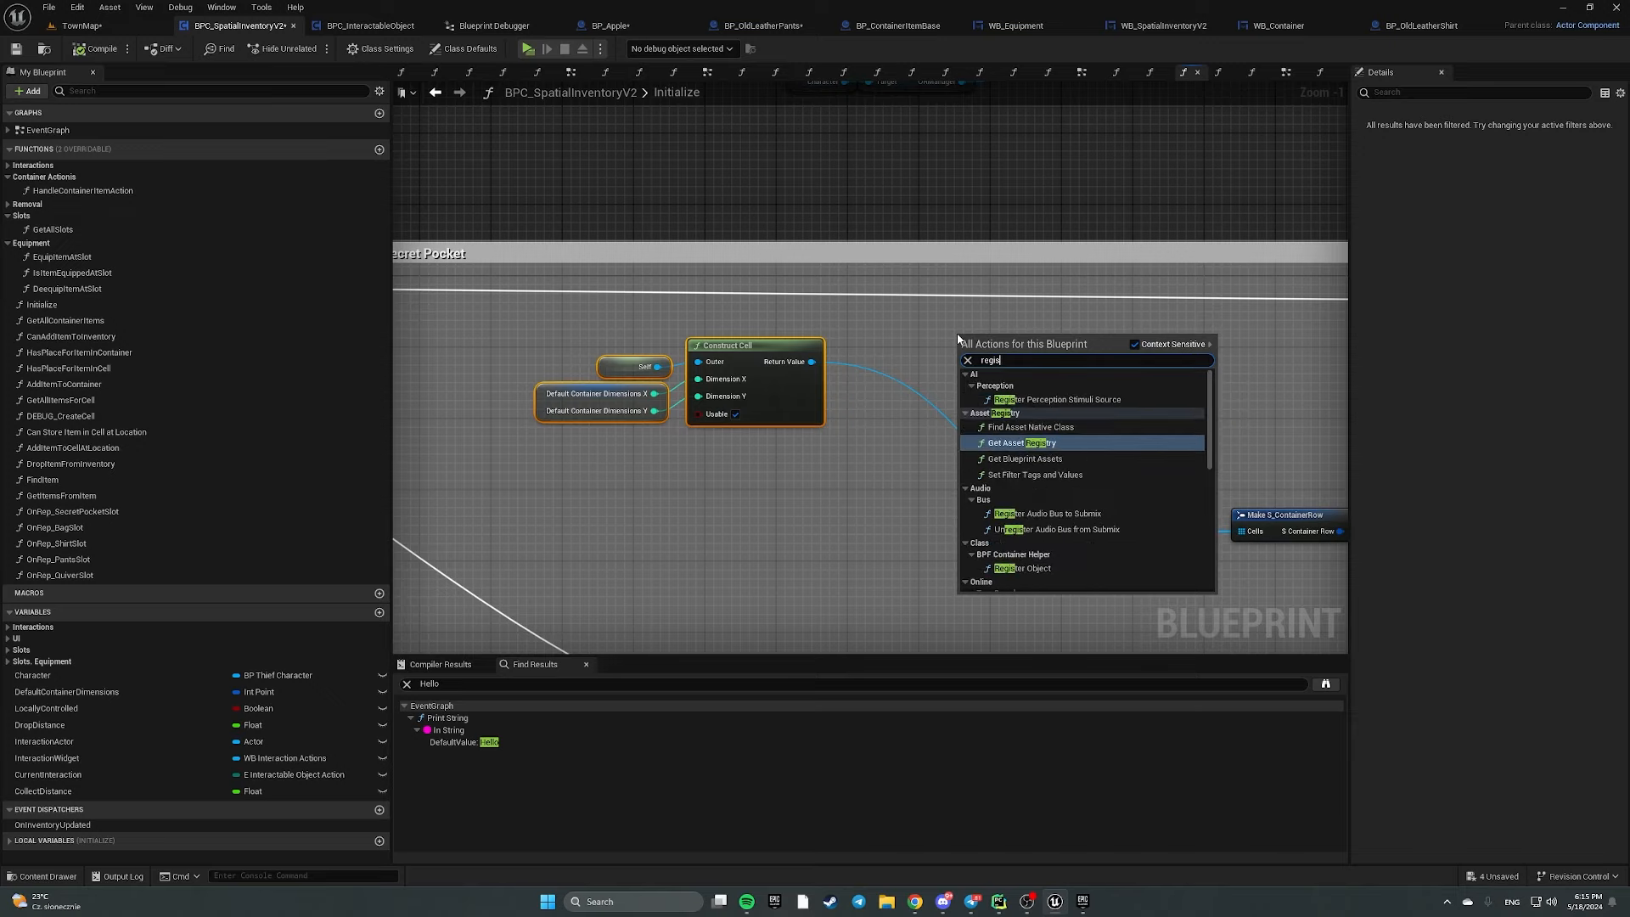
pyautogui.write('ter')
pyautogui.press('Return')
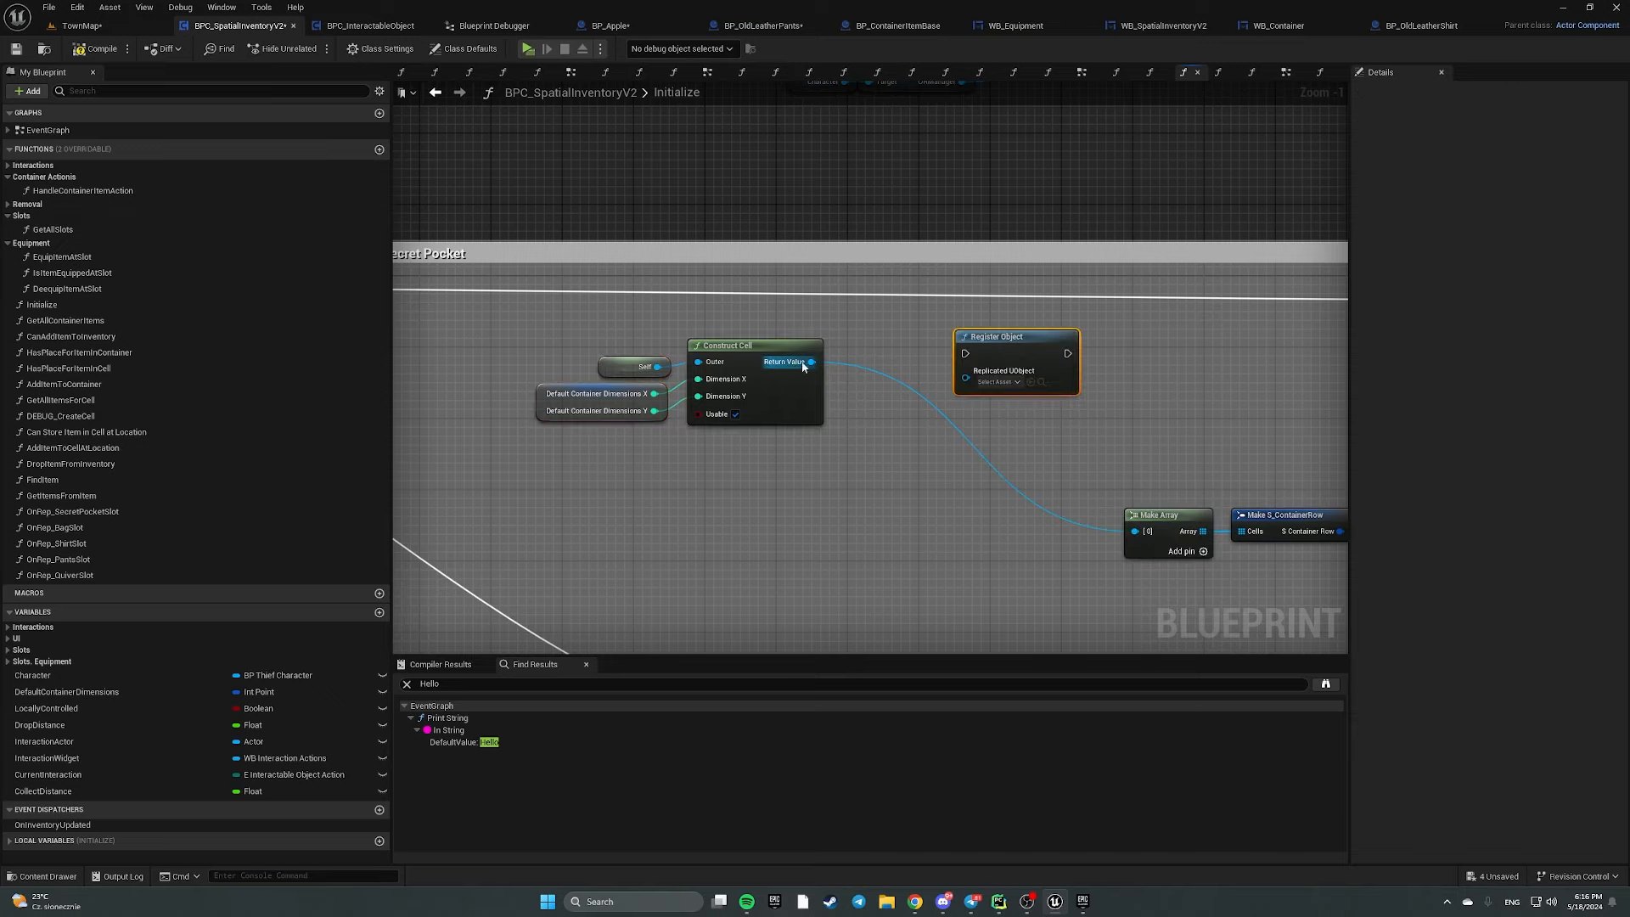
pyautogui.moveTo(816, 356); pyautogui.dragTo(1013, 389)
# Run the Secret Pocket's cell Register Object call between the Sequence's Then 0 output and Construct Item, aligning it with the execution line
pyautogui.scroll(-1, 731, 339)
pyautogui.moveTo(692, 334); pyautogui.dragTo(1090, 333, button='right')
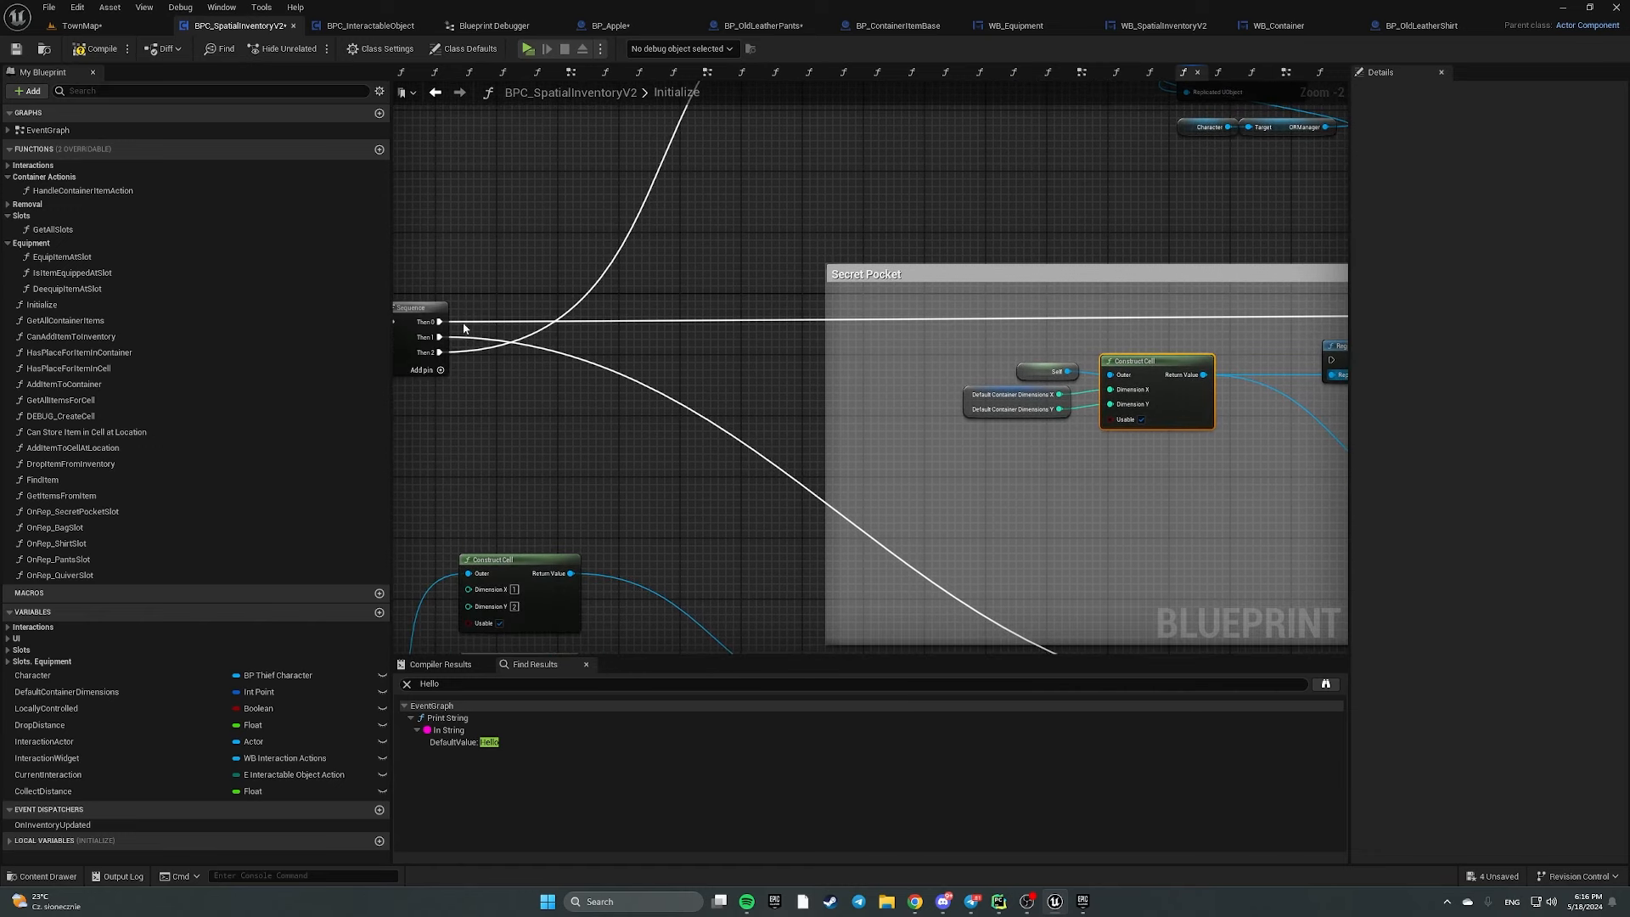
pyautogui.moveTo(439, 322); pyautogui.dragTo(417, 360)
pyautogui.moveTo(442, 350); pyautogui.dragTo(860, 313)
pyautogui.moveTo(492, 338); pyautogui.dragTo(638, 338, button='right')
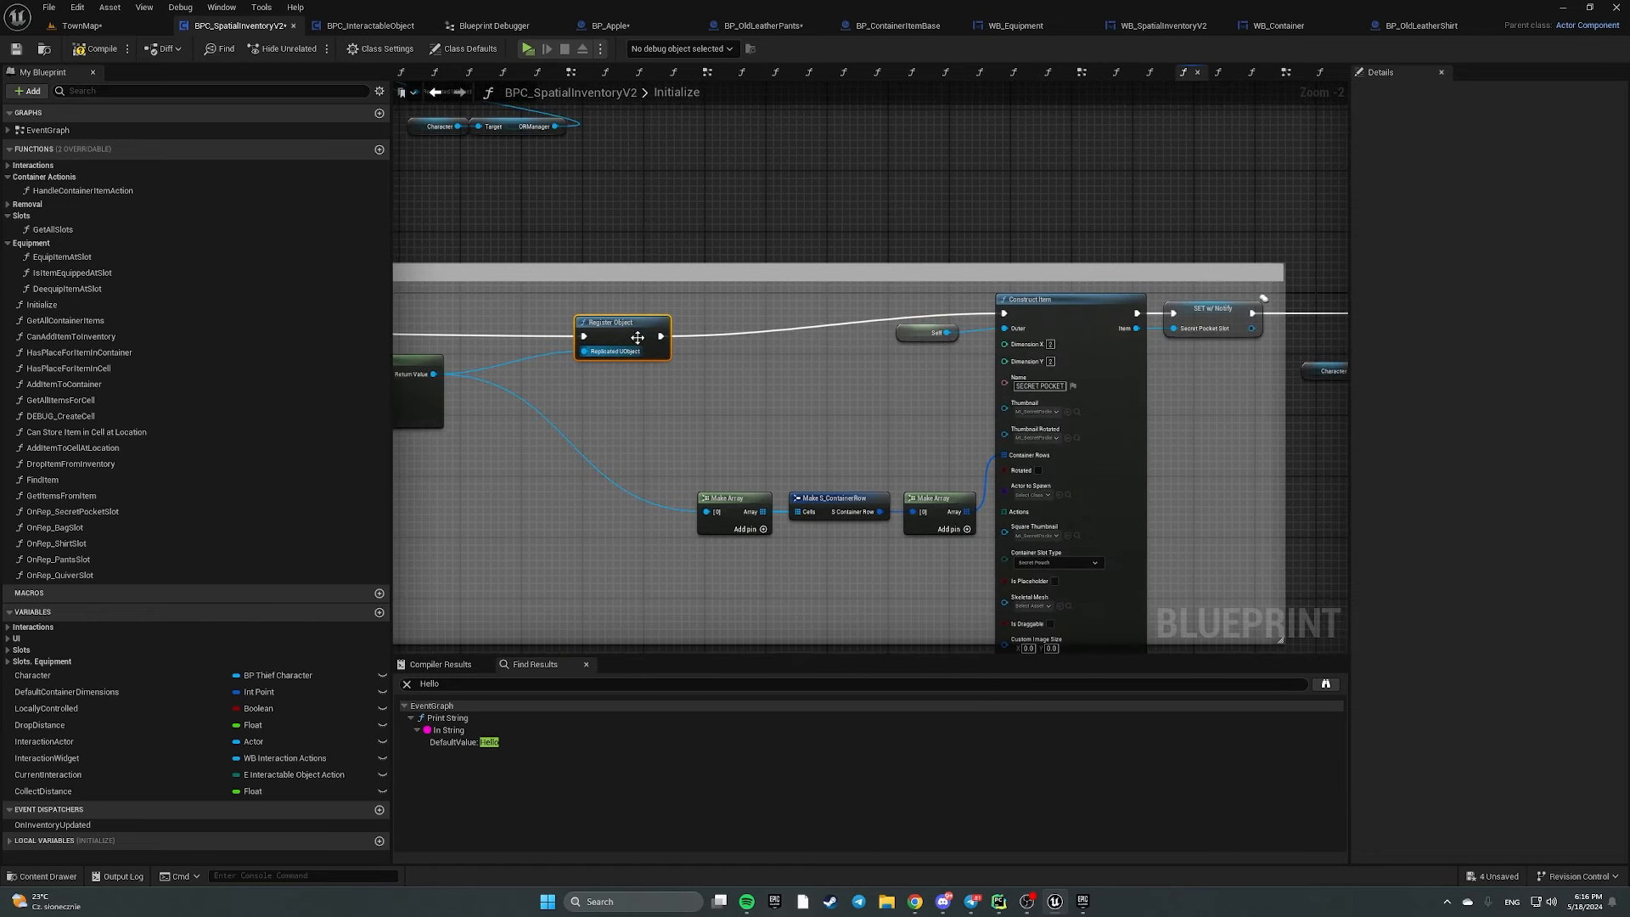
pyautogui.moveTo(638, 338); pyautogui.dragTo(645, 314)
pyautogui.moveTo(494, 386); pyautogui.dragTo(775, 399, button='right')
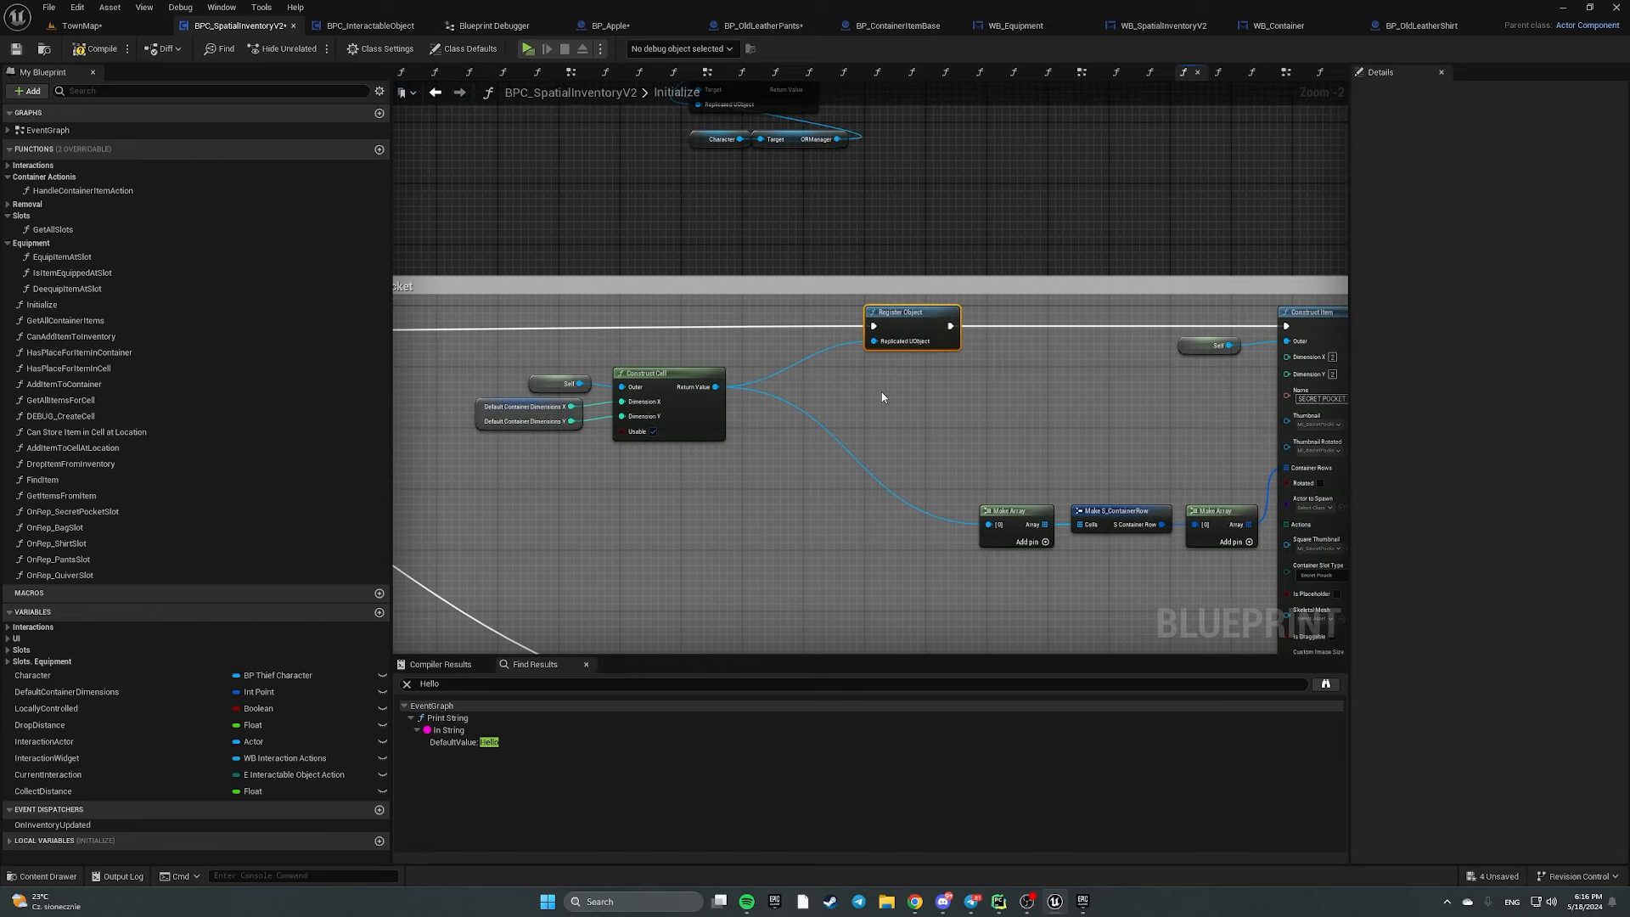
pyautogui.moveTo(638, 342); pyautogui.dragTo(691, 466)
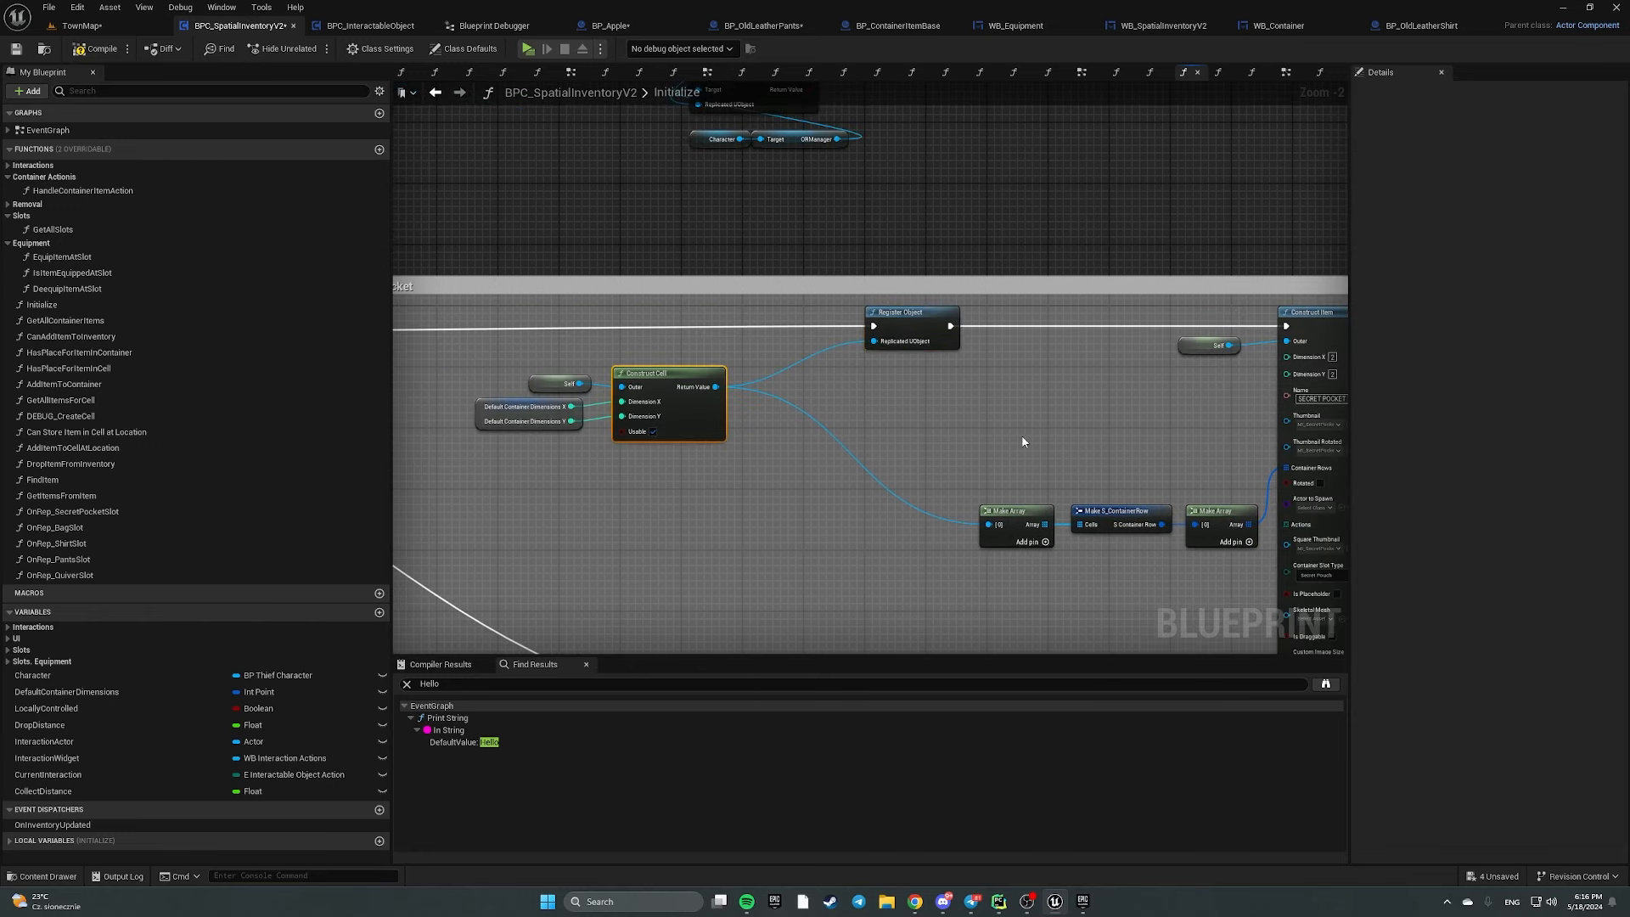
# Insert another Register Object call between Construct Item and SET Secret Pocket Slot, registering the constructed item
pyautogui.moveTo(761, 421); pyautogui.dragTo(1052, 446, button='right')
pyautogui.scroll(-1, 1052, 446)
pyautogui.moveTo(1178, 443); pyautogui.dragTo(440, 396, button='right')
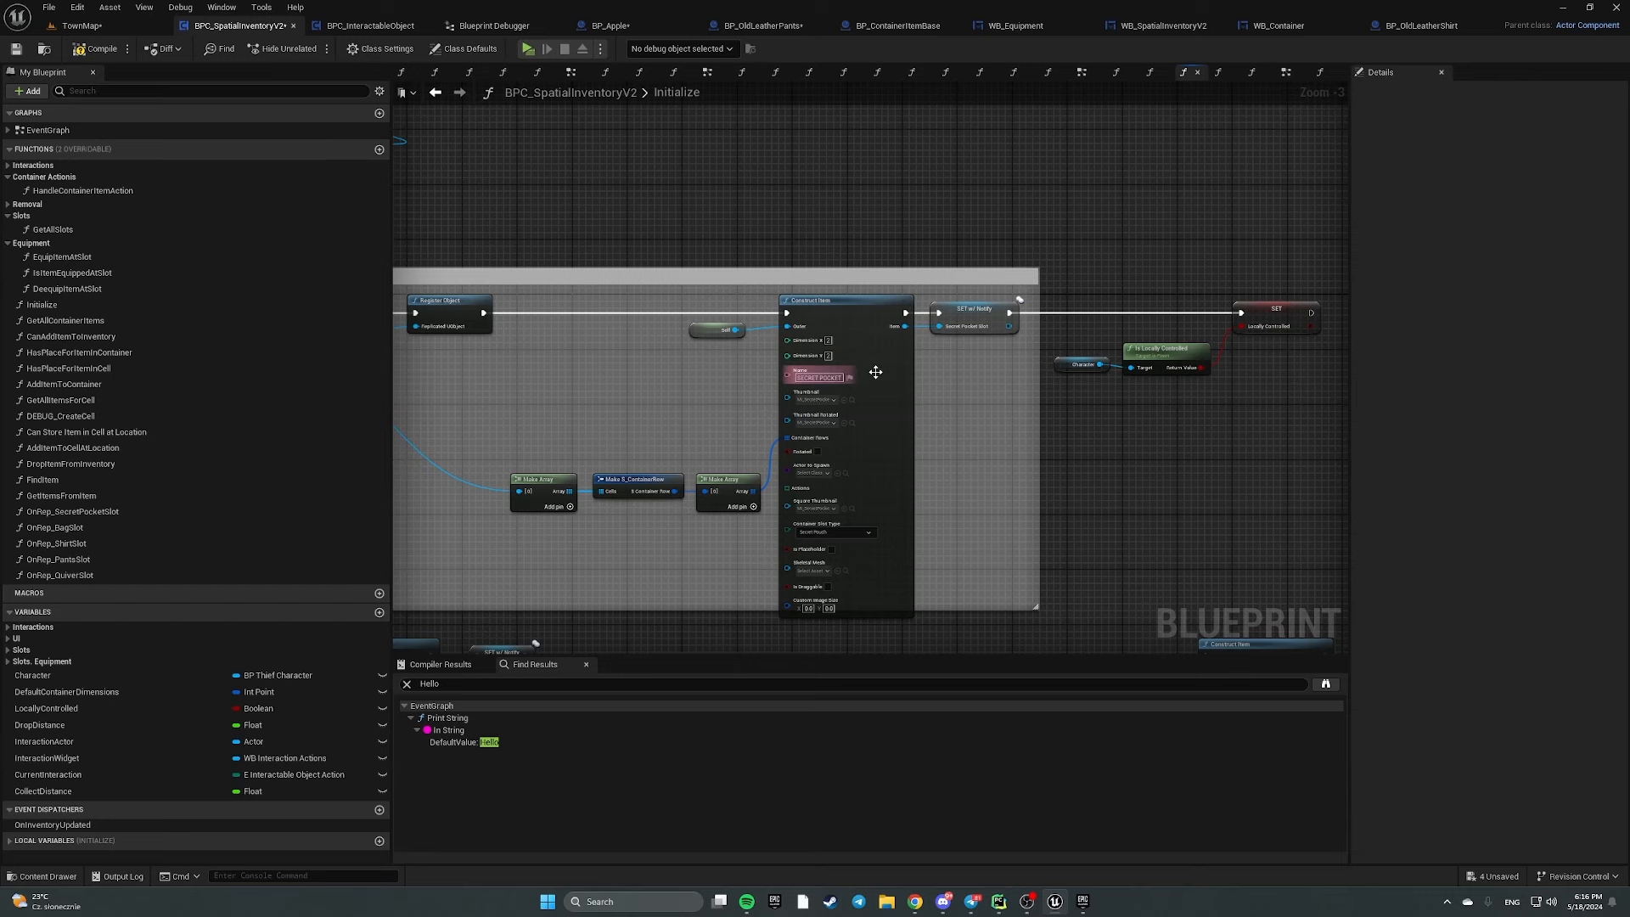
pyautogui.moveTo(969, 366); pyautogui.dragTo(917, 358, button='right')
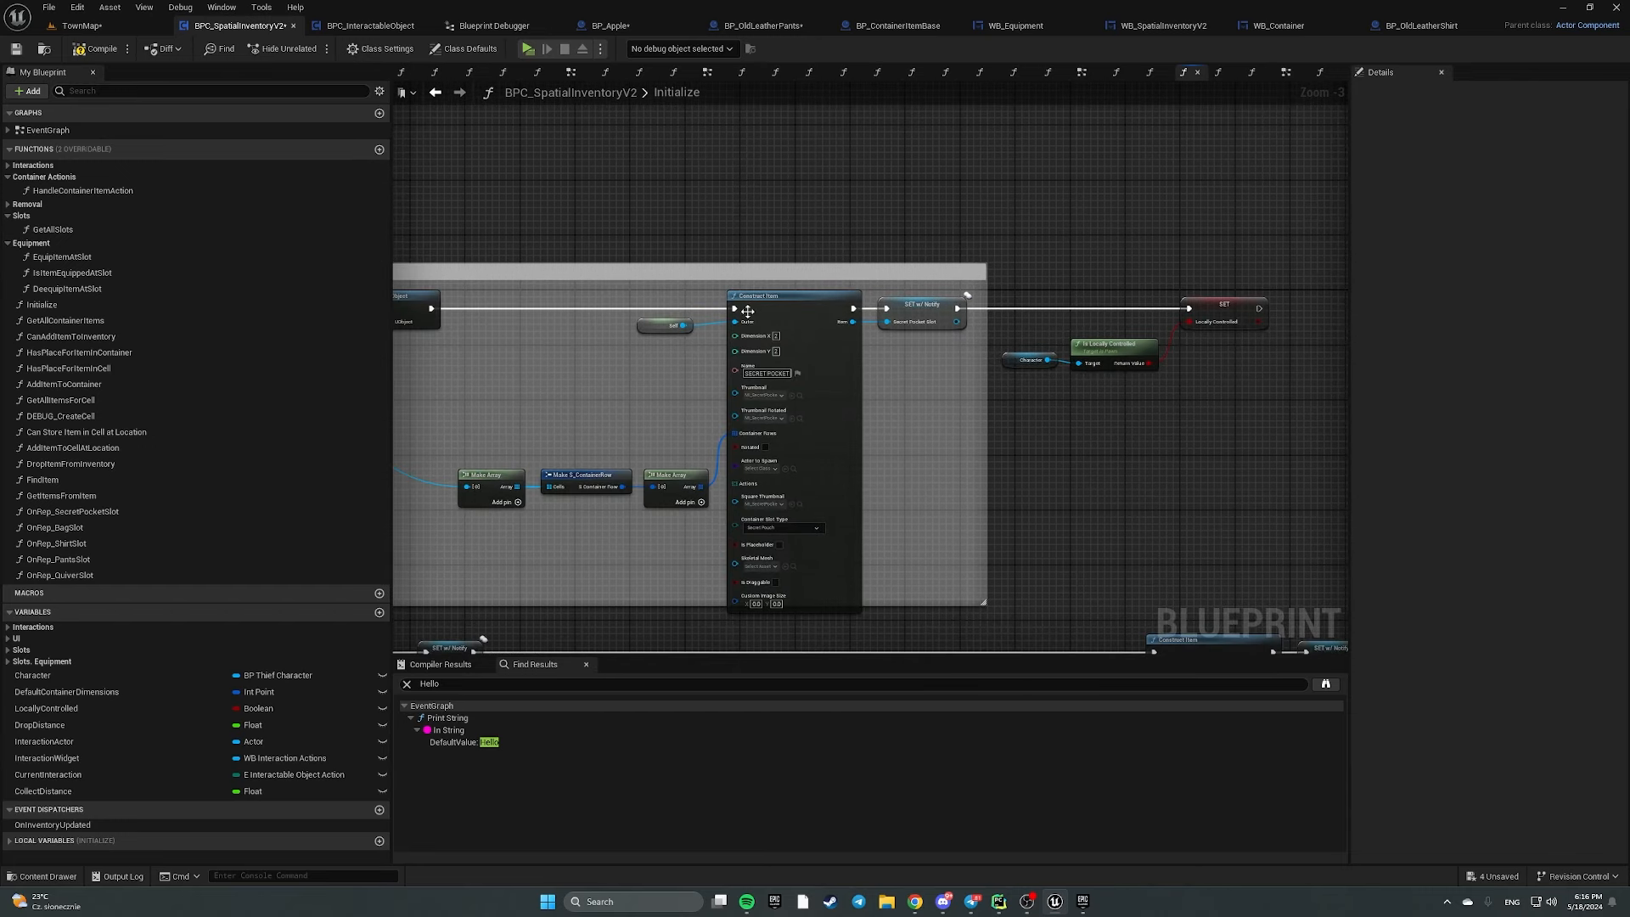
pyautogui.moveTo(469, 305); pyautogui.dragTo(734, 494)
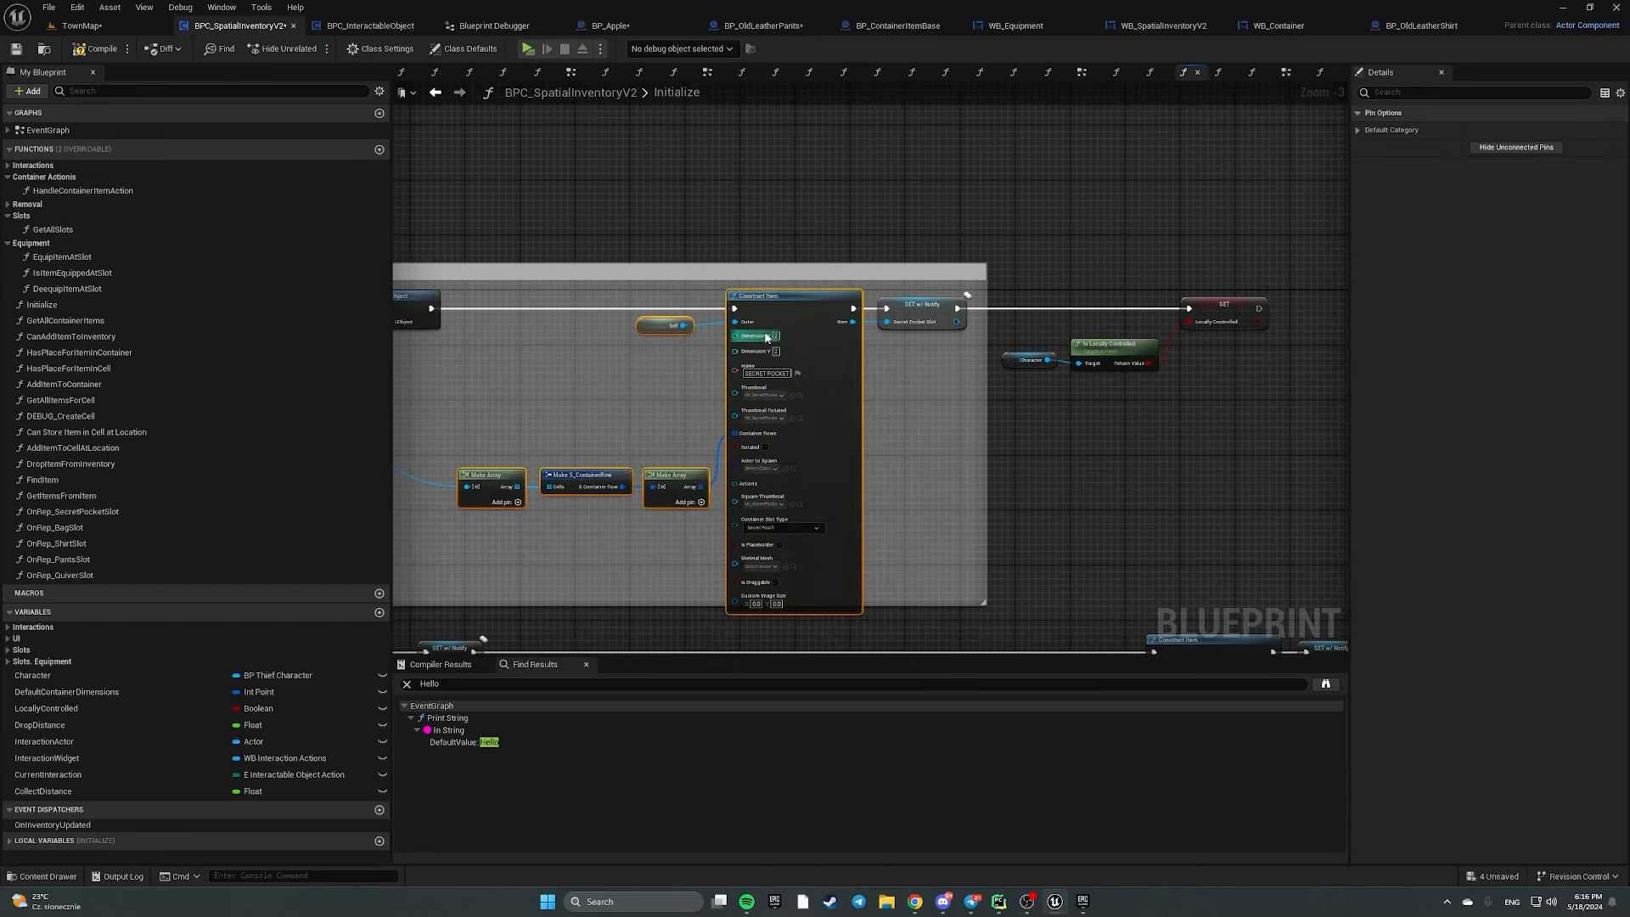
pyautogui.moveTo(831, 323); pyautogui.dragTo(658, 322)
pyautogui.click(757, 340)
pyautogui.scroll(3, 757, 340)
pyautogui.hotkey('ctrl', 'v')
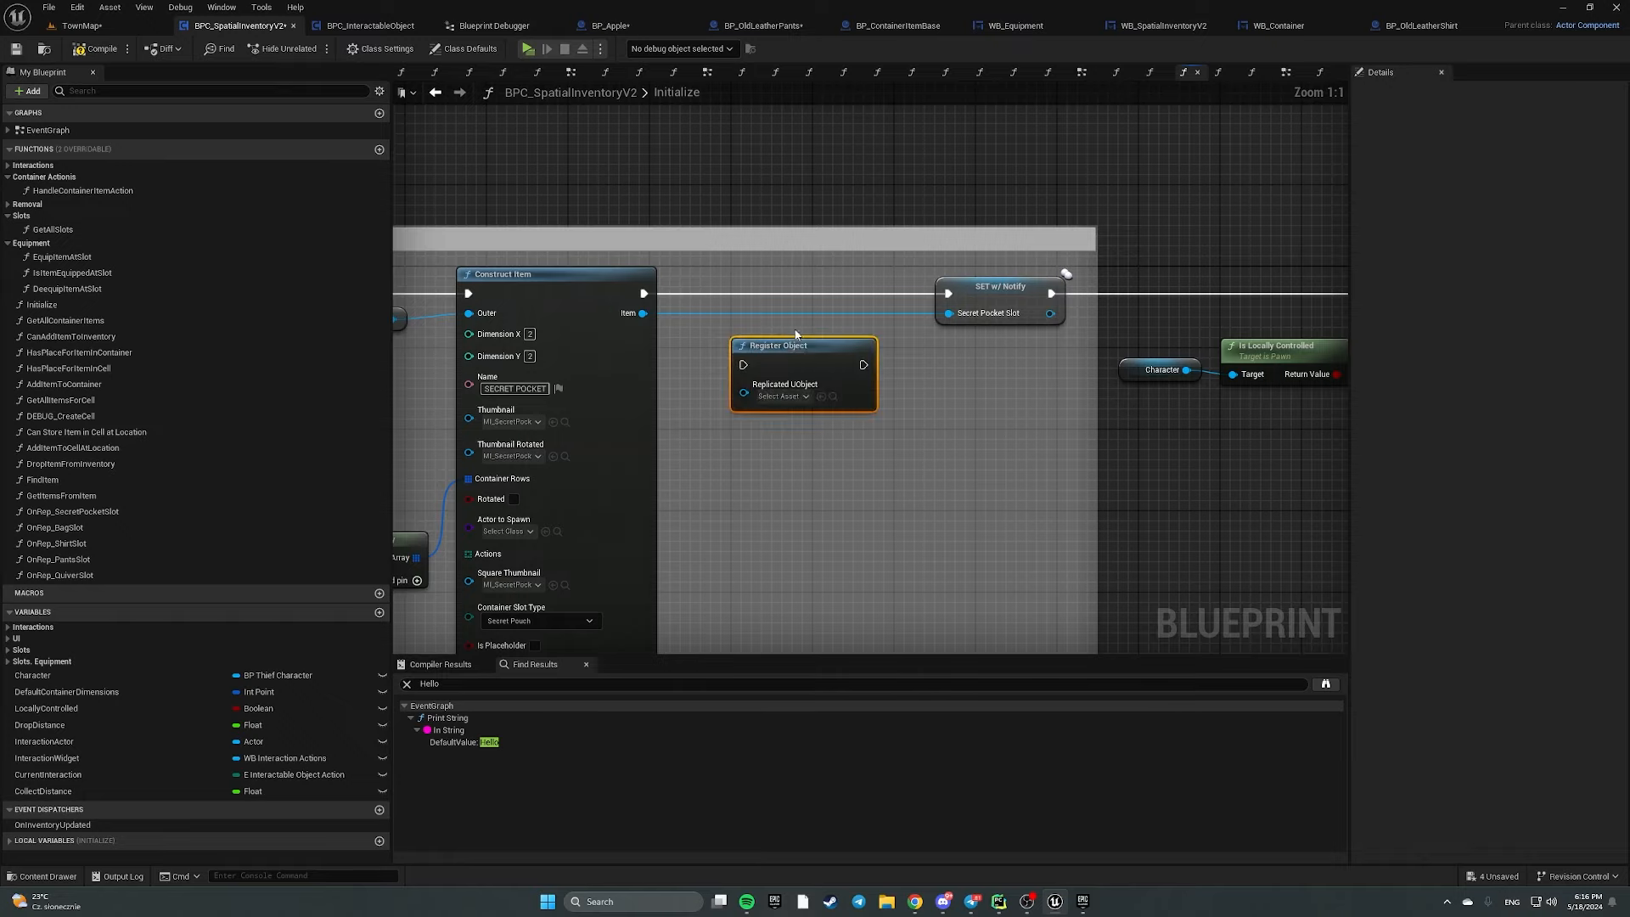
pyautogui.moveTo(798, 341); pyautogui.dragTo(776, 273)
pyautogui.moveTo(643, 313); pyautogui.dragTo(949, 292)
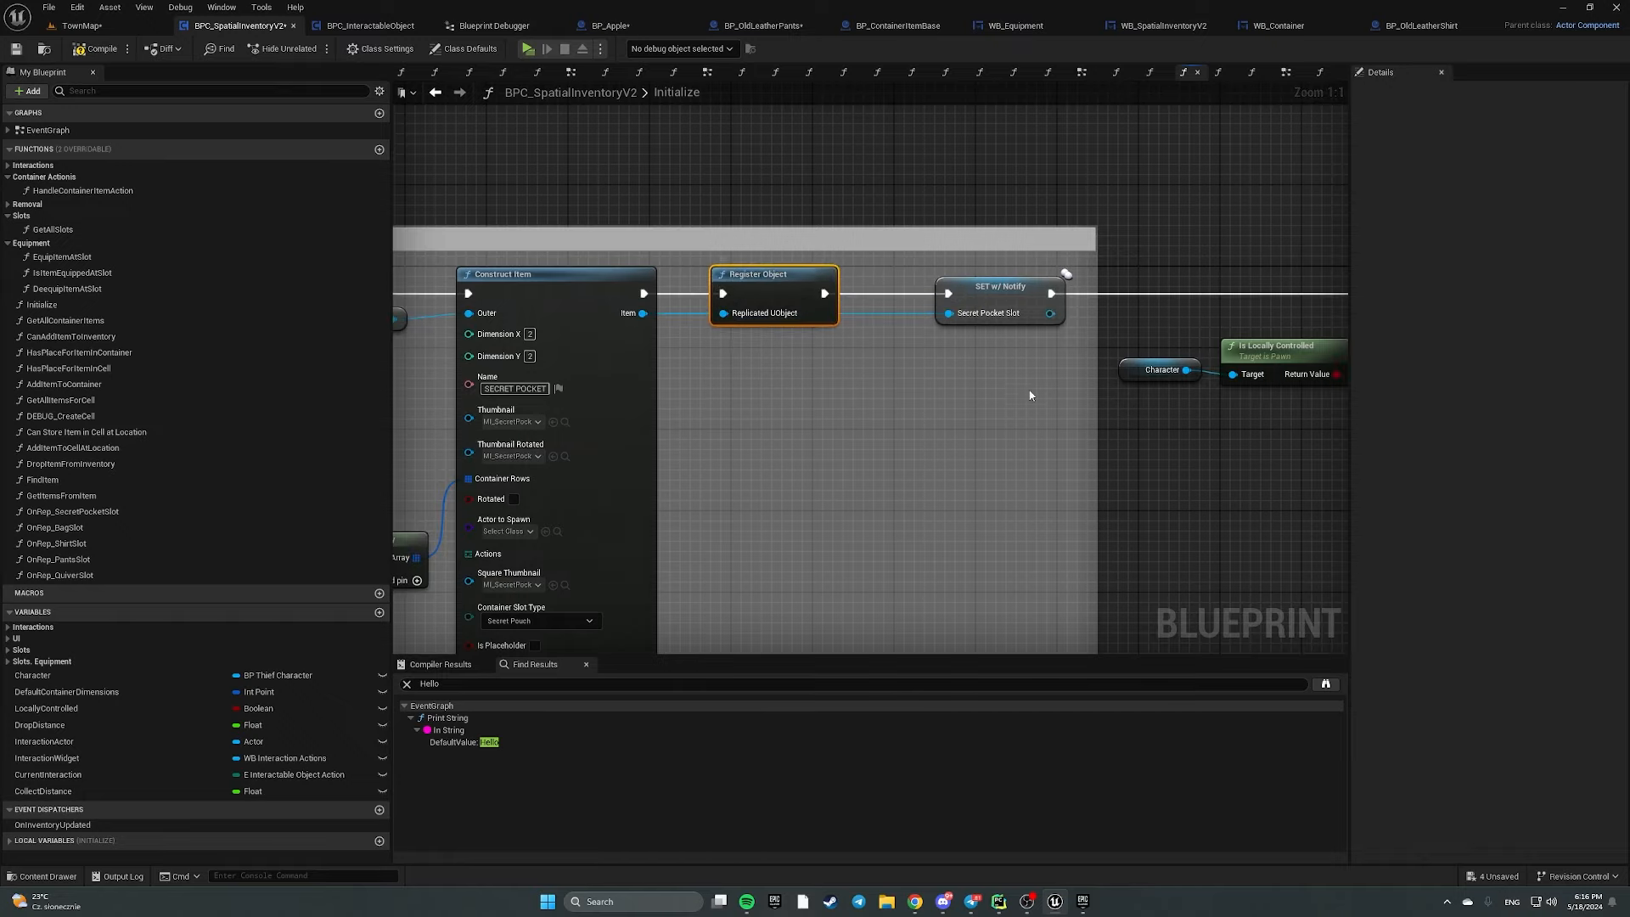
# Add a Register Object call for the first of the four bag cells and run it from the Sequence's Then 1 output
pyautogui.moveTo(1030, 394); pyautogui.dragTo(622, 374, button='right')
pyautogui.scroll(-3, 797, 320)
pyautogui.moveTo(430, 492); pyautogui.dragTo(1147, 155, button='right')
pyautogui.scroll(-2, 760, 369)
pyautogui.moveTo(549, 386); pyautogui.dragTo(1092, 412, button='right')
pyautogui.scroll(2, 1026, 356)
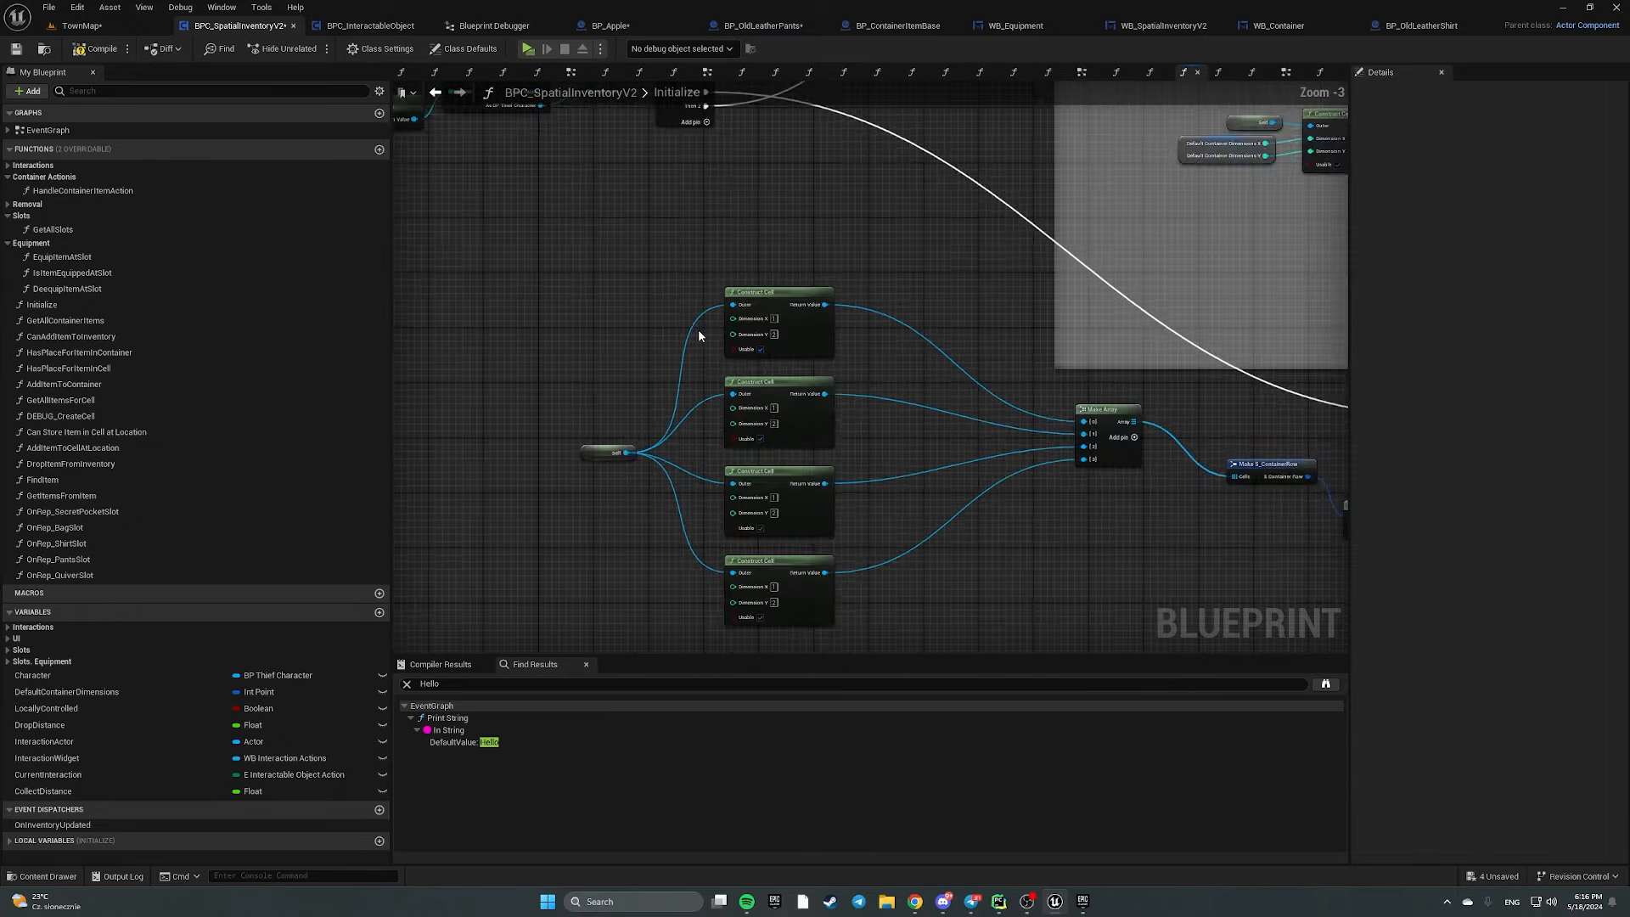
pyautogui.scroll(2, 700, 336)
pyautogui.moveTo(889, 328); pyautogui.dragTo(809, 438, button='right')
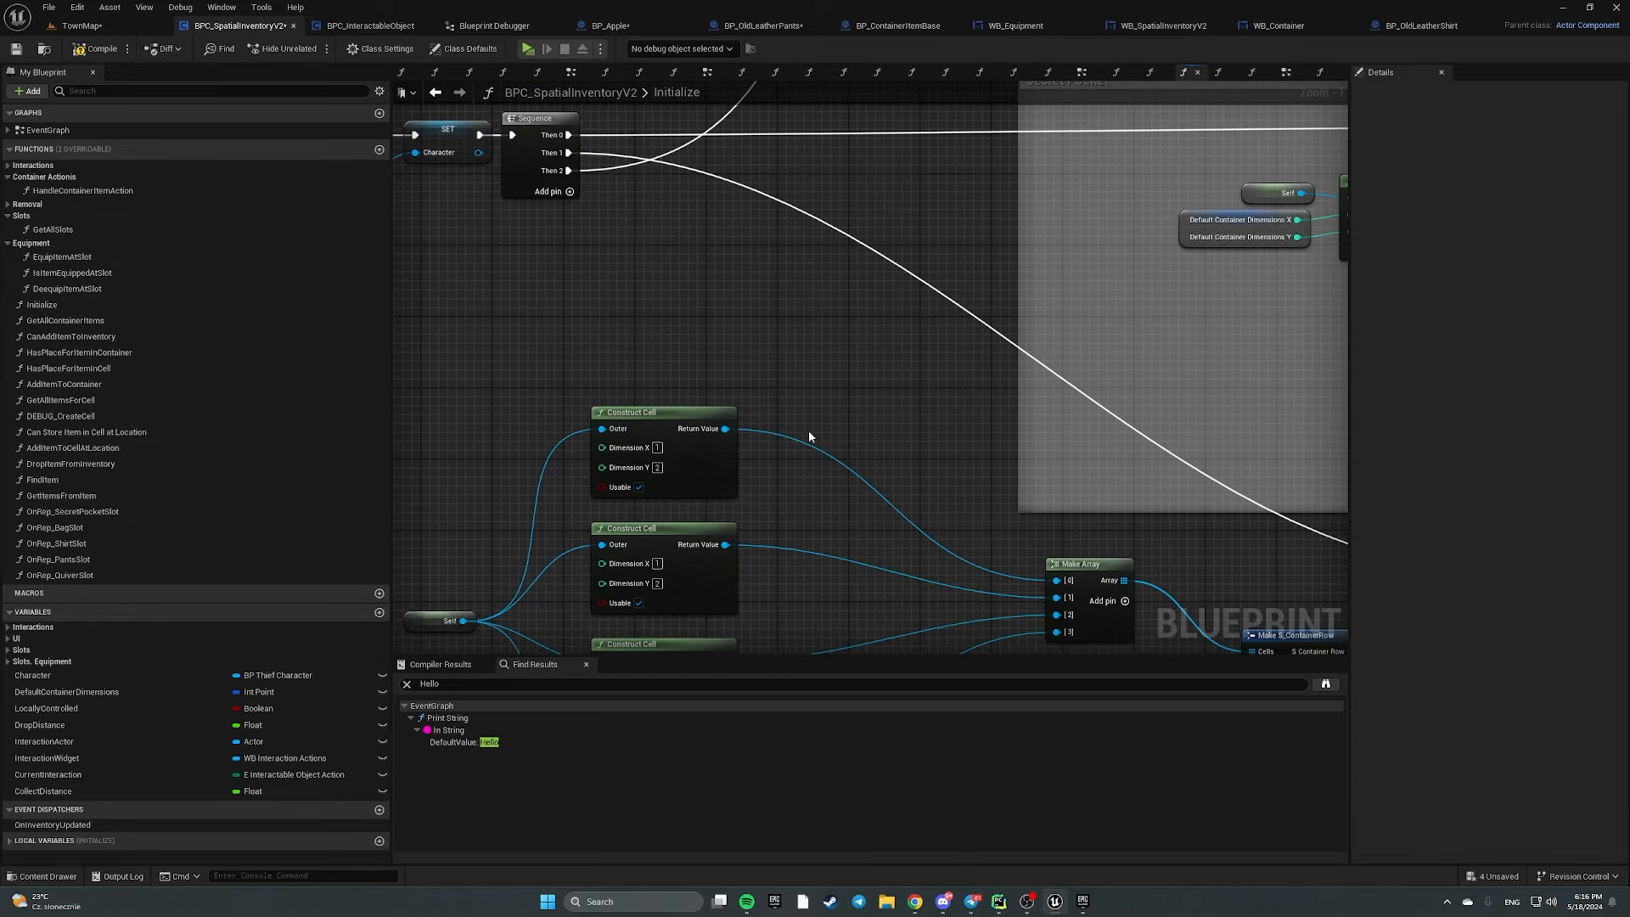
pyautogui.hotkey('ctrl', 'v')
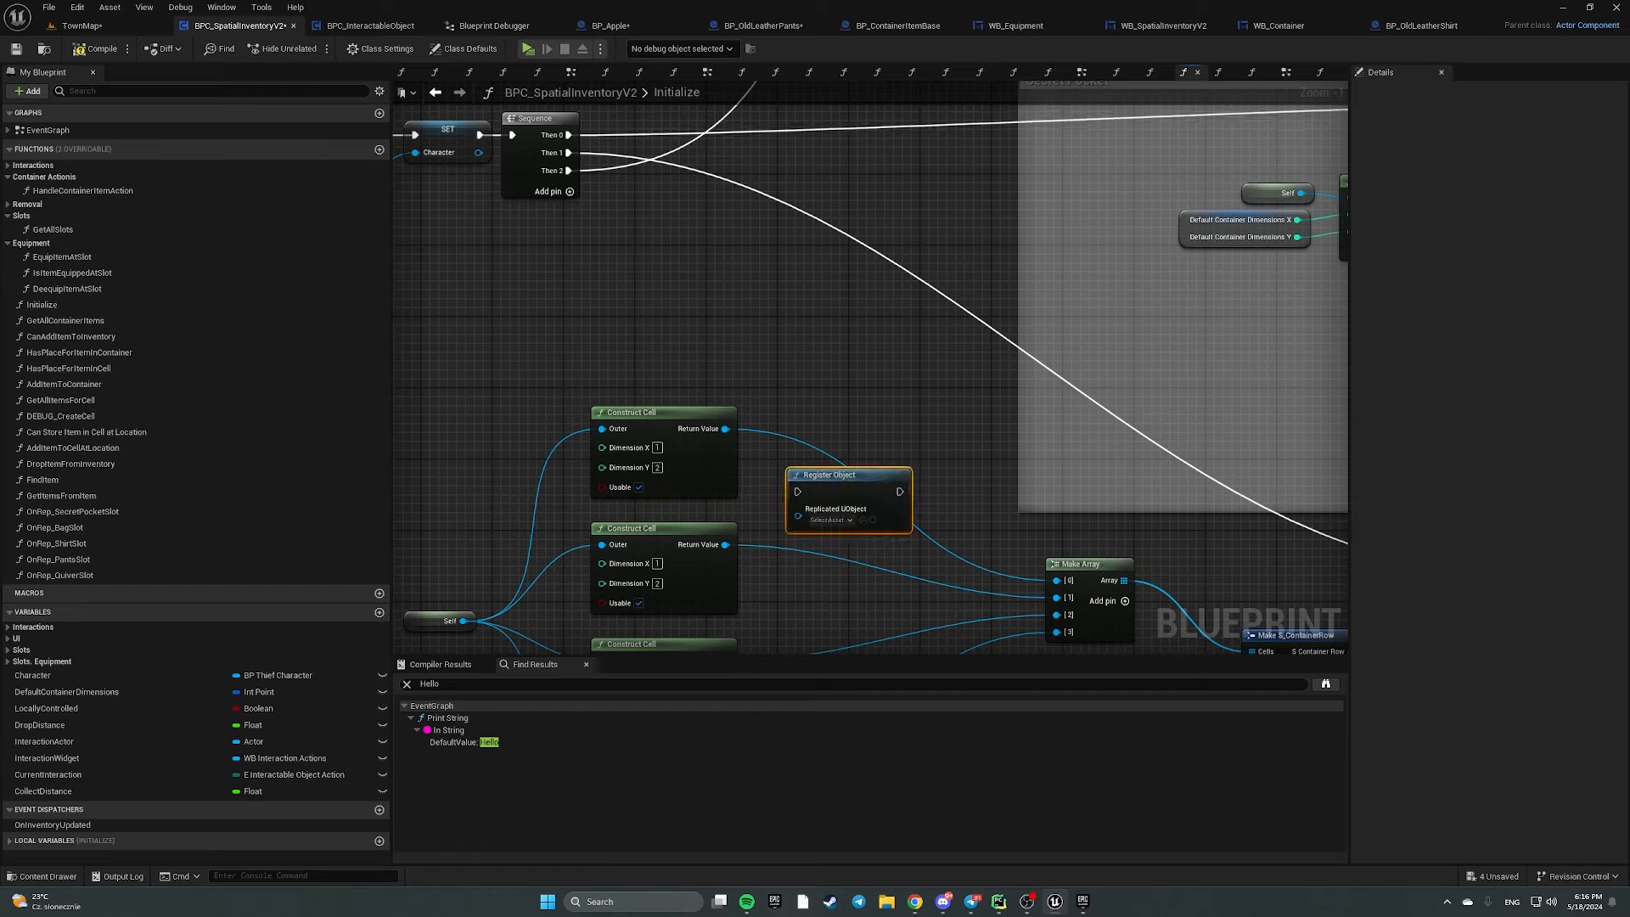
pyautogui.moveTo(850, 481); pyautogui.dragTo(821, 404)
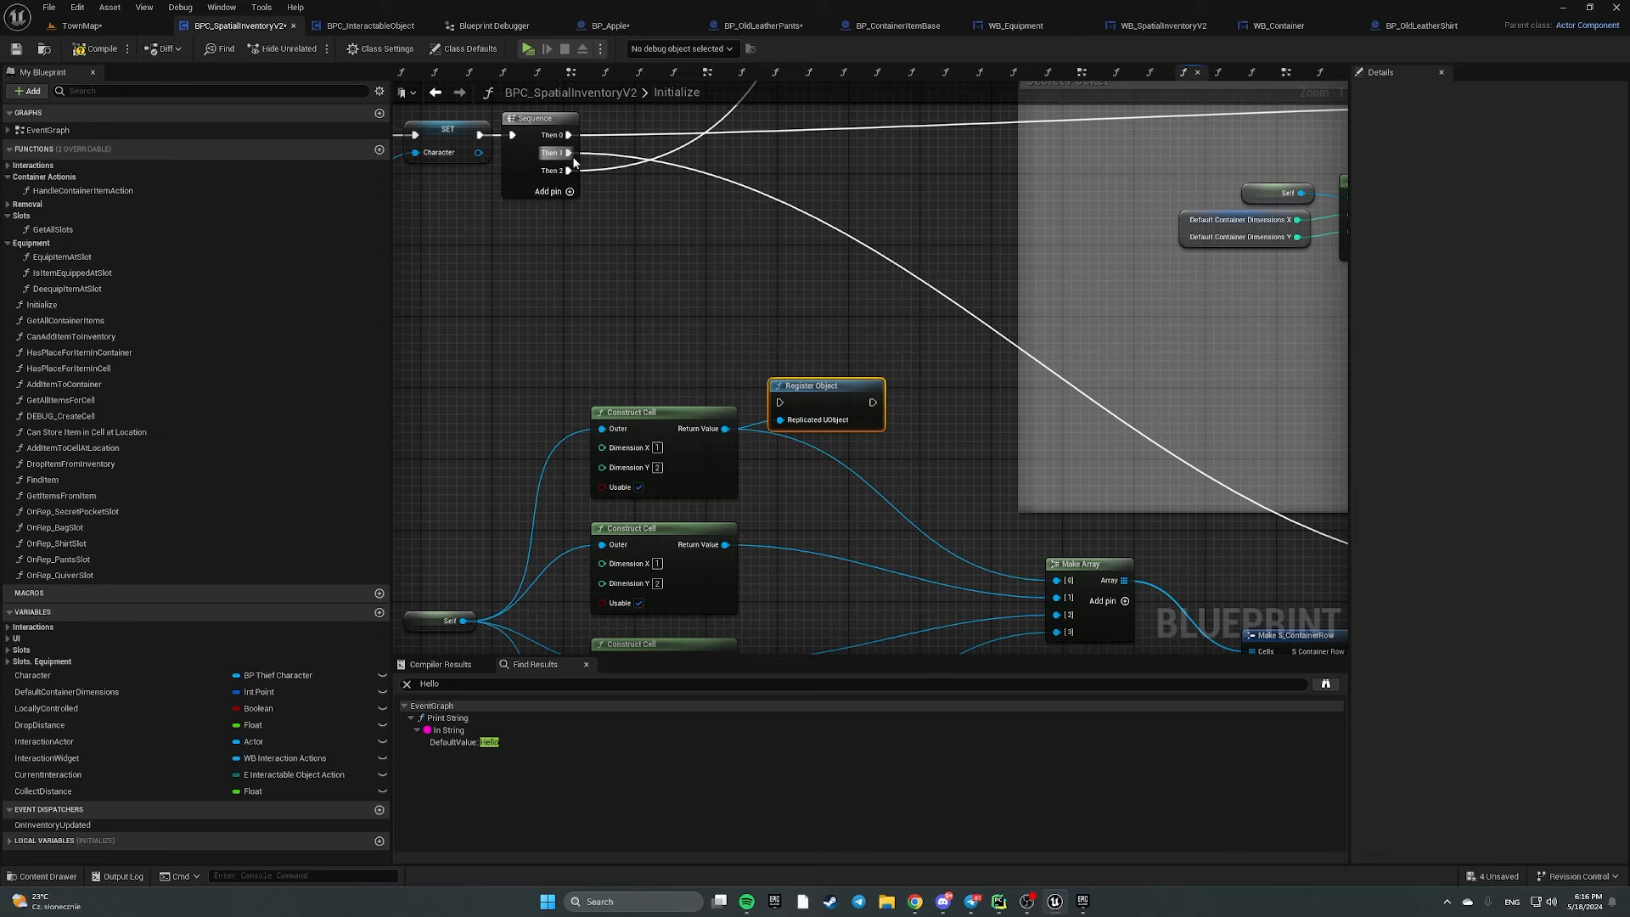
pyautogui.moveTo(572, 155); pyautogui.dragTo(780, 405)
pyautogui.moveTo(821, 393); pyautogui.dragTo(837, 399)
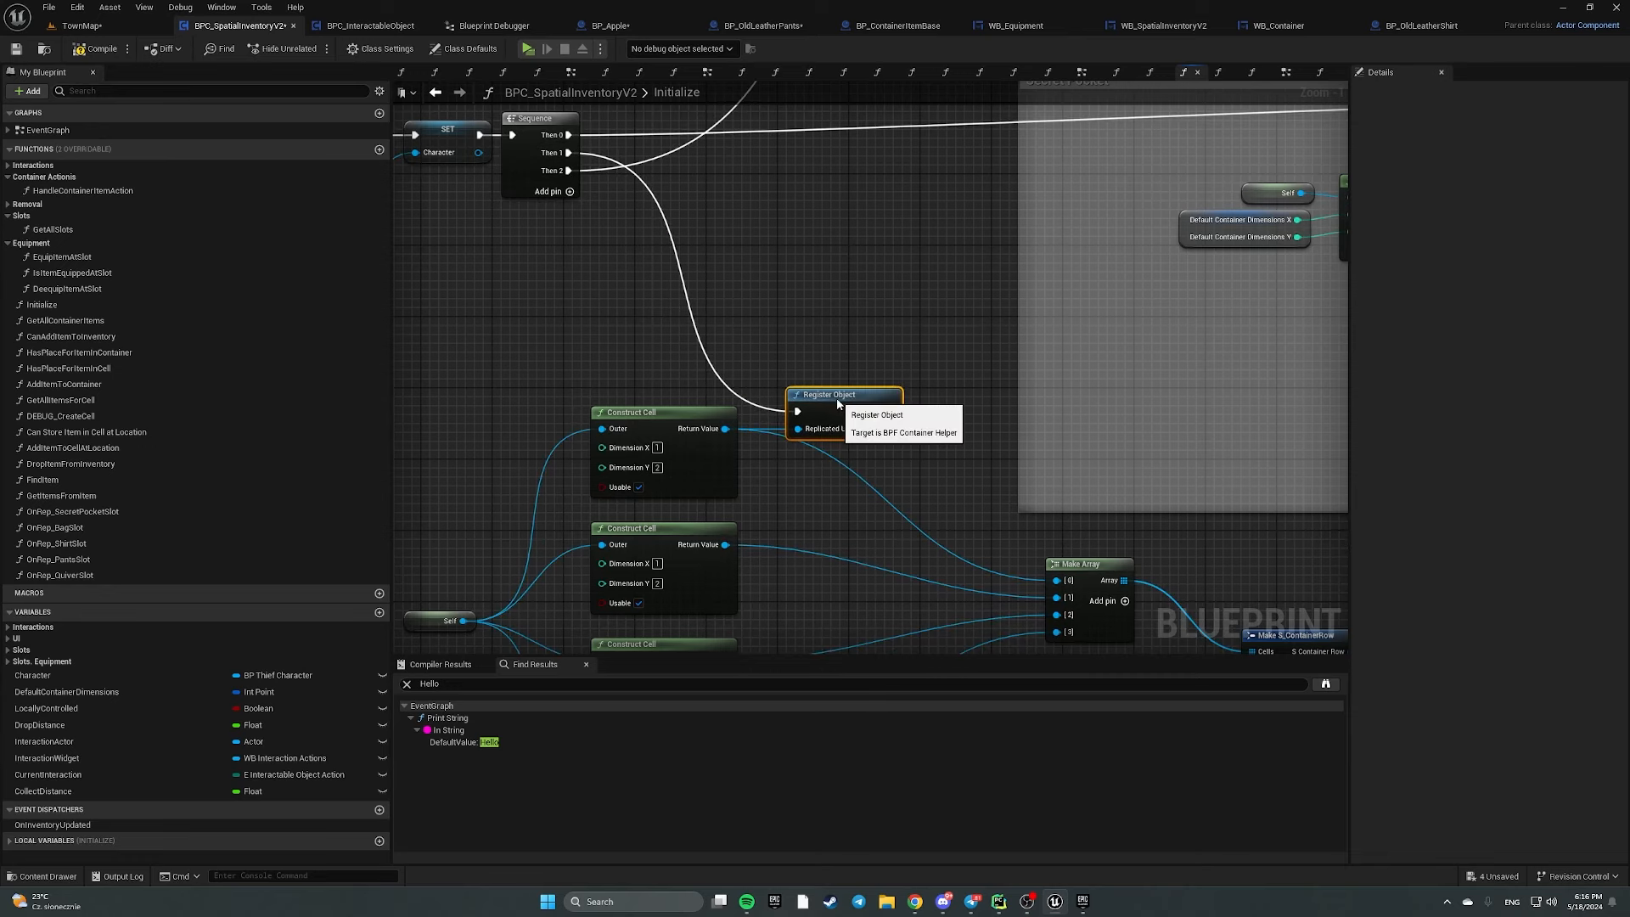
# Add Register Object calls for the remaining bag cells and chain them after the first one
pyautogui.moveTo(837, 403); pyautogui.dragTo(608, 245, button='right')
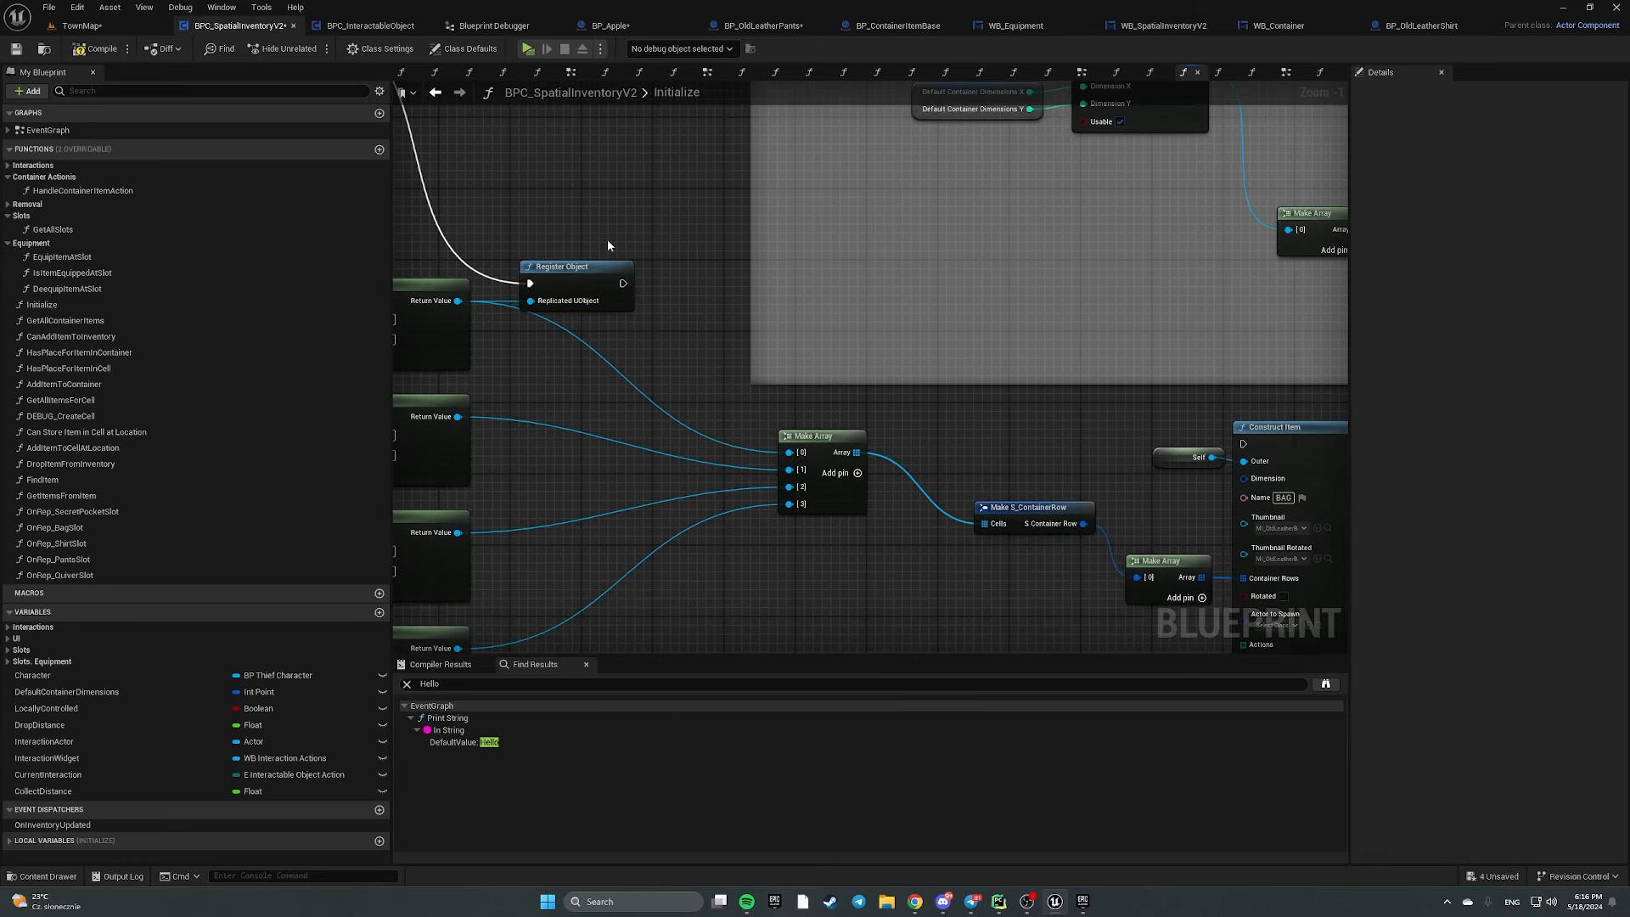
pyautogui.hotkey('ctrl', 'v')
pyautogui.moveTo(673, 345); pyautogui.dragTo(572, 407)
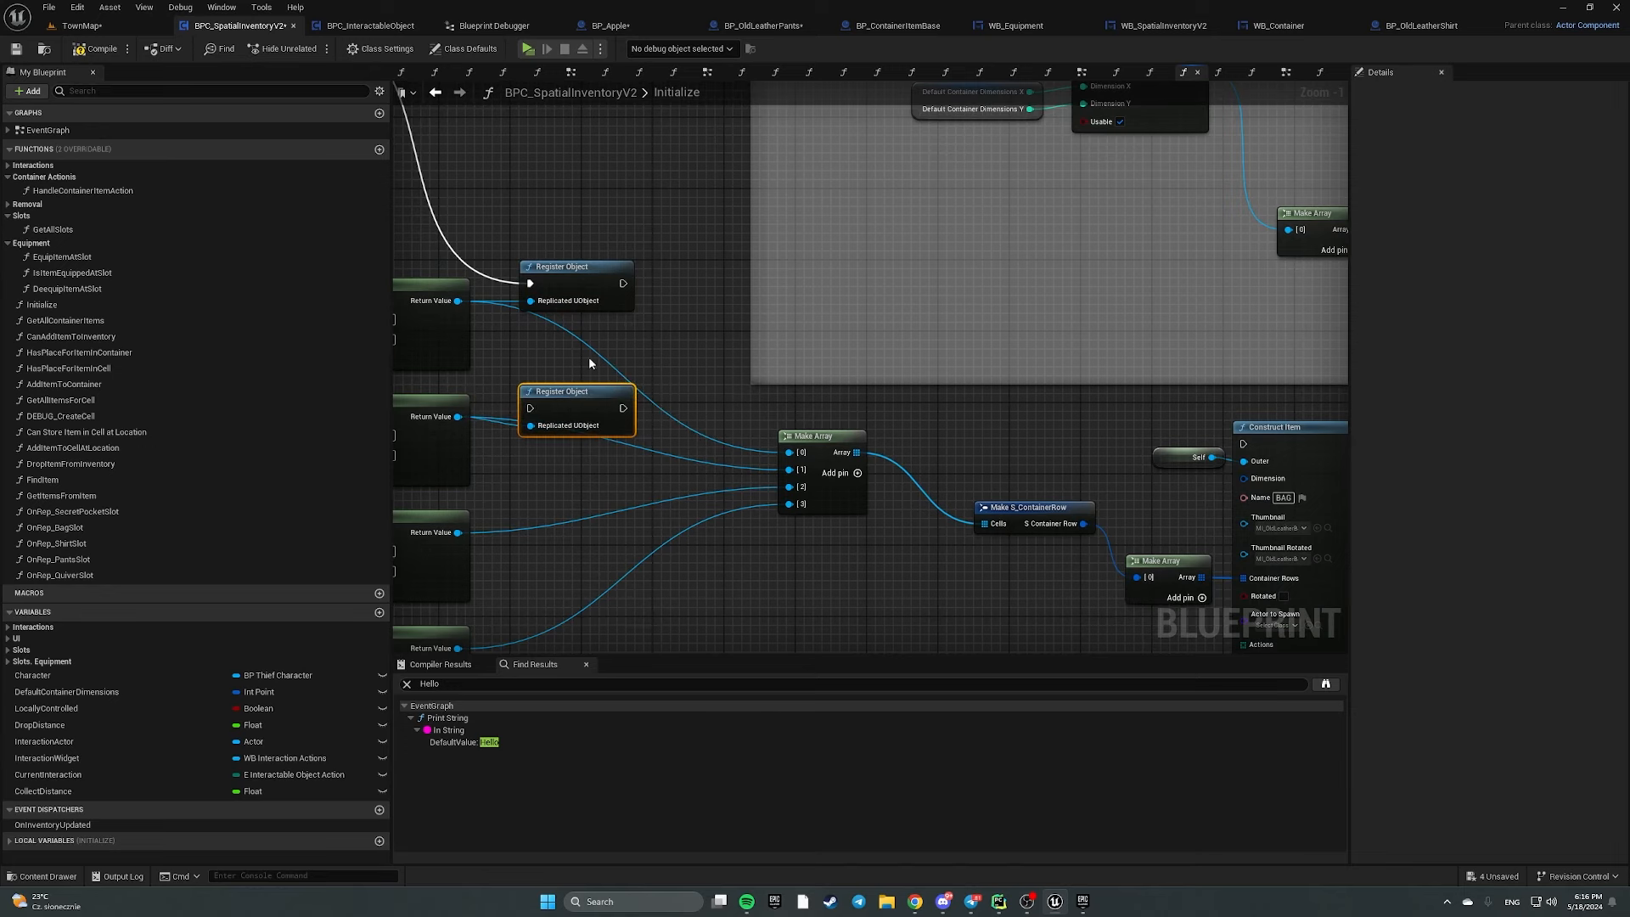
pyautogui.moveTo(623, 283); pyautogui.dragTo(533, 409)
pyautogui.moveTo(565, 384); pyautogui.dragTo(660, 281, button='right')
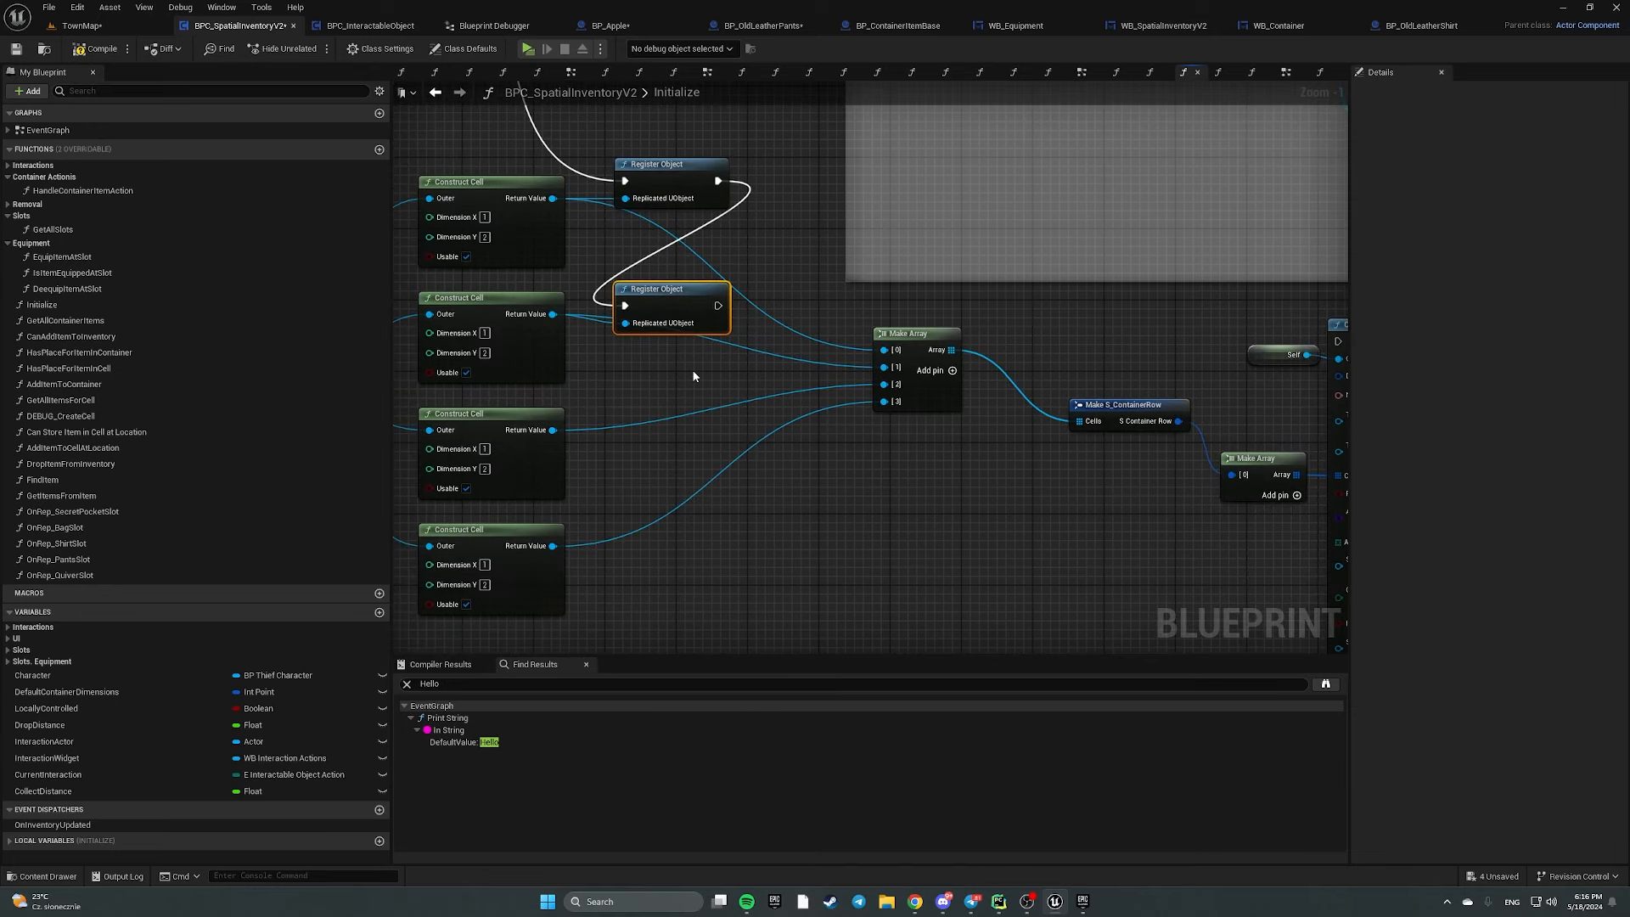
pyautogui.hotkey('ctrl', 'v')
pyautogui.moveTo(746, 426); pyautogui.dragTo(651, 409)
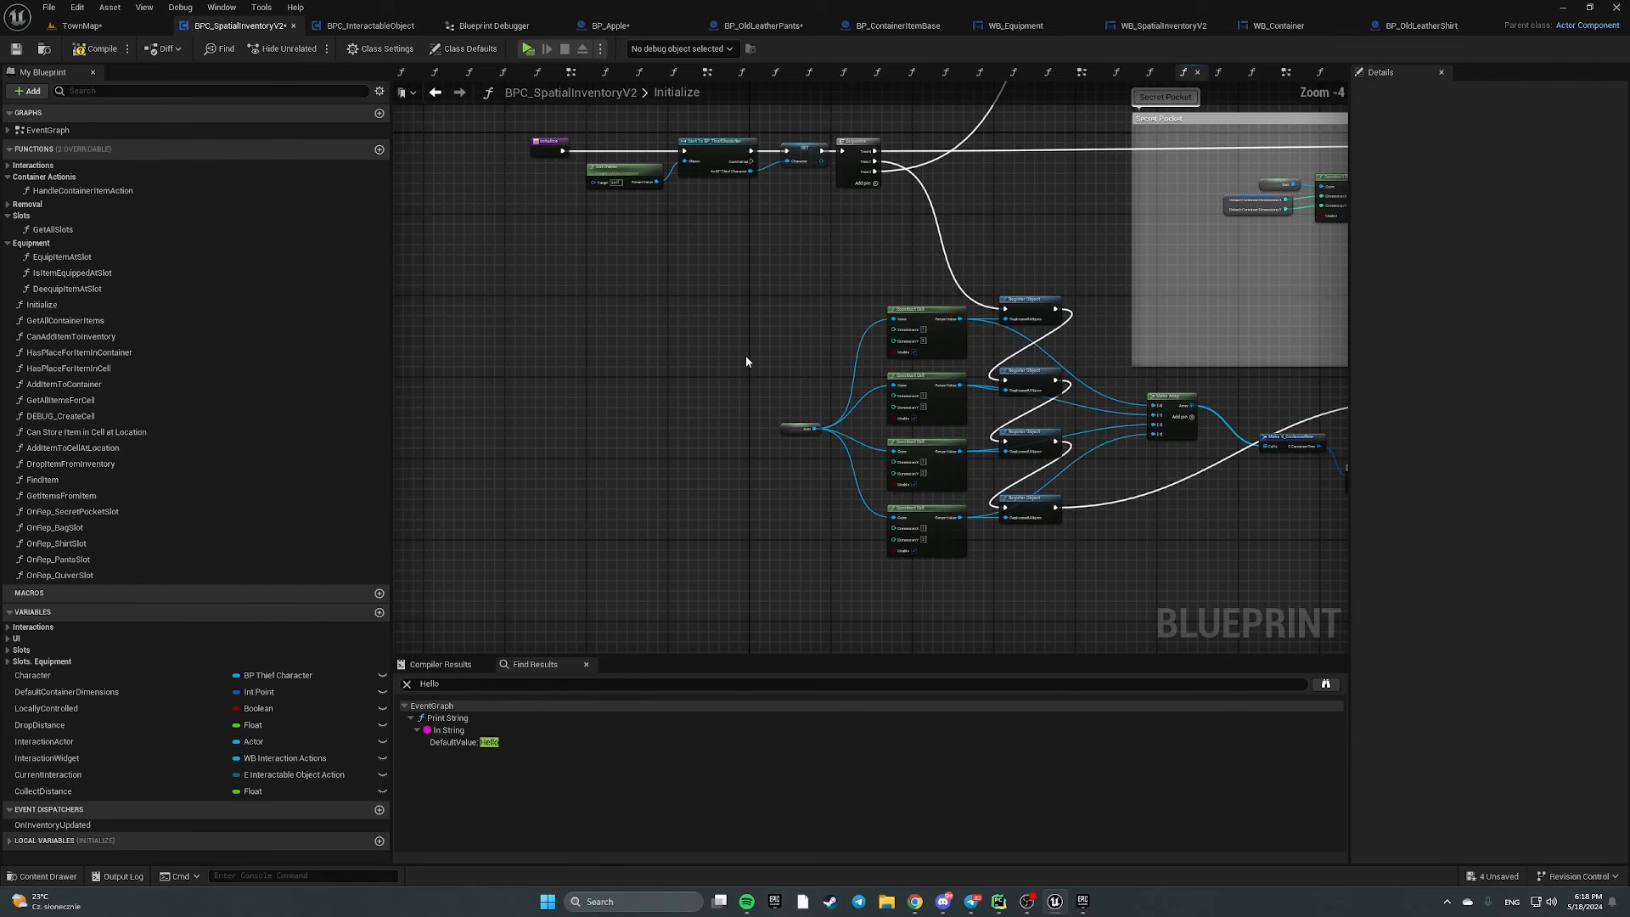
# Compile and save BPC_SpatialInventoryV2, and return to the TownMap level
pyautogui.scroll(1, 745, 361)
pyautogui.moveTo(913, 337); pyautogui.dragTo(813, 469, button='right')
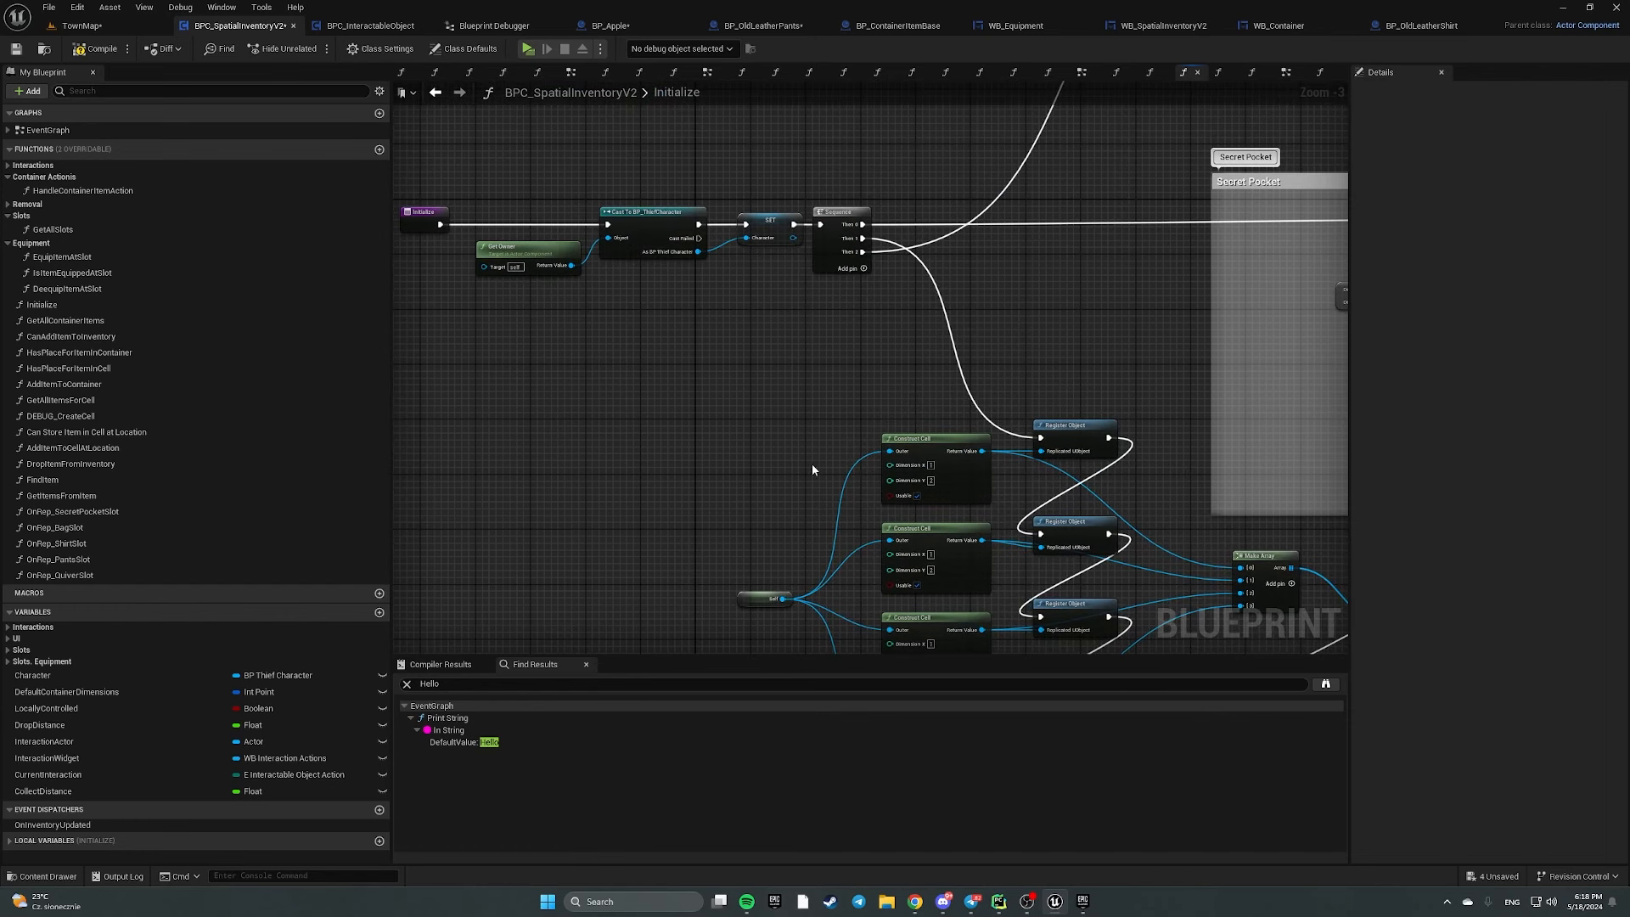
pyautogui.moveTo(726, 396); pyautogui.dragTo(571, 396, button='right')
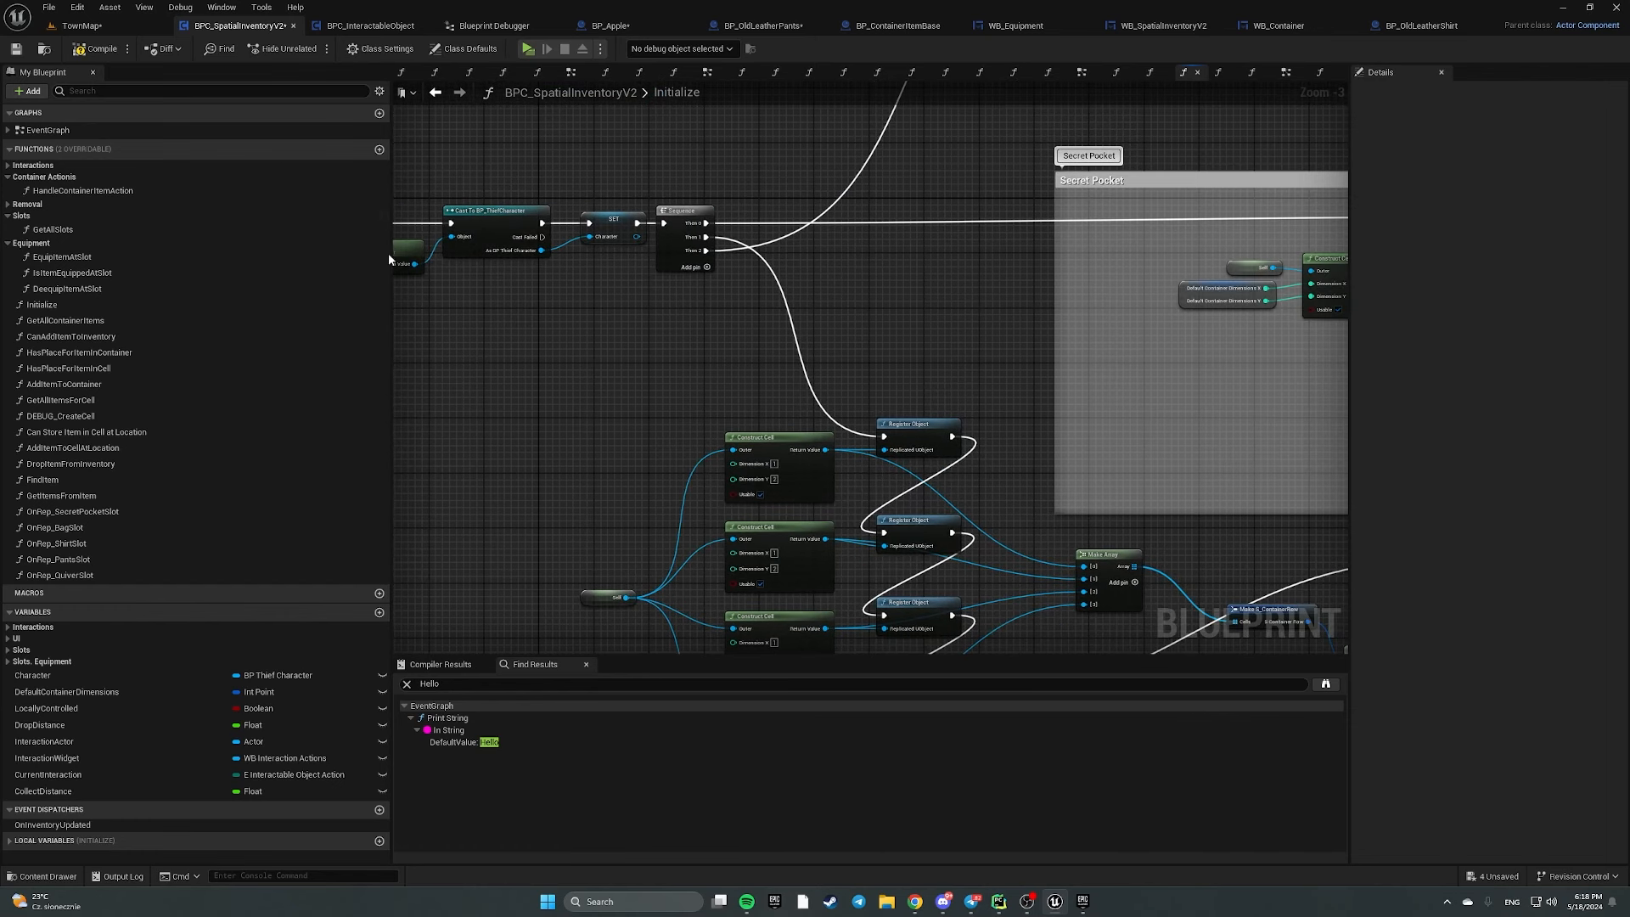
pyautogui.click(90, 47)
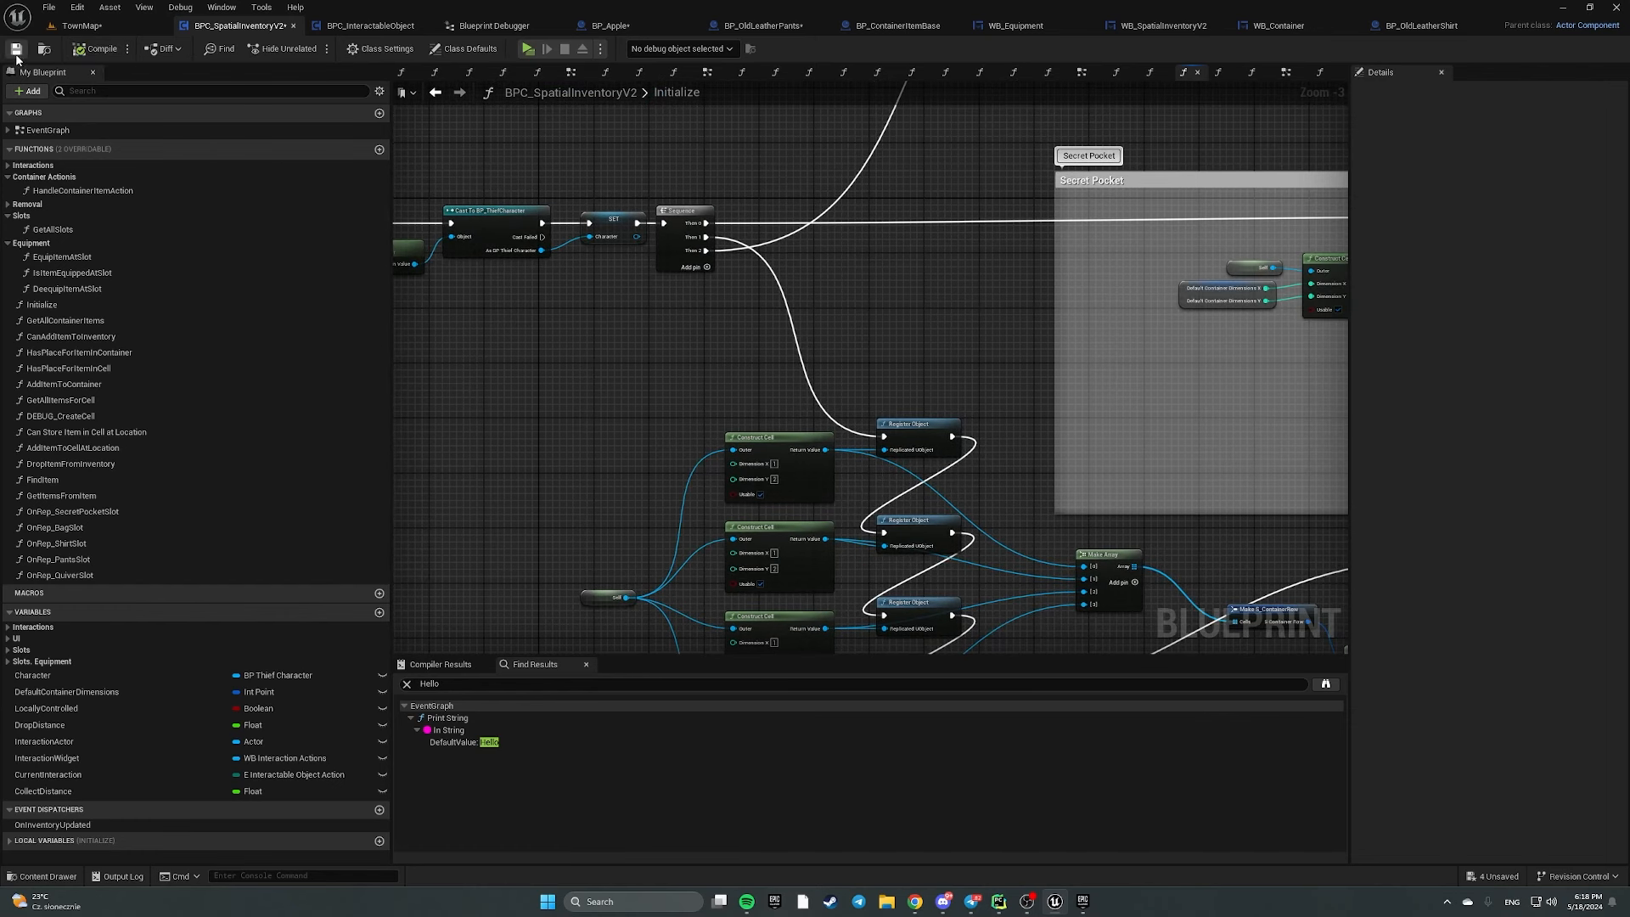
pyautogui.click(82, 26)
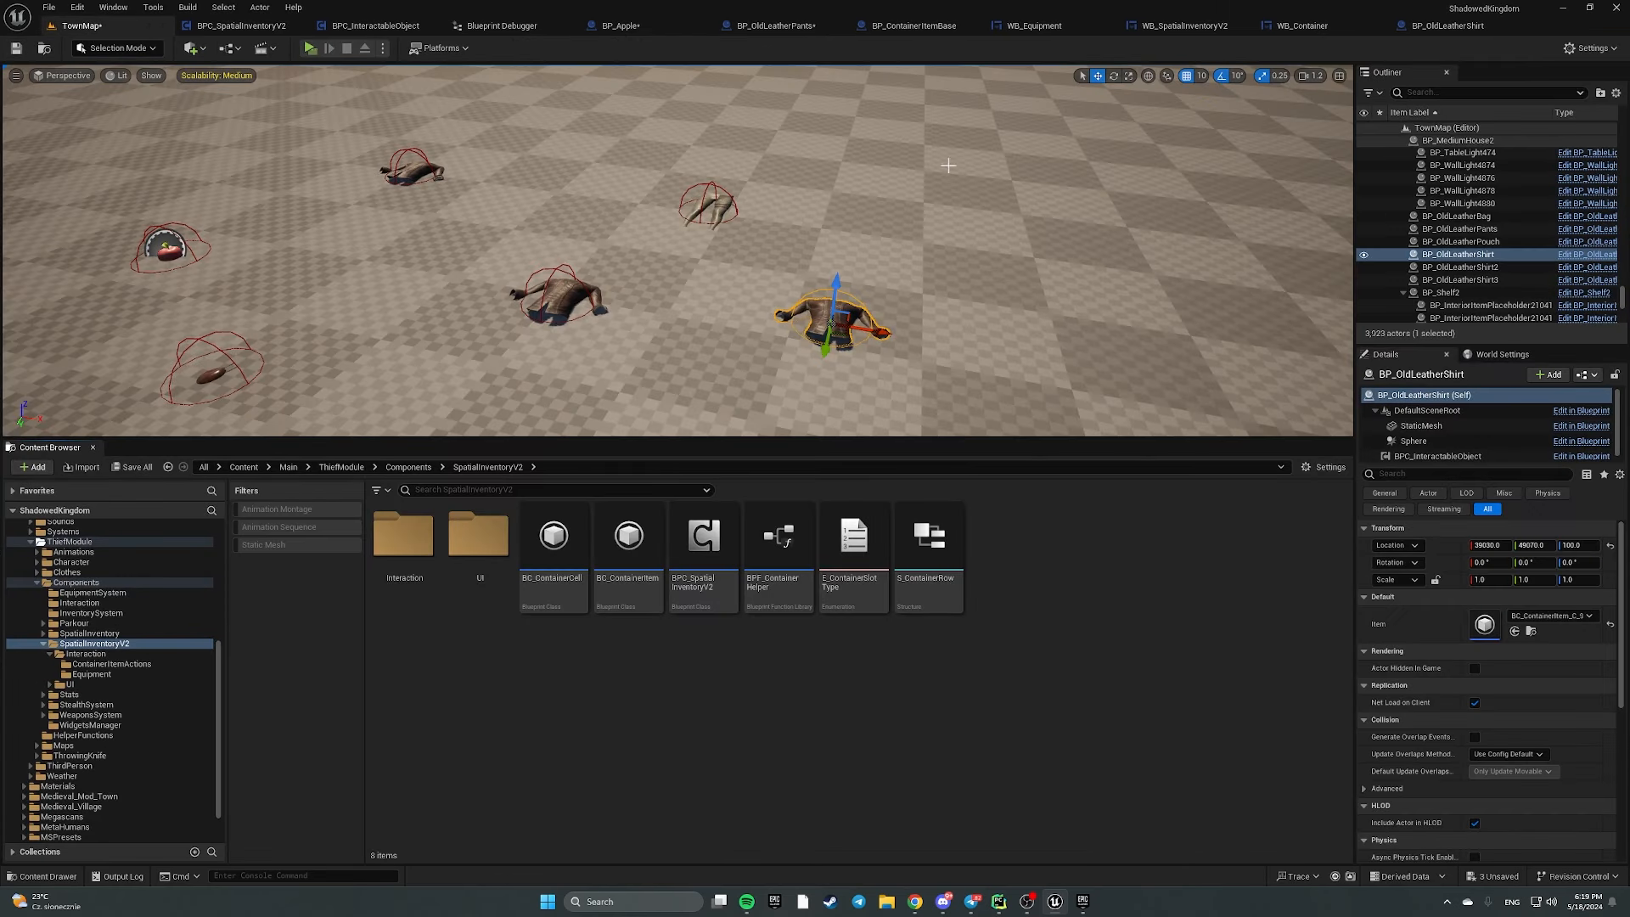
# Check which leather shirt, pants and bag actors are placed in the level by selecting them one by one
pyautogui.click(545, 292)
pyautogui.click(836, 327)
pyautogui.click(717, 212)
pyautogui.click(425, 168)
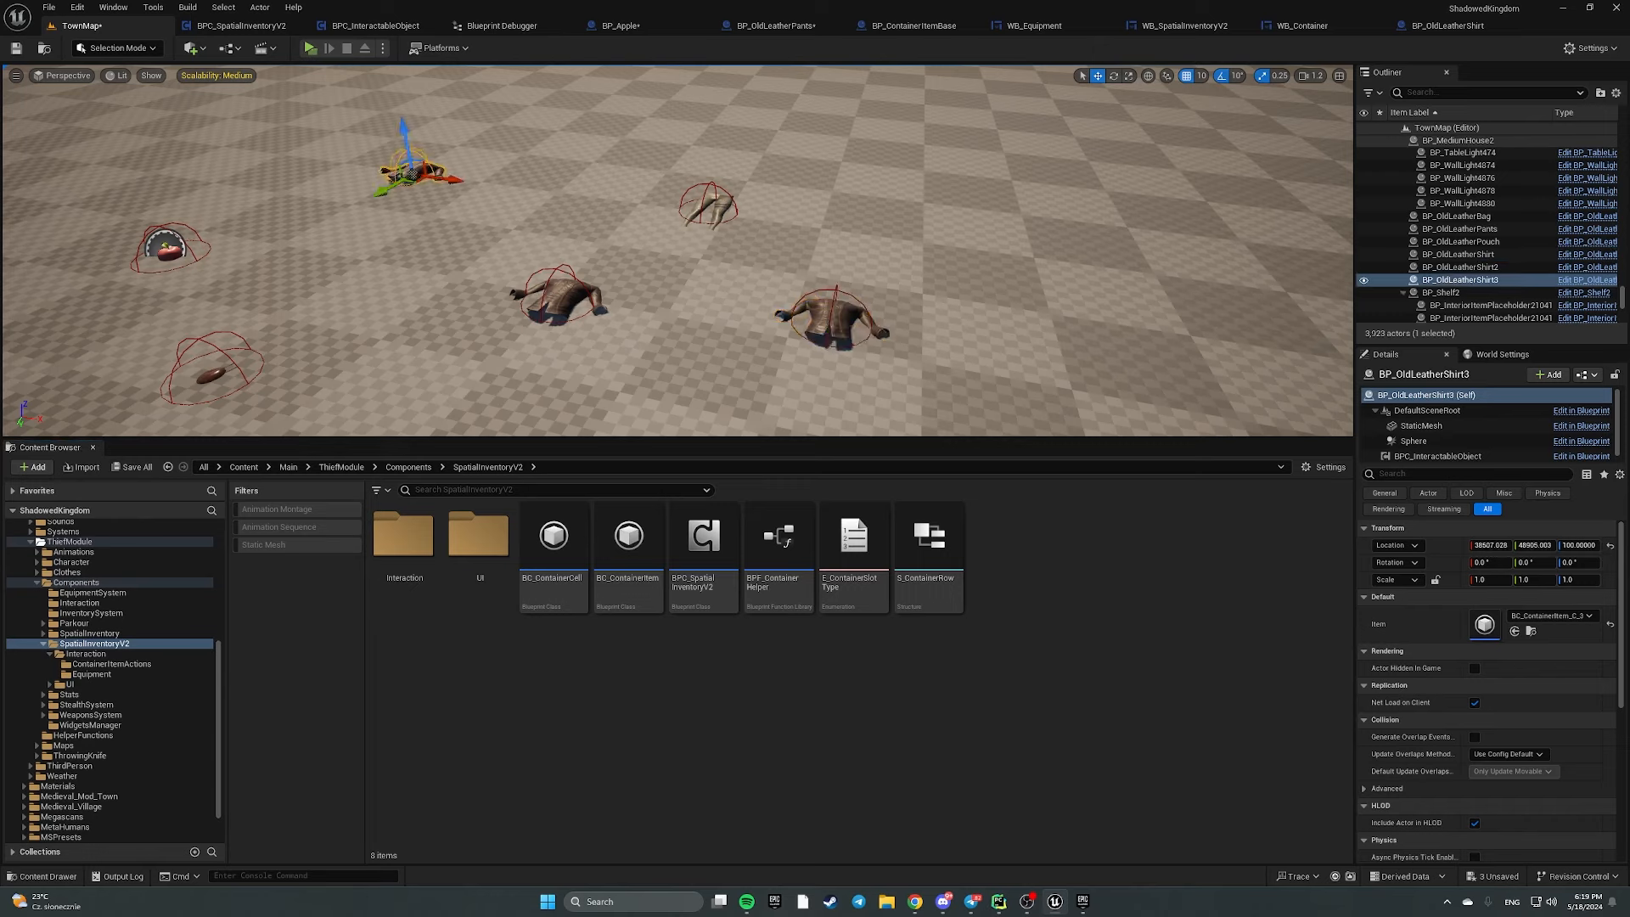
pyautogui.click(211, 374)
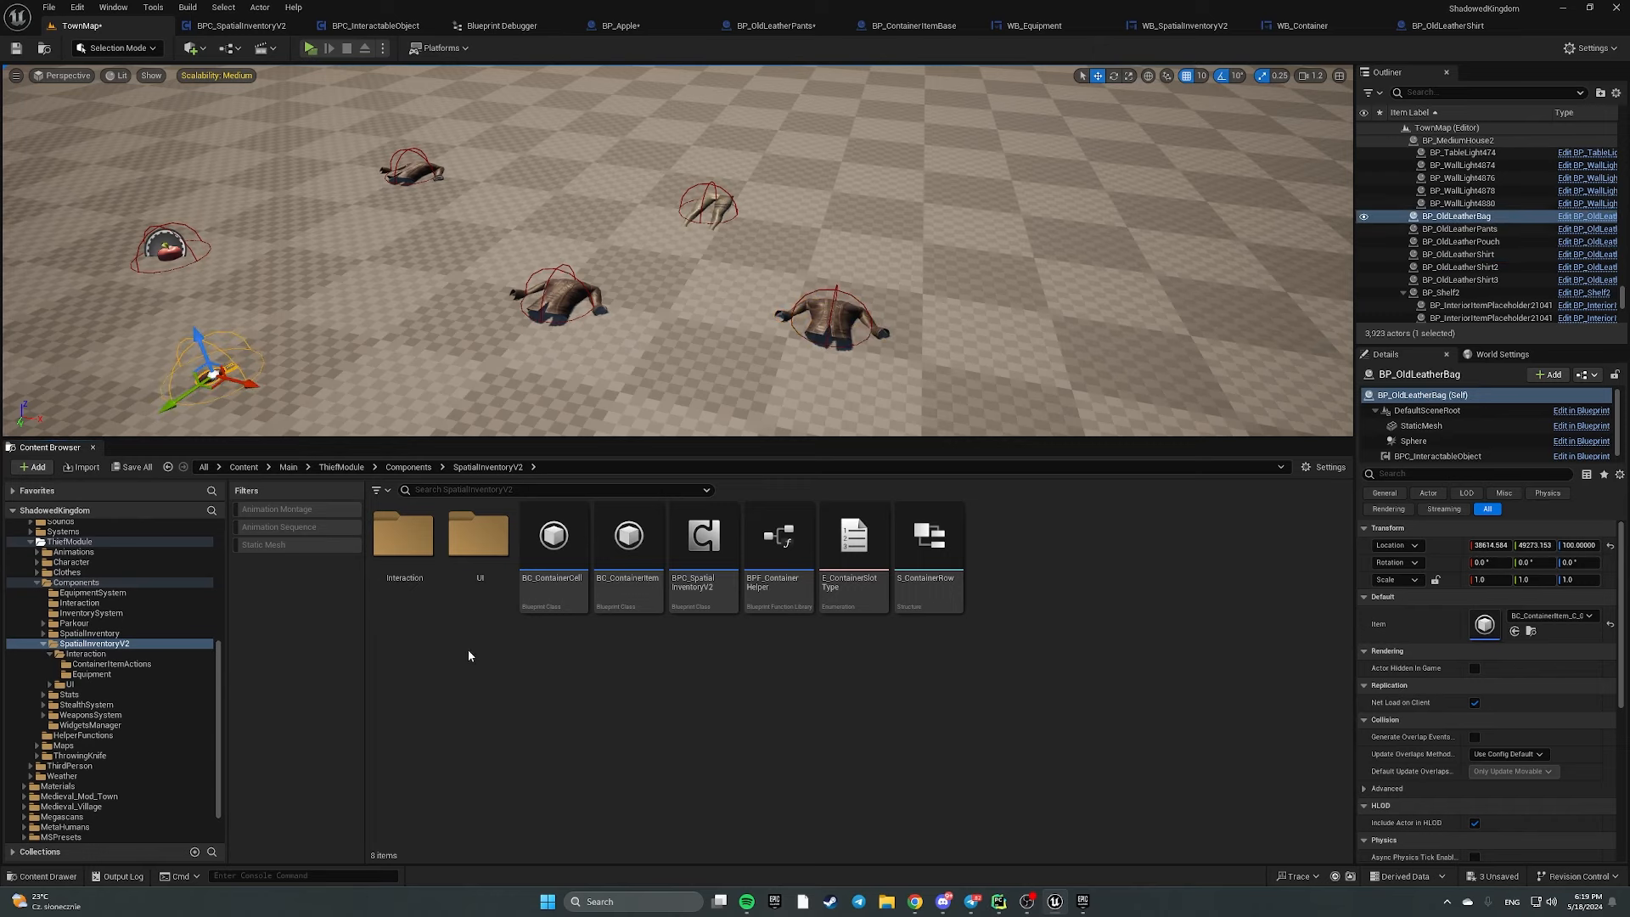
# Open the BP_OldLeatherBag blueprint from the Interaction/Equipment folder
pyautogui.click(403, 543)
pyautogui.doubleClick(412, 552)
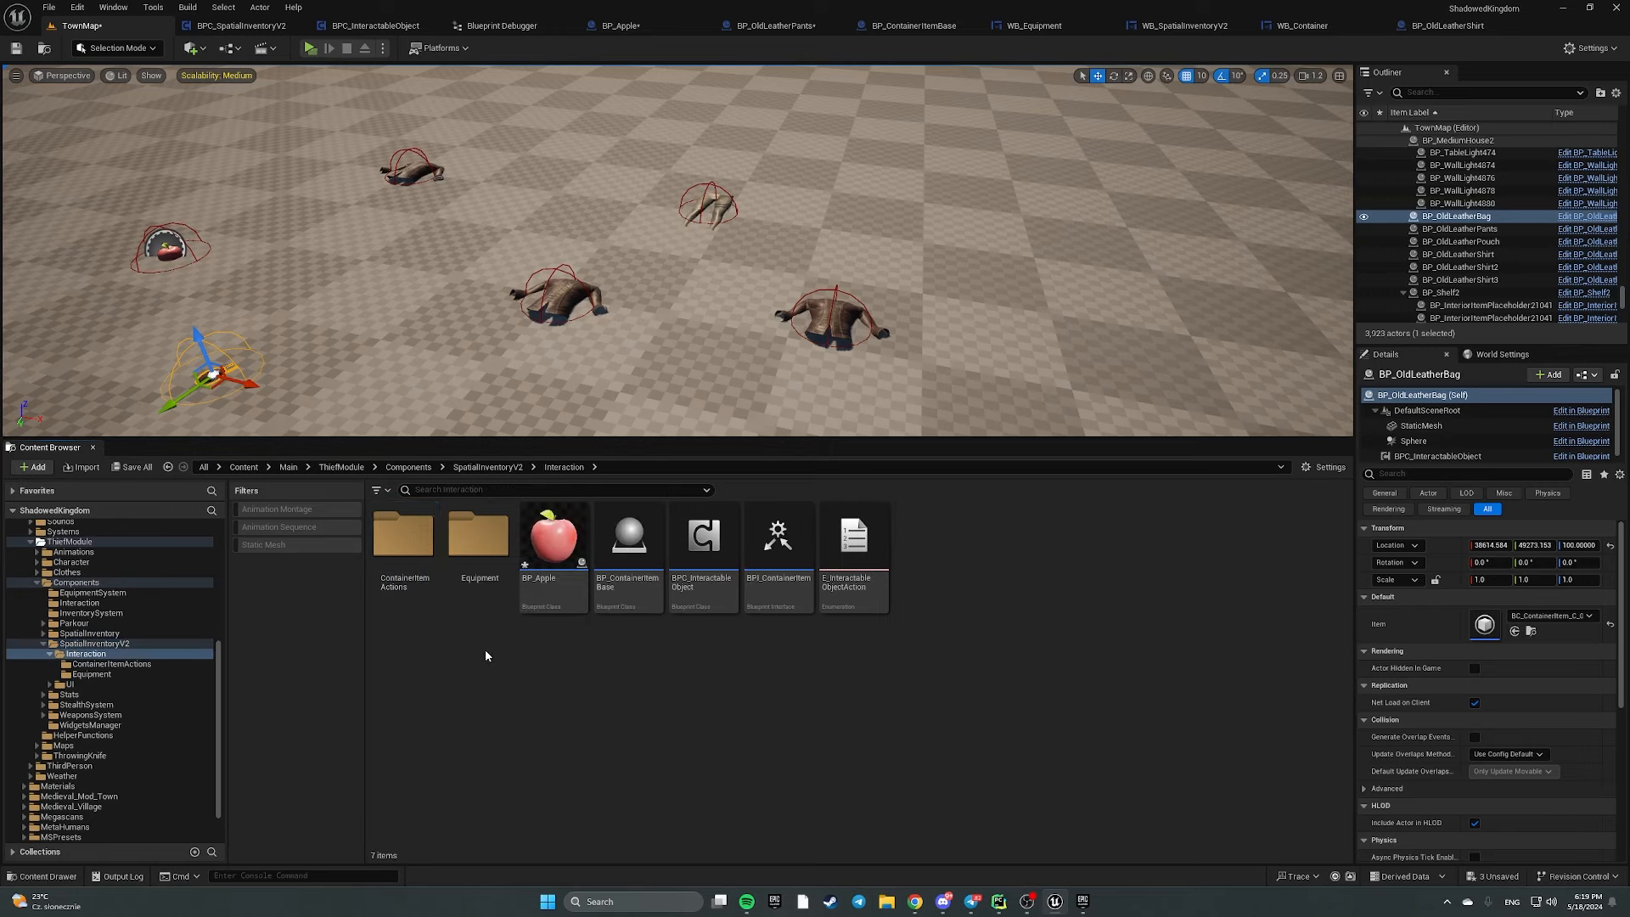
pyautogui.click(480, 544)
pyautogui.click(403, 556)
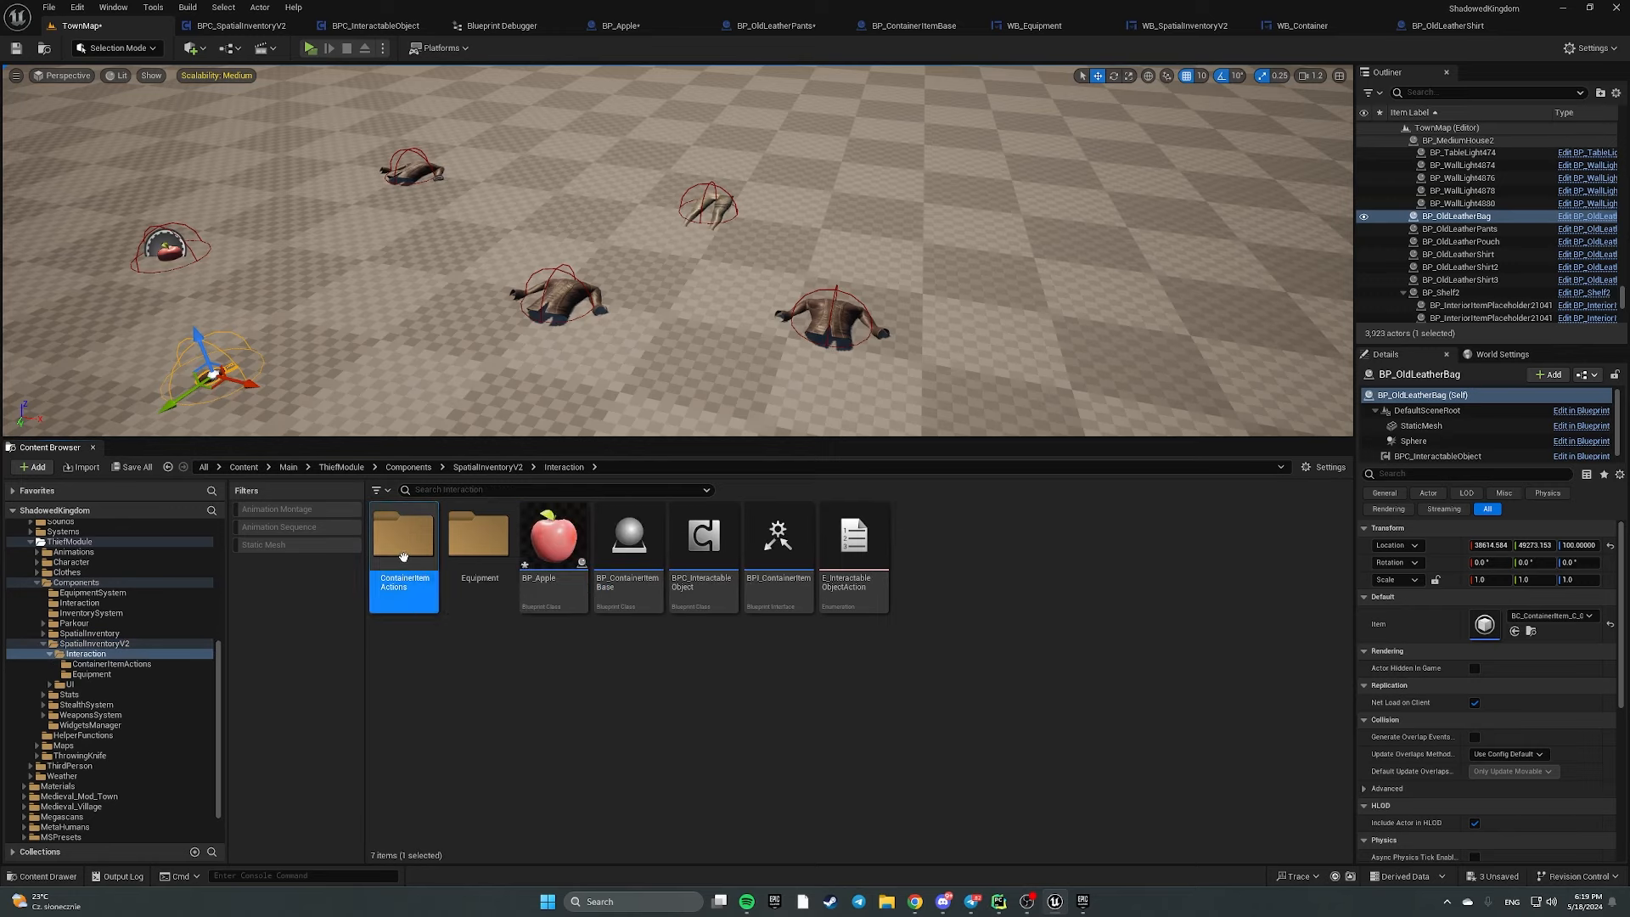
pyautogui.click(629, 543)
pyautogui.click(854, 824)
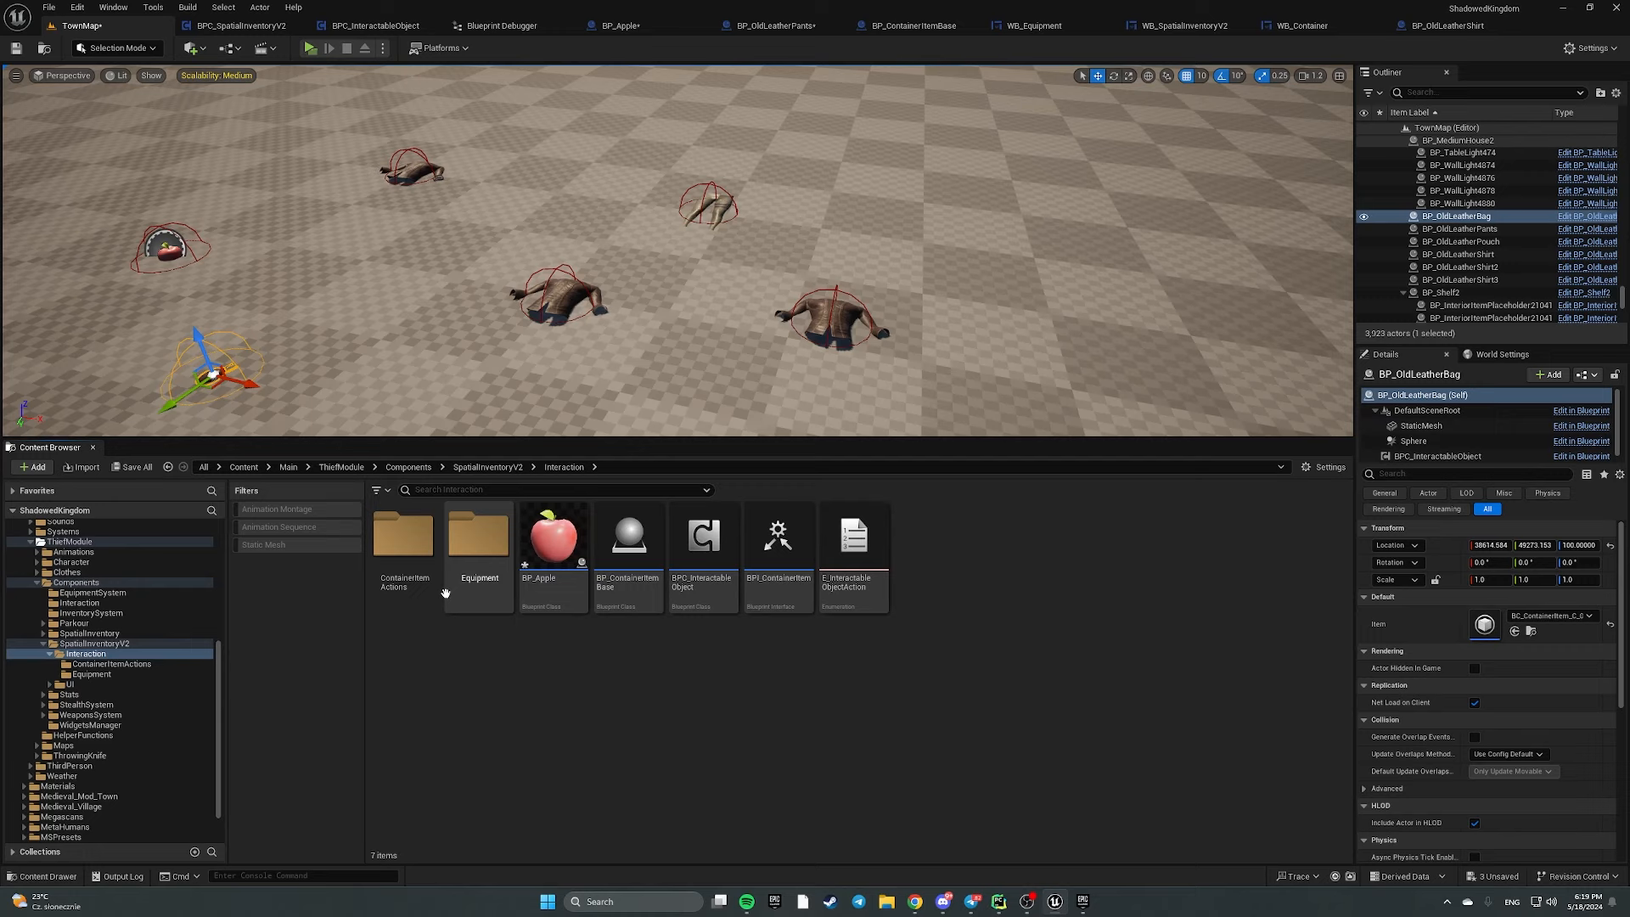
pyautogui.click(480, 552)
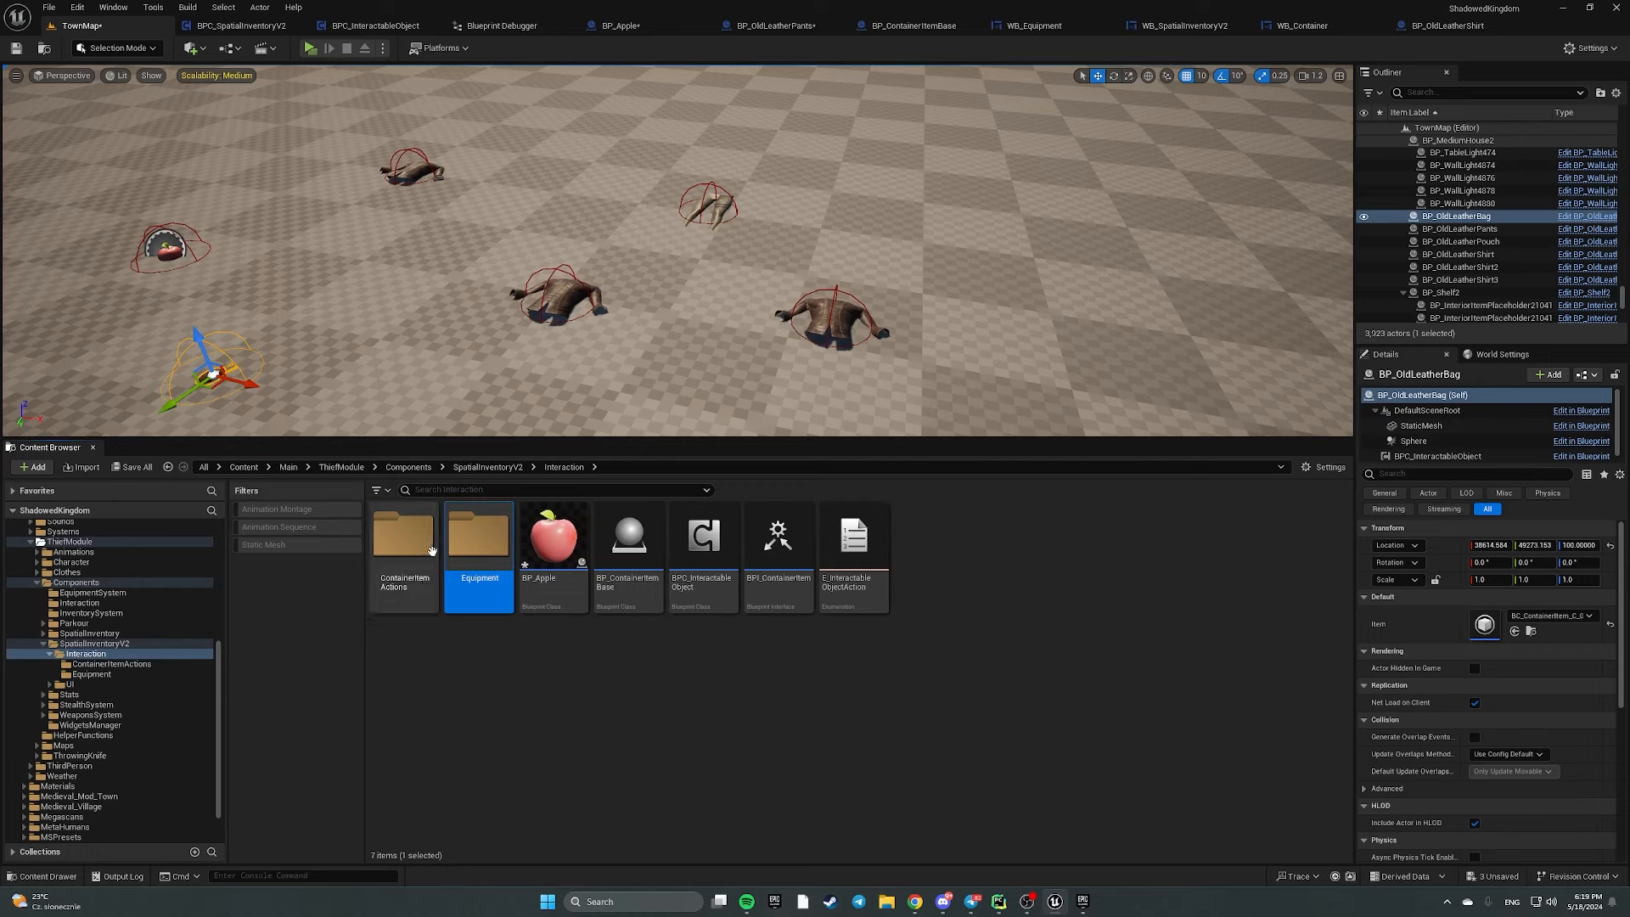
pyautogui.doubleClick(480, 535)
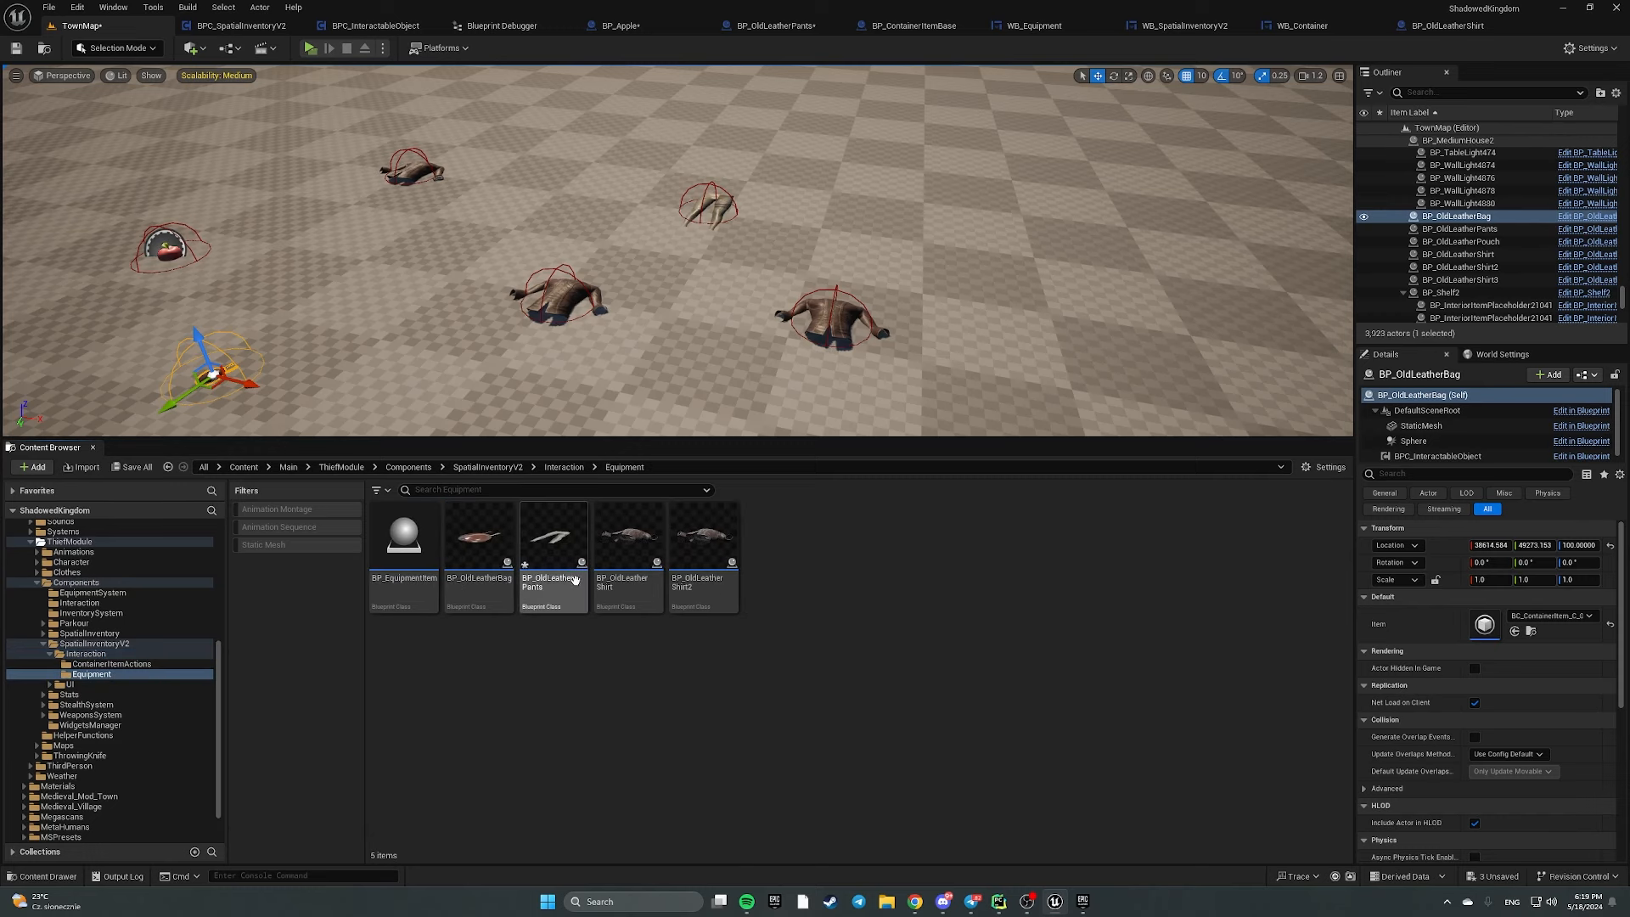
pyautogui.doubleClick(465, 543)
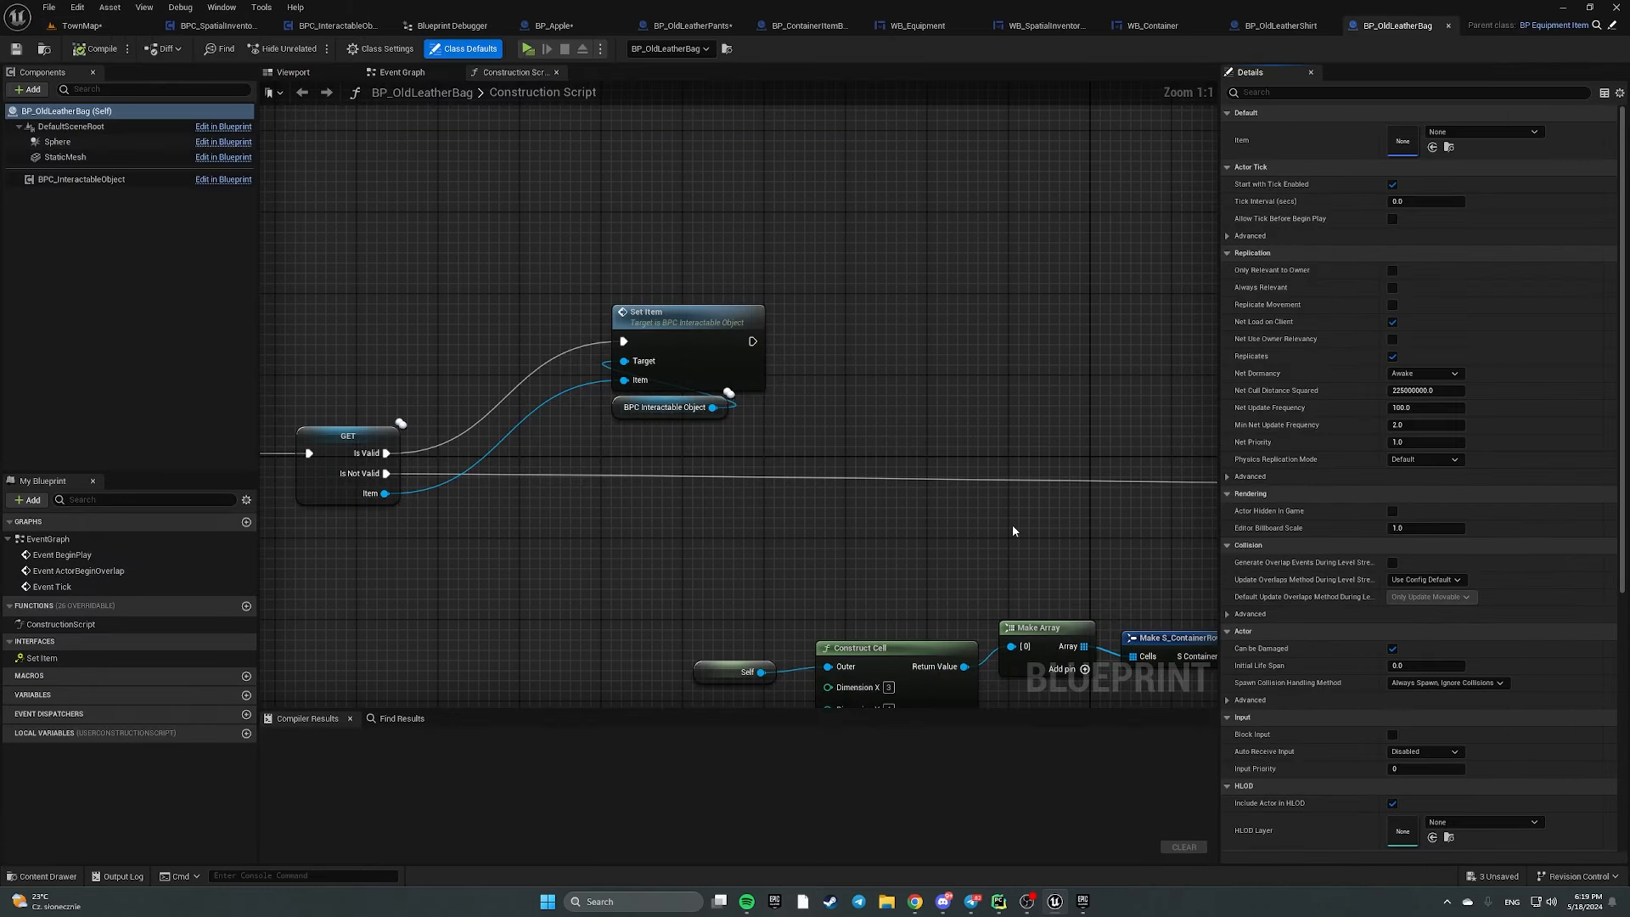
# Try to insert a Register Object call for the constructed cell between the Get's Is Not Valid output and Construct Item in BP_OldLeatherBag's construction script
pyautogui.moveTo(816, 405); pyautogui.dragTo(1072, 362, button='right')
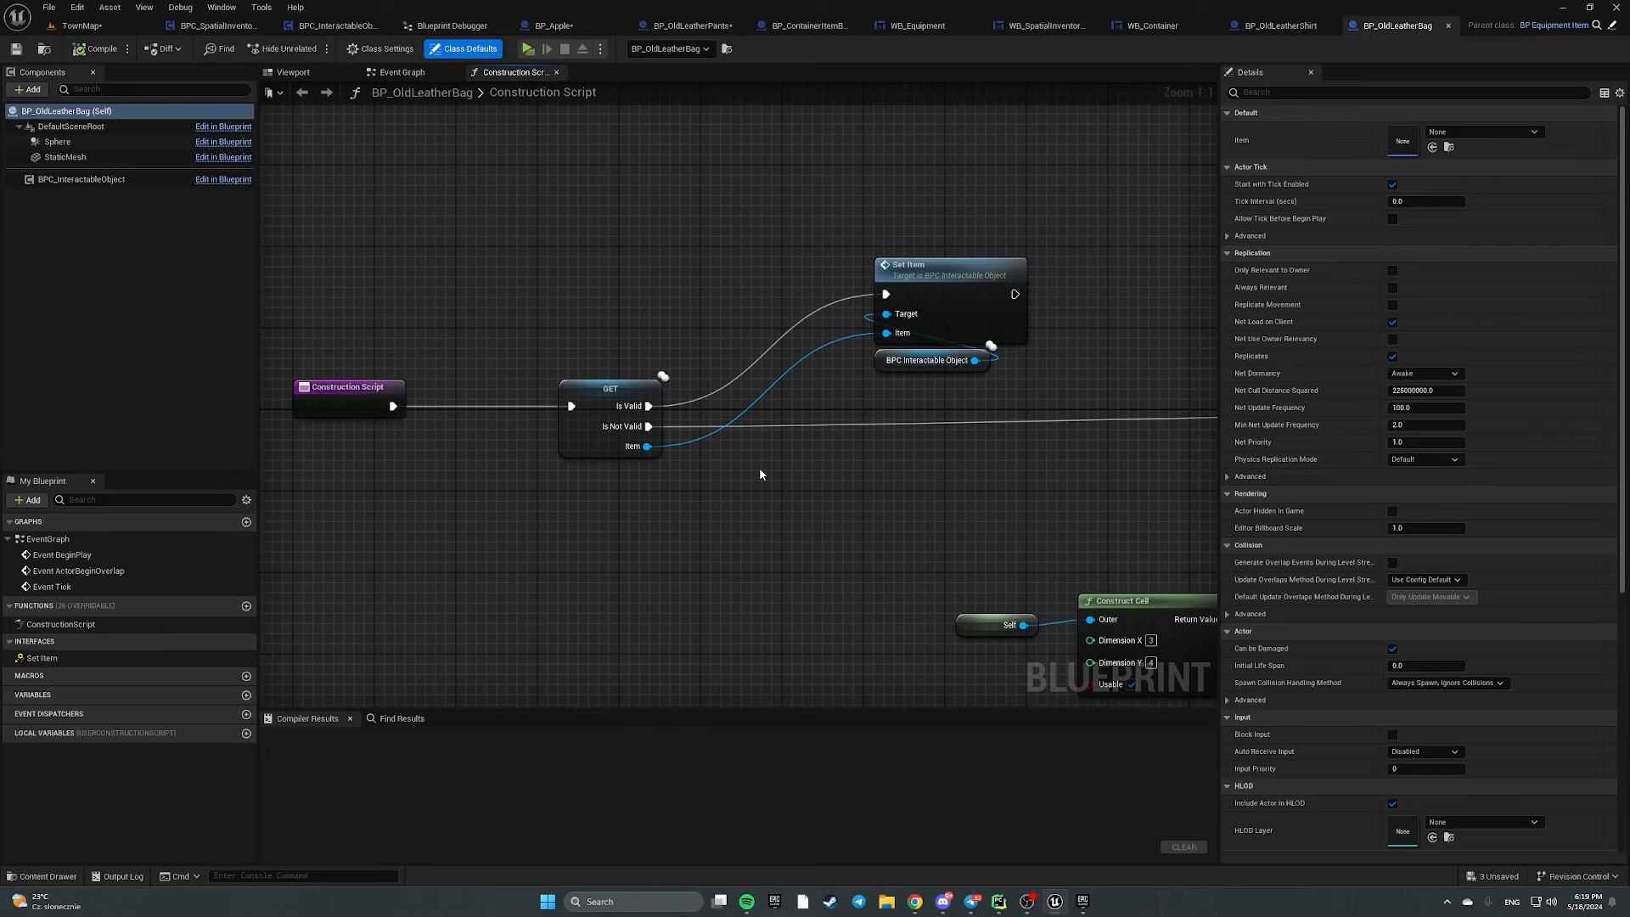
pyautogui.moveTo(764, 457); pyautogui.dragTo(864, 454, button='right')
pyautogui.moveTo(1126, 421); pyautogui.dragTo(433, 292, button='right')
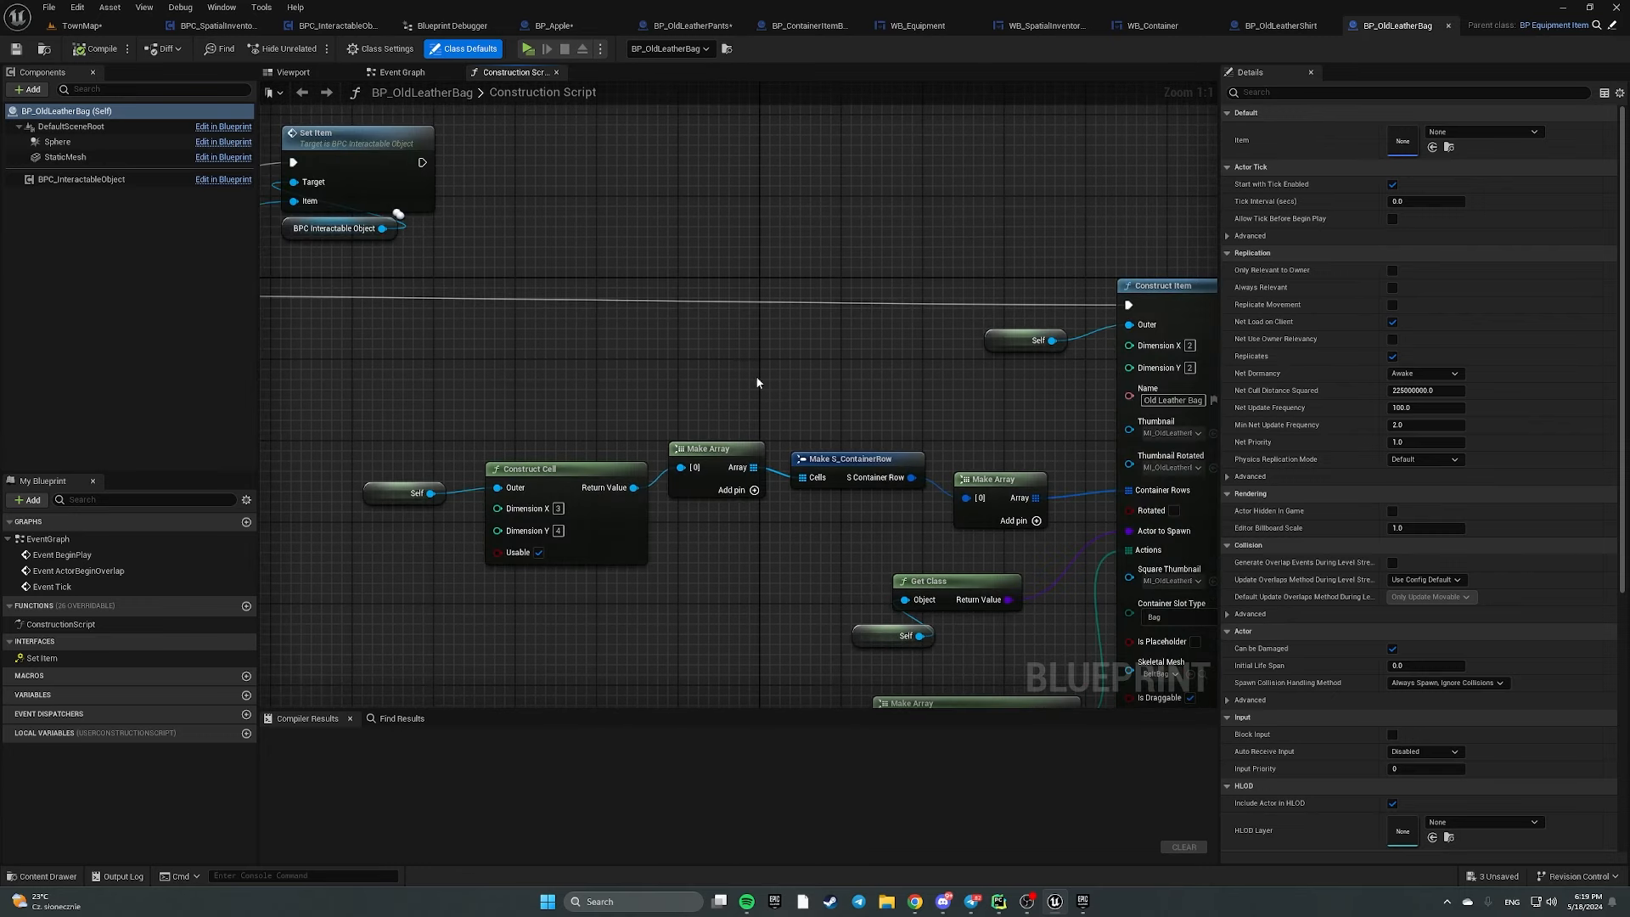
pyautogui.moveTo(755, 380); pyautogui.dragTo(982, 319, button='right')
pyautogui.moveTo(618, 349); pyautogui.dragTo(807, 488)
pyautogui.moveTo(783, 409)
pyautogui.mouseDown()
pyautogui.moveTo(588, 387)
pyautogui.moveTo(758, 402)
pyautogui.mouseUp()
pyautogui.hotkey('ctrl', 'v')
pyautogui.moveTo(805, 353); pyautogui.dragTo(775, 224)
pyautogui.moveTo(638, 230); pyautogui.dragTo(831, 245, button='right')
pyautogui.moveTo(473, 250); pyautogui.dragTo(916, 261)
pyautogui.moveTo(984, 265); pyautogui.dragTo(580, 246, button='right')
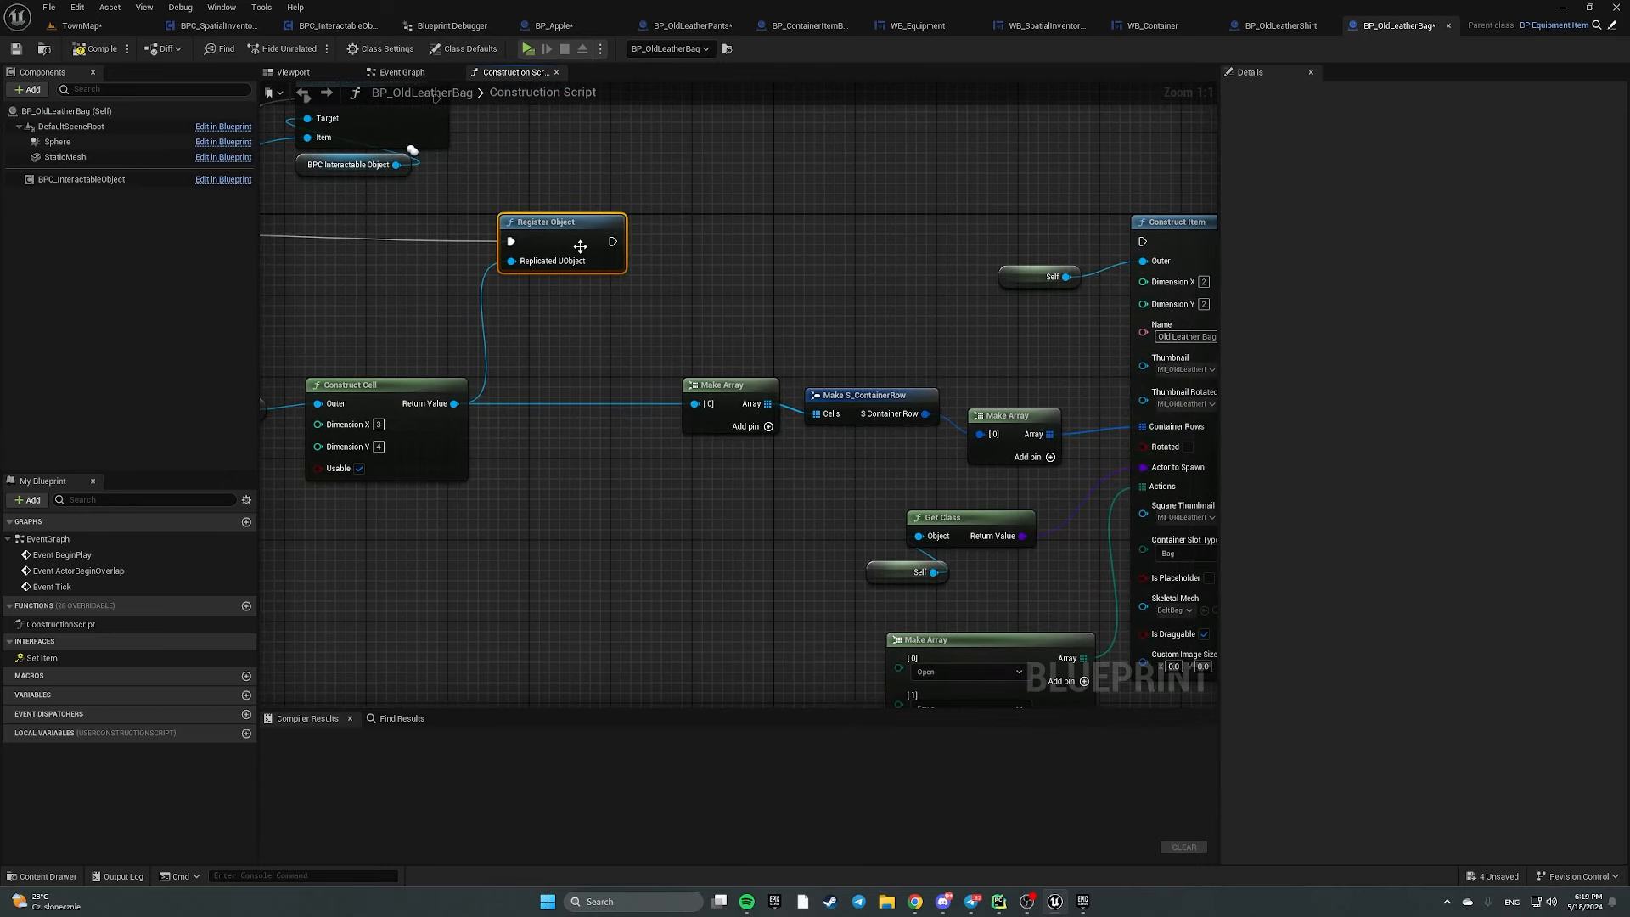
pyautogui.moveTo(580, 246); pyautogui.dragTo(1143, 241)
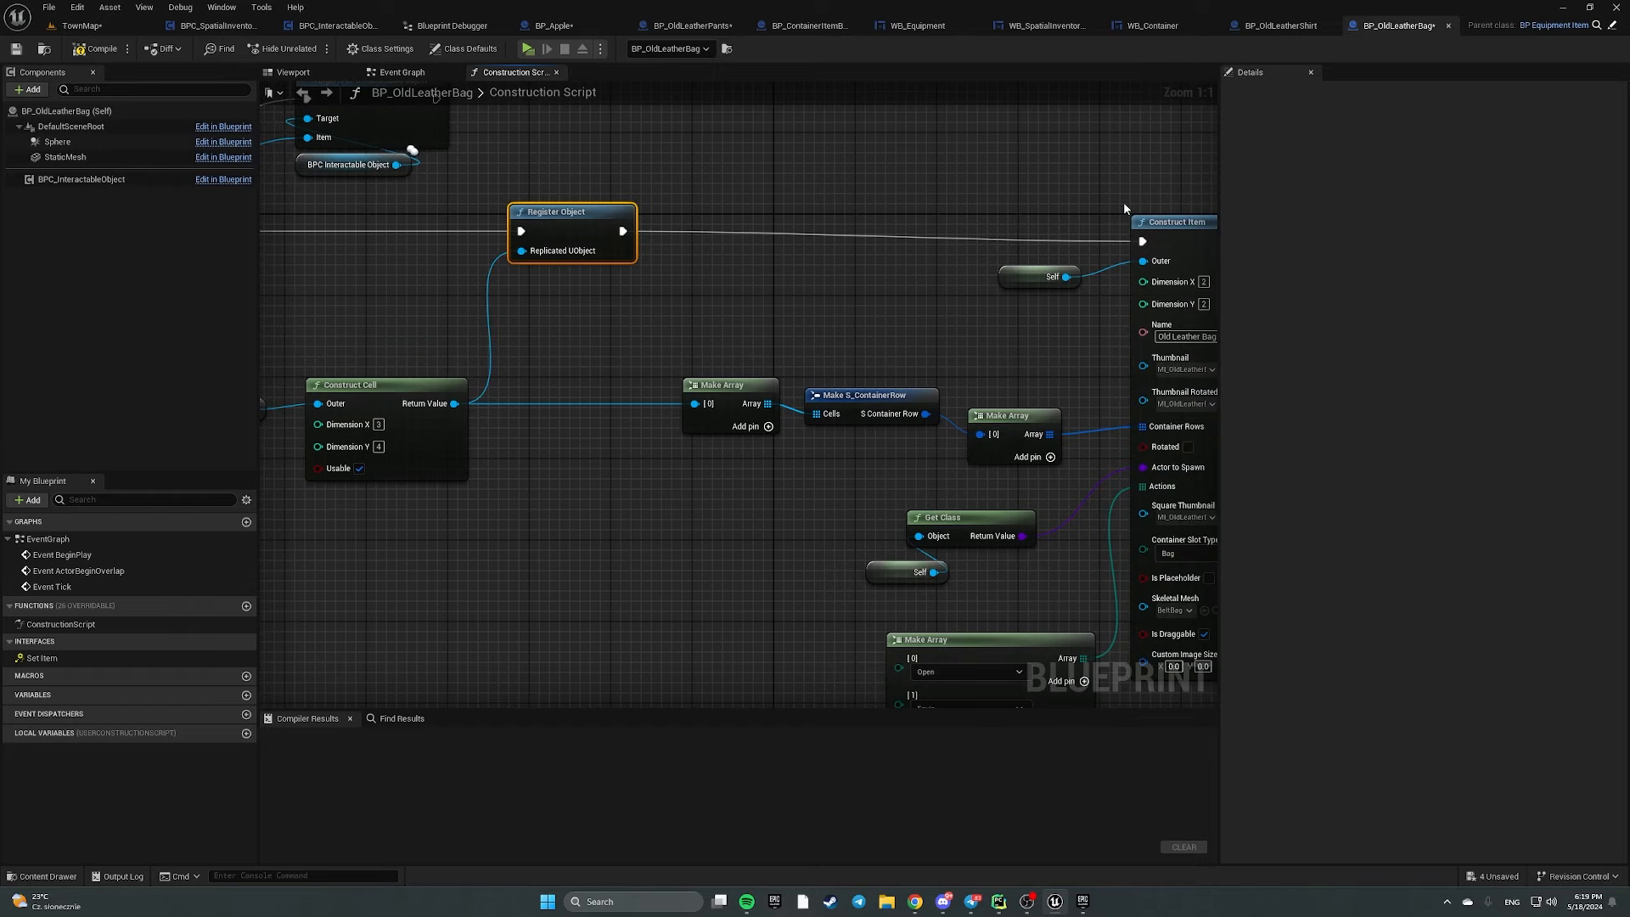
pyautogui.moveTo(1123, 203); pyautogui.dragTo(476, 156, button='right')
# Try to insert a Register Object call for the constructed item between Construct Item and Set Item
pyautogui.moveTo(787, 282); pyautogui.dragTo(713, 354, button='right')
pyautogui.moveTo(762, 195); pyautogui.dragTo(1172, 391)
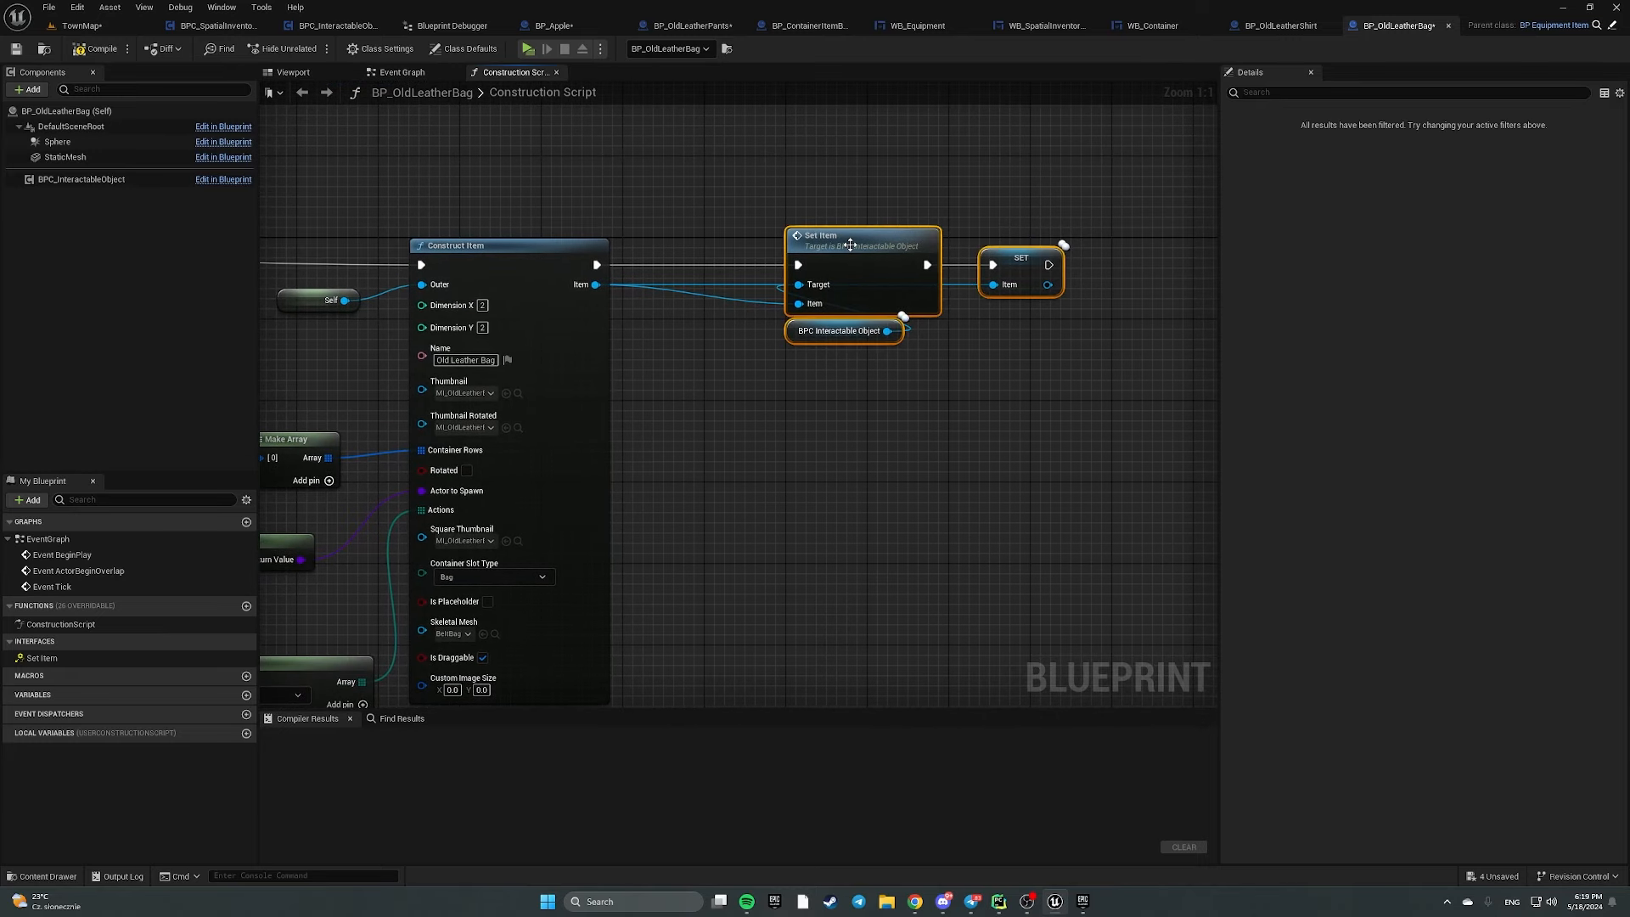
pyautogui.moveTo(850, 245); pyautogui.dragTo(1096, 247)
pyautogui.click(767, 321)
pyautogui.hotkey('ctrl', 'v')
pyautogui.moveTo(855, 335); pyautogui.dragTo(795, 247)
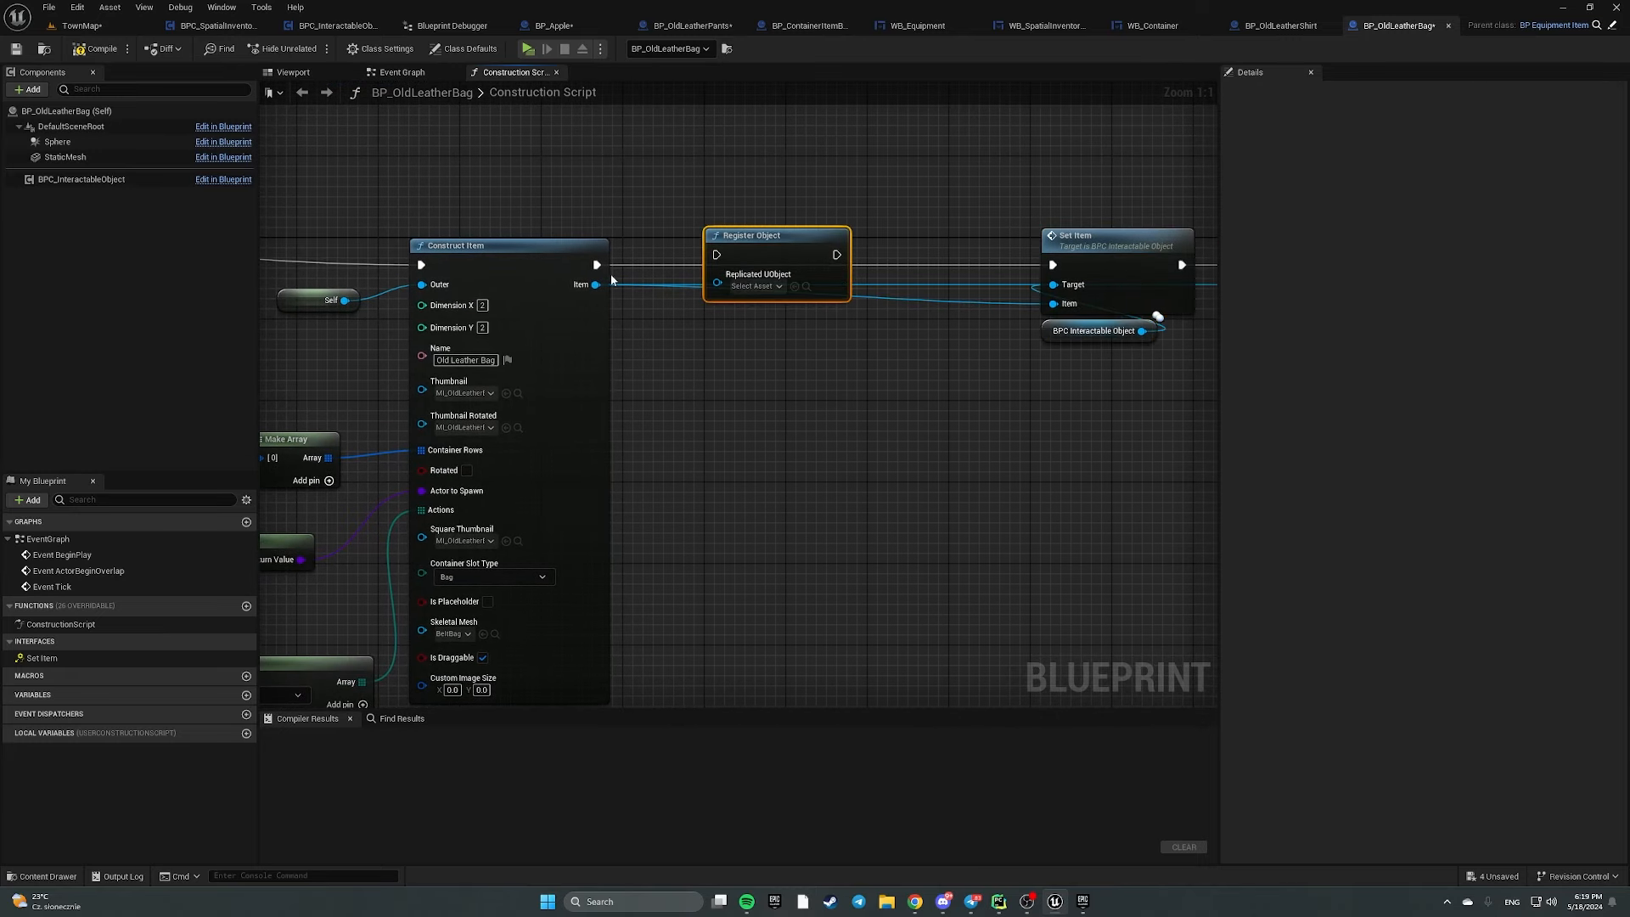
pyautogui.moveTo(597, 265); pyautogui.dragTo(1053, 265)
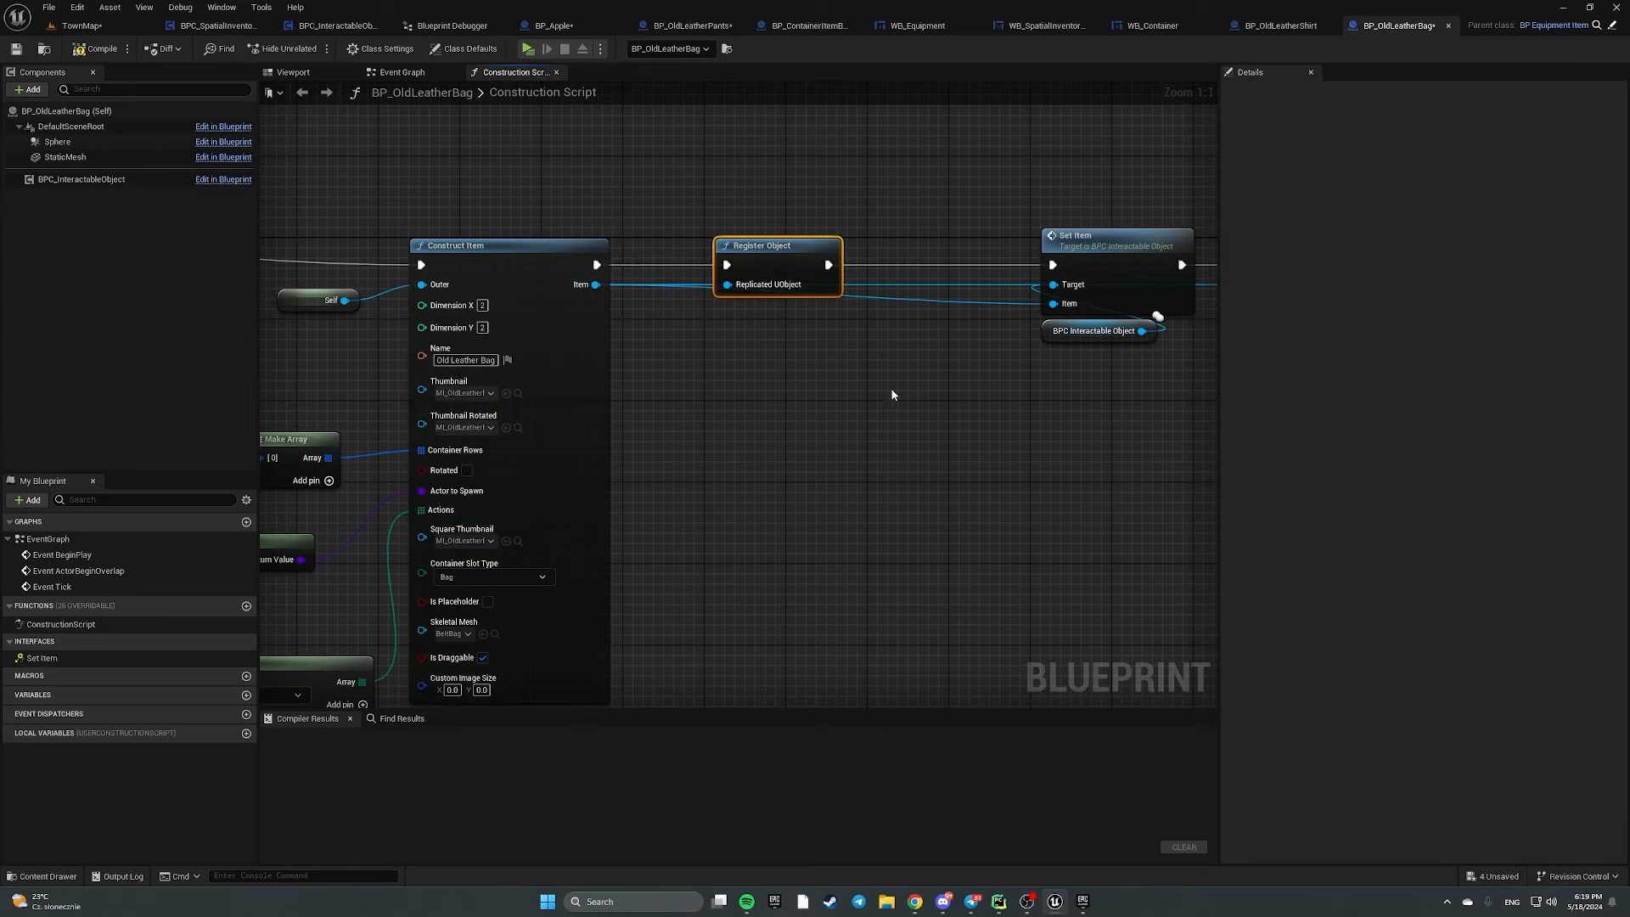
pyautogui.scroll(-4, 891, 394)
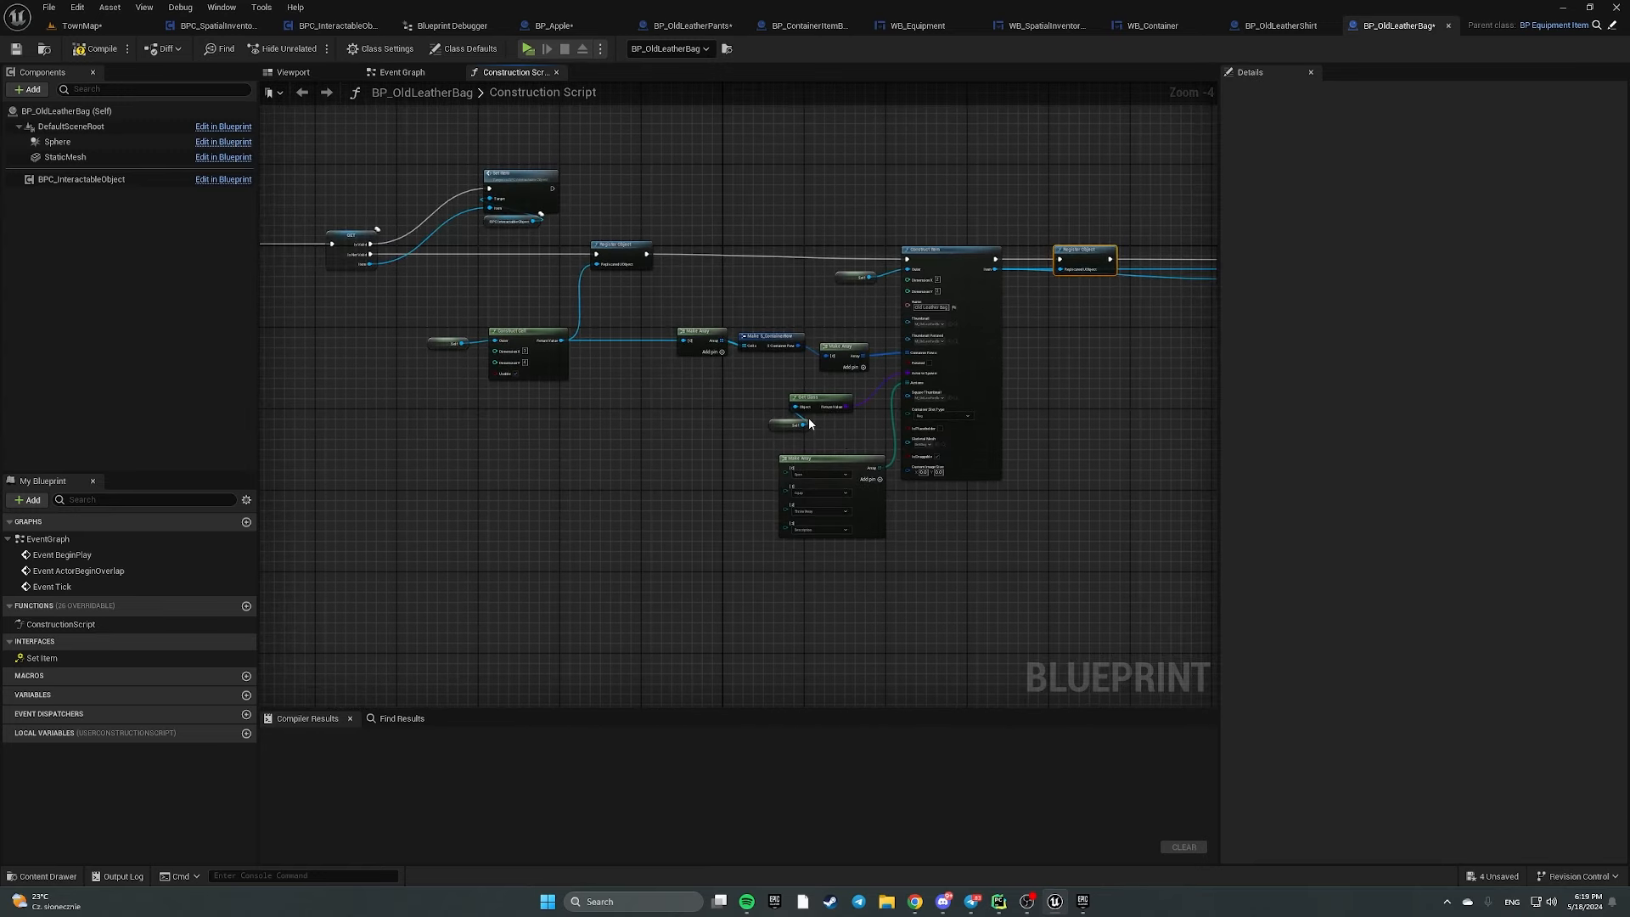
pyautogui.moveTo(654, 403); pyautogui.dragTo(371, 483, button='right')
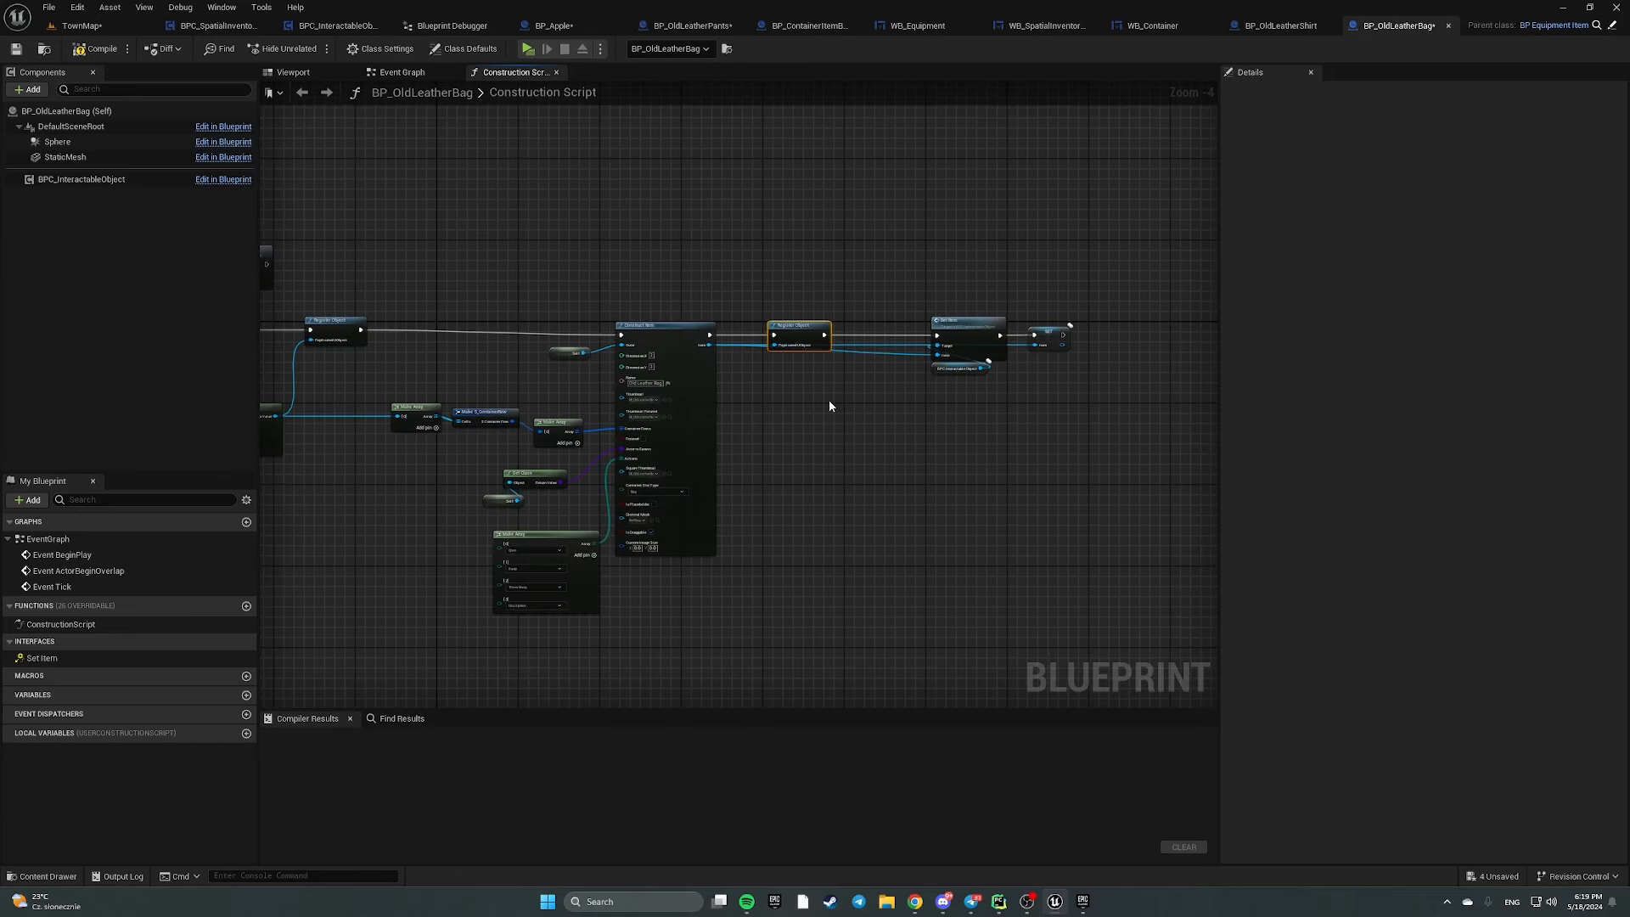
# Delete both Register Object nodes and reconnect Is Not Valid to Construct Item and Construct Item to Set Item
pyautogui.press('Delete')
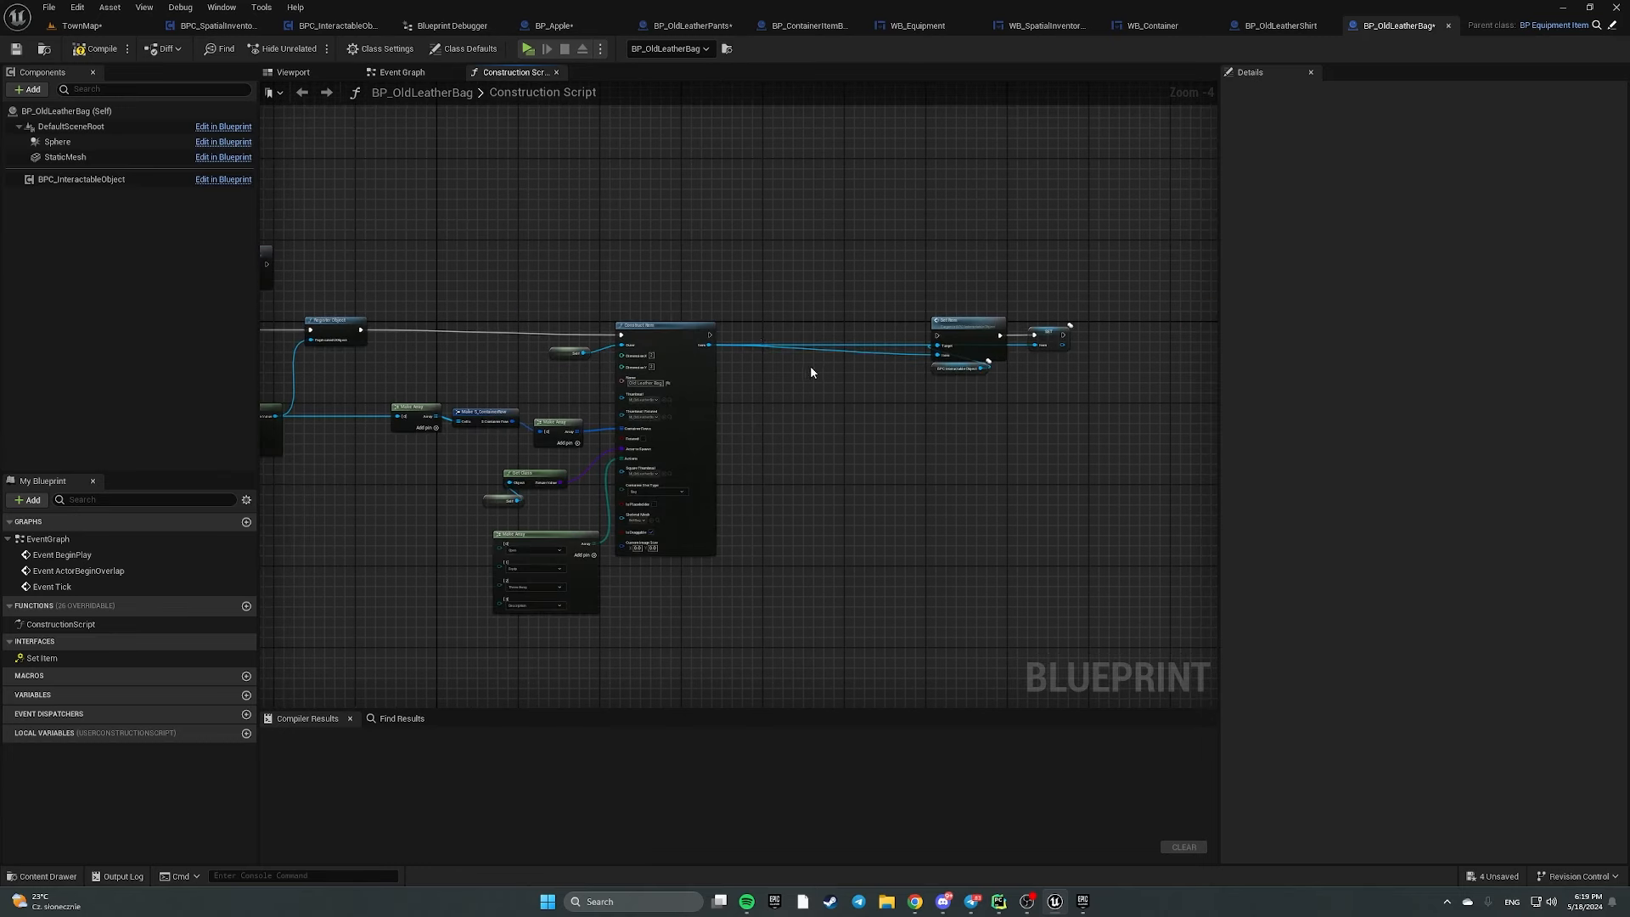
pyautogui.scroll(2, 728, 346)
pyautogui.moveTo(1003, 330); pyautogui.dragTo(1041, 330)
pyautogui.moveTo(804, 285); pyautogui.dragTo(1113, 272, button='right')
pyautogui.moveTo(641, 293); pyautogui.dragTo(1099, 294, button='right')
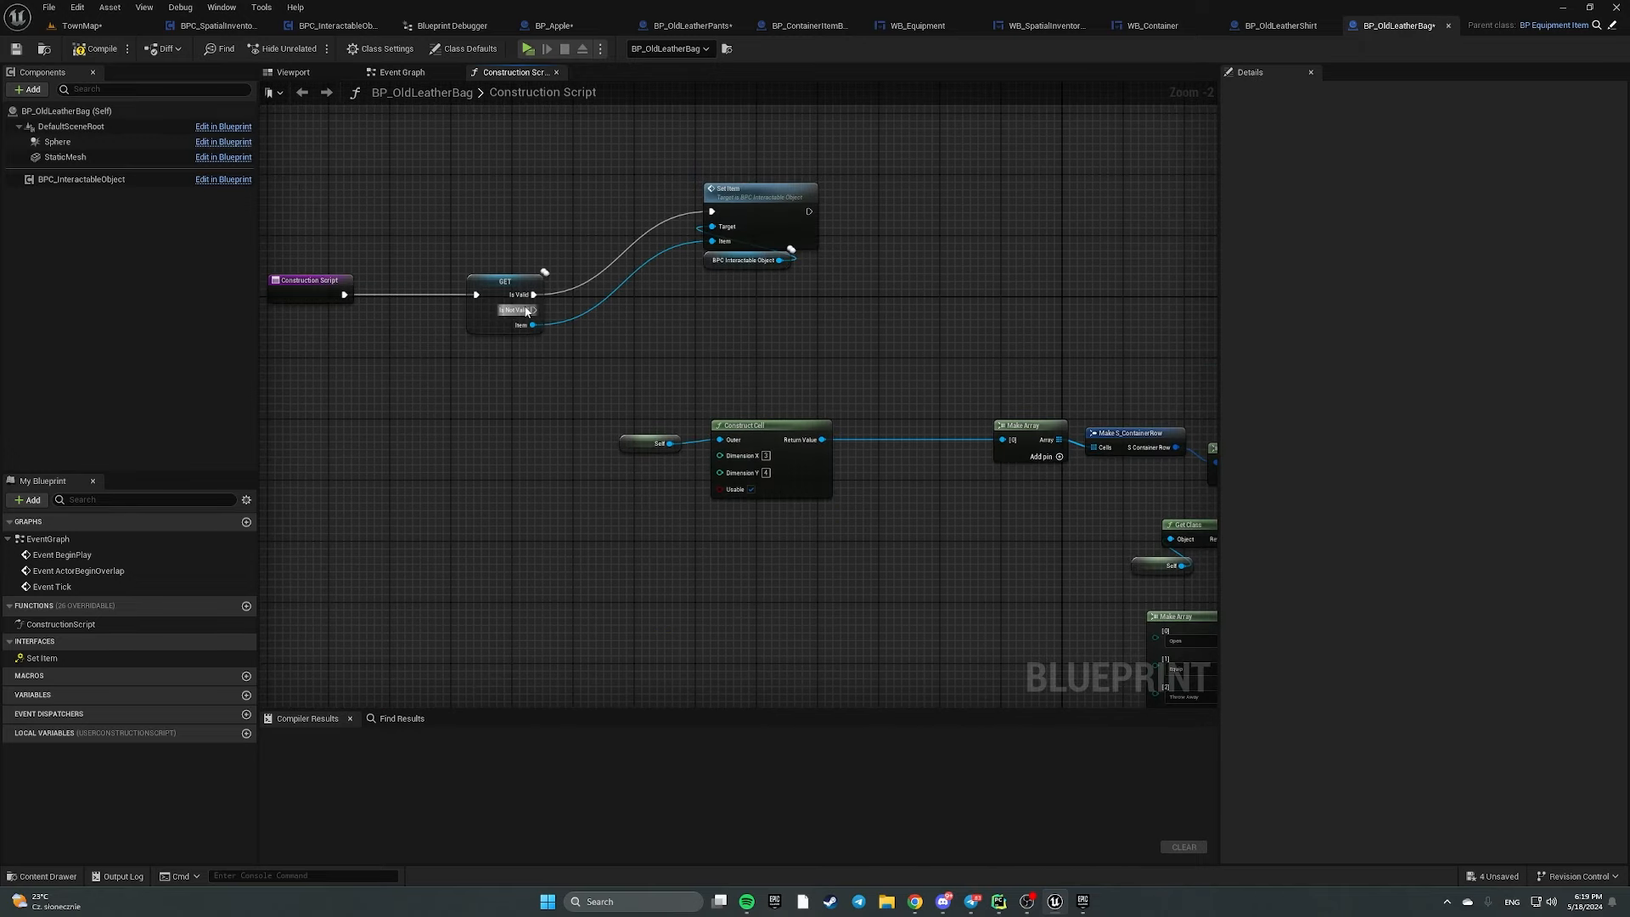
pyautogui.moveTo(528, 311); pyautogui.dragTo(849, 318)
pyautogui.moveTo(875, 302); pyautogui.dragTo(636, 260, button='right')
# Compile and save the BP_OldLeatherBag blueprint
pyautogui.scroll(-1, 636, 260)
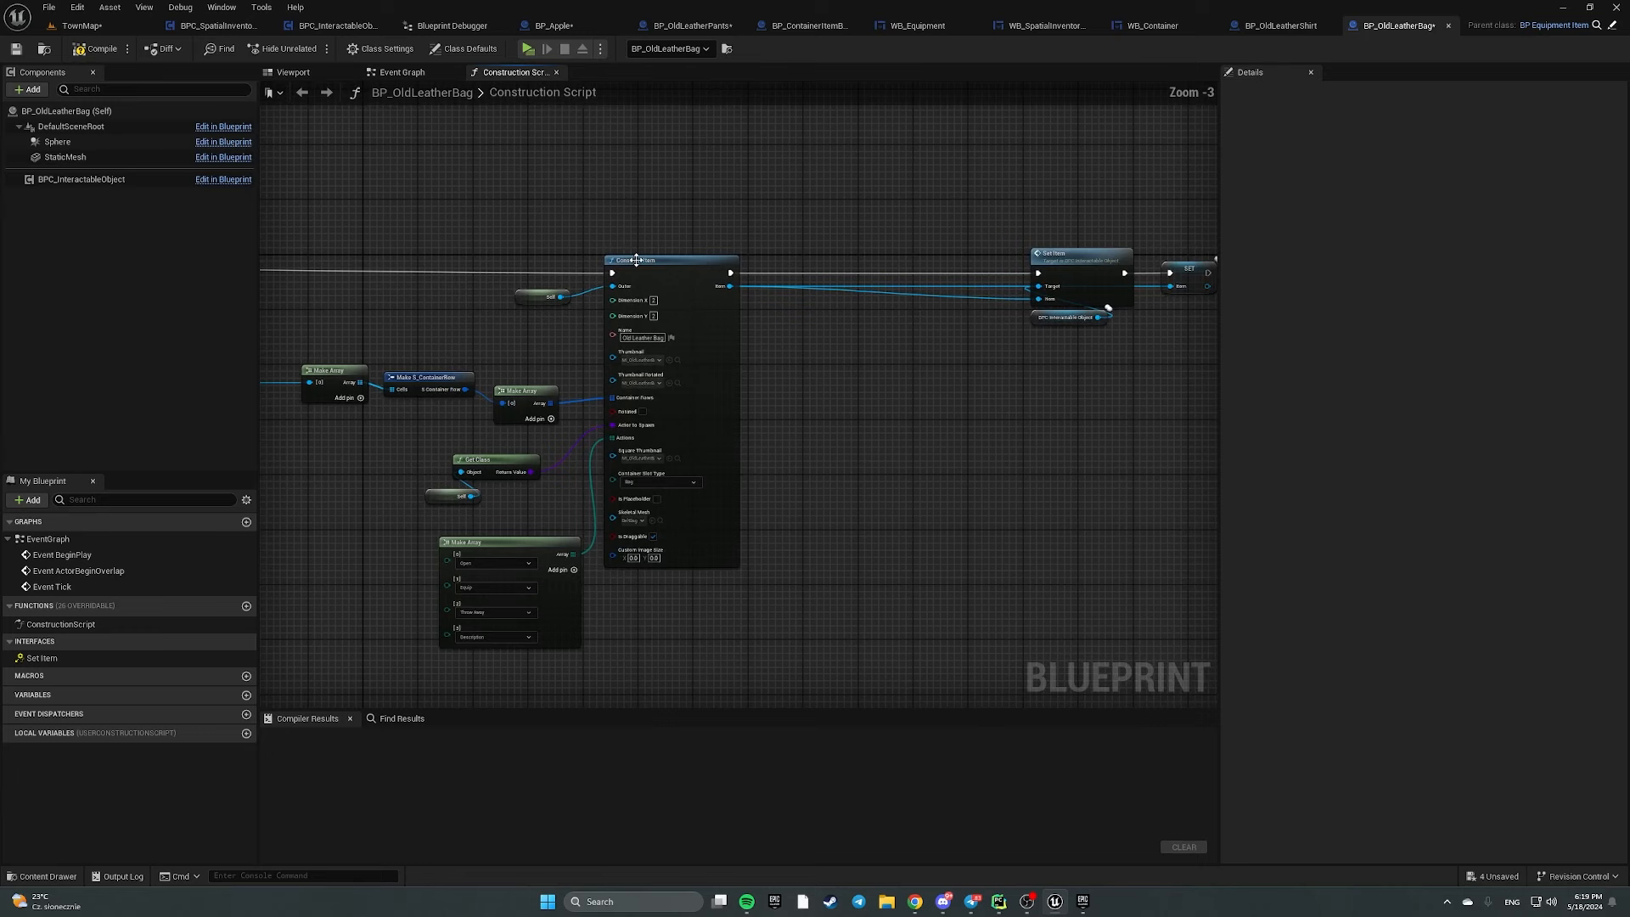
pyautogui.scroll(-2, 636, 260)
pyautogui.moveTo(528, 232); pyautogui.dragTo(572, 245, button='right')
pyautogui.moveTo(663, 360); pyautogui.dragTo(957, 444)
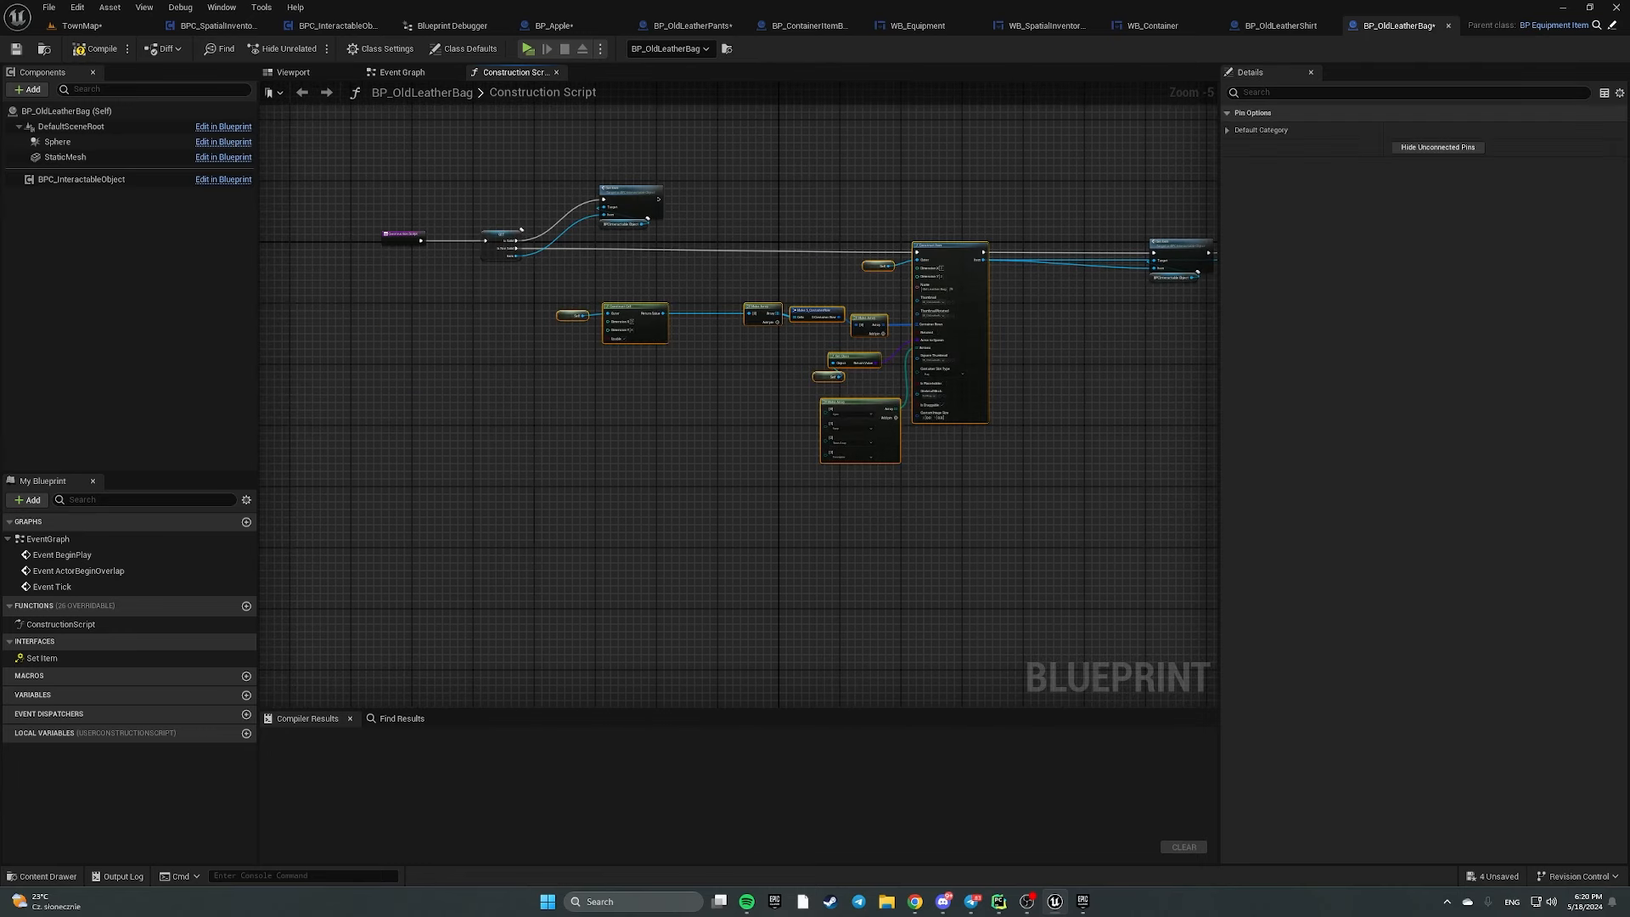
pyautogui.moveTo(1018, 169); pyautogui.dragTo(727, 252, button='right')
pyautogui.moveTo(728, 251); pyautogui.dragTo(958, 401)
pyautogui.scroll(2, 900, 434)
pyautogui.moveTo(715, 403); pyautogui.dragTo(1037, 521, button='right')
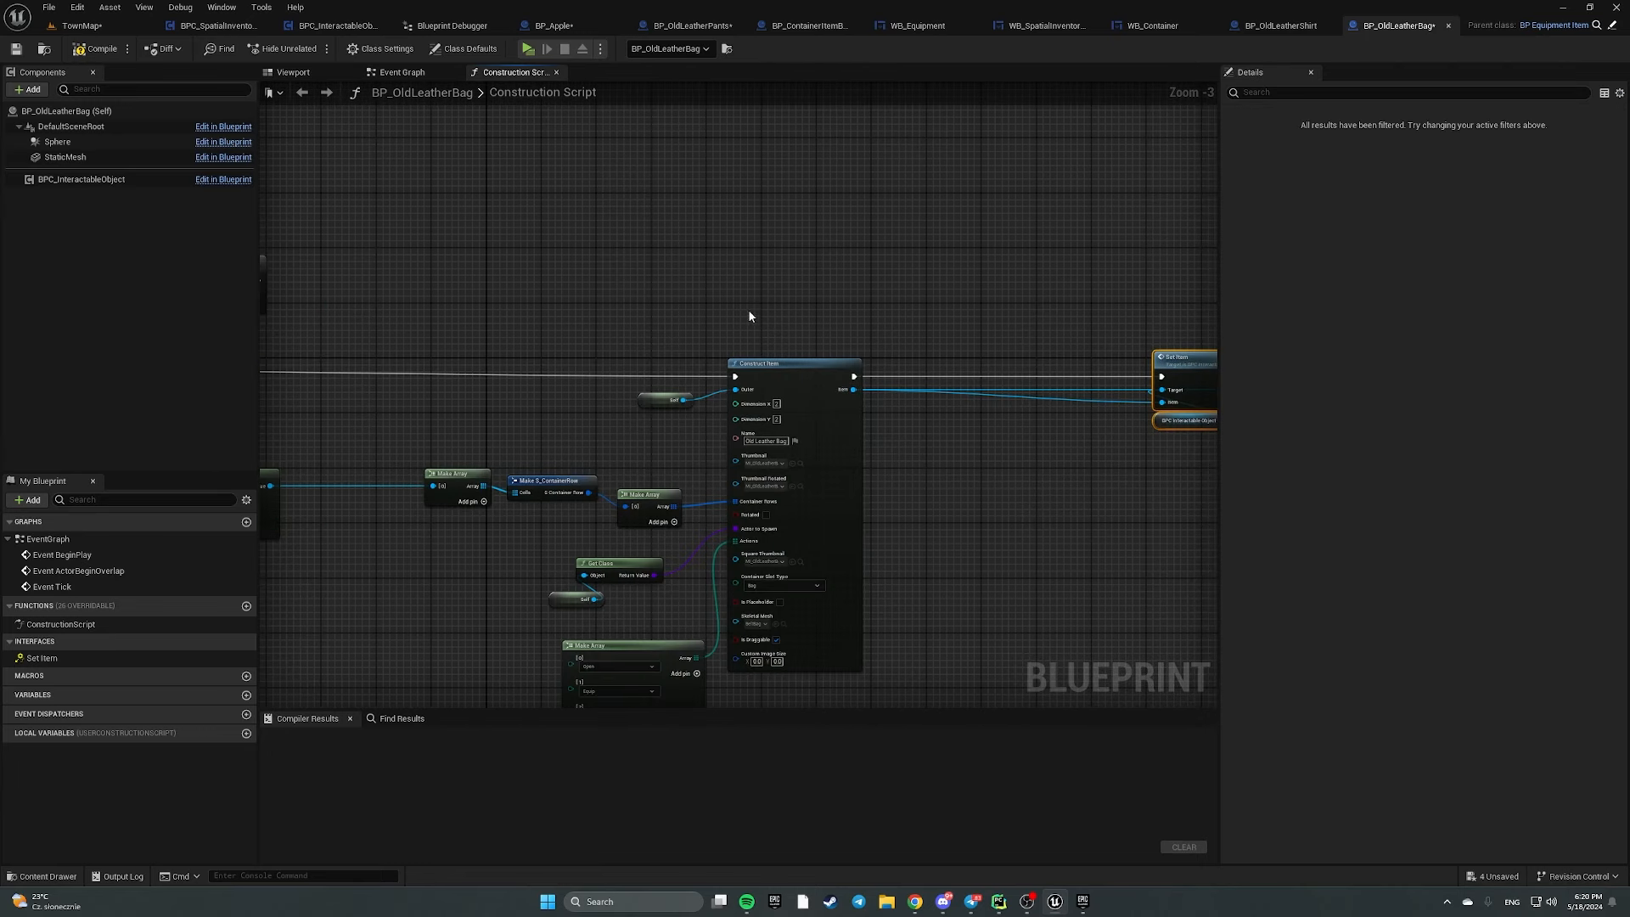
pyautogui.moveTo(616, 263); pyautogui.dragTo(989, 242, button='right')
pyautogui.click(16, 49)
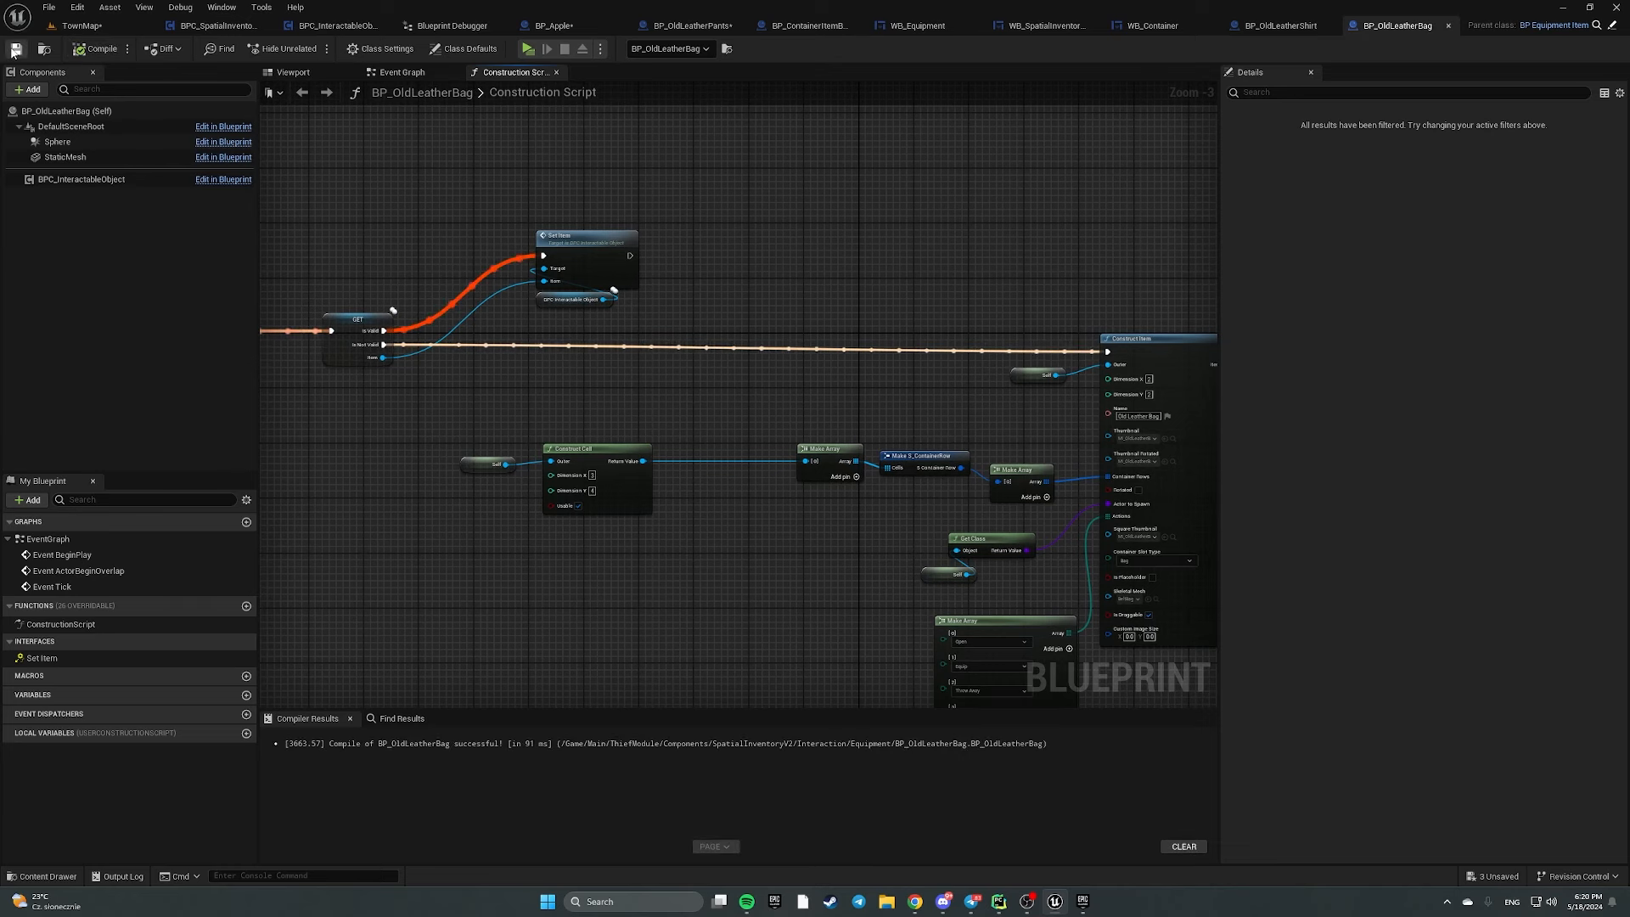
# Open the BP_ContainerItemBase blueprint from the SpatialInventoryV2/Interaction folder and show its event graph
pyautogui.click(76, 26)
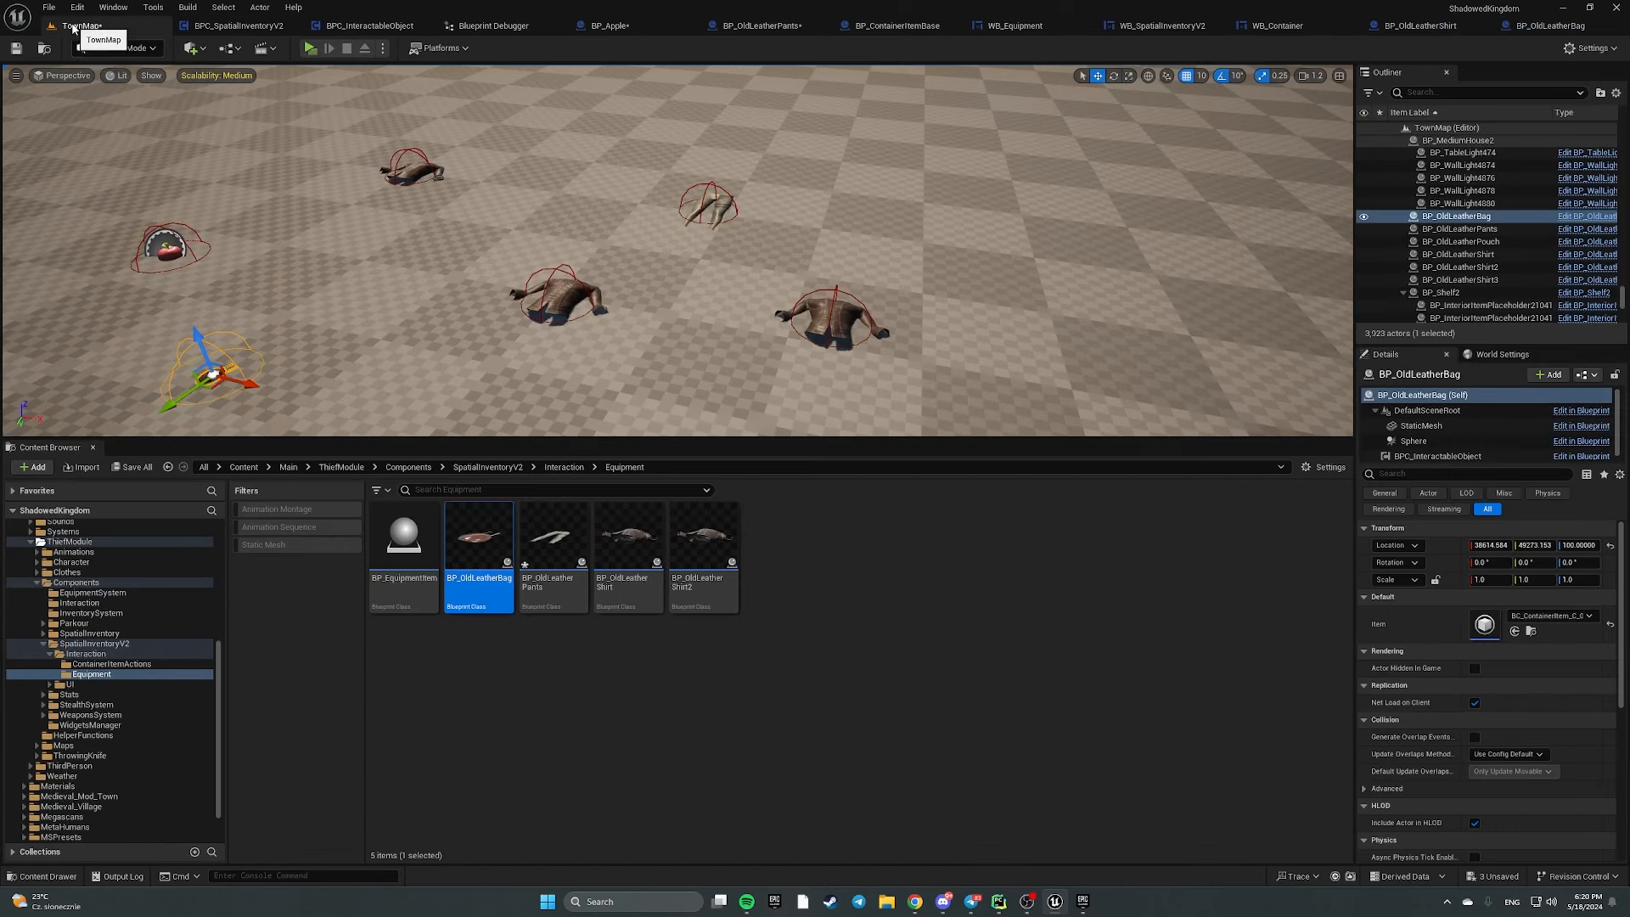
pyautogui.click(564, 467)
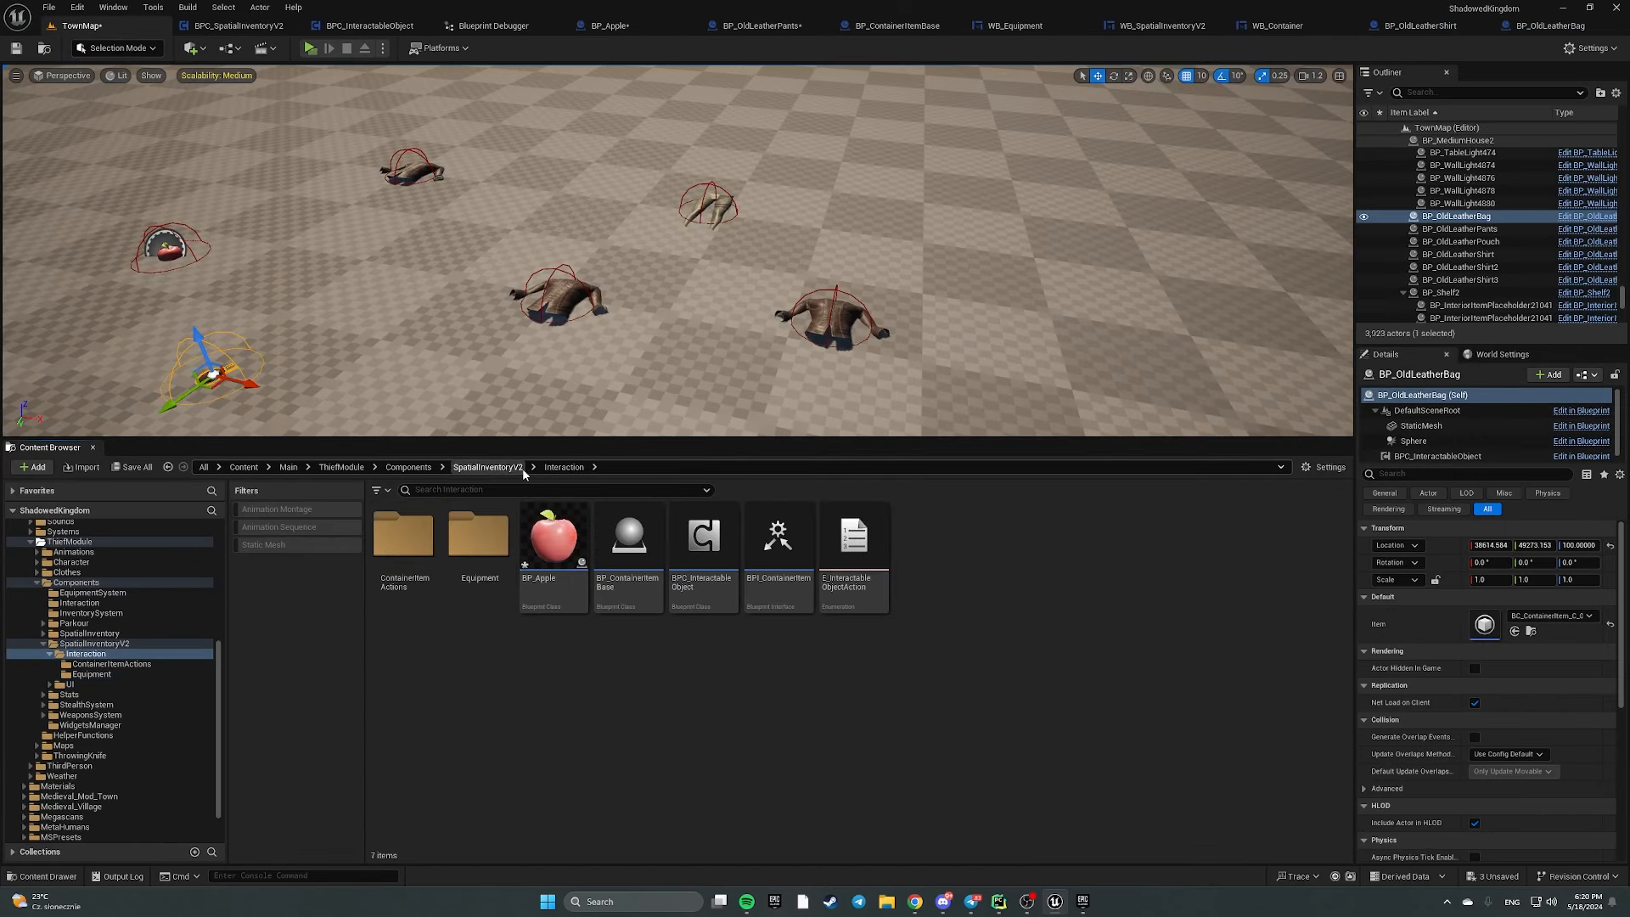
pyautogui.doubleClick(629, 537)
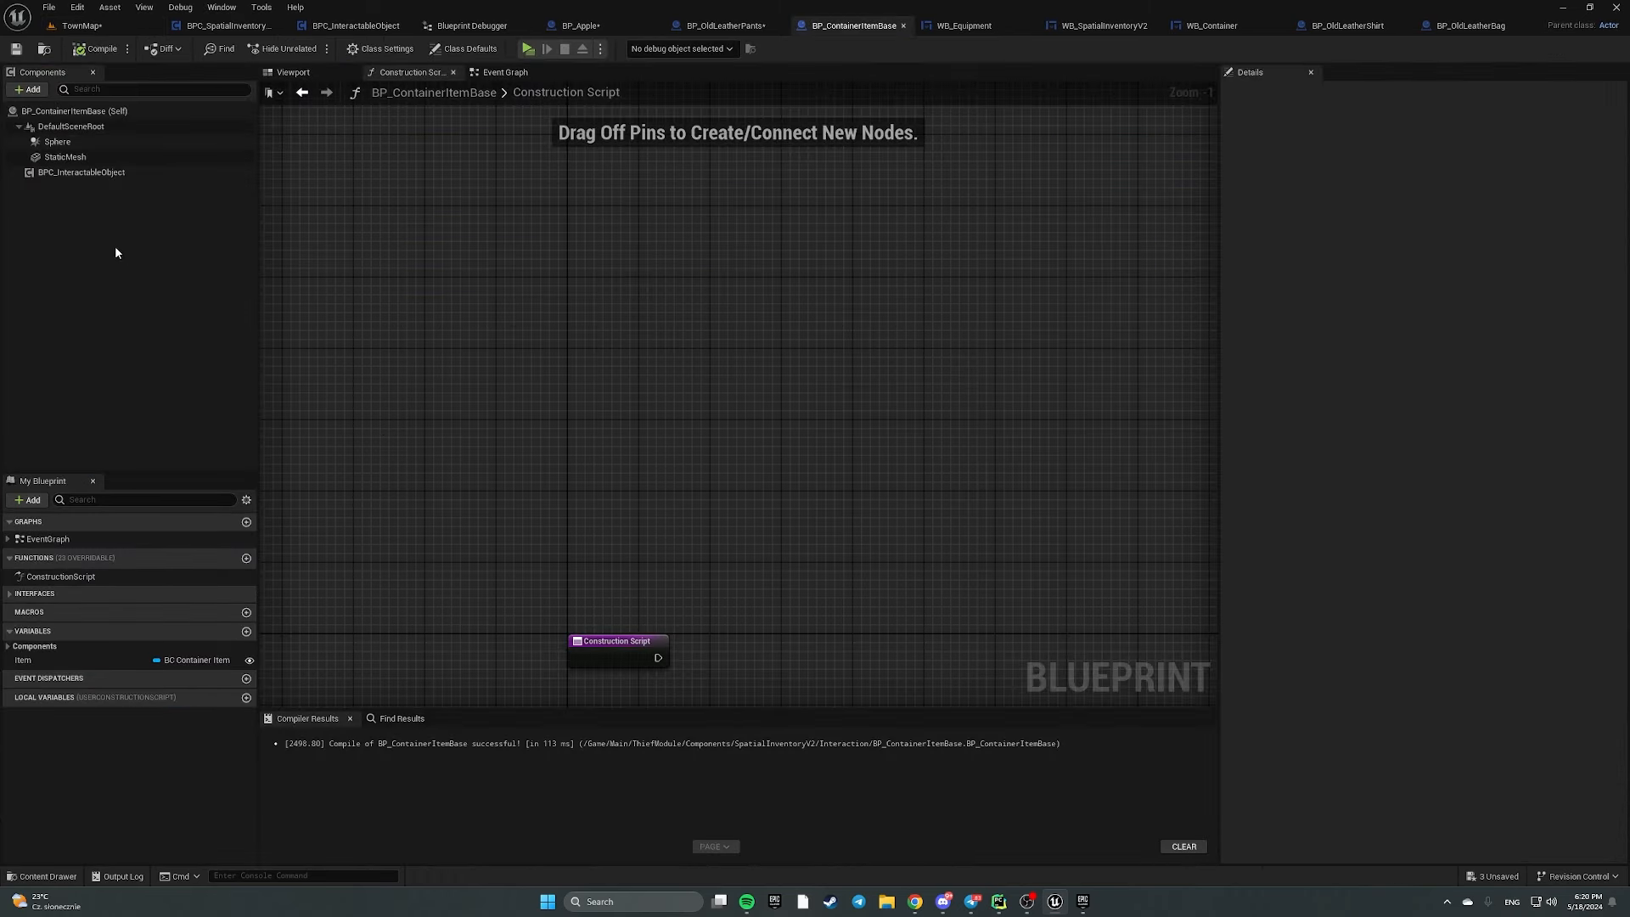
pyautogui.doubleClick(61, 537)
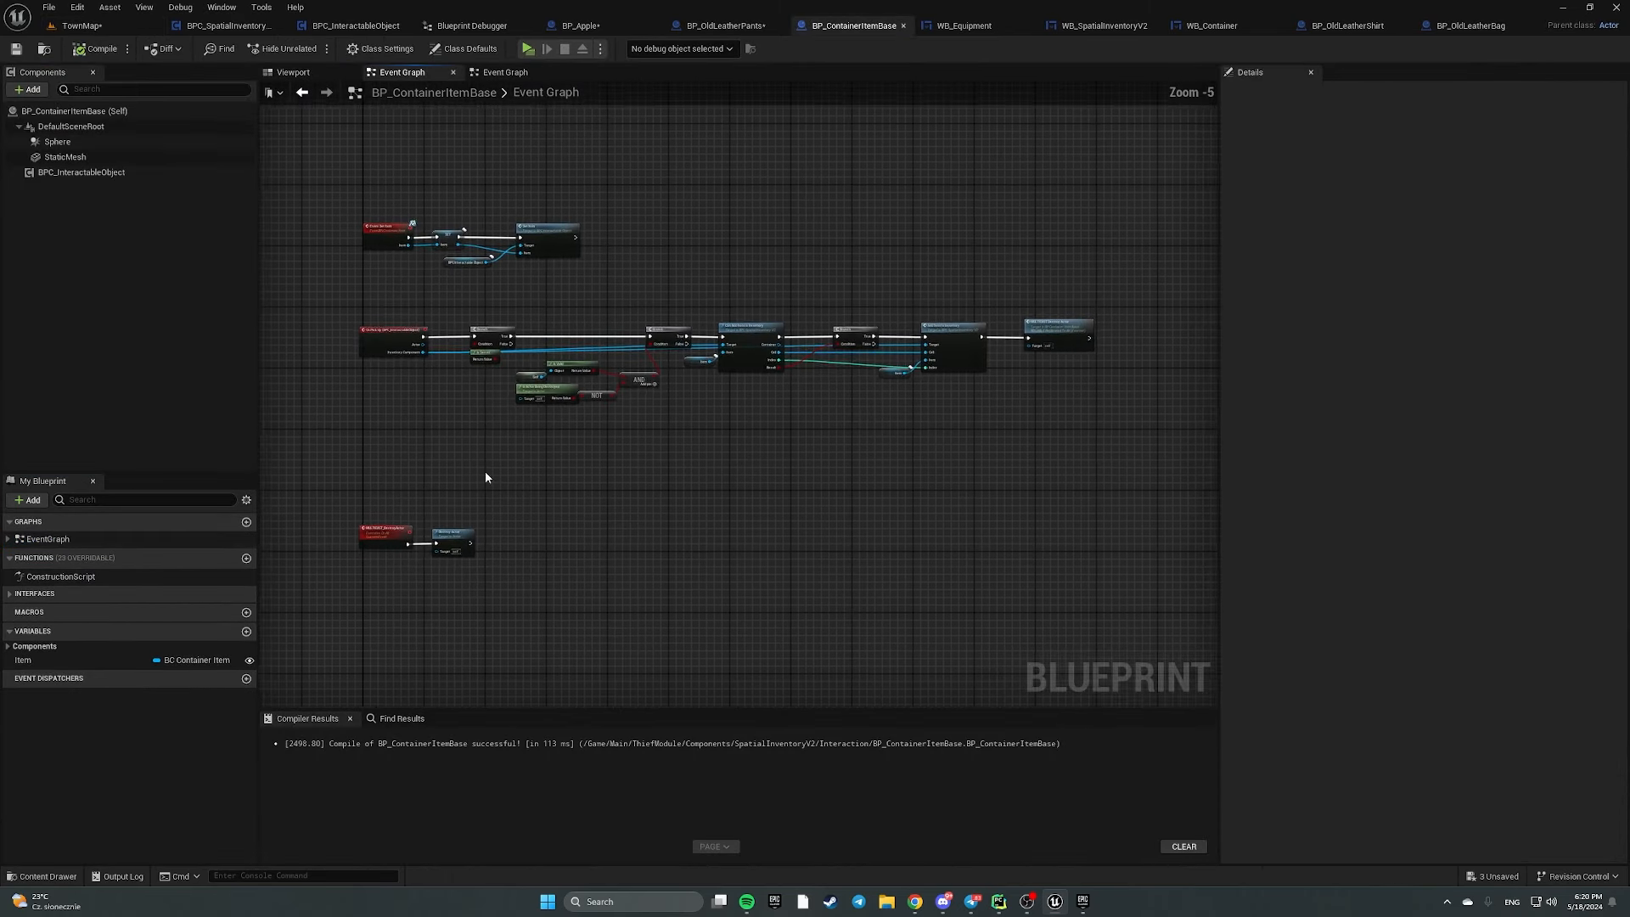
# Move the Event Set Item node group up, farther away from the On Pick Up chain
pyautogui.scroll(4, 670, 404)
pyautogui.moveTo(411, 198); pyautogui.dragTo(896, 374)
pyautogui.moveTo(897, 373); pyautogui.dragTo(1003, 562, button='right')
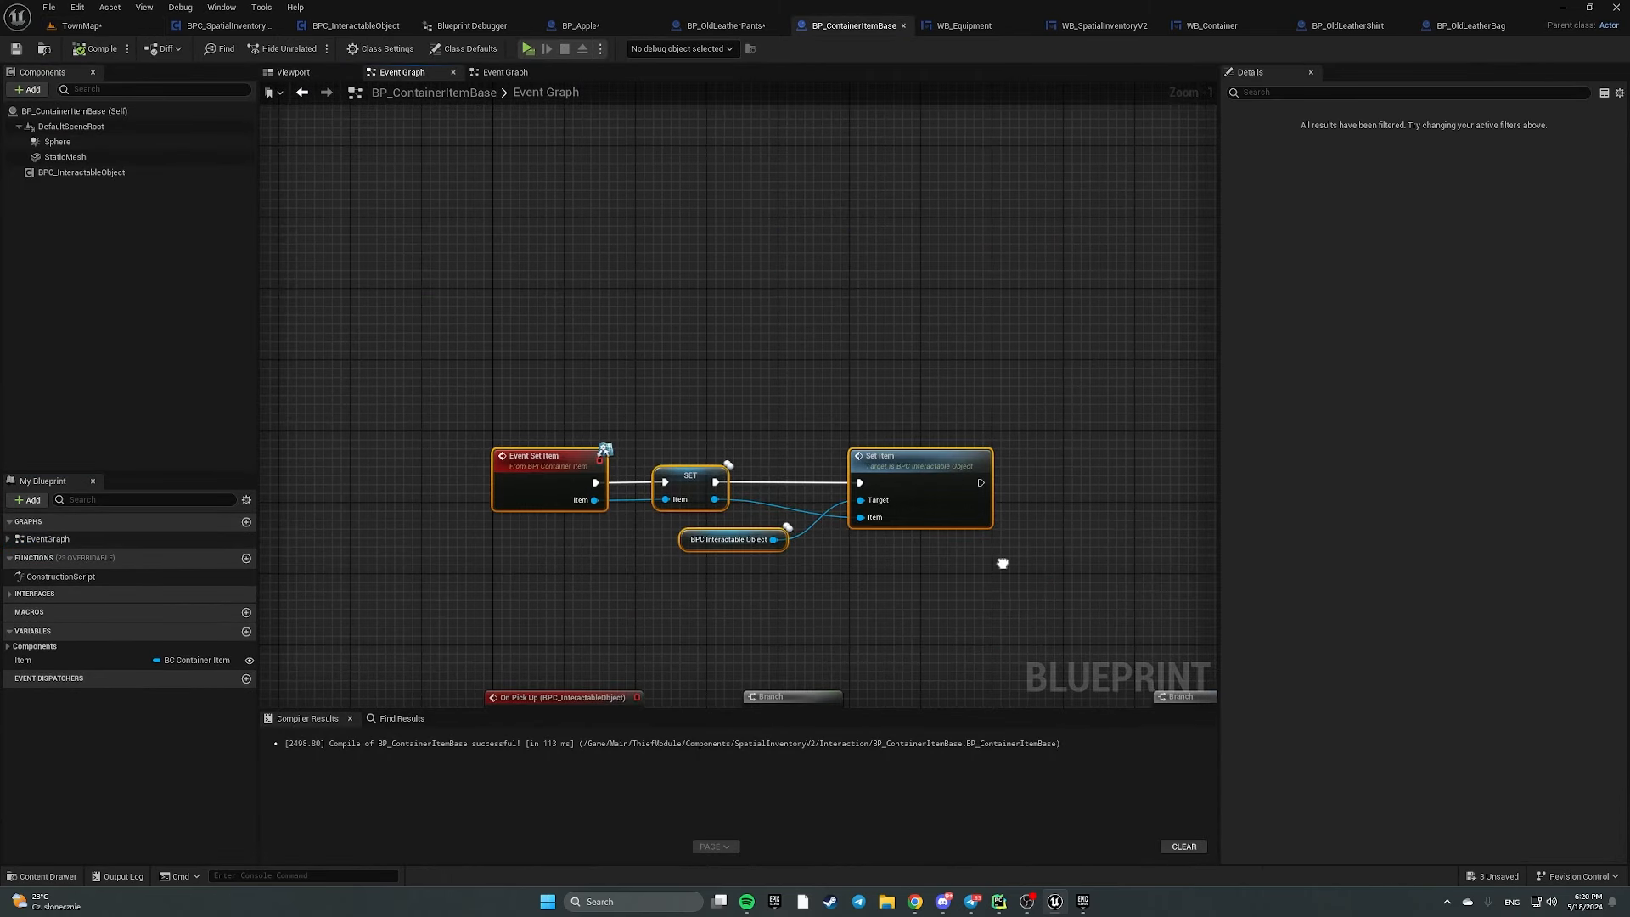
pyautogui.moveTo(548, 464); pyautogui.dragTo(545, 175)
pyautogui.moveTo(671, 276)
pyautogui.mouseDown(button='right')
pyautogui.moveTo(710, 641)
pyautogui.moveTo(652, 298)
pyautogui.mouseUp(button='right')
pyautogui.scroll(-5, 703, 620)
pyautogui.scroll(3, 652, 297)
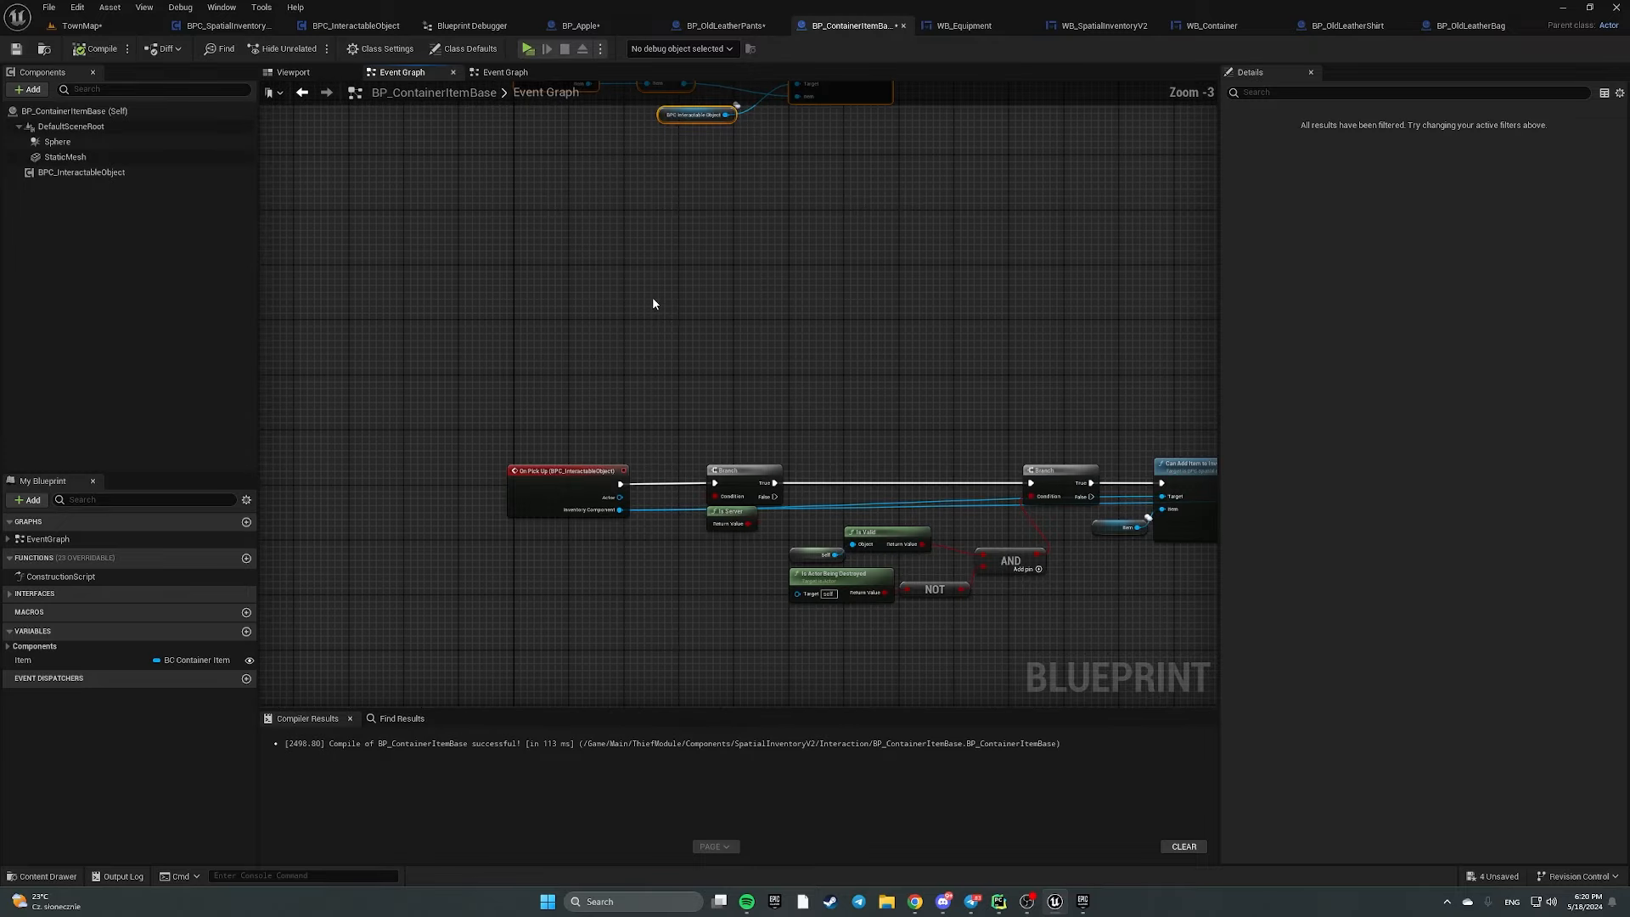
pyautogui.moveTo(658, 414); pyautogui.dragTo(503, 266, button='right')
# Add an Event BeginPlay node above the Event Set Item group and move that group down to free space
pyautogui.rightClick(504, 266)
pyautogui.write('event beg')
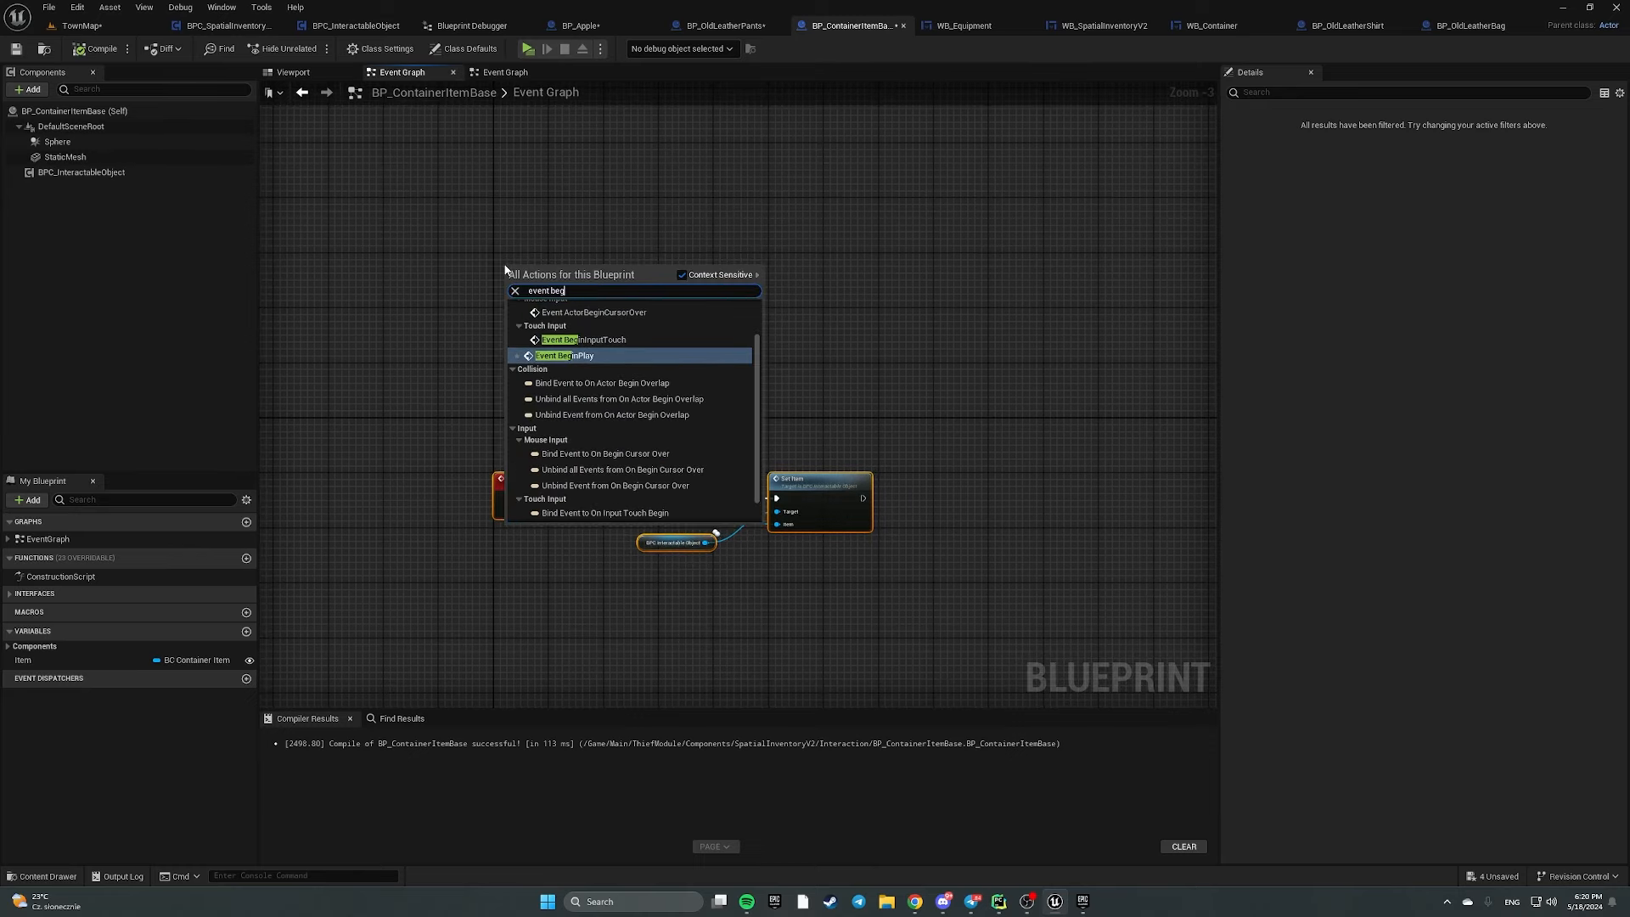
pyautogui.press('Return')
pyautogui.moveTo(540, 450); pyautogui.dragTo(794, 556)
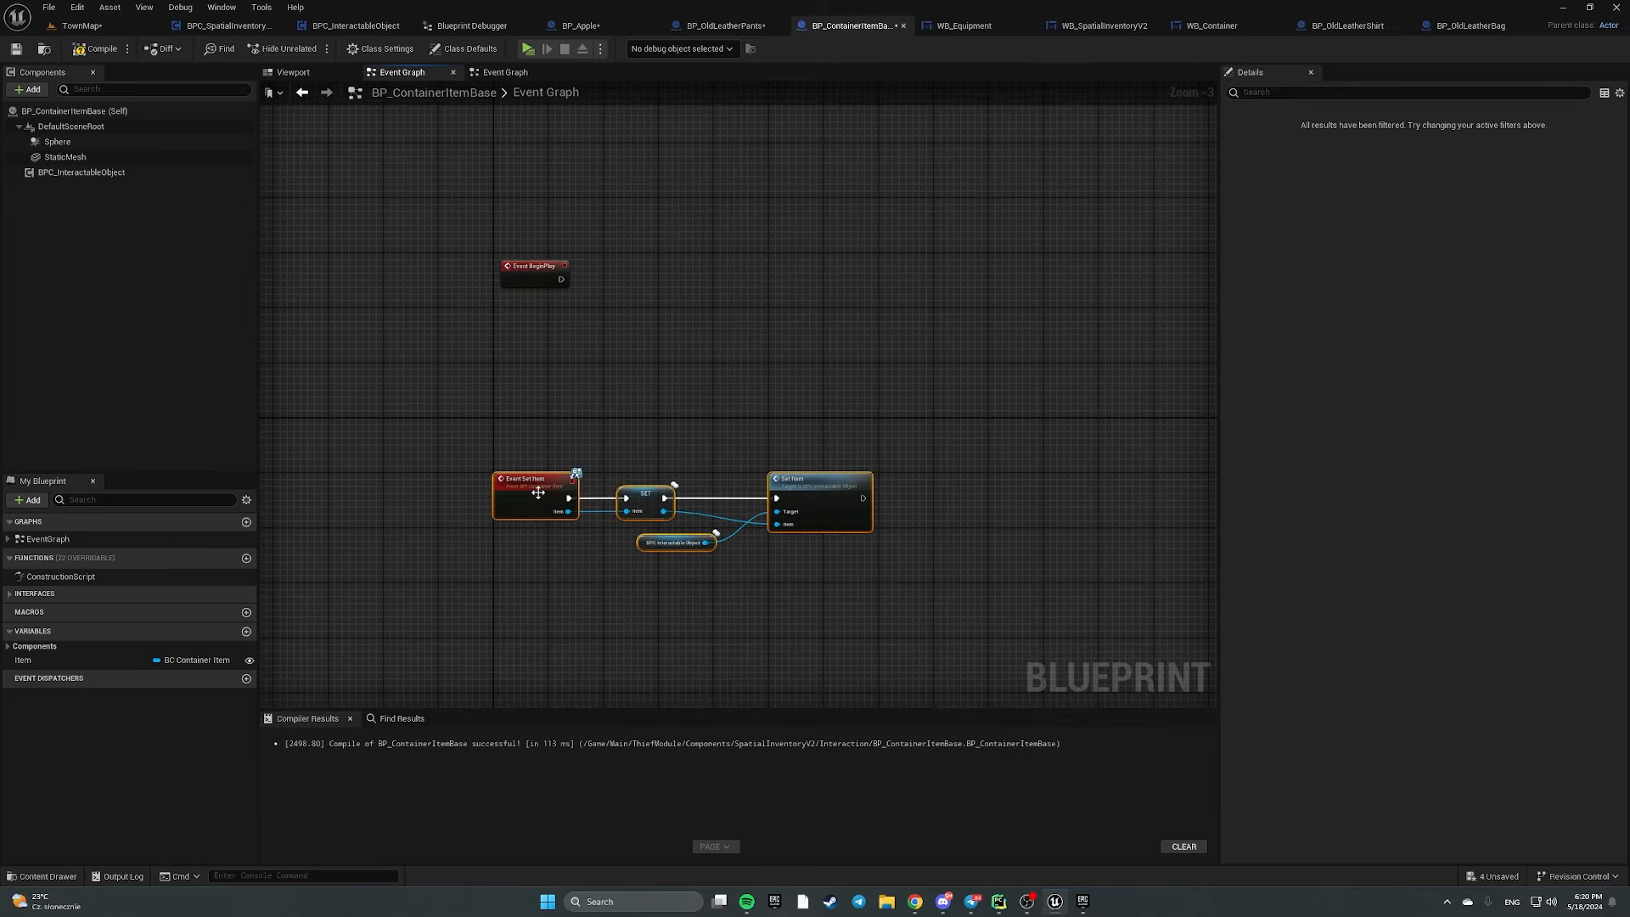
pyautogui.moveTo(537, 491); pyautogui.dragTo(531, 623)
pyautogui.moveTo(617, 334); pyautogui.dragTo(602, 470, button='right')
pyautogui.scroll(3, 614, 566)
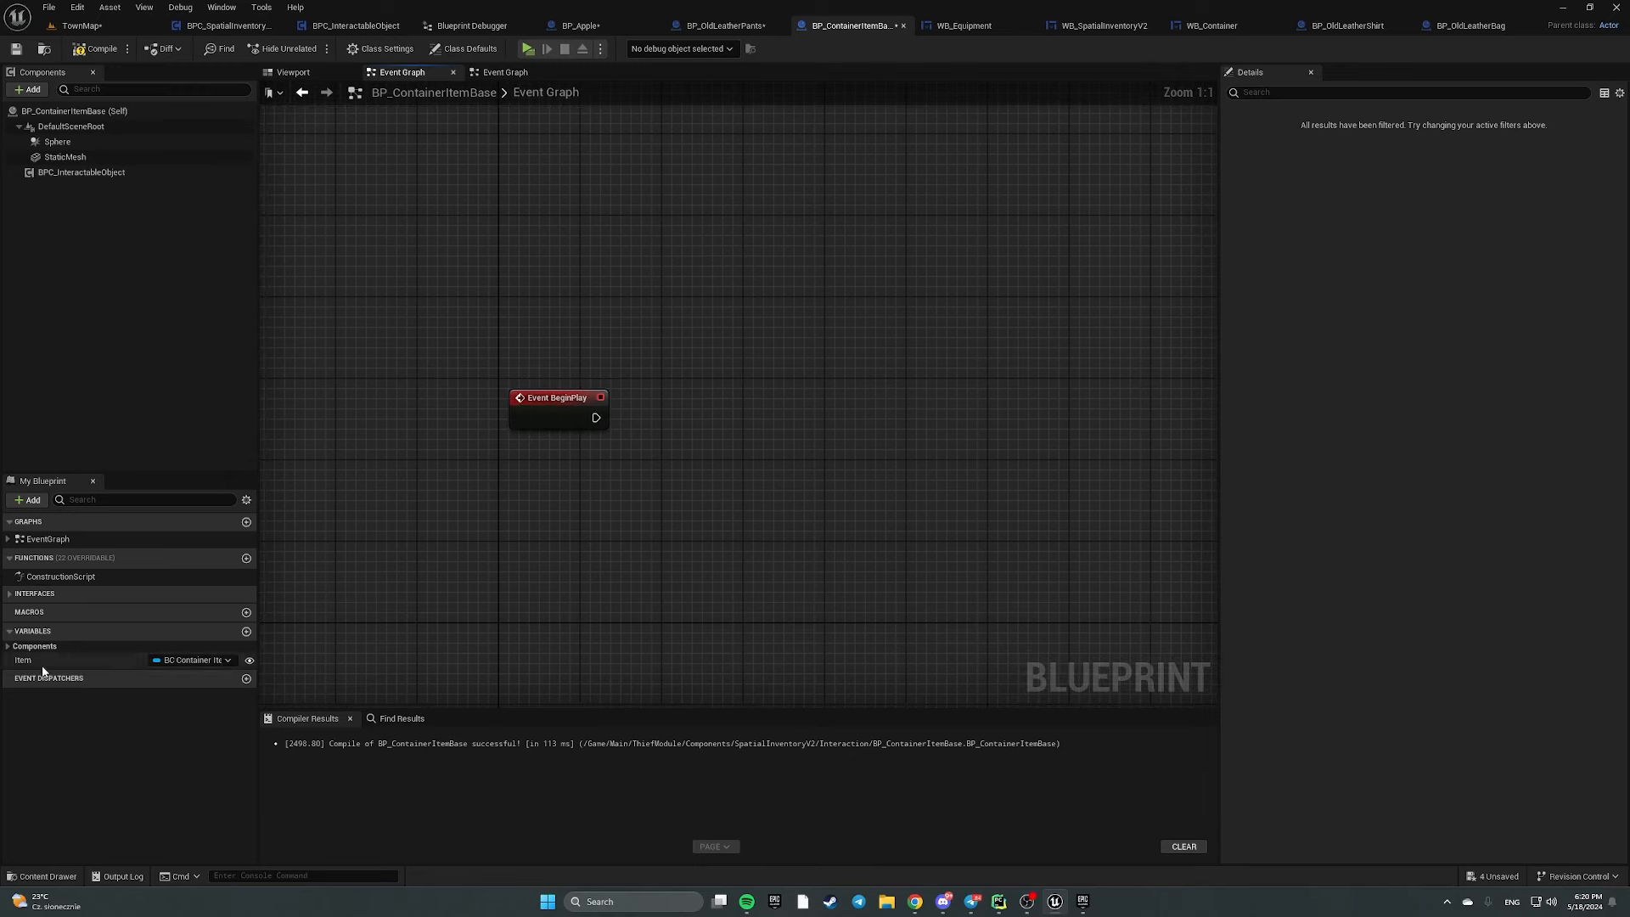
# Call Register Object from Event BeginPlay, passing the Item variable as the Replicated UObject
pyautogui.moveTo(39, 662); pyautogui.dragTo(541, 451)
pyautogui.click(572, 476)
pyautogui.click(665, 421)
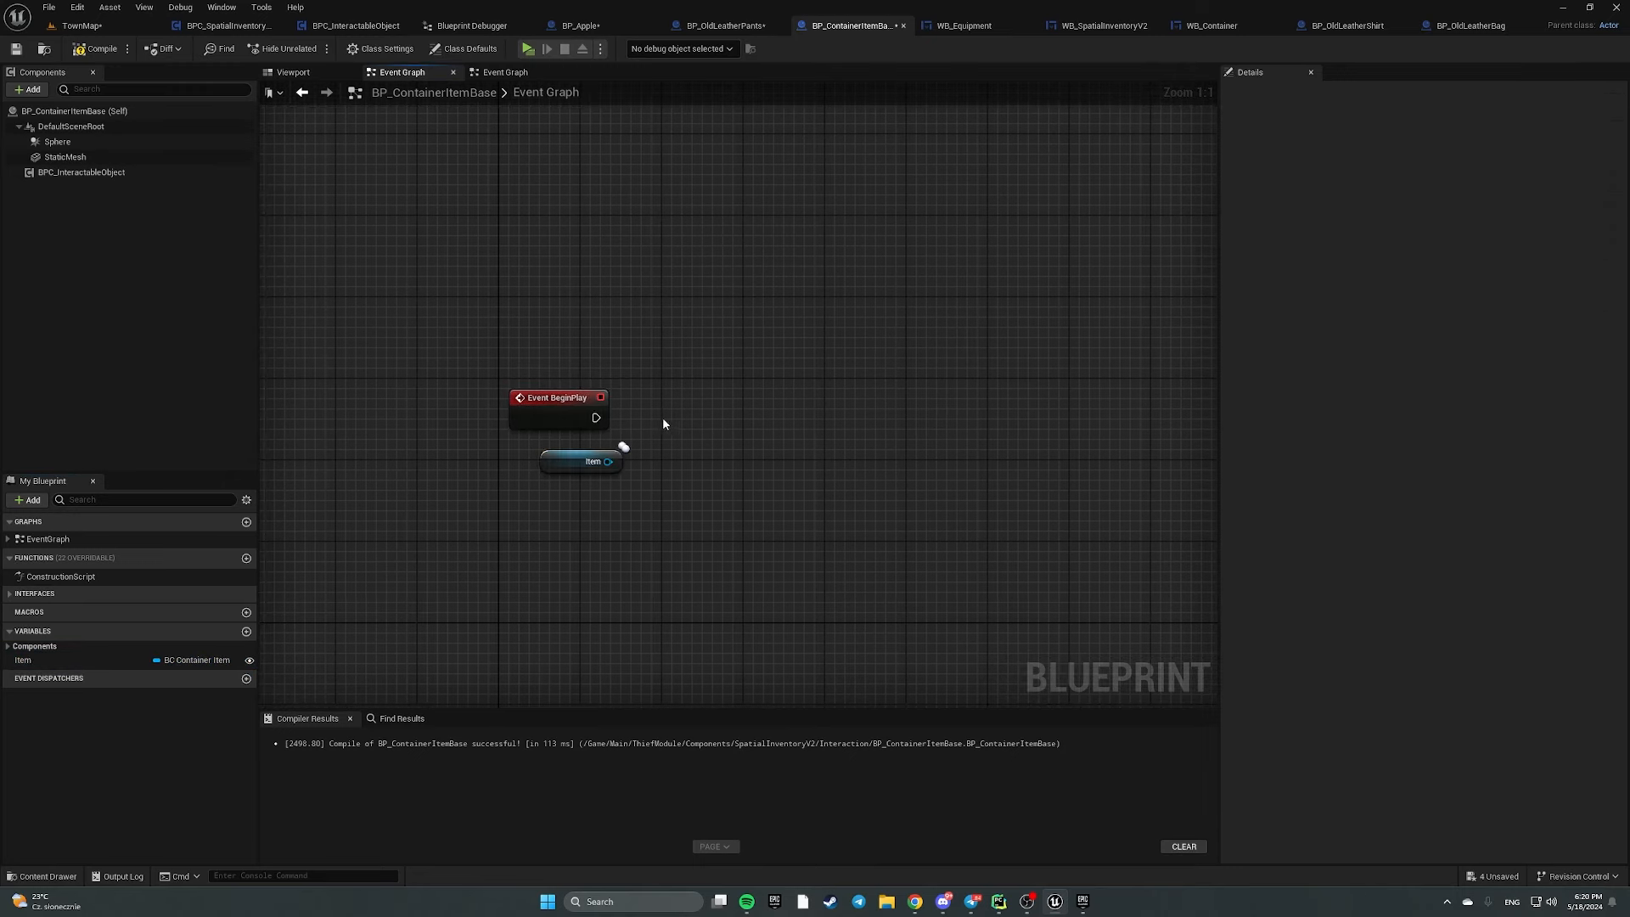
pyautogui.hotkey('ctrl', 'v')
pyautogui.moveTo(691, 448)
pyautogui.mouseDown()
pyautogui.moveTo(700, 418)
pyautogui.moveTo(692, 442)
pyautogui.mouseUp()
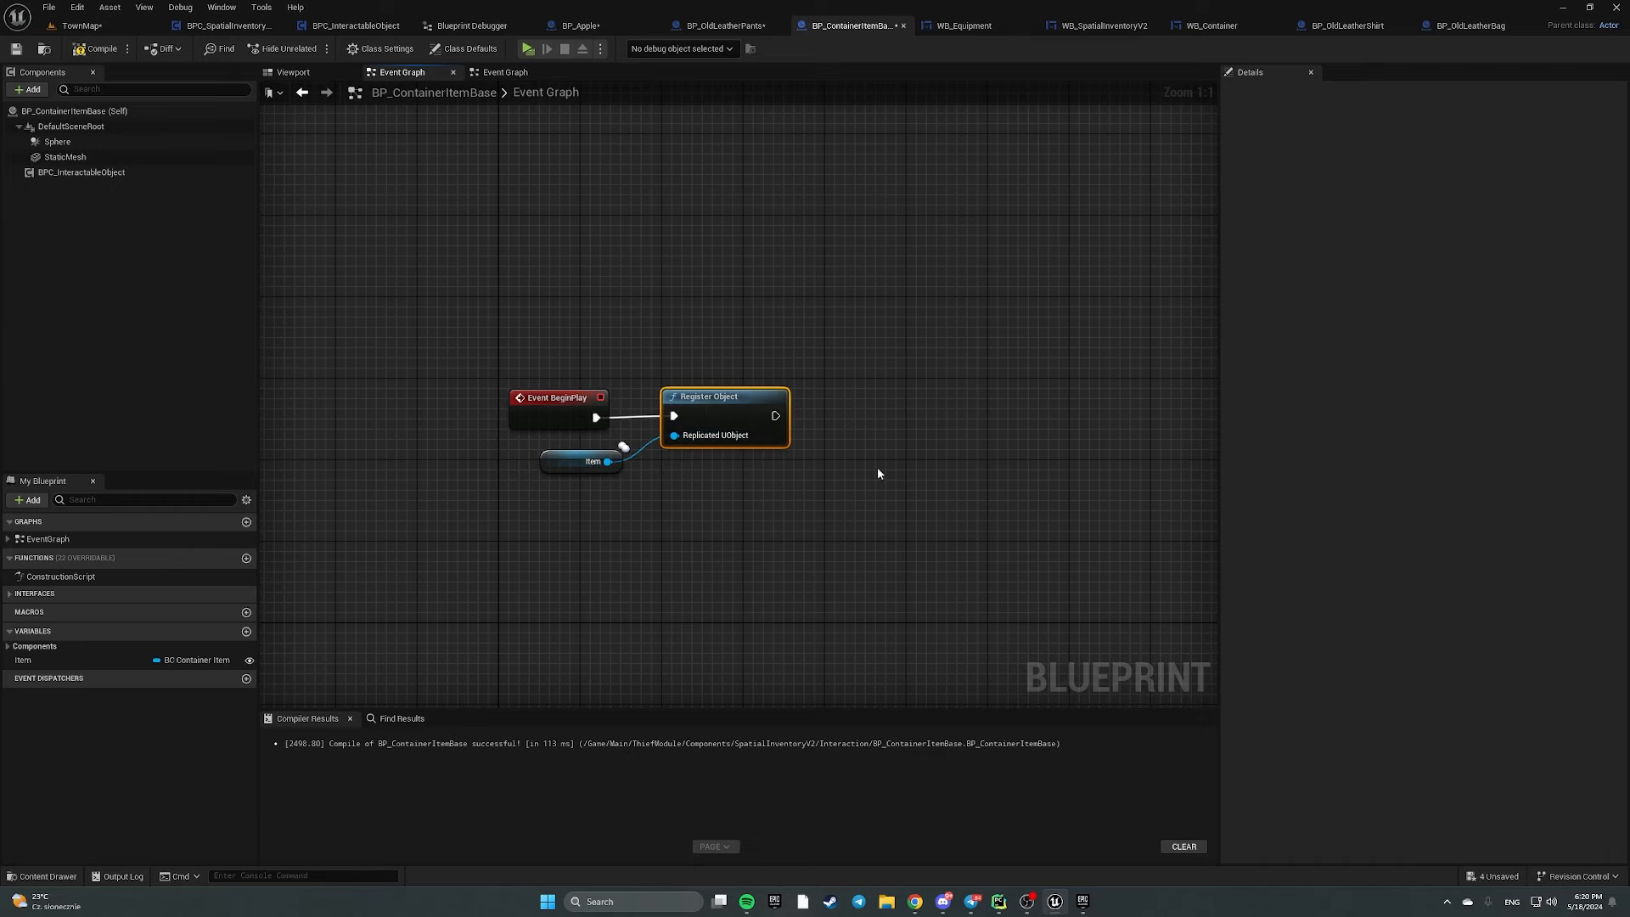
pyautogui.moveTo(877, 464); pyautogui.dragTo(788, 433, button='right')
# Get the Item's container rows with Get Rows and run a For Each Loop over them after Register Object
pyautogui.moveTo(535, 435); pyautogui.dragTo(706, 460)
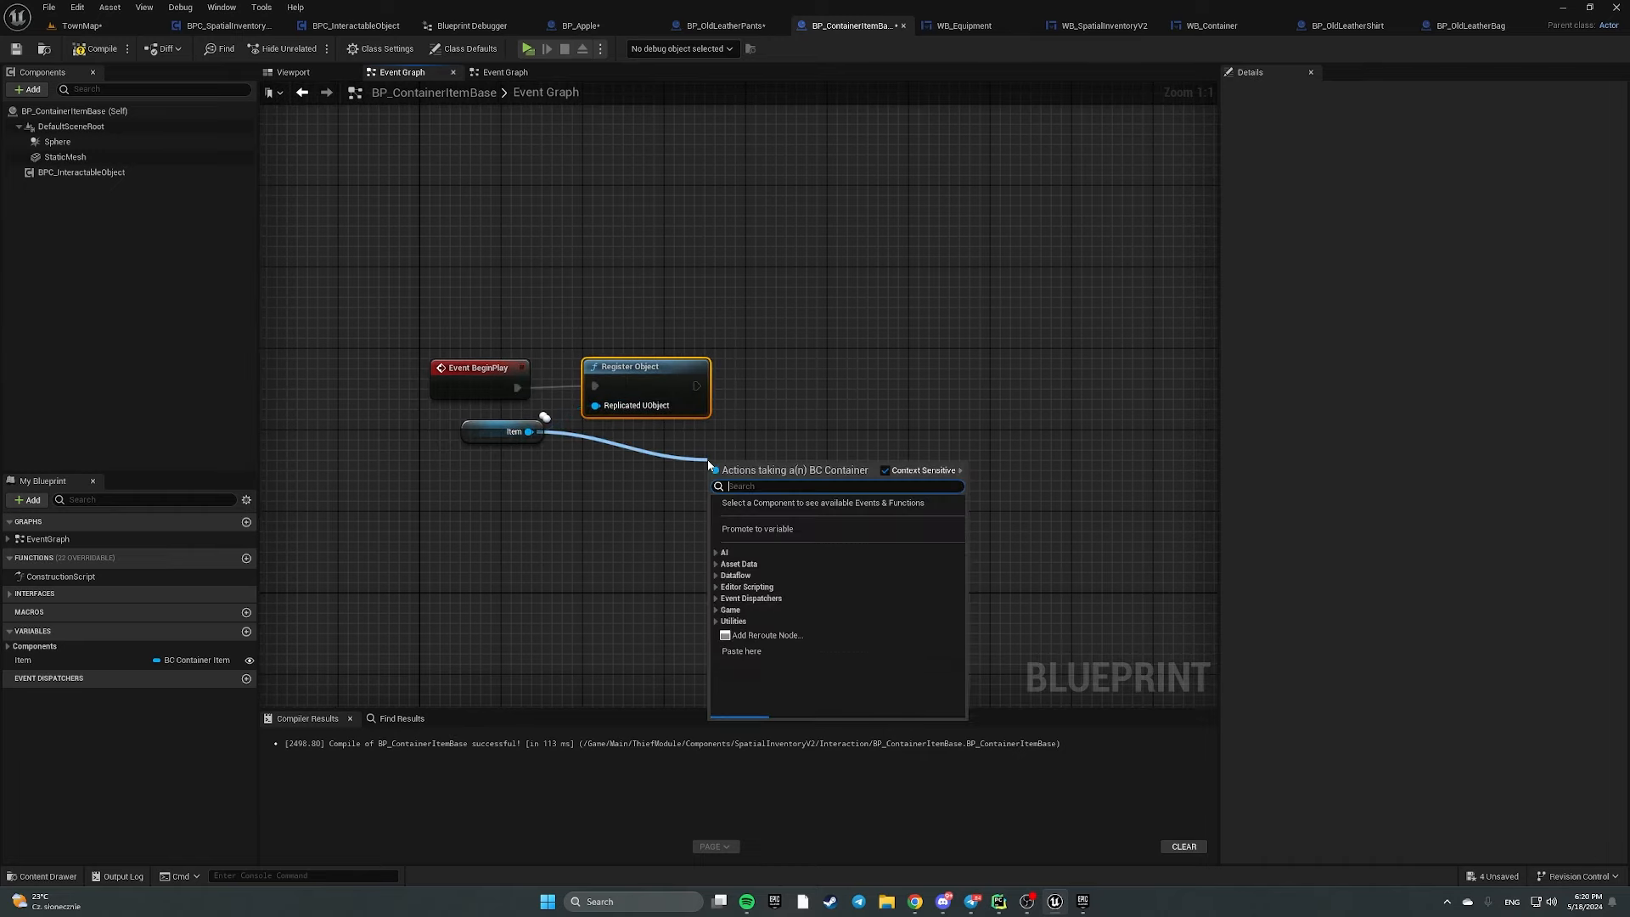
pyautogui.write('get rows')
pyautogui.press('Return')
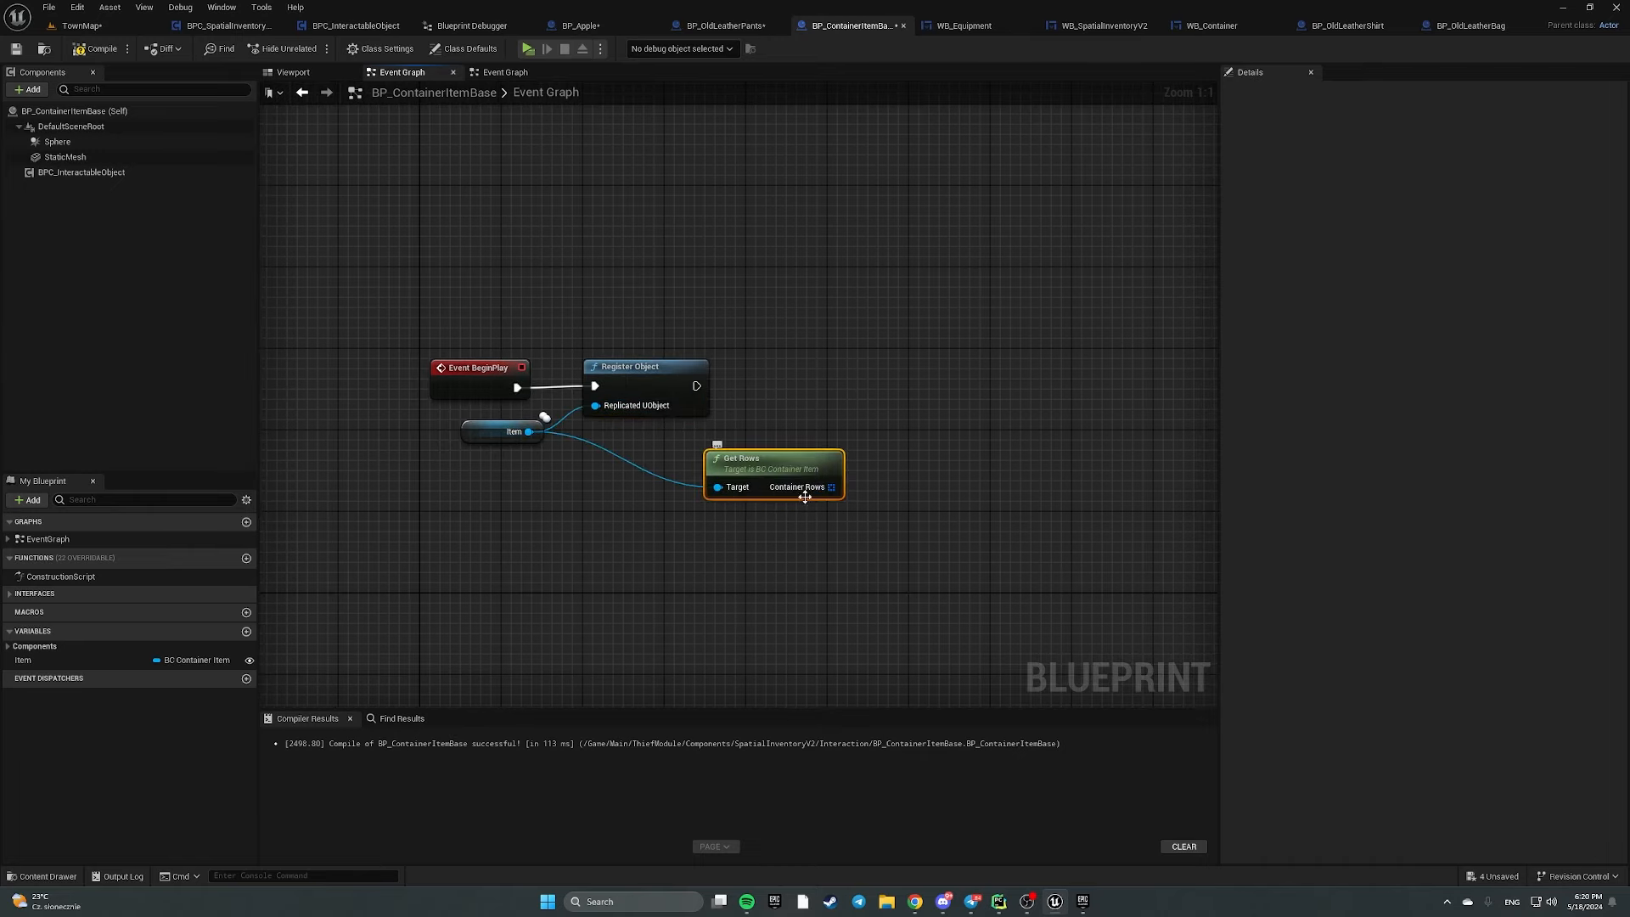
pyautogui.moveTo(829, 495); pyautogui.dragTo(963, 467)
pyautogui.write('for each')
pyautogui.press('Return')
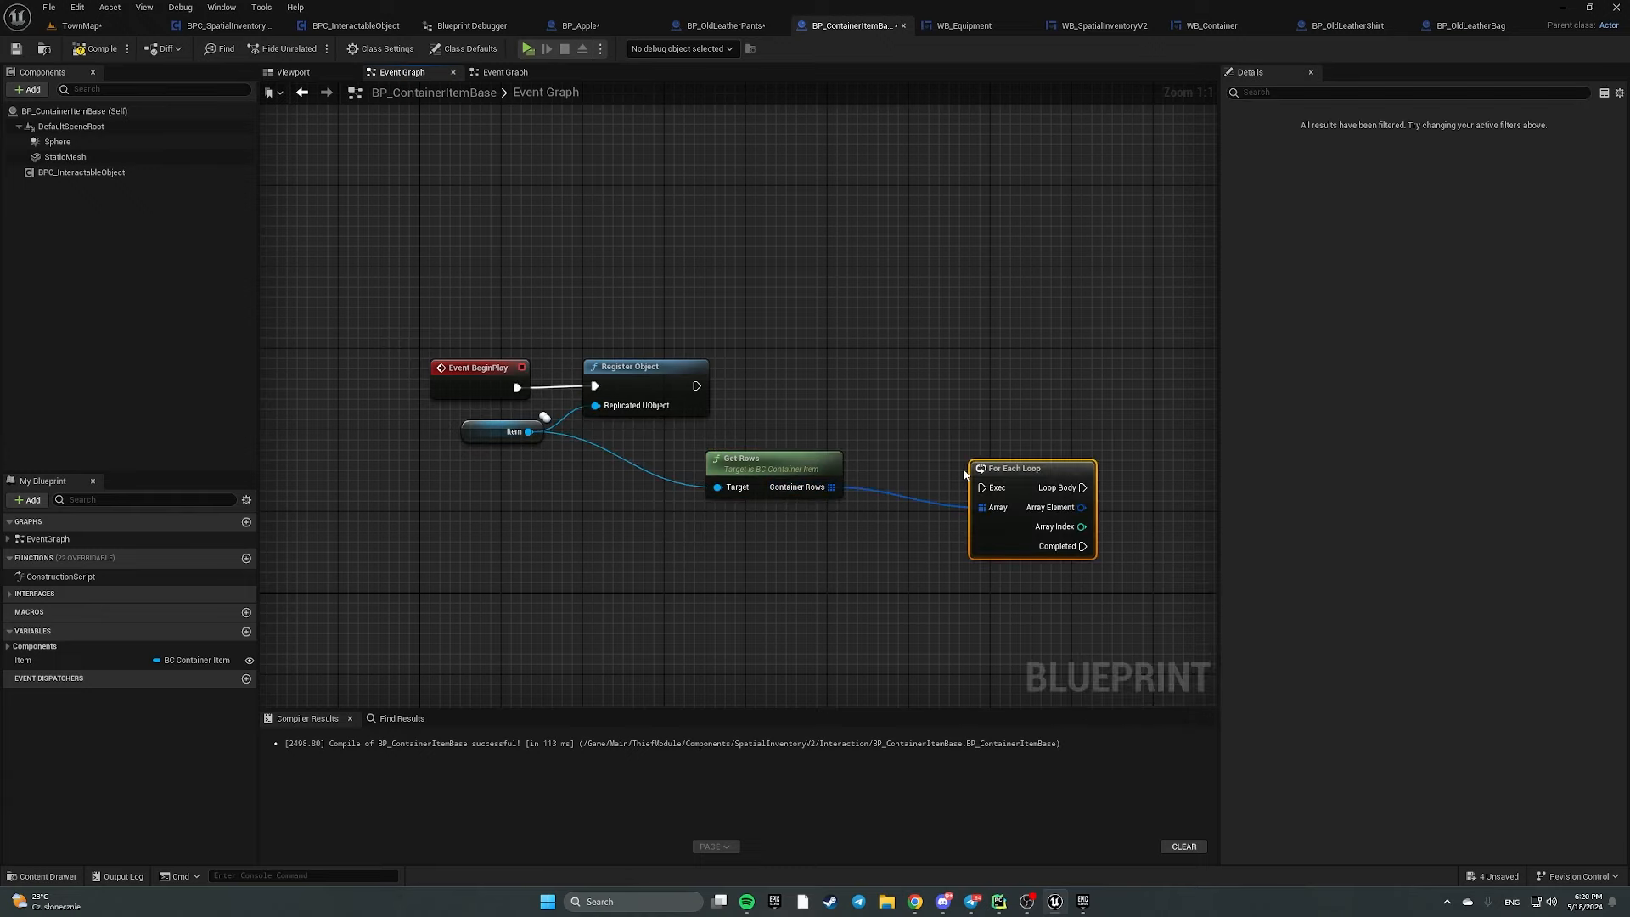
pyautogui.moveTo(995, 497); pyautogui.dragTo(995, 495)
pyautogui.moveTo(1043, 469); pyautogui.dragTo(972, 367)
pyautogui.moveTo(1066, 380); pyautogui.dragTo(692, 375, button='right')
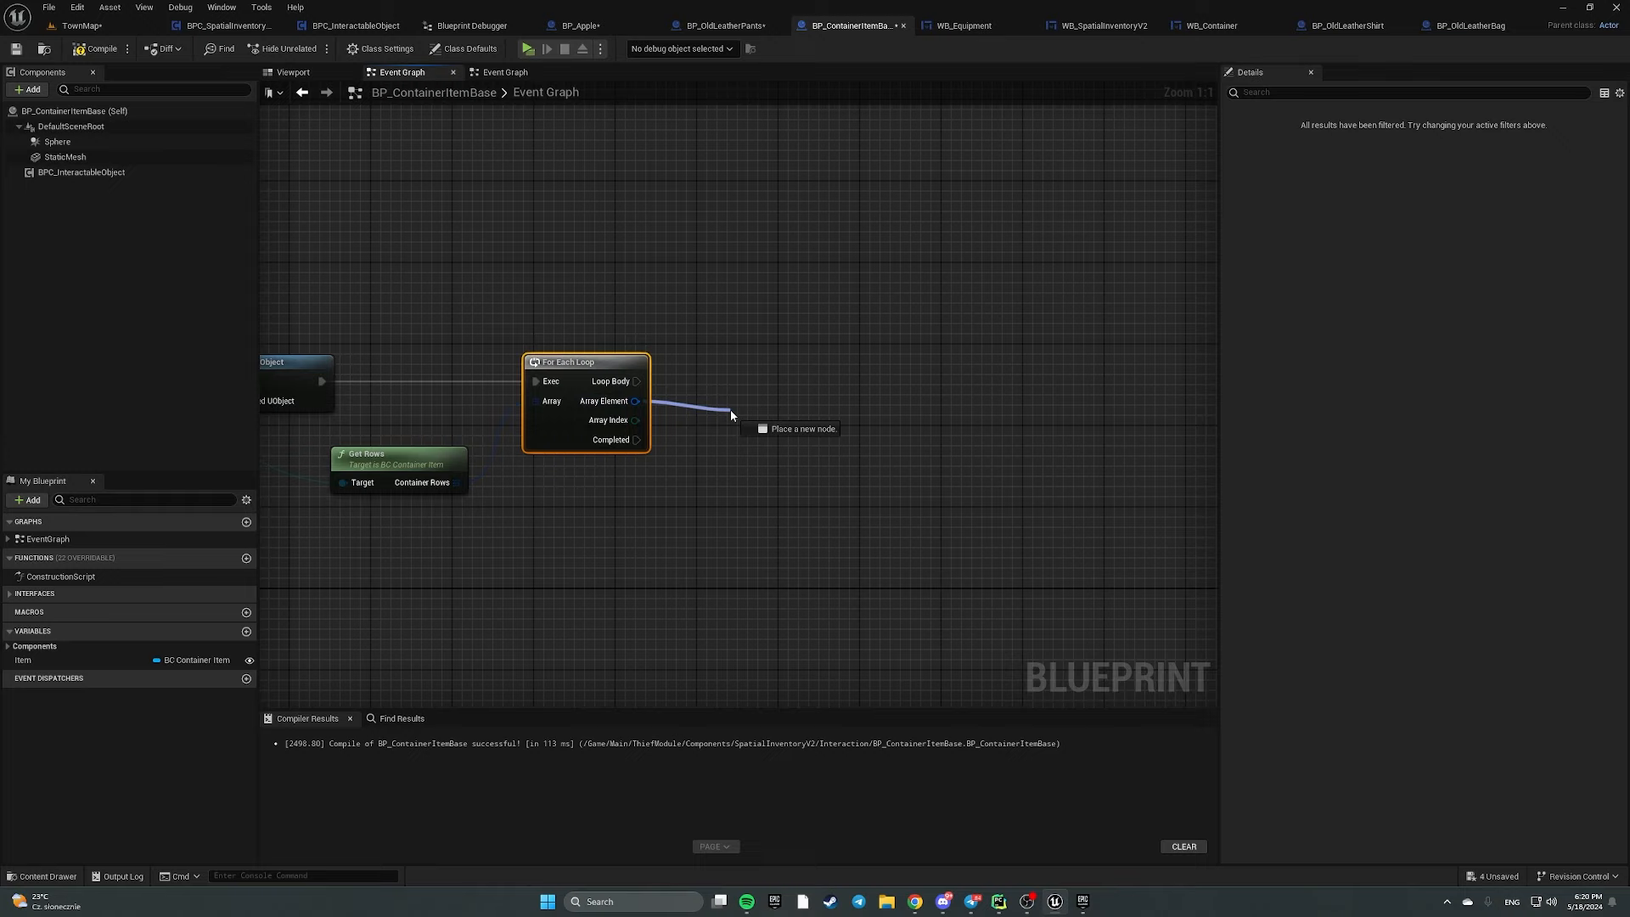
# Break each S_ContainerRow element and run a second For Each Loop over its Cells from the first loop's body
pyautogui.moveTo(731, 414); pyautogui.dragTo(874, 446)
pyautogui.click(806, 464)
pyautogui.write('for each')
pyautogui.press('Return')
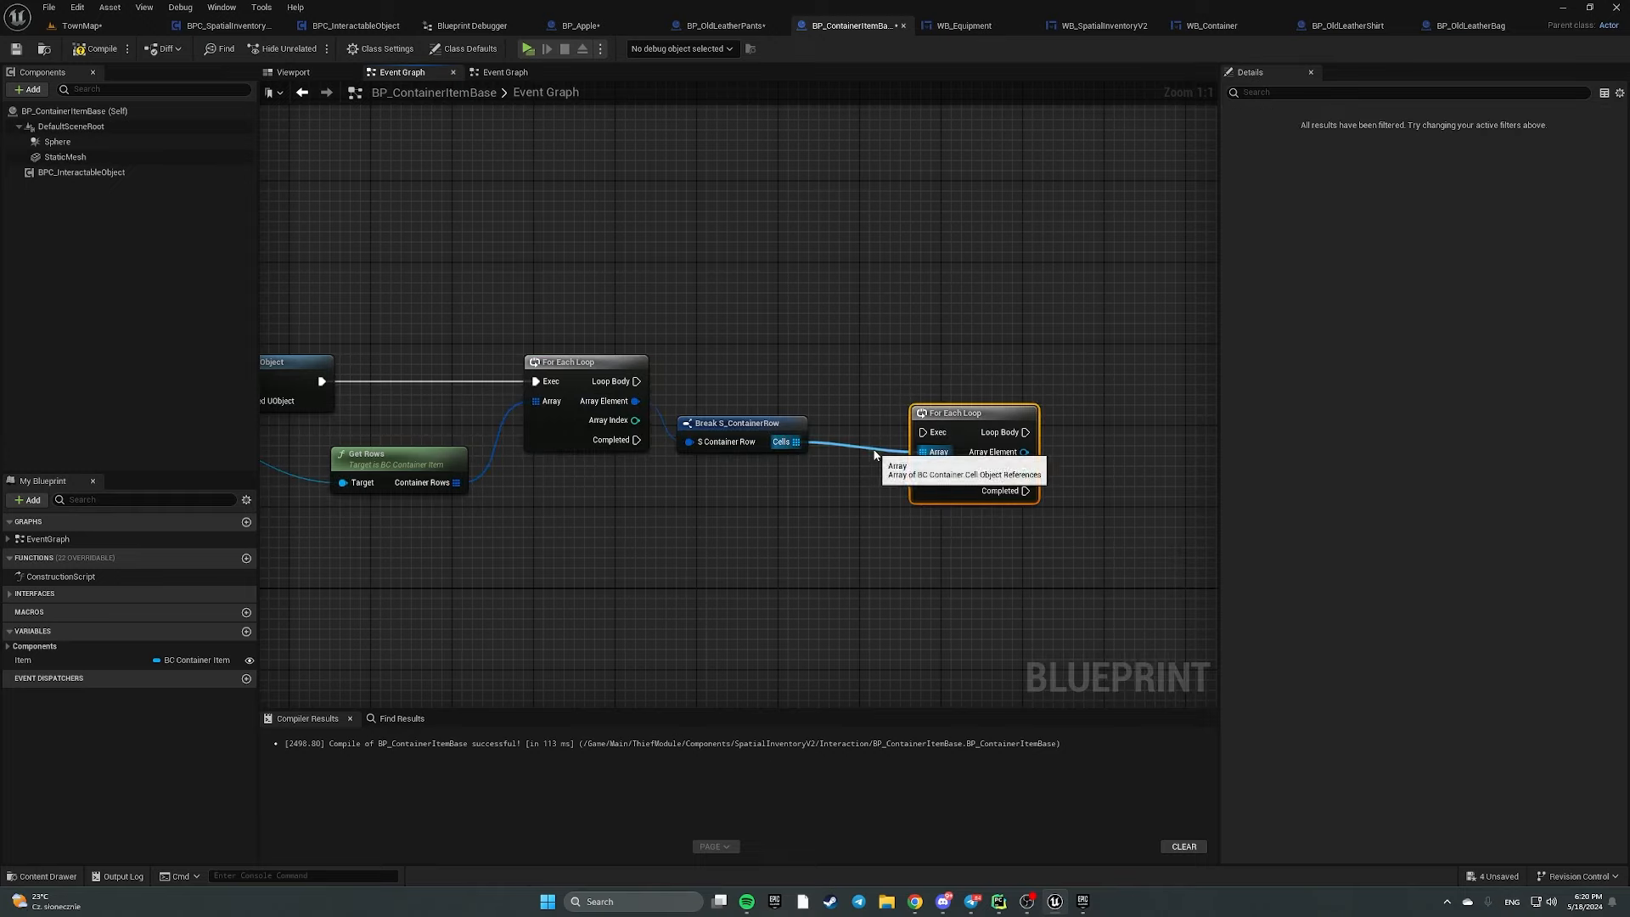
pyautogui.moveTo(639, 382); pyautogui.dragTo(926, 432)
# Add a Register Object call in the inner loop's body for each cell element
pyautogui.moveTo(1079, 329); pyautogui.dragTo(825, 335, button='right')
pyautogui.hotkey('ctrl', 'v')
pyautogui.moveTo(773, 408); pyautogui.dragTo(838, 422)
pyautogui.moveTo(892, 400); pyautogui.dragTo(903, 372)
# Compile and save BP_ContainerItemBase, and return to the TownMap level
pyautogui.moveTo(469, 517); pyautogui.dragTo(934, 489, button='right')
pyautogui.scroll(-2, 575, 490)
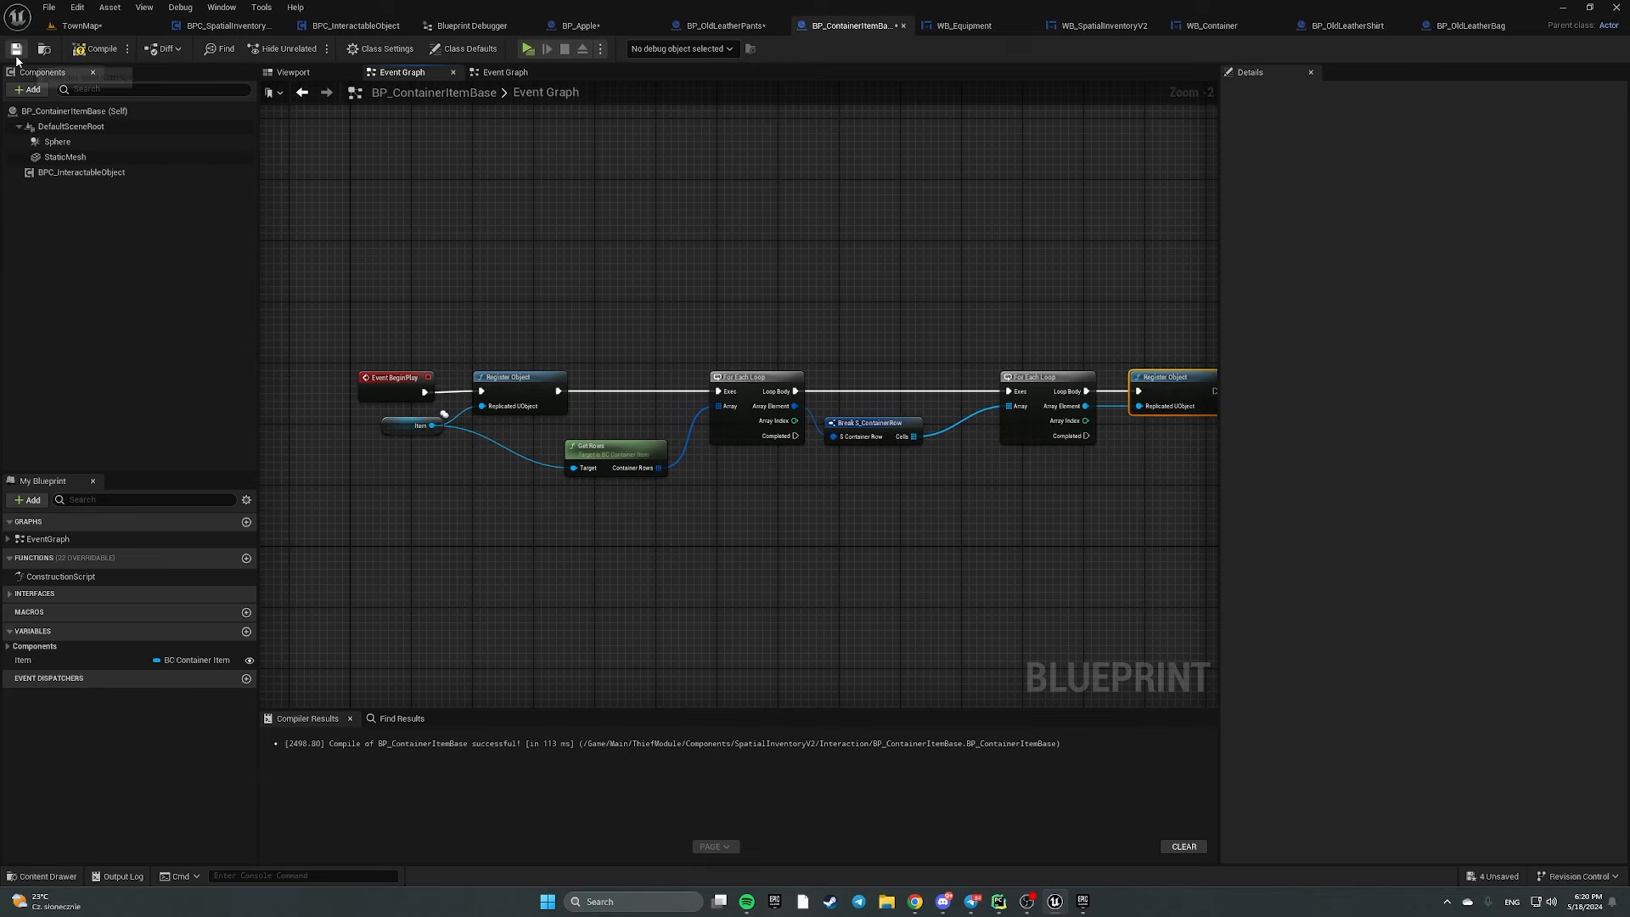
pyautogui.click(78, 26)
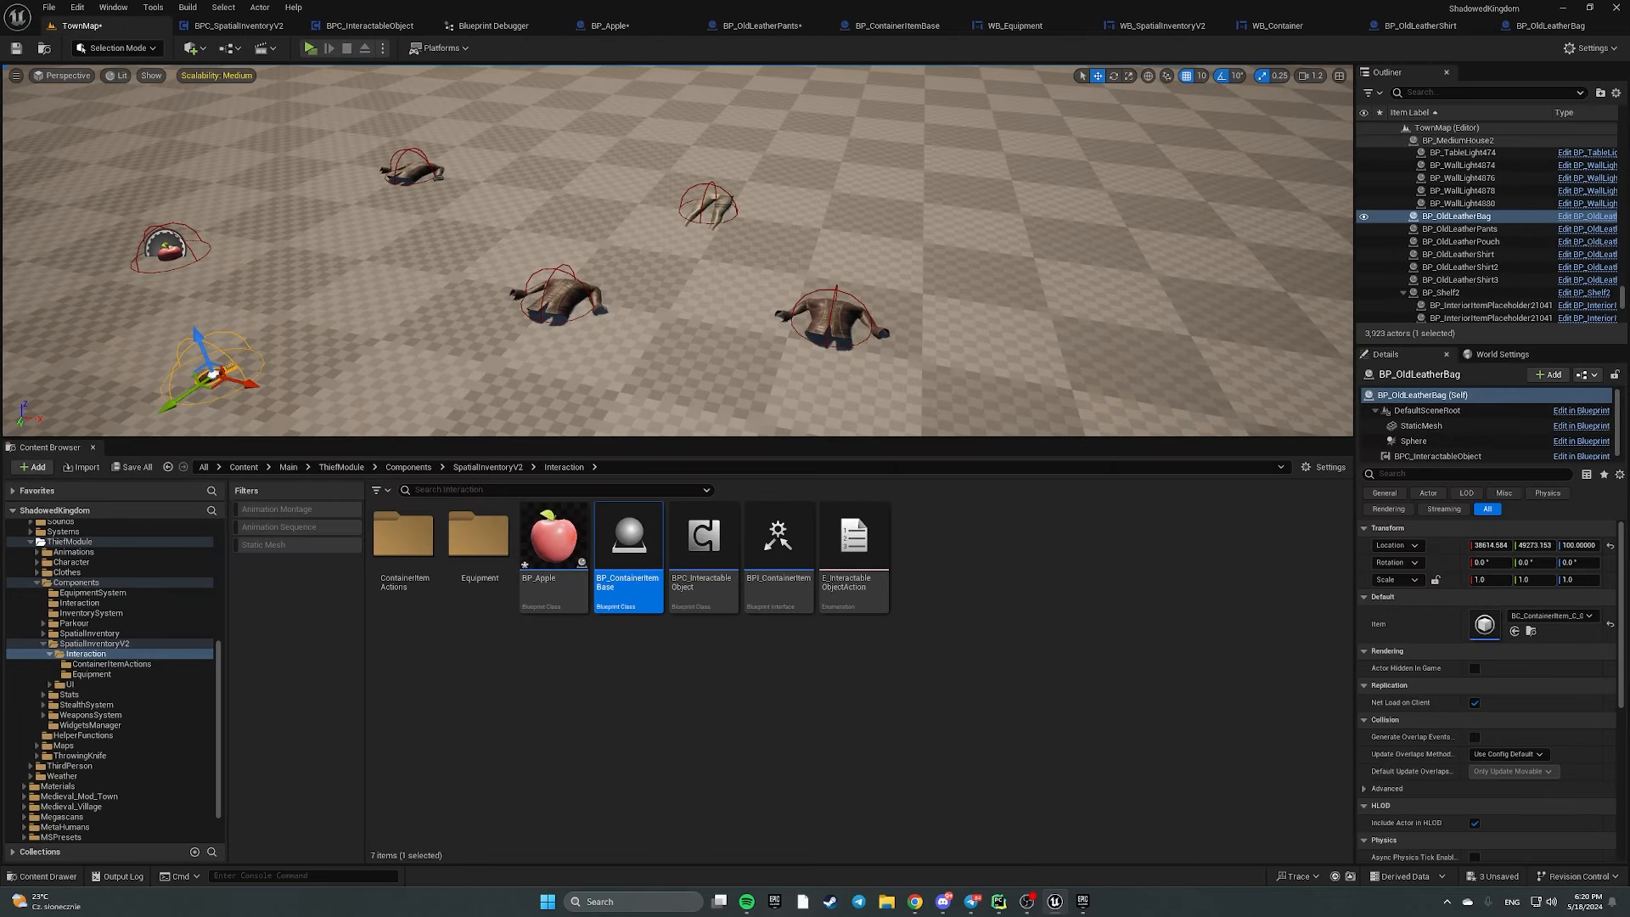
pyautogui.click(832, 322)
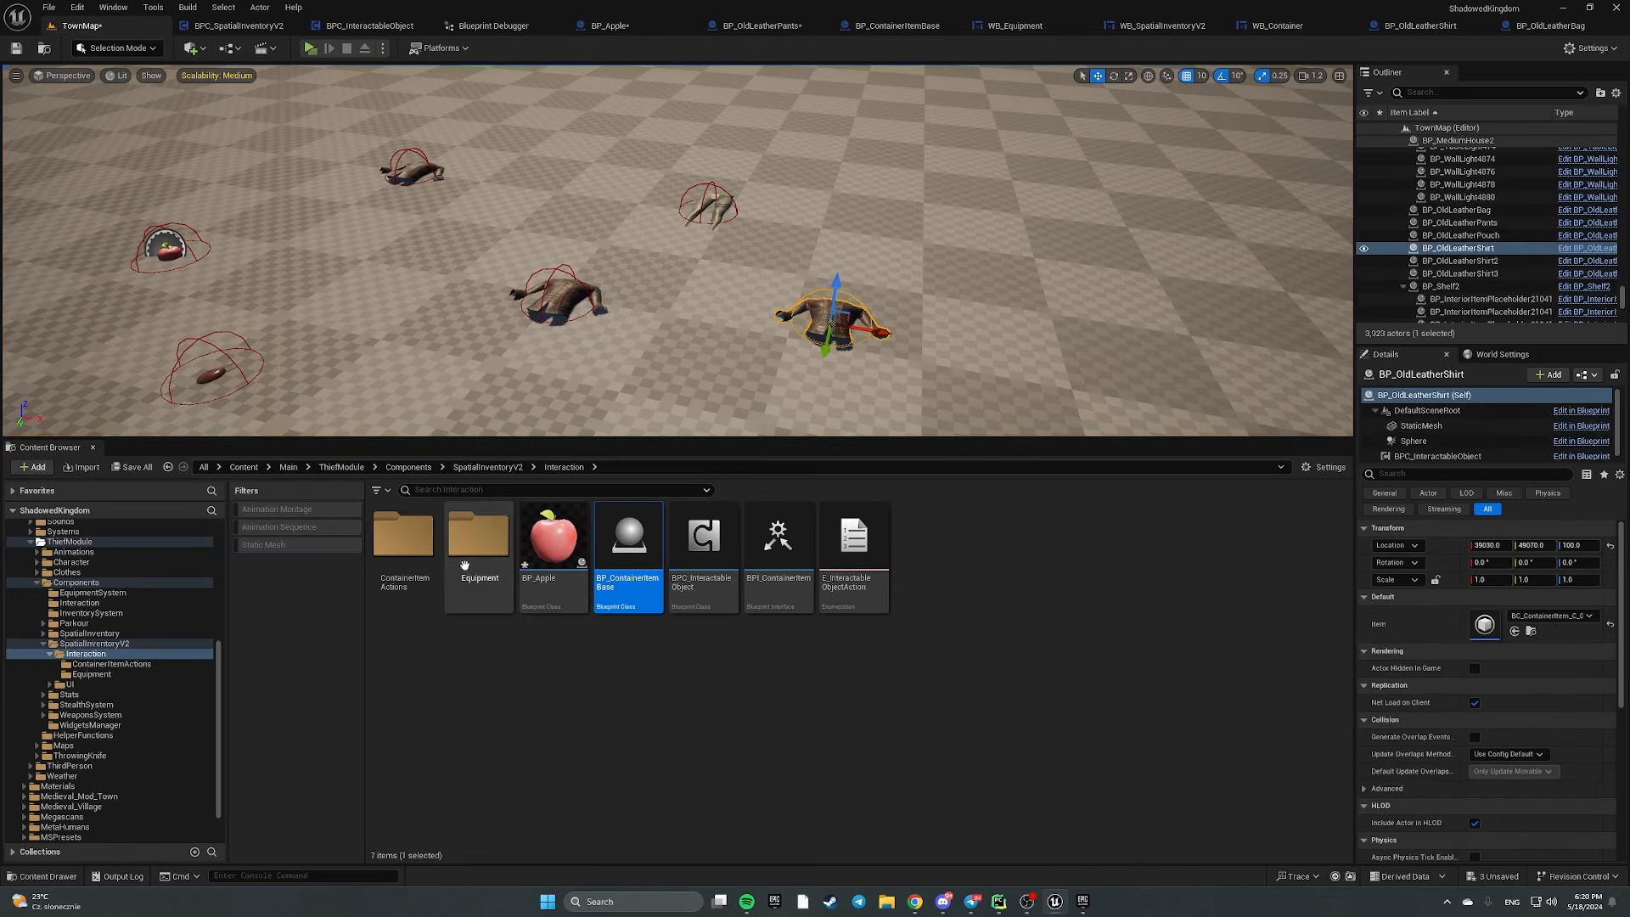
pyautogui.doubleClick(479, 535)
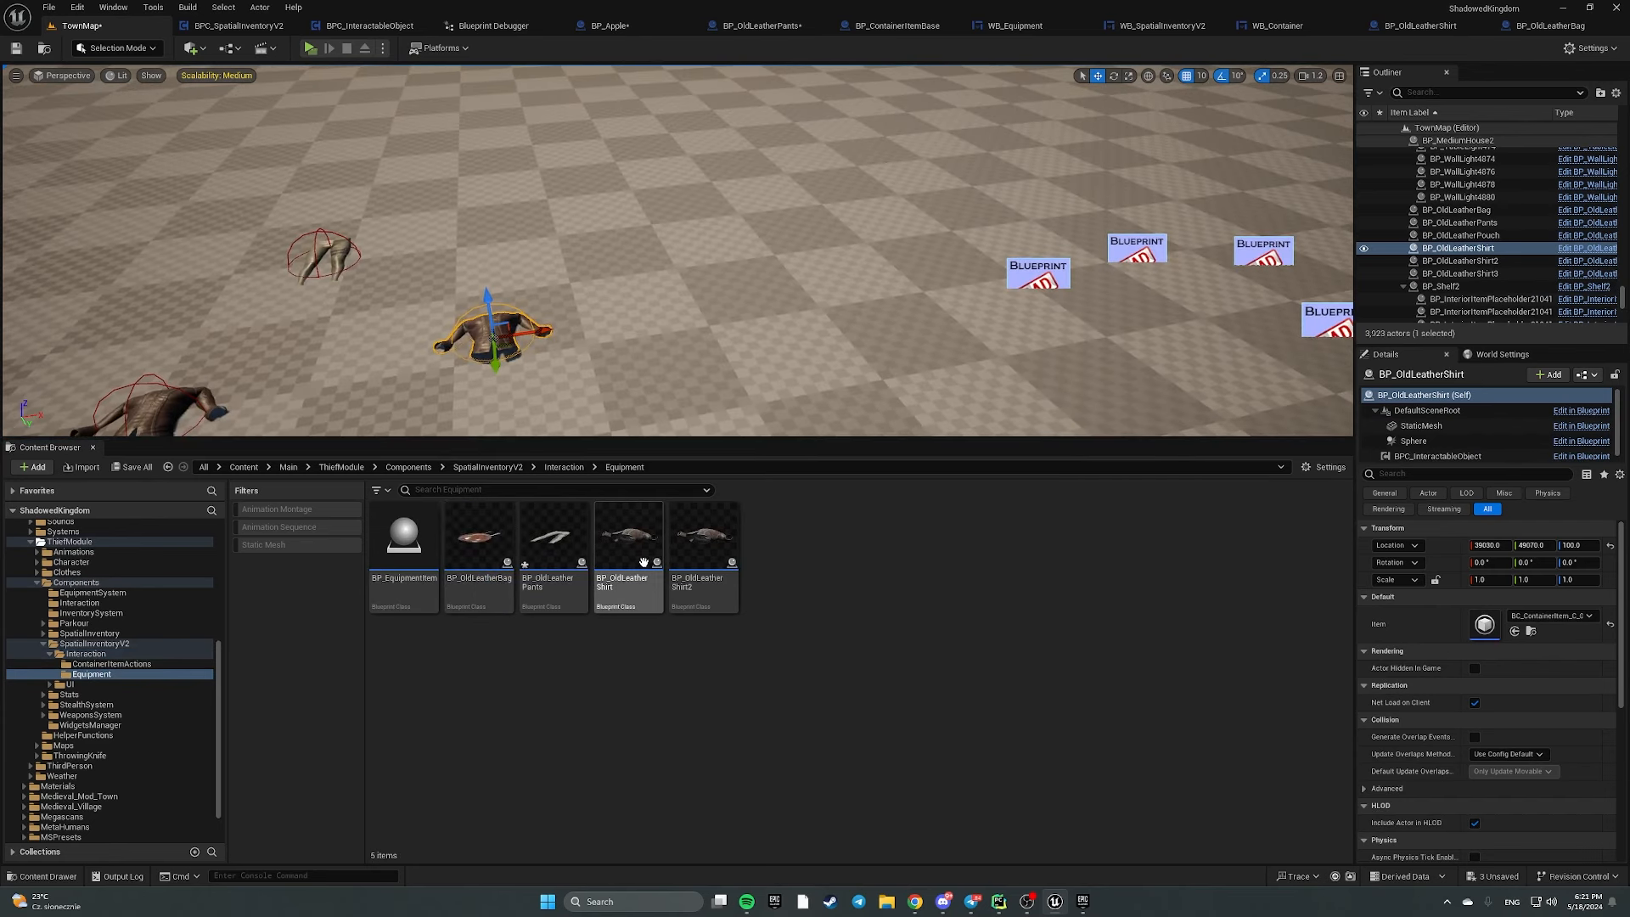
pyautogui.moveTo(764, 289); pyautogui.dragTo(770, 285)
pyautogui.click(861, 326)
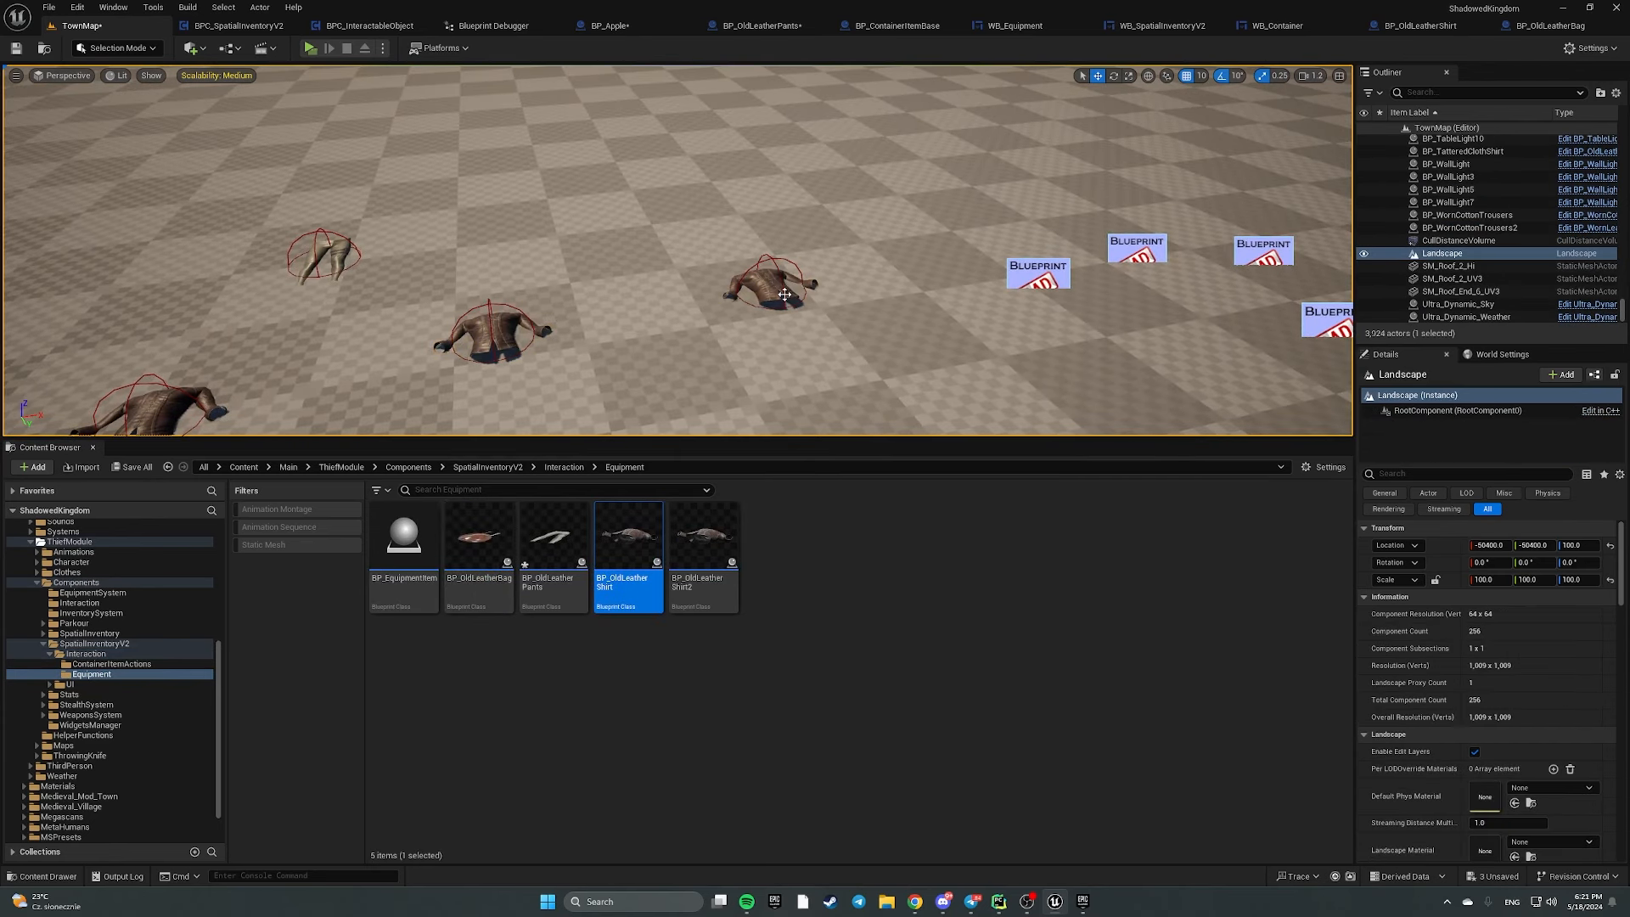
pyautogui.click(784, 294)
pyautogui.moveTo(722, 265); pyautogui.dragTo(668, 161, button='right')
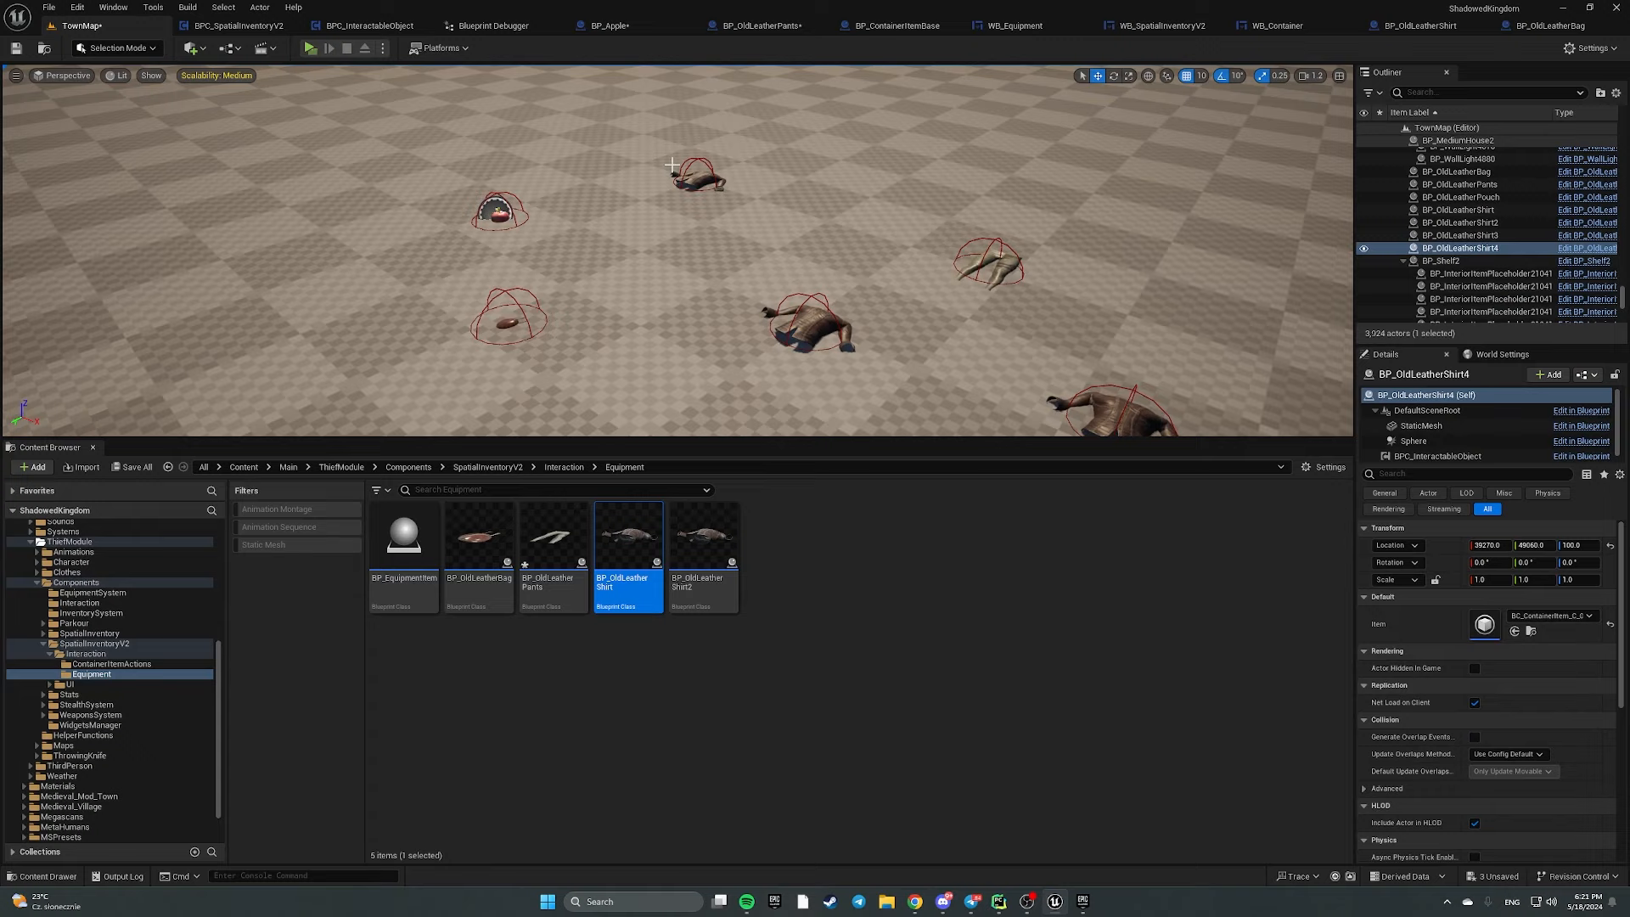
pyautogui.press('Delete')
# Start the multiplayer preview with the client window beside the server window, and equip the nearest leather shirt on the client's character
pyautogui.click(307, 49)
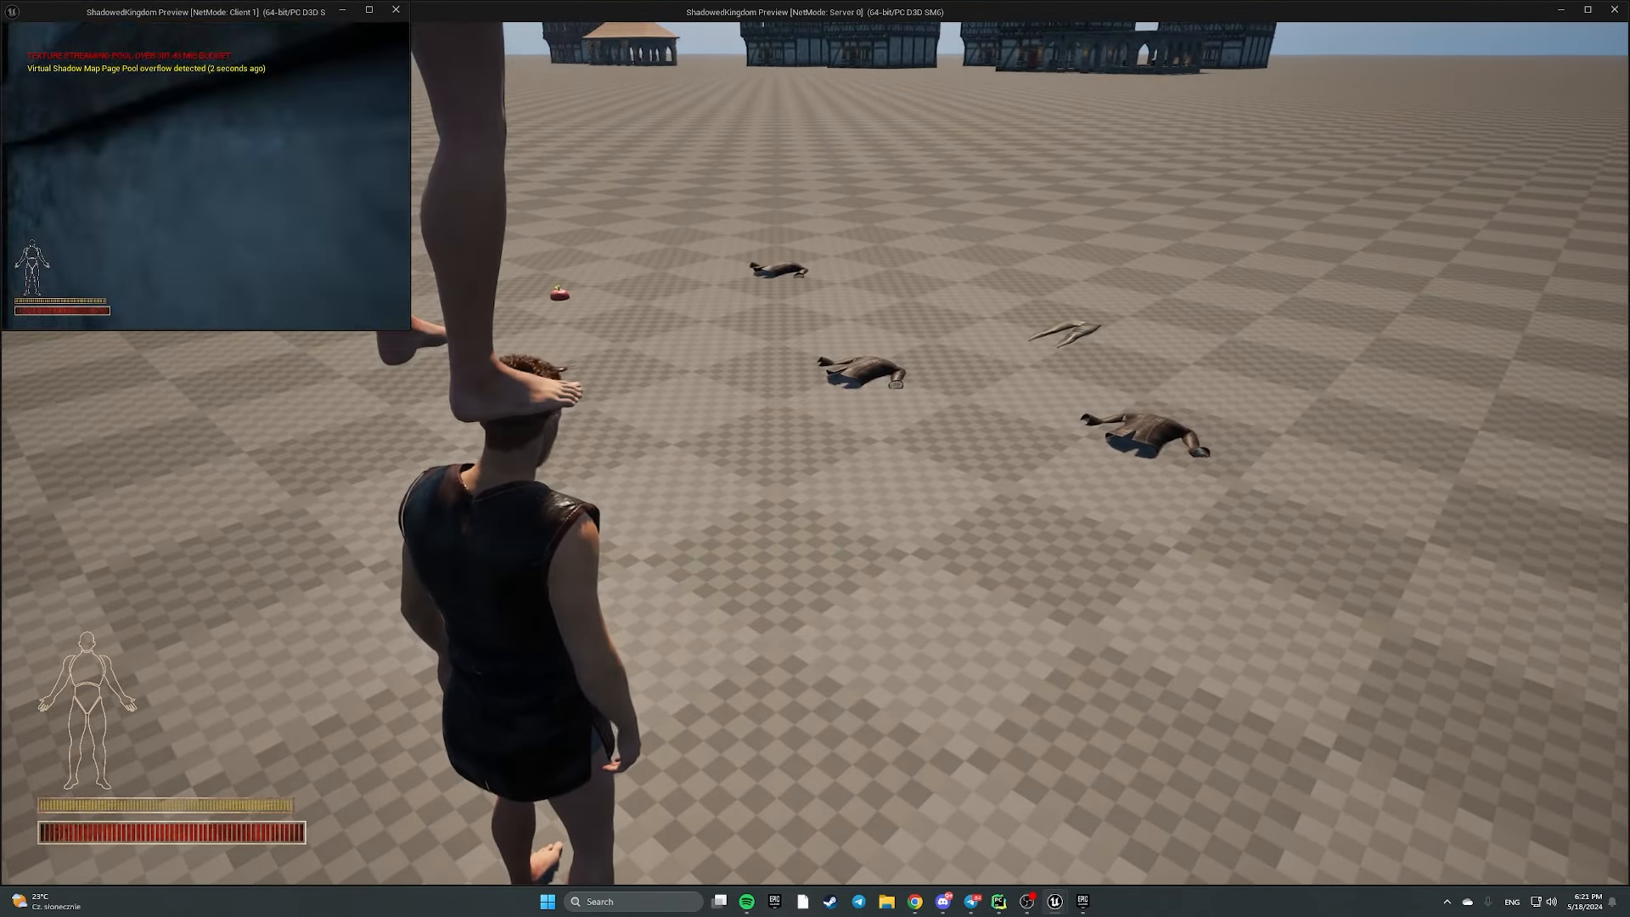
pyautogui.moveTo(267, 29); pyautogui.dragTo(3, 310)
pyautogui.click(1074, 164)
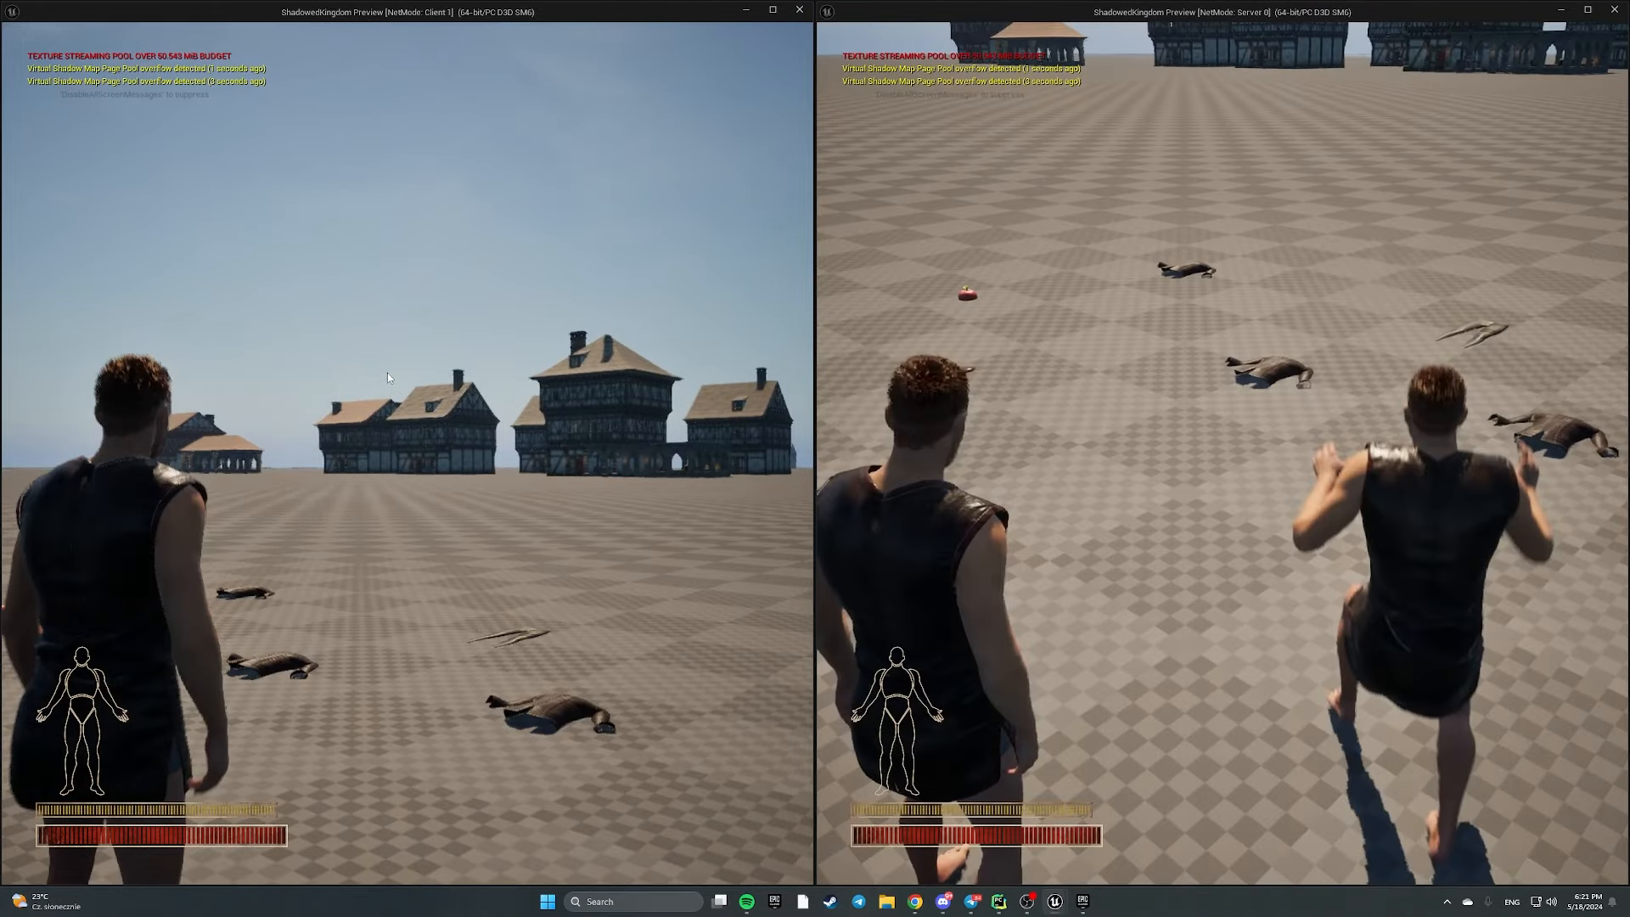
pyautogui.press('w')
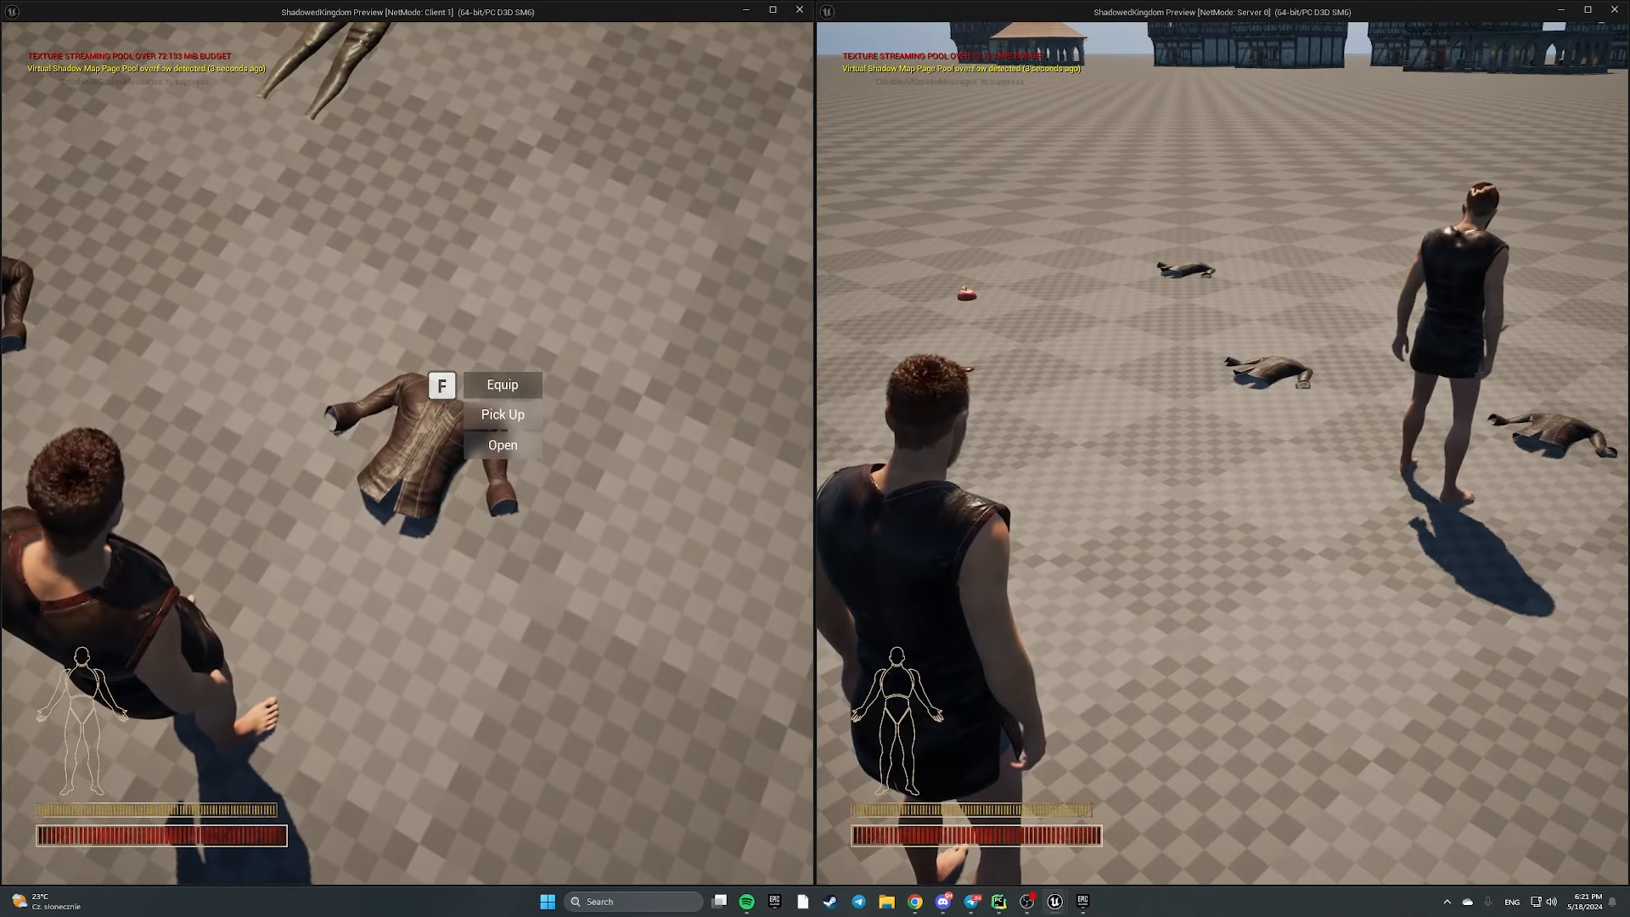
pyautogui.press('e')
# Walk the client's character past the pants to the apple and pick it up
pyautogui.press('w')
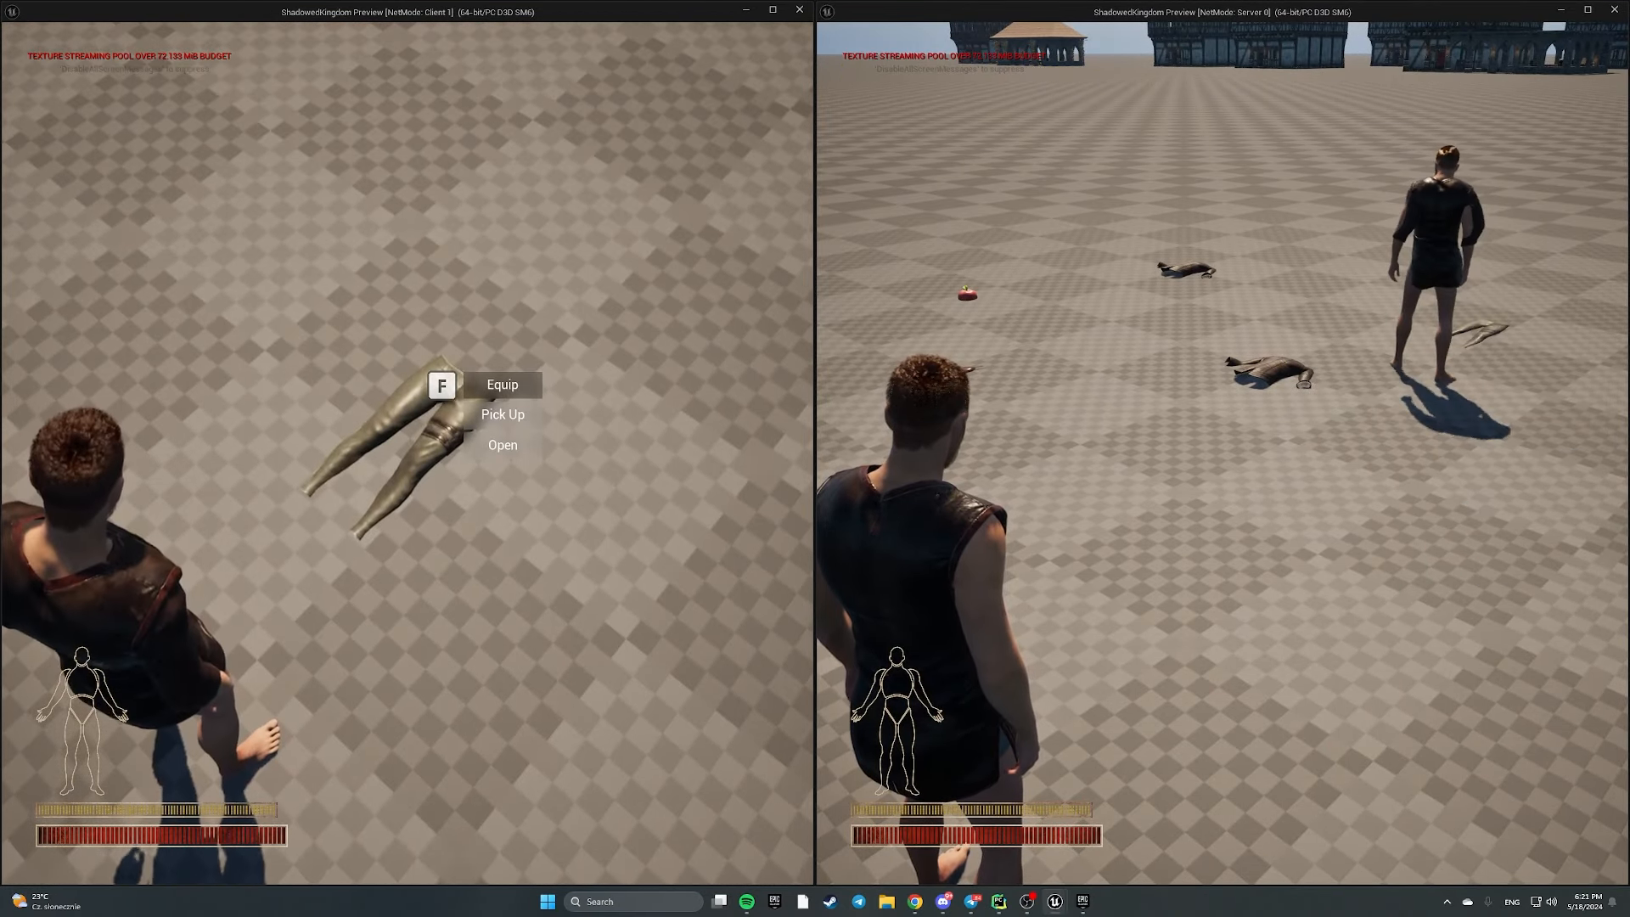
pyautogui.scroll(-1, 407, 453)
pyautogui.press('w')
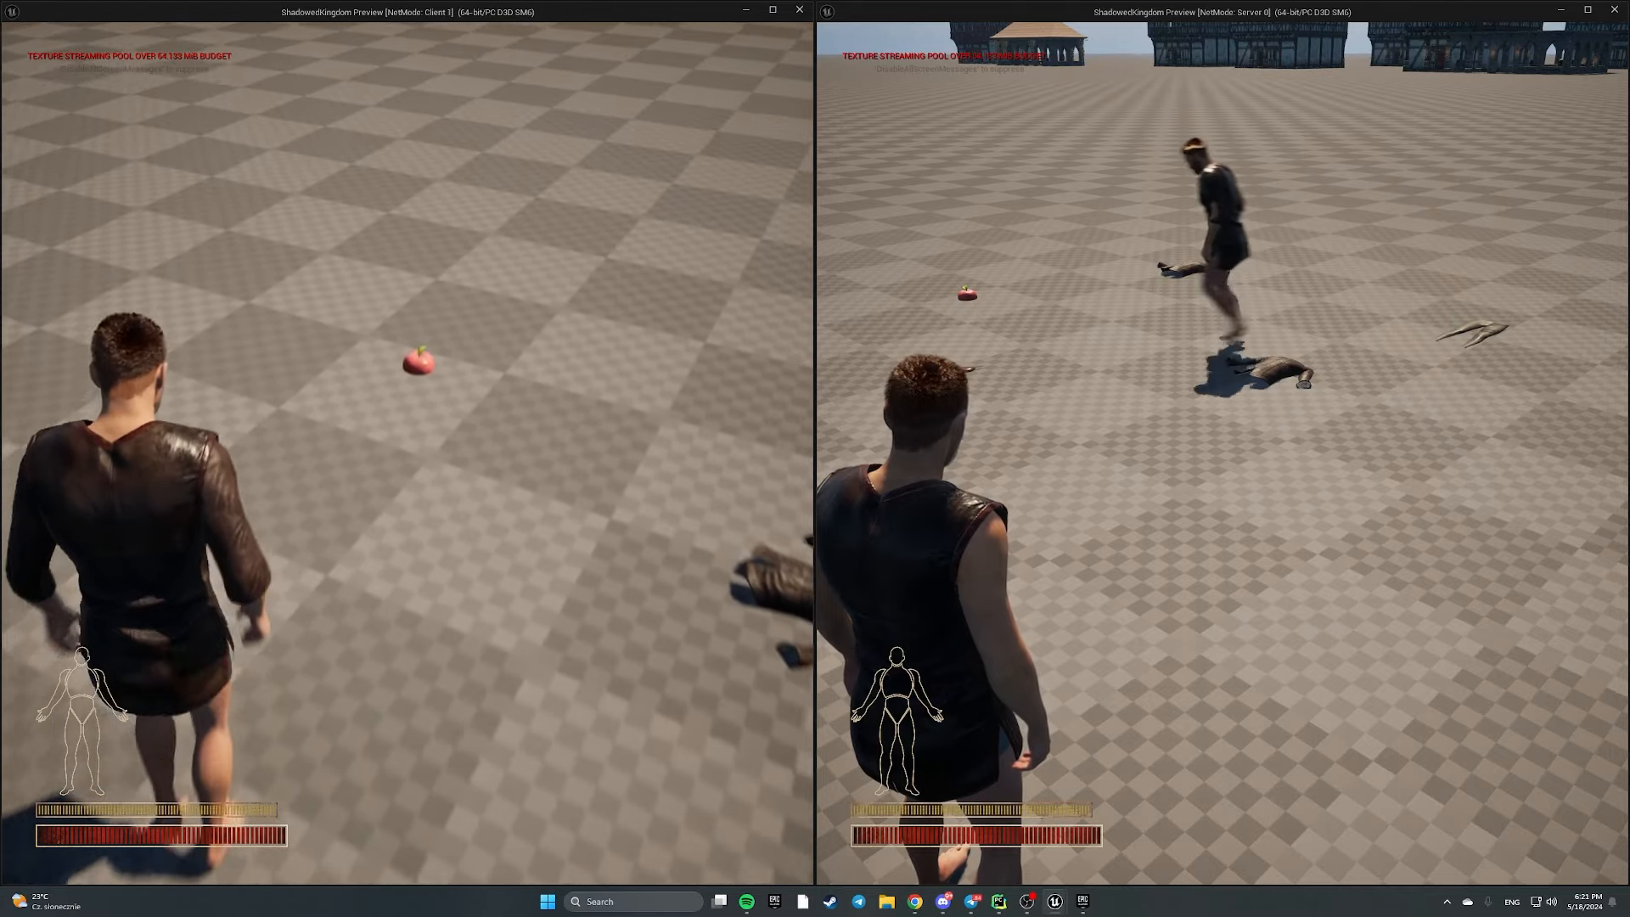
pyautogui.press('w')
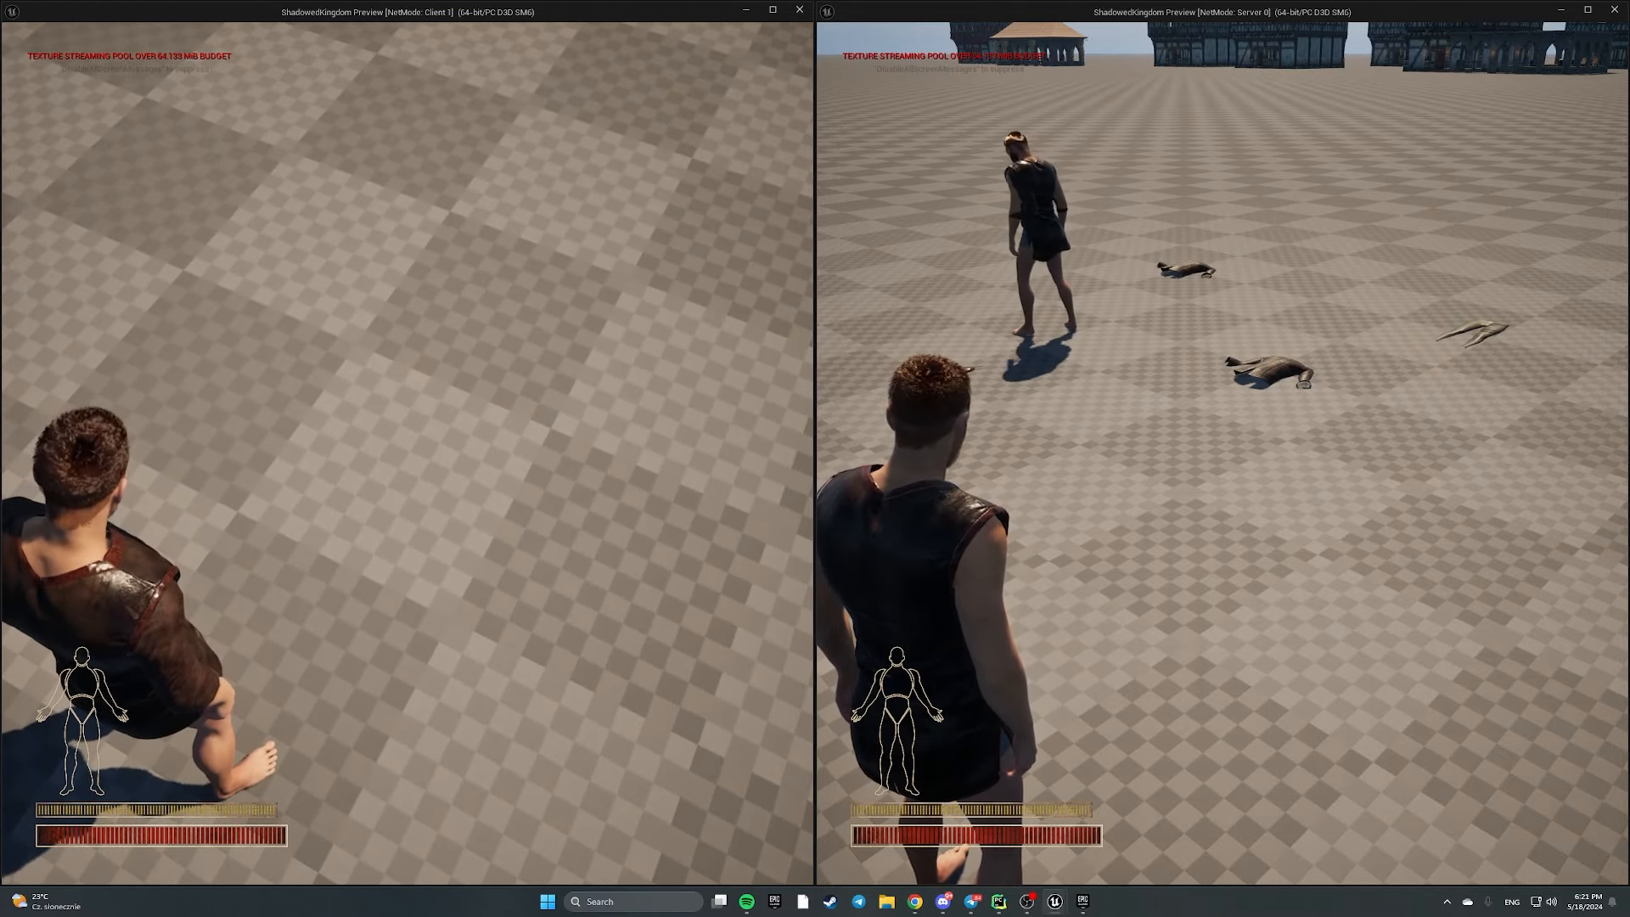
# Maximise the client preview and test moving the apple between the shirt's cells to the lower-right one, reopening the inventory between moves
pyautogui.press('i')
pyautogui.moveTo(440, 5); pyautogui.dragTo(540, 258)
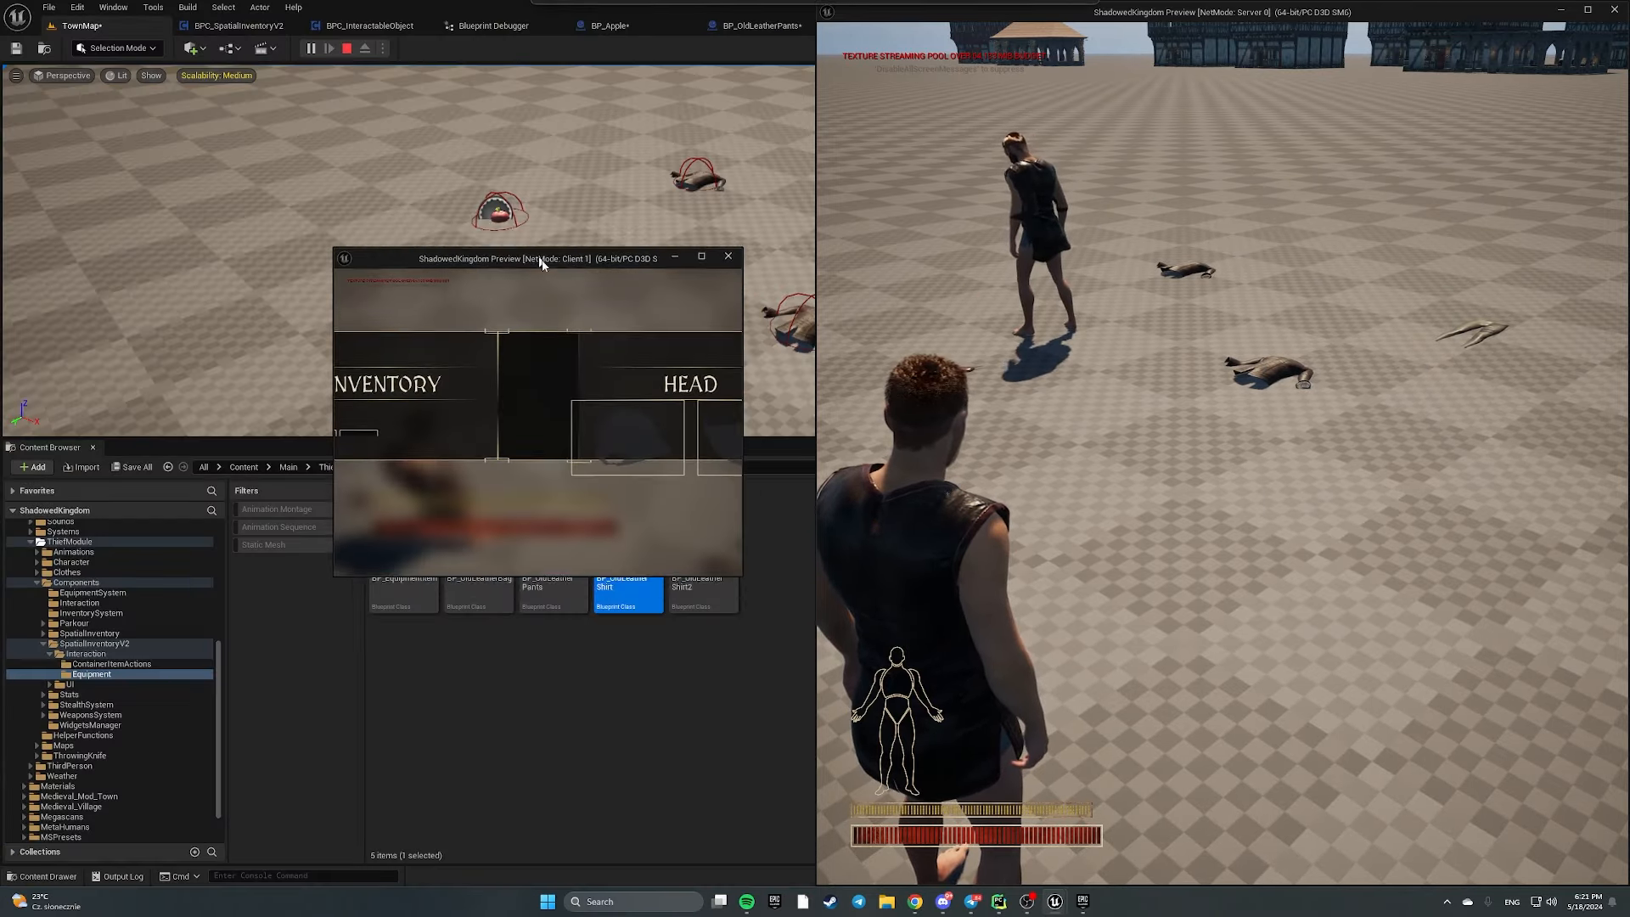
pyautogui.click(702, 255)
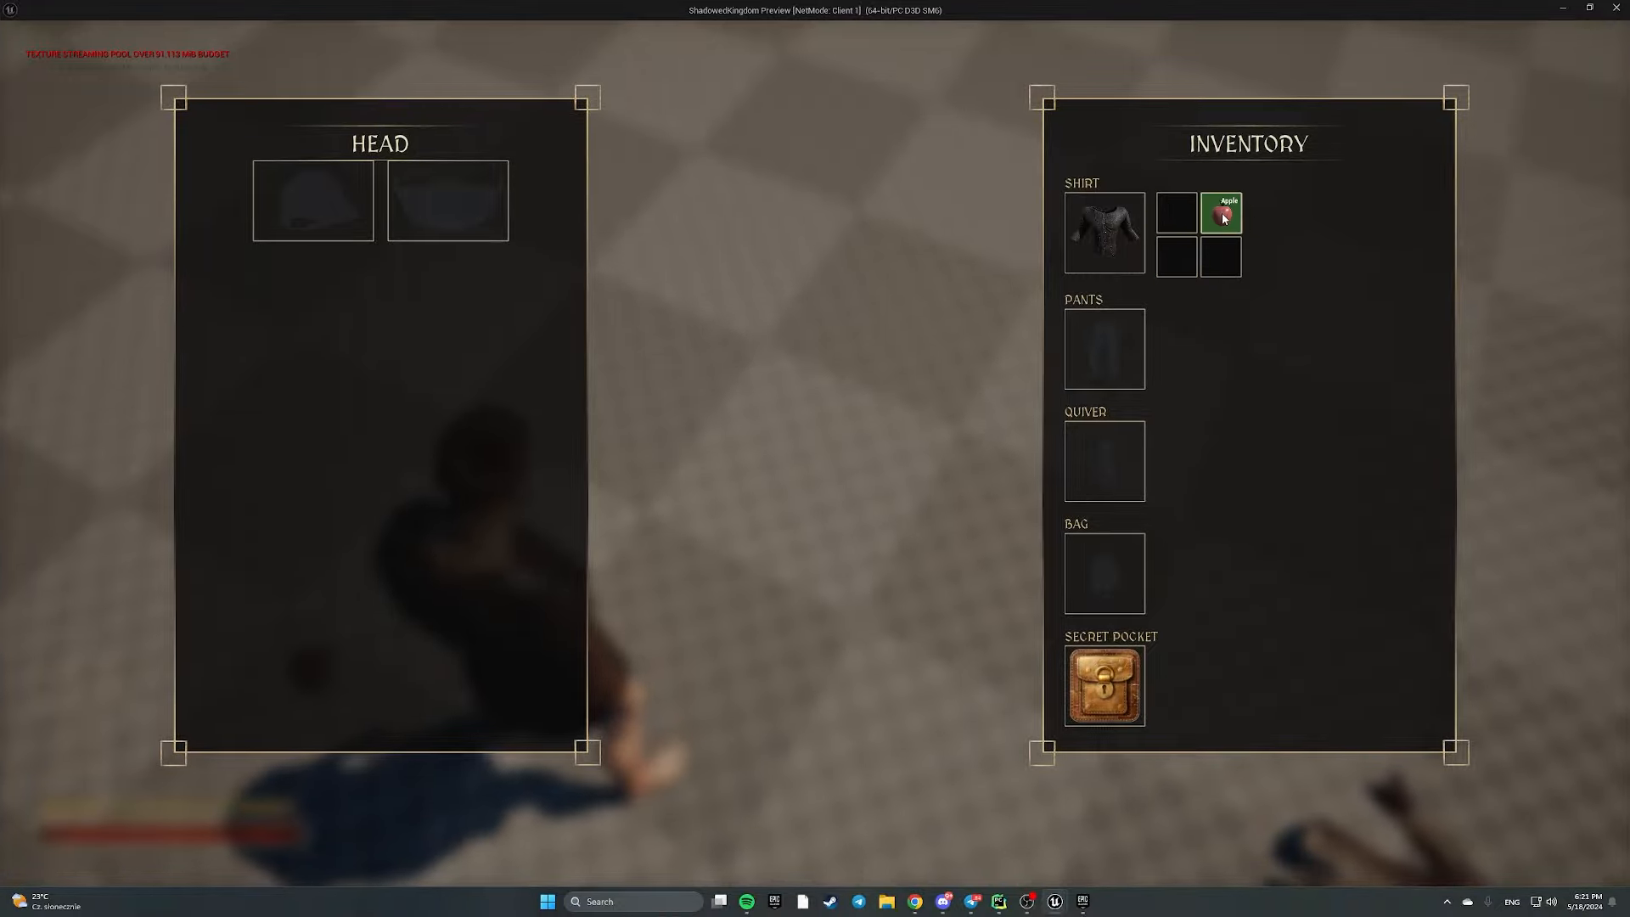
pyautogui.press('i')
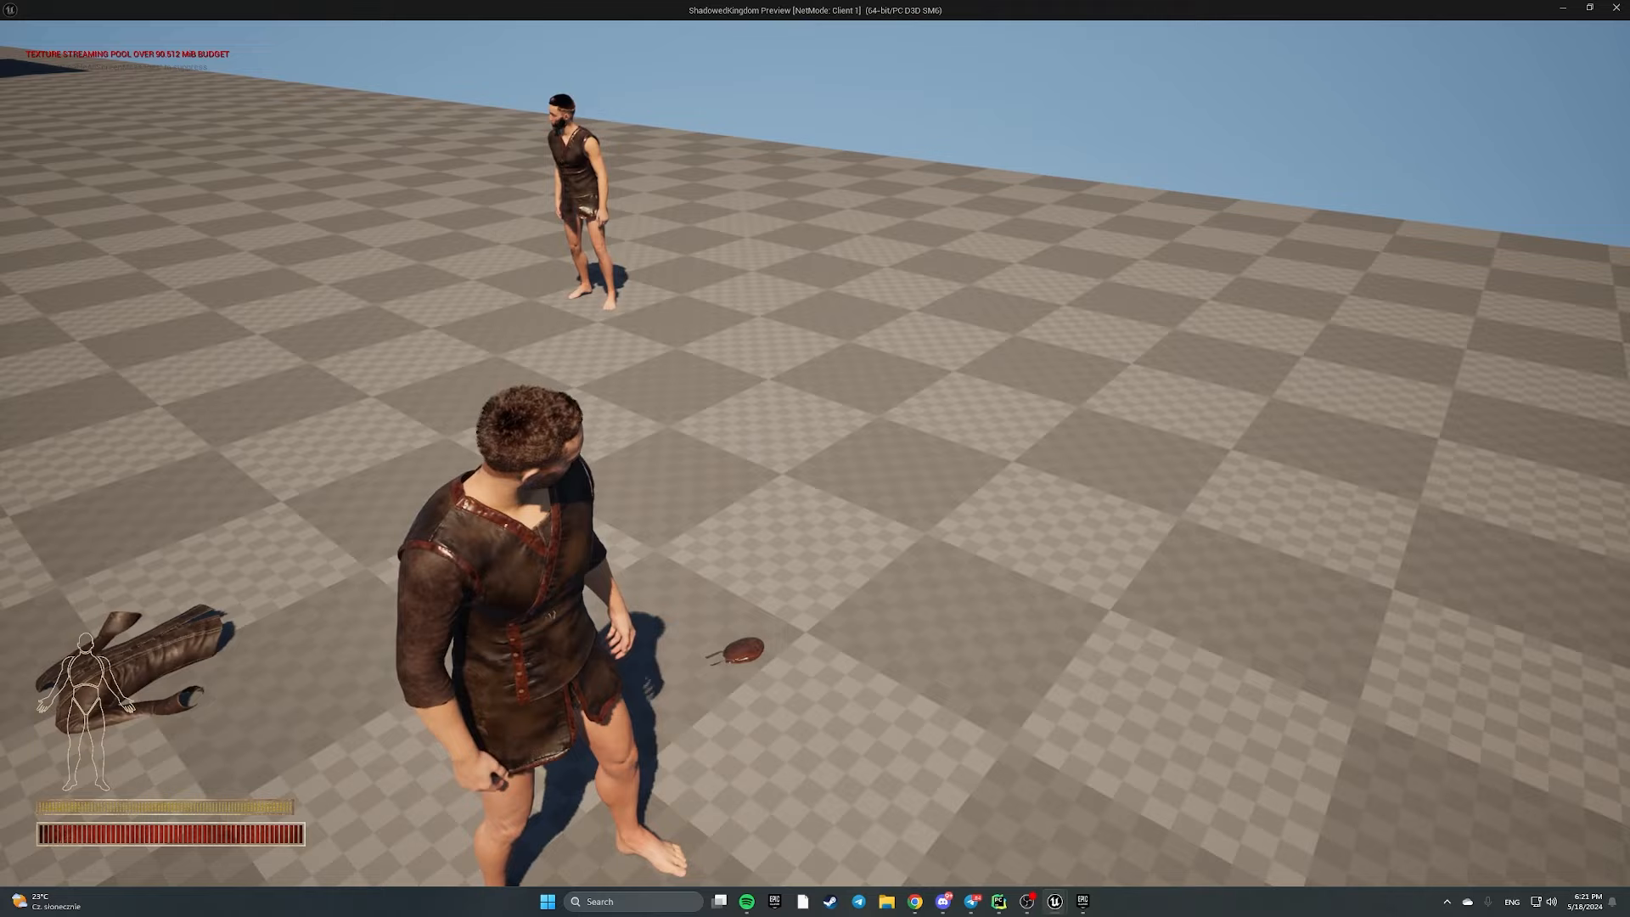
pyautogui.press('i')
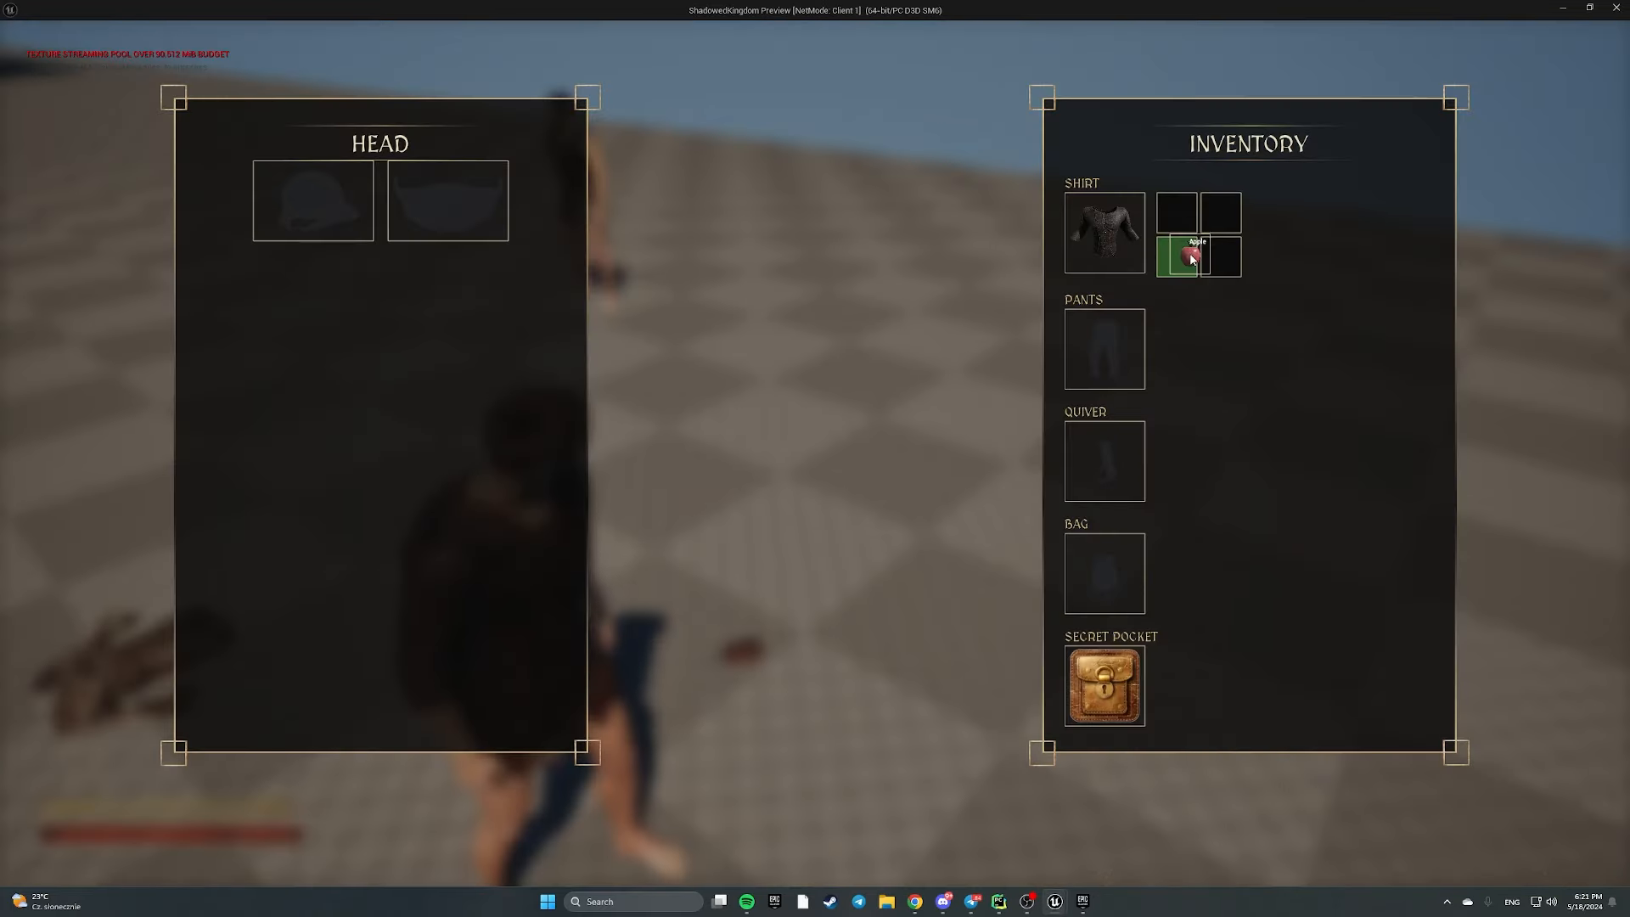
pyautogui.moveTo(1186, 257); pyautogui.dragTo(1221, 261)
pyautogui.press('i')
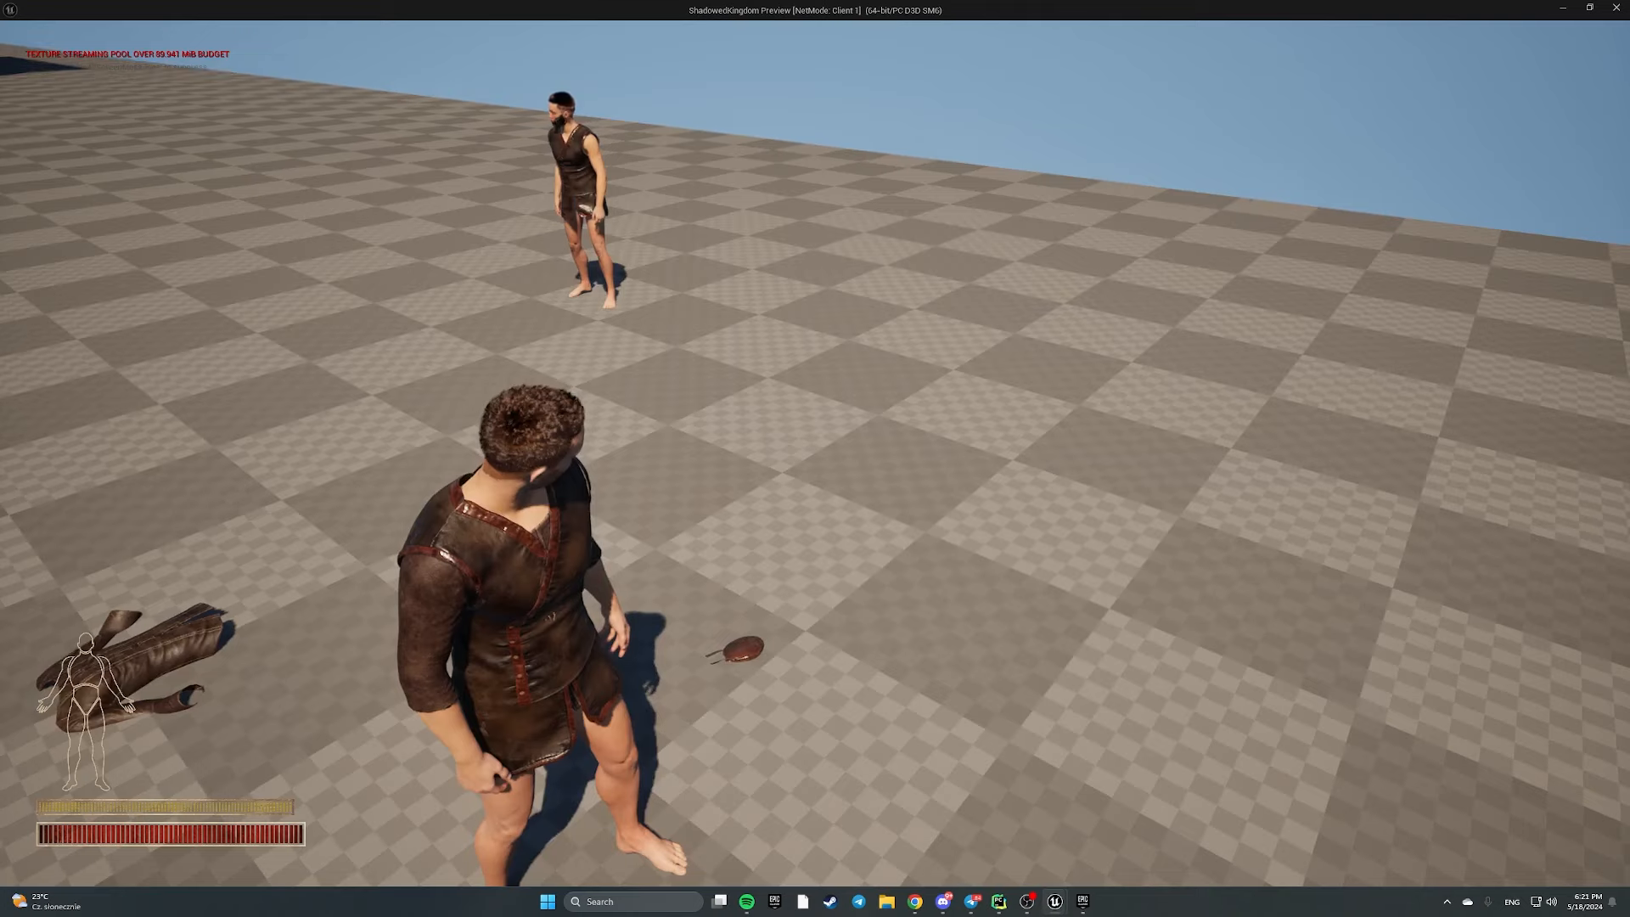
pyautogui.press('i')
pyautogui.press('i')
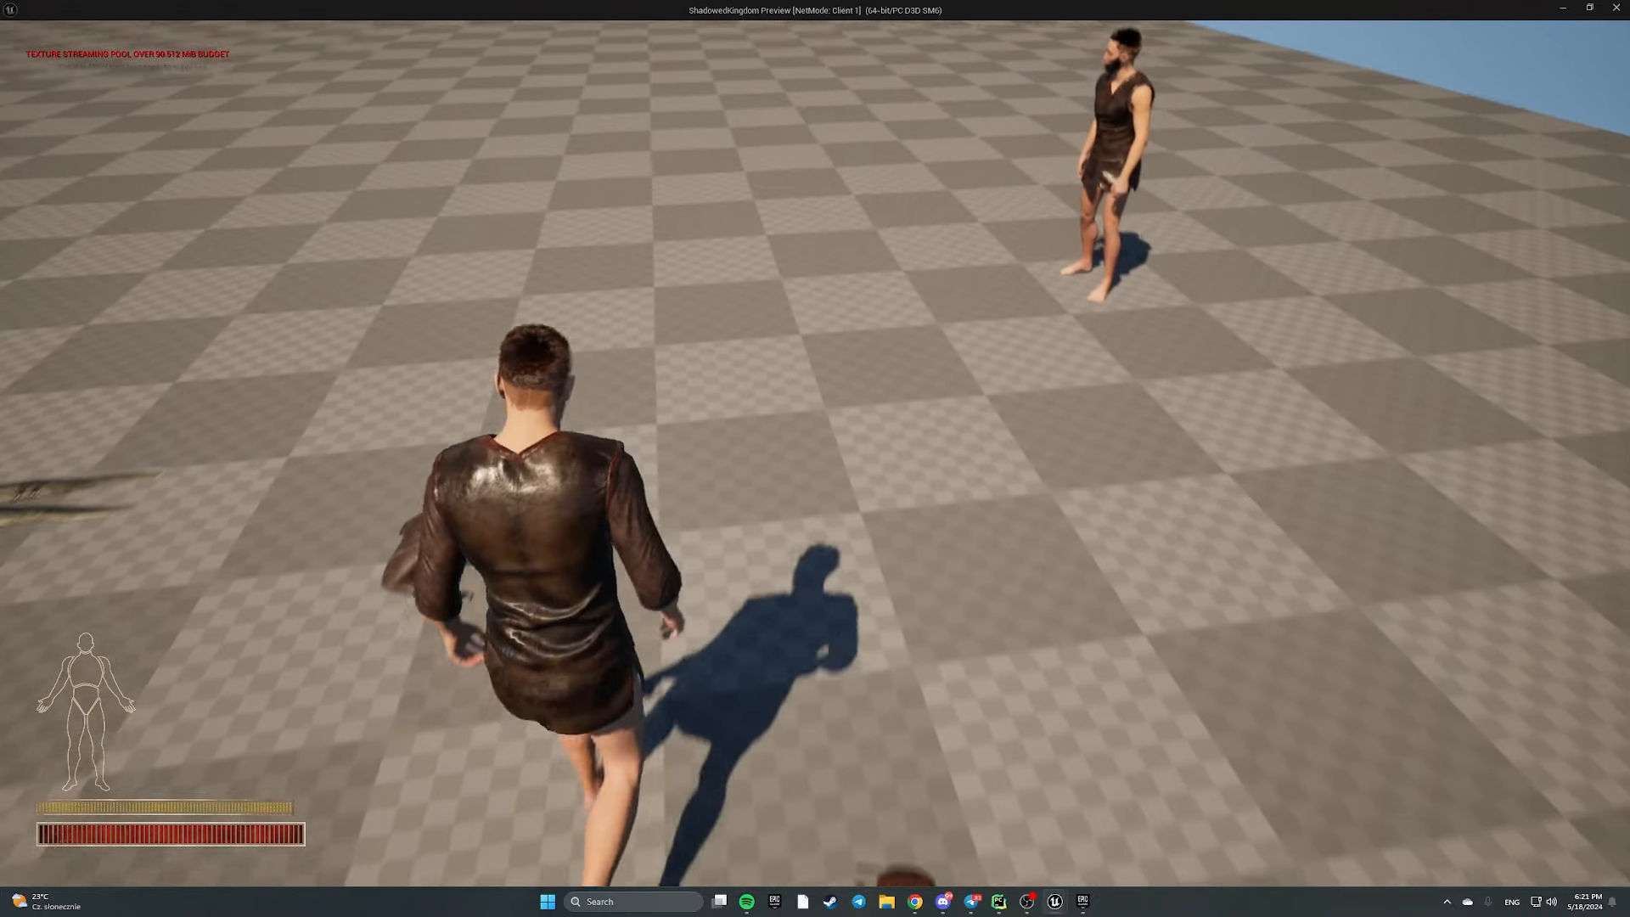
# Throw away the equipped shirt holding the apple from the client's inventory
pyautogui.press('i')
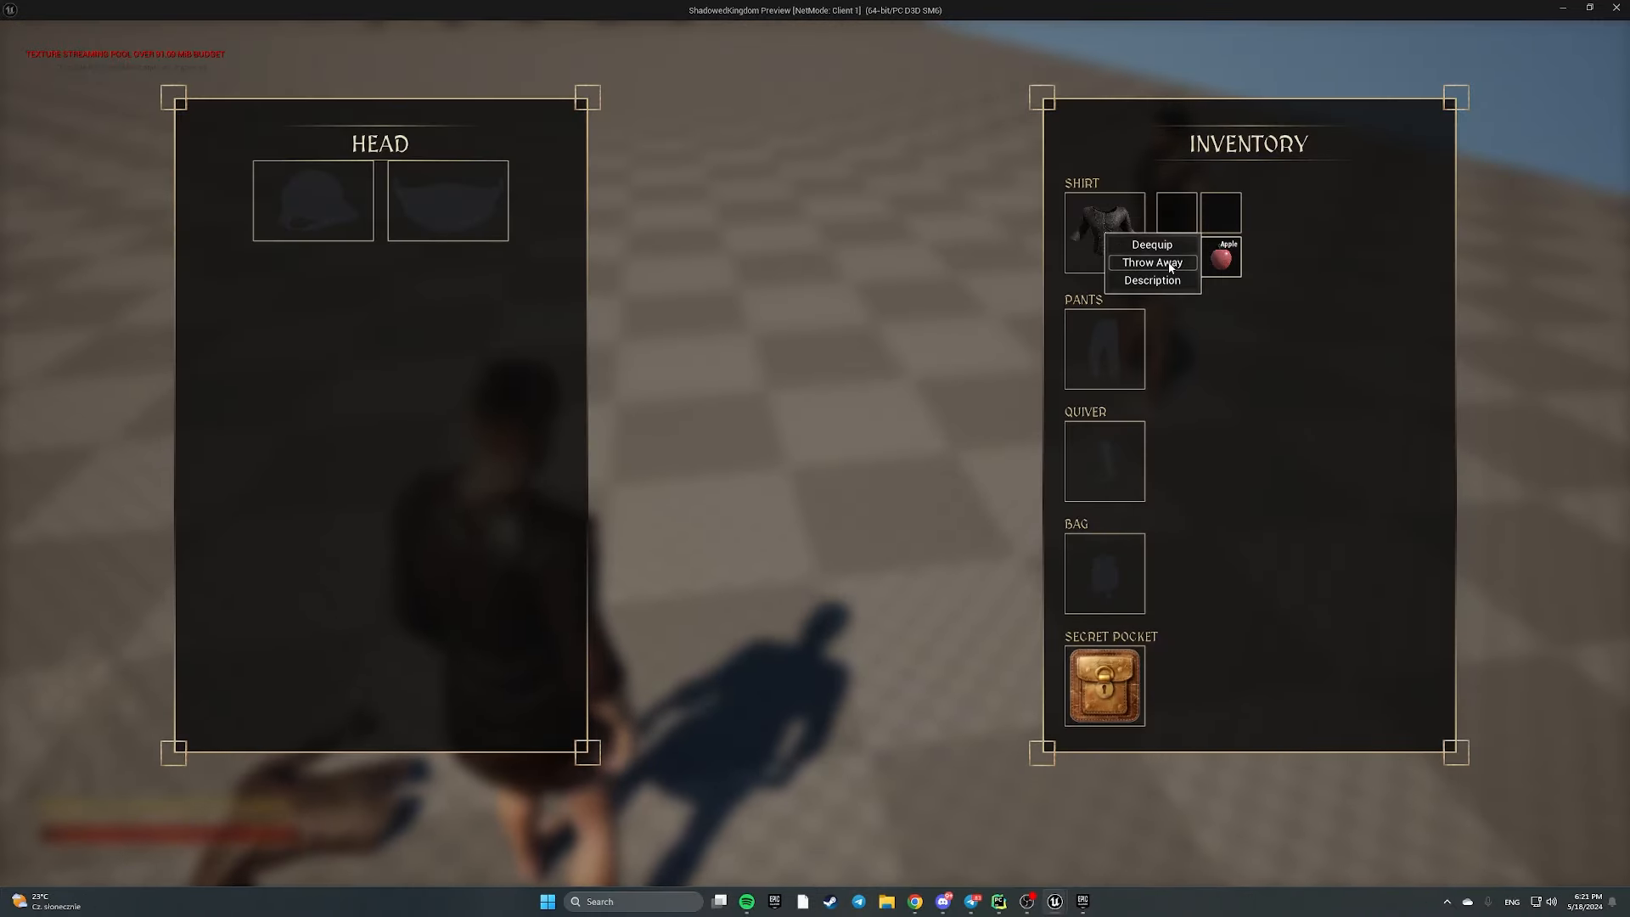
pyautogui.click(1154, 263)
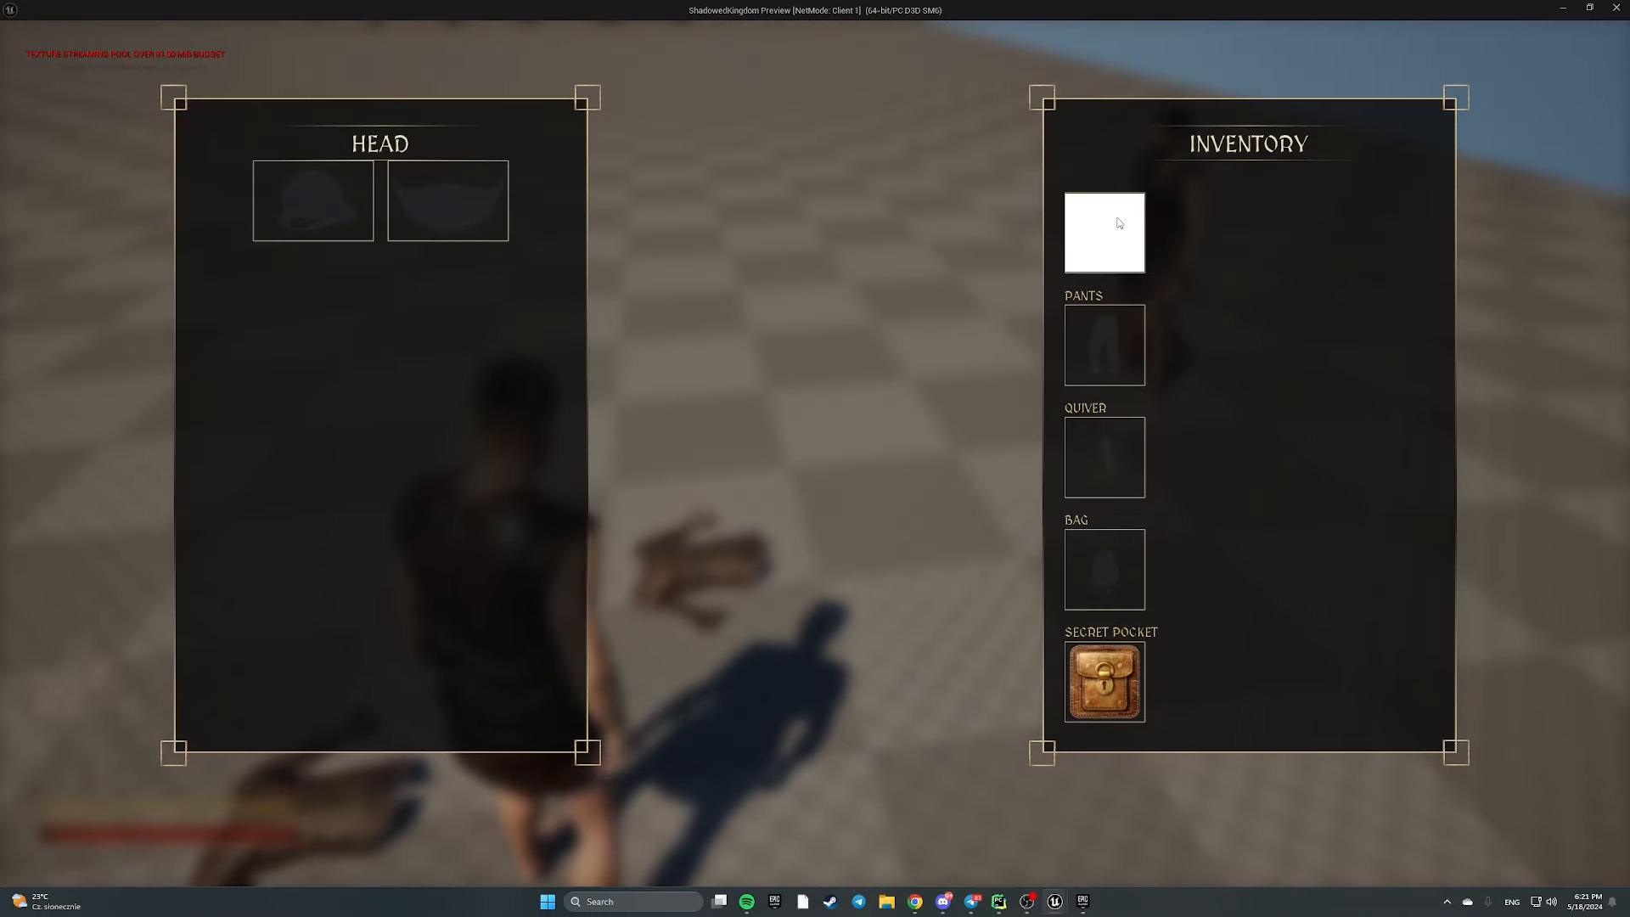
pyautogui.press('i')
# Equip the thrown-away shirt on the server's character and open the server's inventory in a maximised window
pyautogui.hotkey('alt', 'Tab')
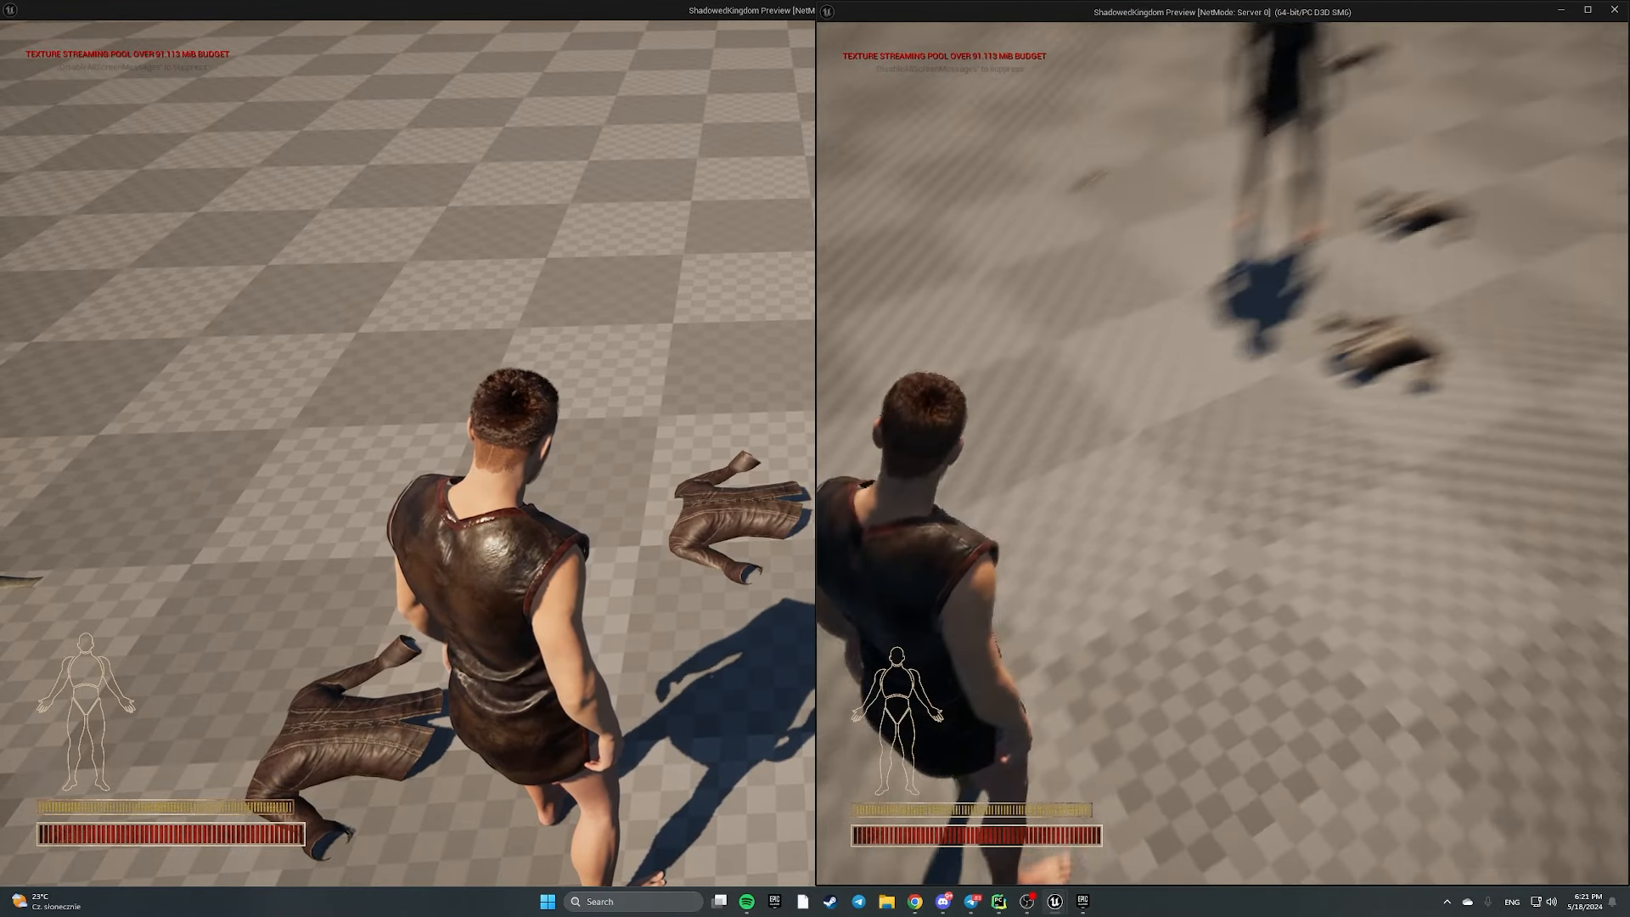
pyautogui.press('w')
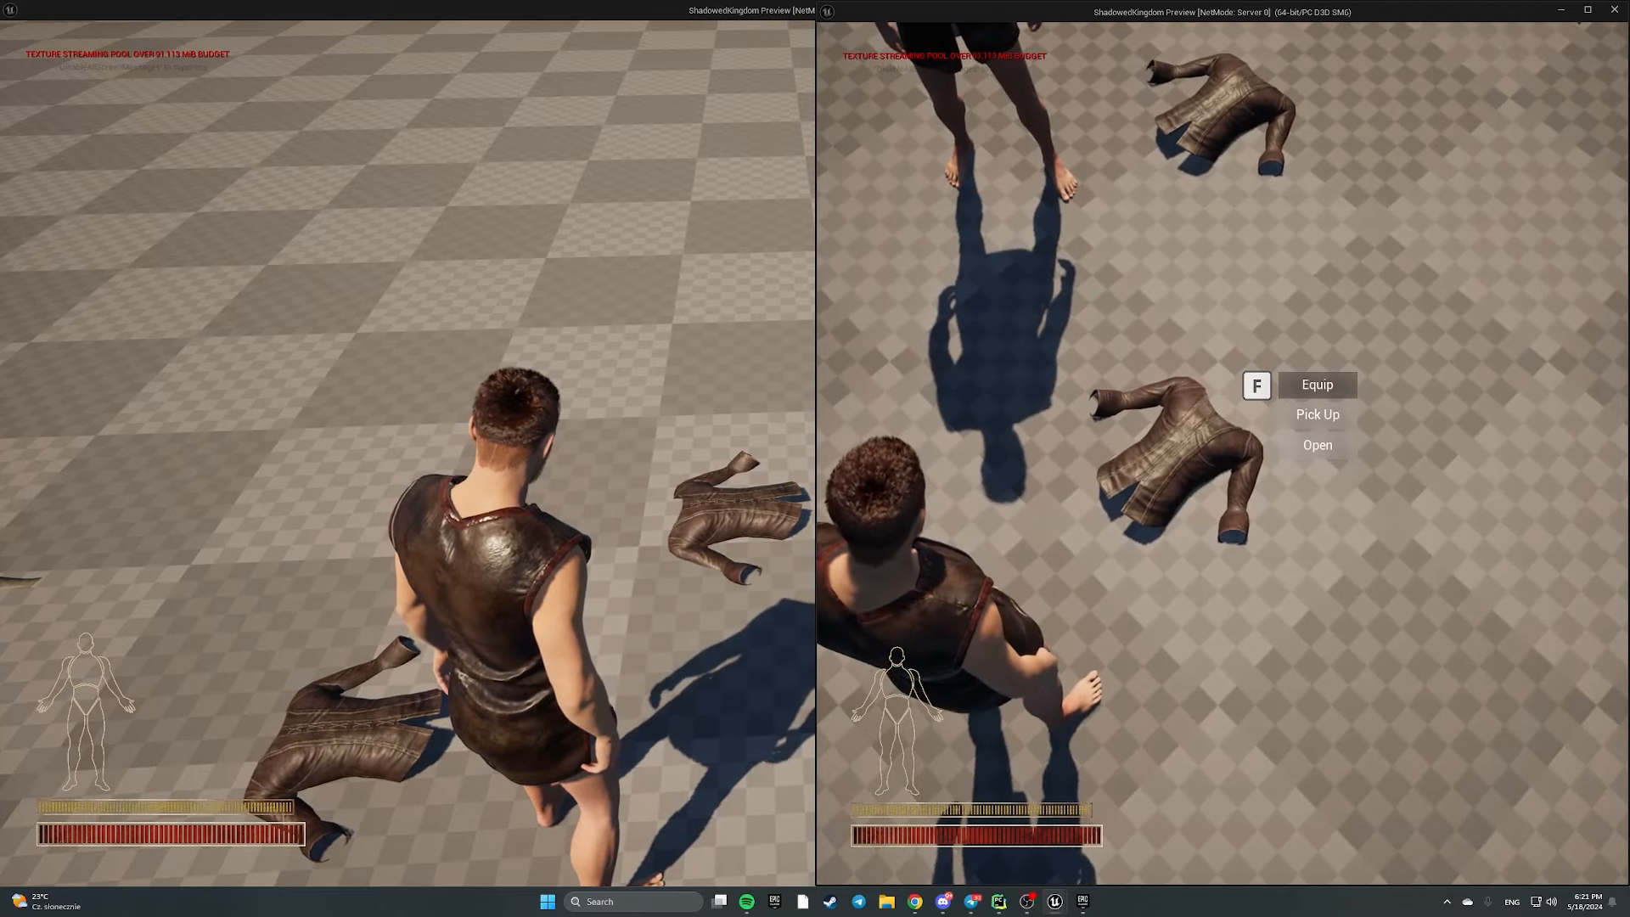
pyautogui.press('f')
pyautogui.press('Tab')
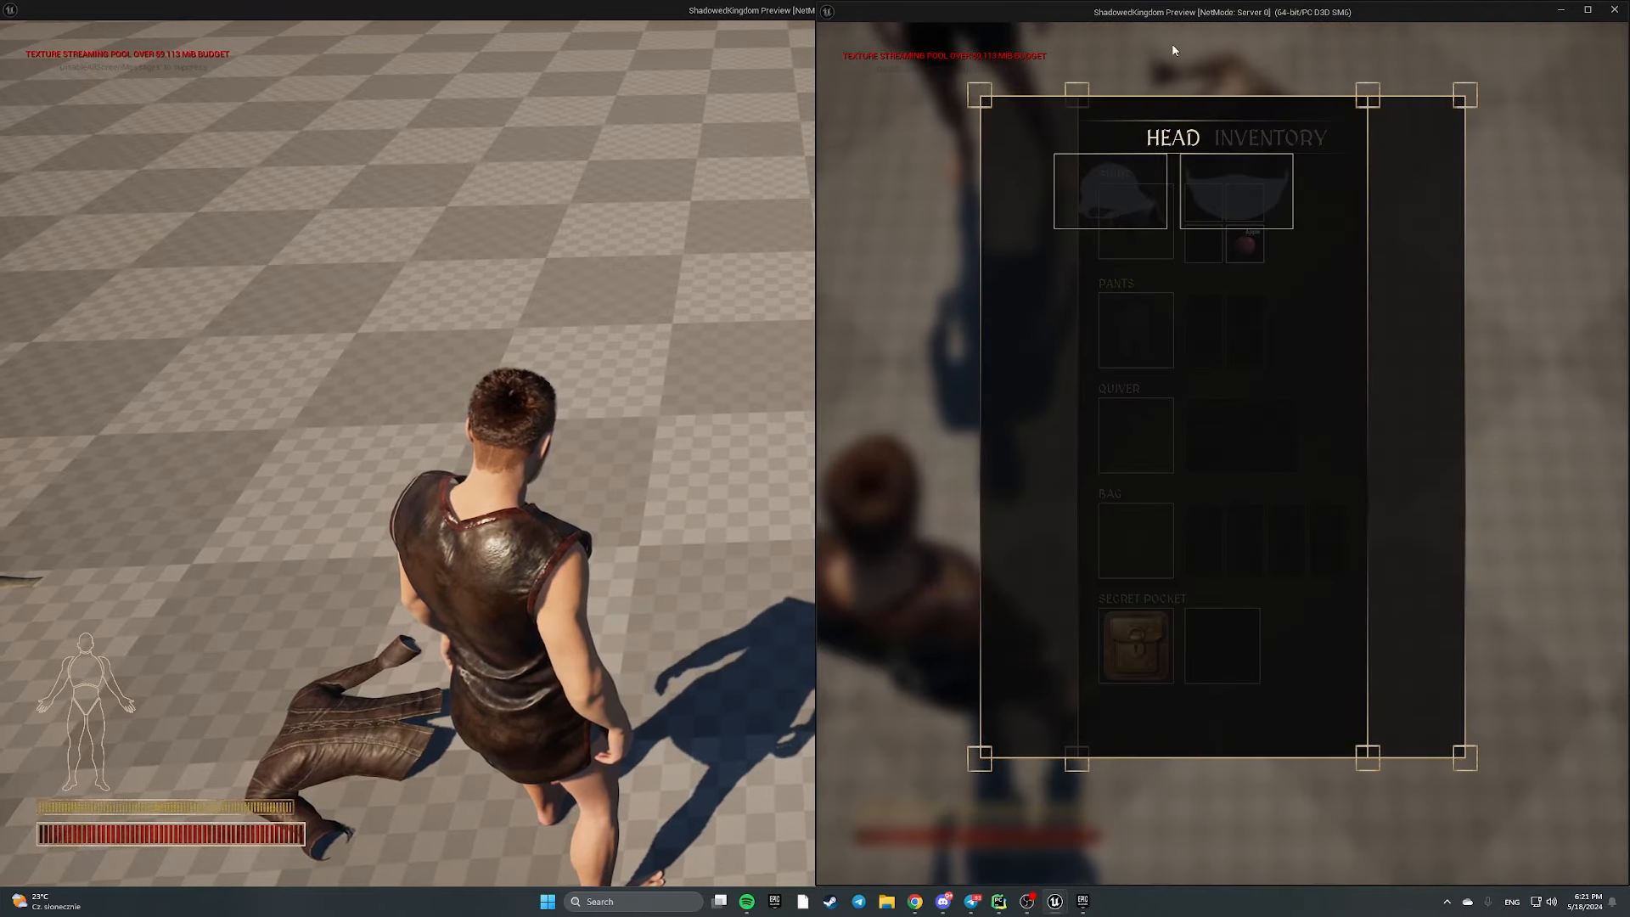
pyautogui.moveTo(1167, 12); pyautogui.dragTo(1011, 2)
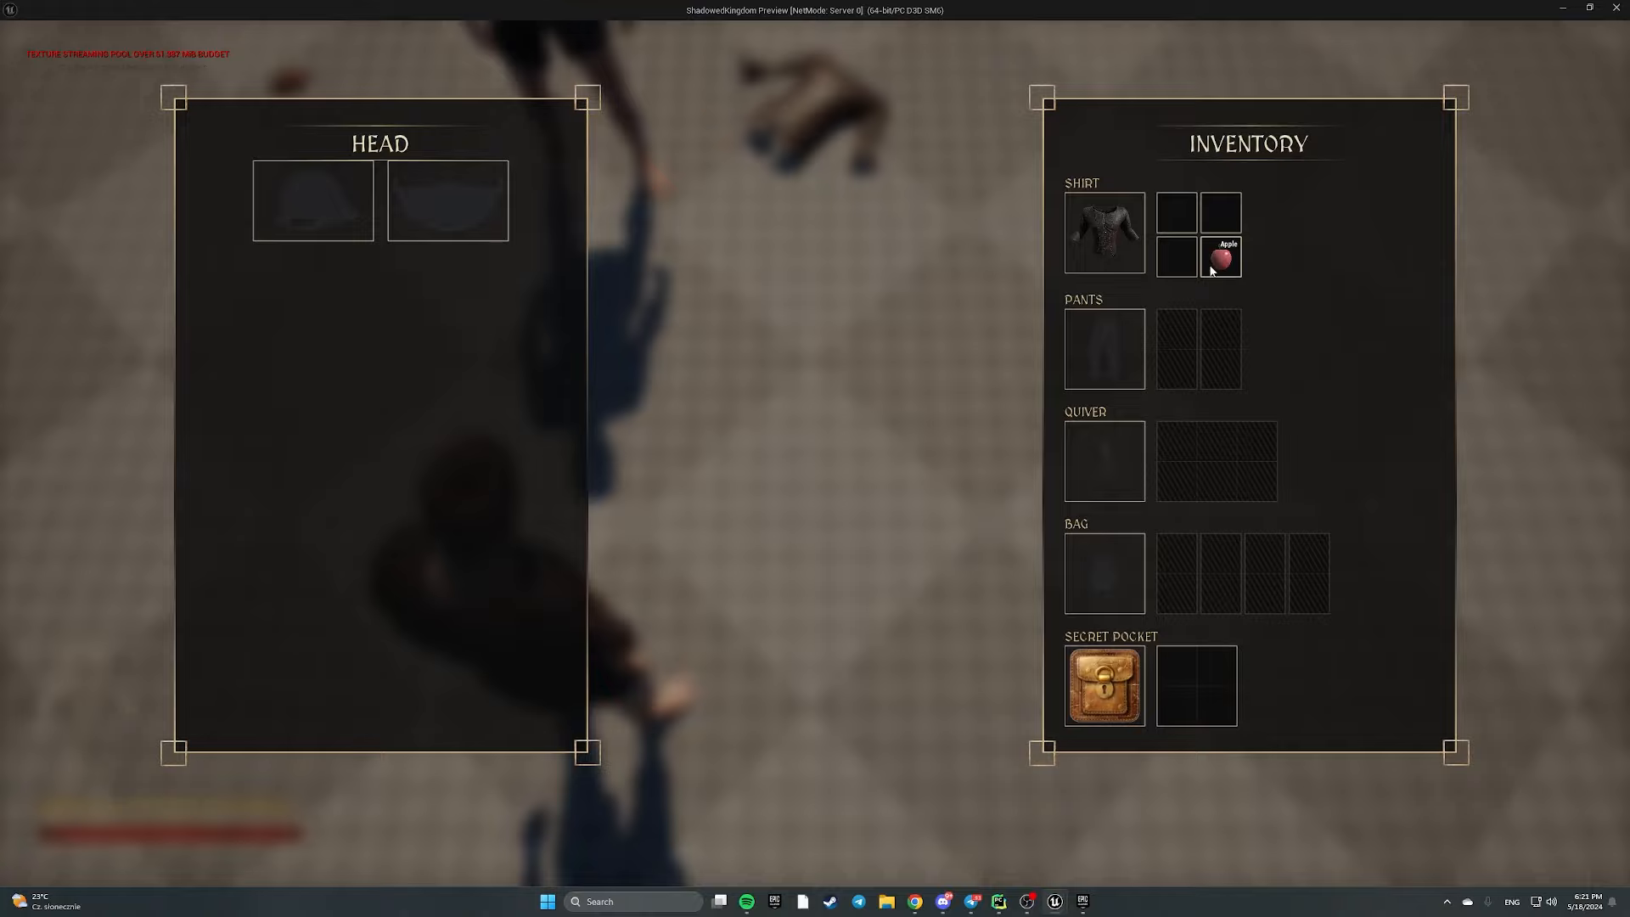
# Deequip the shirt in the server's inventory and end the preview
pyautogui.moveTo(1145, 257); pyautogui.dragTo(1205, 683)
pyautogui.click(1255, 716)
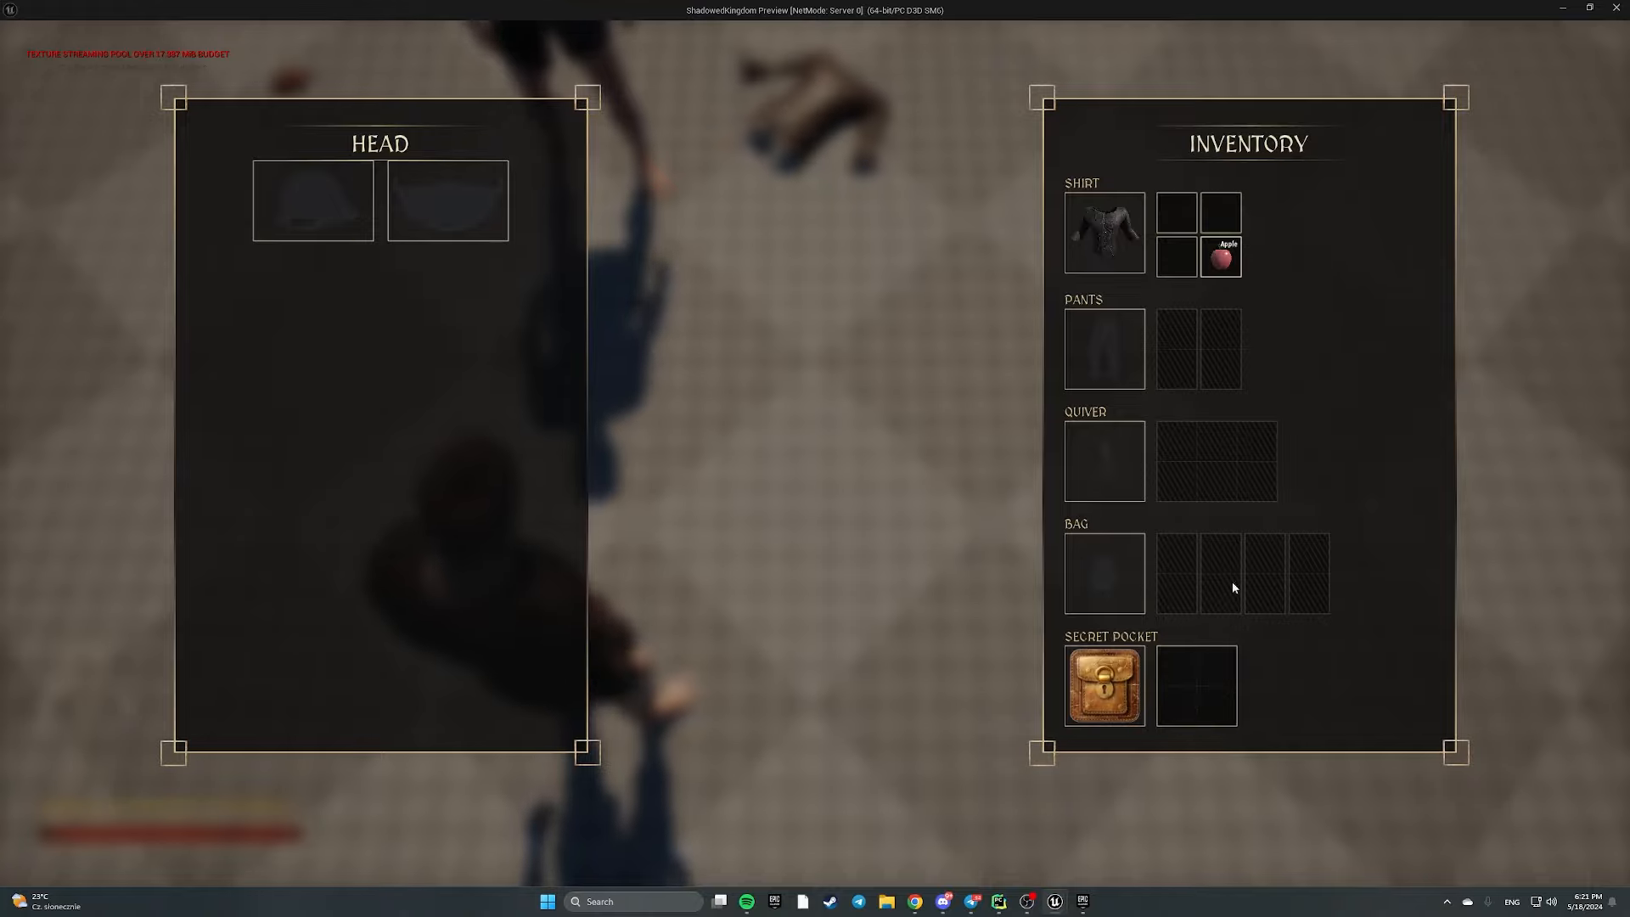
pyautogui.rightClick(1103, 228)
pyautogui.click(1164, 242)
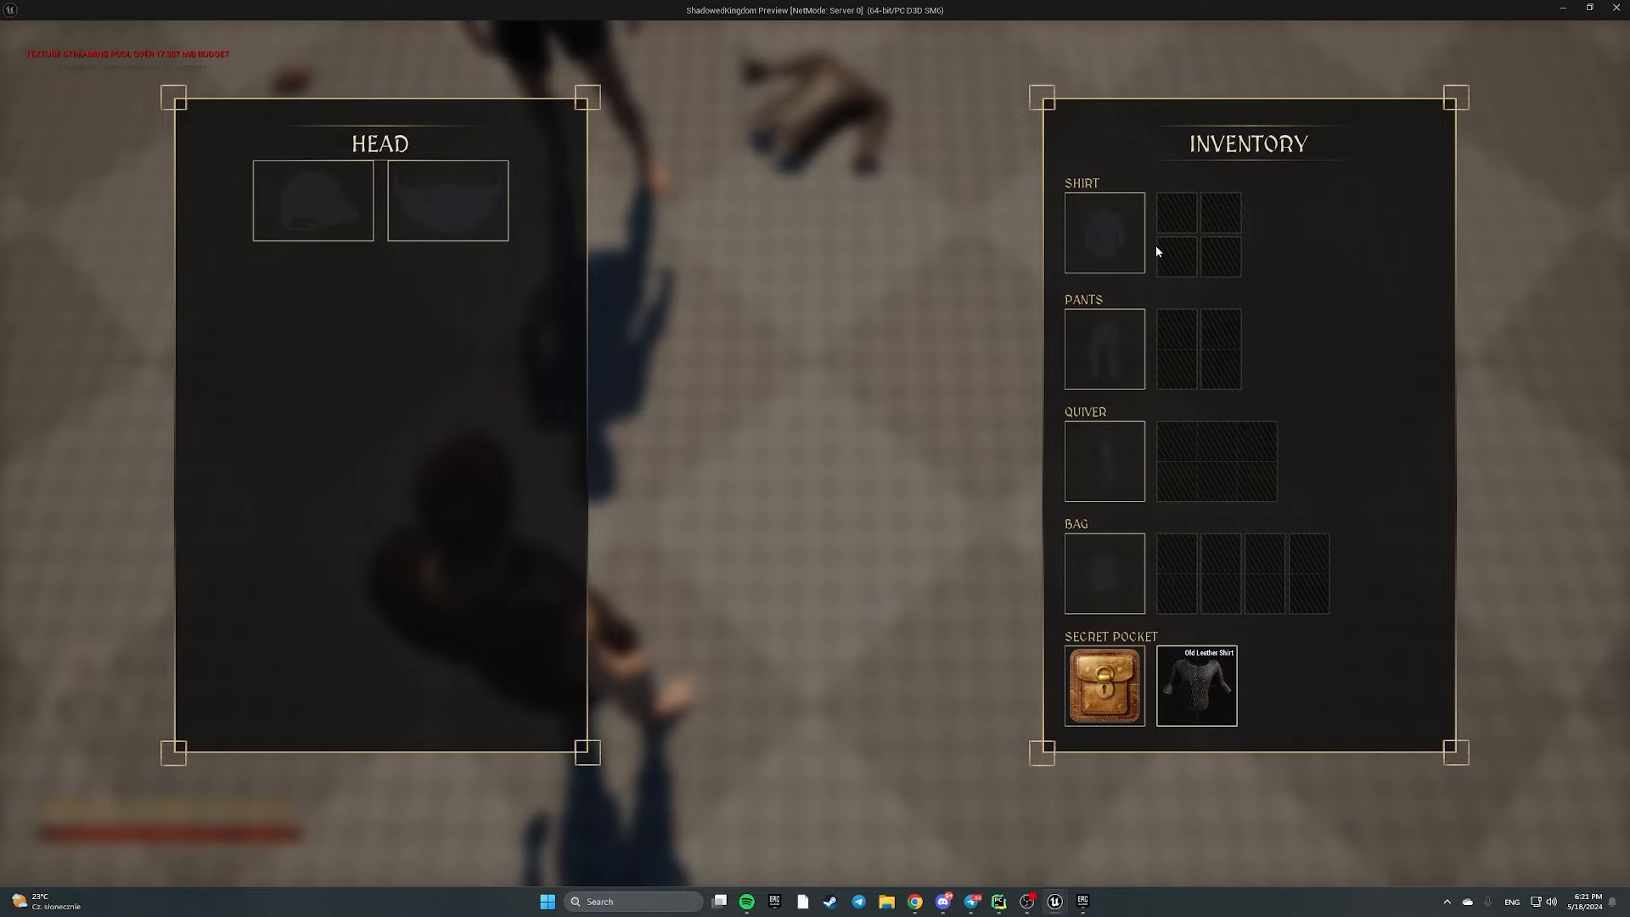
pyautogui.press('Escape')
# Examine MULTICAST_AddItemToInventory in BPC_SpatialInventoryV2's event graph and the Add Item to Container function it calls
pyautogui.click(516, 26)
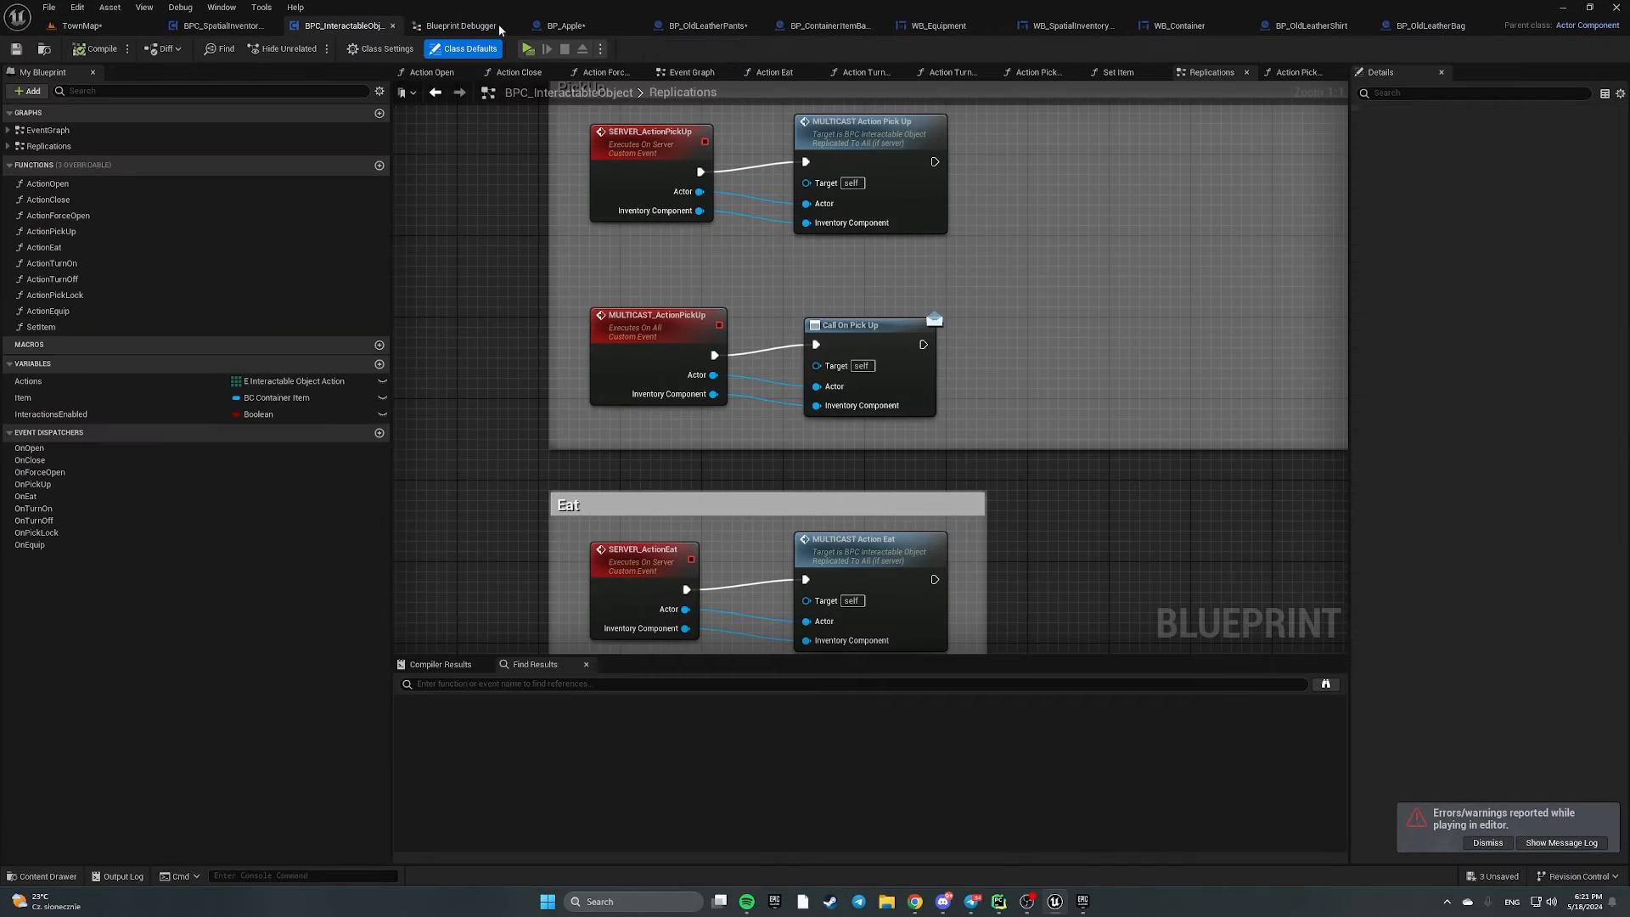
pyautogui.click(79, 26)
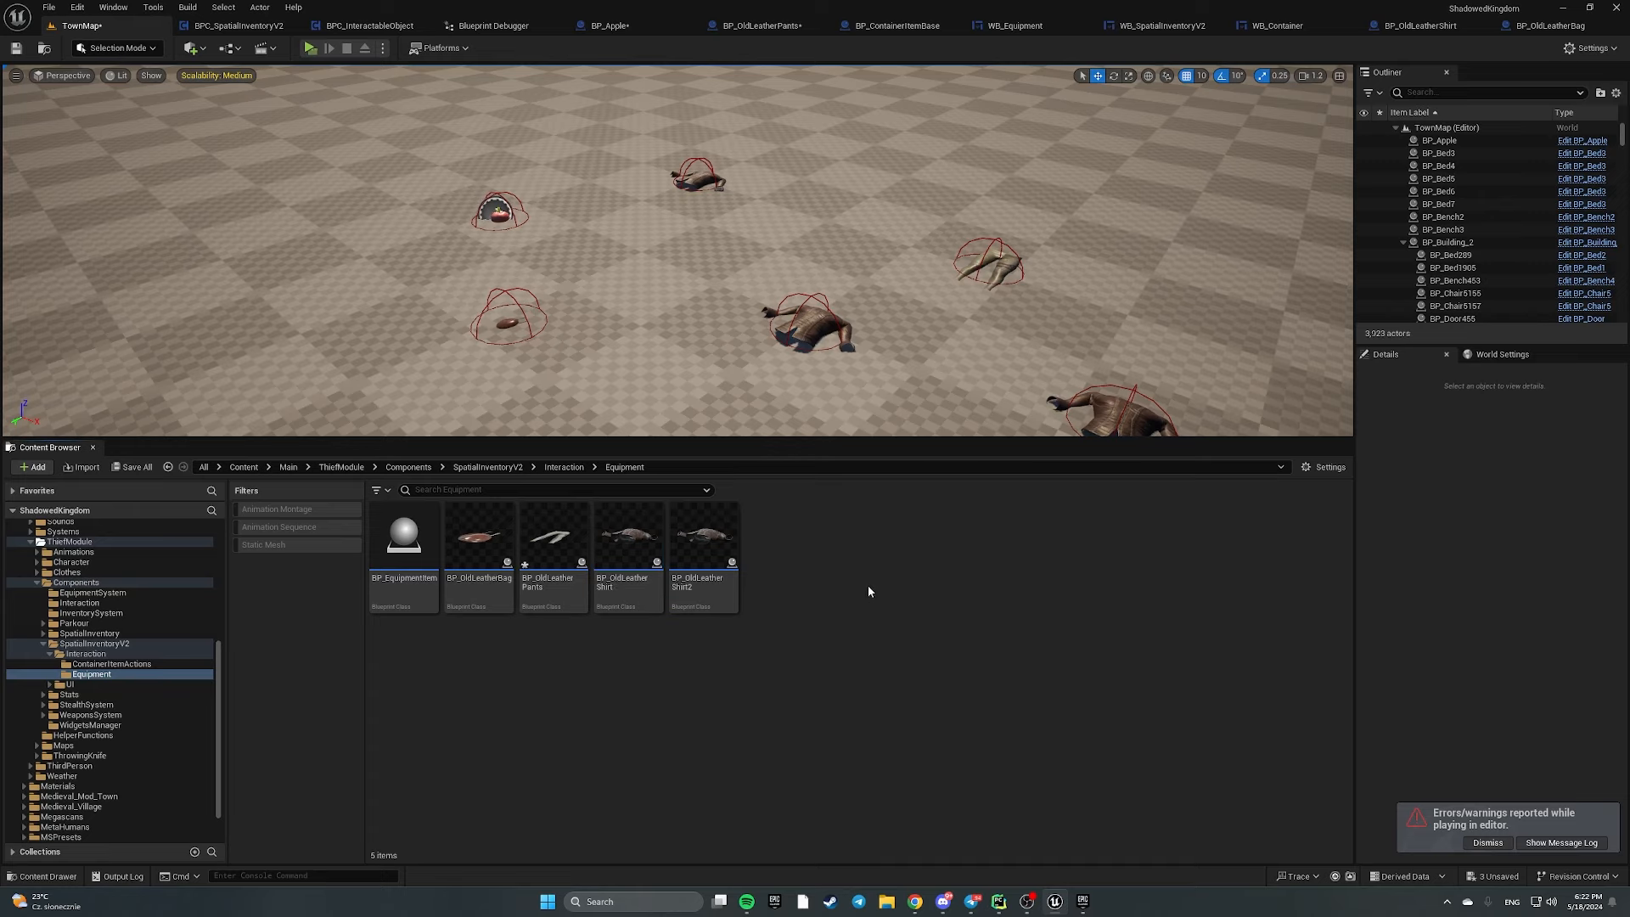
pyautogui.click(237, 26)
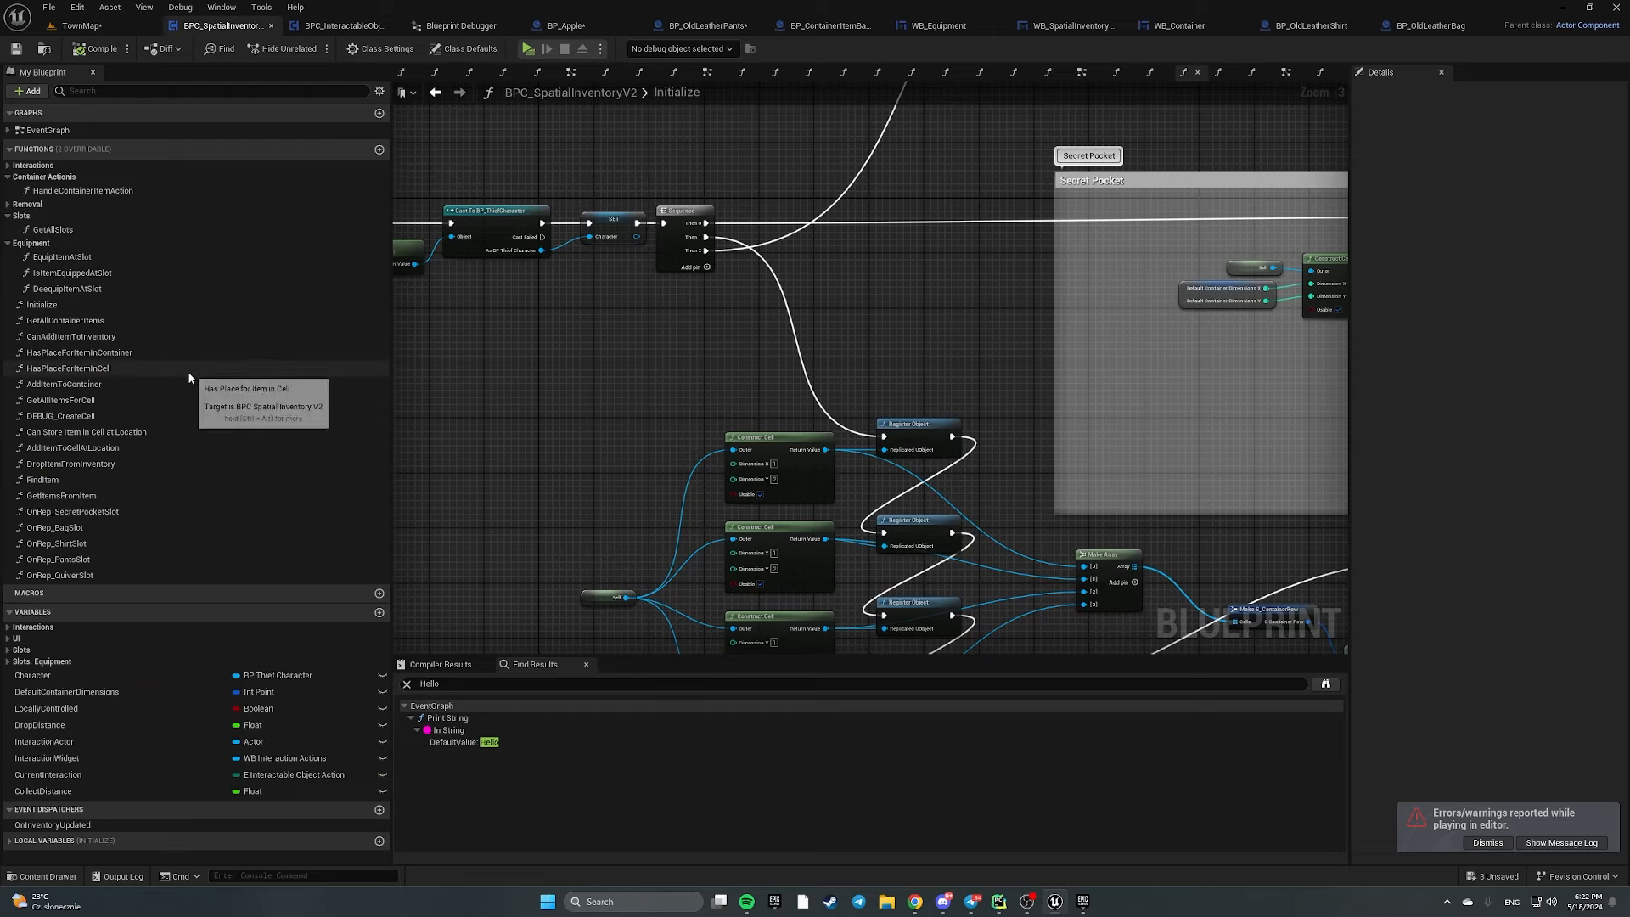
pyautogui.doubleClick(48, 130)
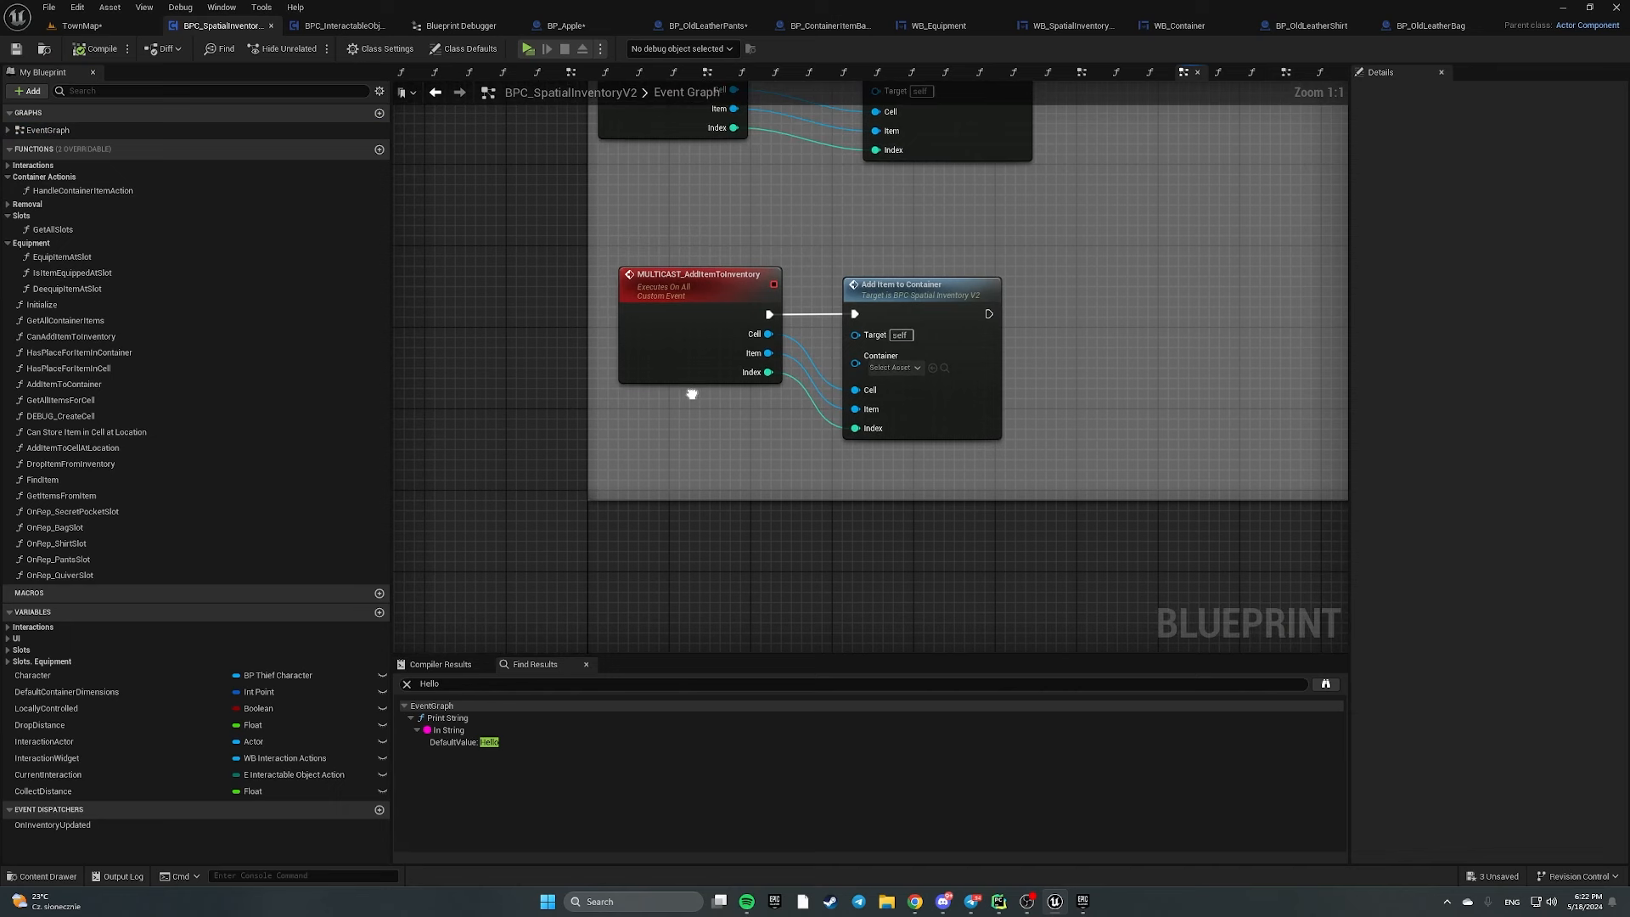
pyautogui.moveTo(648, 426); pyautogui.dragTo(938, 645)
pyautogui.moveTo(843, 491); pyautogui.dragTo(832, 481)
pyautogui.doubleClick(833, 482)
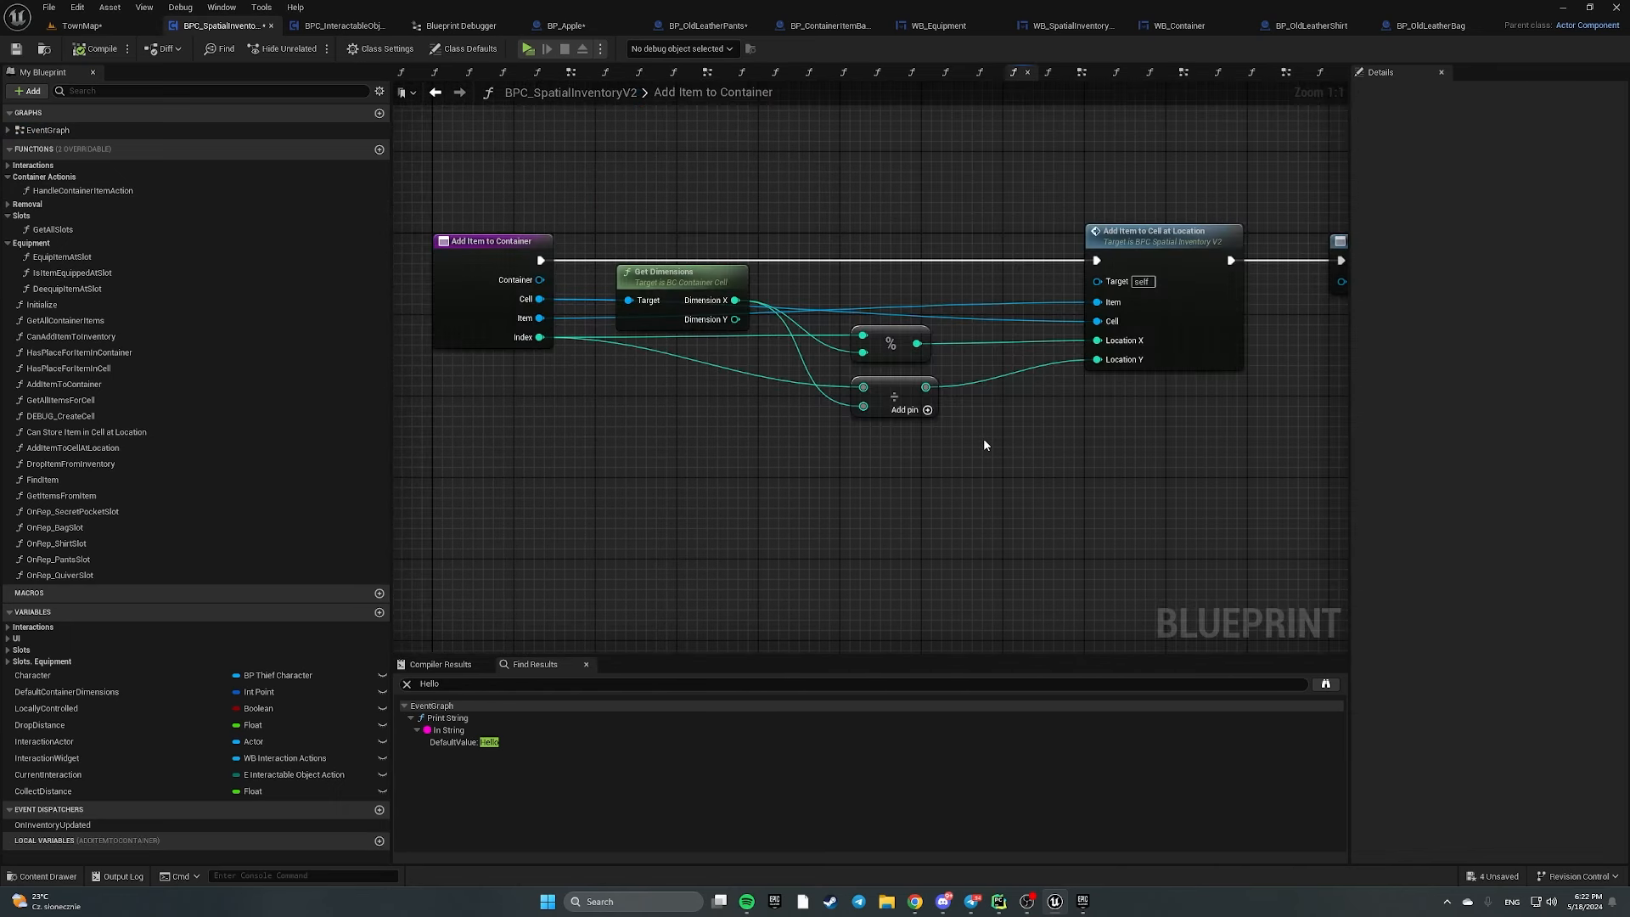
pyautogui.moveTo(770, 384); pyautogui.dragTo(1231, 418, button='right')
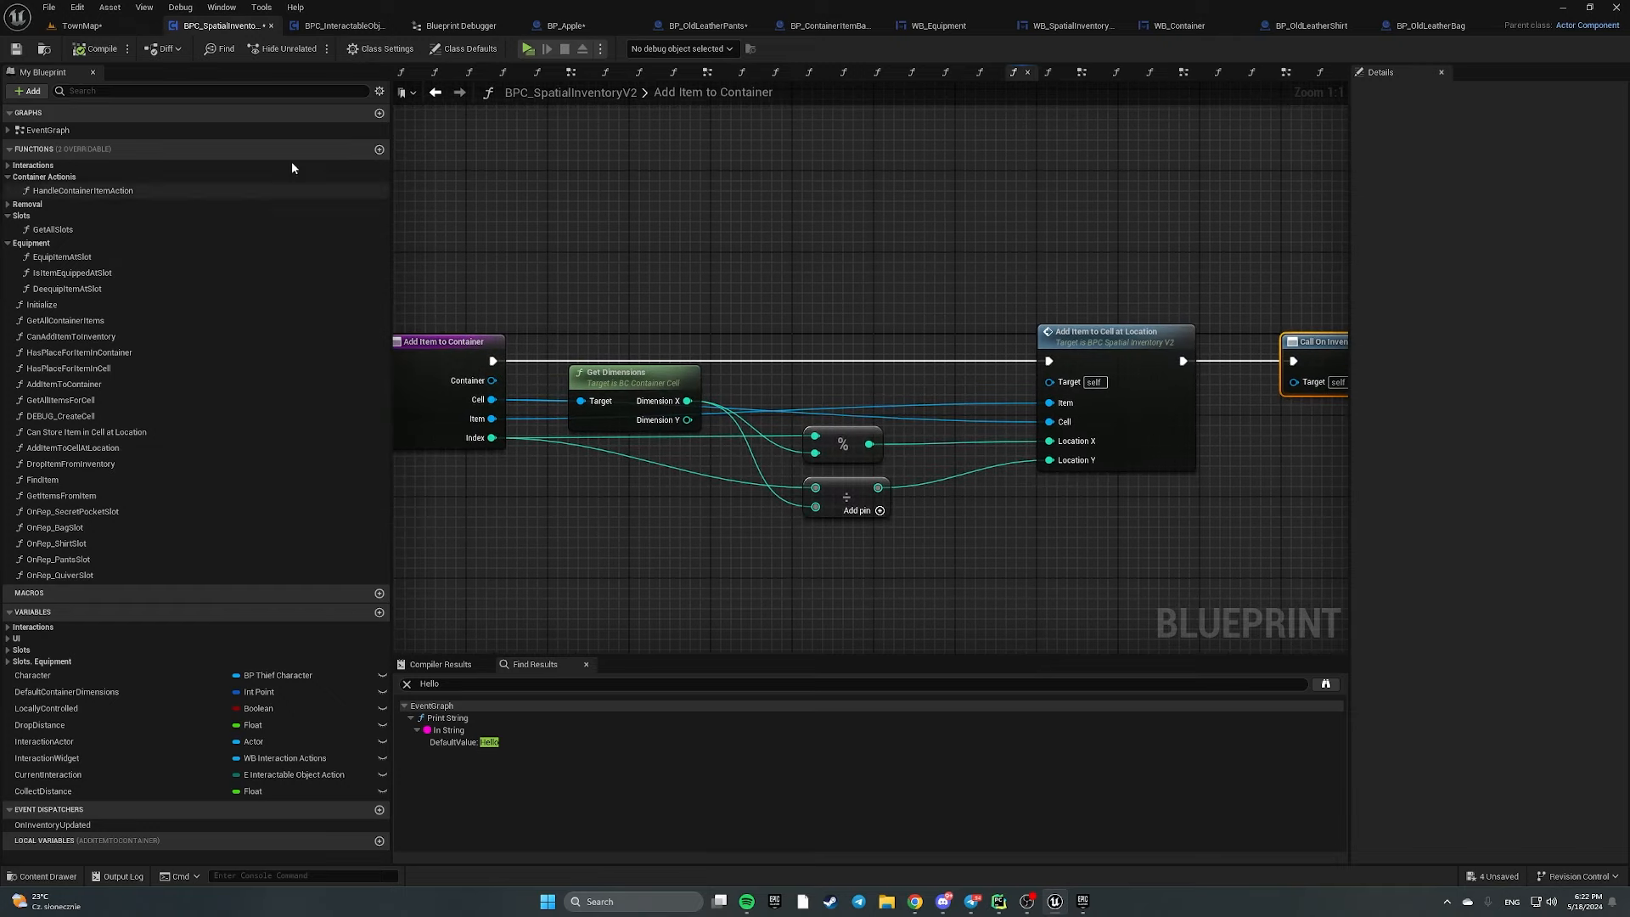
# Run the multiplayer preview again from TownMap with the client maximised, and equip a leather shirt on the client's character
pyautogui.click(85, 27)
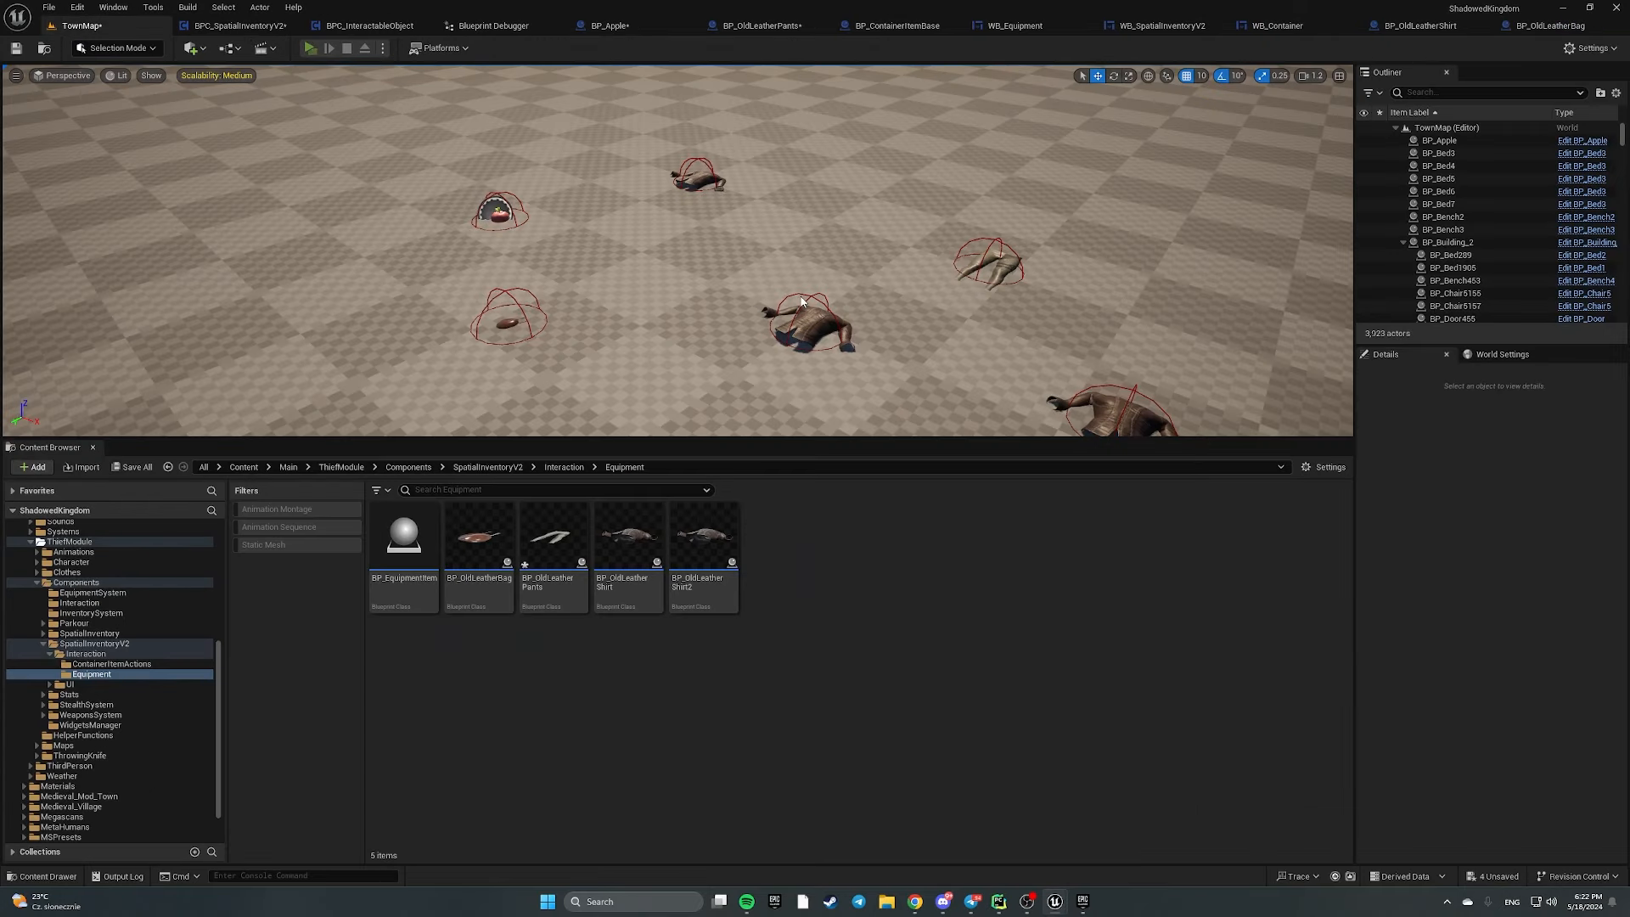
pyautogui.hotkey('alt', 'p')
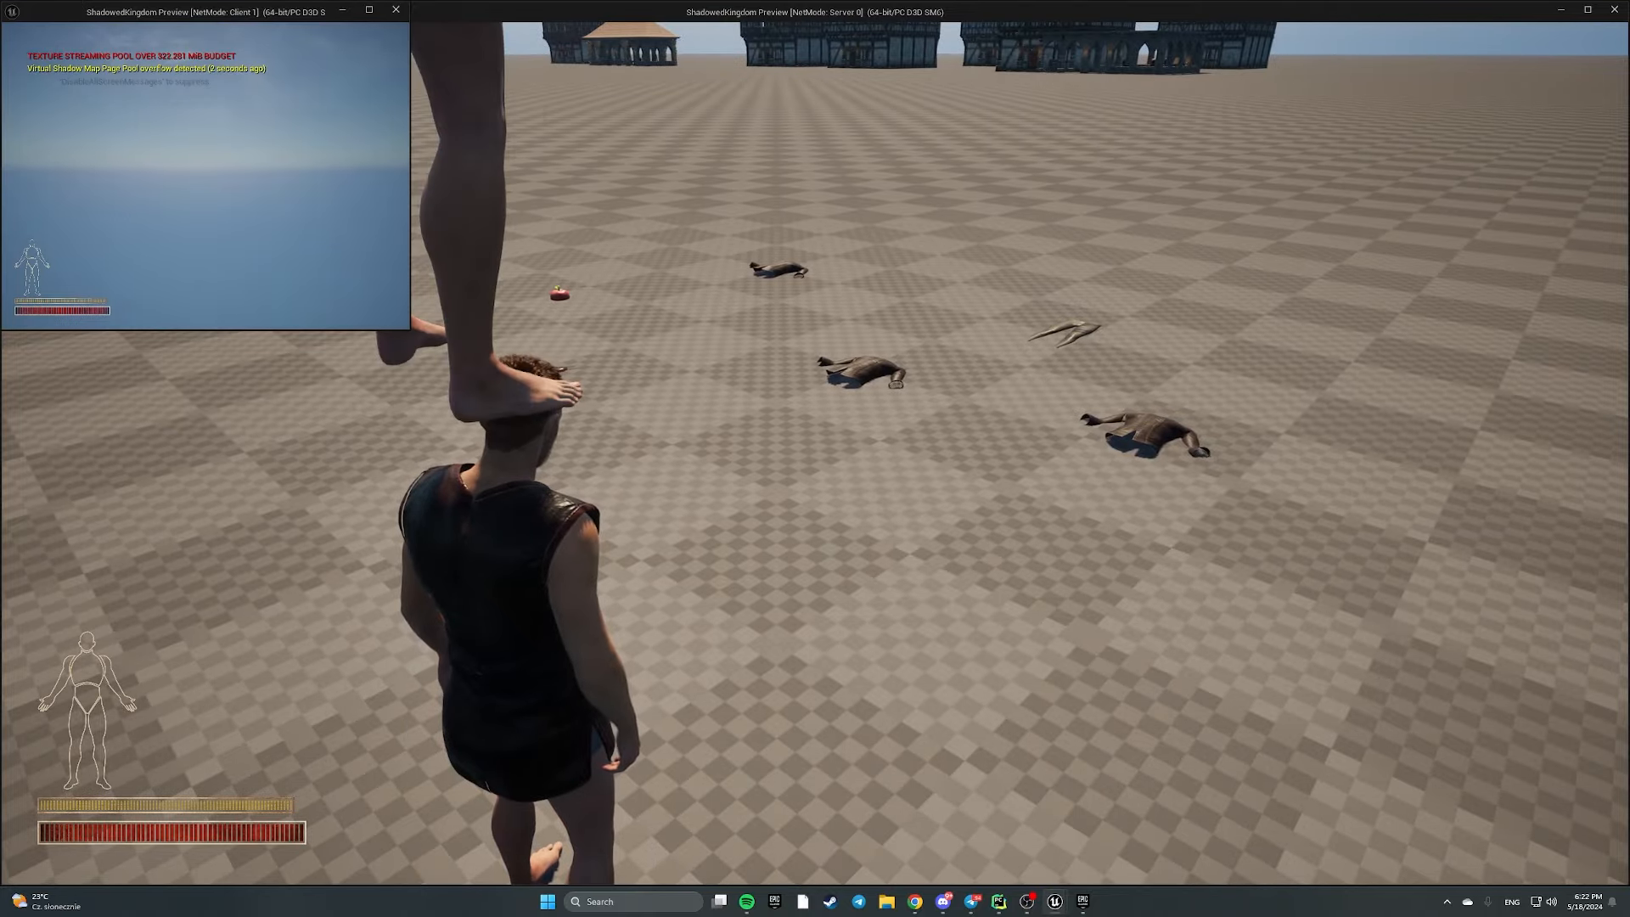
pyautogui.moveTo(178, 12); pyautogui.dragTo(741, 3)
pyautogui.click(746, 176)
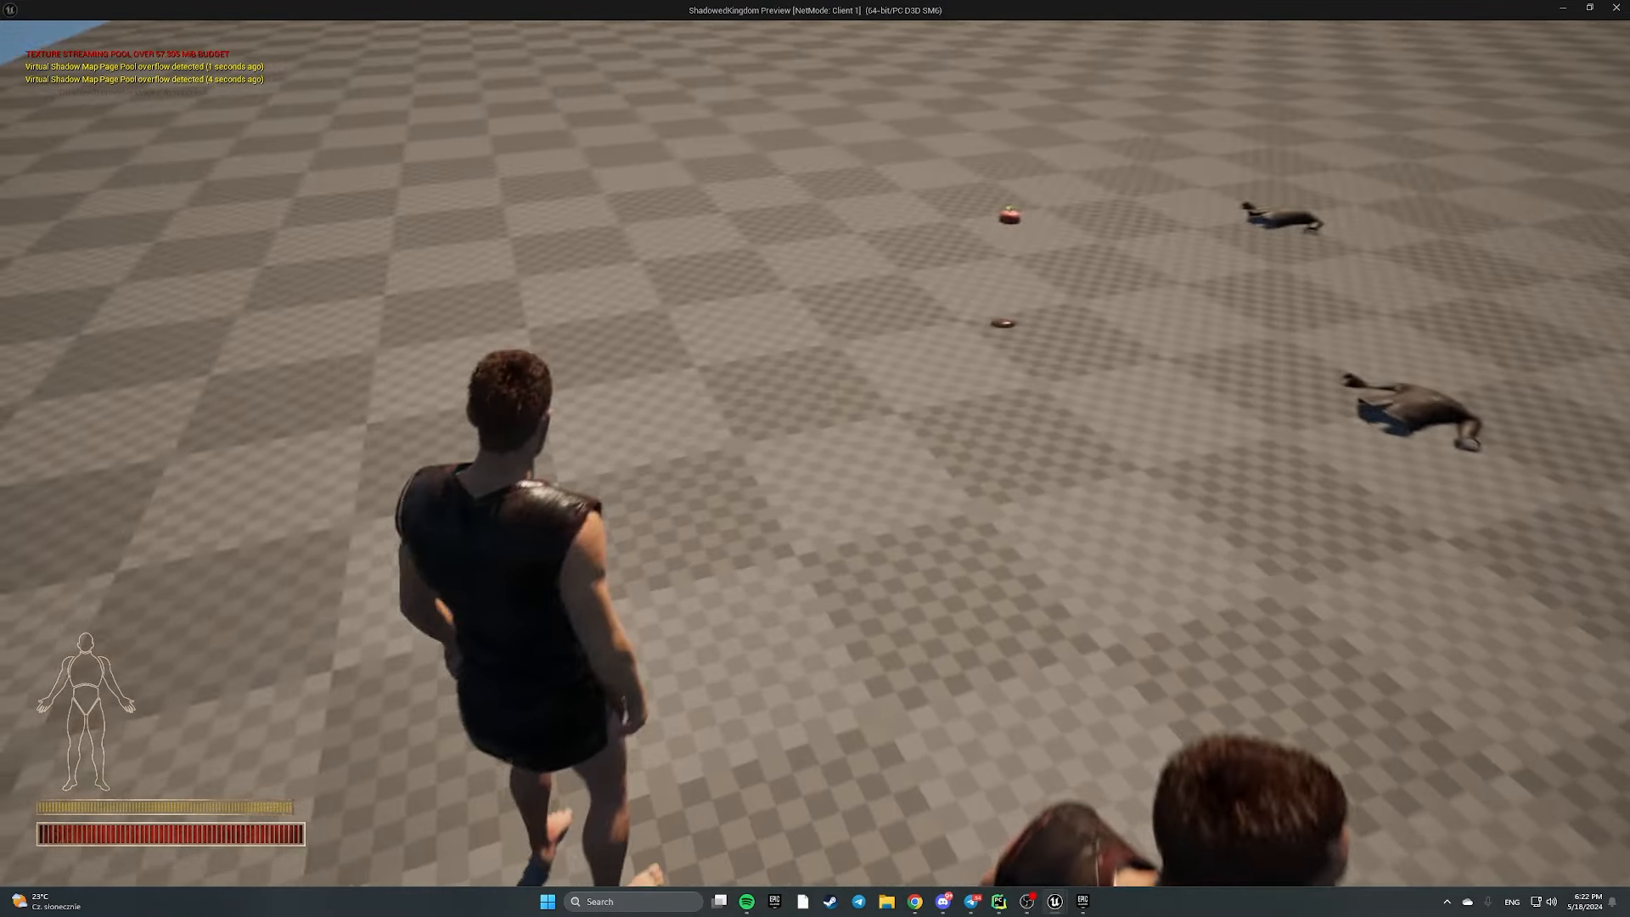
pyautogui.press('w')
pyautogui.press('w')
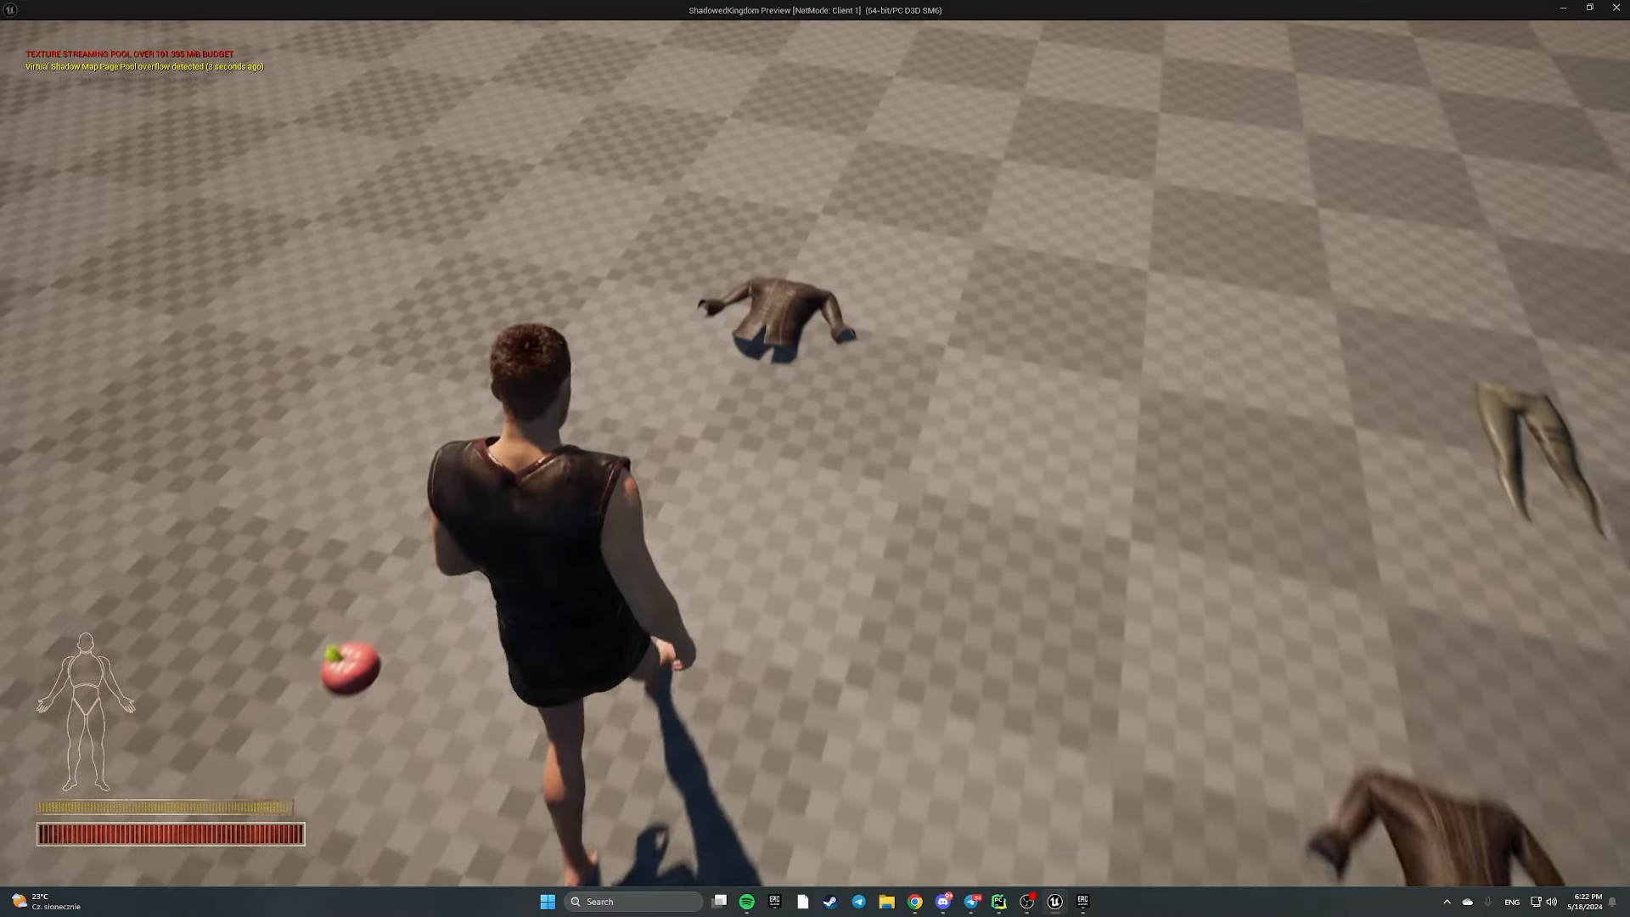
pyautogui.press('f')
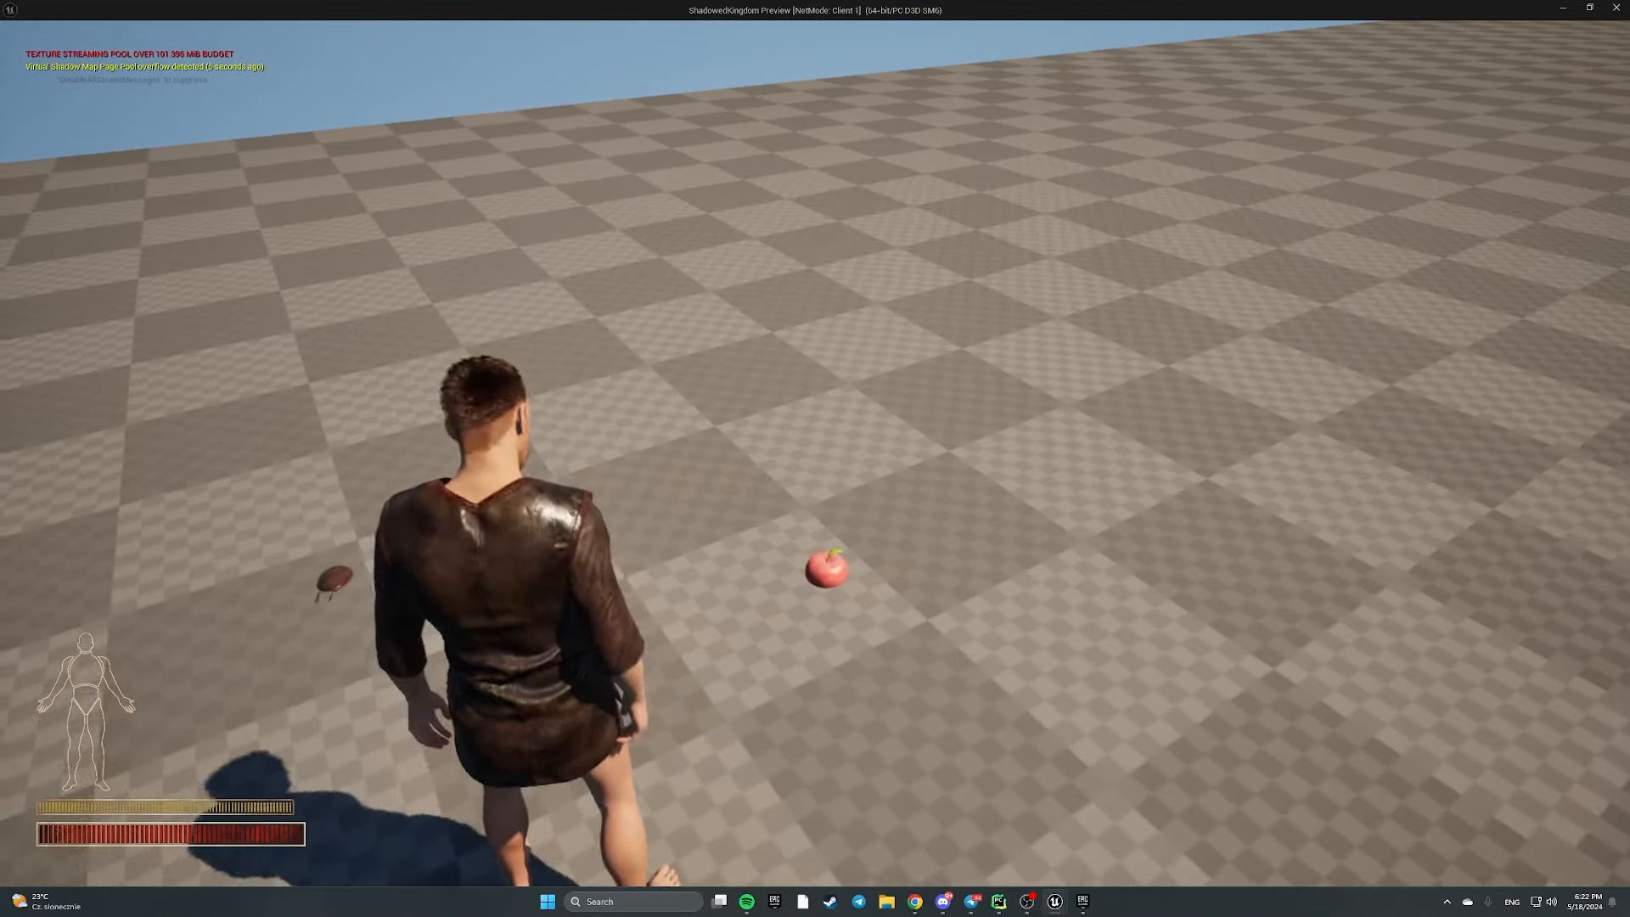
# Collect the apple with the client's character and open the client's inventory
pyautogui.press('Tab')
pyautogui.press('Tab')
pyautogui.press('f')
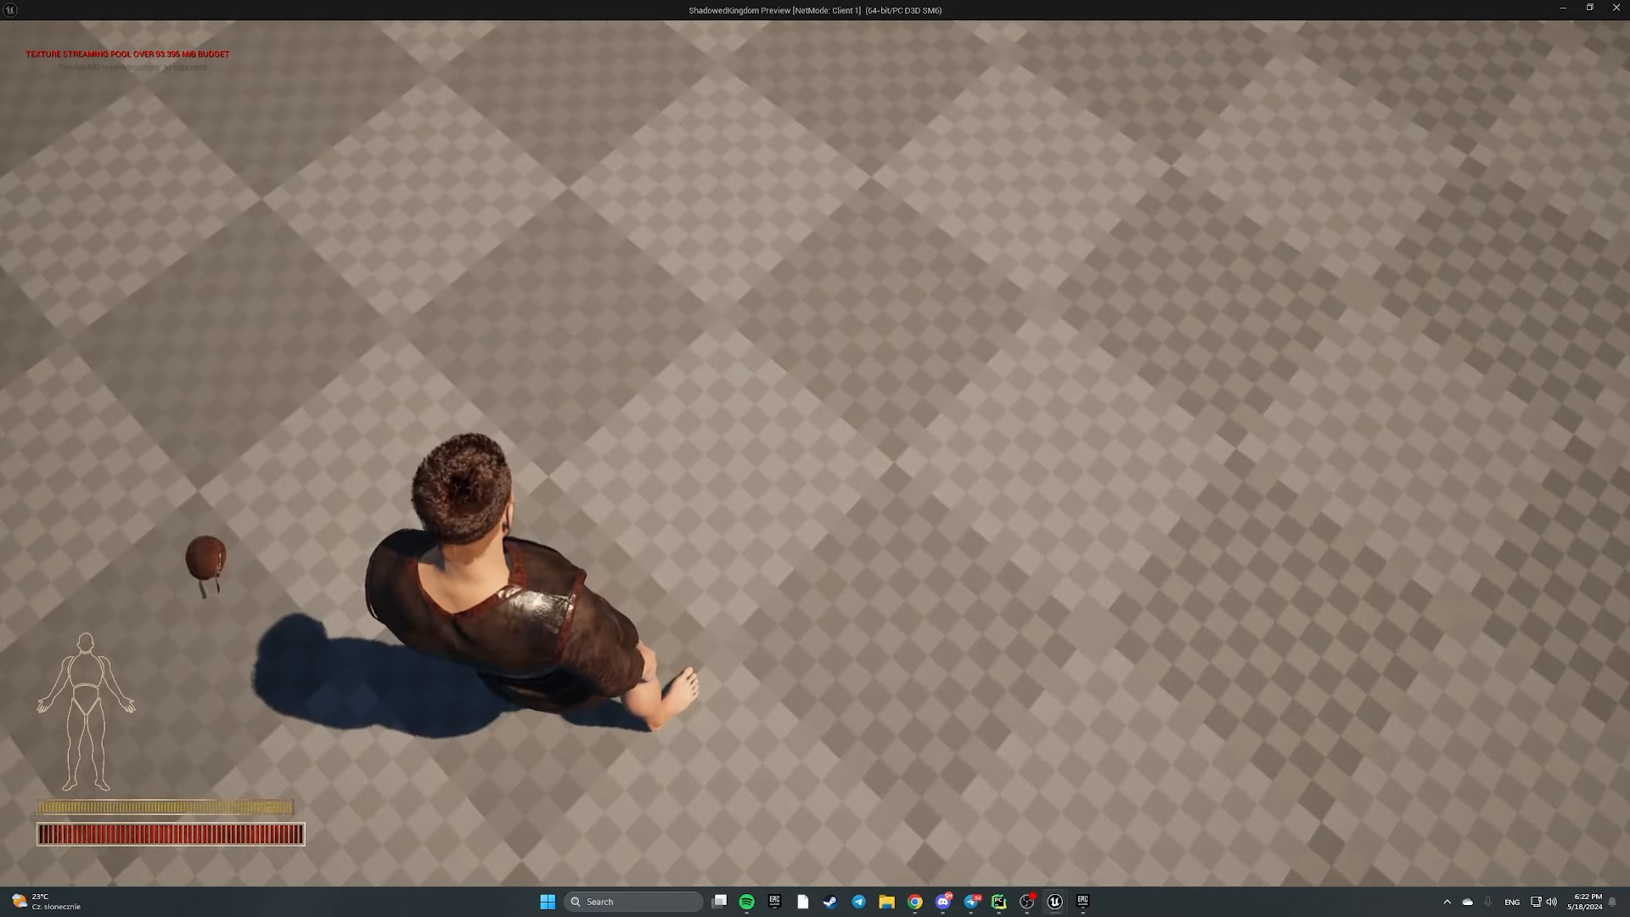
pyautogui.press('Tab')
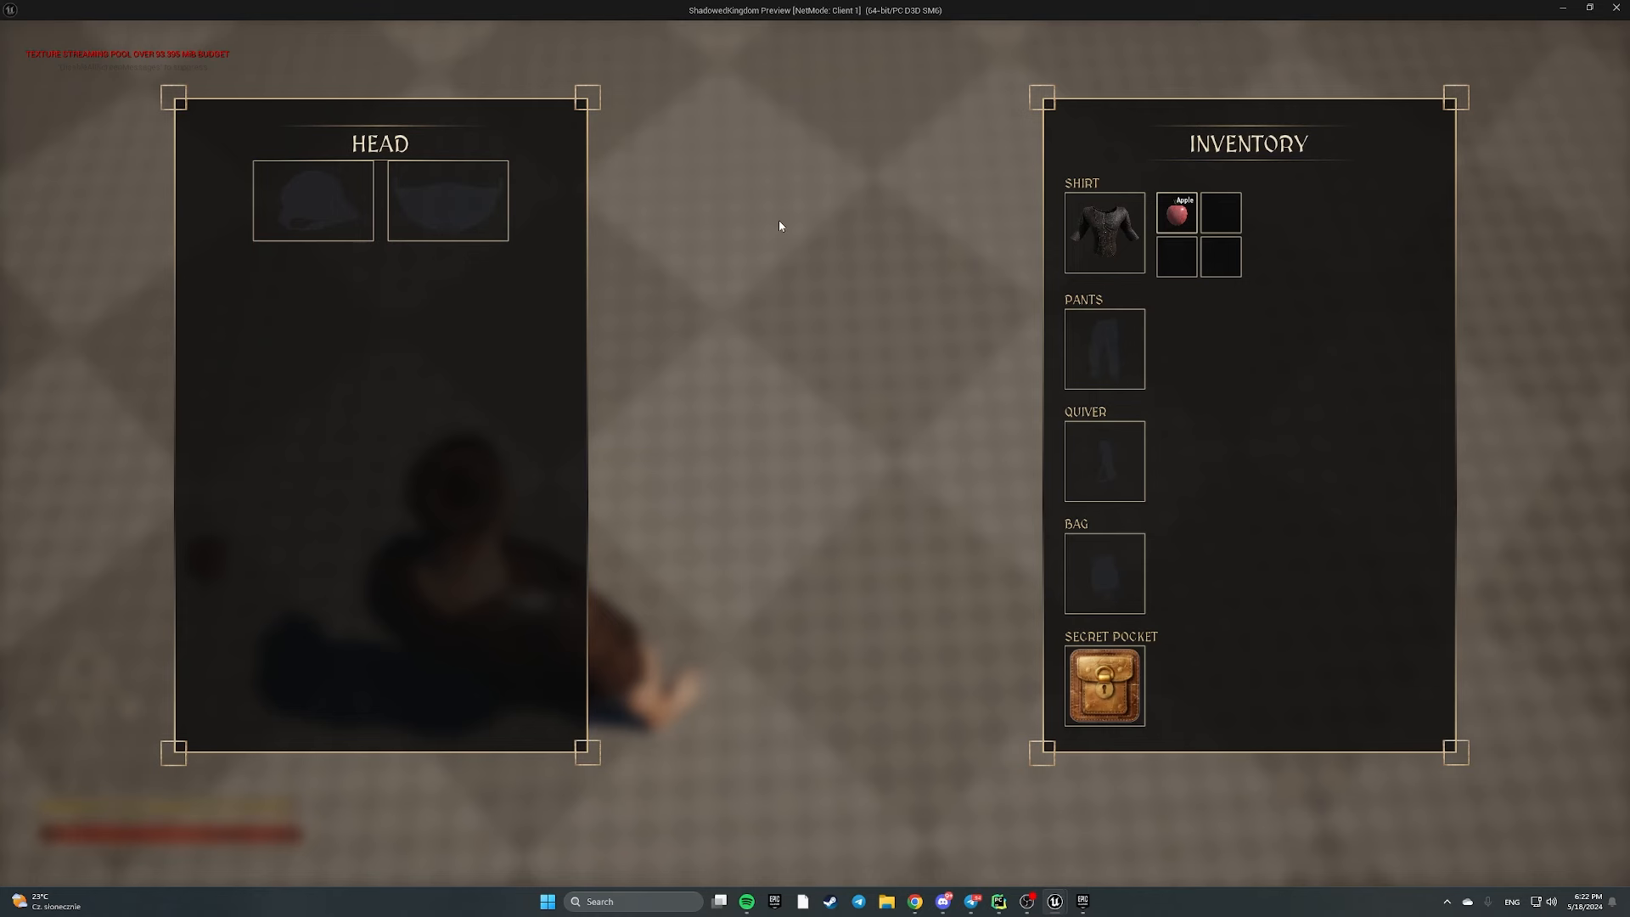
# Examine BPC_SpatialInventoryV2's event graph to locate the Add Item To Cell At Location events
pyautogui.hotkey('alt', 'Tab')
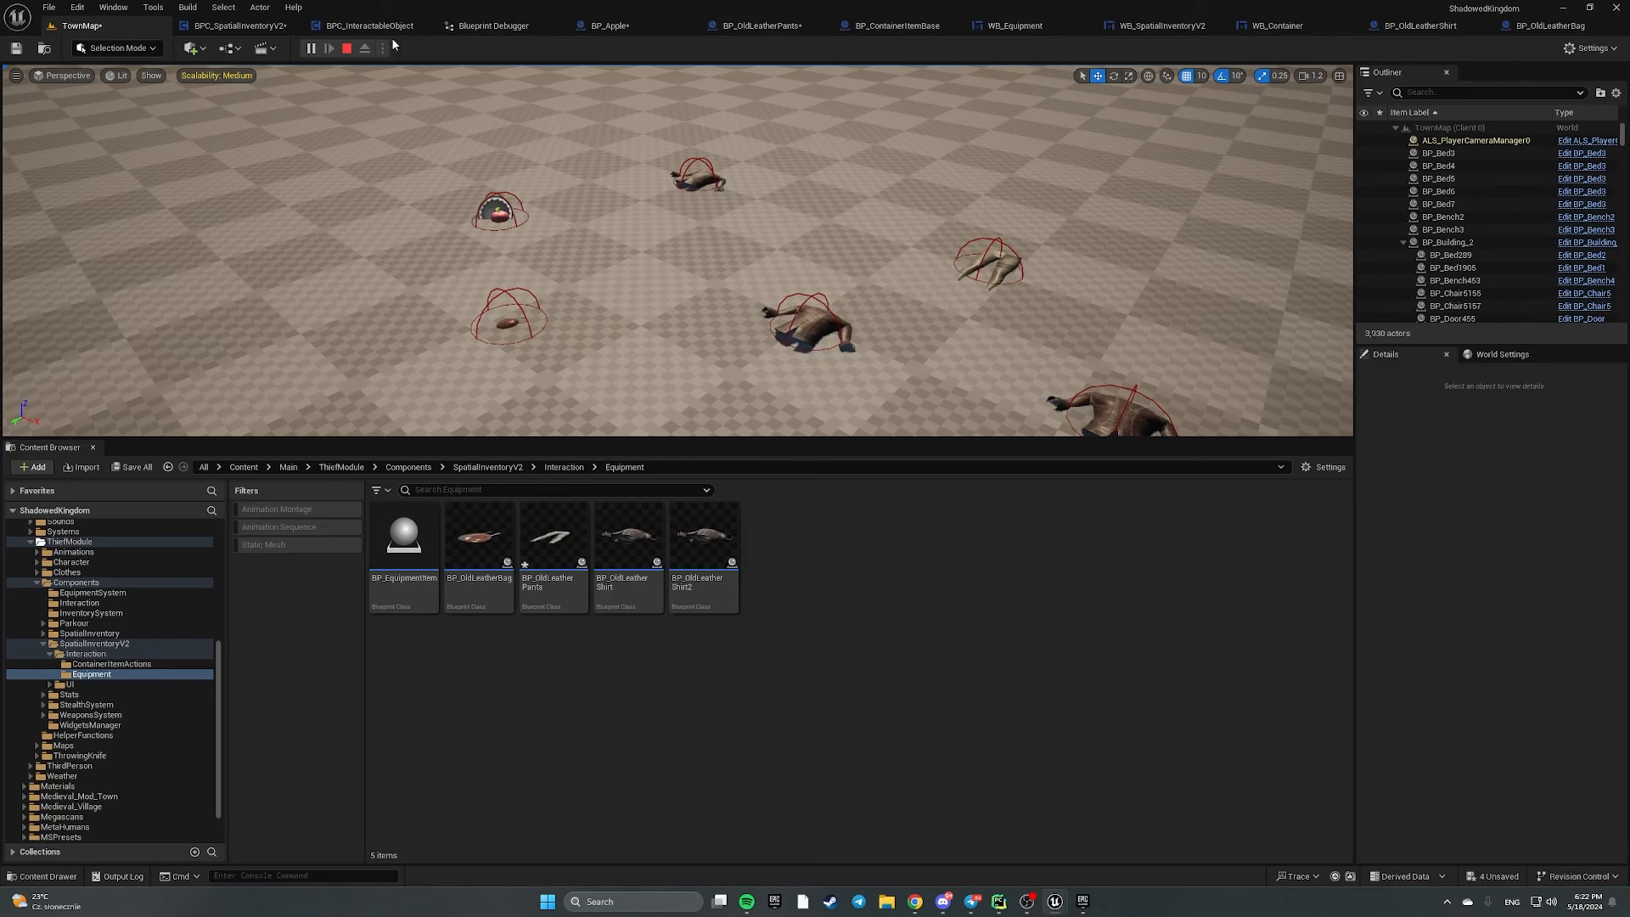
pyautogui.click(253, 28)
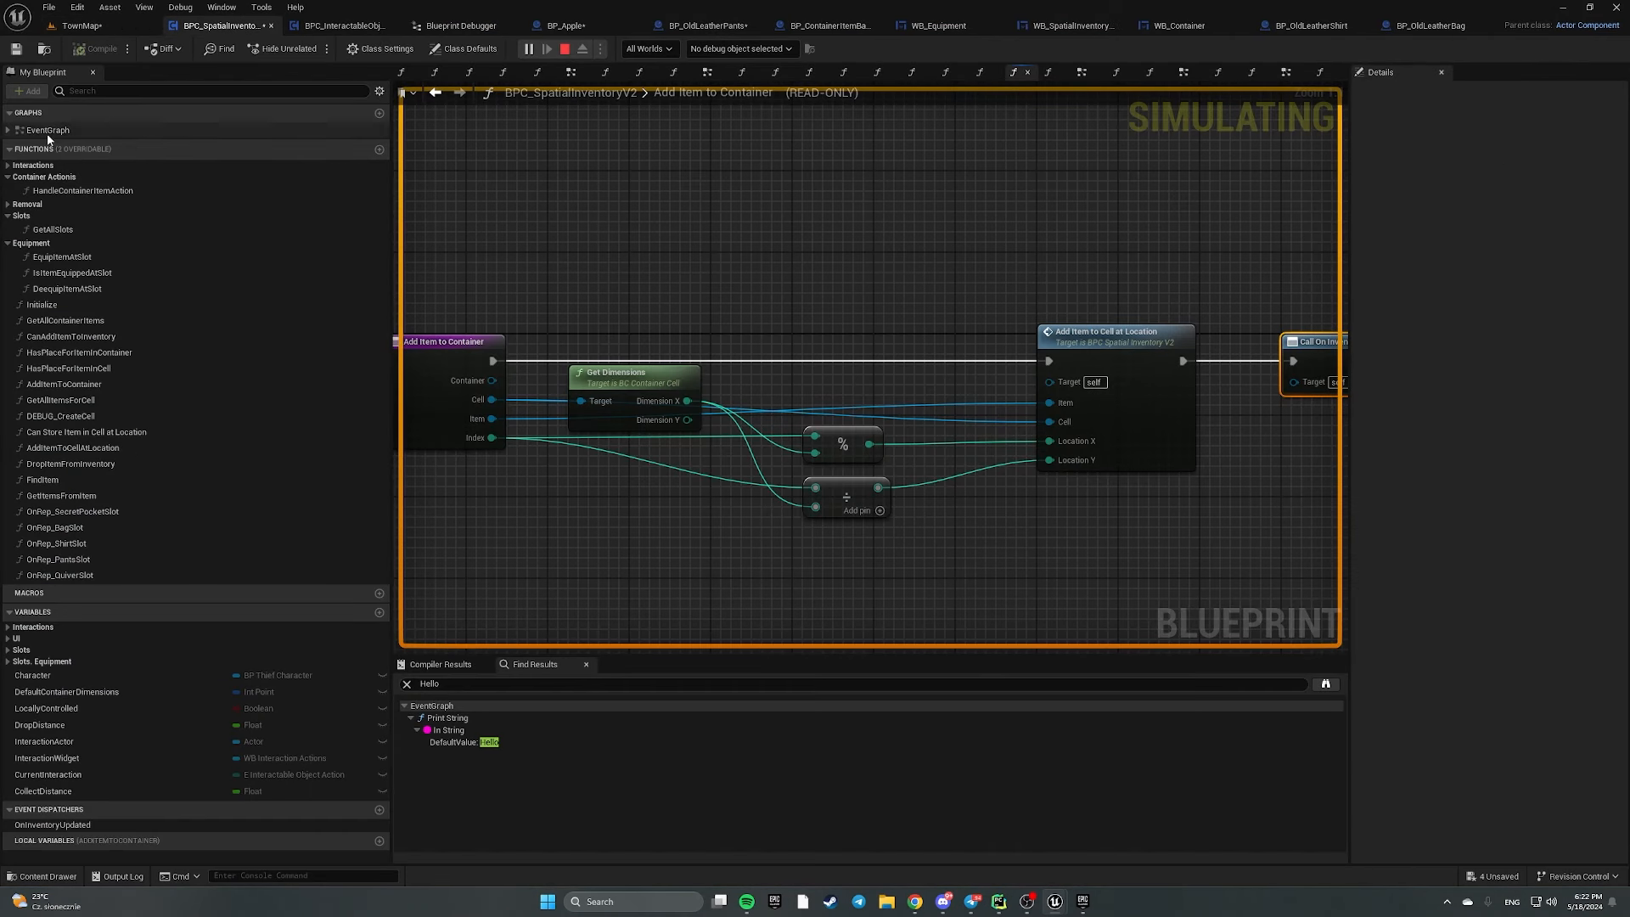
pyautogui.doubleClick(102, 130)
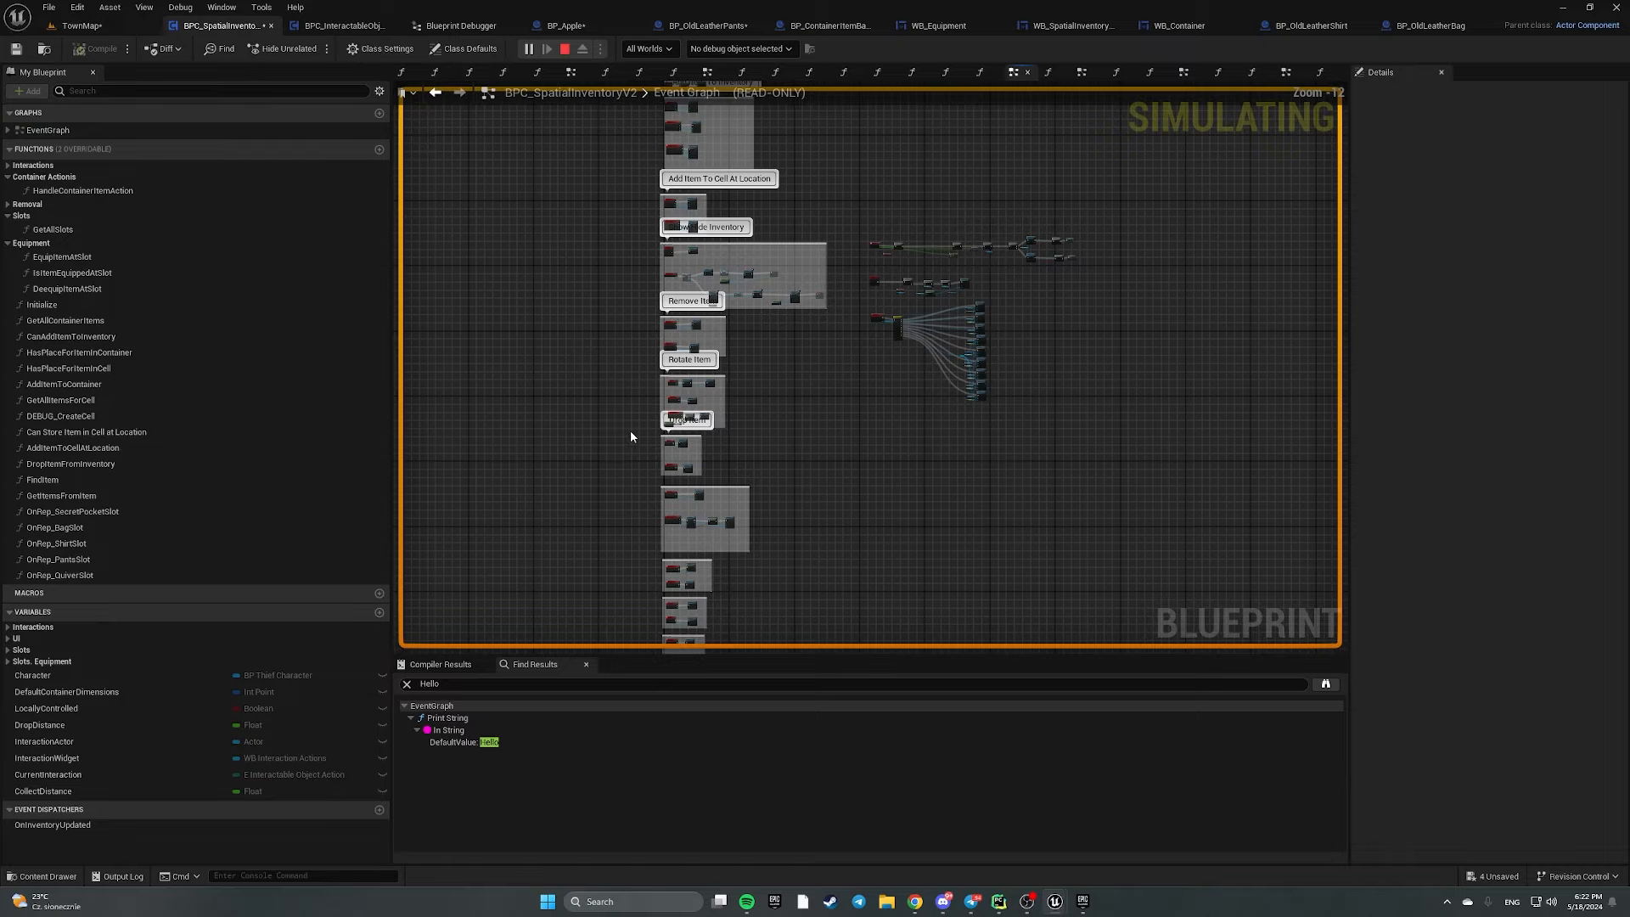
pyautogui.scroll(12, 605, 292)
pyautogui.moveTo(604, 334); pyautogui.dragTo(574, 511, button='right')
pyautogui.scroll(-5, 566, 137)
pyautogui.scroll(5, 603, 390)
pyautogui.moveTo(557, 257); pyautogui.dragTo(546, 578, button='right')
pyautogui.scroll(-1, 558, 327)
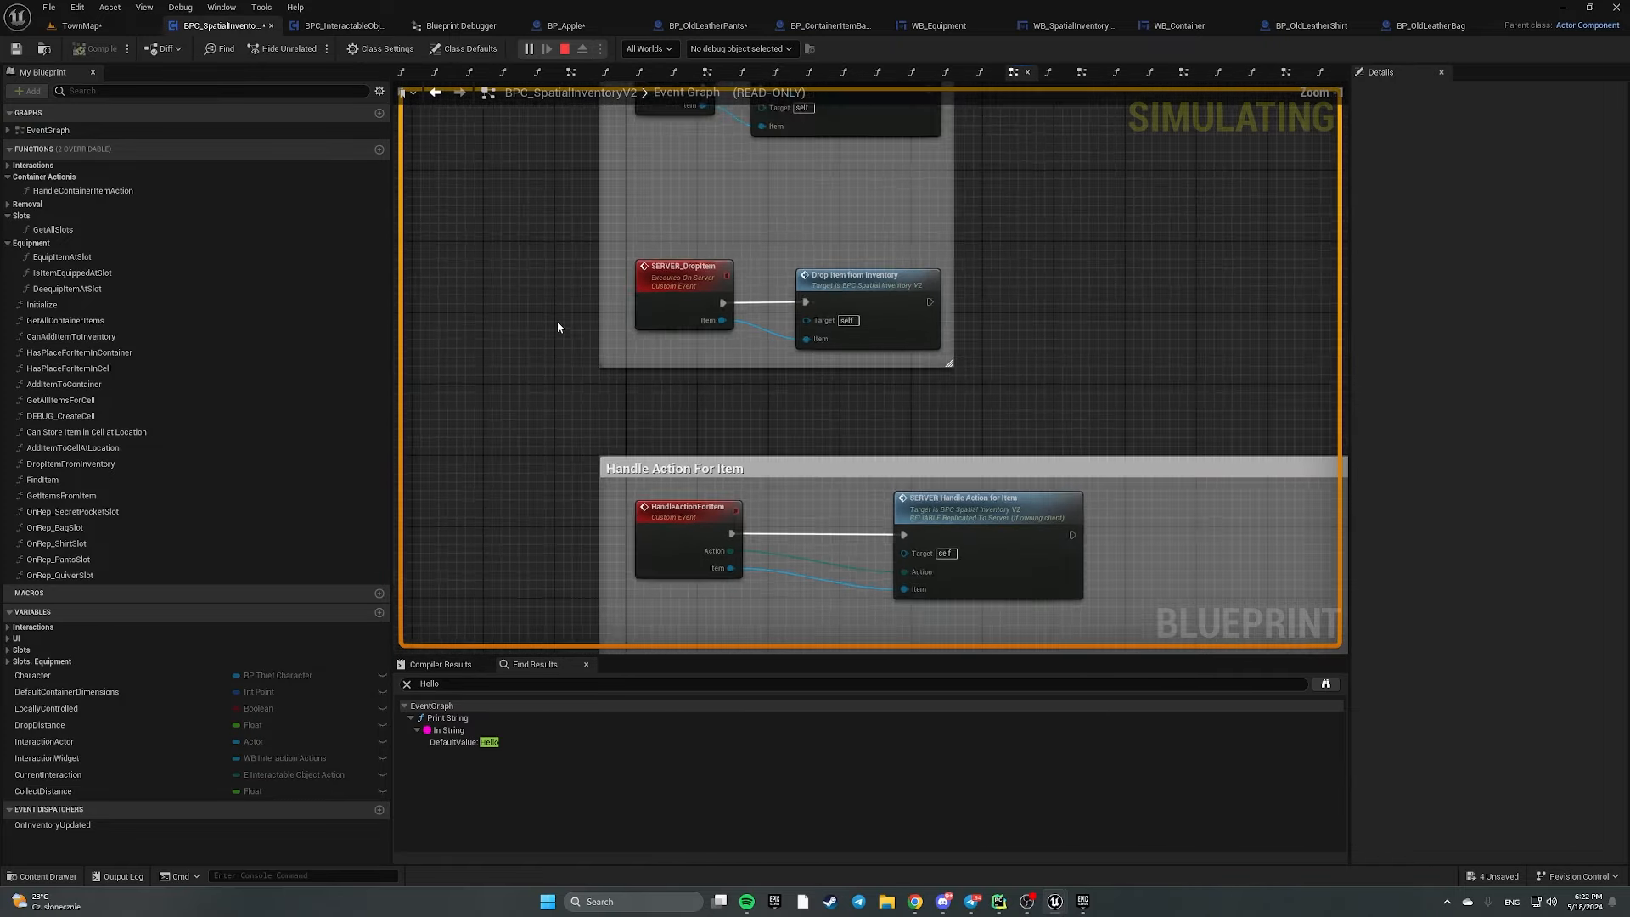
pyautogui.scroll(-1, 557, 327)
pyautogui.moveTo(558, 327); pyautogui.dragTo(507, 534, button='right')
pyautogui.moveTo(543, 361); pyautogui.dragTo(528, 633, button='right')
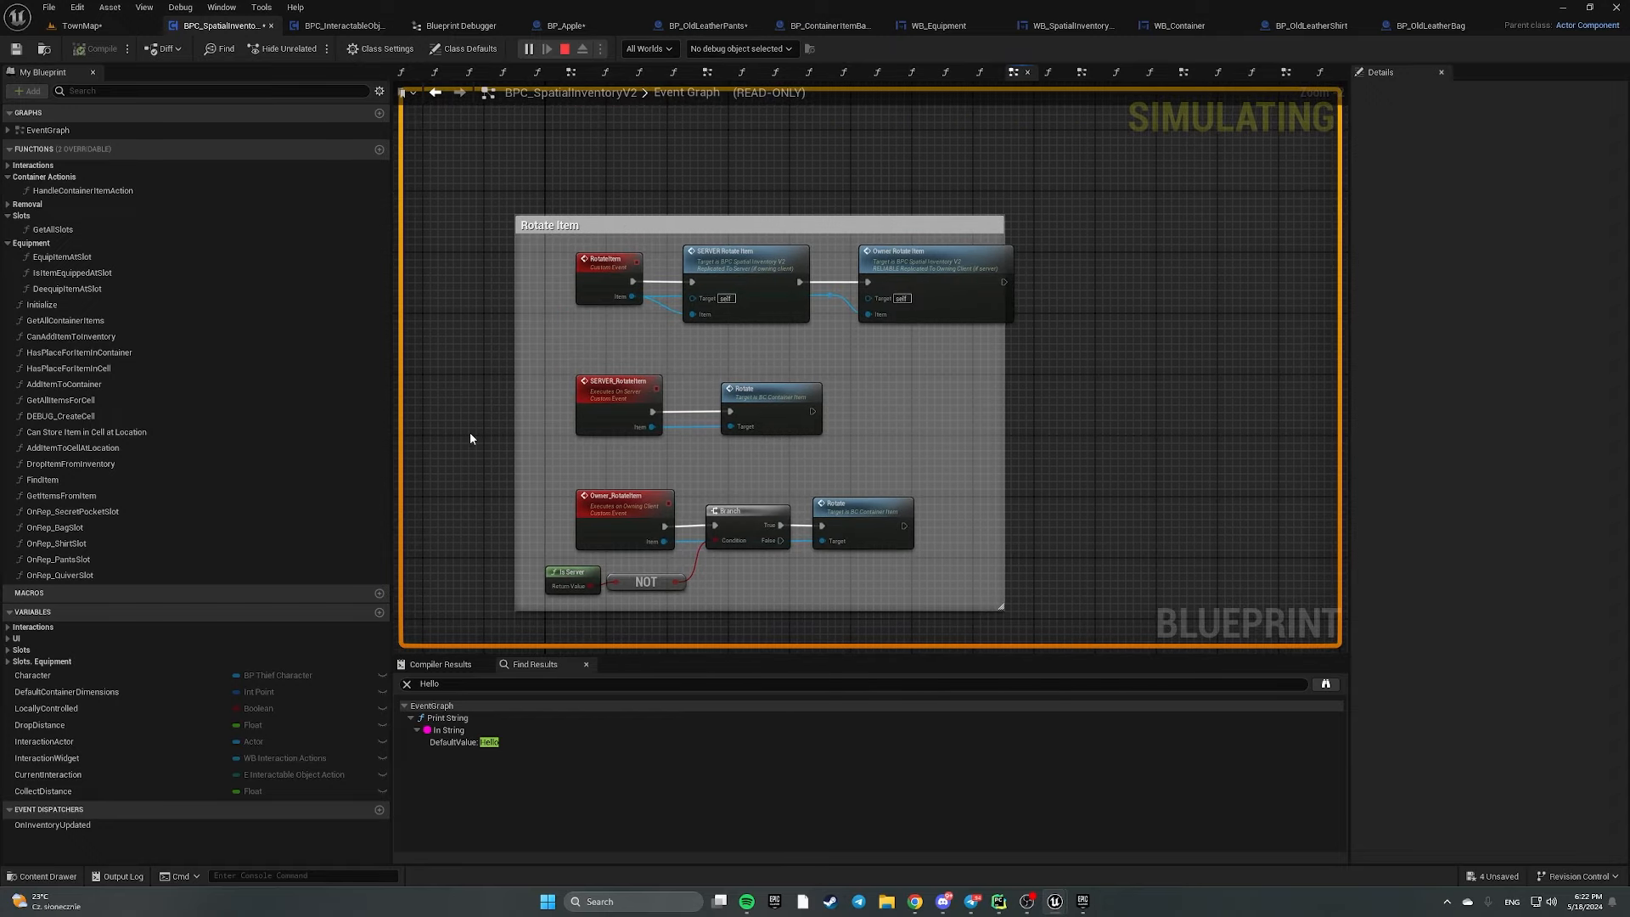
pyautogui.moveTo(471, 431); pyautogui.dragTo(445, 647, button='right')
pyautogui.moveTo(474, 171); pyautogui.dragTo(518, 652, button='right')
pyautogui.moveTo(515, 152); pyautogui.dragTo(525, 450, button='right')
pyautogui.moveTo(484, 337); pyautogui.dragTo(460, 610, button='right')
pyautogui.scroll(-3, 495, 374)
pyautogui.scroll(-3, 495, 375)
pyautogui.scroll(6, 523, 333)
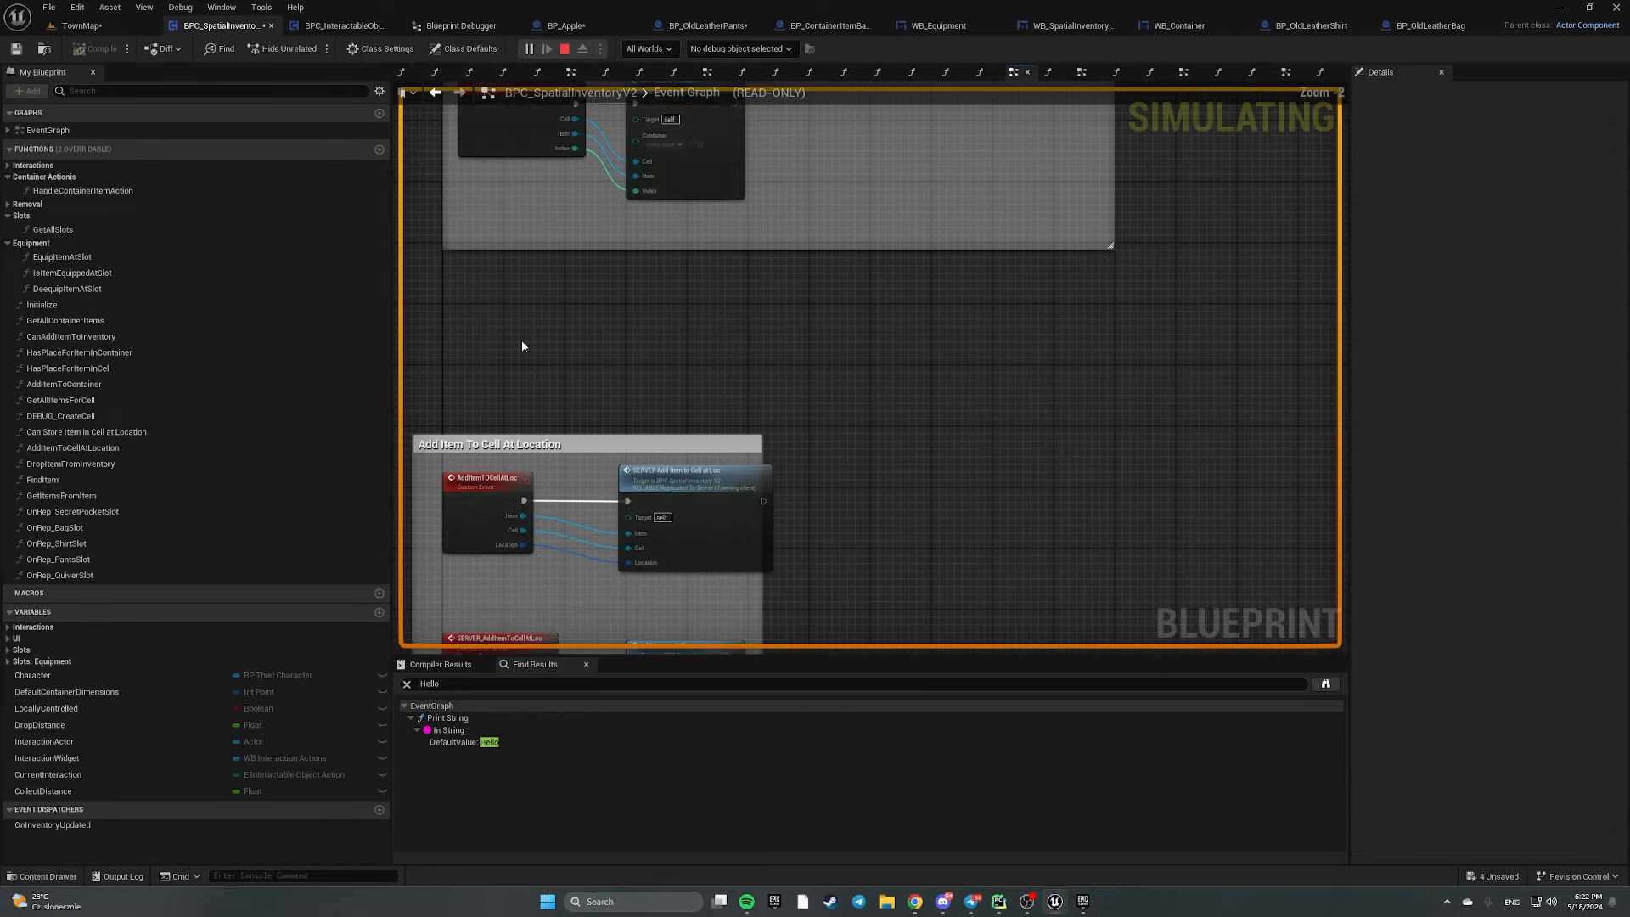
pyautogui.moveTo(522, 340); pyautogui.dragTo(685, 150, button='right')
pyautogui.moveTo(663, 283); pyautogui.dragTo(654, 169, button='right')
pyautogui.scroll(2, 820, 248)
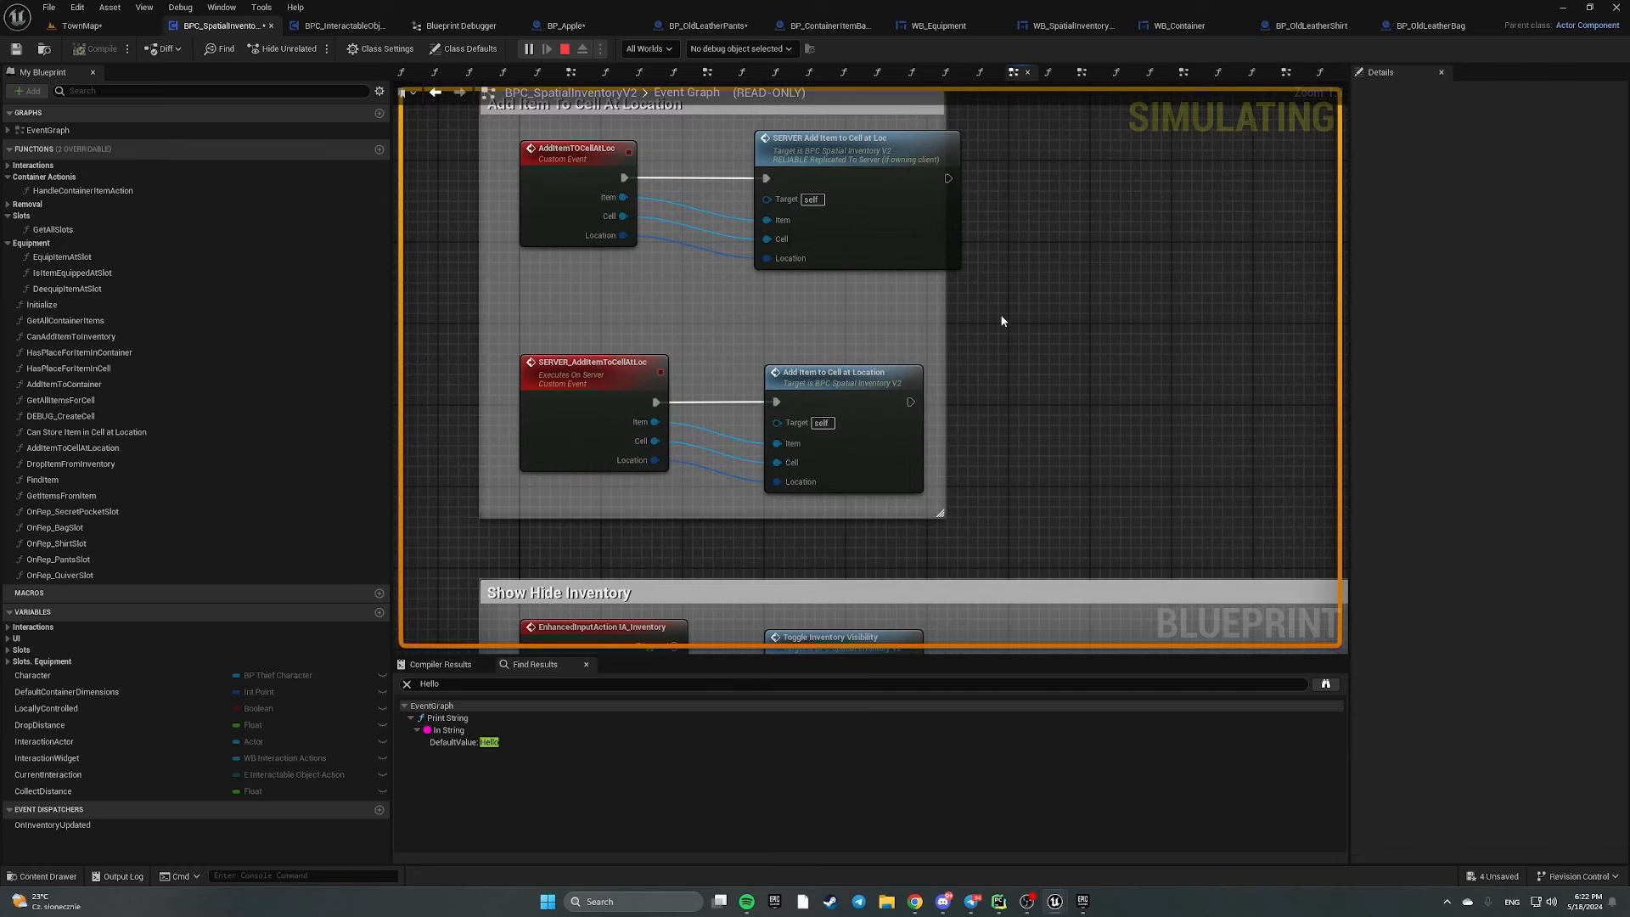
# End the preview and widen the Add Item To Cell At Location comment to leave room beside its nodes
pyautogui.click(564, 50)
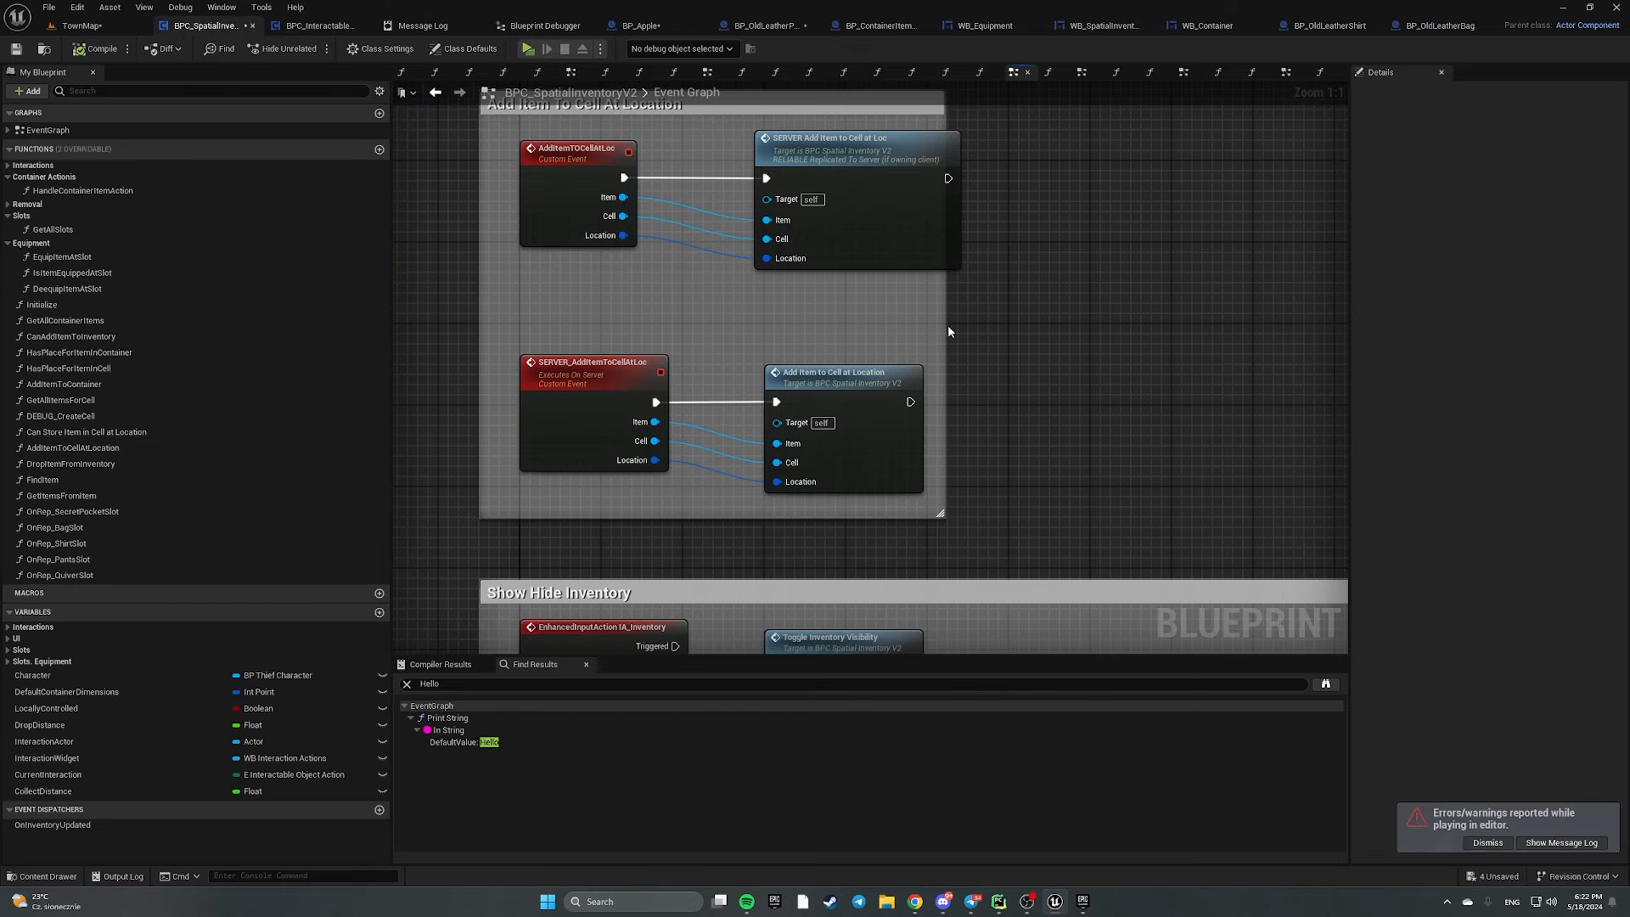
pyautogui.moveTo(948, 324); pyautogui.dragTo(1148, 329)
pyautogui.click(581, 151)
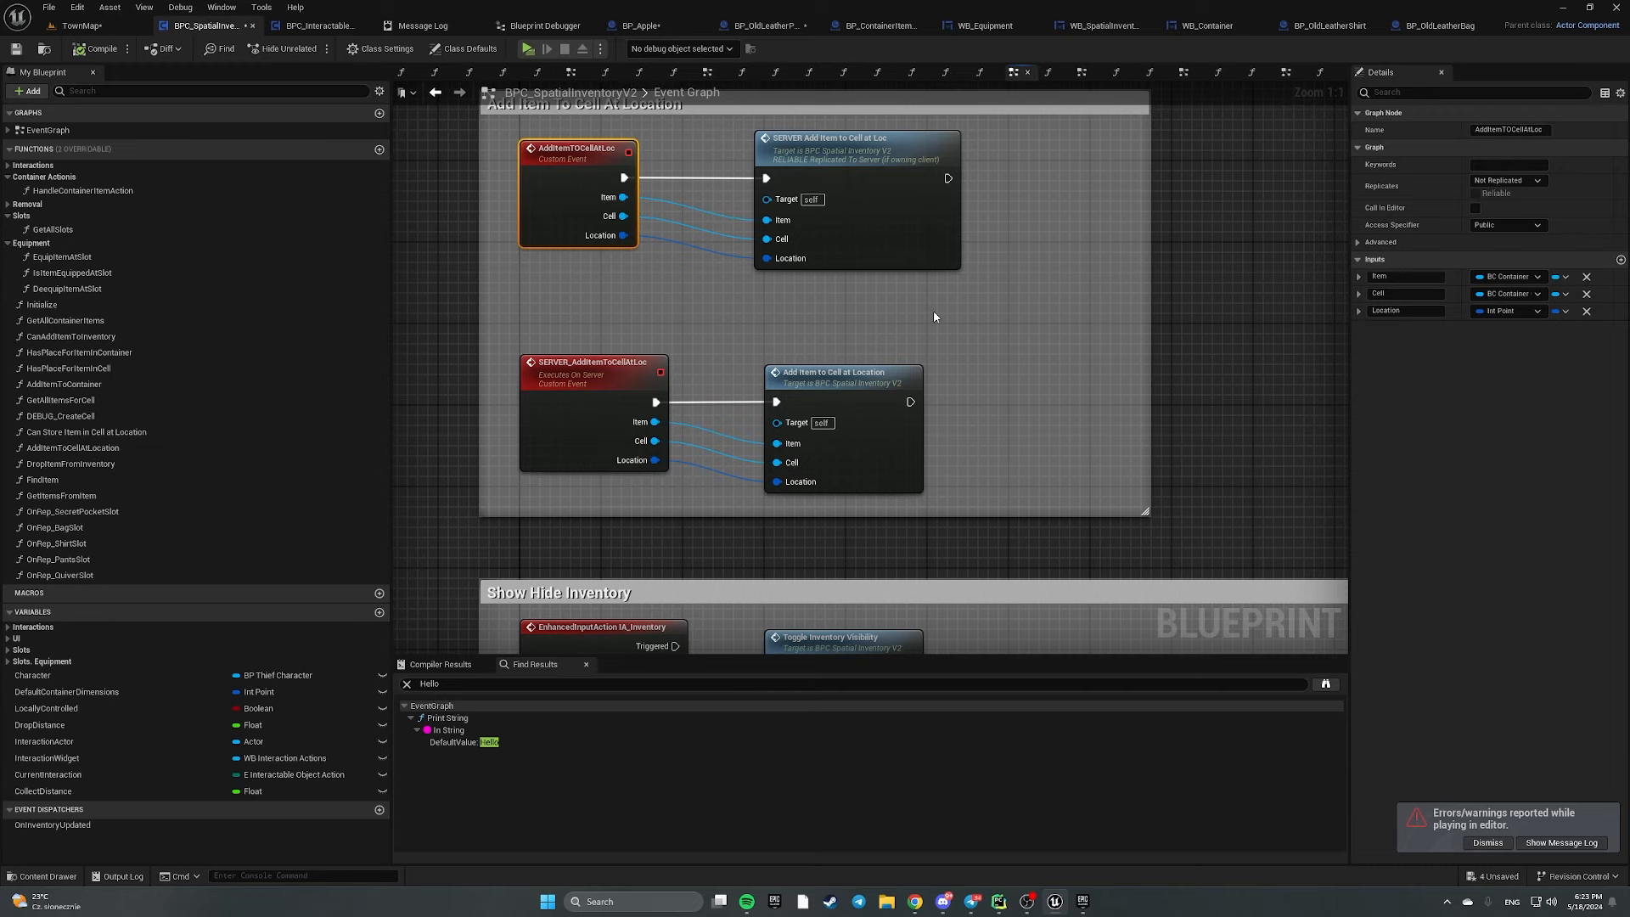
pyautogui.moveTo(767, 338); pyautogui.dragTo(733, 558, button='right')
pyautogui.moveTo(710, 311); pyautogui.dragTo(720, 147)
pyautogui.click(684, 364)
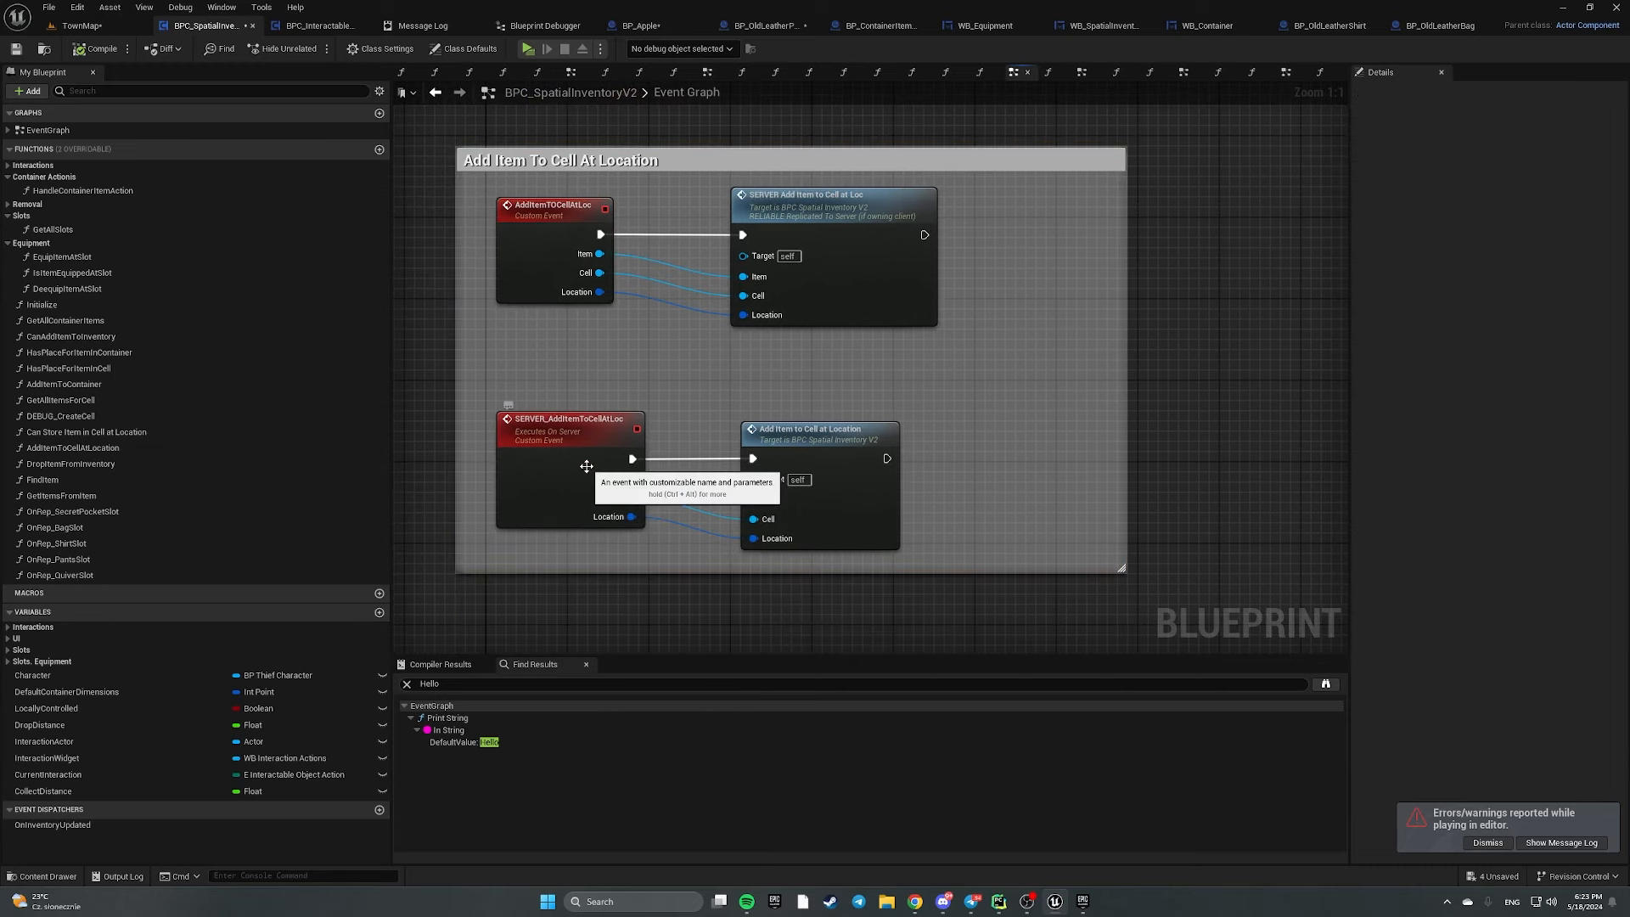
pyautogui.moveTo(519, 322); pyautogui.dragTo(585, 202)
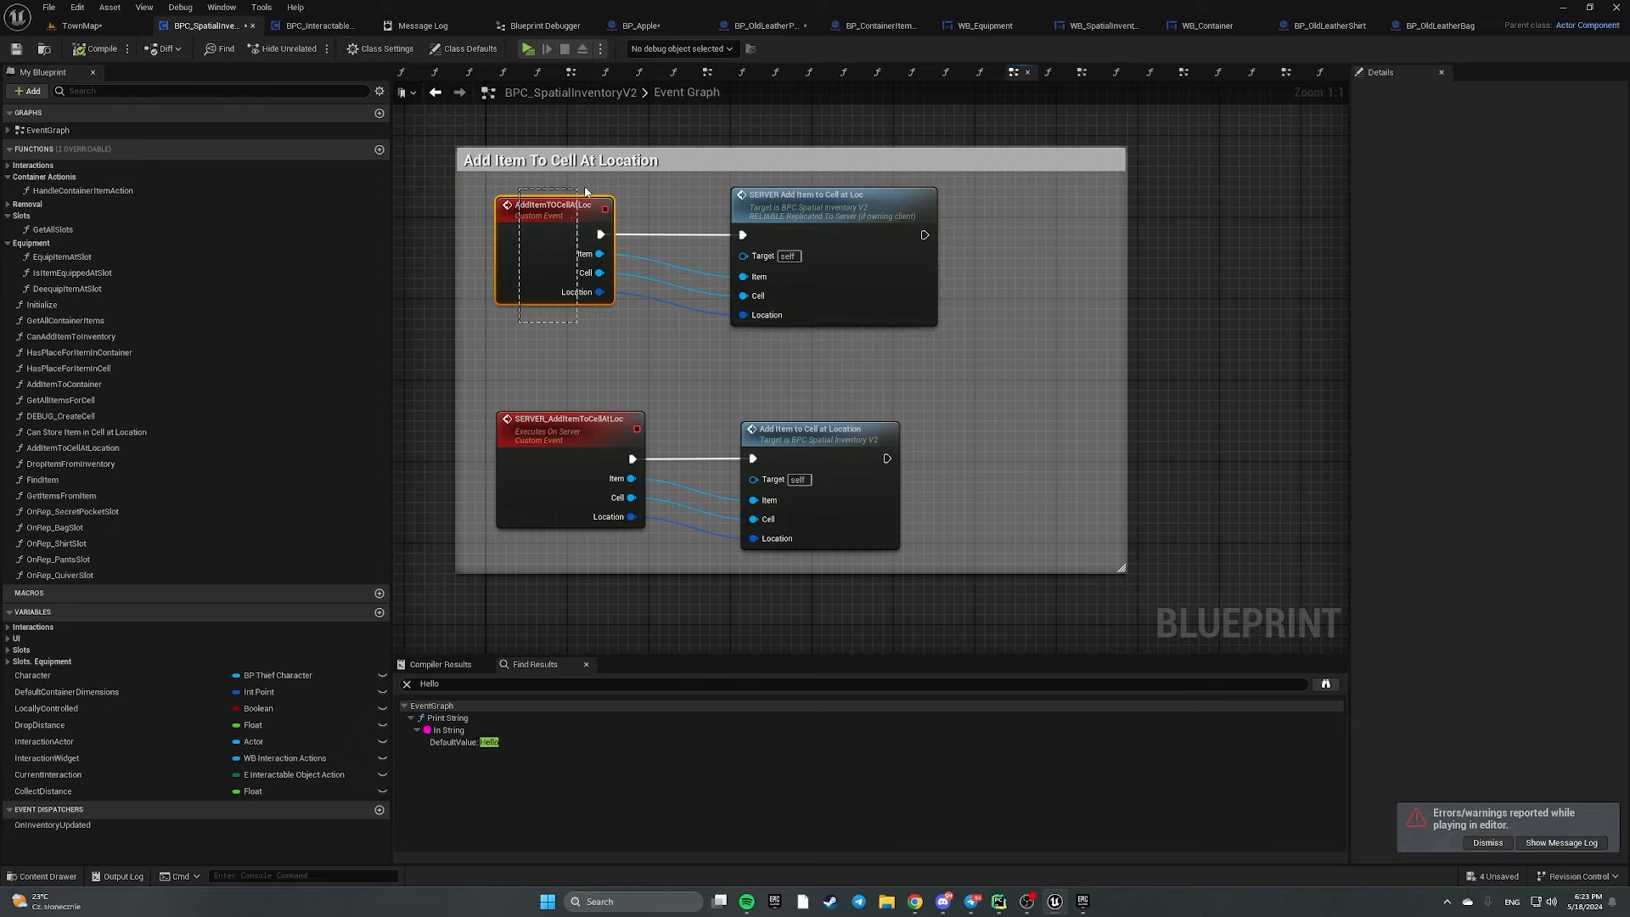
pyautogui.moveTo(625, 225); pyautogui.dragTo(671, 242)
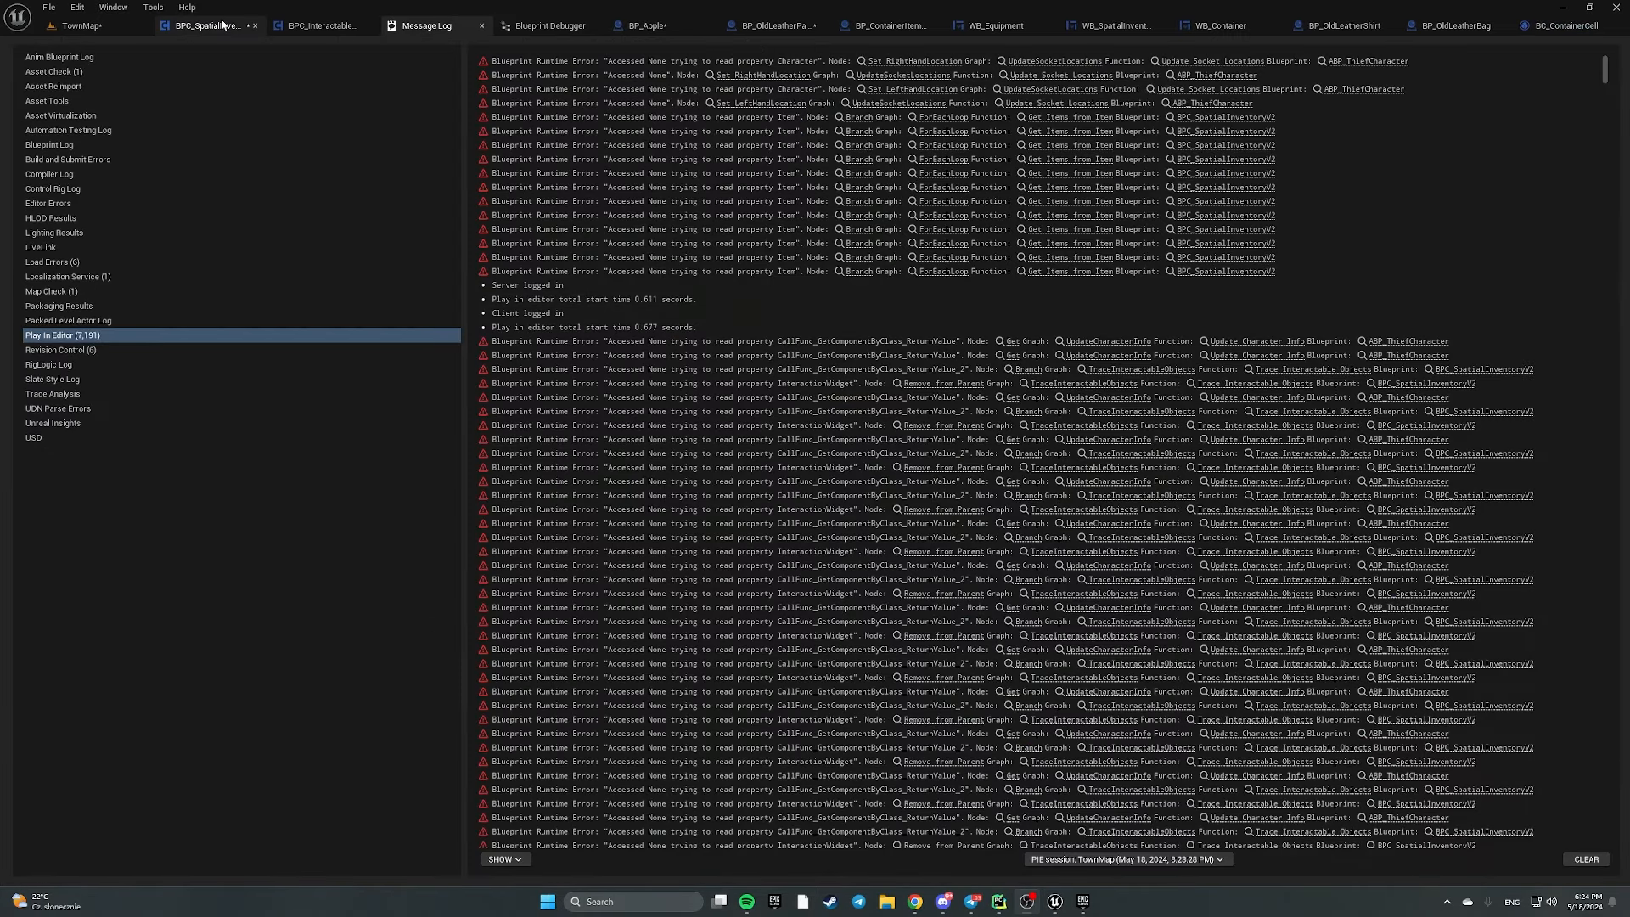
# Return to BPC_SpatialInventoryV2's event graph and extend the Add Item To Cell At Location comment downwards below its nodes
pyautogui.click(208, 26)
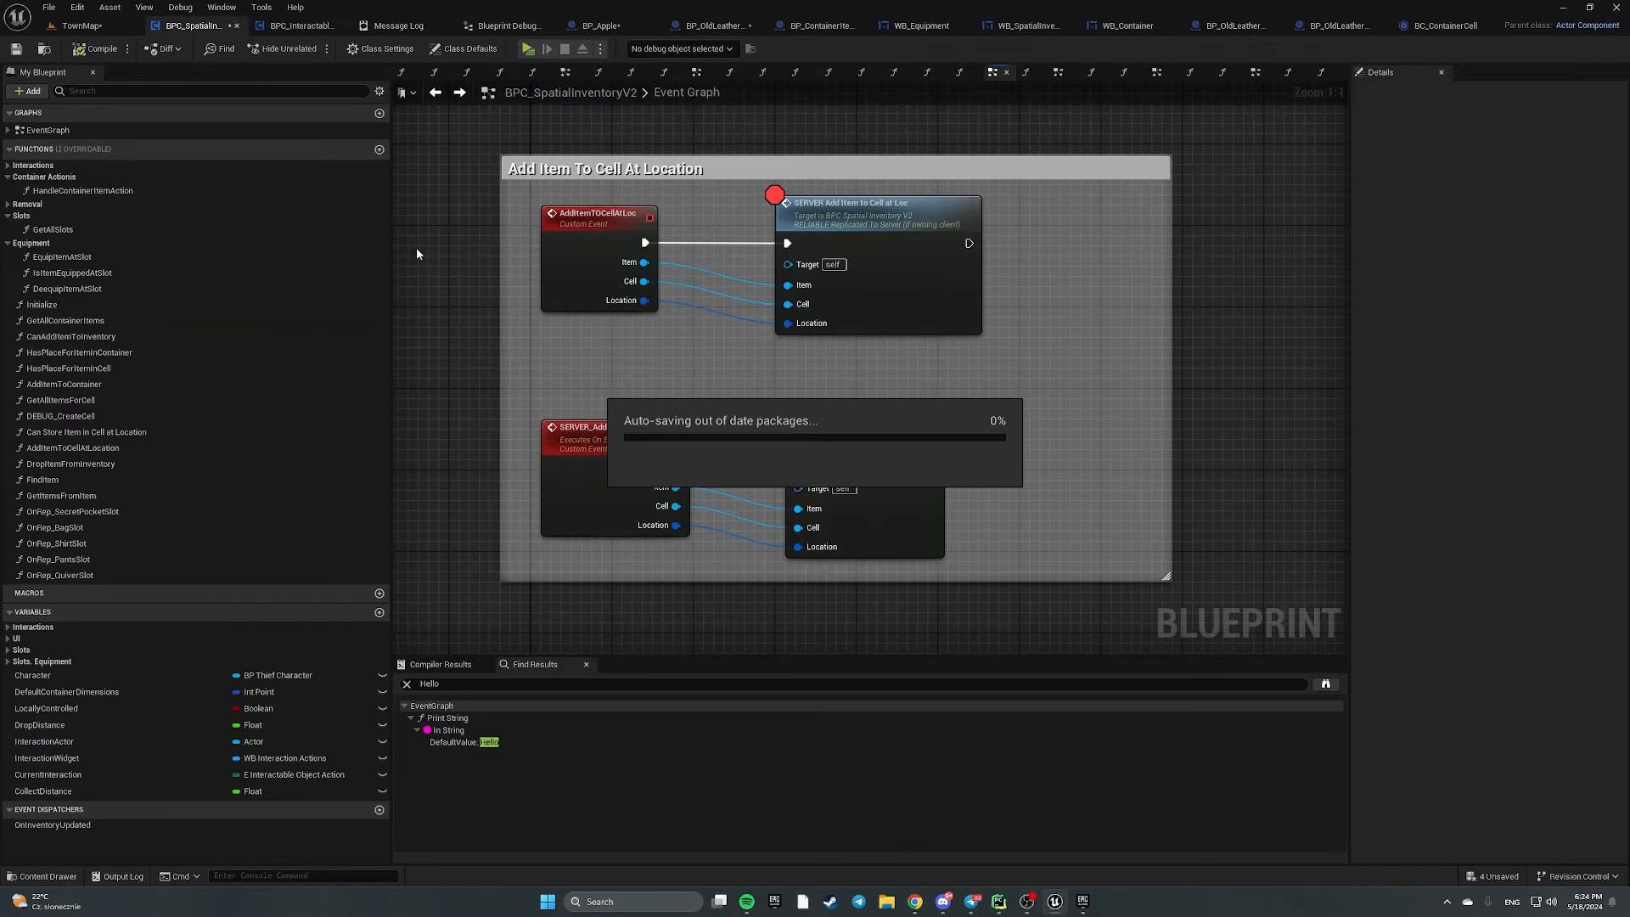
pyautogui.moveTo(533, 195); pyautogui.dragTo(659, 328)
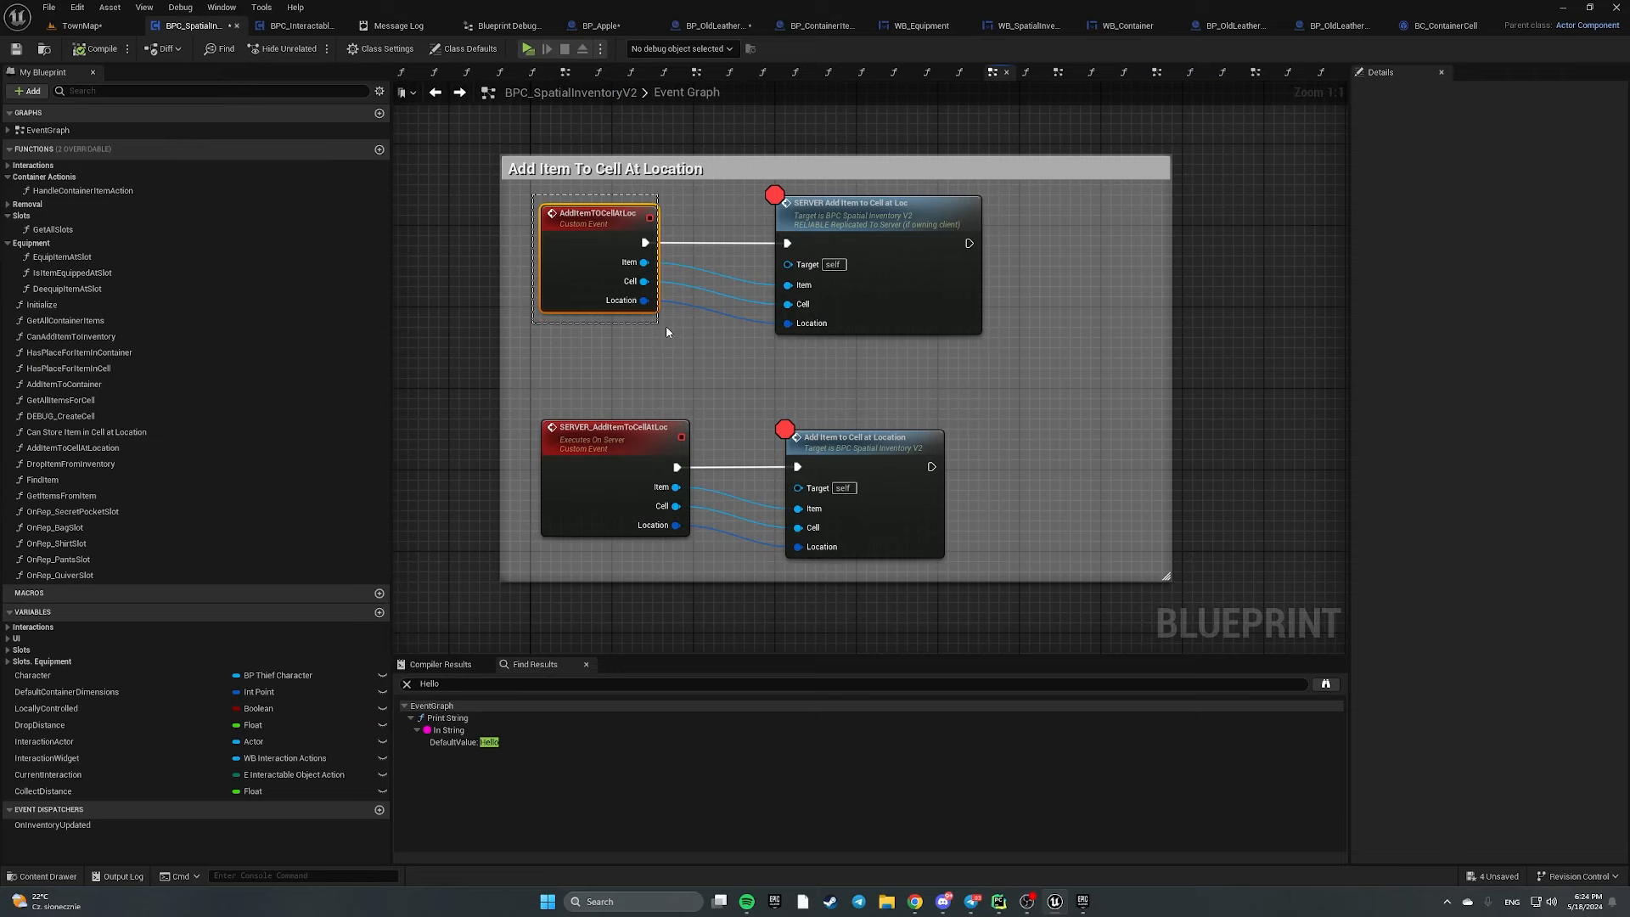
pyautogui.moveTo(732, 195); pyautogui.dragTo(1056, 387)
pyautogui.moveTo(727, 194); pyautogui.dragTo(1044, 379)
pyautogui.moveTo(1107, 453); pyautogui.dragTo(1057, 384, button='right')
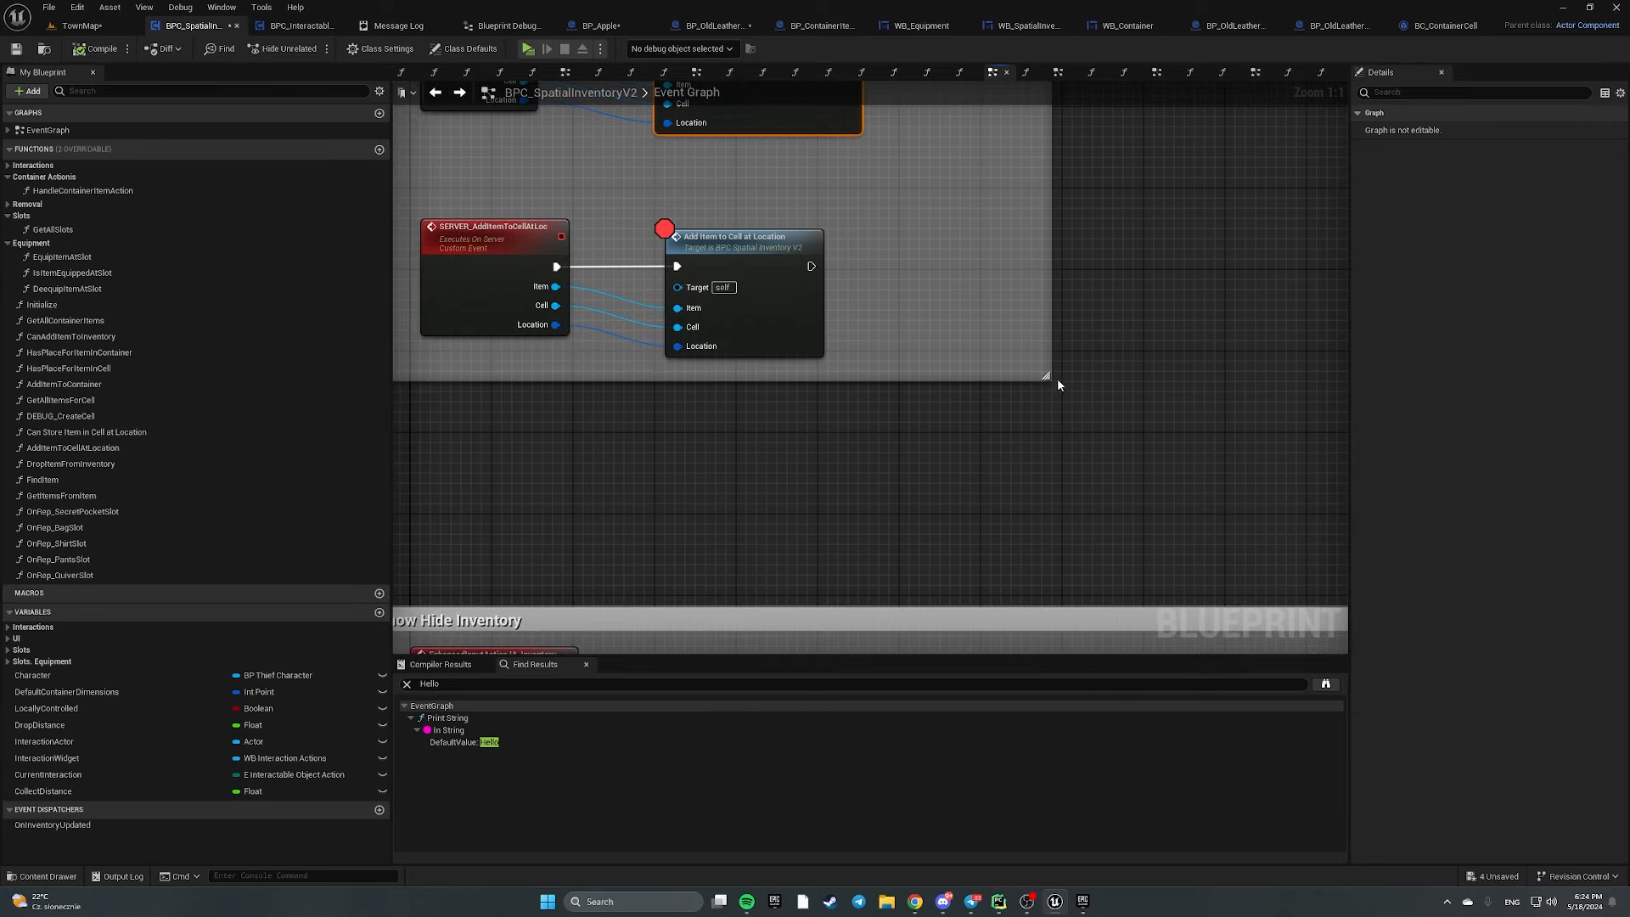
pyautogui.moveTo(1048, 377); pyautogui.dragTo(1217, 613)
pyautogui.moveTo(1180, 557); pyautogui.dragTo(1068, 518, button='right')
pyautogui.scroll(-6, 997, 206)
pyautogui.scroll(3, 996, 206)
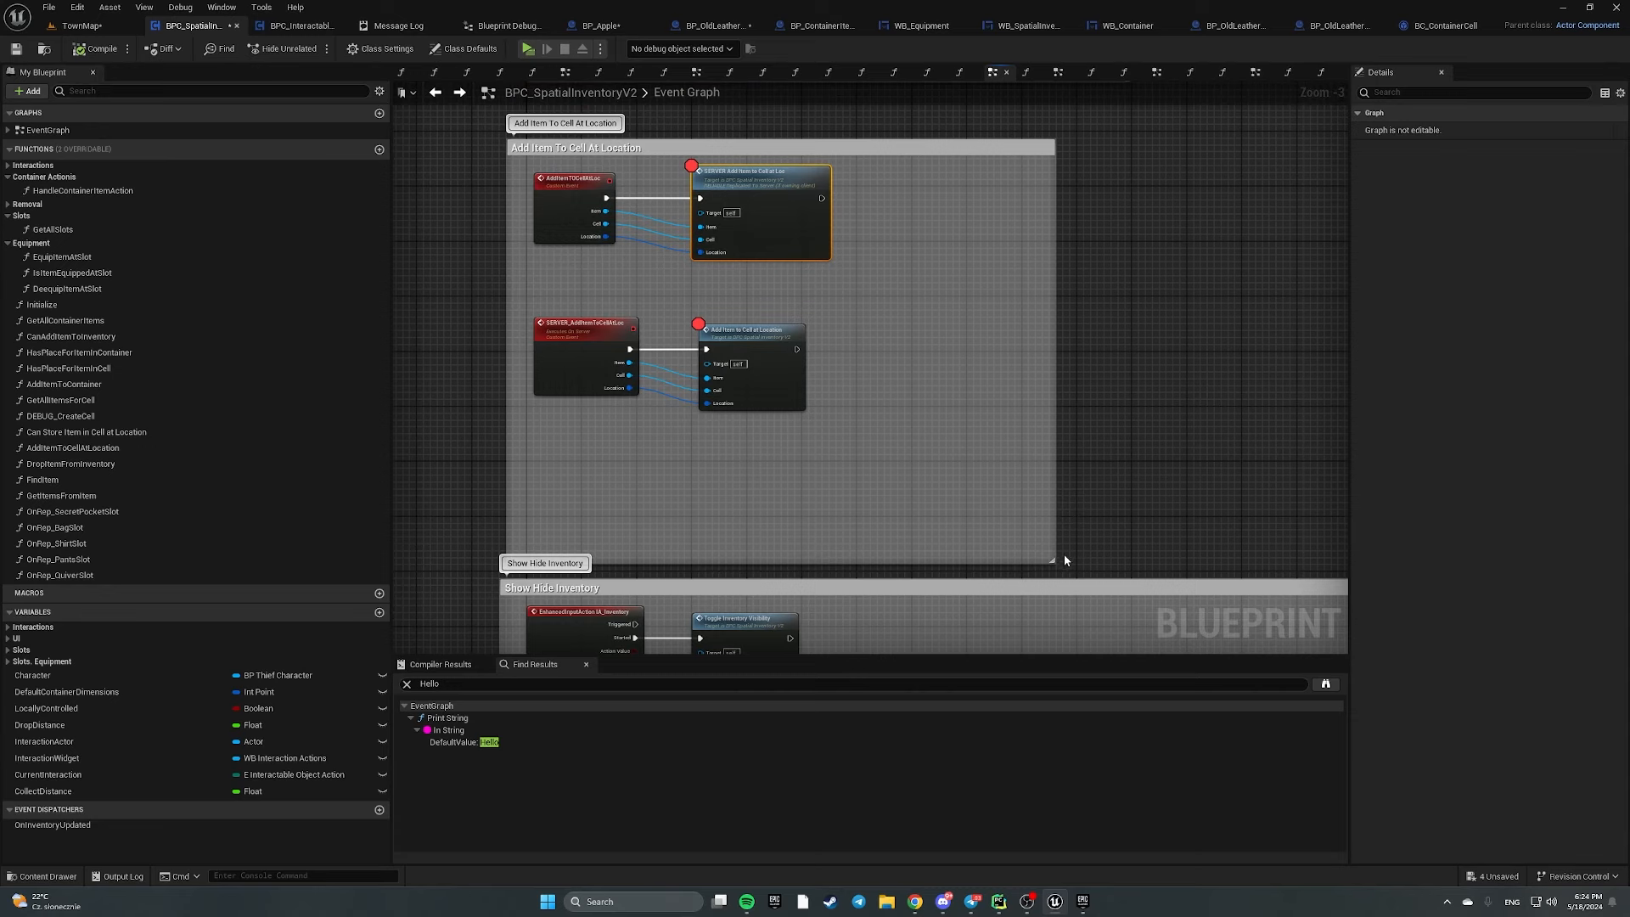
pyautogui.moveTo(1053, 560); pyautogui.dragTo(1006, 448)
# Remove the breakpoints from the Add Item to Cell at Location and SERVER Add Item to Cell at Loc call nodes
pyautogui.scroll(2, 864, 369)
pyautogui.rightClick(737, 327)
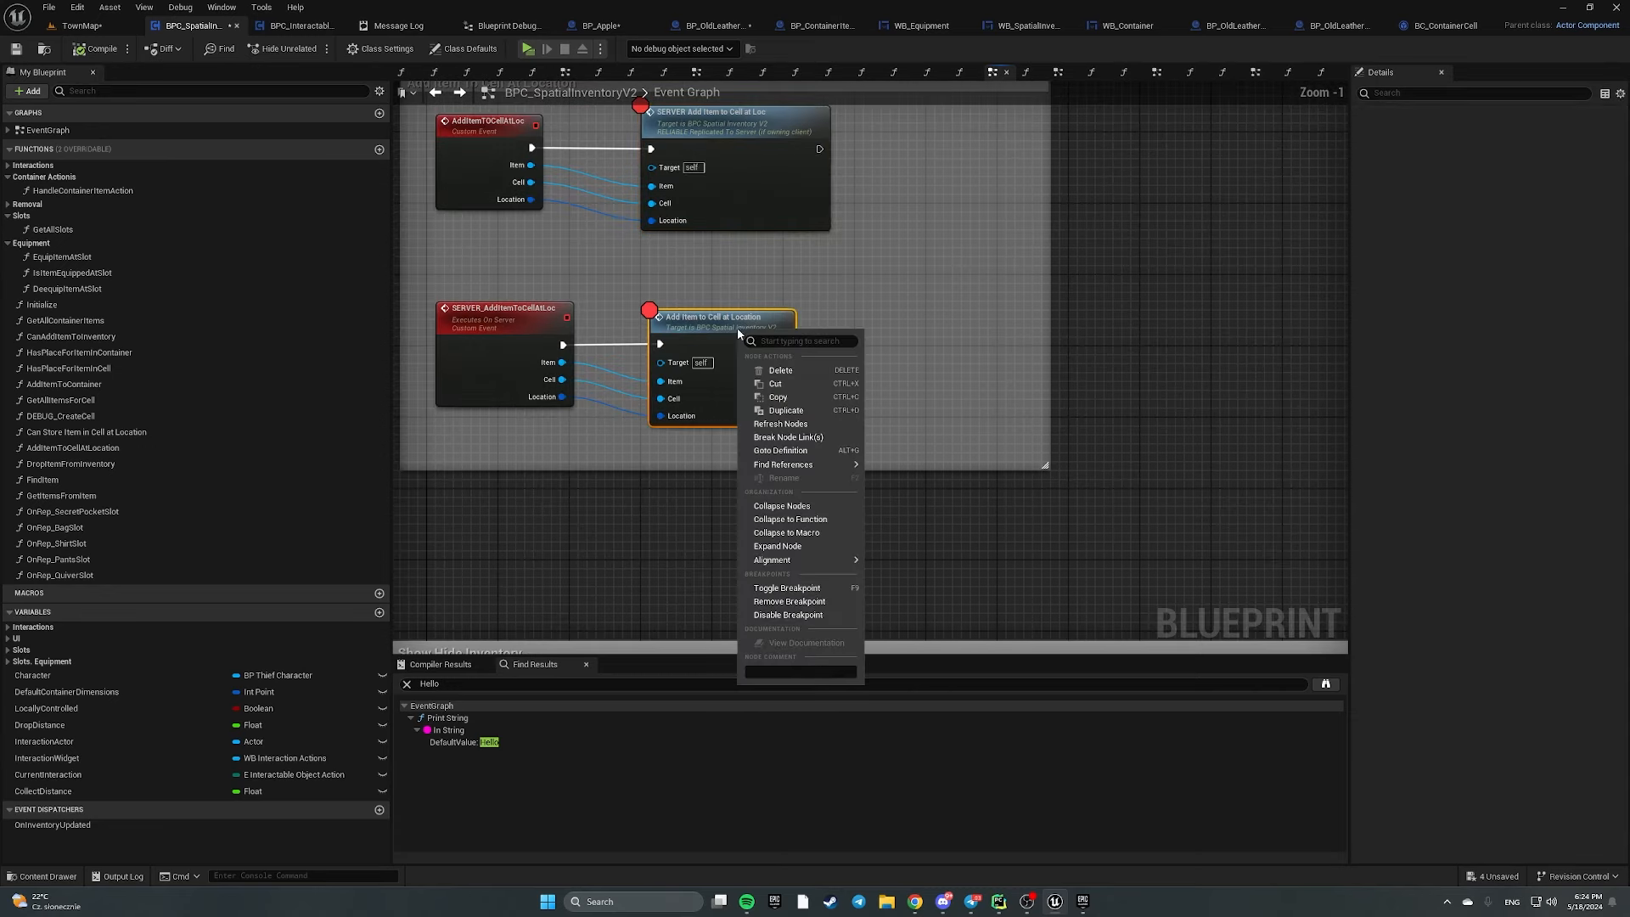
pyautogui.click(843, 585)
pyautogui.rightClick(766, 163)
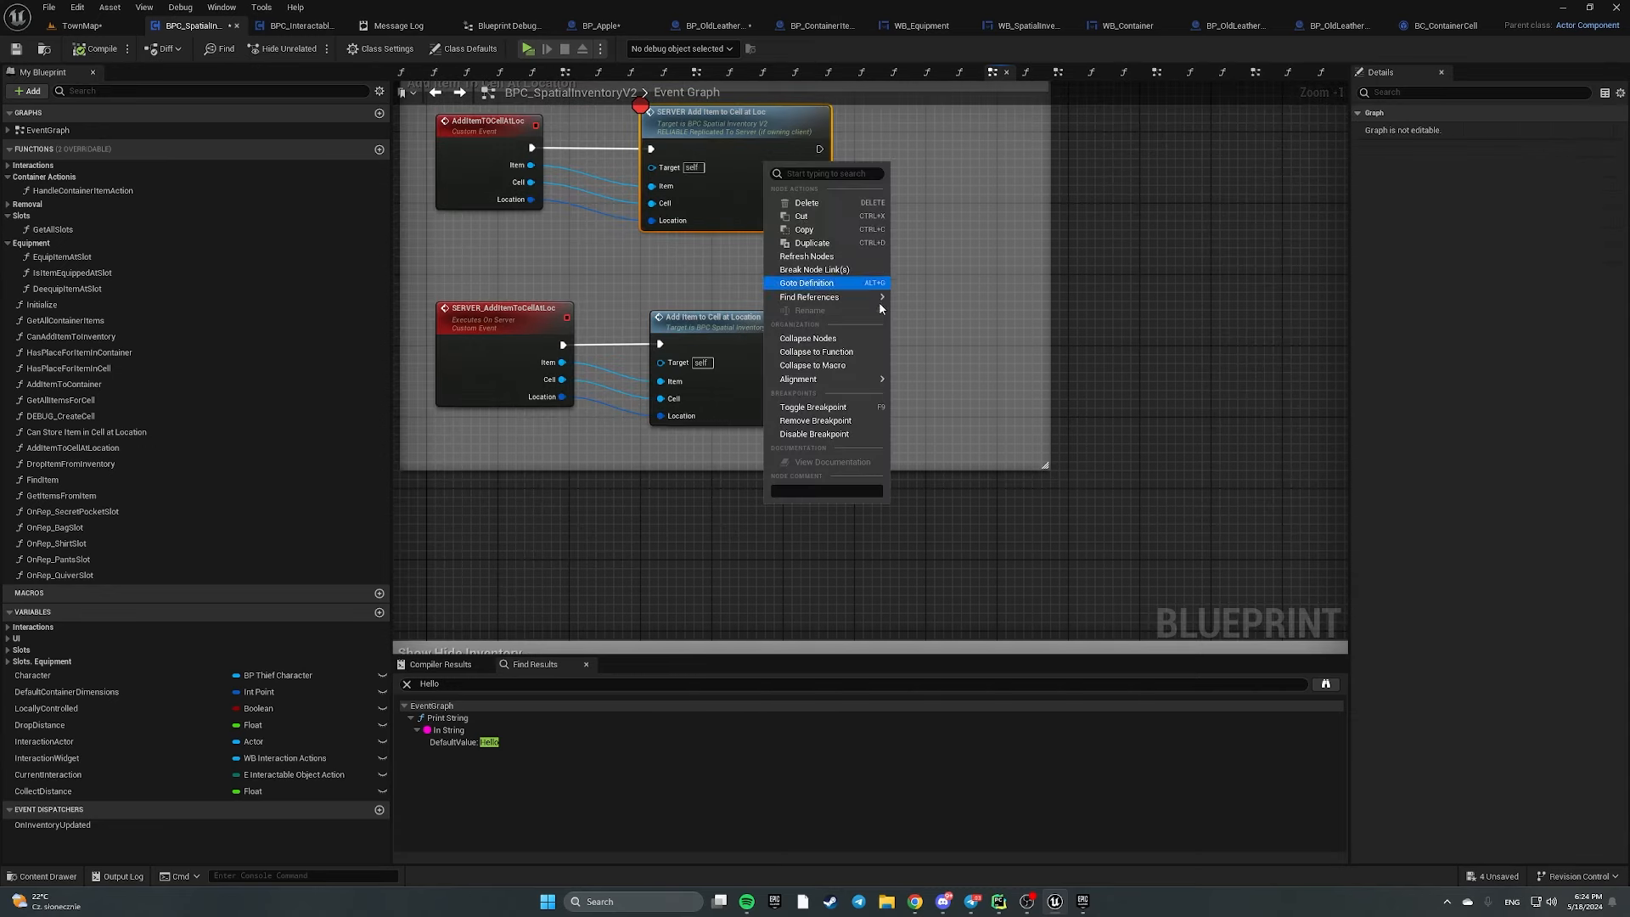
pyautogui.click(838, 422)
# Add a copy of Add Item to Cell at Location after the SERVER call and connect AddItemTOCellAtLoc's Item, Cell and Location to it
pyautogui.click(761, 403)
pyautogui.click(895, 254)
pyautogui.moveTo(895, 255); pyautogui.dragTo(861, 427, button='right')
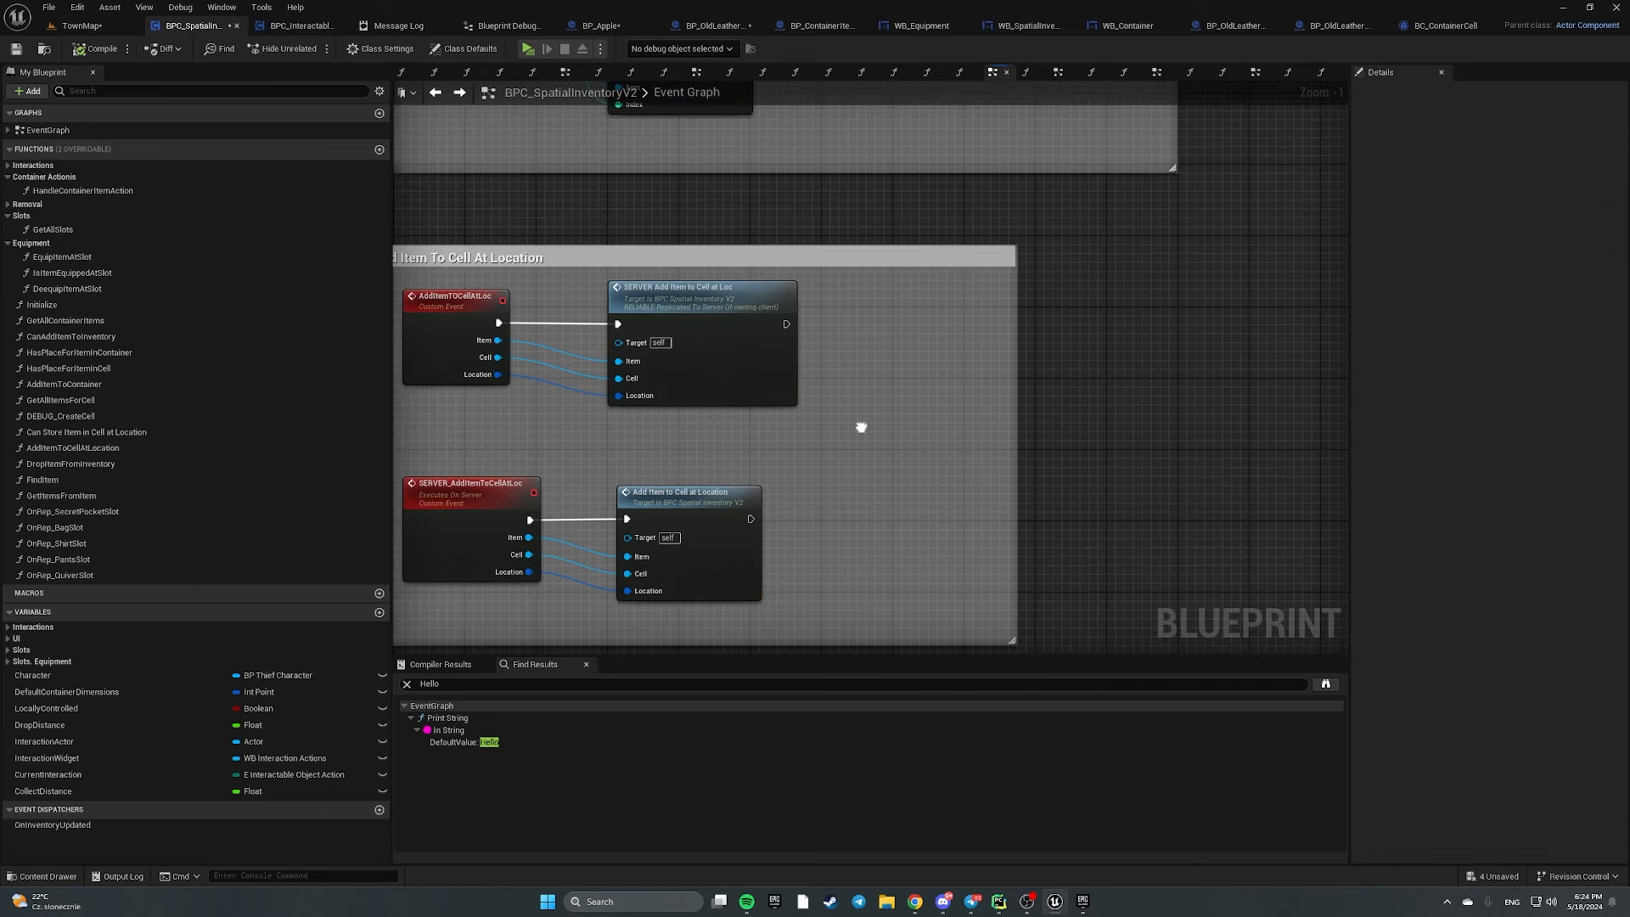
pyautogui.hotkey('ctrl', 'v')
pyautogui.moveTo(891, 352); pyautogui.dragTo(875, 298)
pyautogui.moveTo(786, 324); pyautogui.dragTo(498, 339)
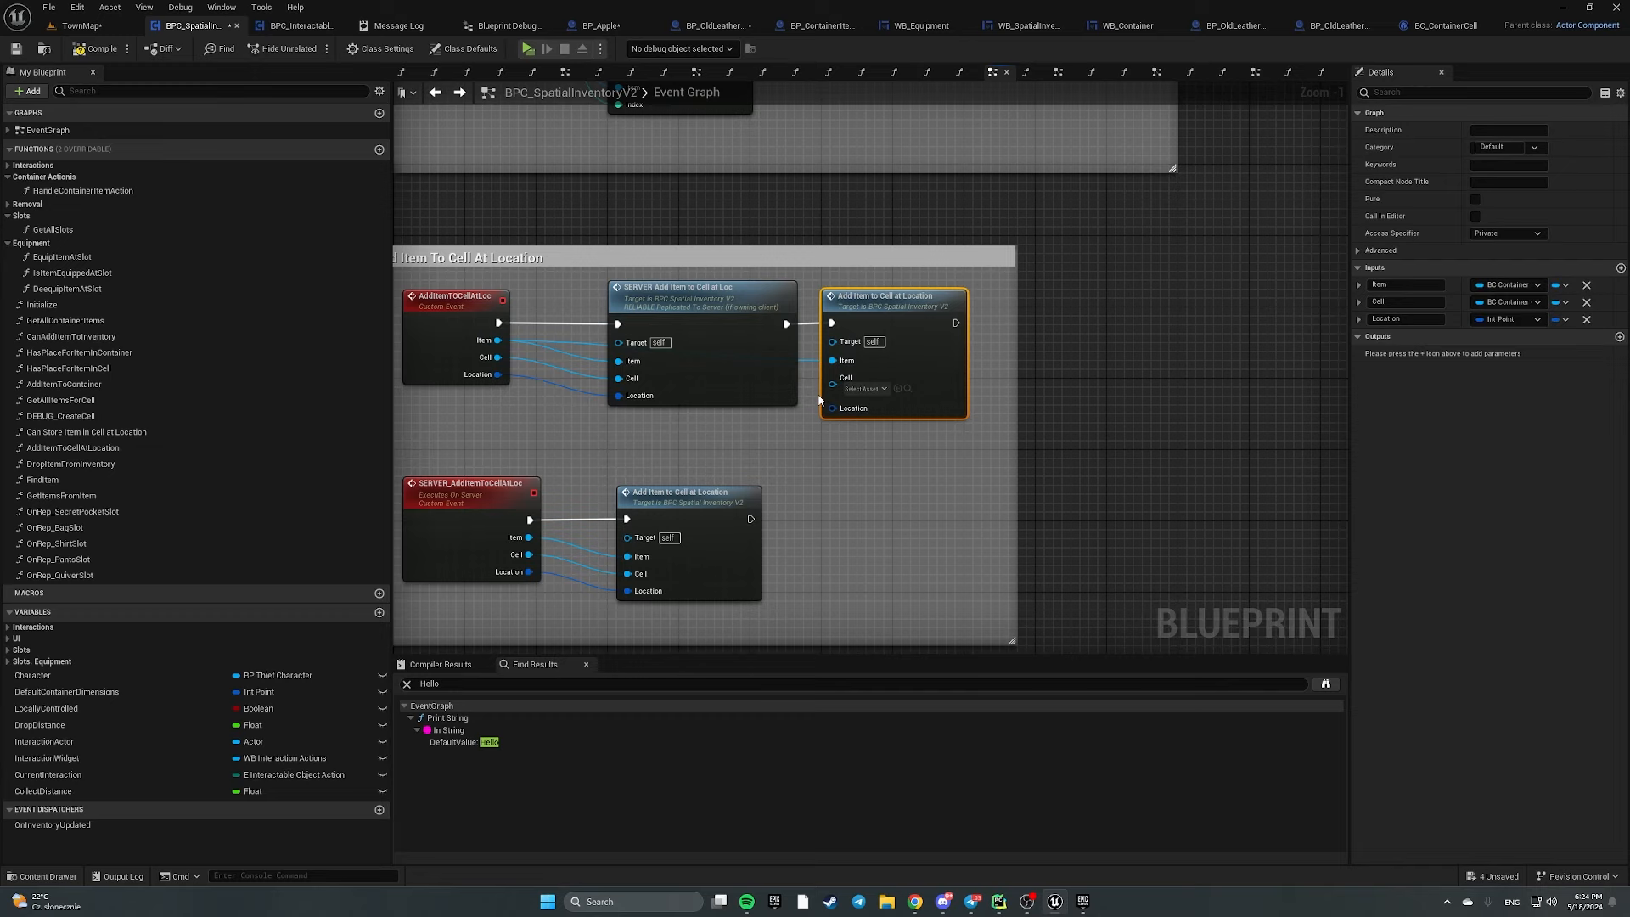
pyautogui.moveTo(832, 384); pyautogui.dragTo(498, 358)
pyautogui.moveTo(841, 397); pyautogui.dragTo(498, 377)
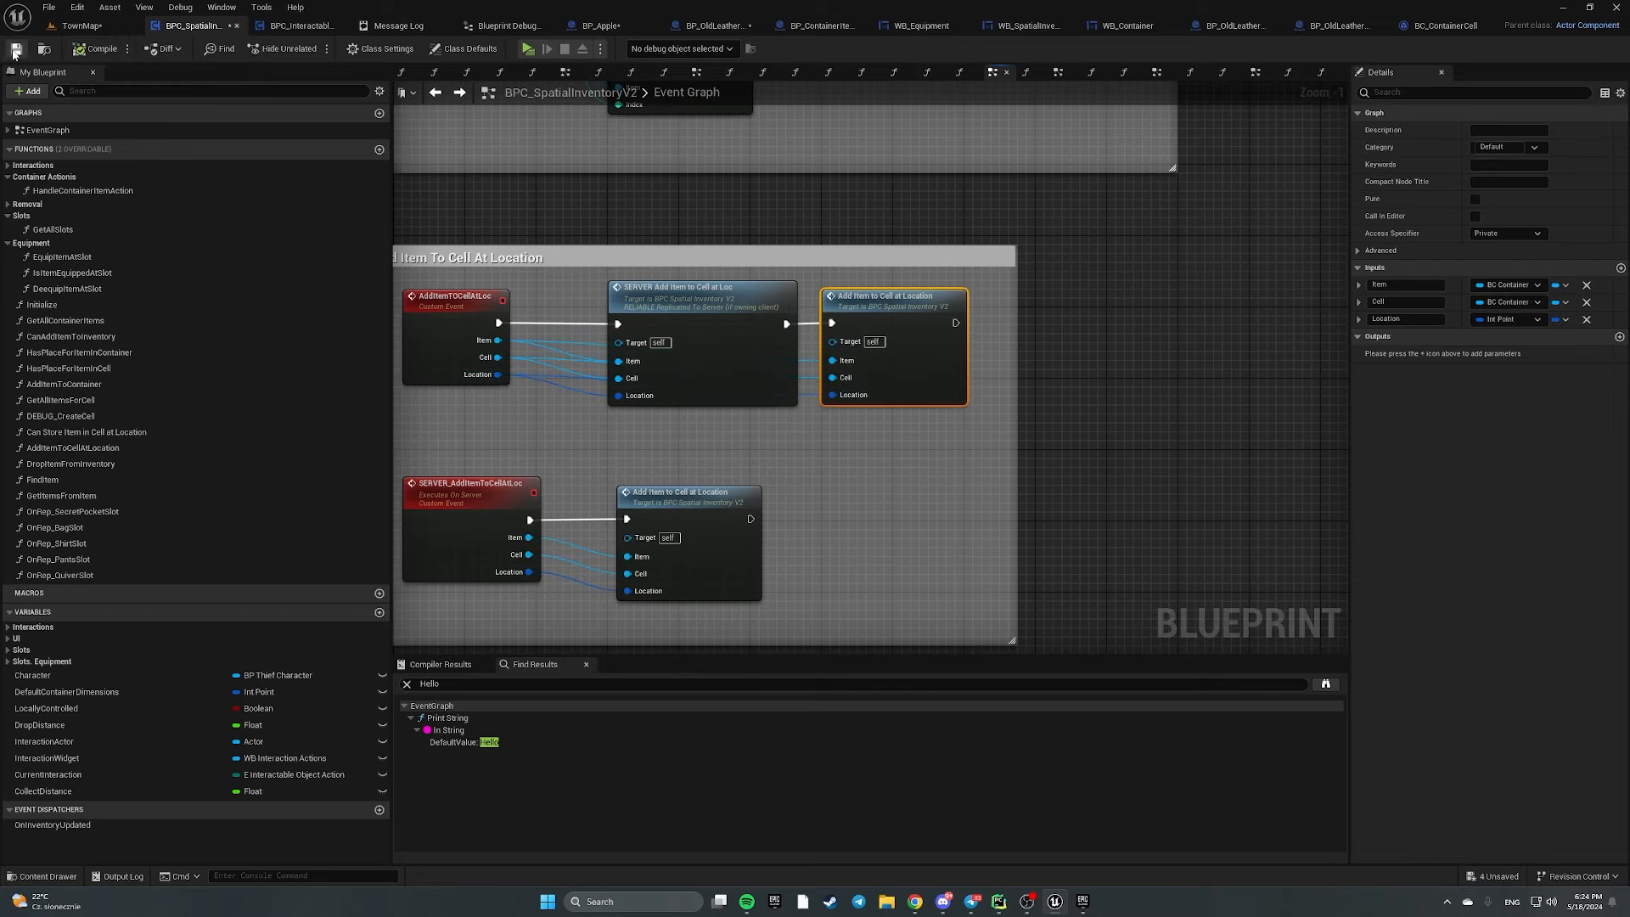
# Run the multiplayer preview from TownMap with the client maximised, equip a leather shirt on the client's character and collect the apple
pyautogui.click(77, 25)
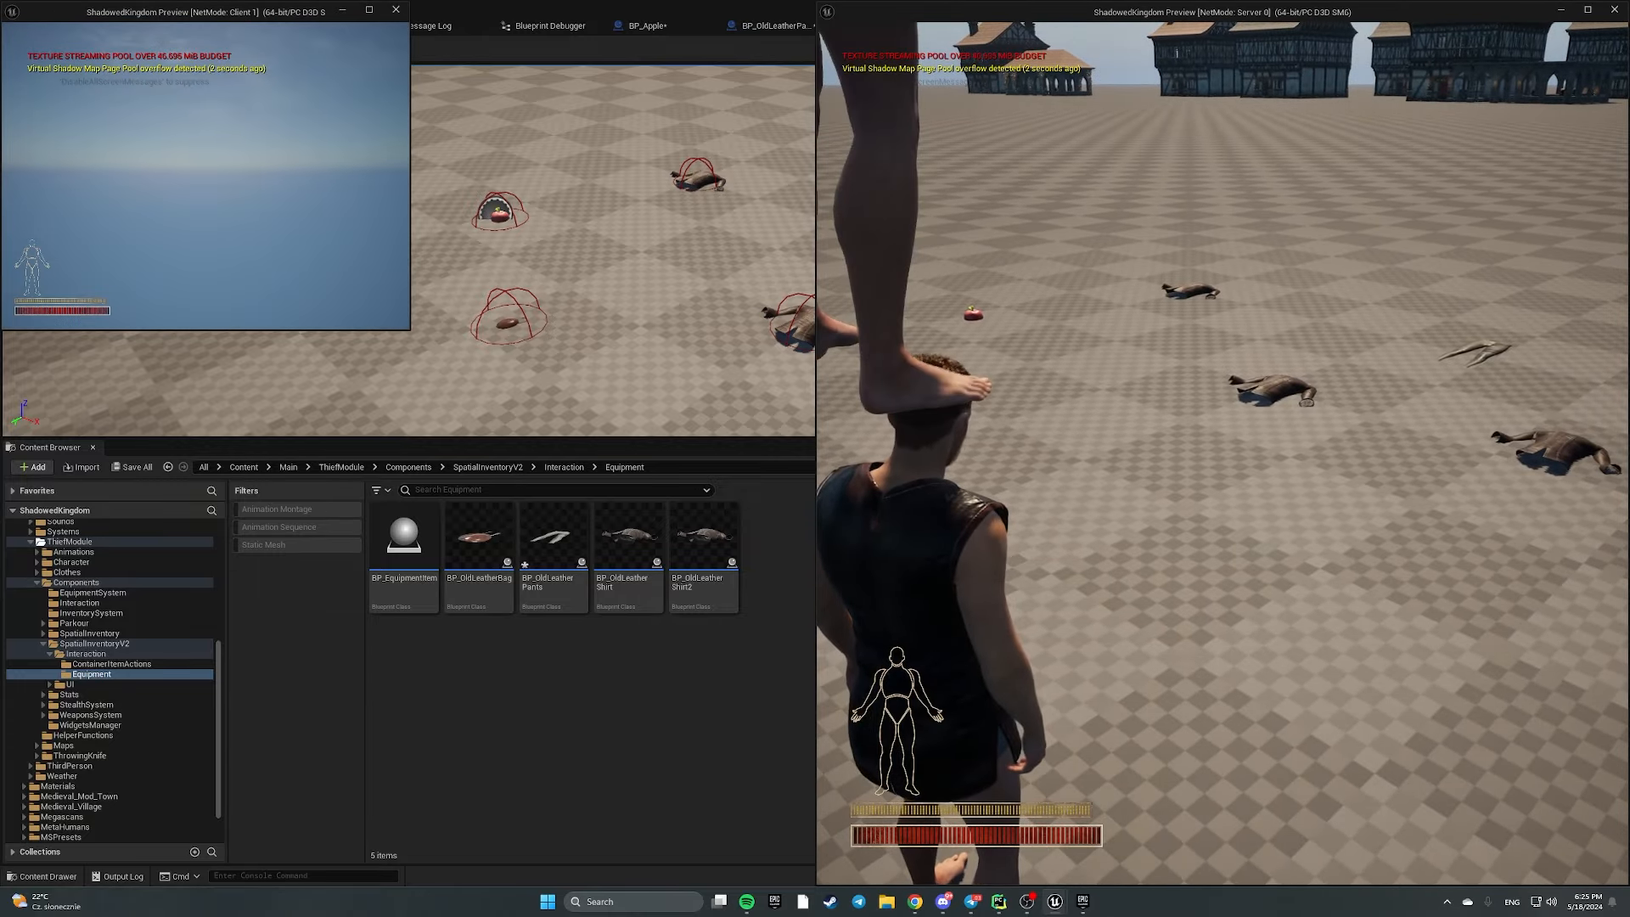
pyautogui.moveTo(238, 12); pyautogui.dragTo(595, 1)
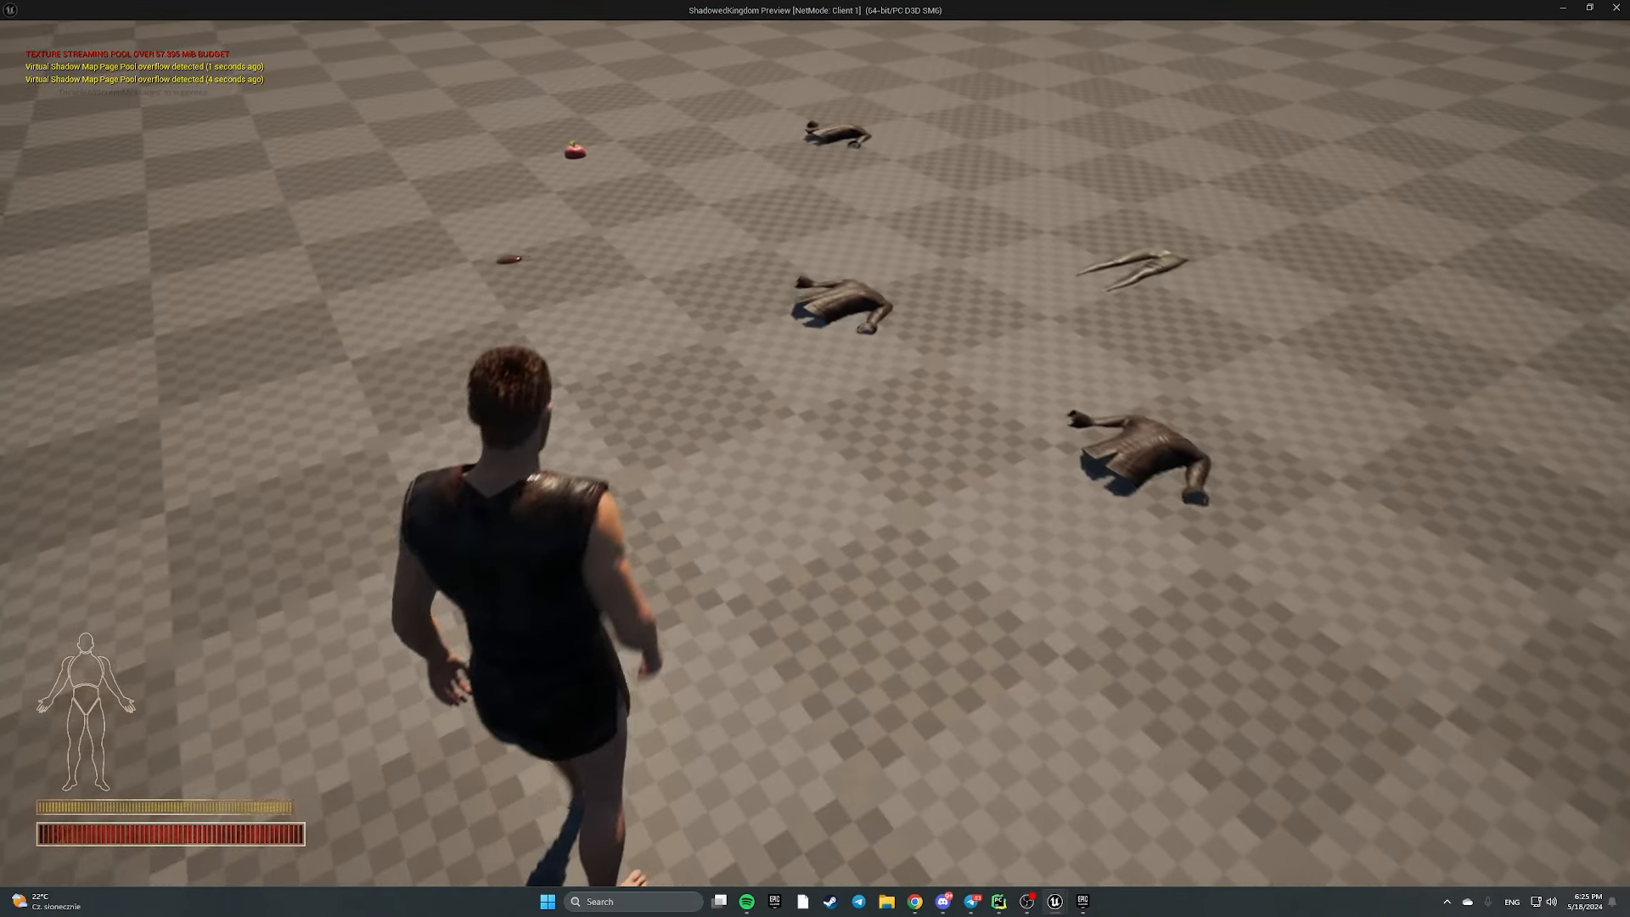
pyautogui.press('w')
pyautogui.press('f')
pyautogui.press('w')
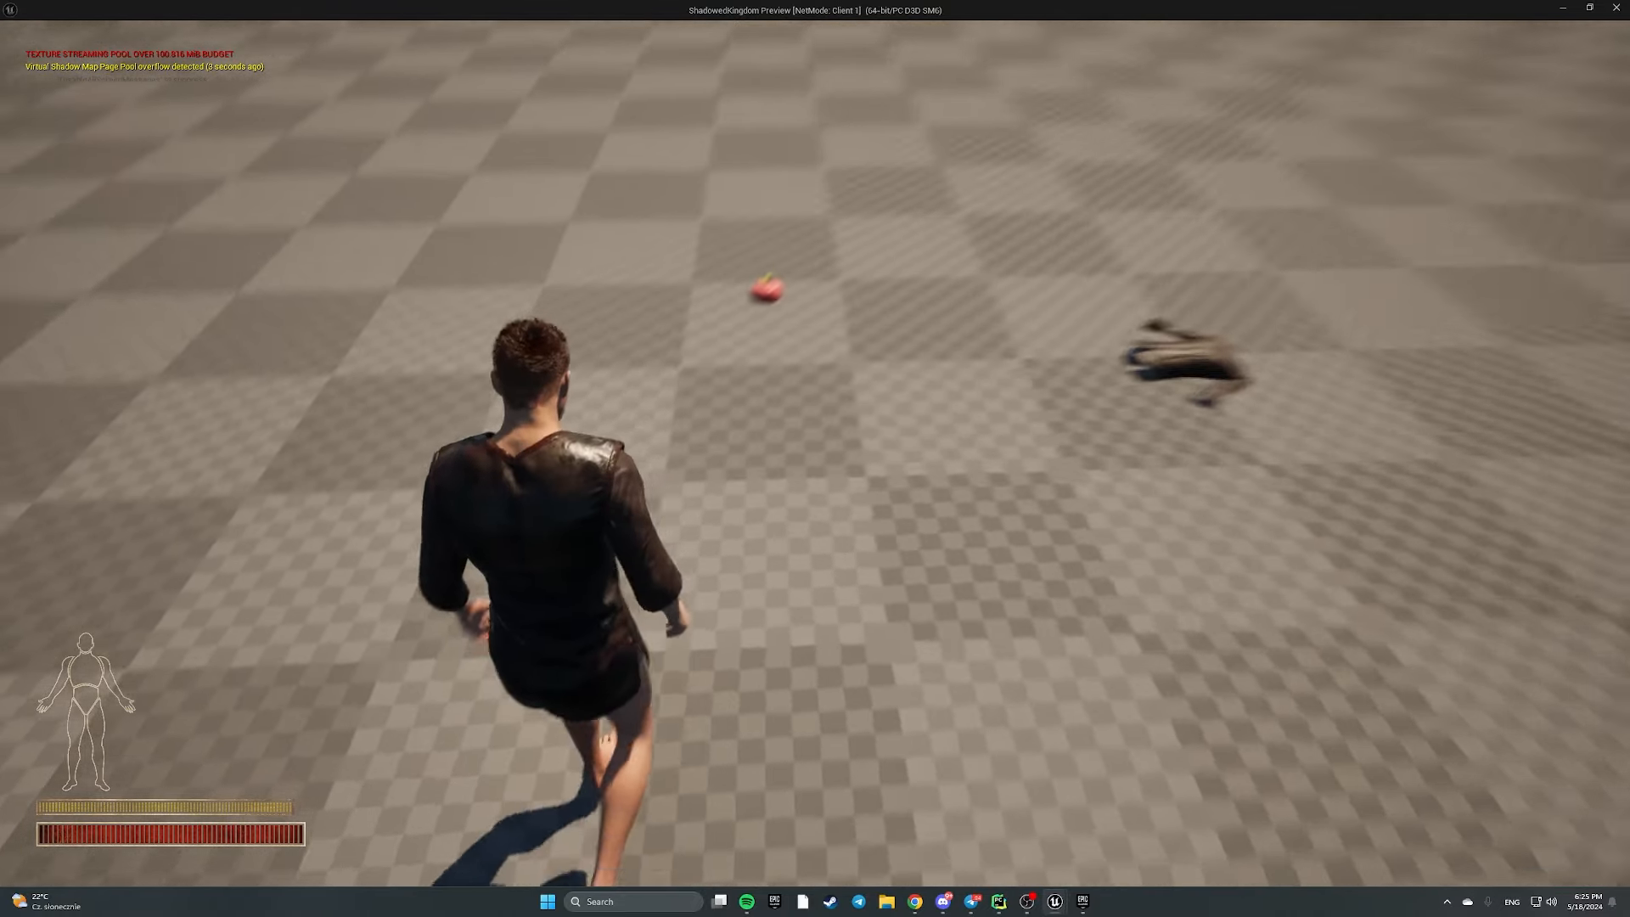
pyautogui.press('f')
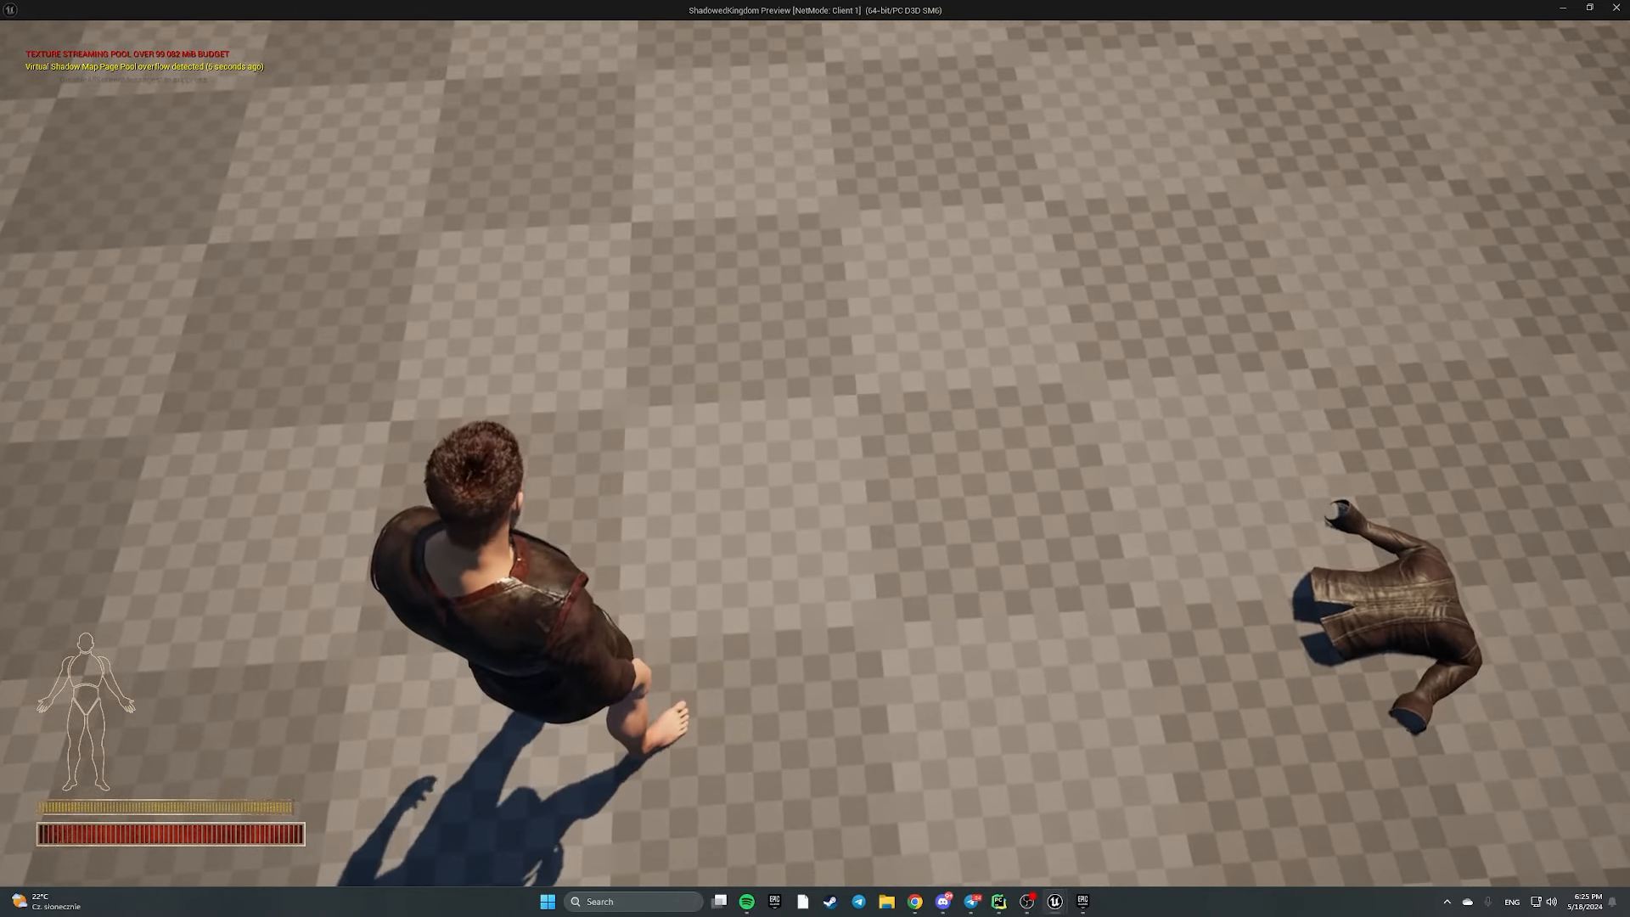
# Move the apple to the third cell in the shirt's lower row in the client's inventory, and close the inventory
pyautogui.press('Tab')
pyautogui.moveTo(1183, 214); pyautogui.dragTo(1267, 296)
pyautogui.press('Tab')
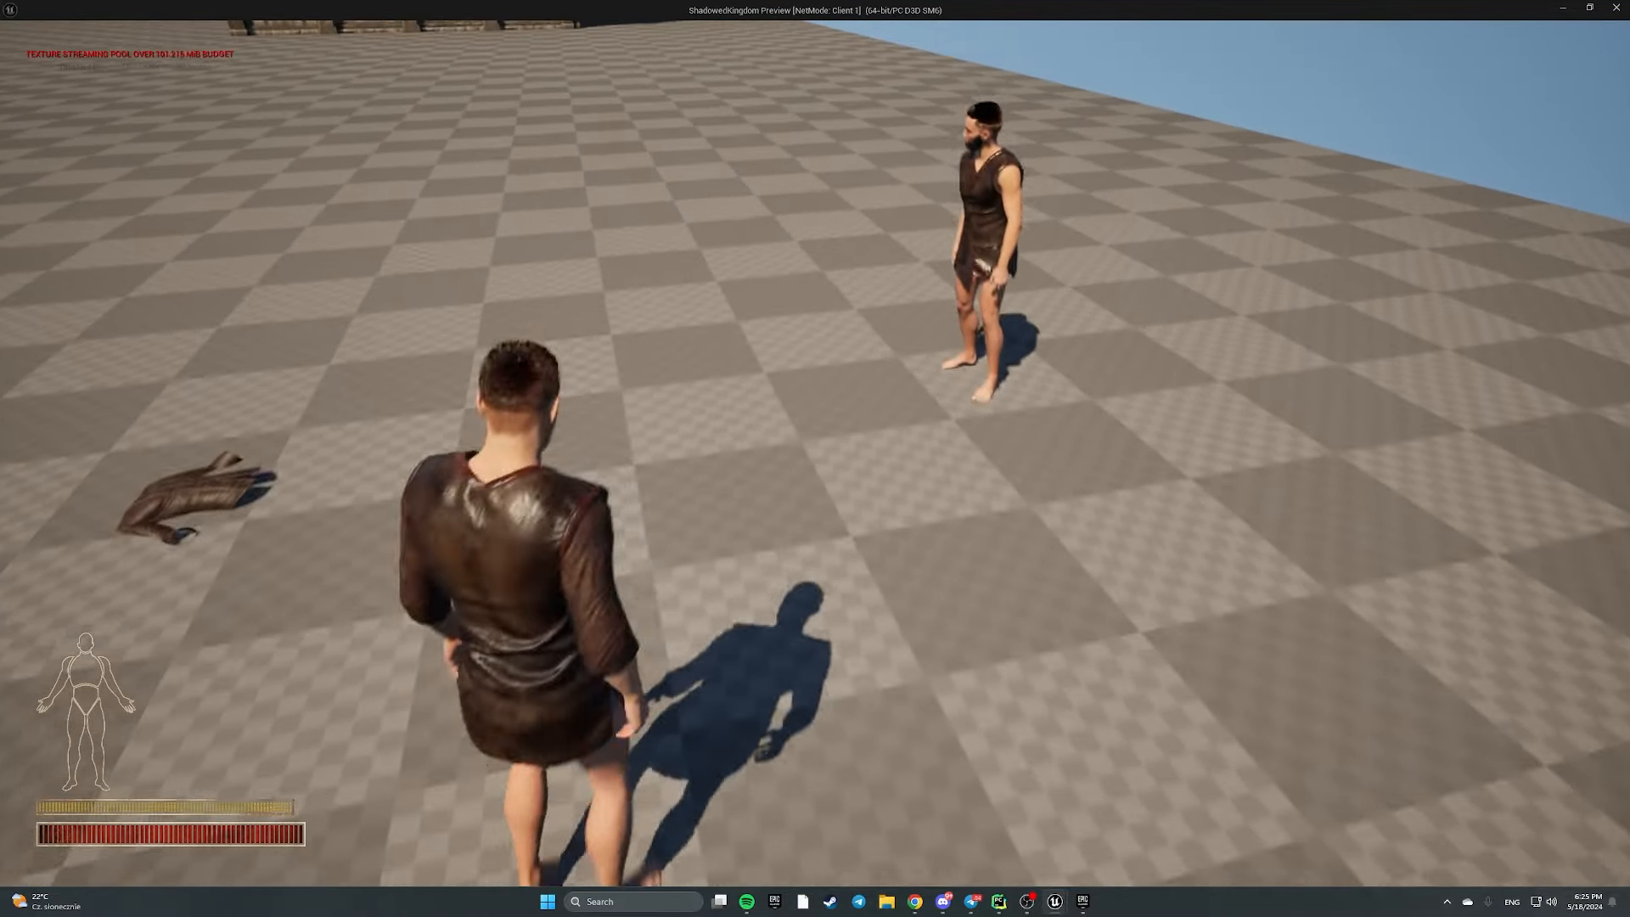
# Throw away the equipped shirt from the client's inventory and check the inventory again
pyautogui.press('Tab')
pyautogui.rightClick(1107, 229)
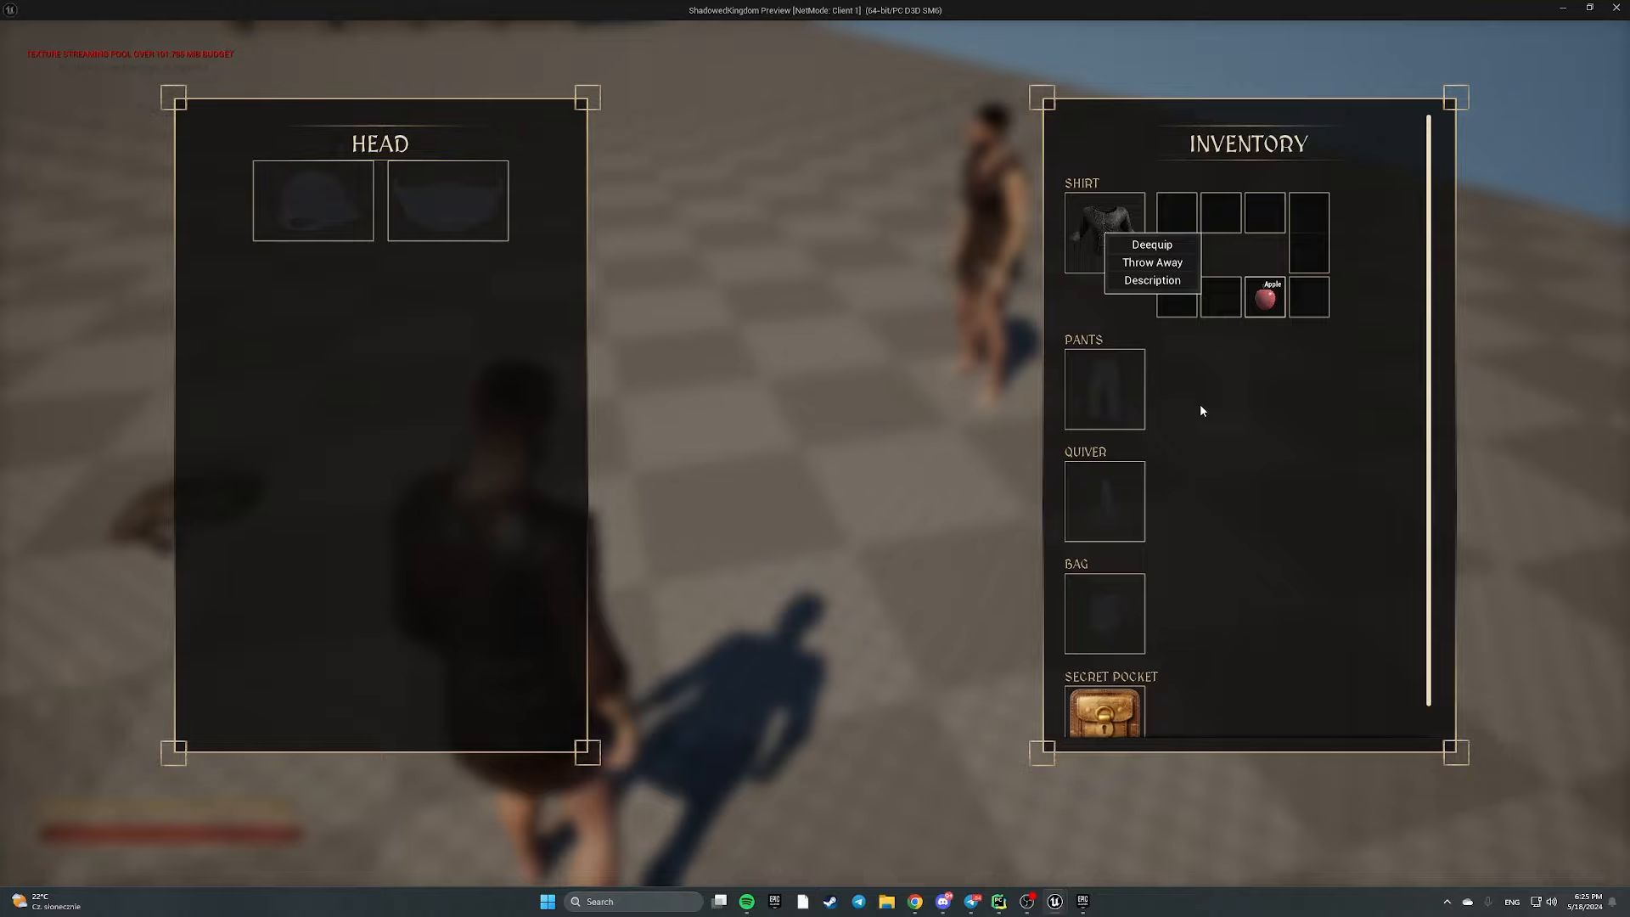
pyautogui.scroll(-1, 1164, 592)
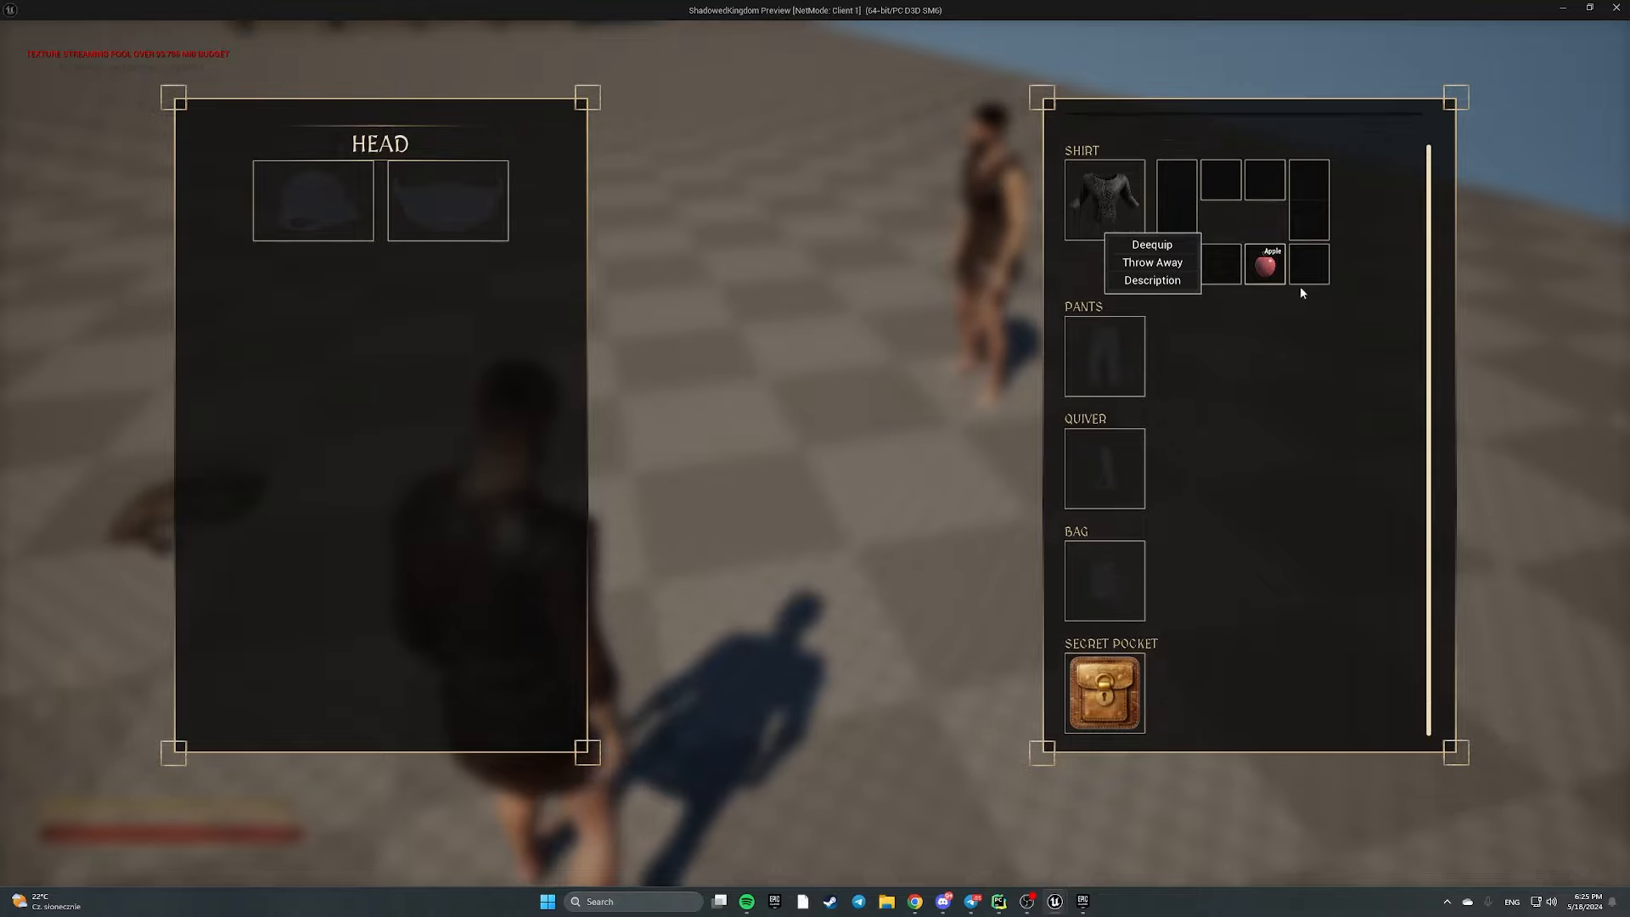
pyautogui.click(1160, 263)
pyautogui.press('Tab')
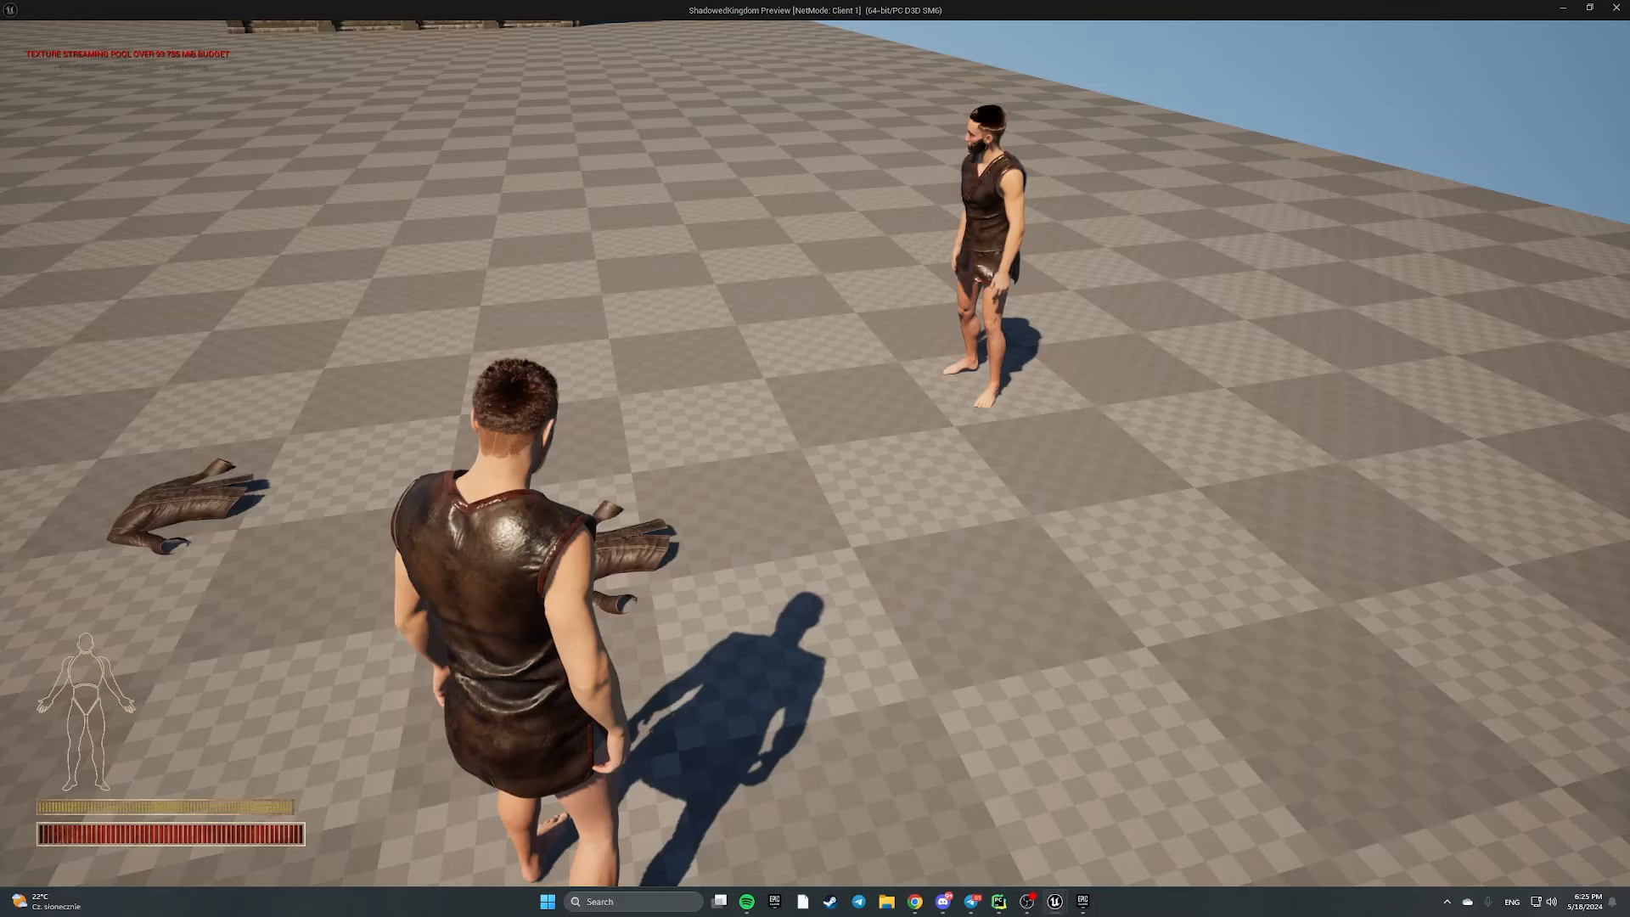
pyautogui.press('Tab')
pyautogui.press('Tab')
# Switch to the server's preview, equip the thrown-away shirt on its character and open its inventory in a maximised window
pyautogui.hotkey('alt', 'Tab')
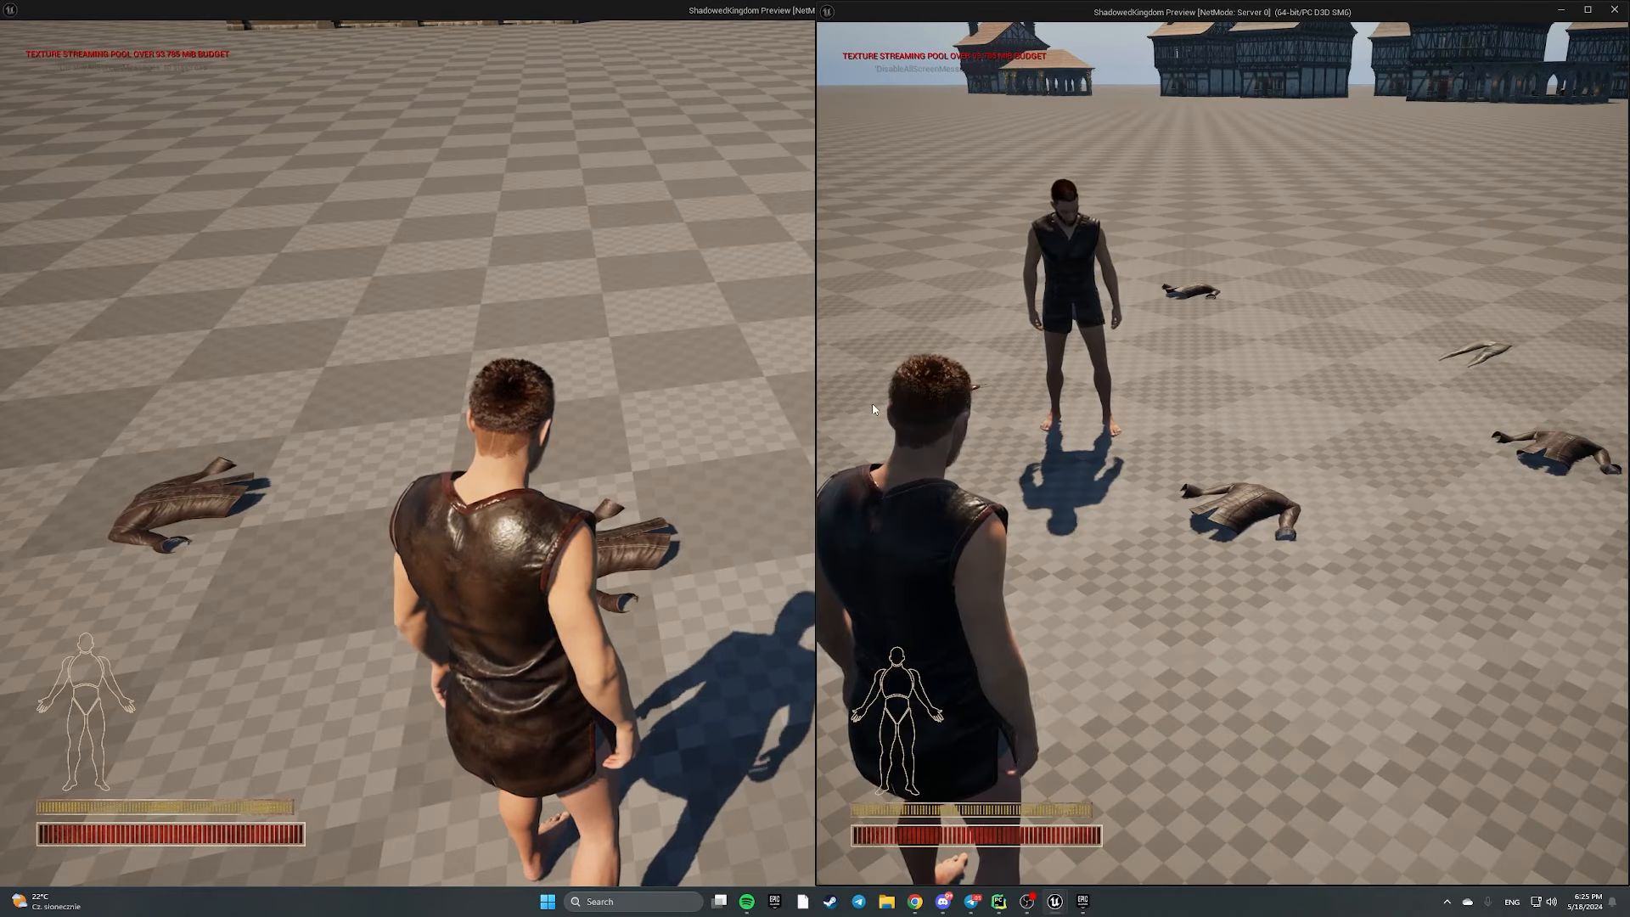
pyautogui.click(873, 405)
pyautogui.press('w')
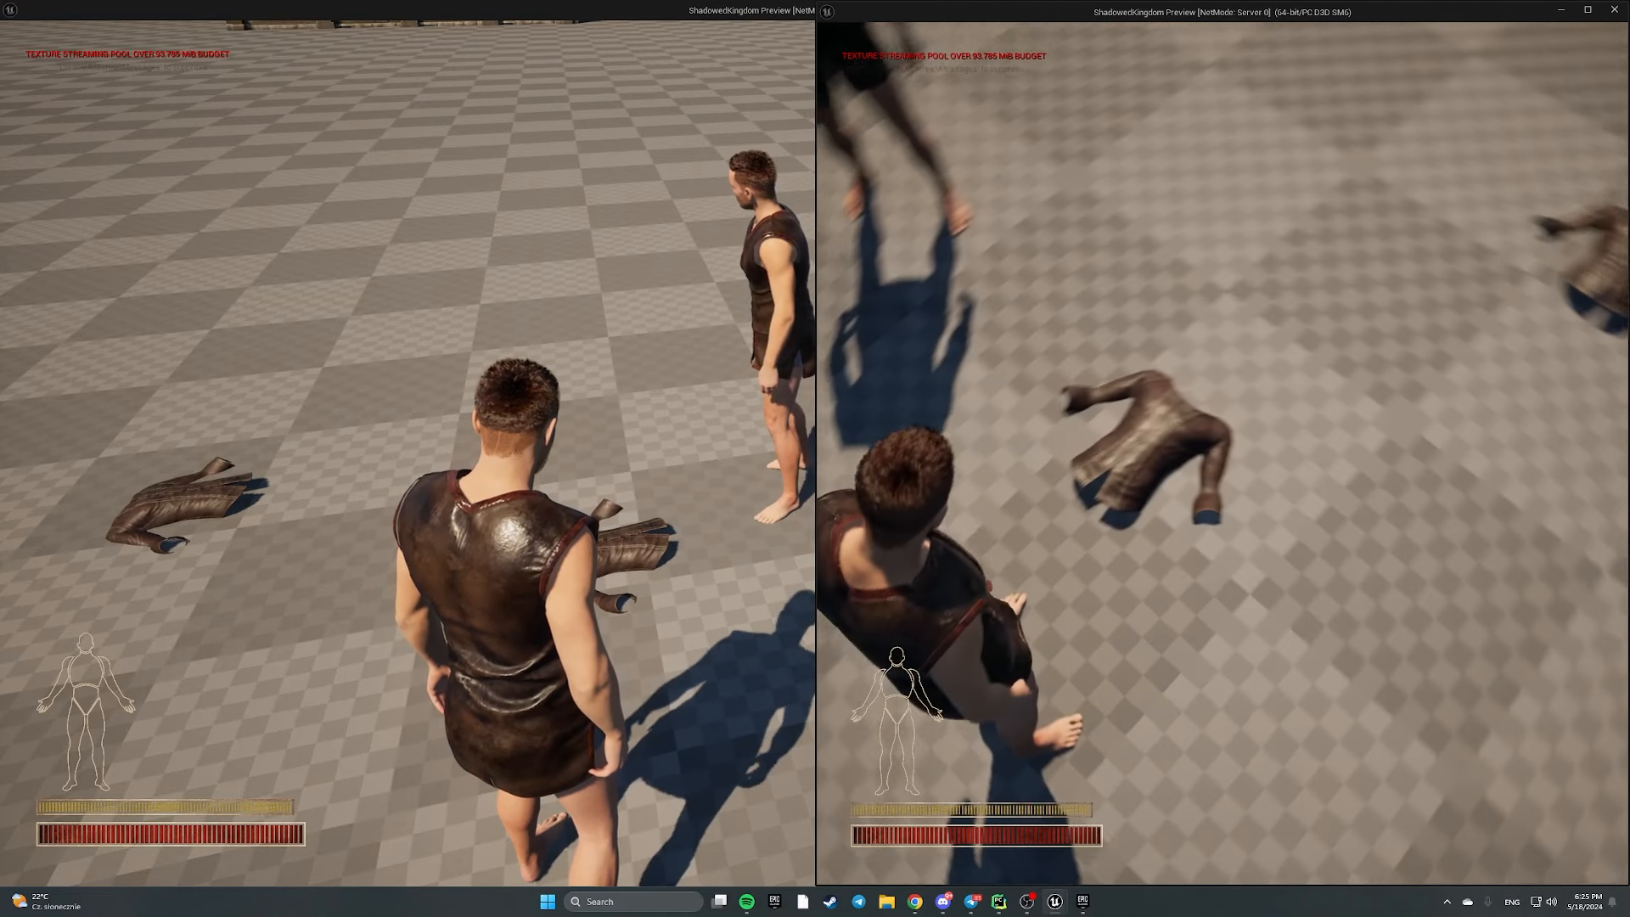
pyautogui.press('f')
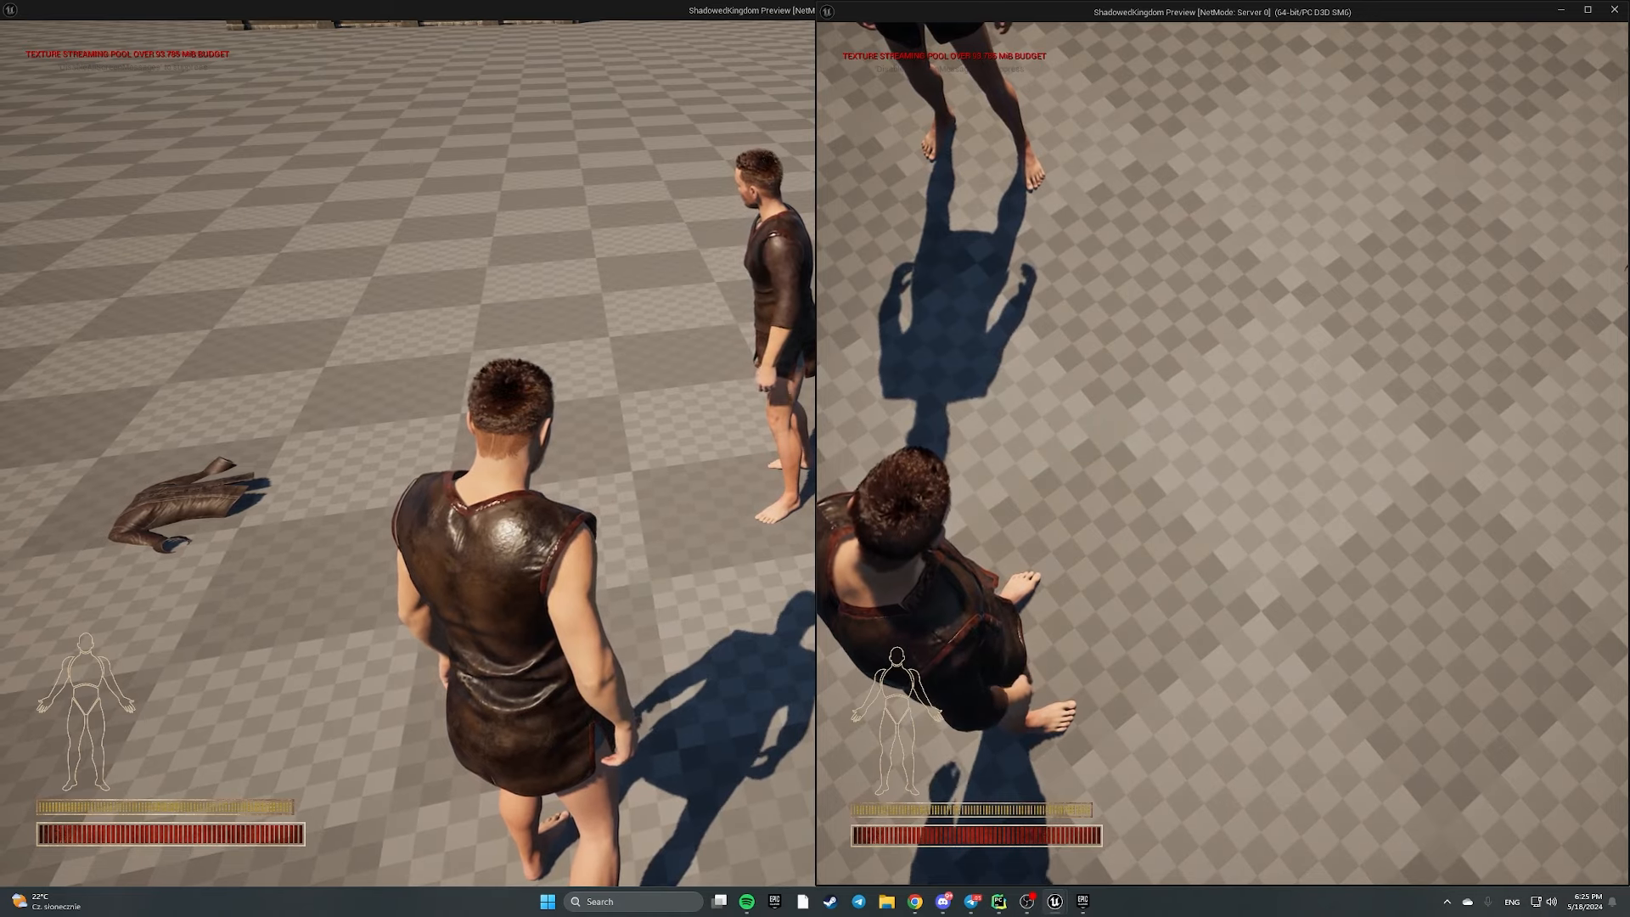
pyautogui.press('Tab')
pyautogui.moveTo(1175, 14); pyautogui.dragTo(760, 2)
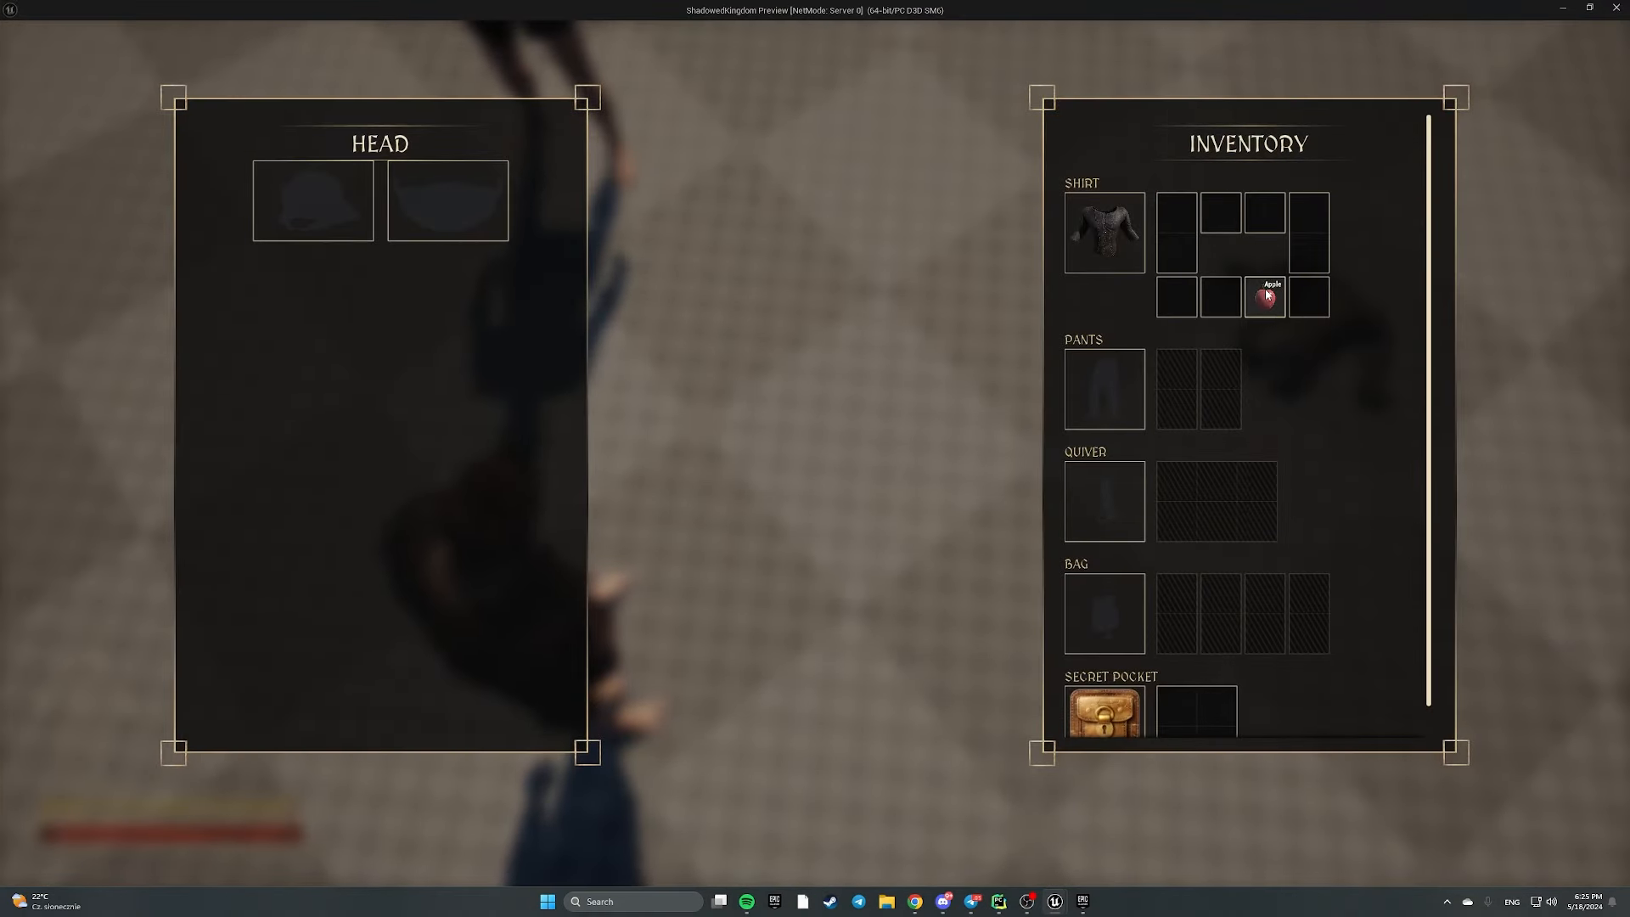
# Move the apple to the lower half of the first column beside the shirt and unequip the shirt in the server's inventory
pyautogui.moveTo(1265, 297); pyautogui.dragTo(1174, 296)
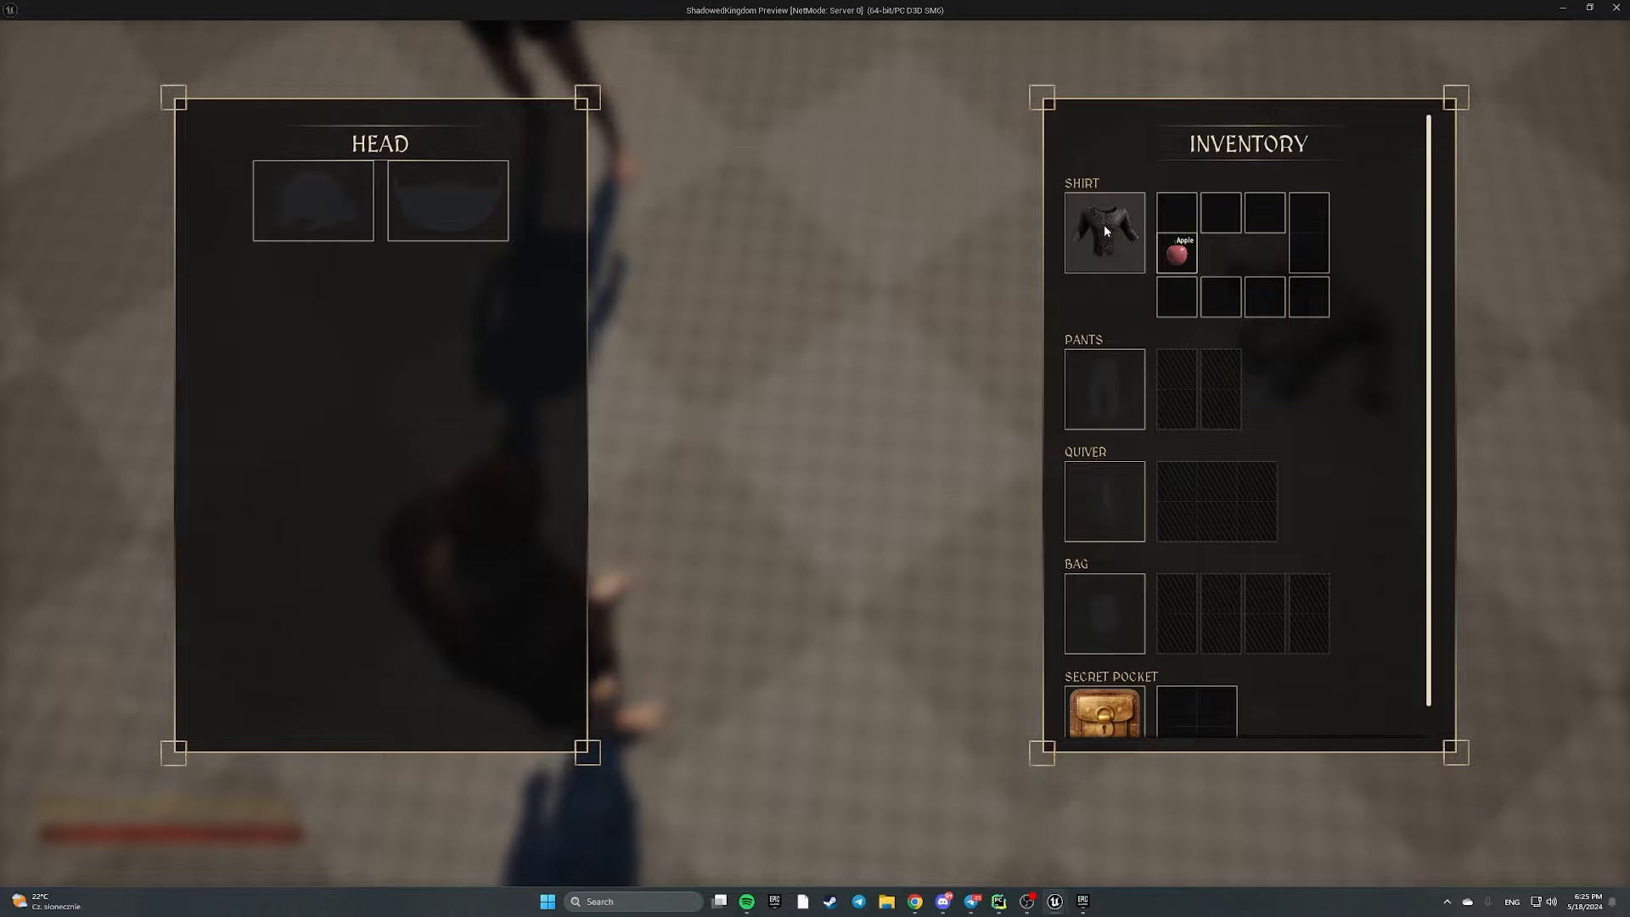
pyautogui.rightClick(1106, 230)
pyautogui.click(1153, 245)
# Equip the Old Leather Shirt again from the secret pocket and end the preview
pyautogui.rightClick(1198, 686)
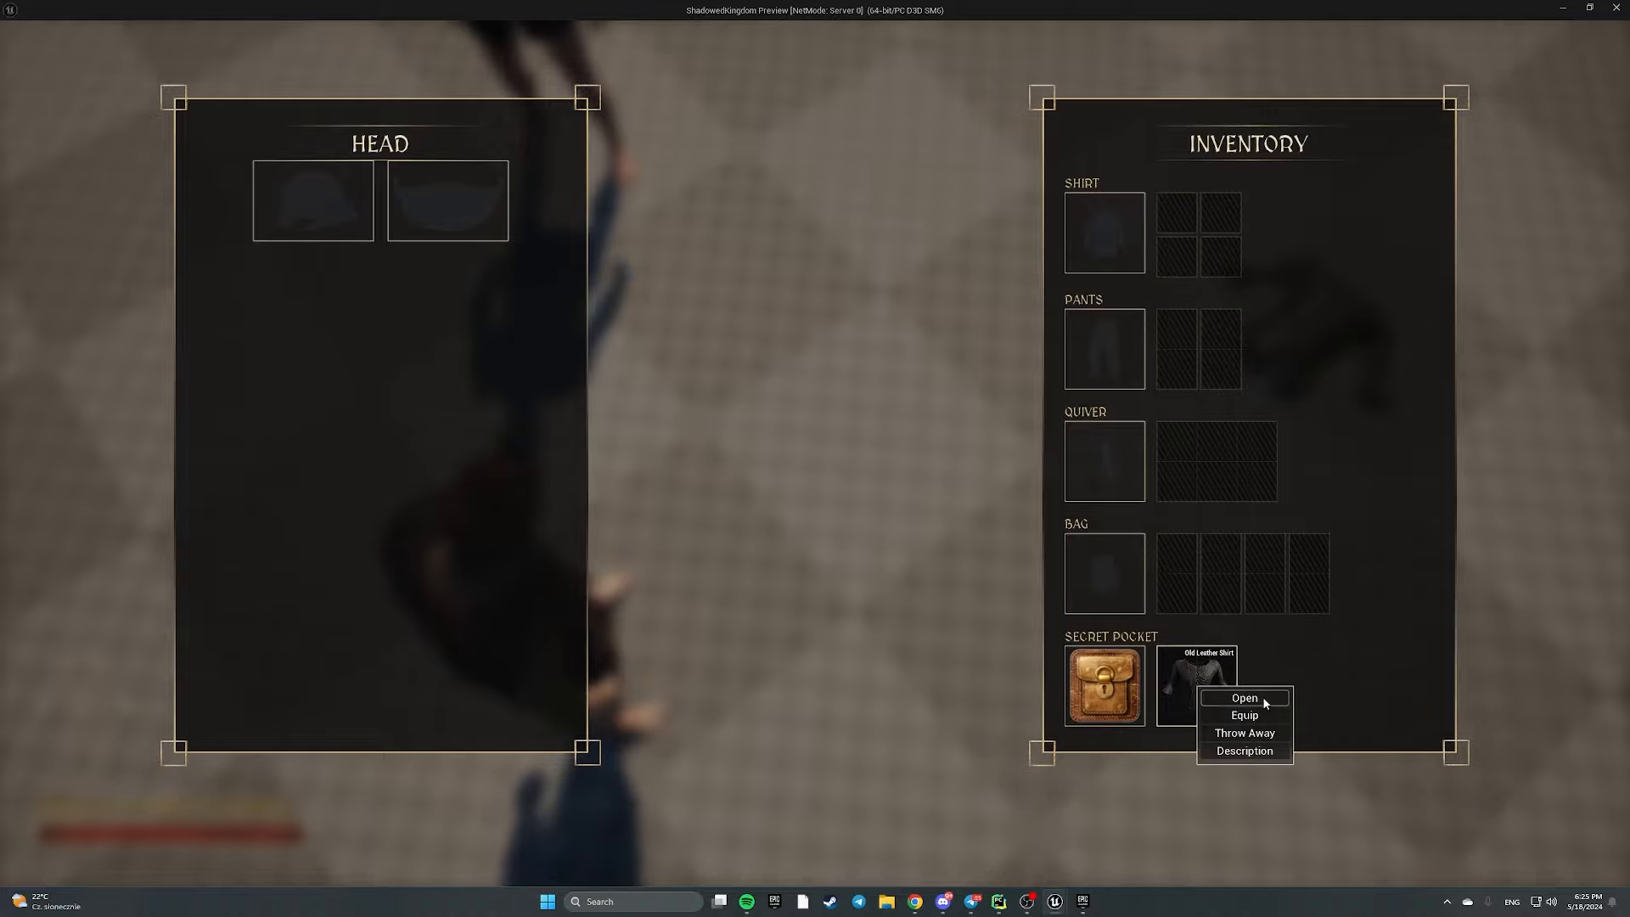
pyautogui.click(1269, 721)
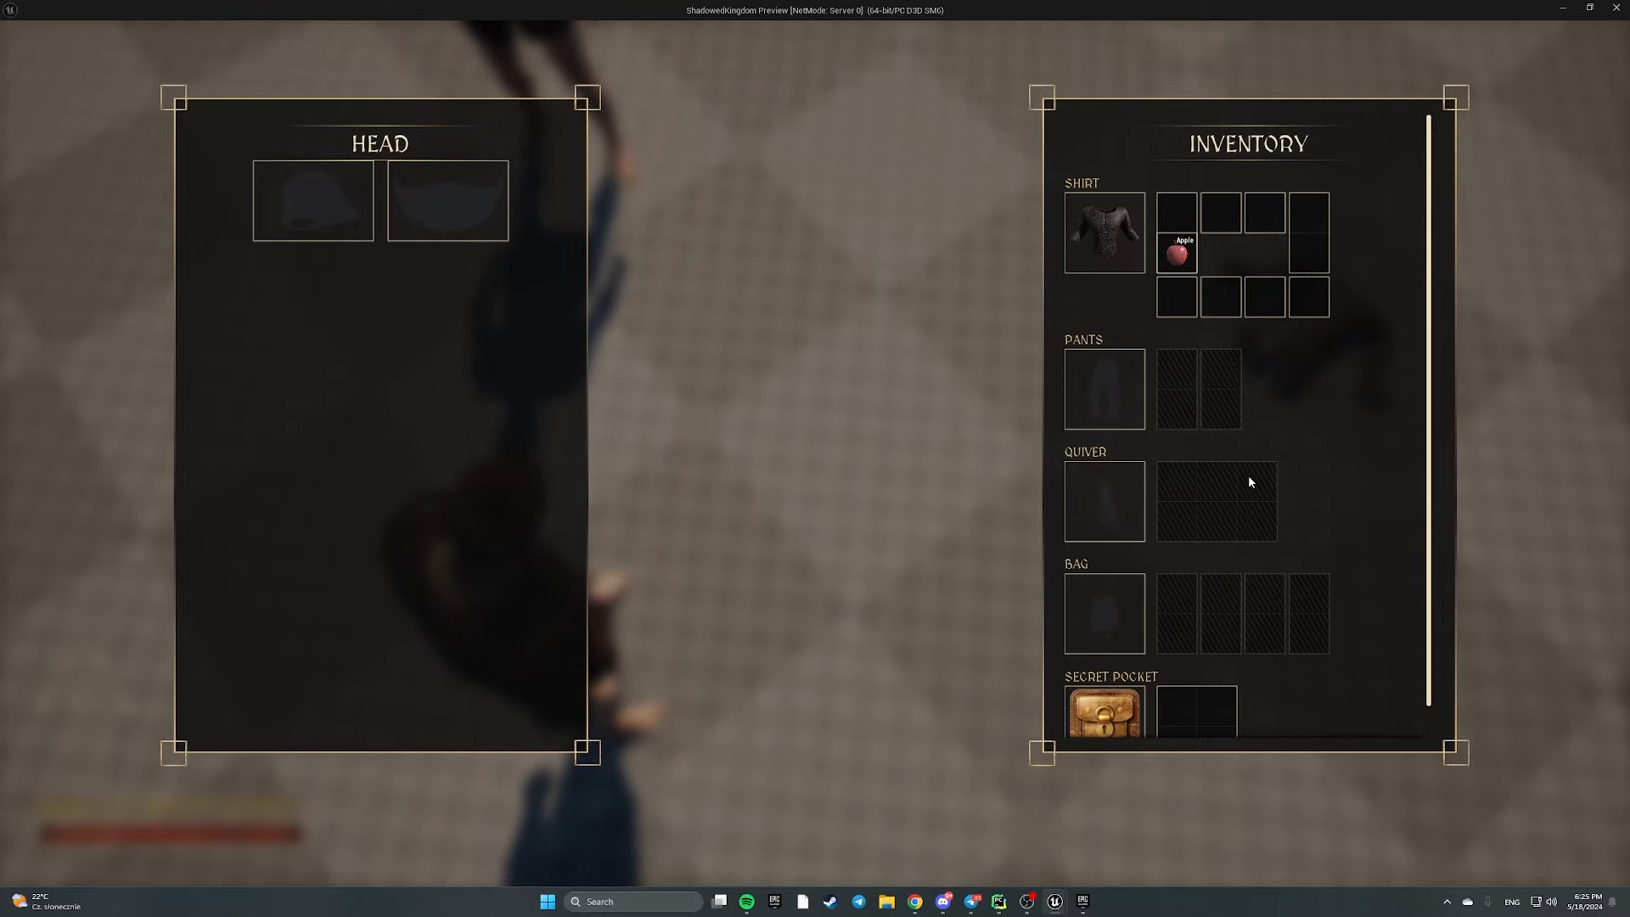
pyautogui.press('Escape')
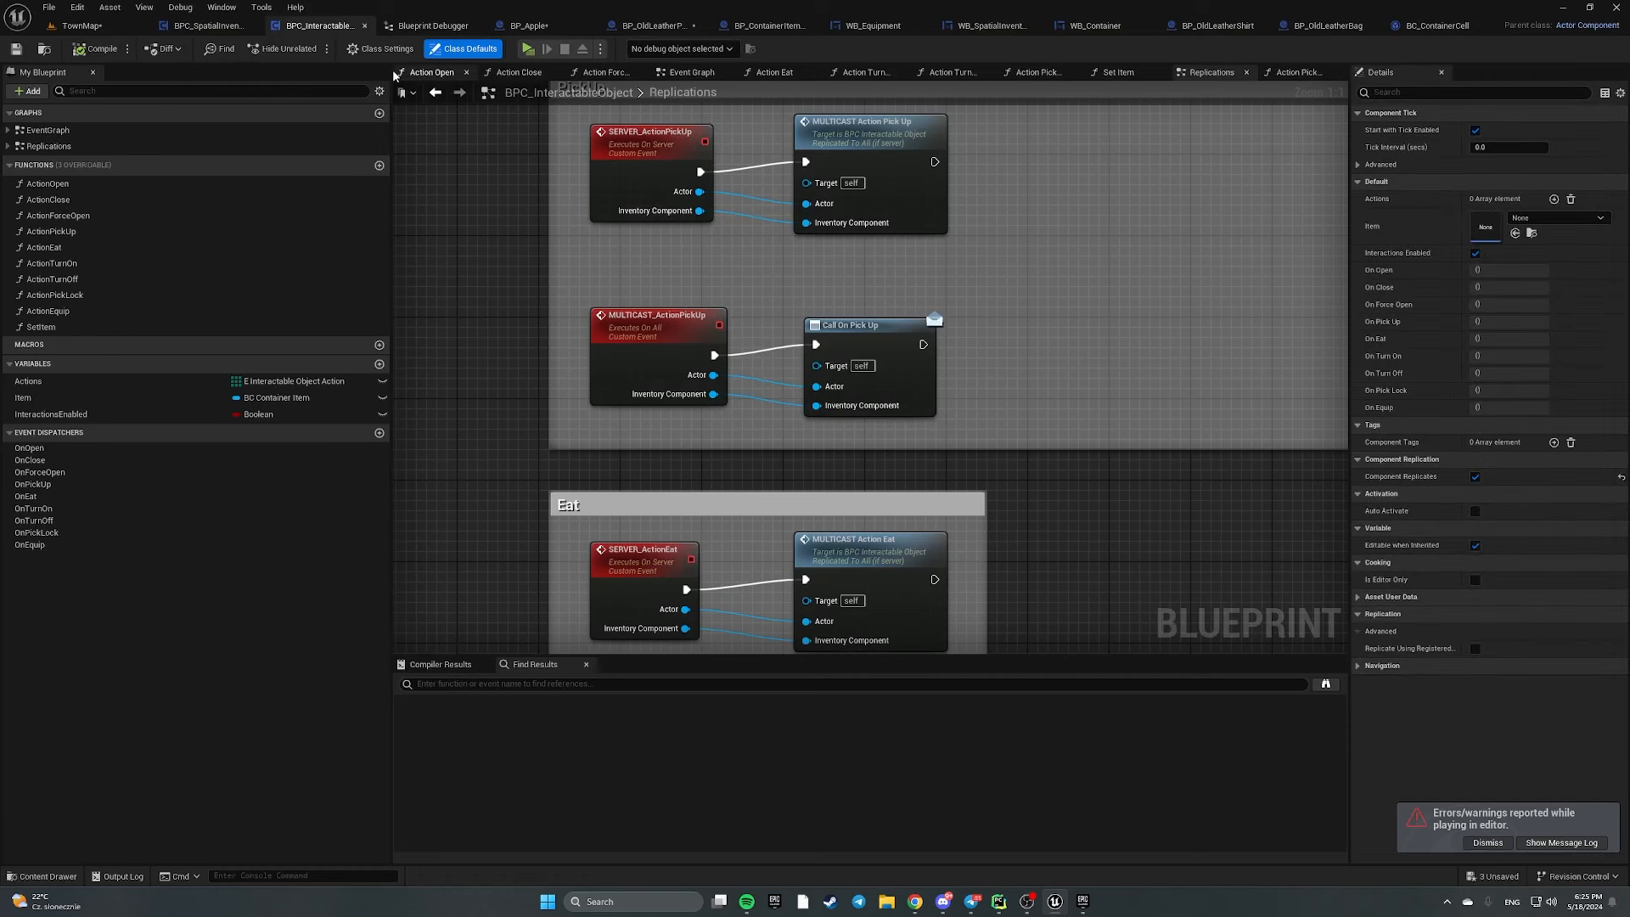
# Open the DeequipItemAtSlot function of BPC_SpatialInventoryV2 and examine its Add Item to Container and Drop Item branches
pyautogui.click(190, 27)
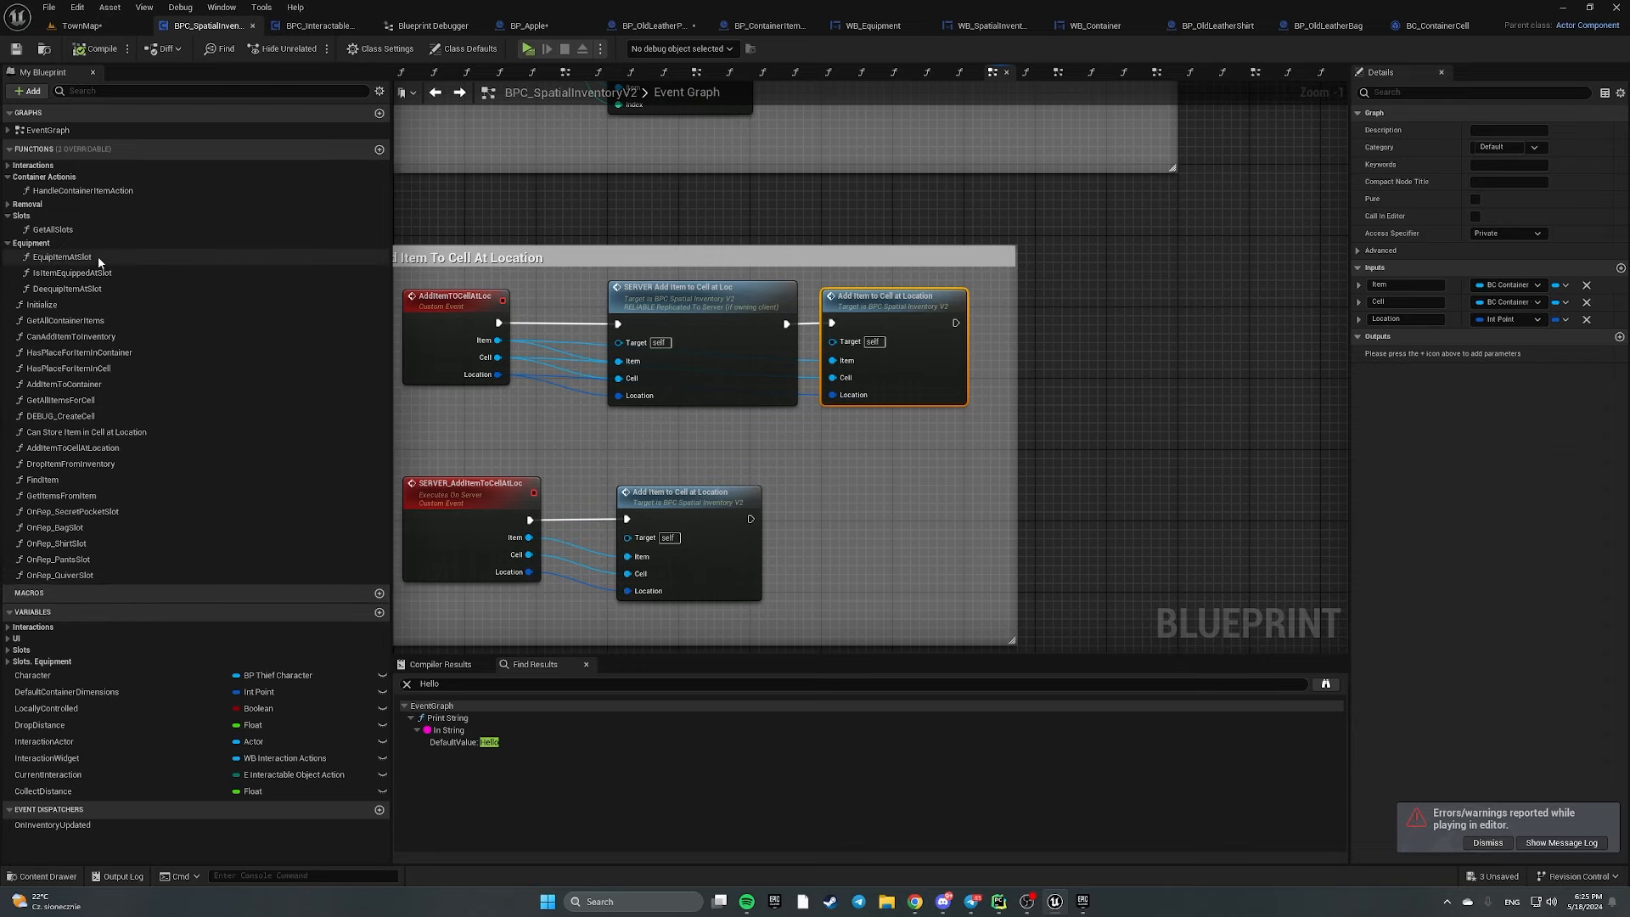
pyautogui.doubleClick(68, 288)
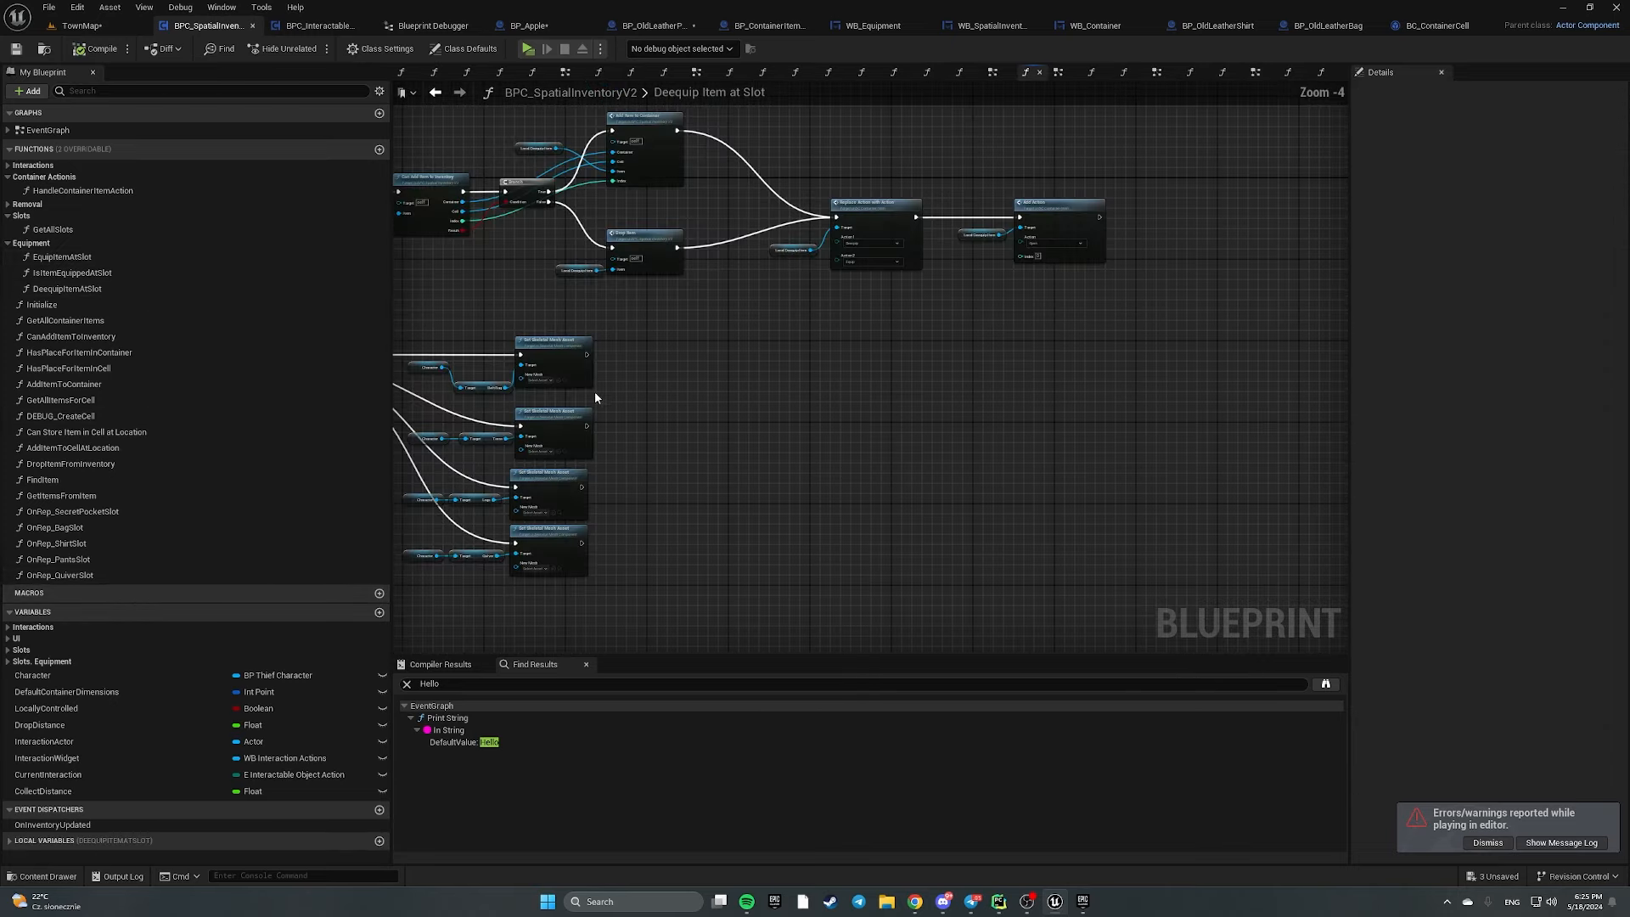
pyautogui.scroll(4, 568, 352)
pyautogui.moveTo(695, 365); pyautogui.dragTo(762, 667, button='right')
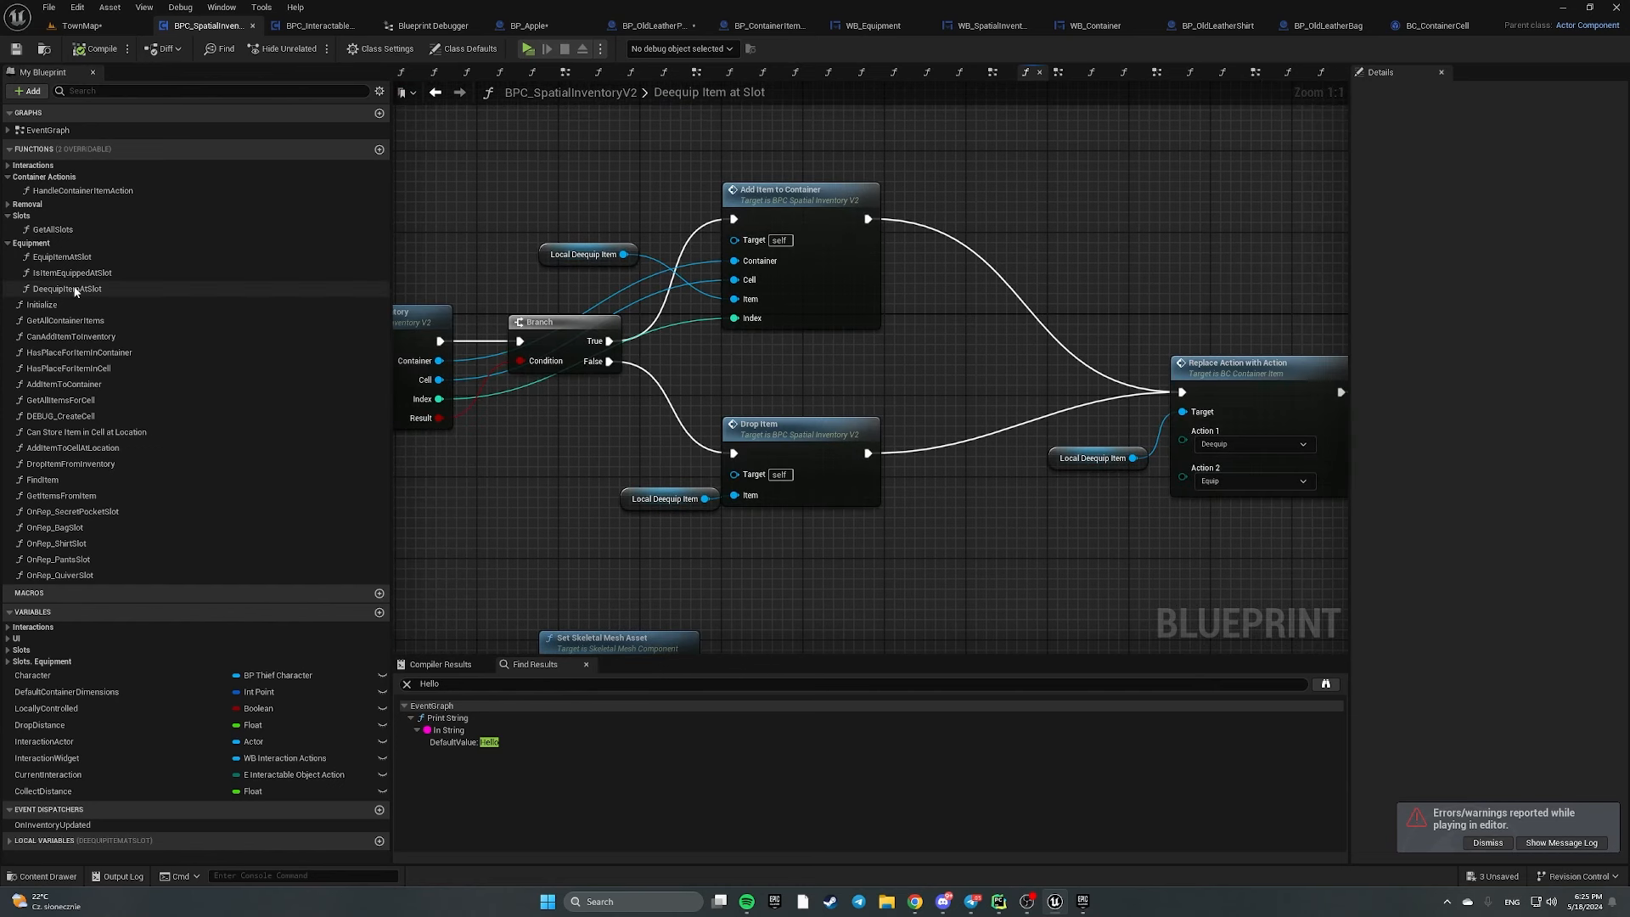
# Open the RemoveEquippedItem function and examine its slot Select node and the switch on container slot type
pyautogui.click(34, 203)
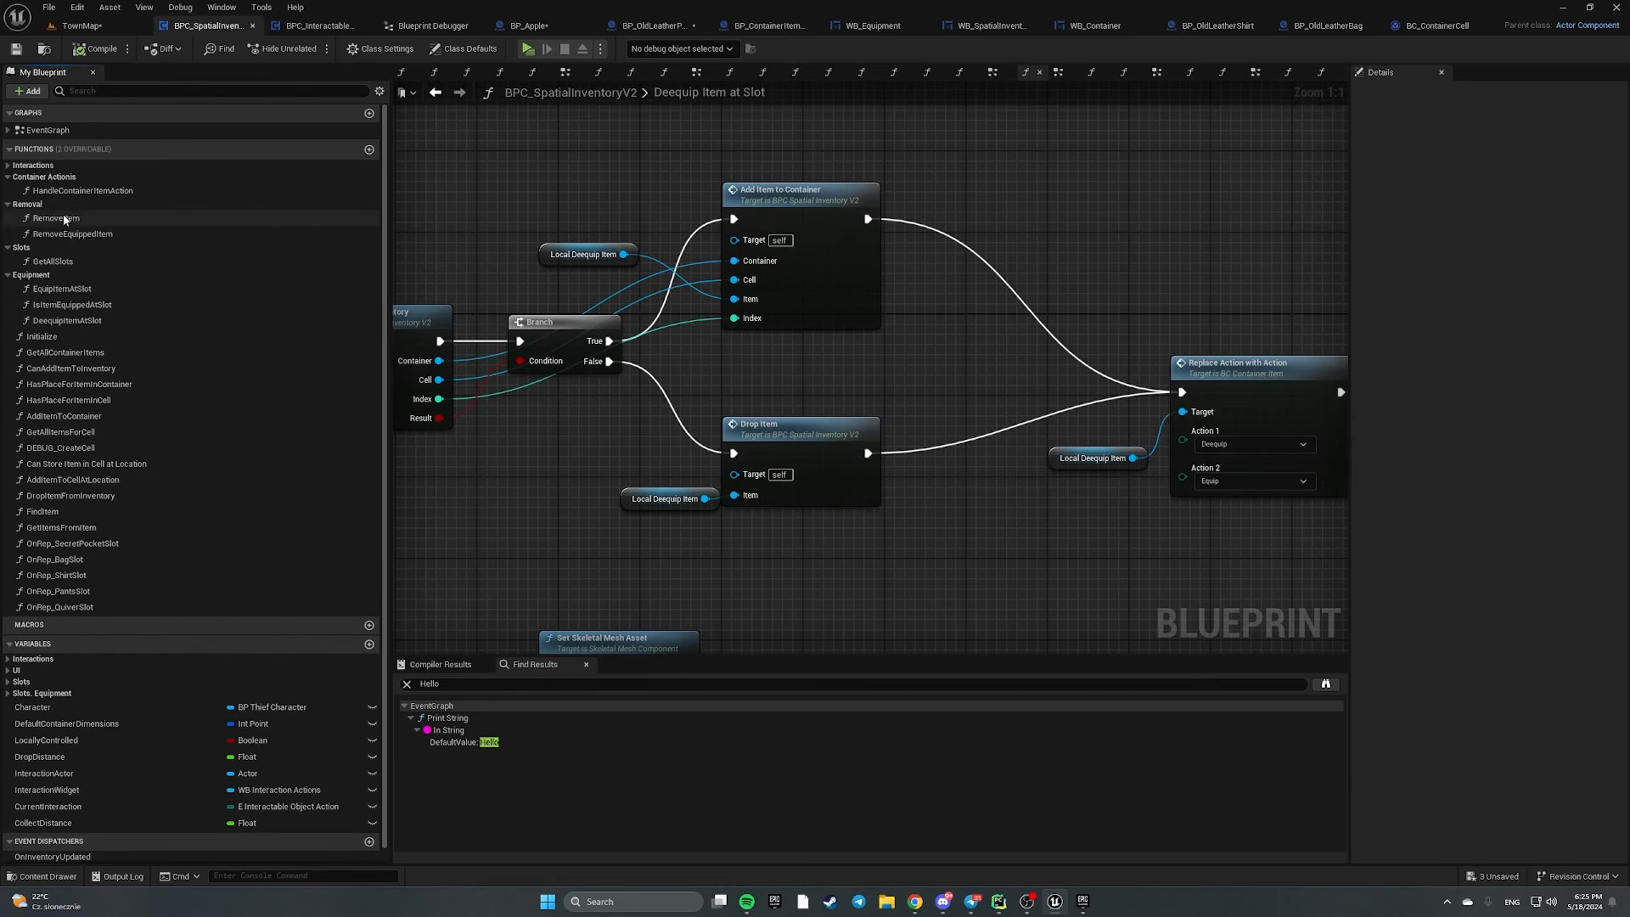
pyautogui.click(114, 234)
pyautogui.doubleClick(114, 234)
pyautogui.scroll(-8, 714, 382)
pyautogui.moveTo(901, 348); pyautogui.dragTo(432, 285, button='right')
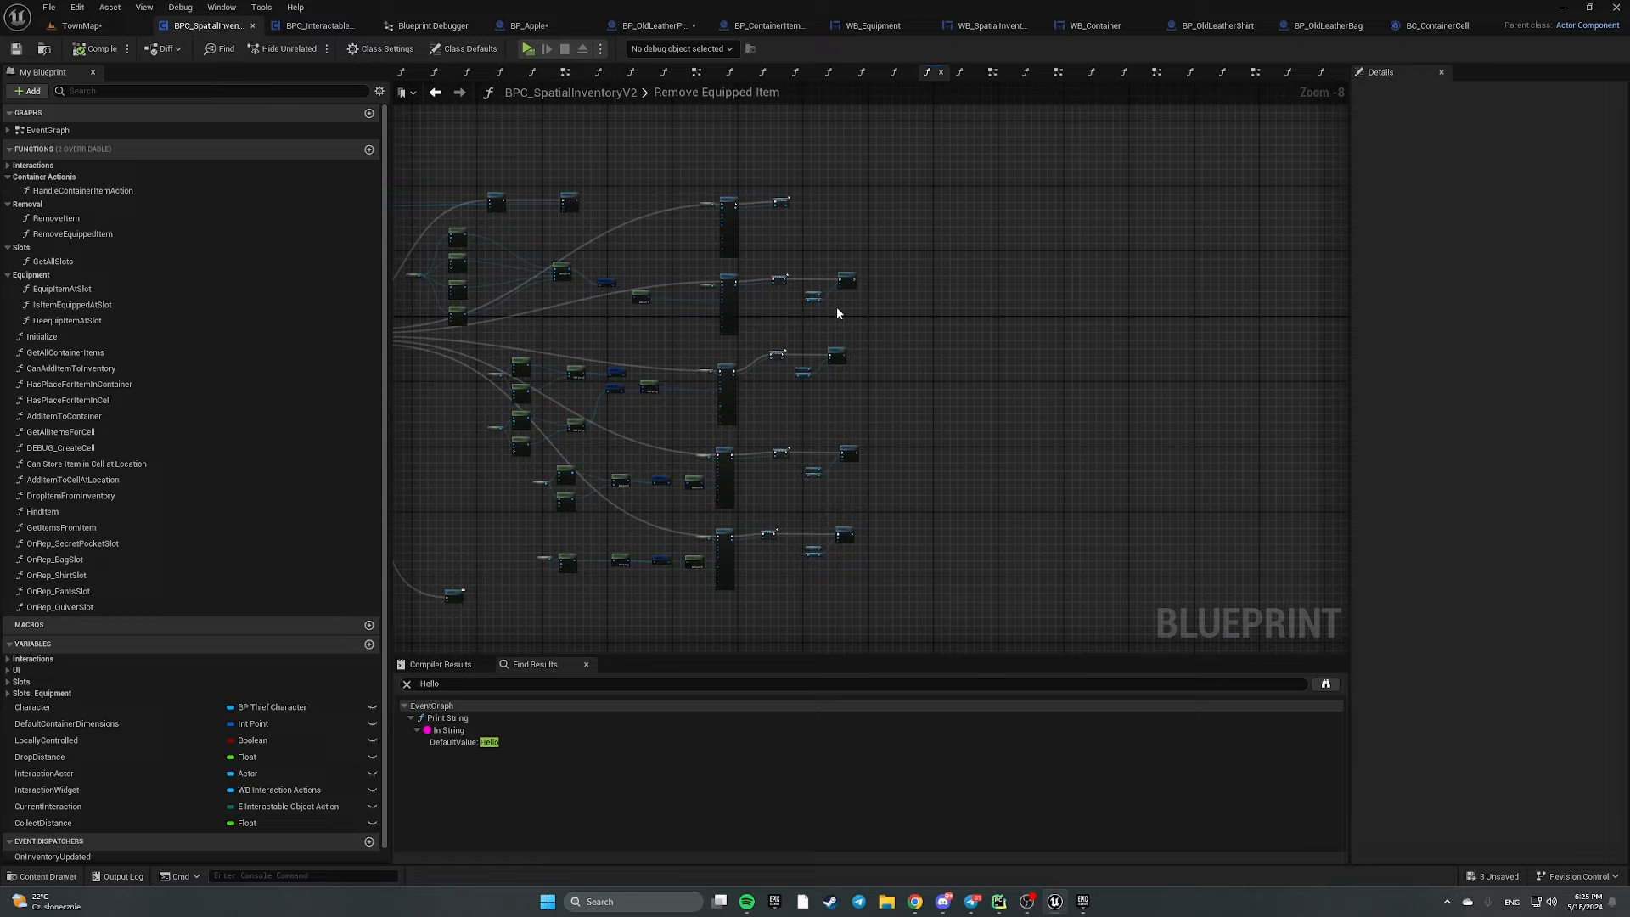
pyautogui.scroll(7, 786, 299)
pyautogui.moveTo(785, 299); pyautogui.dragTo(1345, 400, button='right')
pyautogui.moveTo(736, 341); pyautogui.dragTo(1150, 456, button='right')
pyautogui.scroll(-1, 677, 312)
pyautogui.moveTo(677, 311); pyautogui.dragTo(1325, 556, button='right')
pyautogui.scroll(-2, 834, 368)
pyautogui.moveTo(884, 476); pyautogui.dragTo(585, 311, button='right')
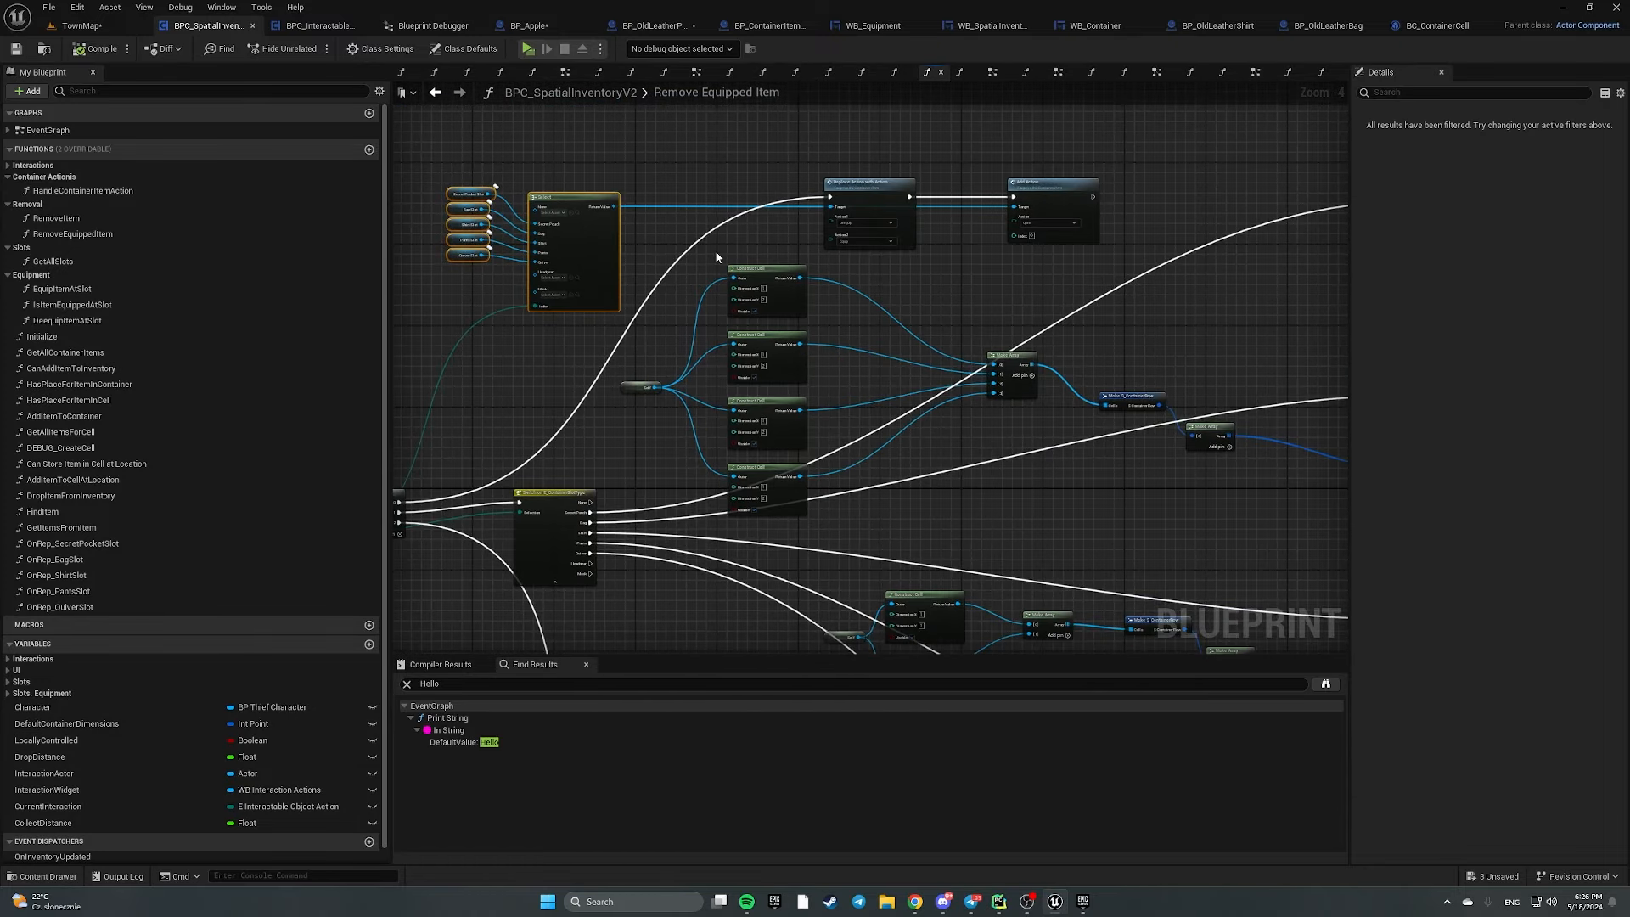
# Examine how RemoveEquippedItem constructs the default cells and items for each slot and replaces the slot item's actions
pyautogui.moveTo(1053, 340); pyautogui.dragTo(638, 309, button='right')
pyautogui.moveTo(980, 104); pyautogui.dragTo(1105, 456)
pyautogui.moveTo(1301, 590); pyautogui.dragTo(948, 343, button='right')
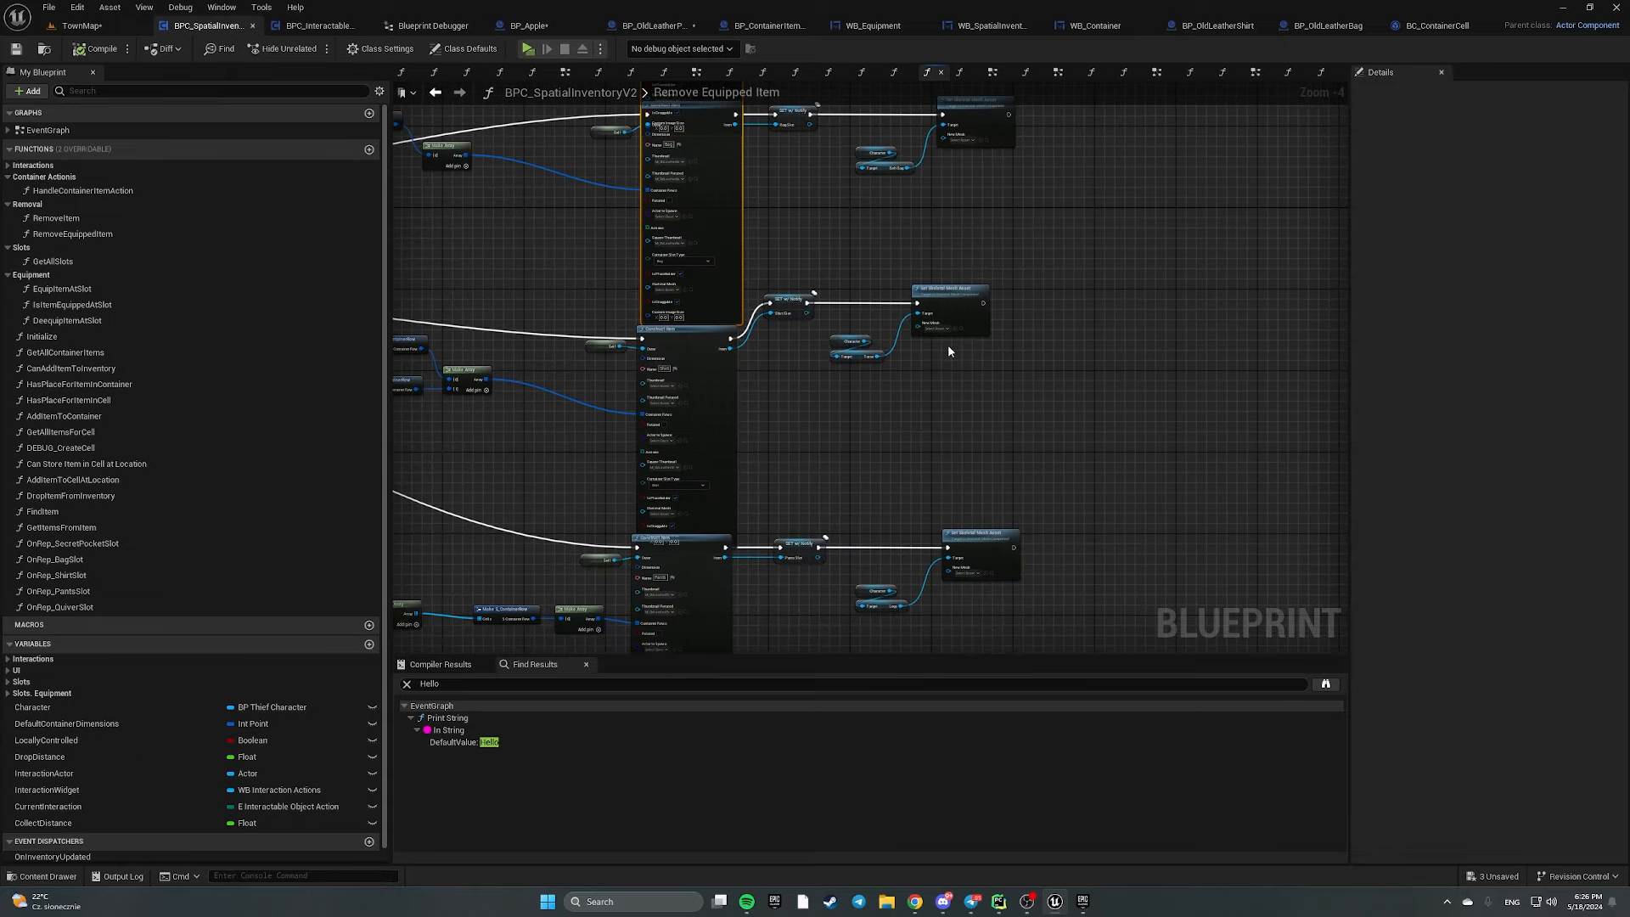
pyautogui.moveTo(934, 426); pyautogui.dragTo(1152, 346, button='right')
pyautogui.moveTo(671, 408); pyautogui.dragTo(1106, 332, button='right')
pyautogui.moveTo(741, 331); pyautogui.dragTo(873, 495, button='right')
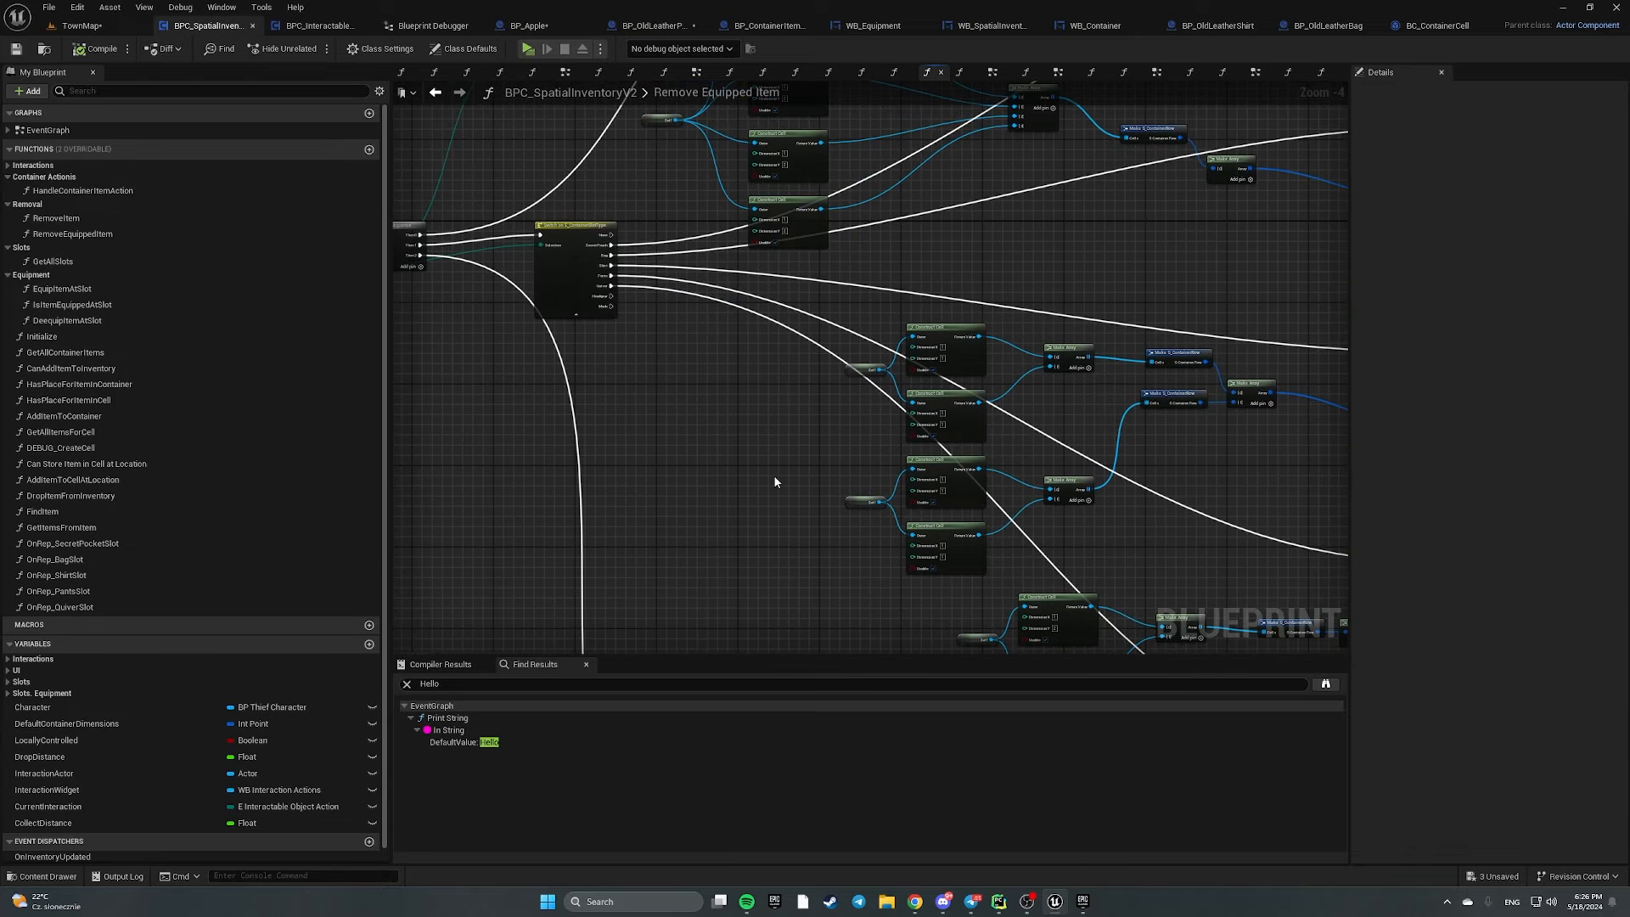
pyautogui.moveTo(691, 386); pyautogui.dragTo(915, 530, button='right')
pyautogui.scroll(3, 905, 384)
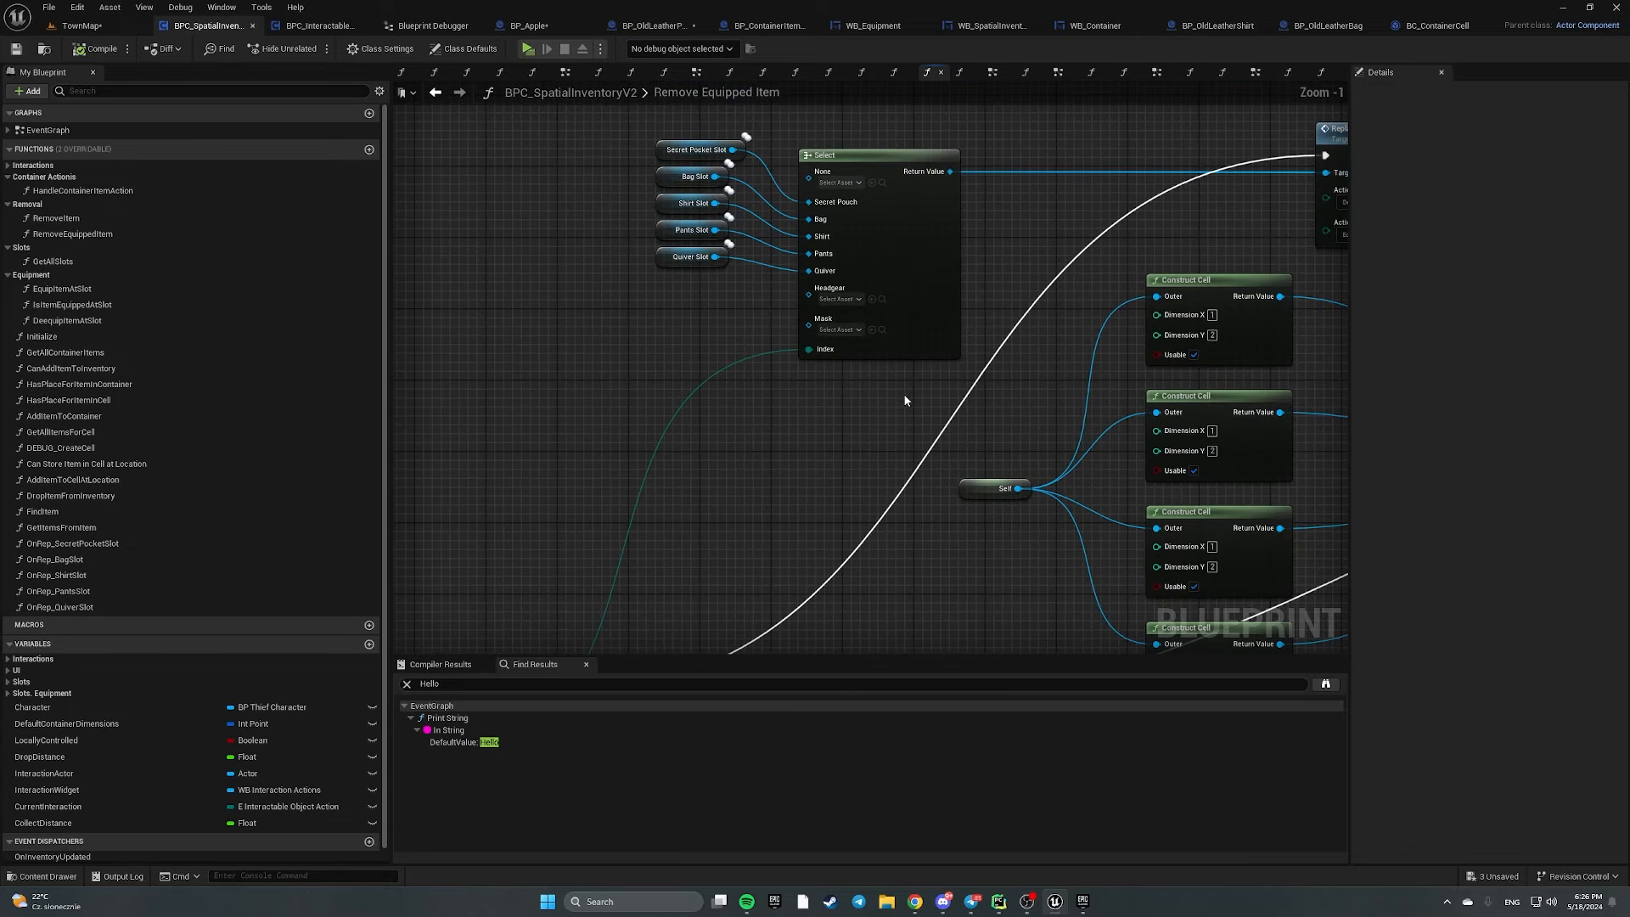
pyautogui.moveTo(916, 384); pyautogui.dragTo(455, 559, button='right')
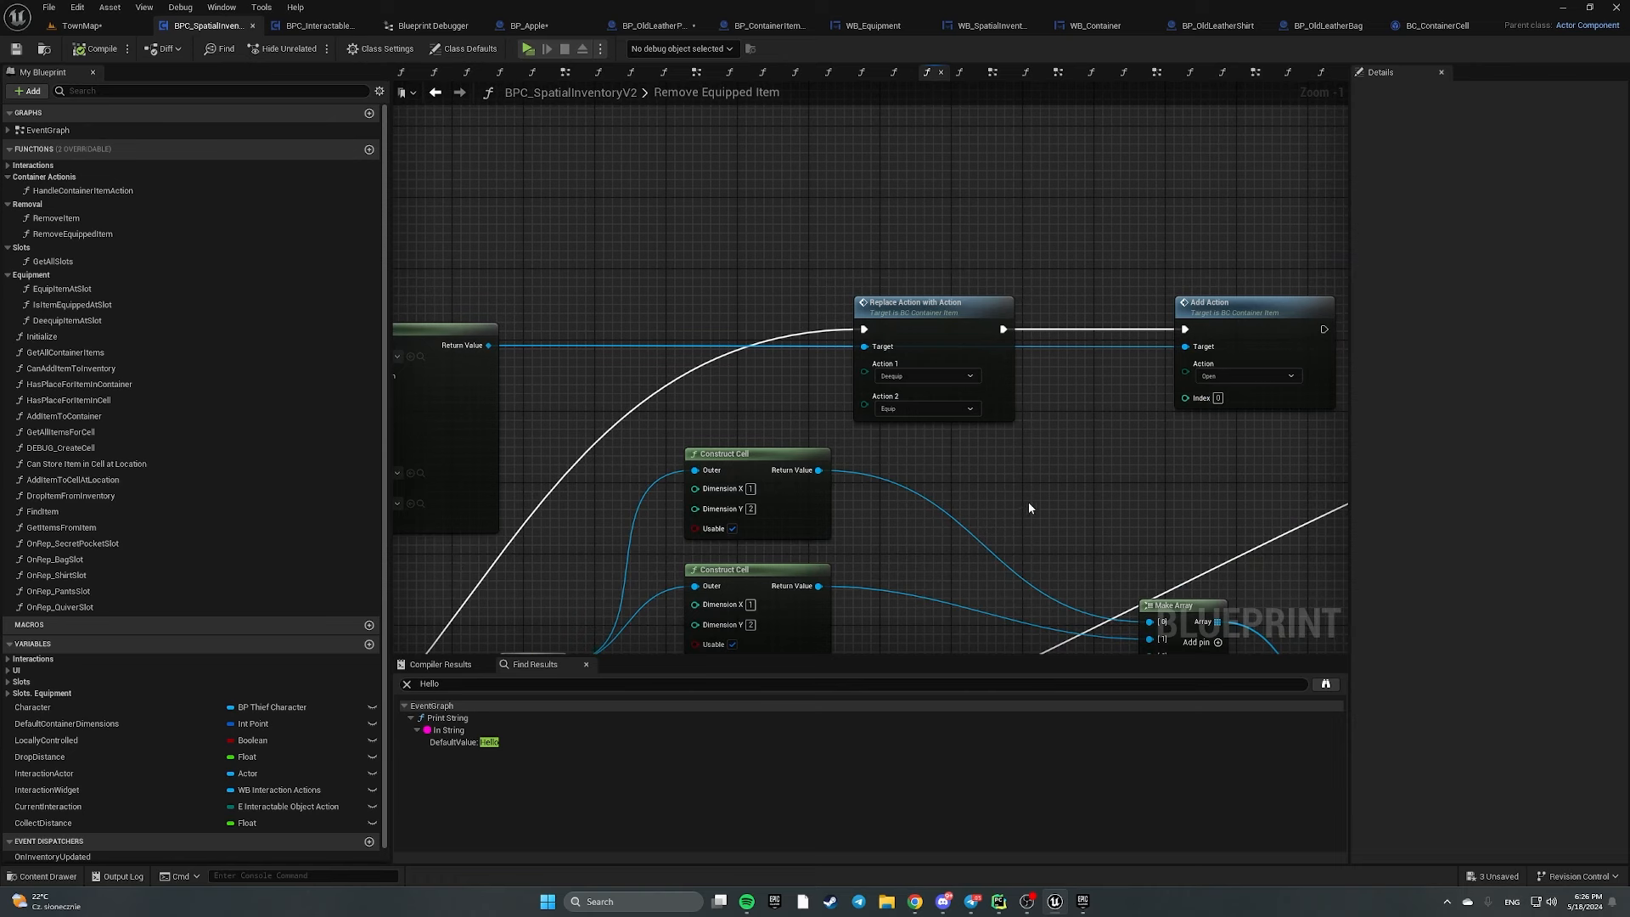
pyautogui.moveTo(1029, 507); pyautogui.dragTo(393, 494, button='right')
pyautogui.moveTo(604, 474); pyautogui.dragTo(1055, 286, button='right')
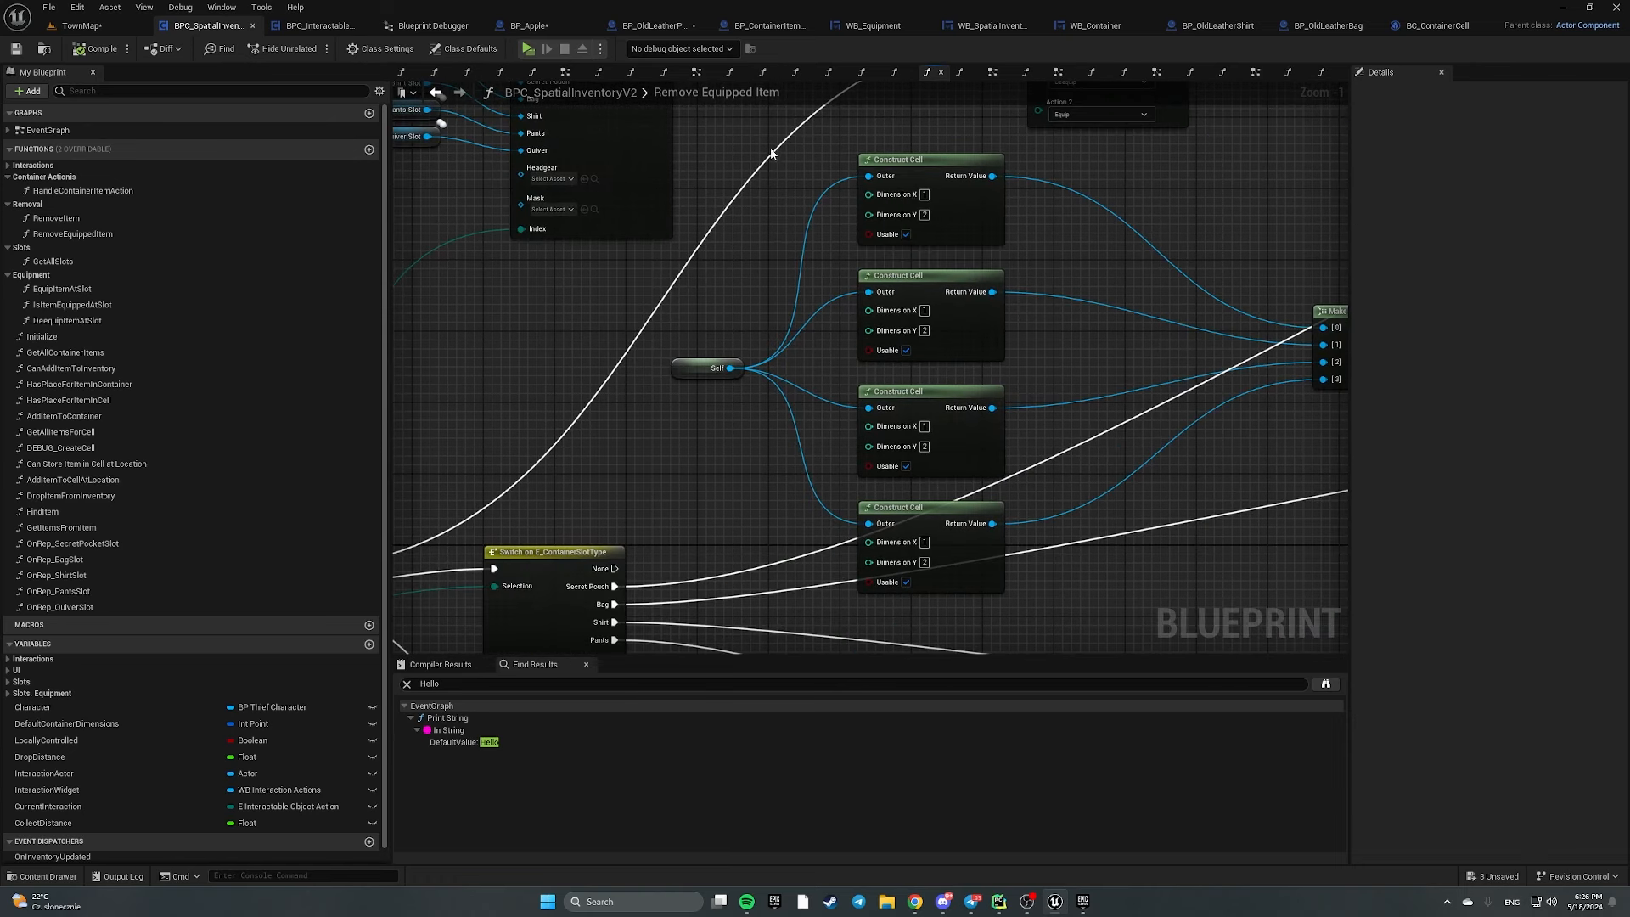
pyautogui.moveTo(875, 265); pyautogui.dragTo(751, 346, button='right')
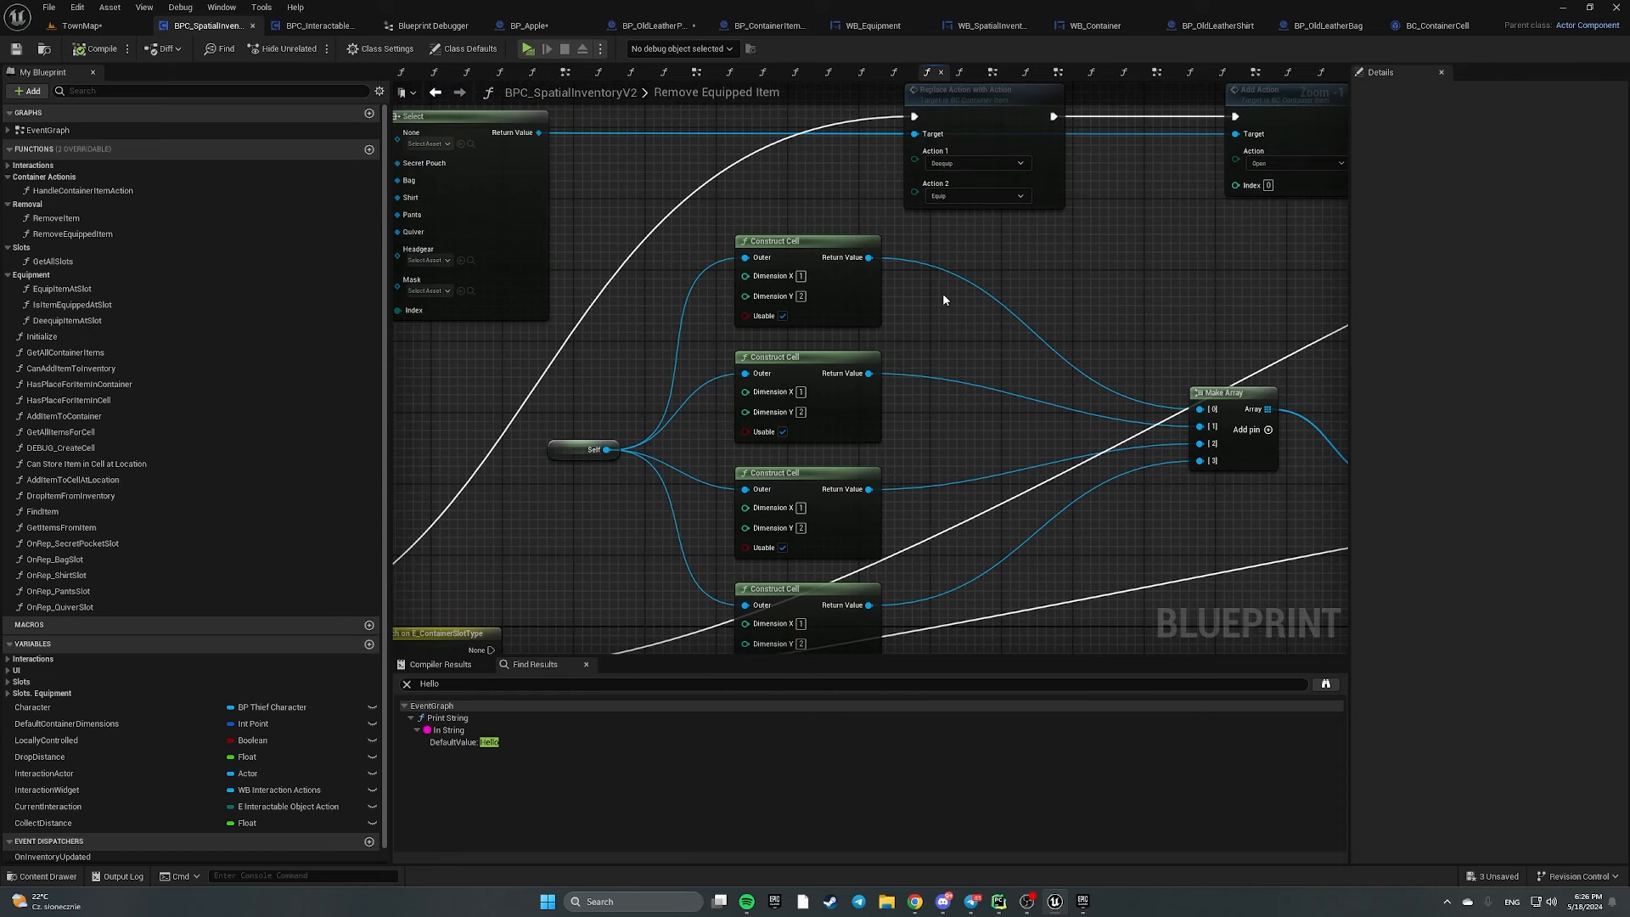
pyautogui.hotkey('ctrl', 'v')
pyautogui.hotkey('ctrl', 'z')
pyautogui.rightClick(940, 302)
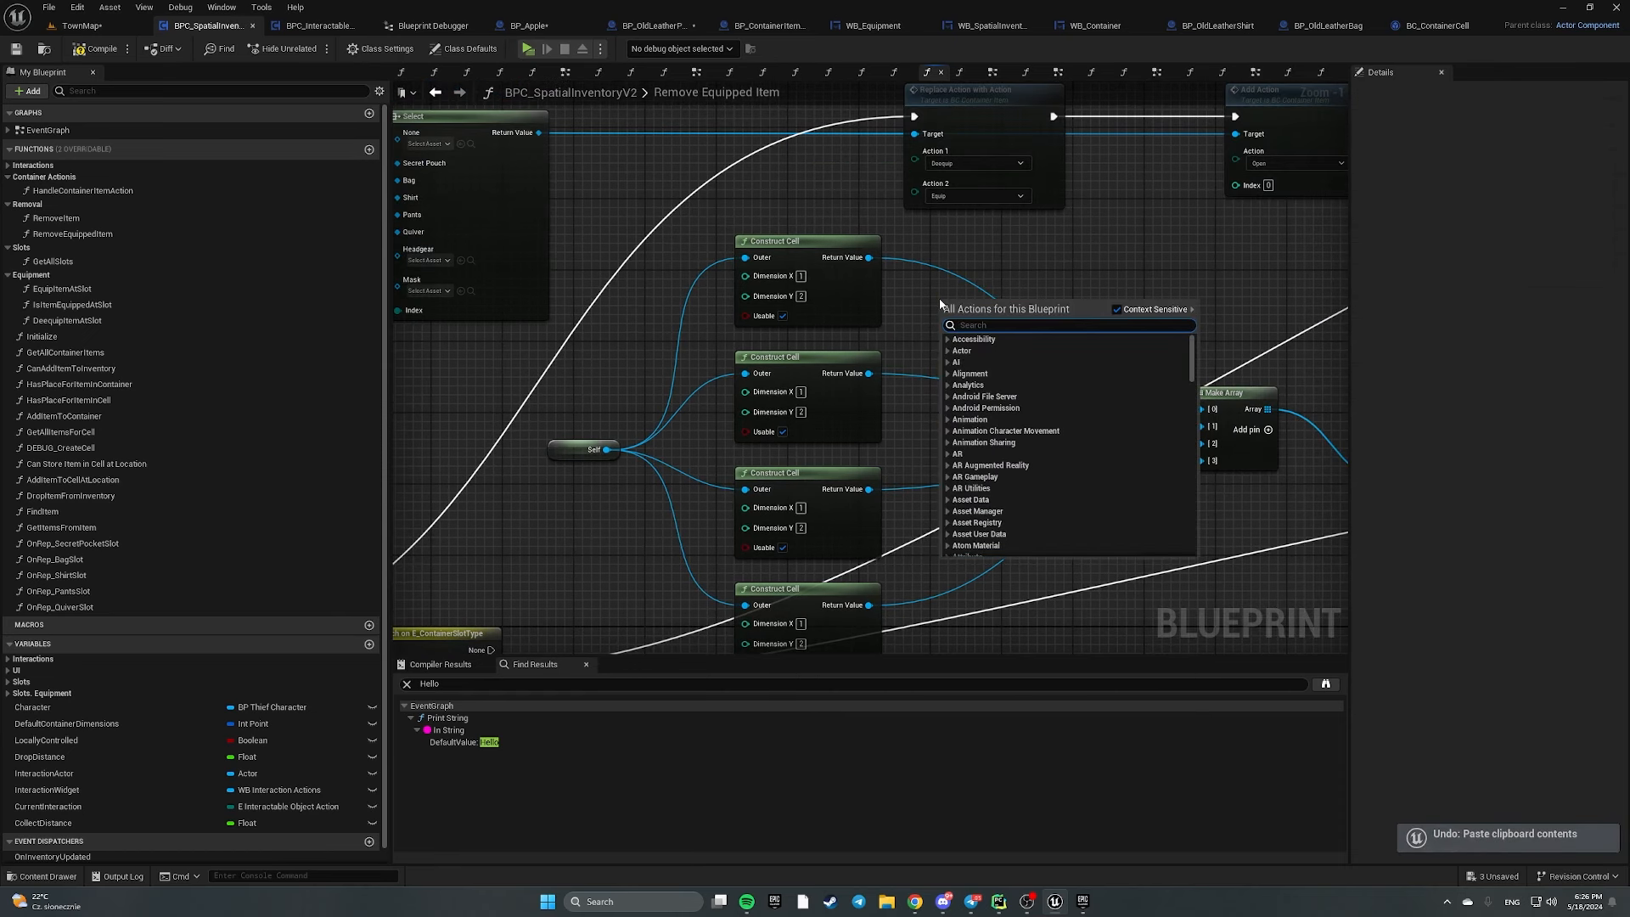
pyautogui.write('register')
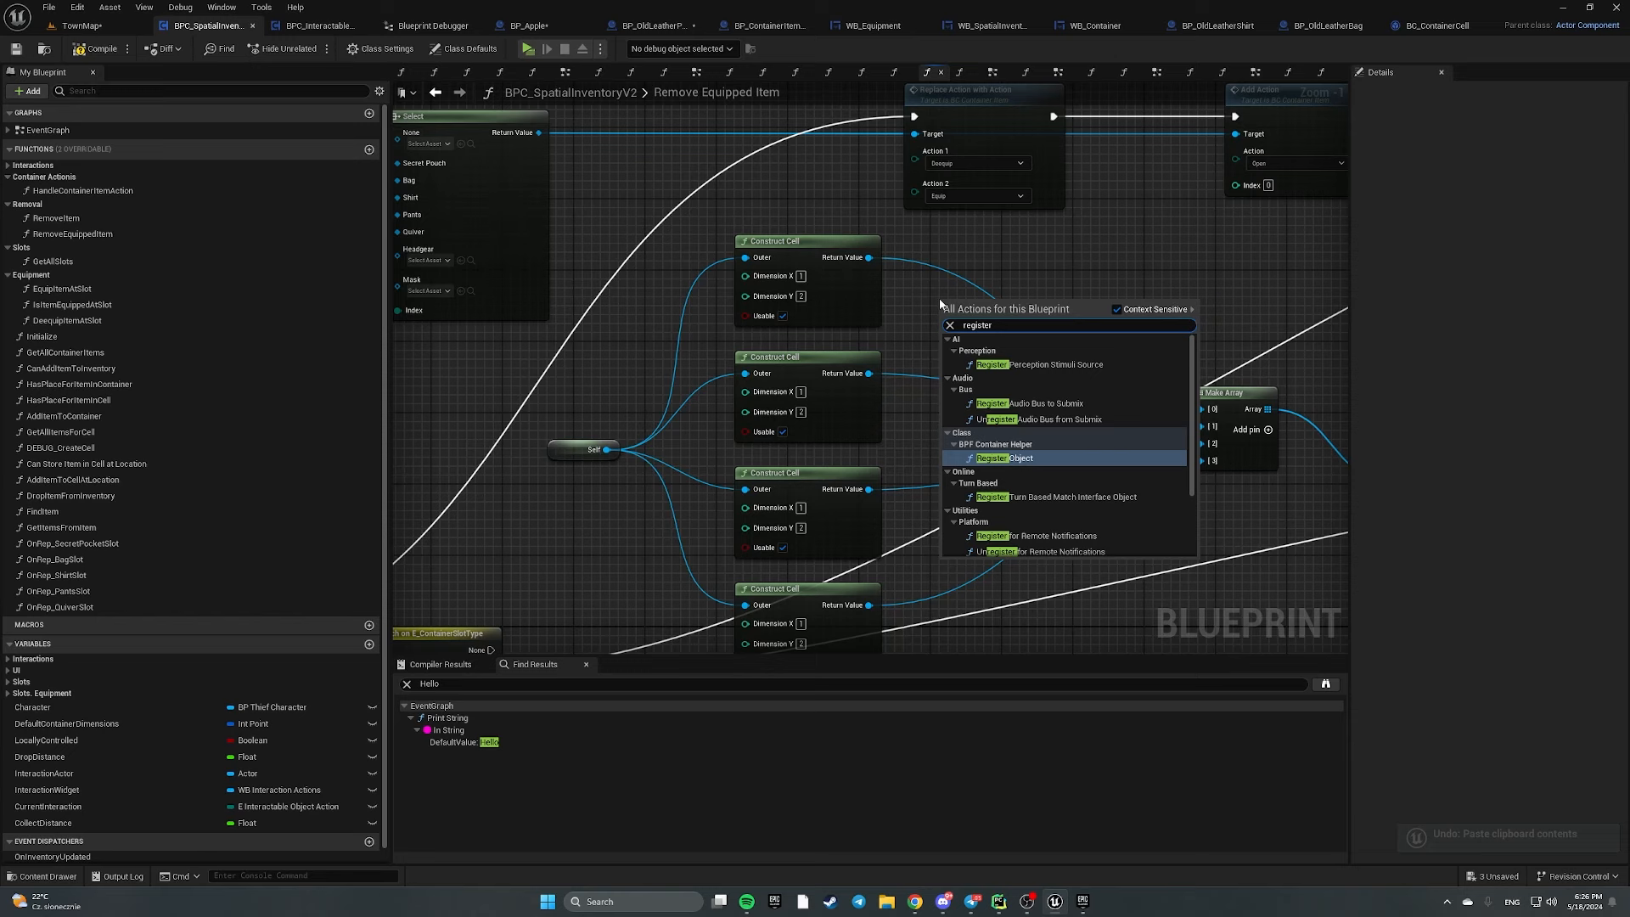
pyautogui.press('Return')
pyautogui.moveTo(869, 258); pyautogui.dragTo(991, 350)
pyautogui.hotkey('ctrl', 'd')
pyautogui.moveTo(869, 374); pyautogui.dragTo(934, 372)
pyautogui.moveTo(911, 229); pyautogui.dragTo(978, 361)
pyautogui.press('Delete')
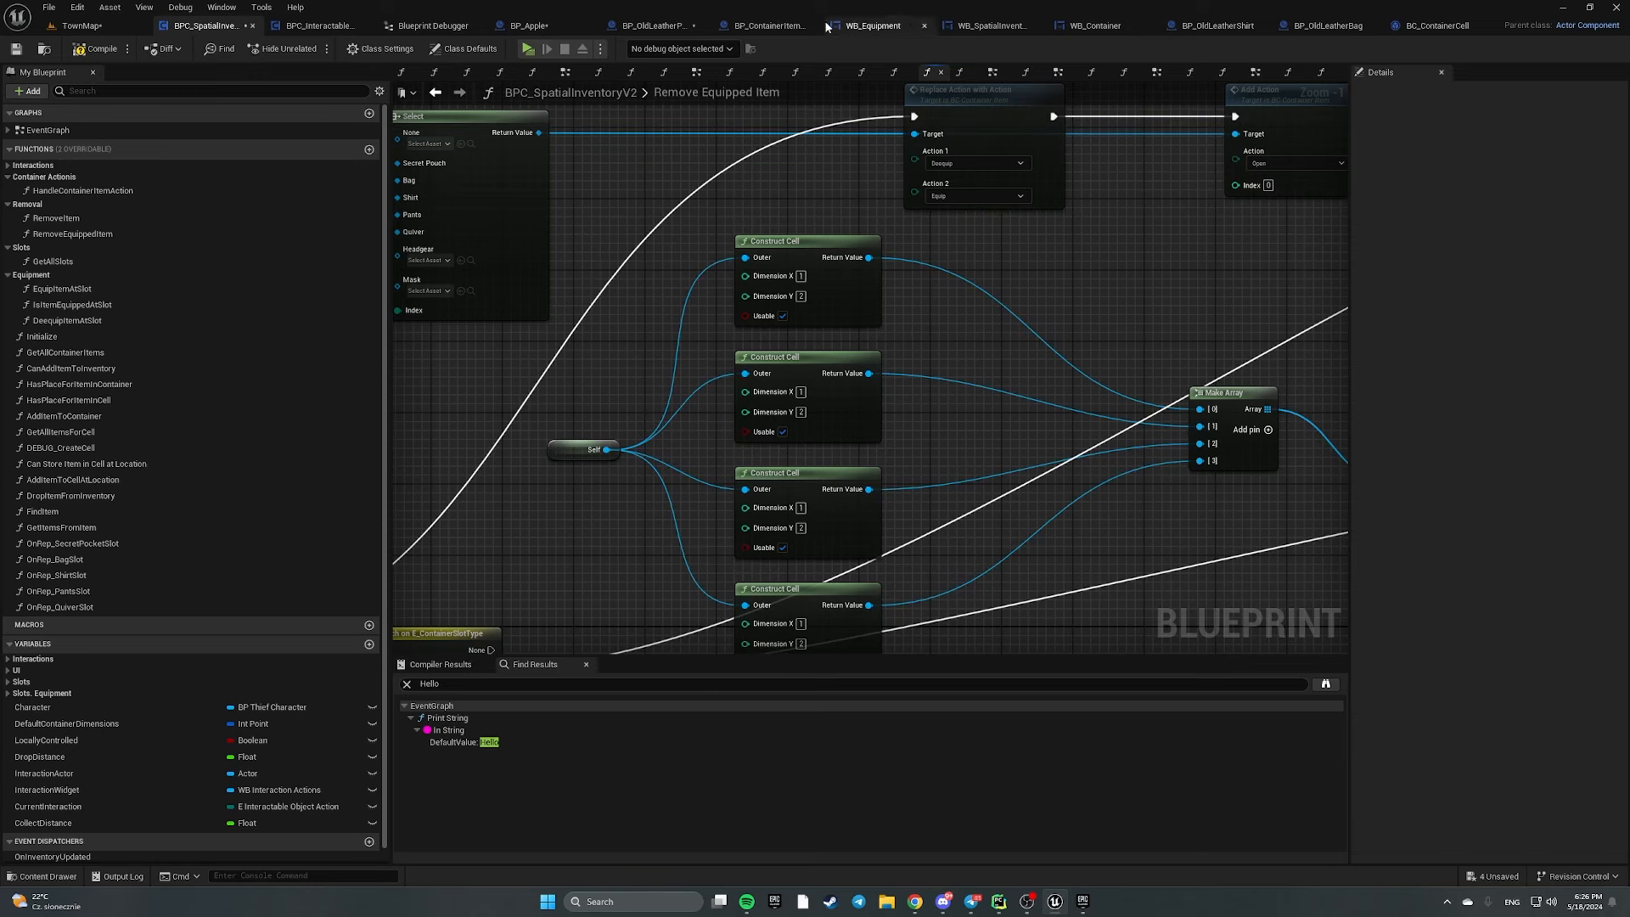
# Open the BPF_ContainerHelper function library from the SpatialInventoryV2 folder and select its RegisterObject function
pyautogui.click(82, 25)
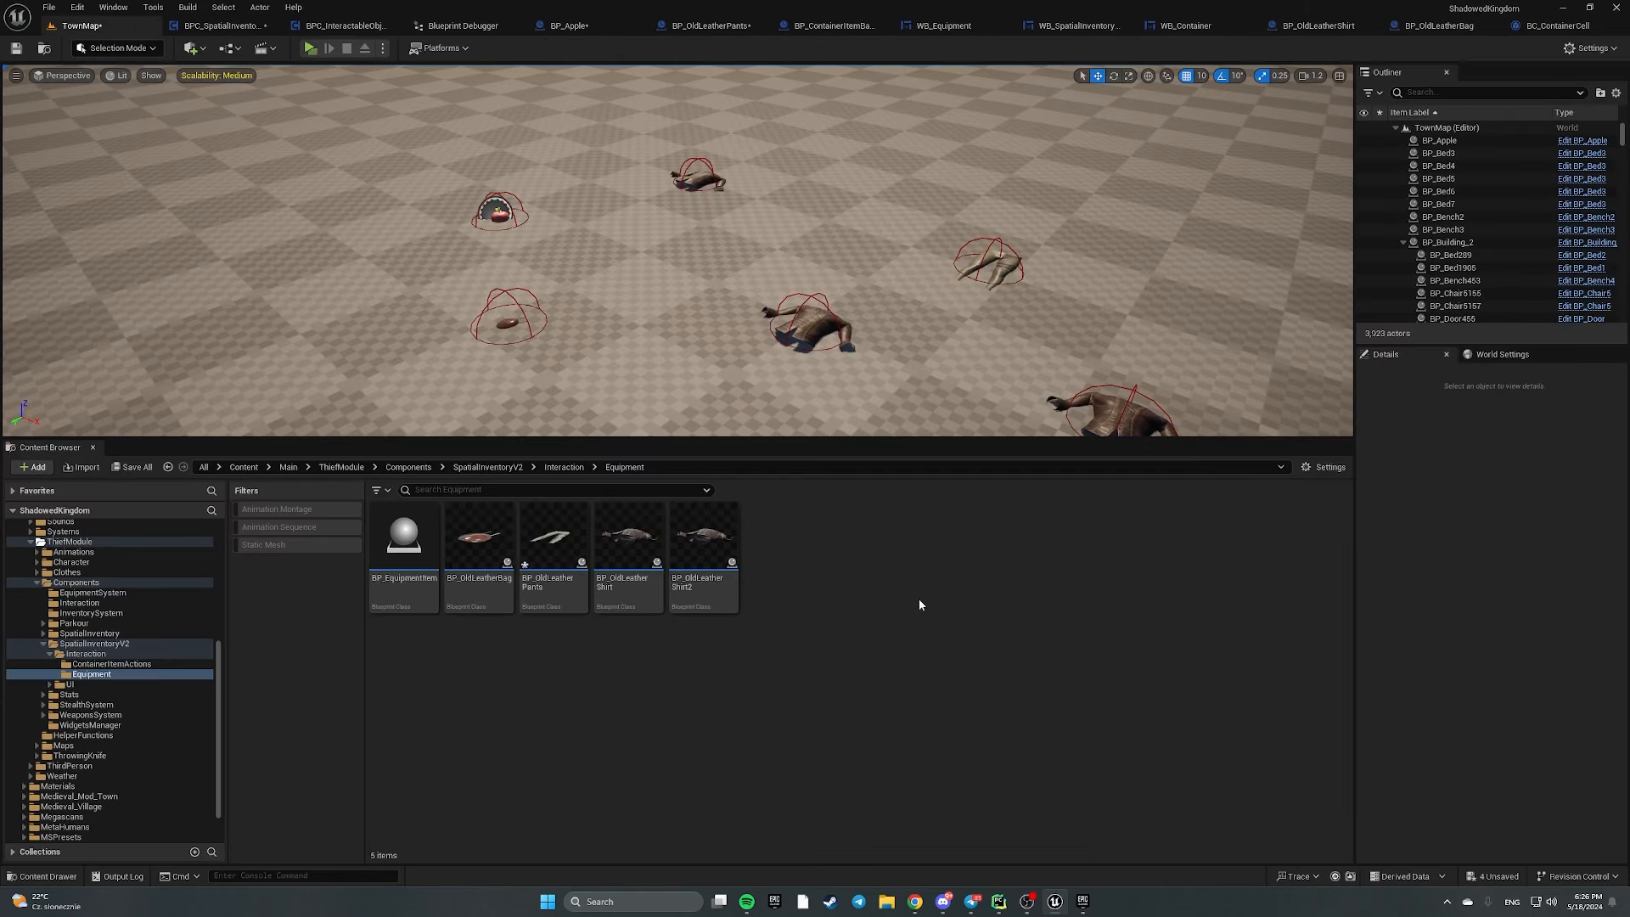
pyautogui.doubleClick(779, 543)
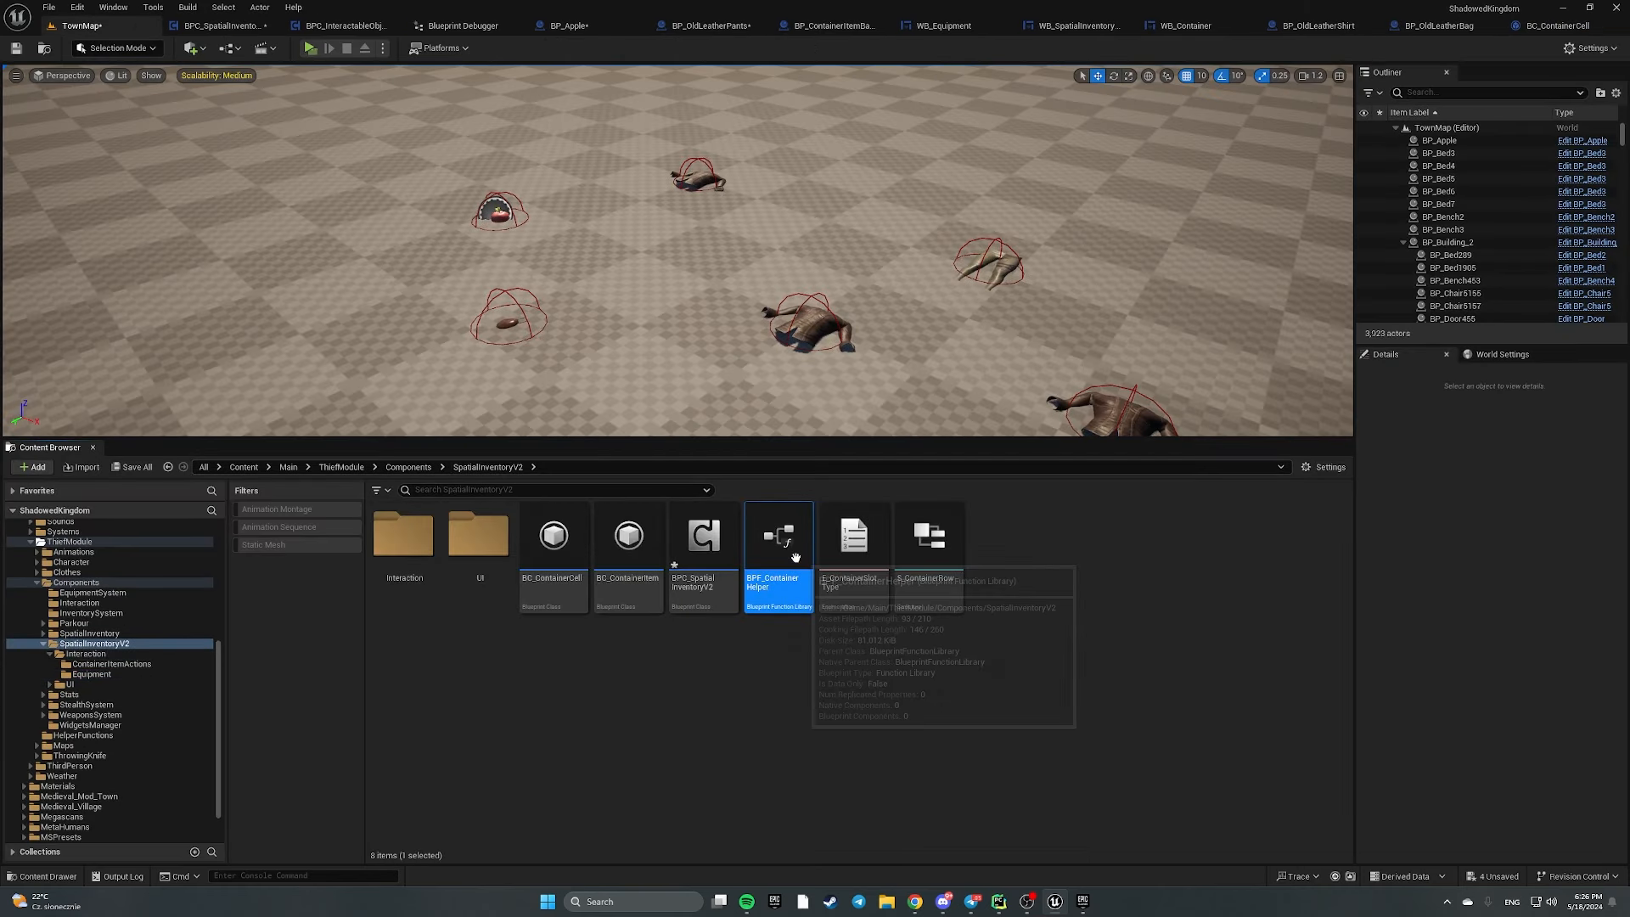
pyautogui.click(95, 161)
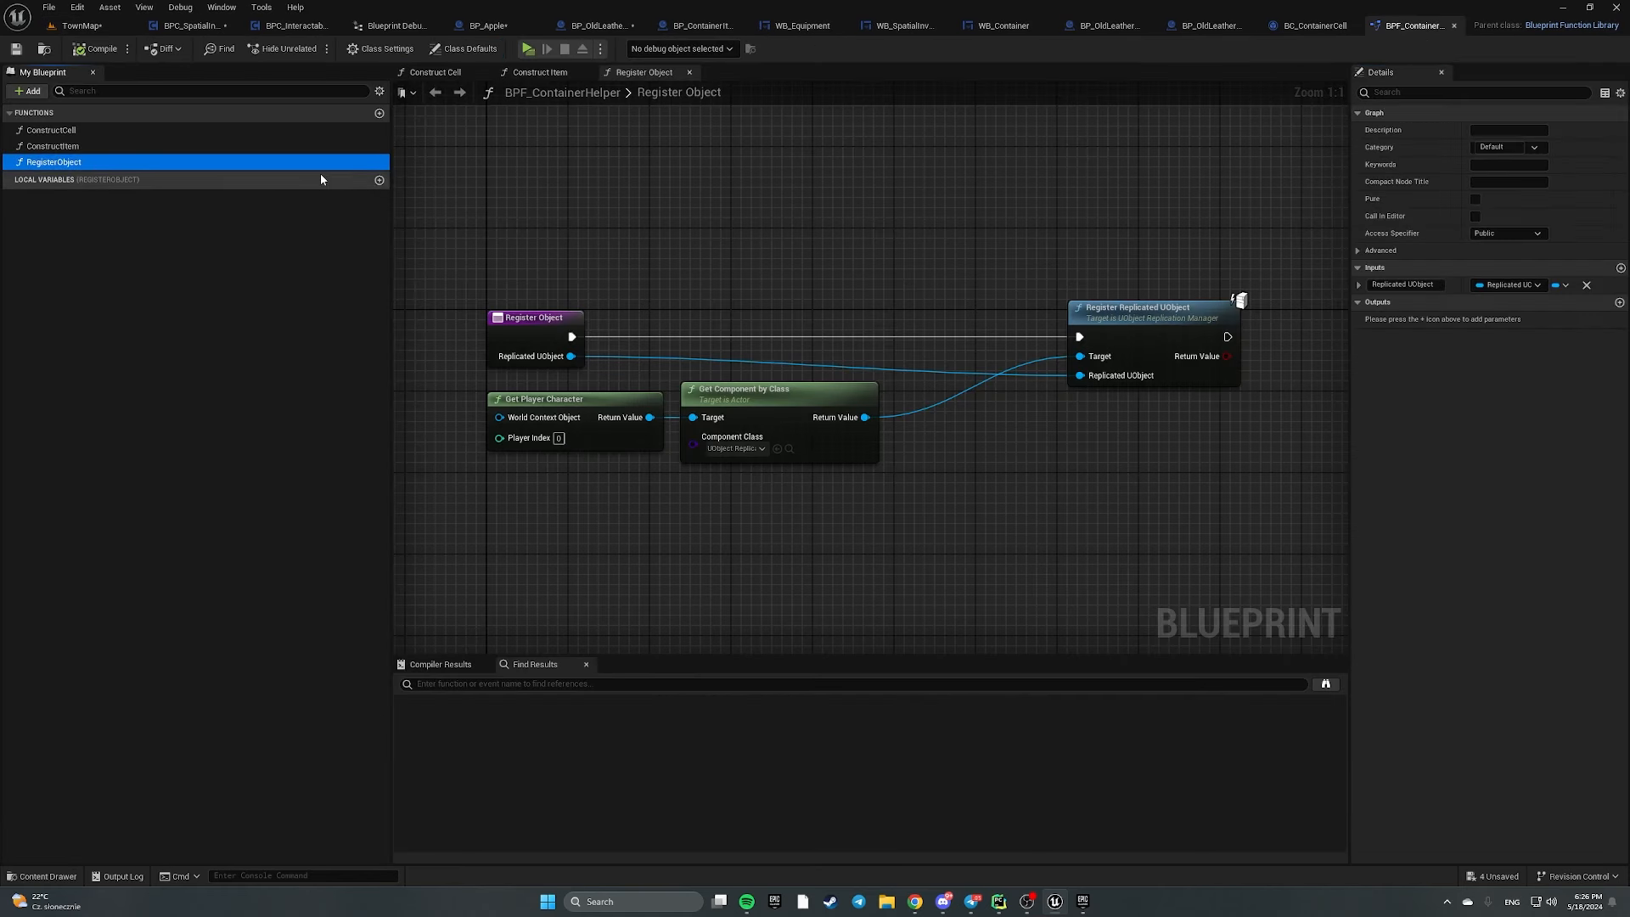
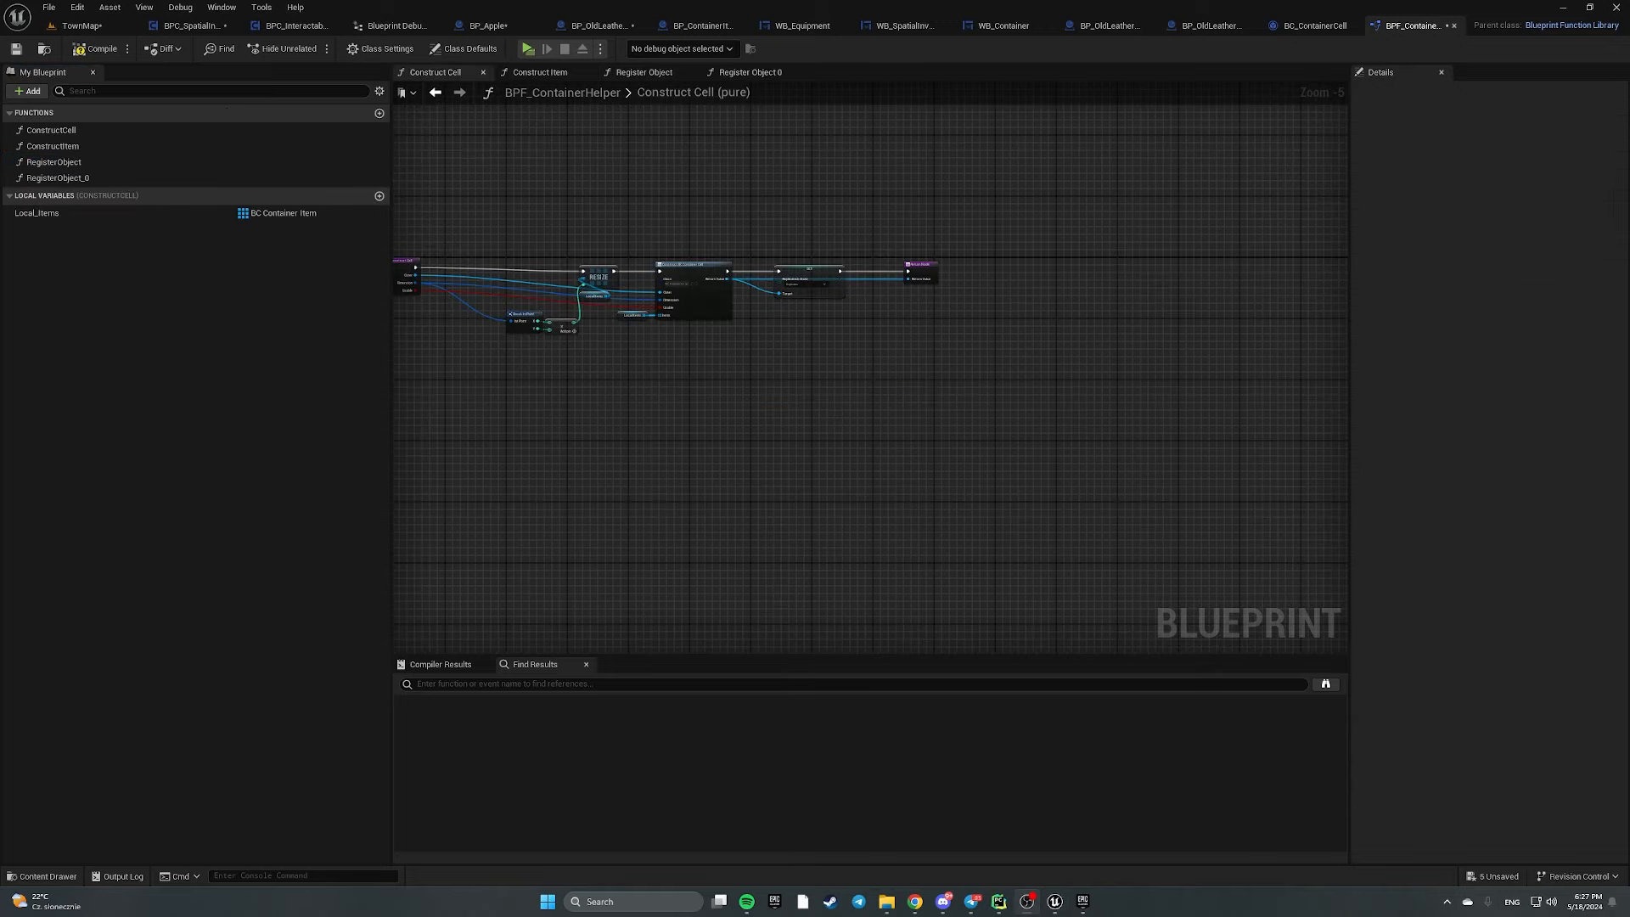
# Rename the duplicated RegisterObject_0 function as RegisterObjects
pyautogui.click(70, 179)
pyautogui.press('F2')
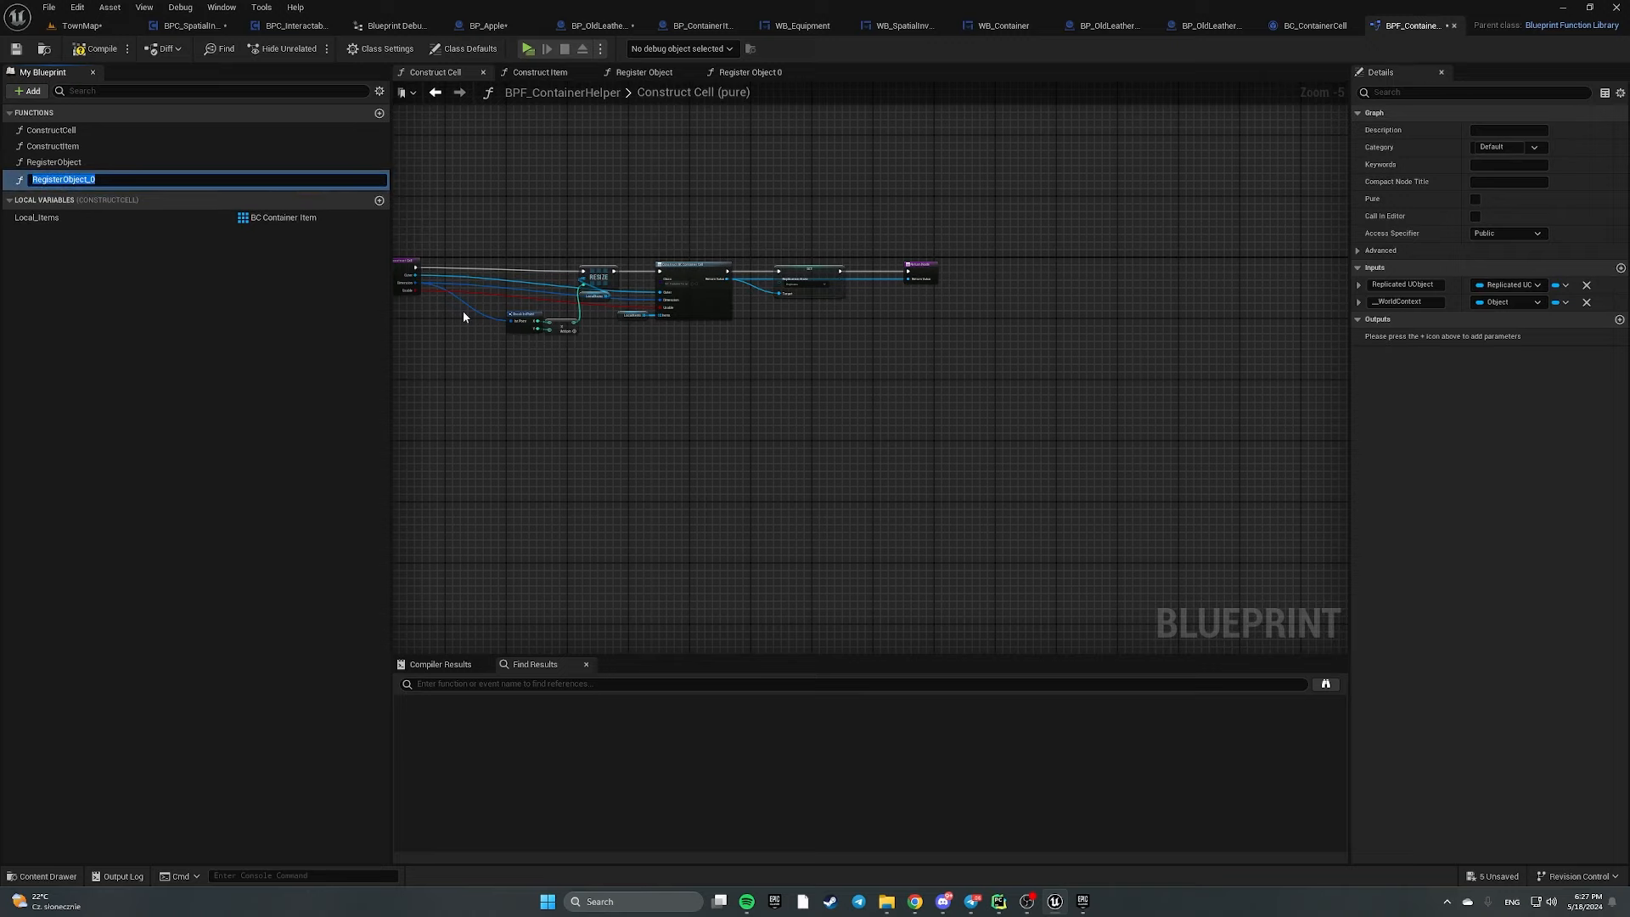
pyautogui.write('RegisterObjects')
pyautogui.press('Return')
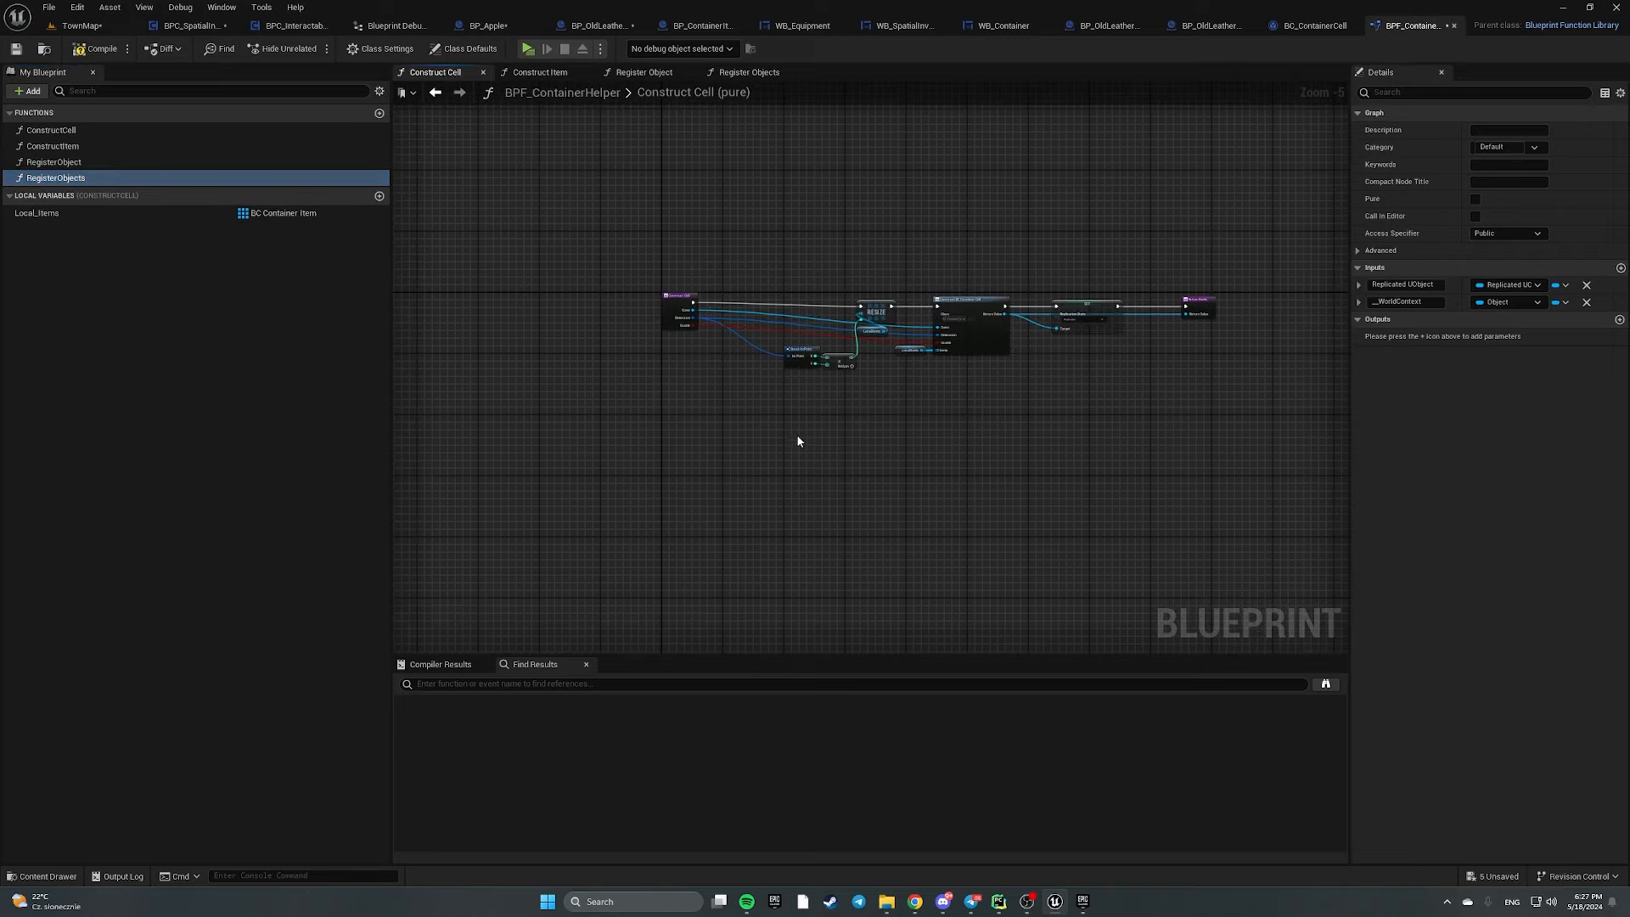
# Open the RegisterObjects function and change its Replicated UObject input to an array
pyautogui.scroll(5, 748, 420)
pyautogui.doubleClick(91, 178)
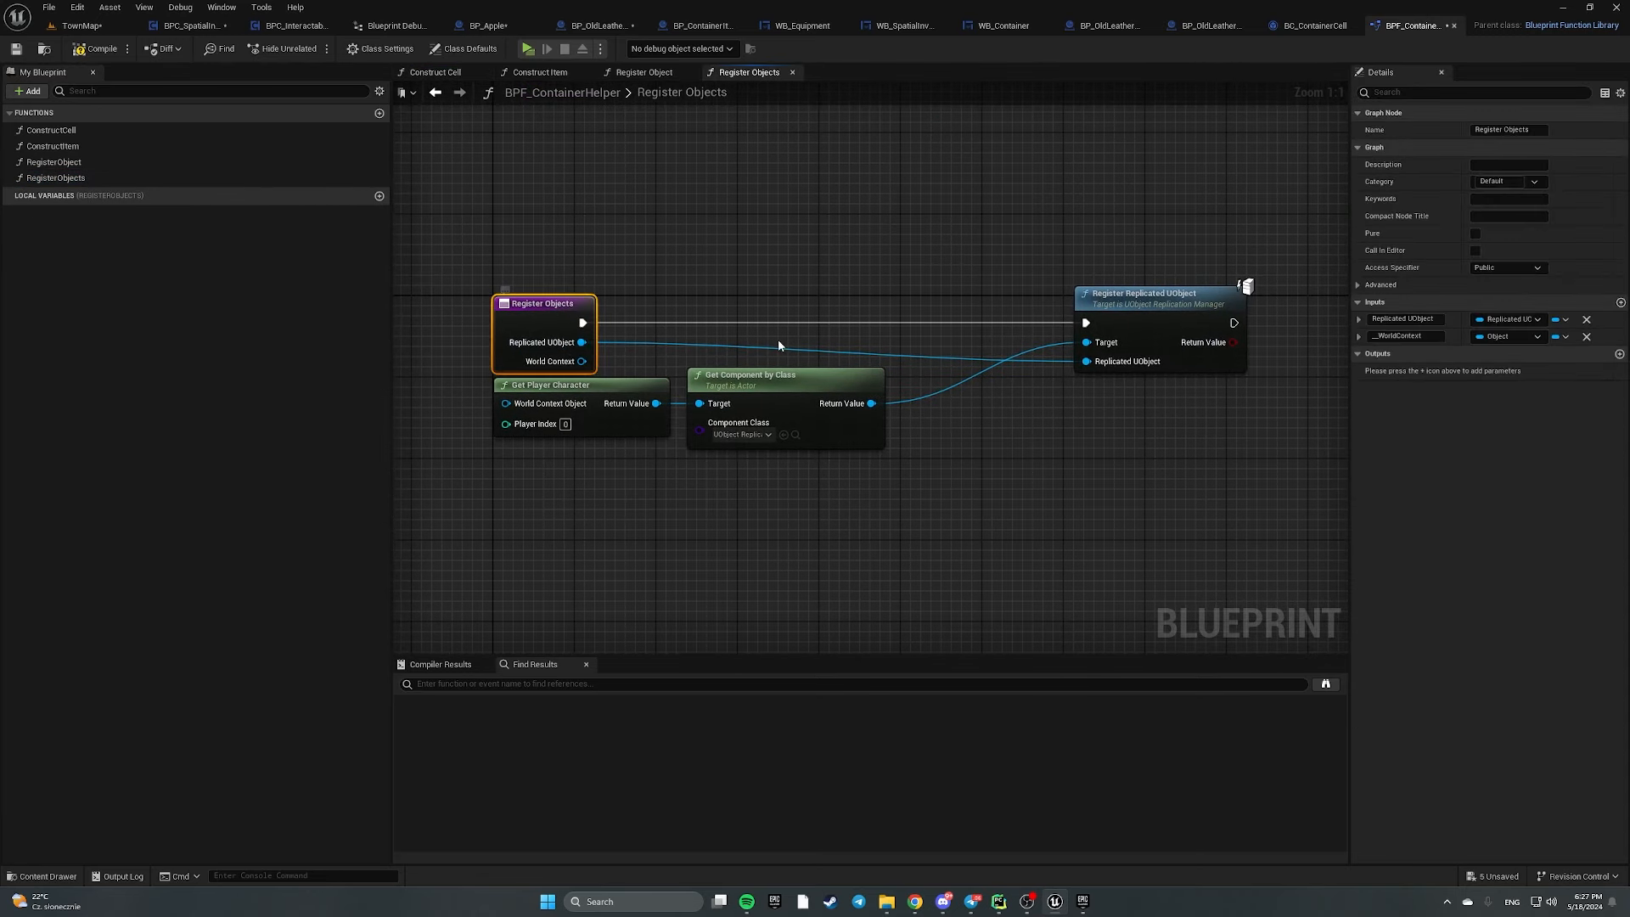
pyautogui.click(1561, 320)
pyautogui.click(1554, 356)
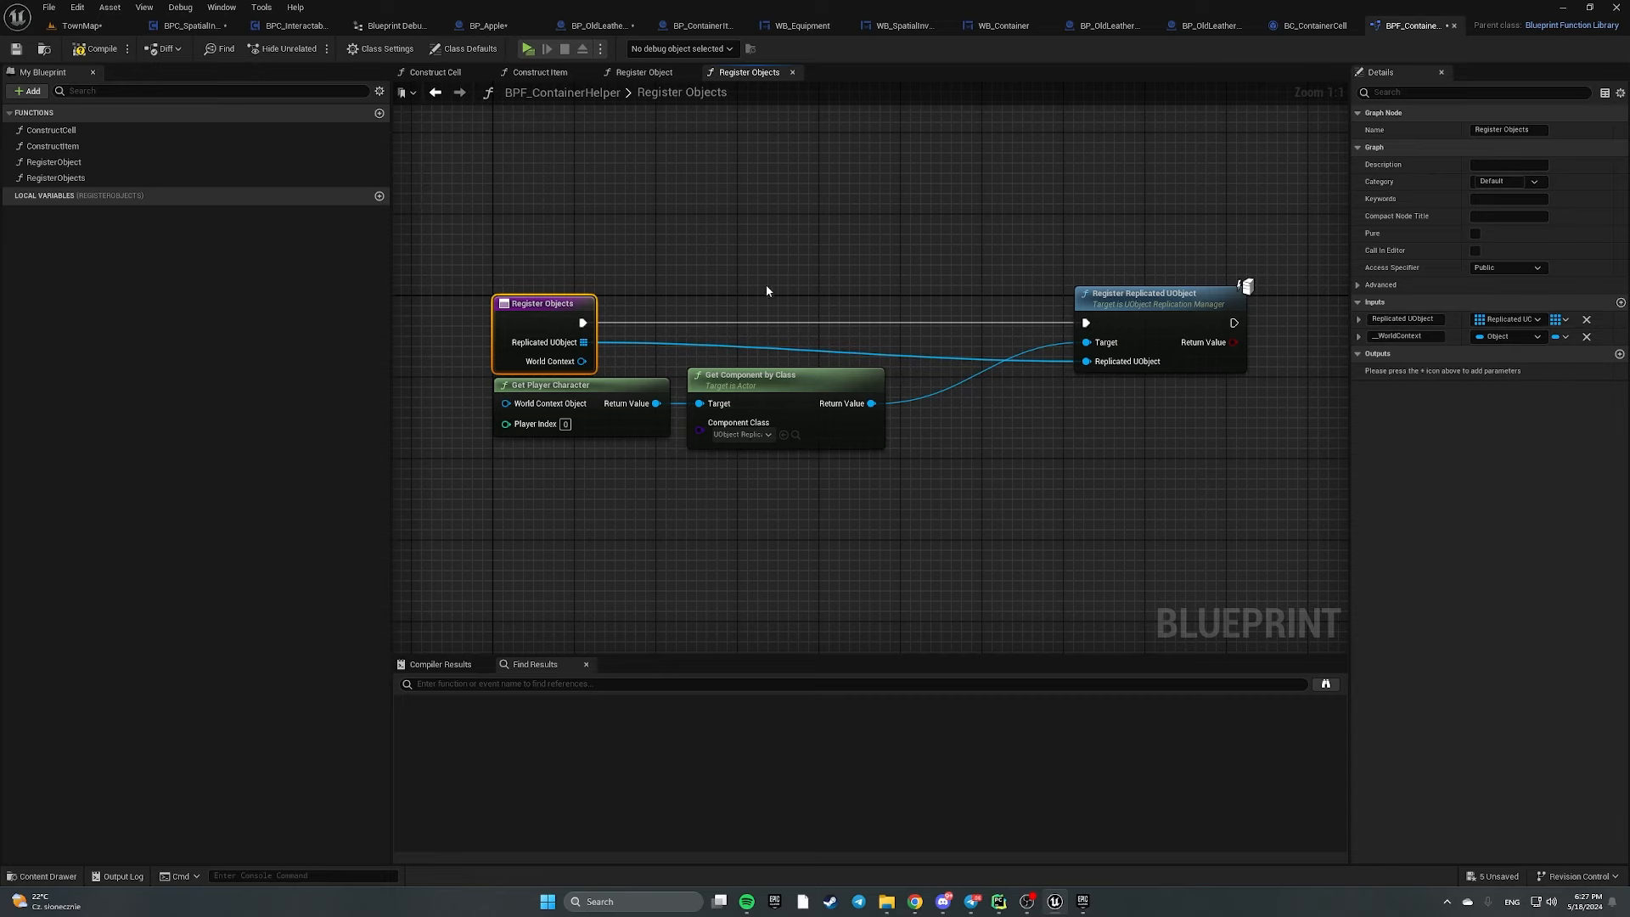
# Move the Get Player Character and Get Component by Class nodes down to make room beneath the Register Objects entry
pyautogui.moveTo(730, 373)
pyautogui.mouseDown(button='right')
pyautogui.moveTo(538, 343)
pyautogui.moveTo(759, 367)
pyautogui.mouseUp(button='right')
pyautogui.click(552, 389)
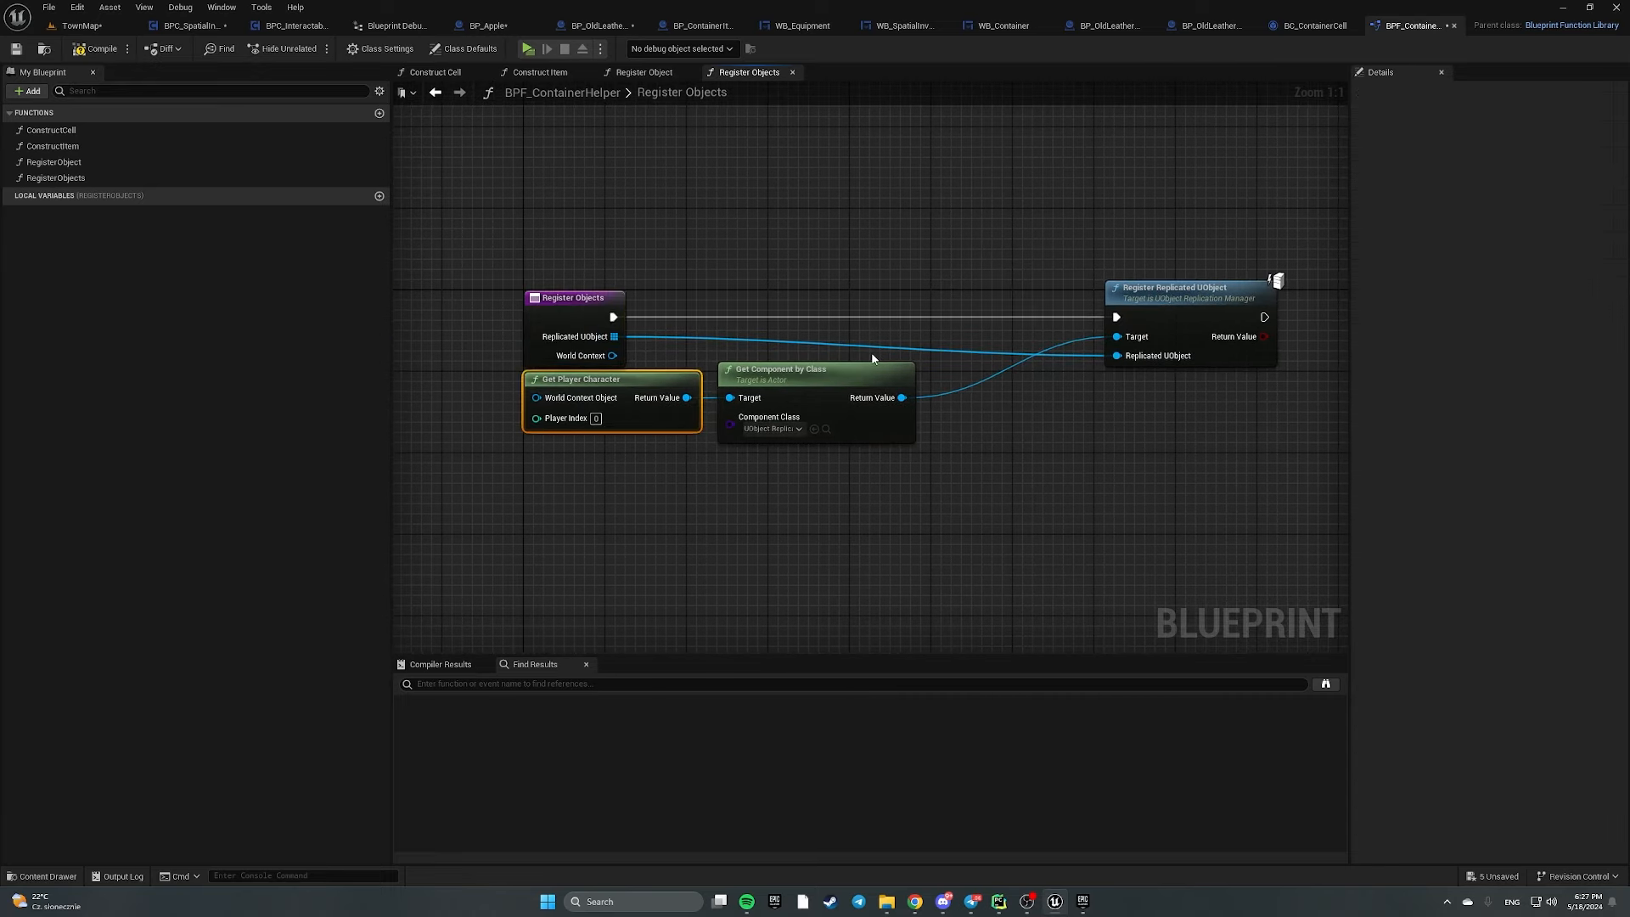
pyautogui.moveTo(469, 365); pyautogui.dragTo(758, 493)
pyautogui.moveTo(824, 389); pyautogui.dragTo(824, 491)
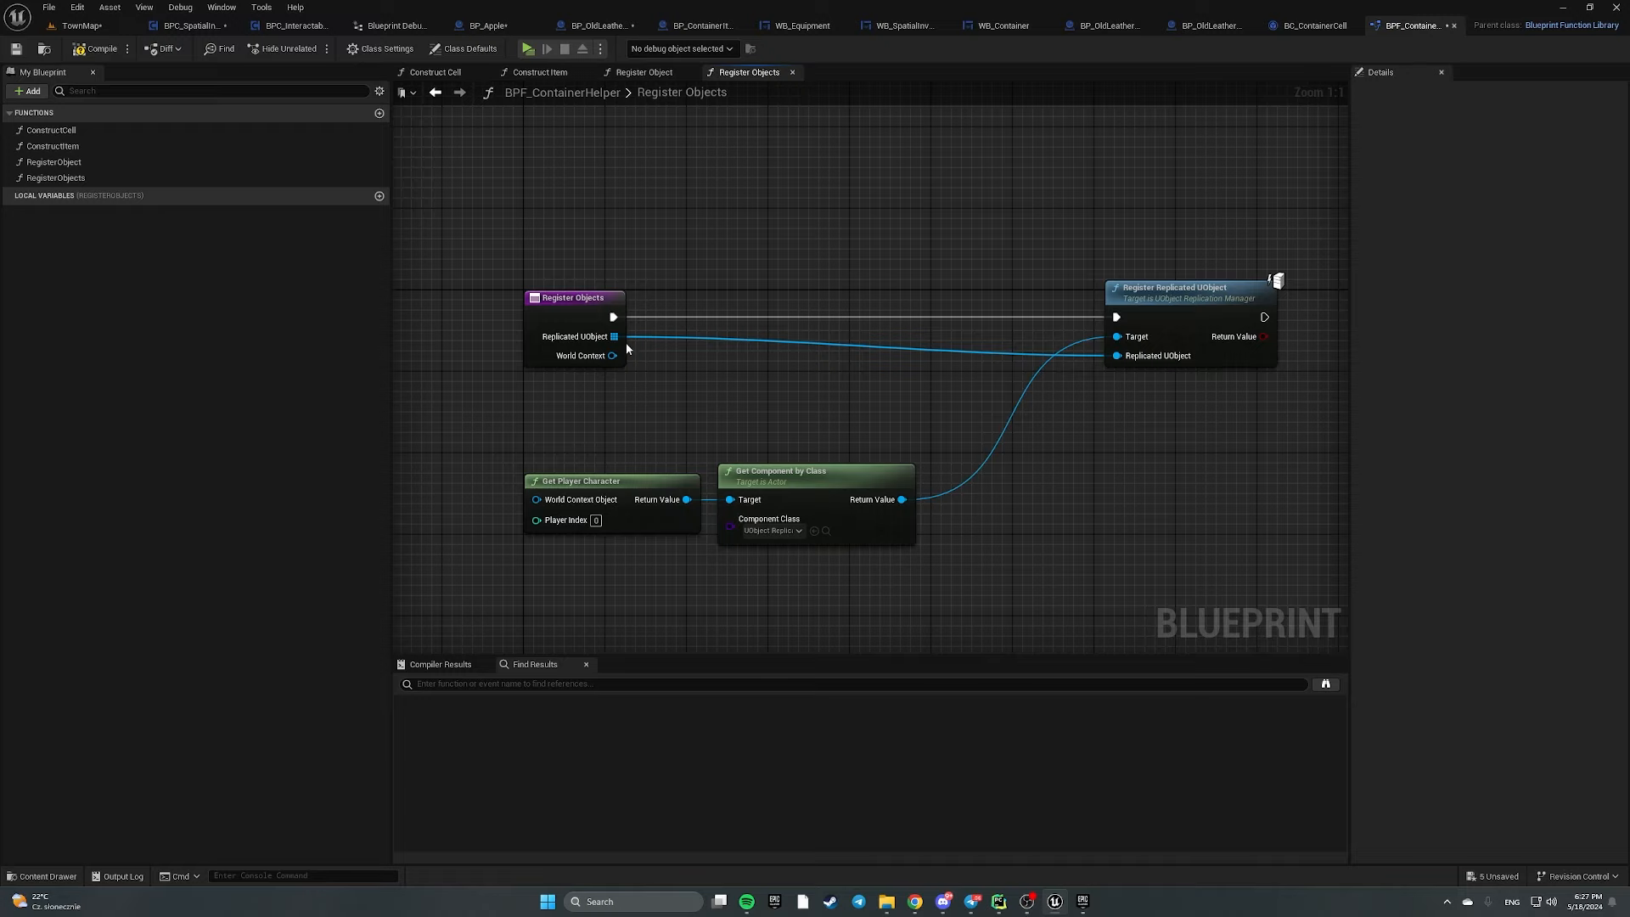
# Register each element of the Replicated UObject array through a For Each Loop feeding Register Replicated UObject, and compile the library
pyautogui.moveTo(614, 336); pyautogui.dragTo(720, 359)
pyautogui.write('for')
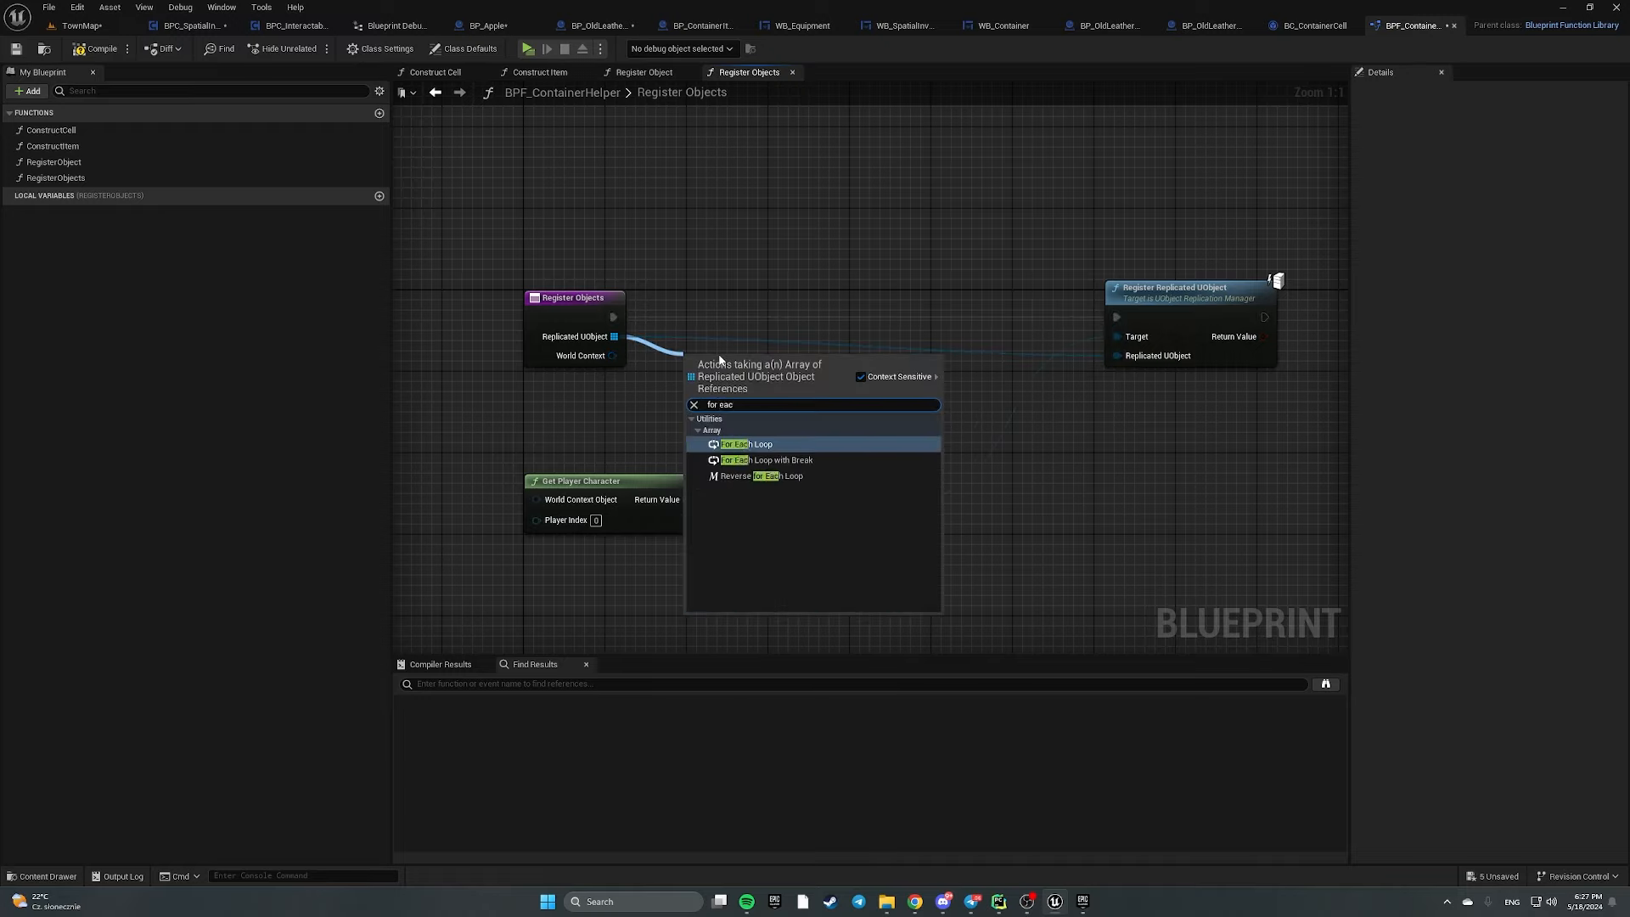
pyautogui.write(' eac')
pyautogui.press('Return')
pyautogui.moveTo(689, 397); pyautogui.dragTo(614, 336)
pyautogui.moveTo(761, 417); pyautogui.dragTo(1119, 355)
pyautogui.moveTo(903, 317); pyautogui.dragTo(1115, 316)
pyautogui.click(74, 44)
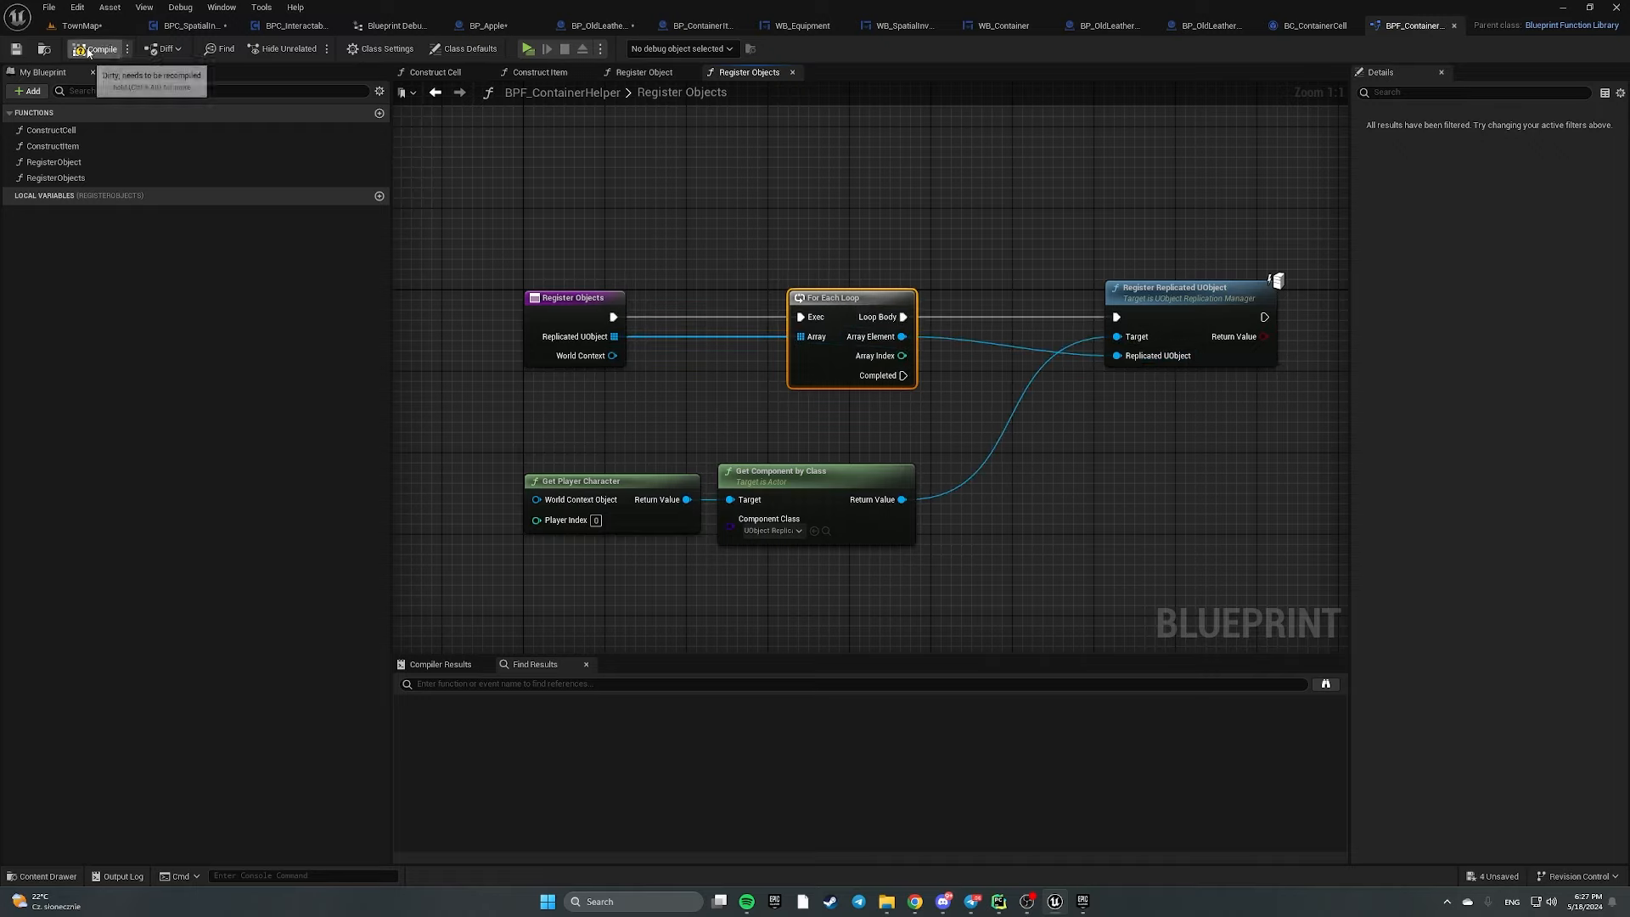
# Add a Register Objects call to RemoveEquippedItem in BPC_SpatialInventoryV2 and feed it the Make Array of the four constructed cells
pyautogui.click(193, 28)
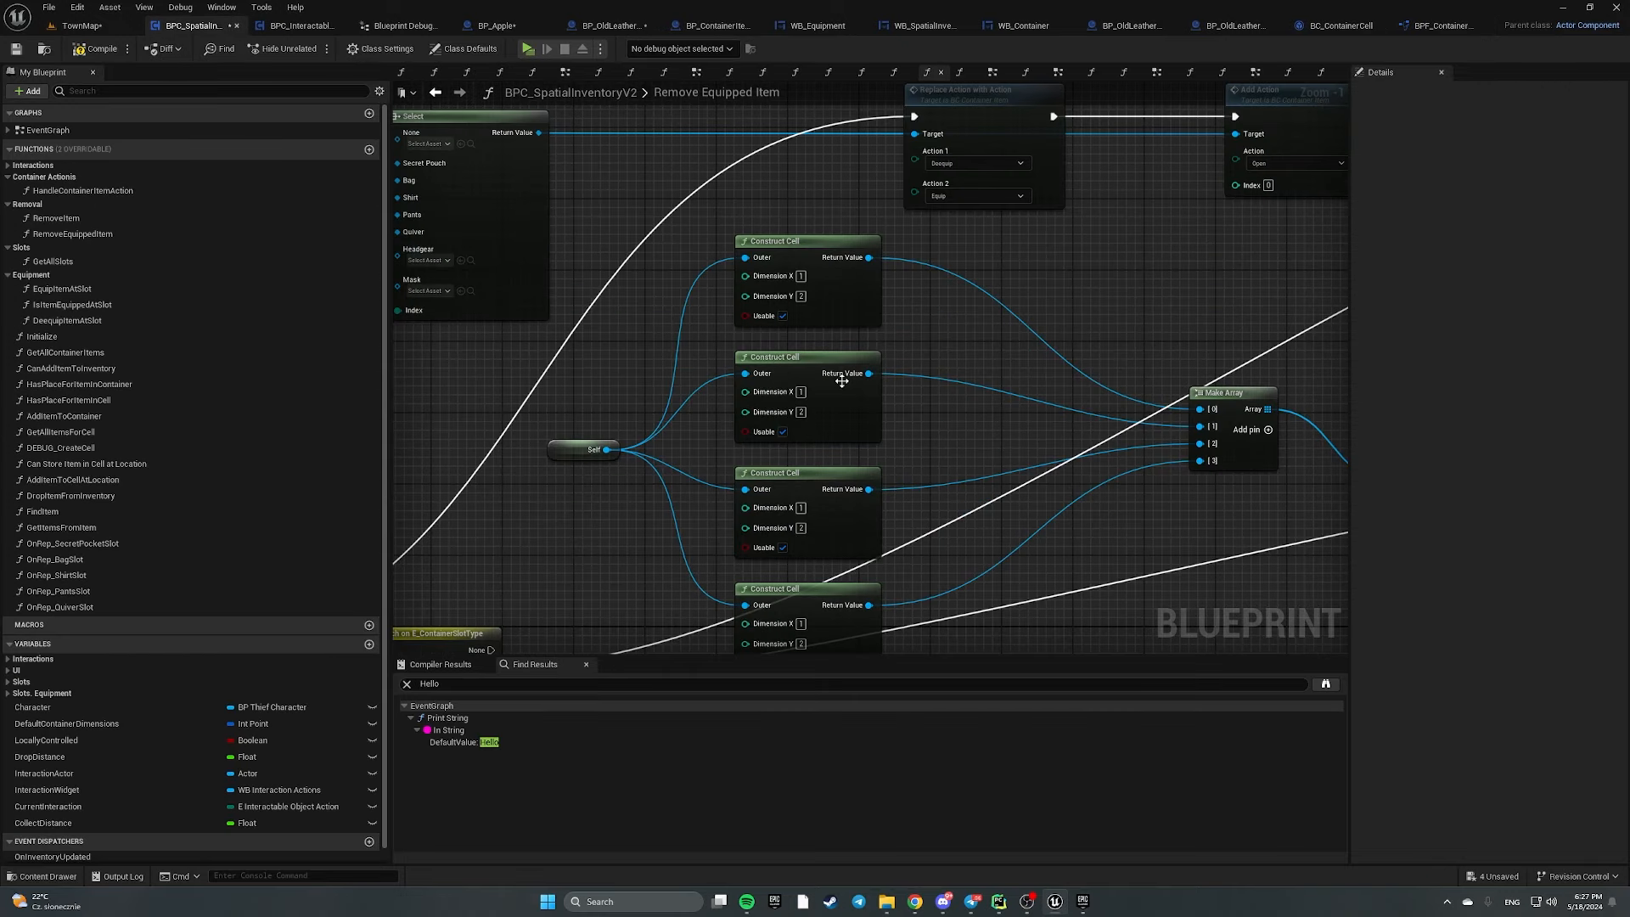
pyautogui.rightClick(800, 343)
pyautogui.write('register o')
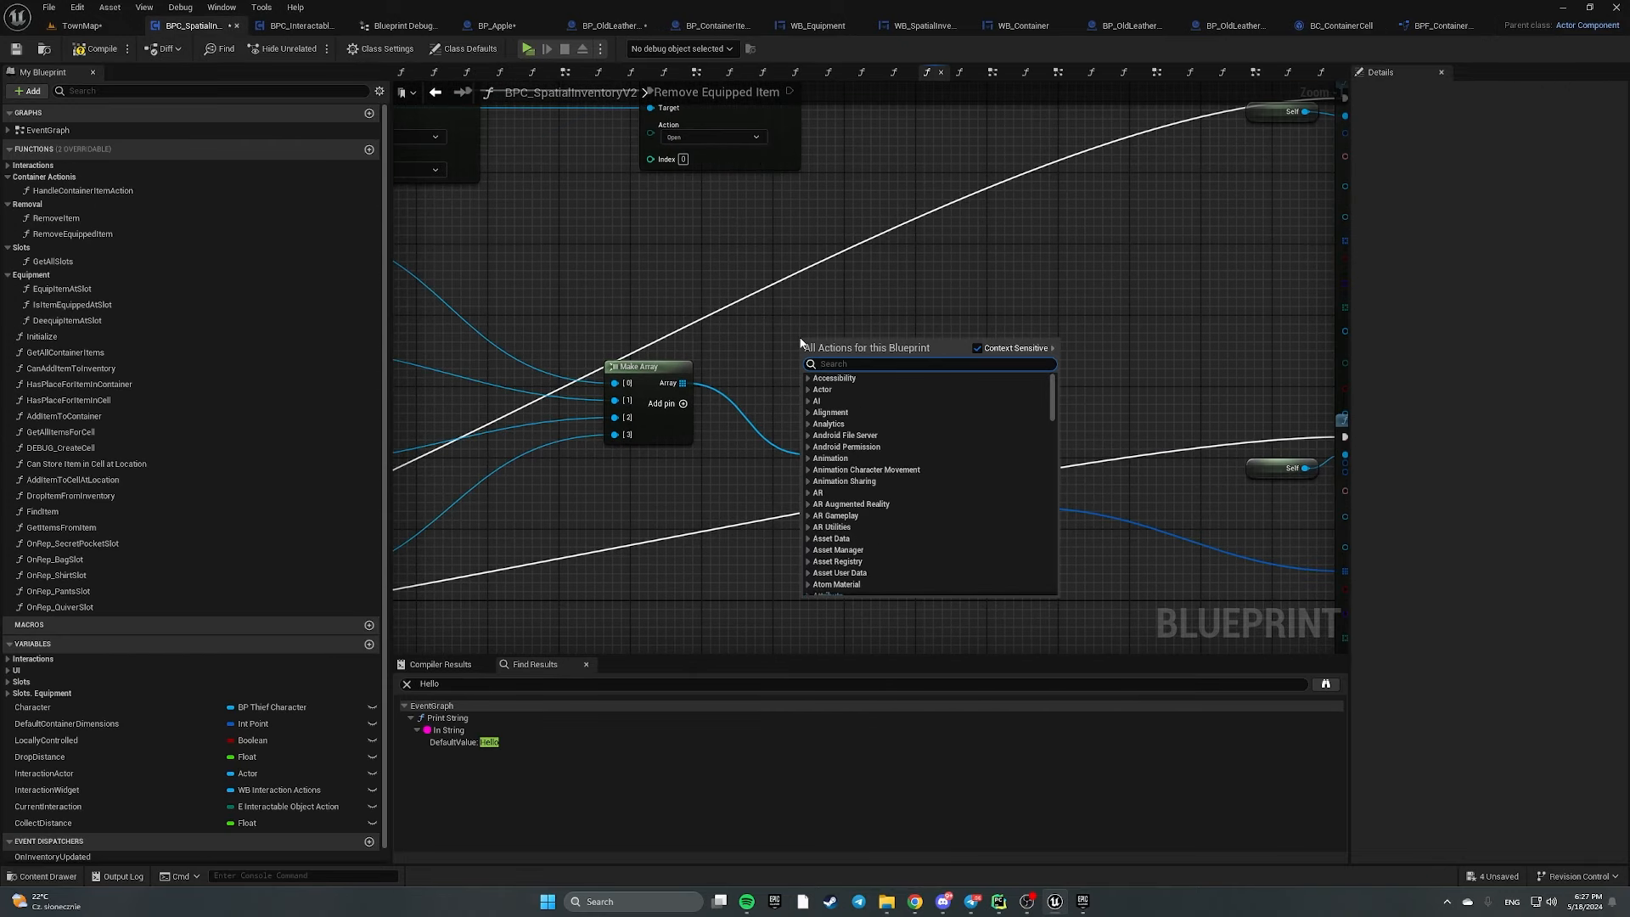
pyautogui.write('bj')
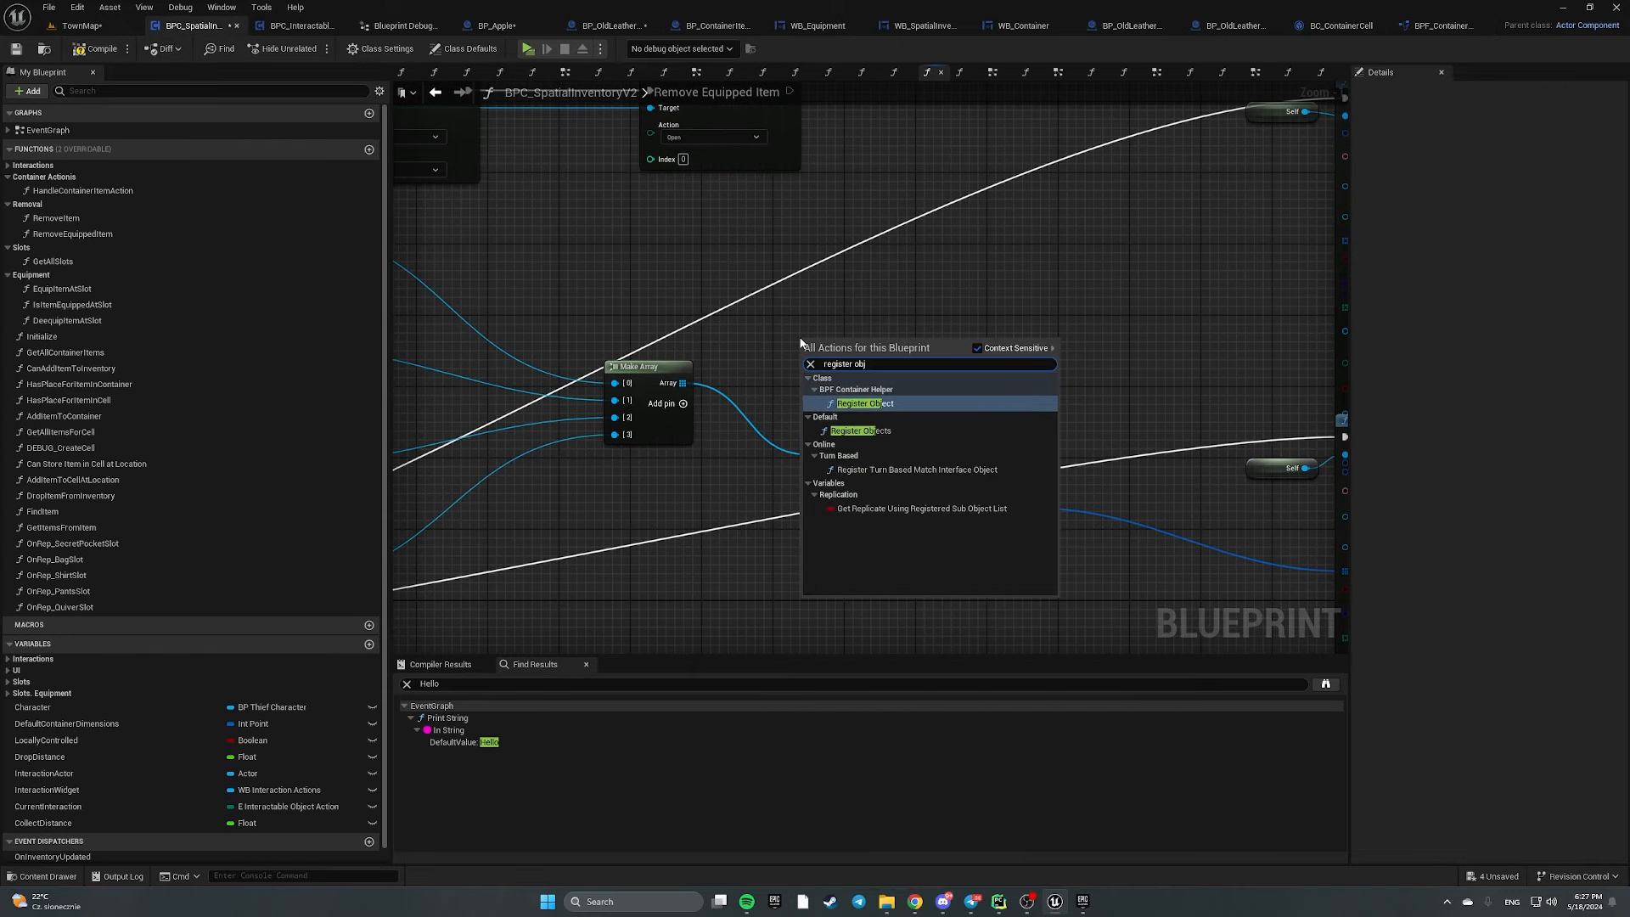
pyautogui.click(860, 431)
pyautogui.moveTo(682, 383); pyautogui.dragTo(775, 374)
pyautogui.scroll(-4, 798, 467)
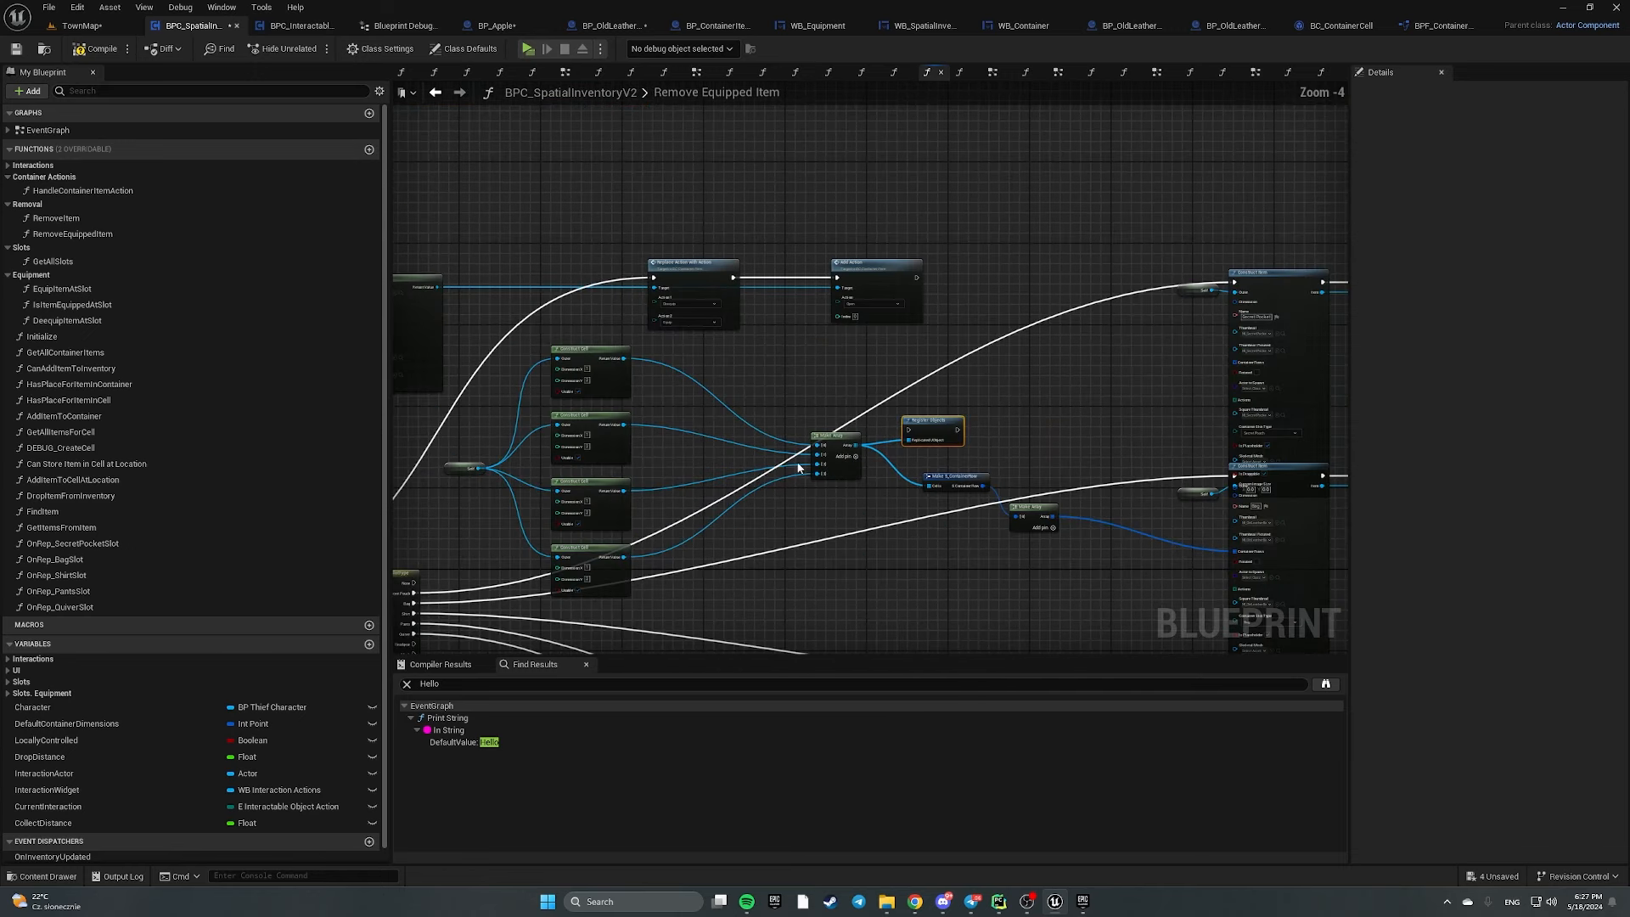
# Wire Register Objects into the Secret Pocket execution path, between the slot switch's output and the Secret Pocket Construct Item node
pyautogui.moveTo(932, 423); pyautogui.dragTo(1077, 340, button='right')
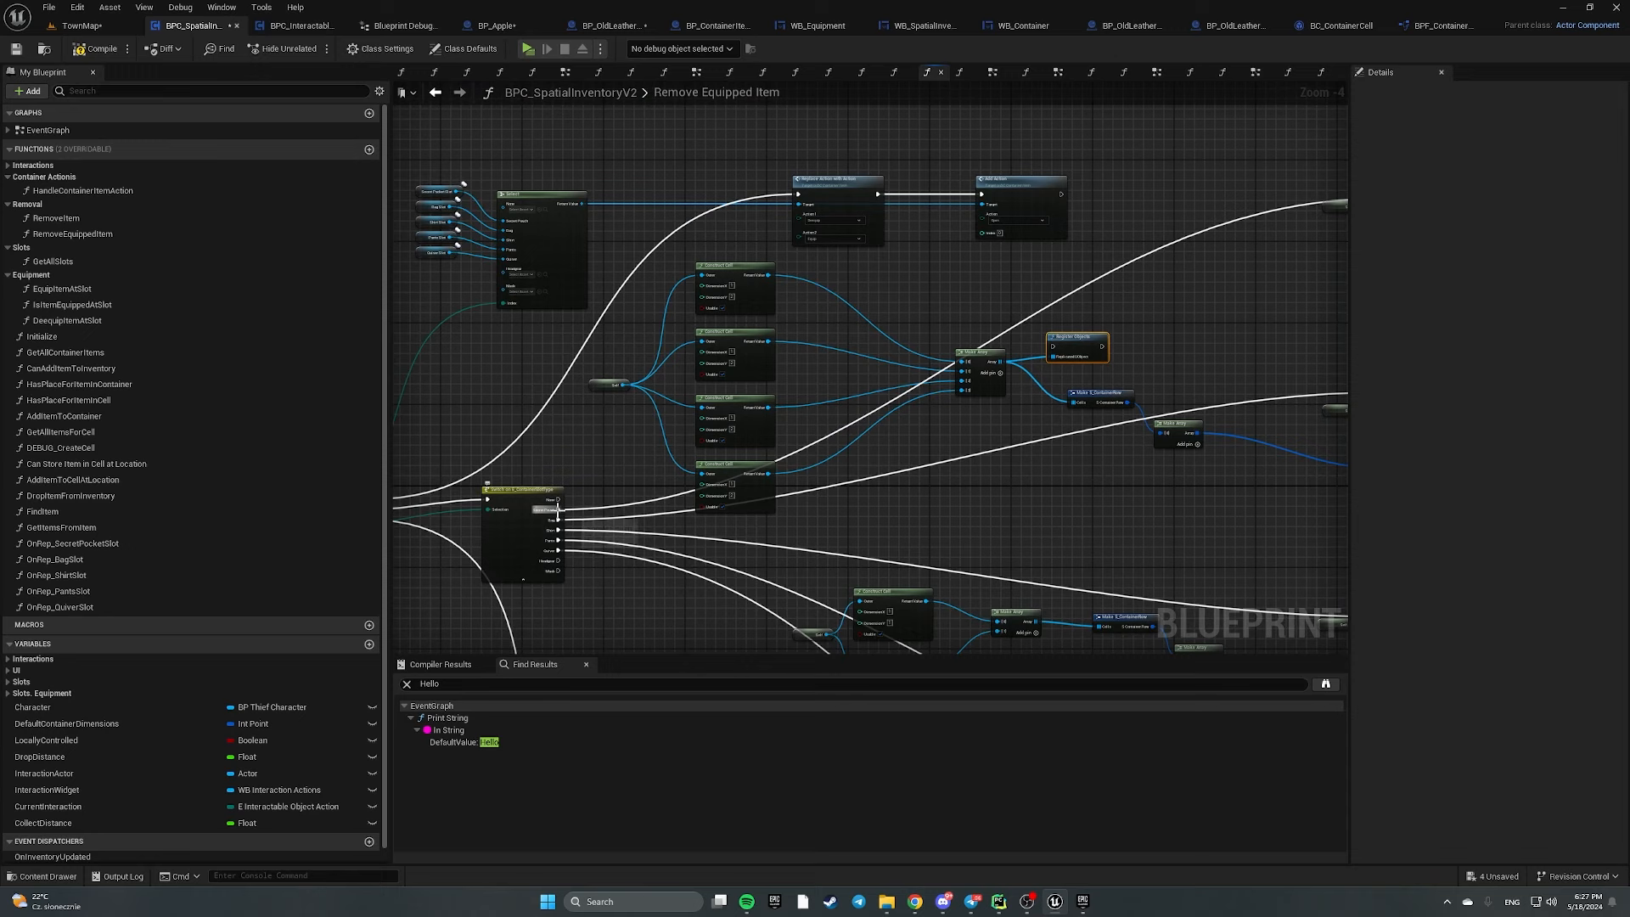
pyautogui.moveTo(558, 509); pyautogui.dragTo(1053, 346)
pyautogui.moveTo(1100, 345); pyautogui.dragTo(728, 427, button='right')
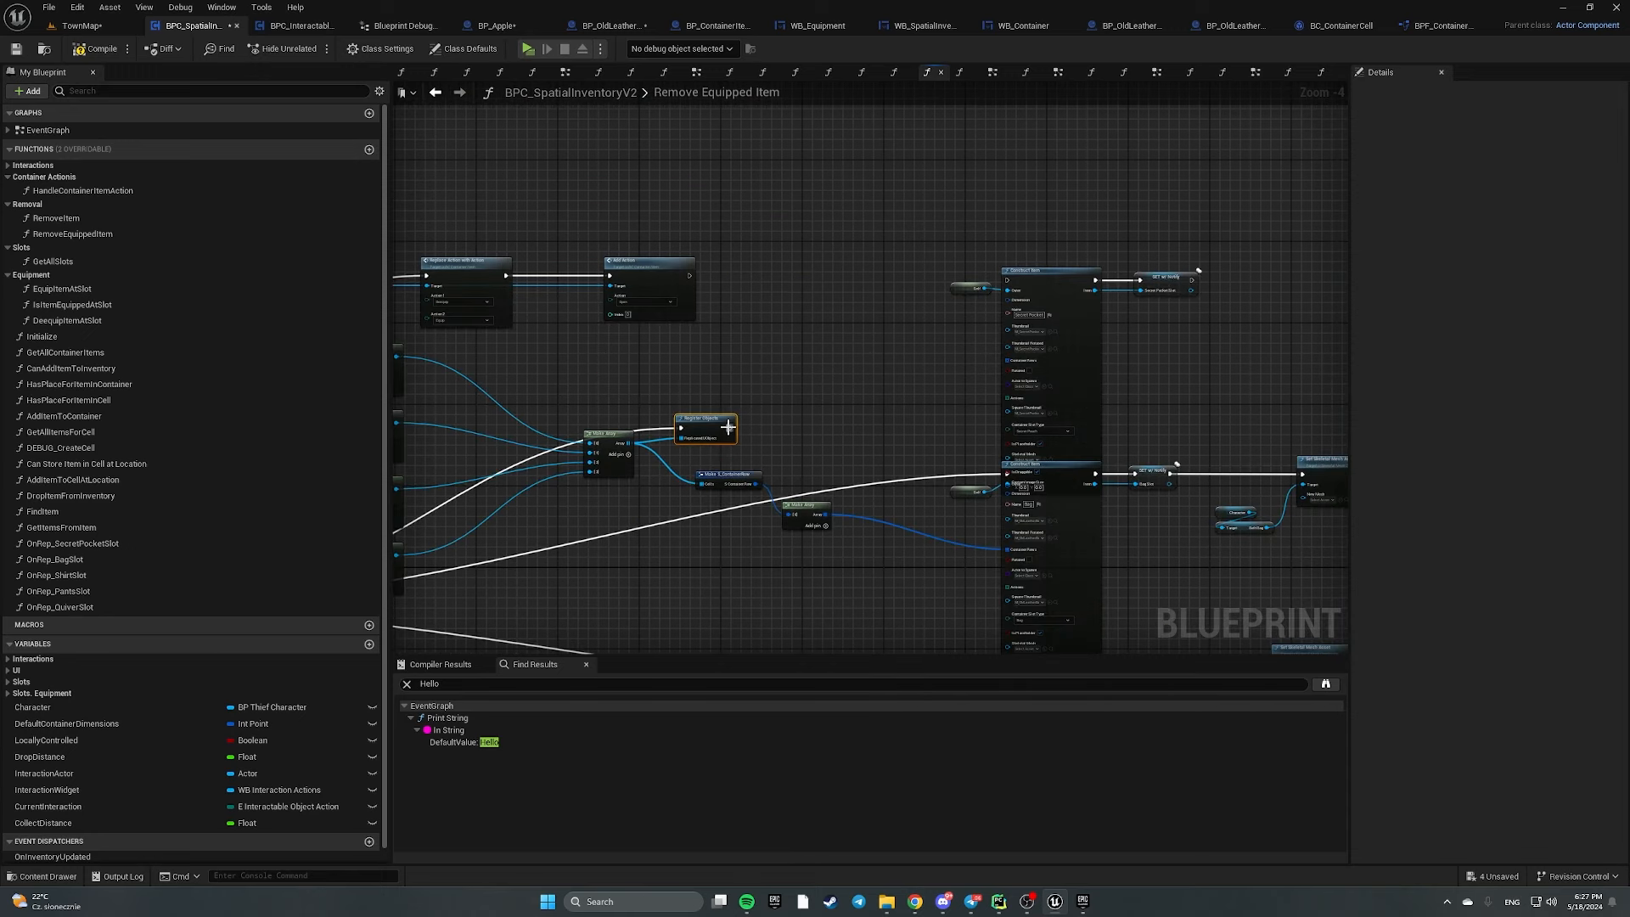
pyautogui.moveTo(730, 429); pyautogui.dragTo(1007, 281)
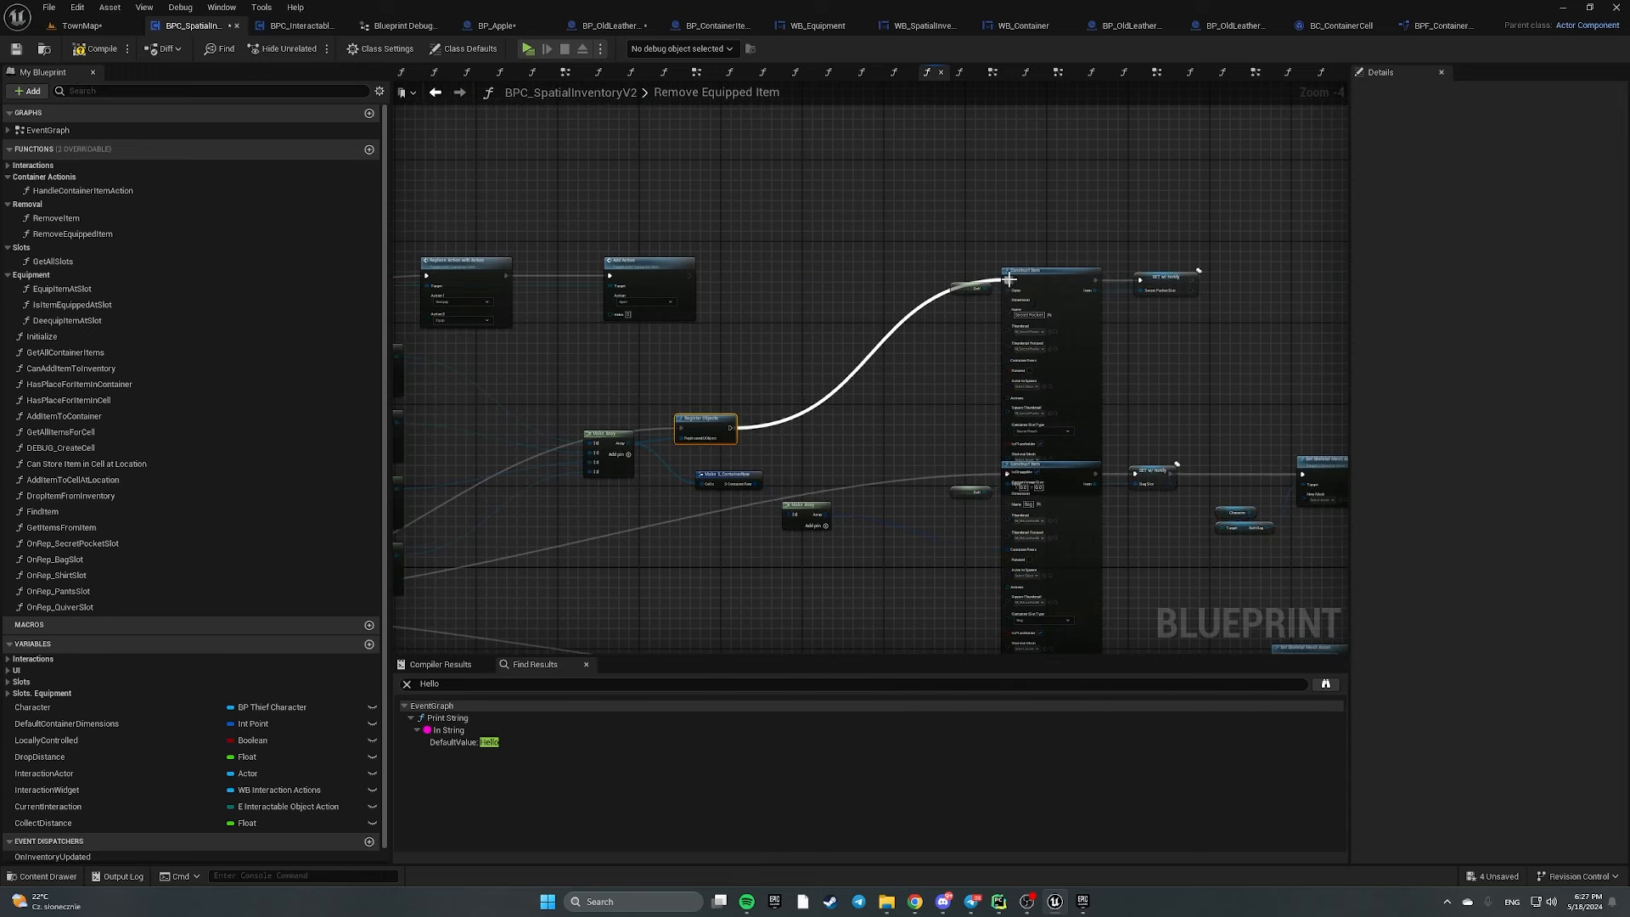
# Insert a Register Object call between the Secret Pocket Construct Item and its SET node, feeding it the constructed item
pyautogui.scroll(1, 1007, 281)
pyautogui.moveTo(1093, 325); pyautogui.dragTo(652, 382, button='right')
pyautogui.scroll(1, 593, 352)
pyautogui.moveTo(828, 341); pyautogui.dragTo(1088, 342)
pyautogui.click(761, 390)
pyautogui.rightClick(759, 395)
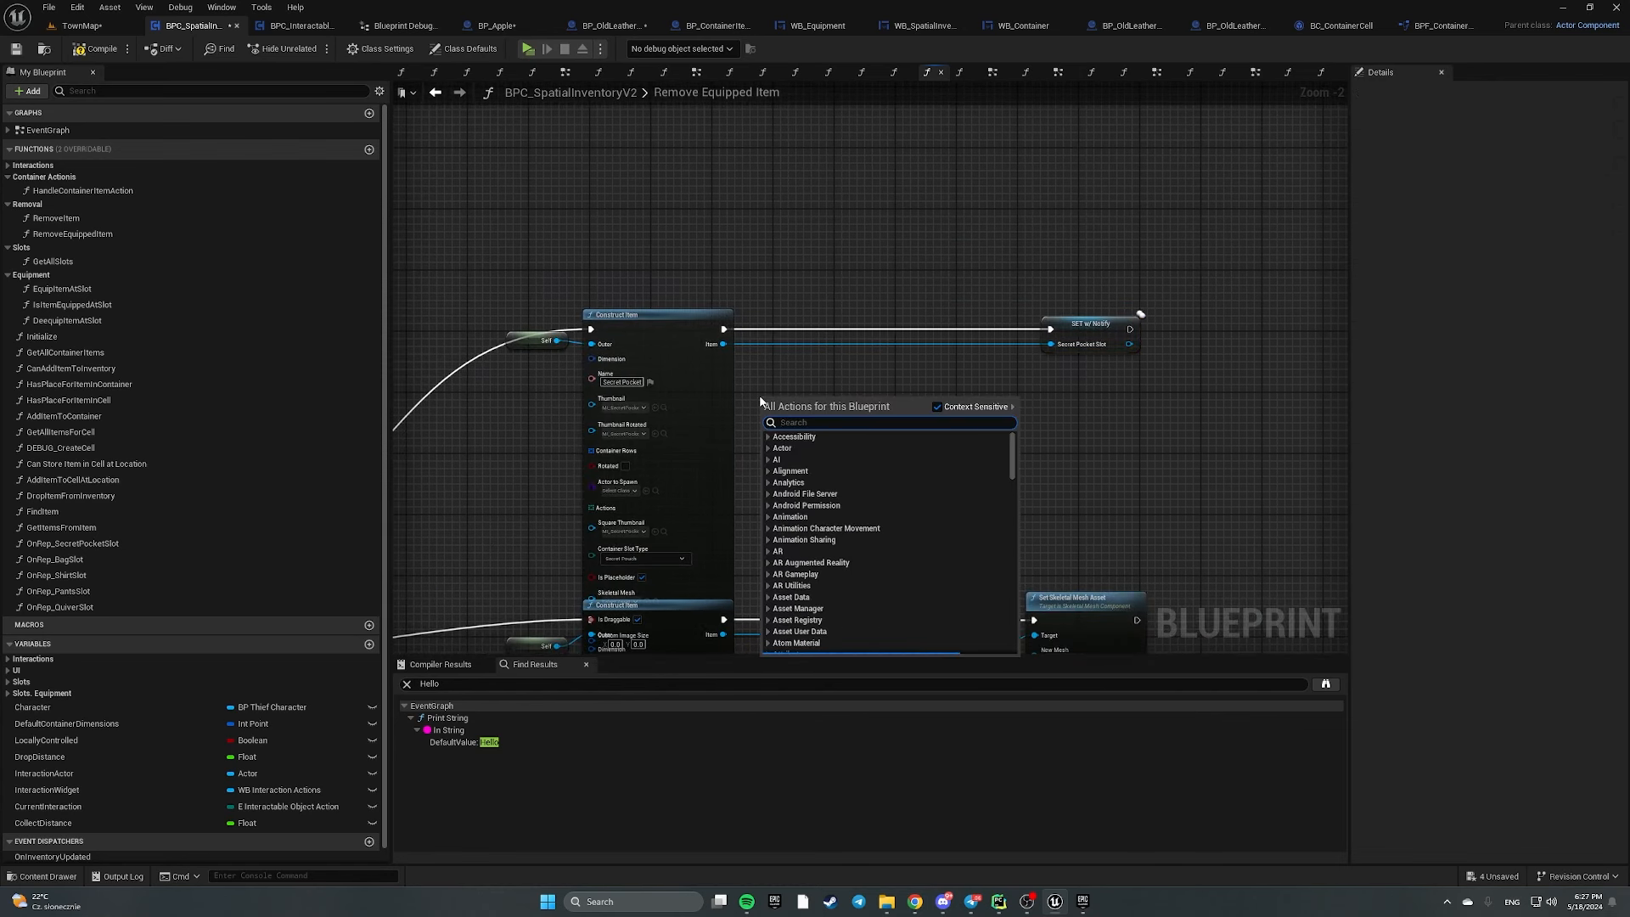
pyautogui.write('register objec')
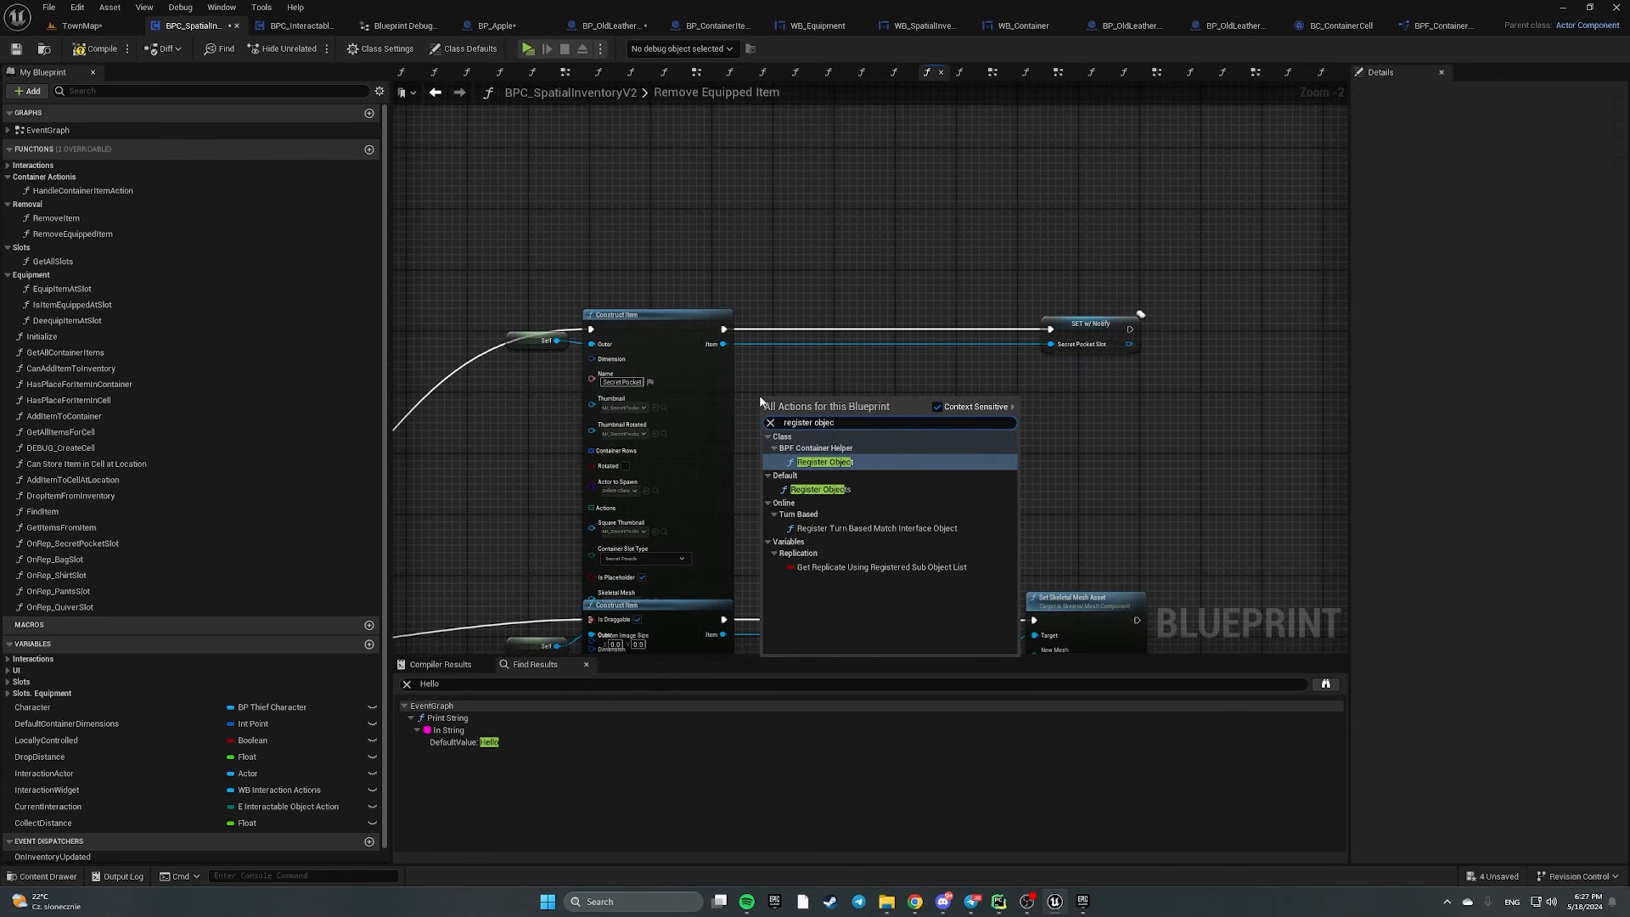
pyautogui.press('Return')
pyautogui.moveTo(721, 327); pyautogui.dragTo(853, 320)
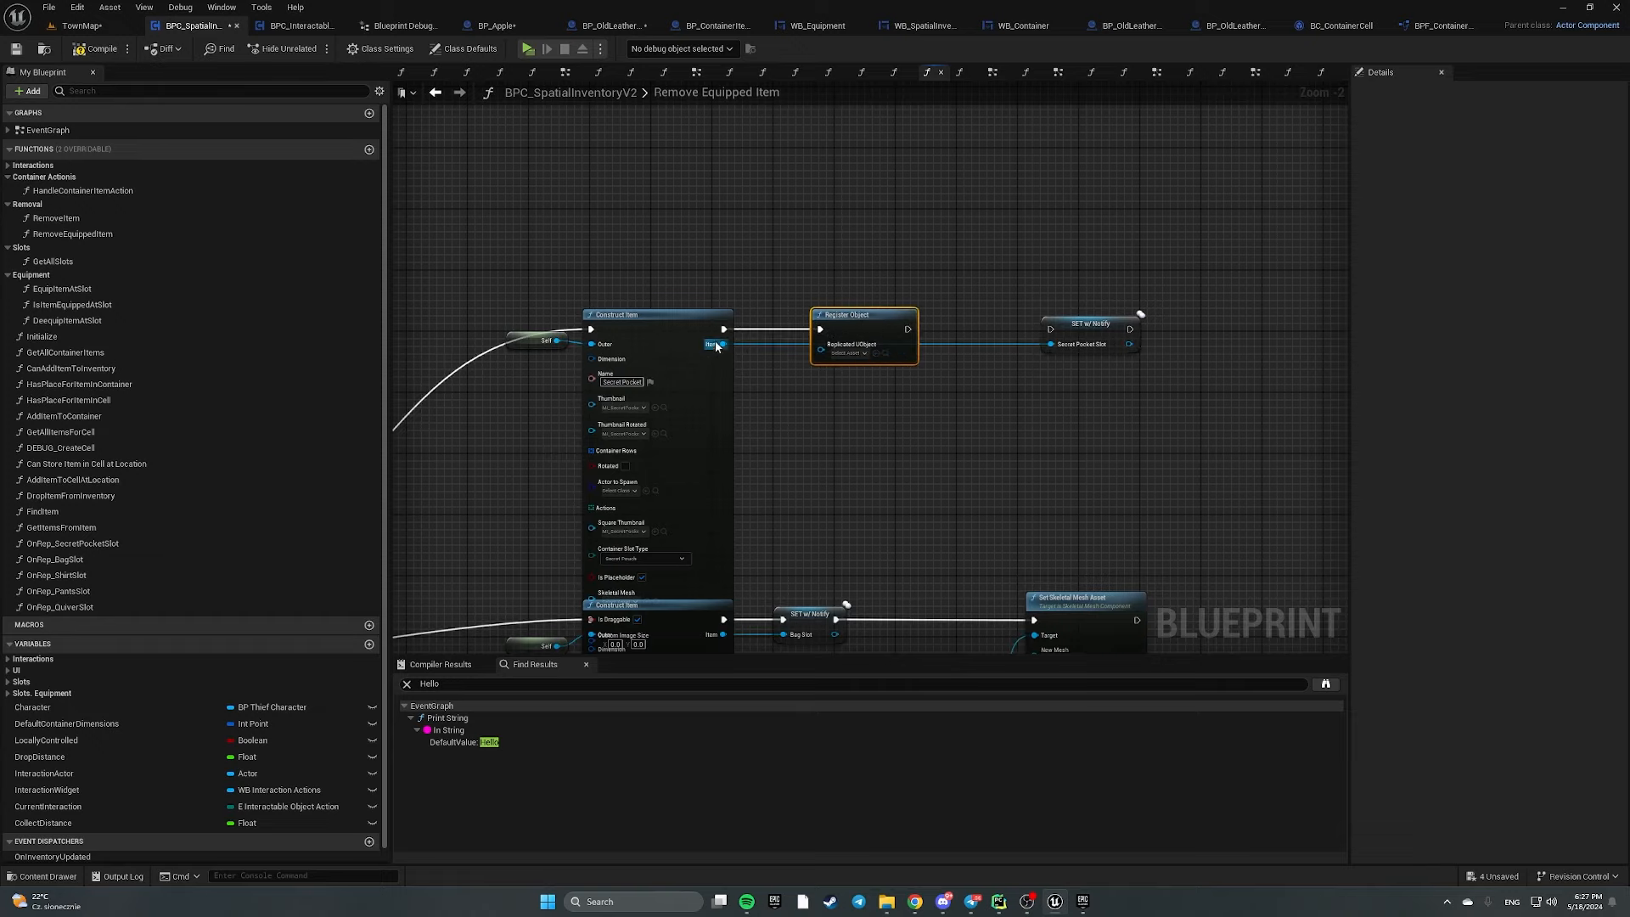
pyautogui.moveTo(721, 344); pyautogui.dragTo(1055, 329)
pyautogui.moveTo(858, 245); pyautogui.dragTo(889, 341)
# Move the Secret Pocket row of nodes up, clear of the Bag Construct Item node
pyautogui.moveTo(880, 414); pyautogui.dragTo(839, 209, button='right')
pyautogui.moveTo(777, 372); pyautogui.dragTo(940, 571)
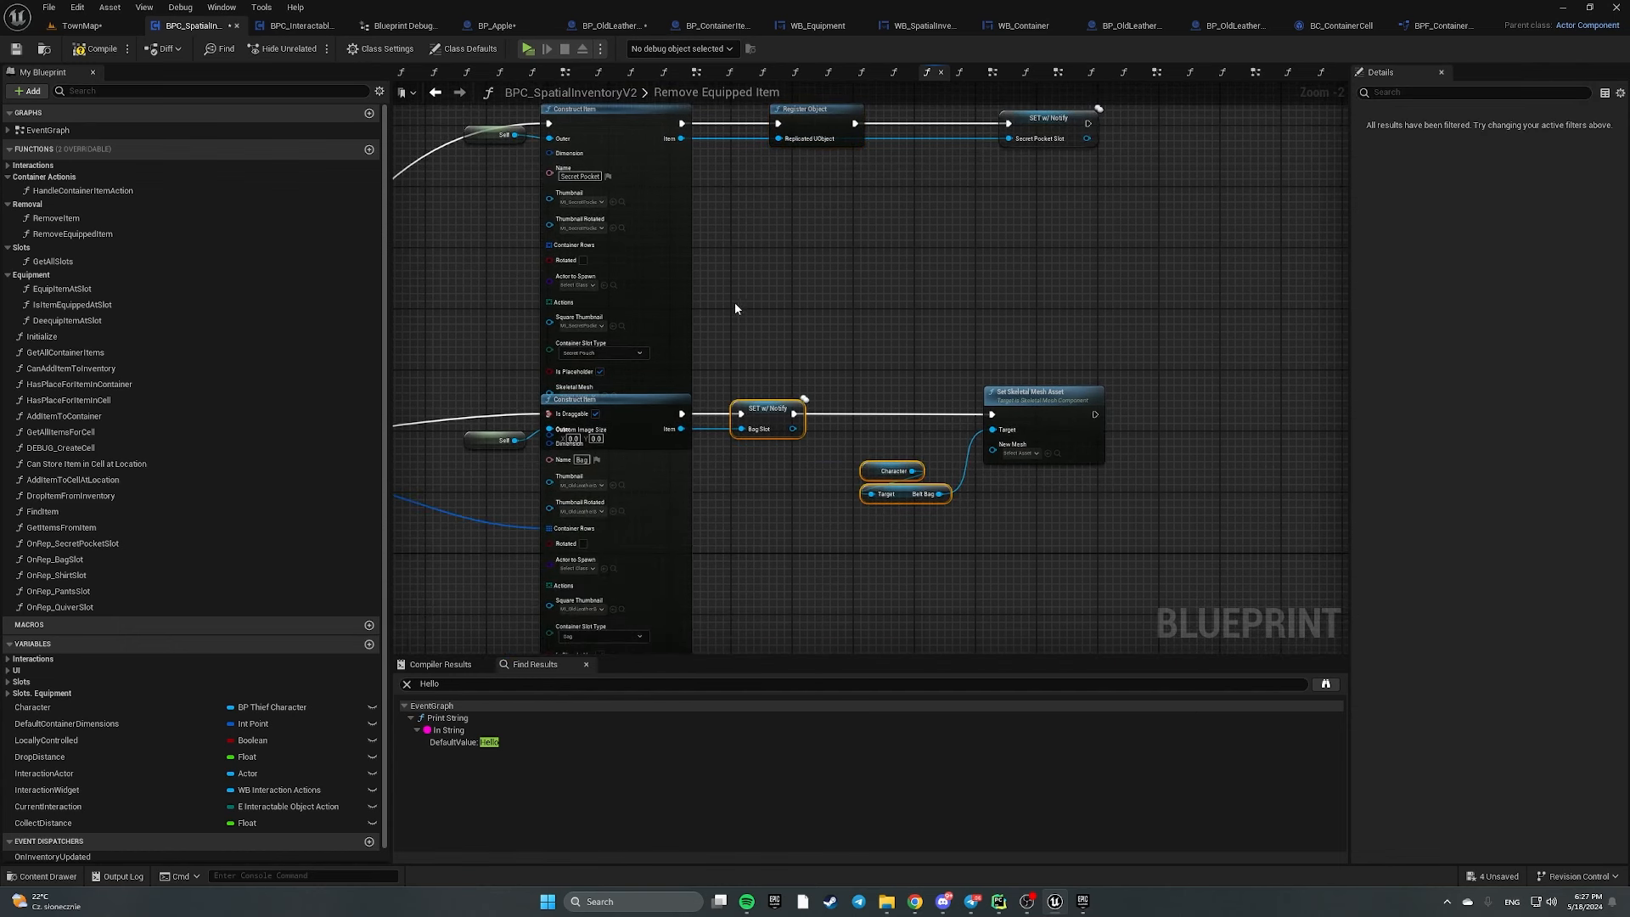
pyautogui.moveTo(722, 284); pyautogui.dragTo(741, 463, button='right')
pyautogui.moveTo(516, 210); pyautogui.dragTo(1155, 382)
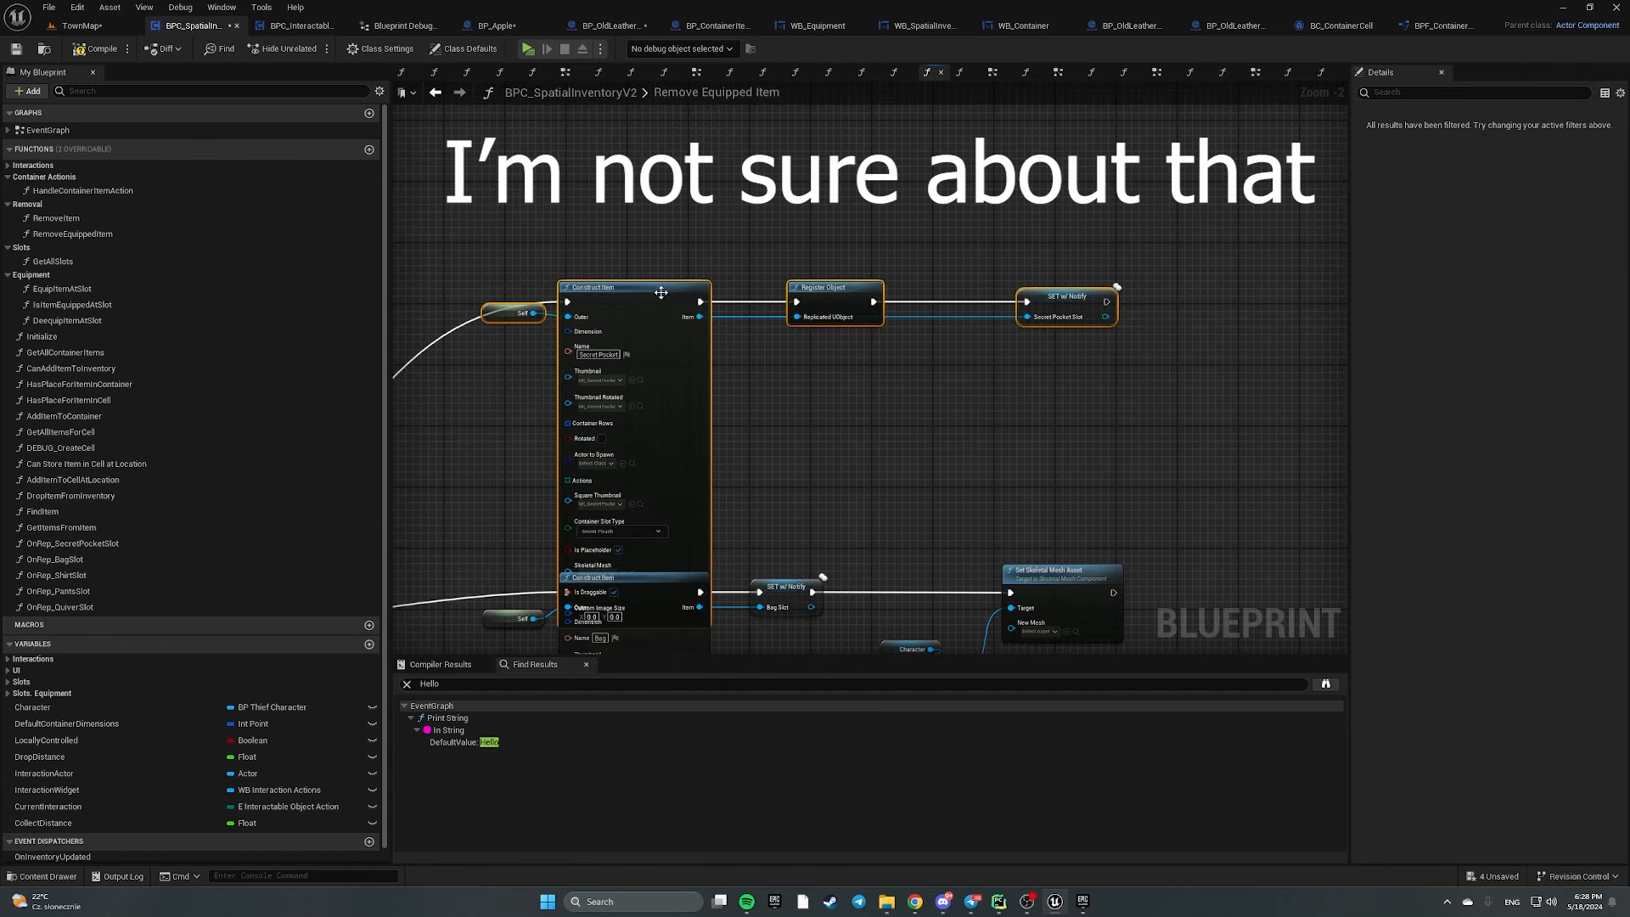
pyautogui.moveTo(661, 289); pyautogui.dragTo(654, 213)
# Insert a Register Object call between the Bag Construct Item and the Bag Slot setter, registering the constructed item
pyautogui.moveTo(895, 562); pyautogui.dragTo(827, 304, button='right')
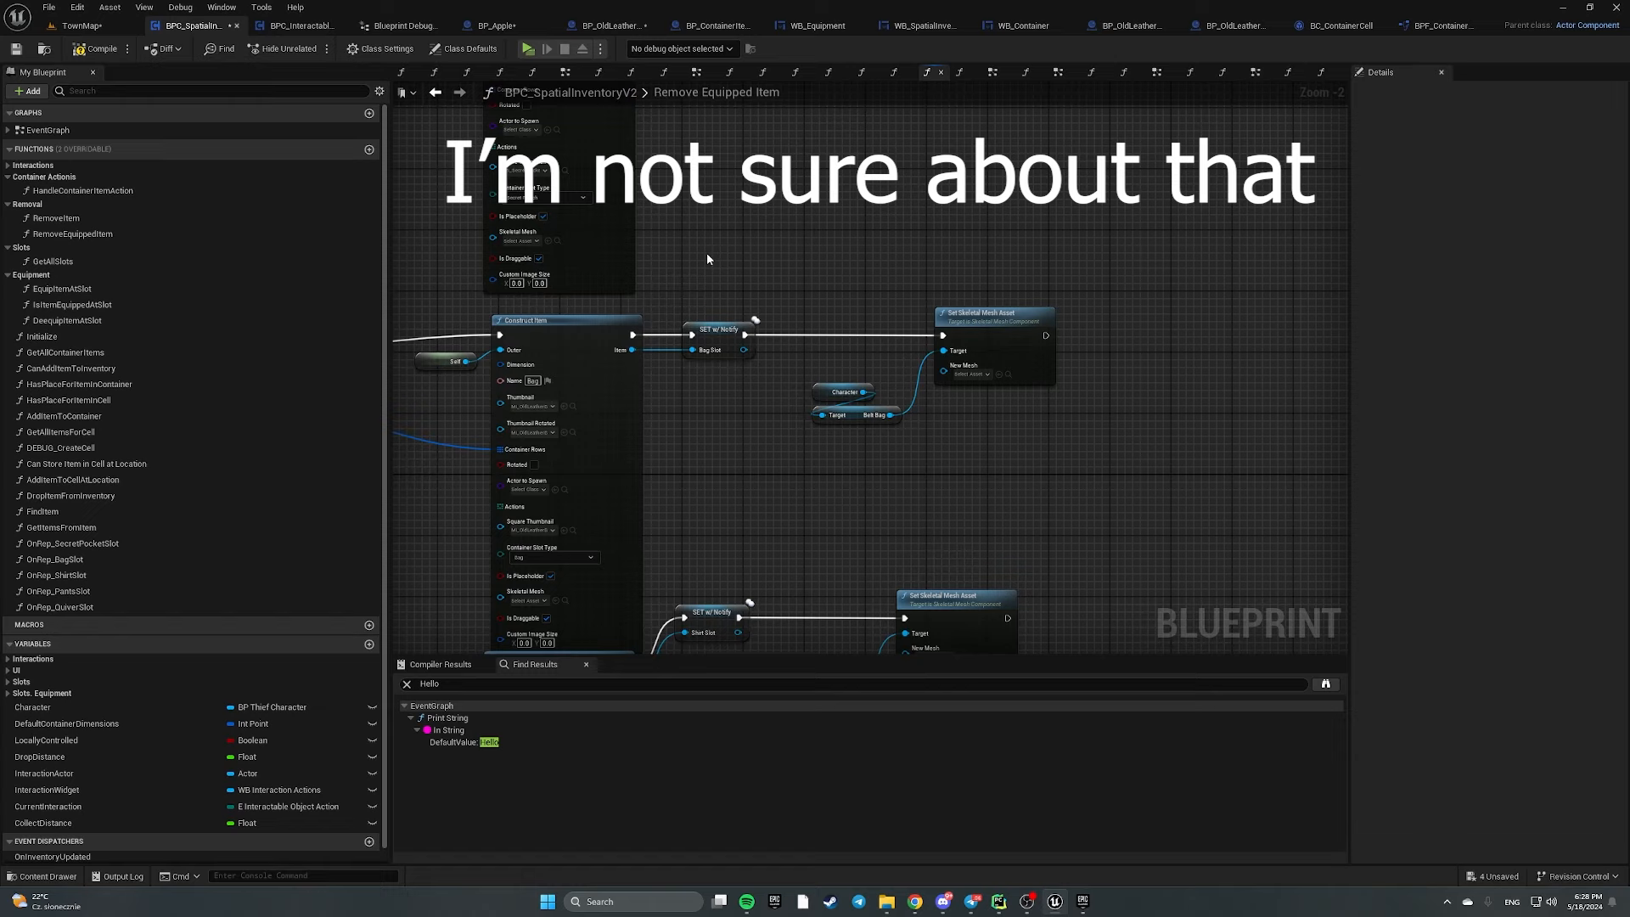
pyautogui.moveTo(707, 252); pyautogui.dragTo(1061, 425)
pyautogui.moveTo(972, 315); pyautogui.dragTo(1255, 316)
pyautogui.click(682, 396)
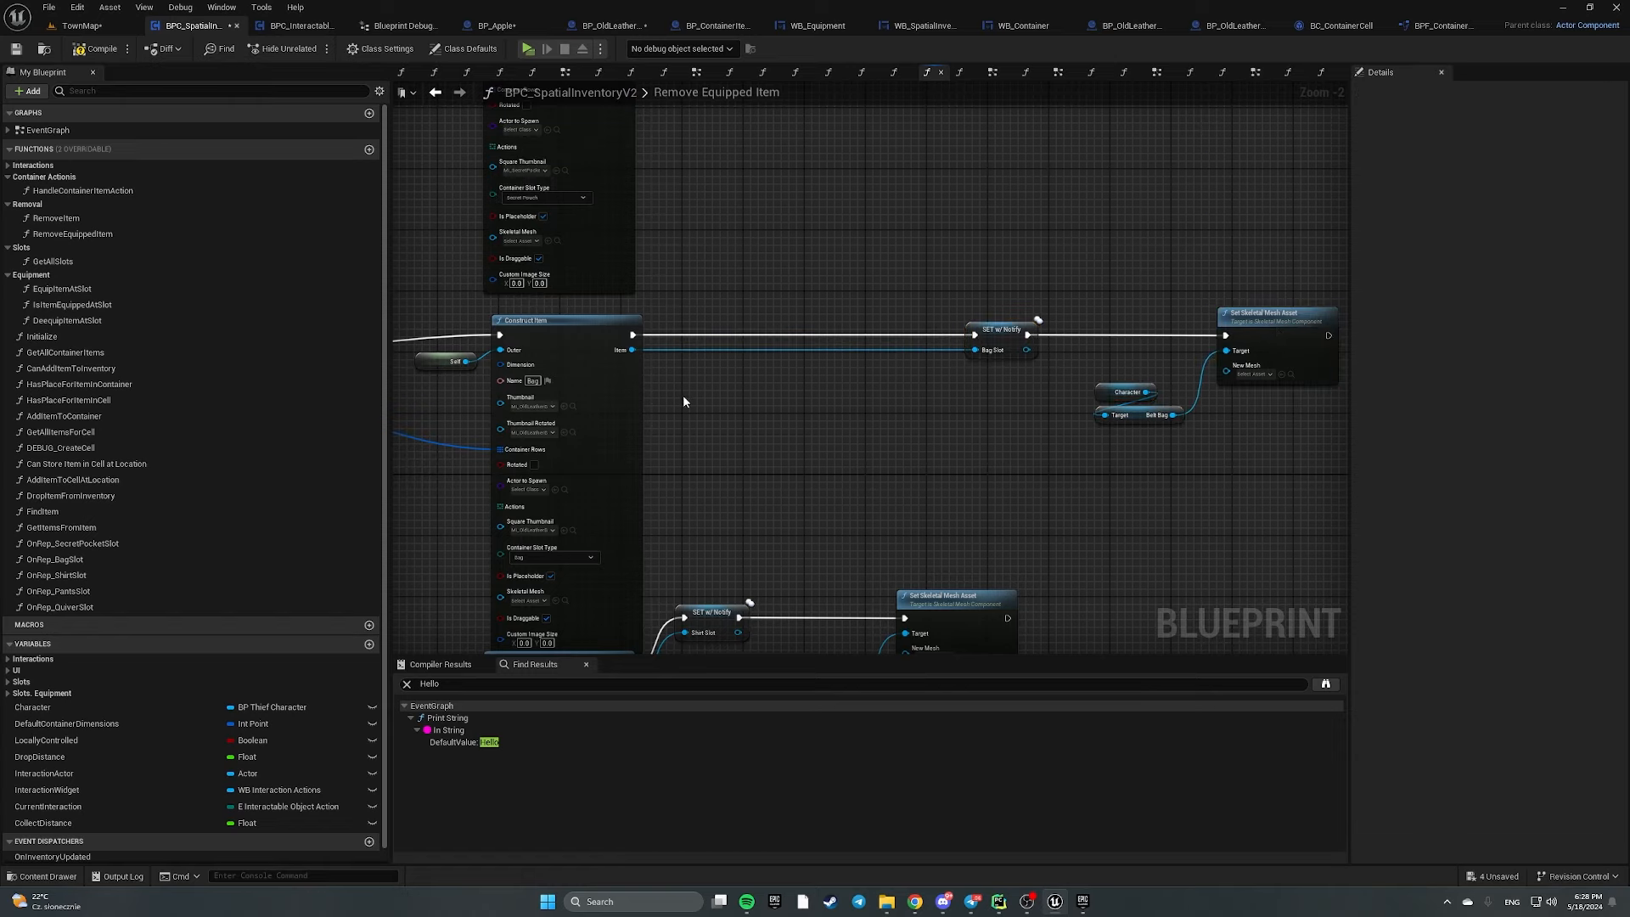
pyautogui.hotkey('ctrl', 'v')
pyautogui.moveTo(692, 399); pyautogui.dragTo(732, 328)
pyautogui.press('q')
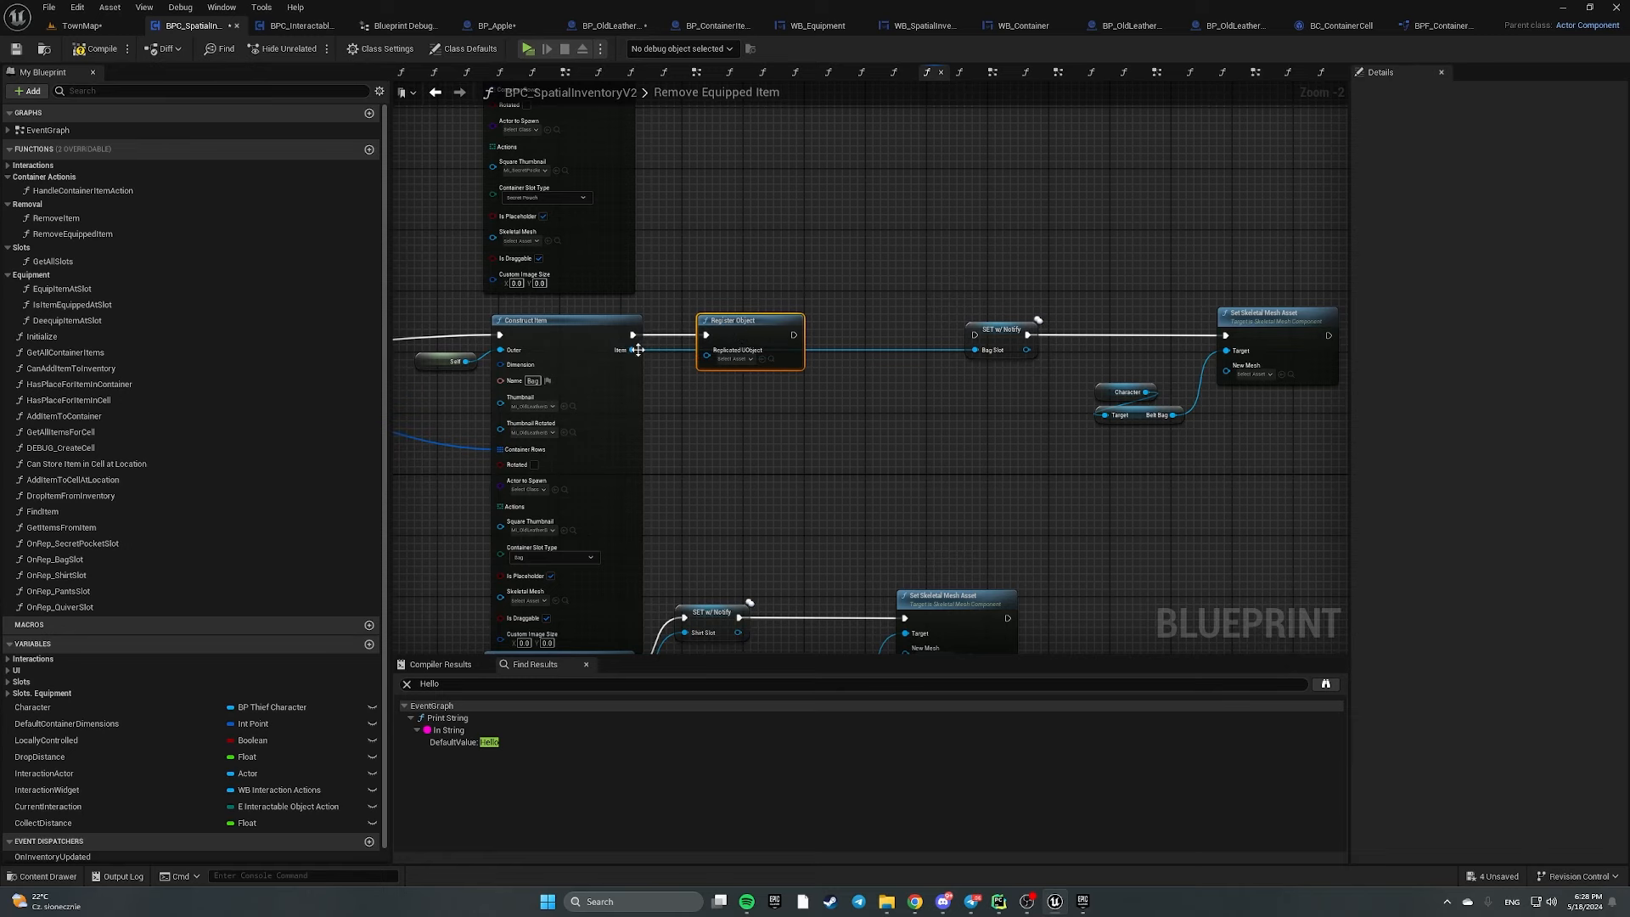
pyautogui.moveTo(633, 350); pyautogui.dragTo(975, 334)
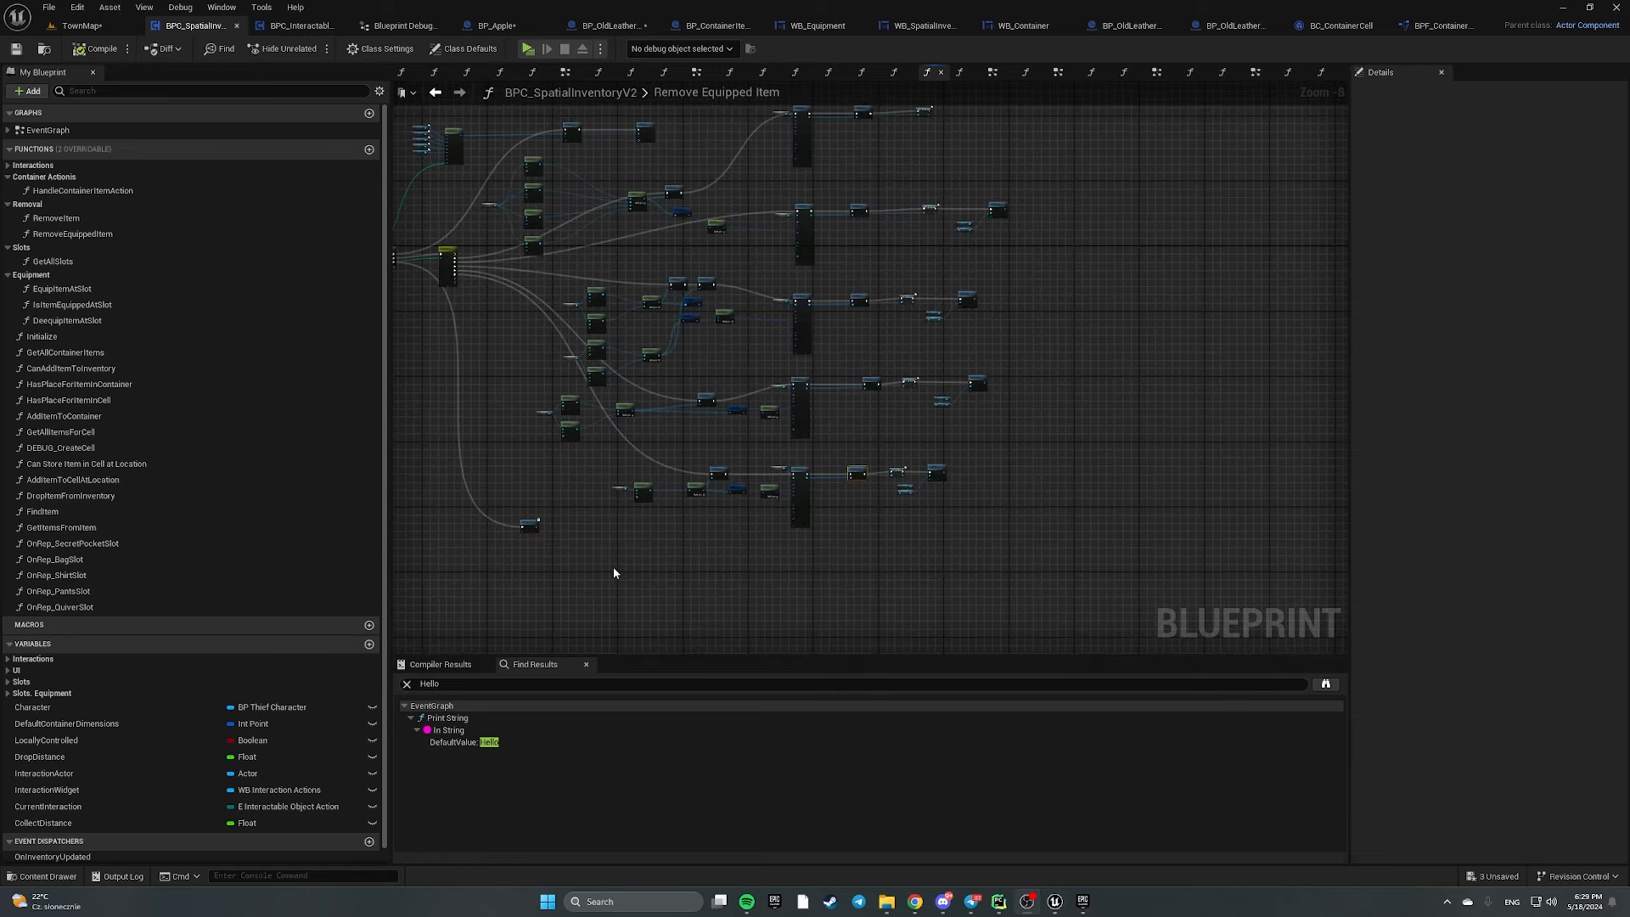
# Review the Register Objects and Register Object calls across all slot branches of the Remove Equipped Item graph
pyautogui.moveTo(613, 567); pyautogui.dragTo(895, 539, button='right')
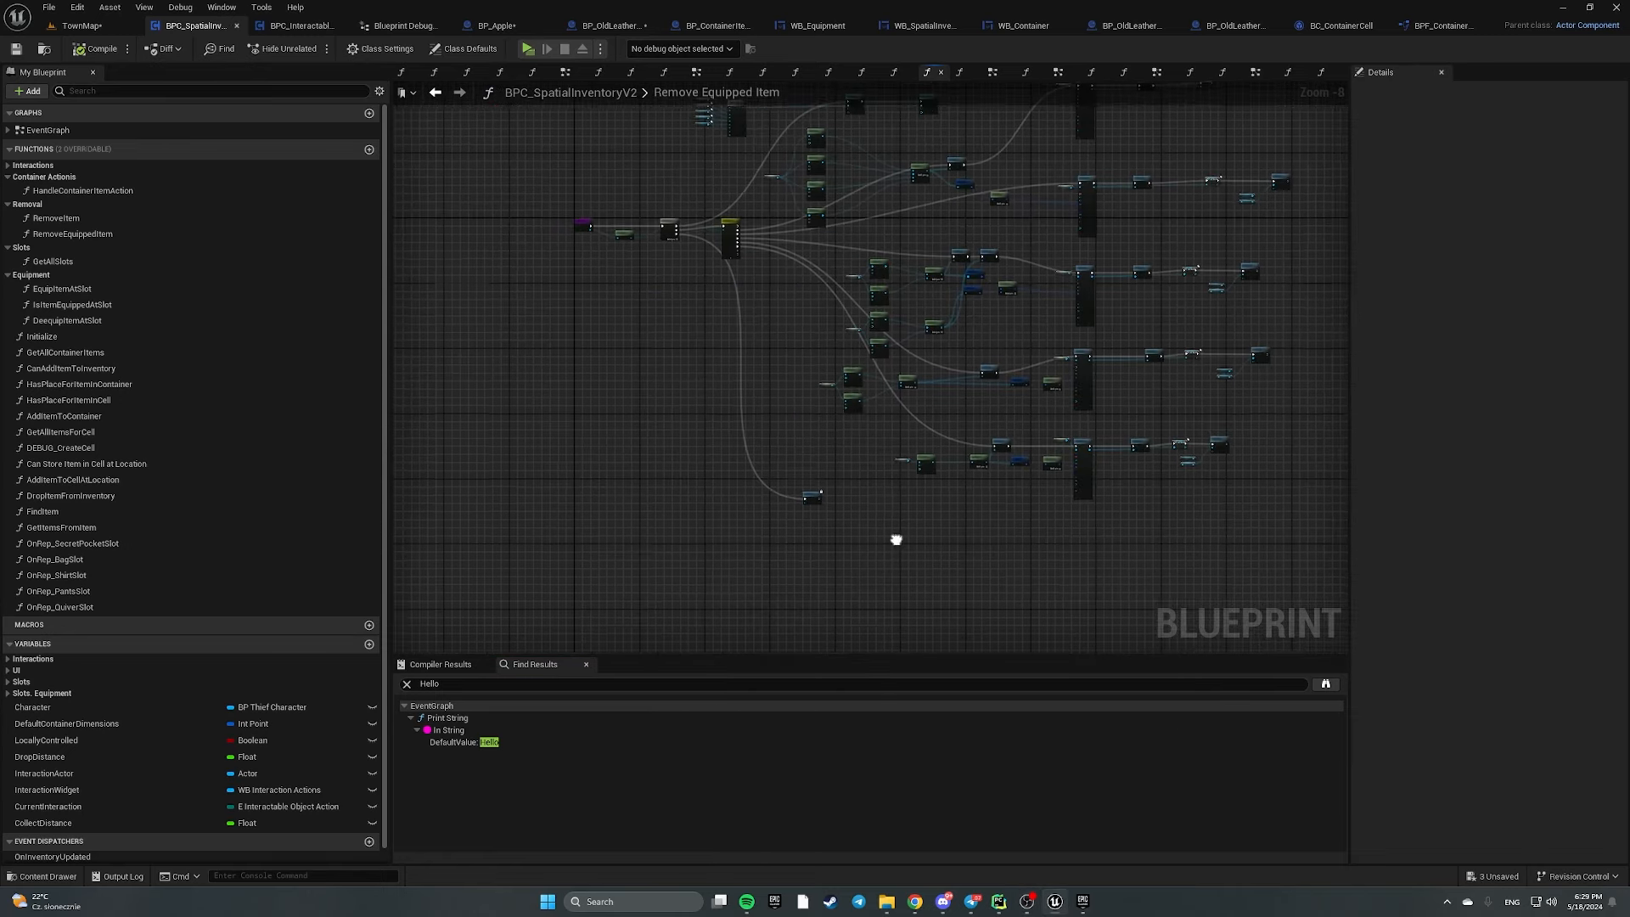
pyautogui.scroll(6, 894, 540)
pyautogui.moveTo(870, 355); pyautogui.dragTo(482, 615, button='right')
pyautogui.scroll(-2, 1041, 321)
pyautogui.moveTo(1022, 255); pyautogui.dragTo(883, 477, button='right')
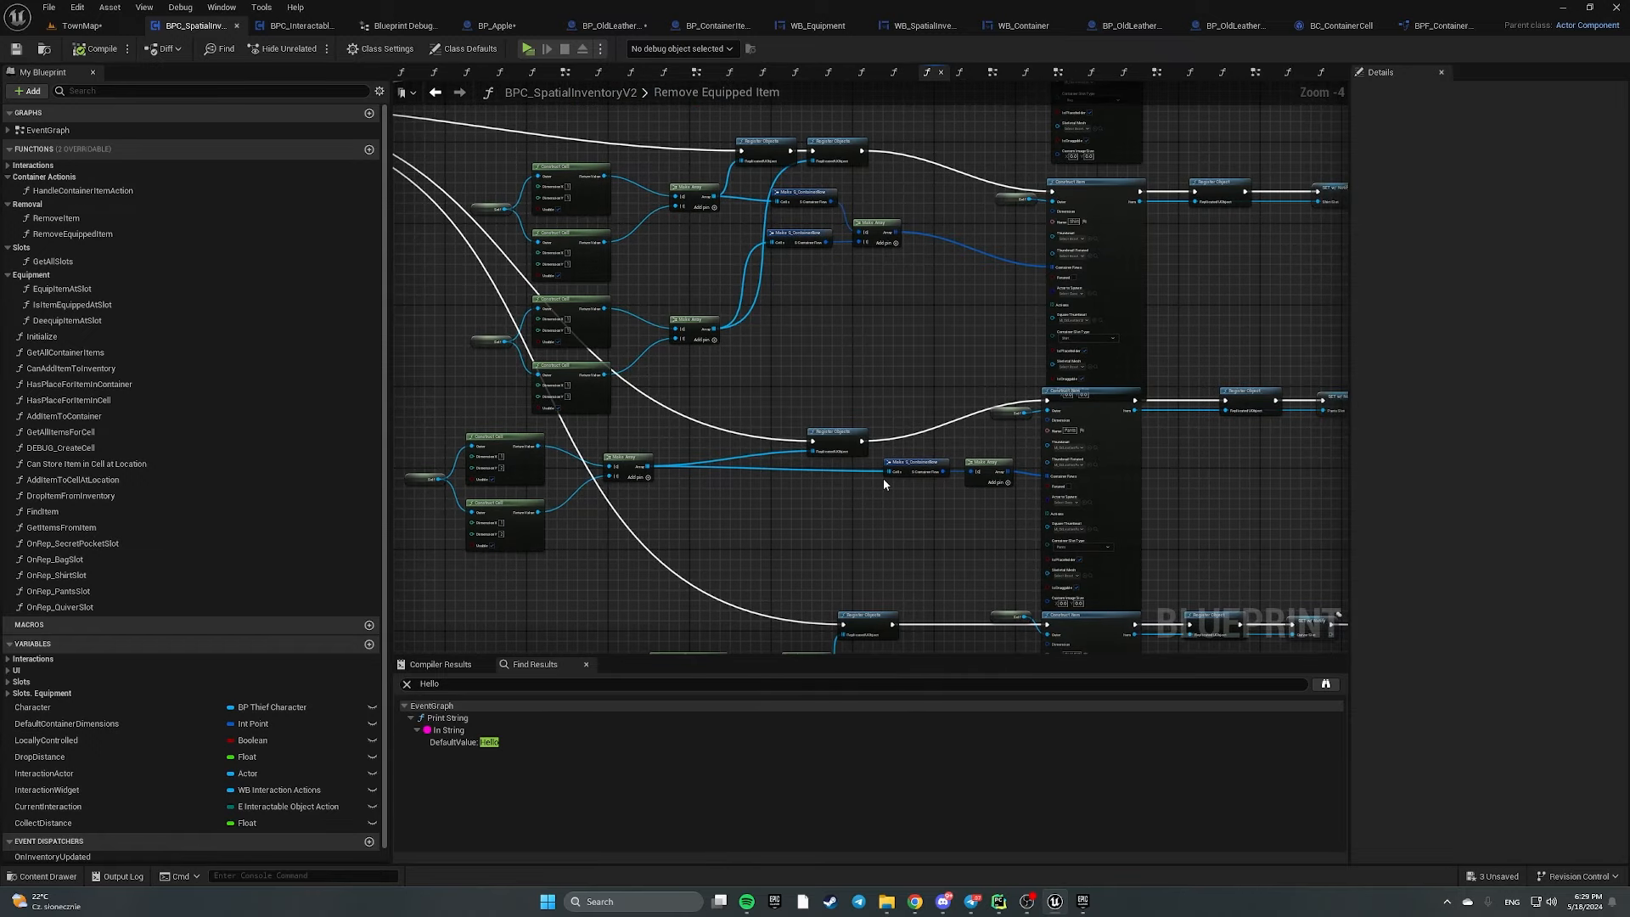
pyautogui.moveTo(978, 233); pyautogui.dragTo(786, 542, button='right')
pyautogui.scroll(-3, 756, 509)
pyautogui.moveTo(656, 478); pyautogui.dragTo(966, 228, button='right')
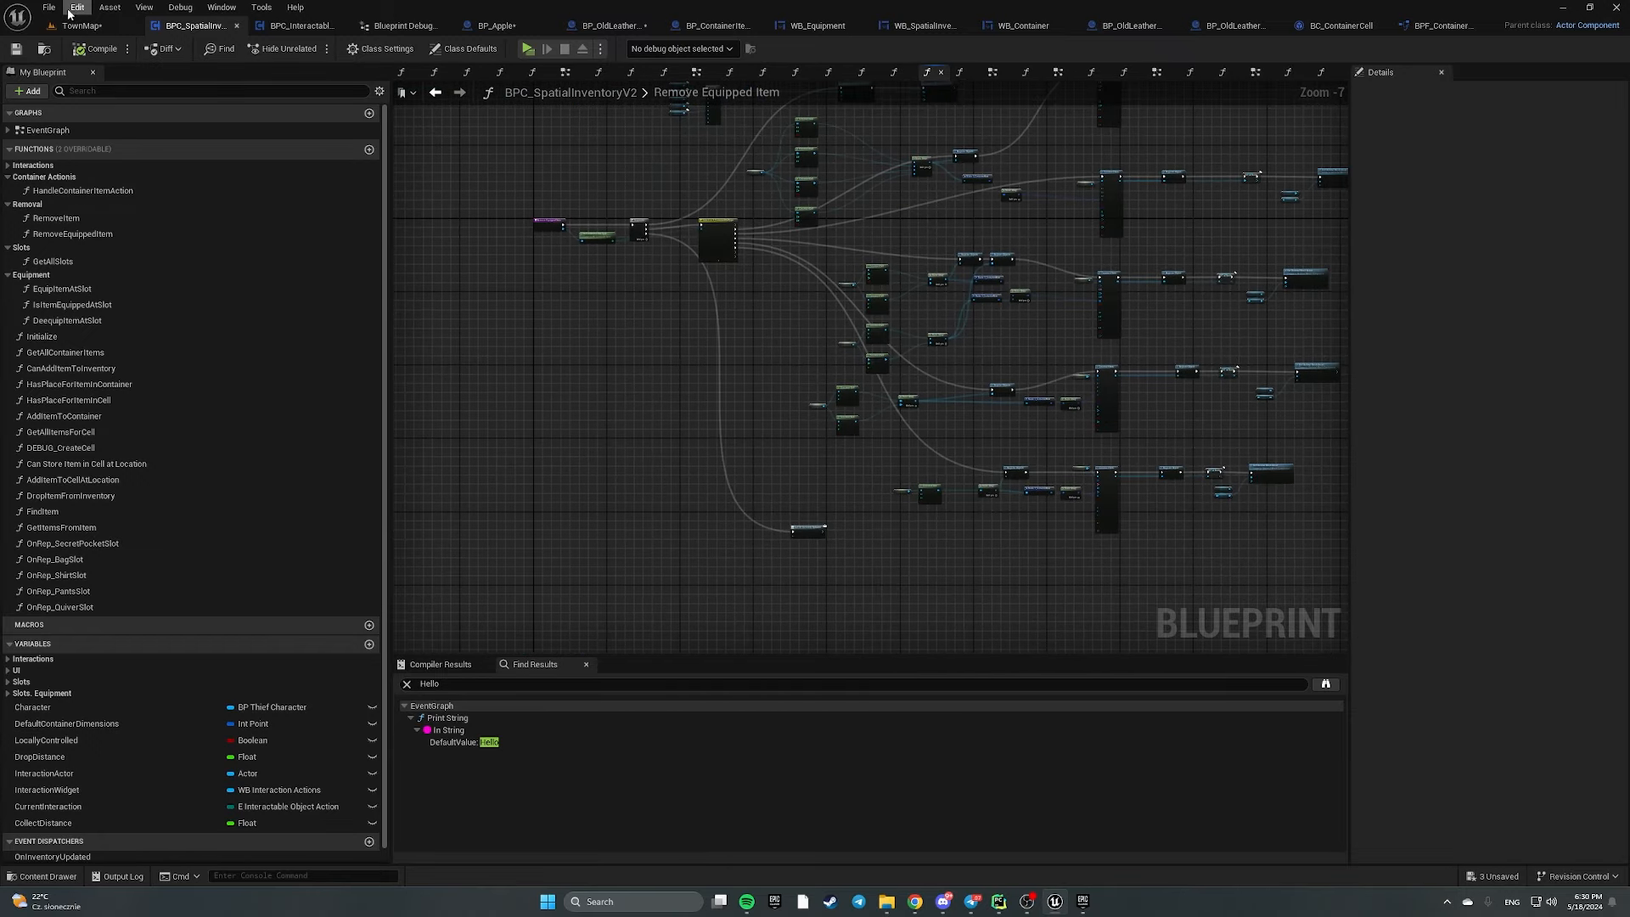
# Play-test TownMap with the client window maximized and equip the leather shirt lying on the ground
pyautogui.click(65, 29)
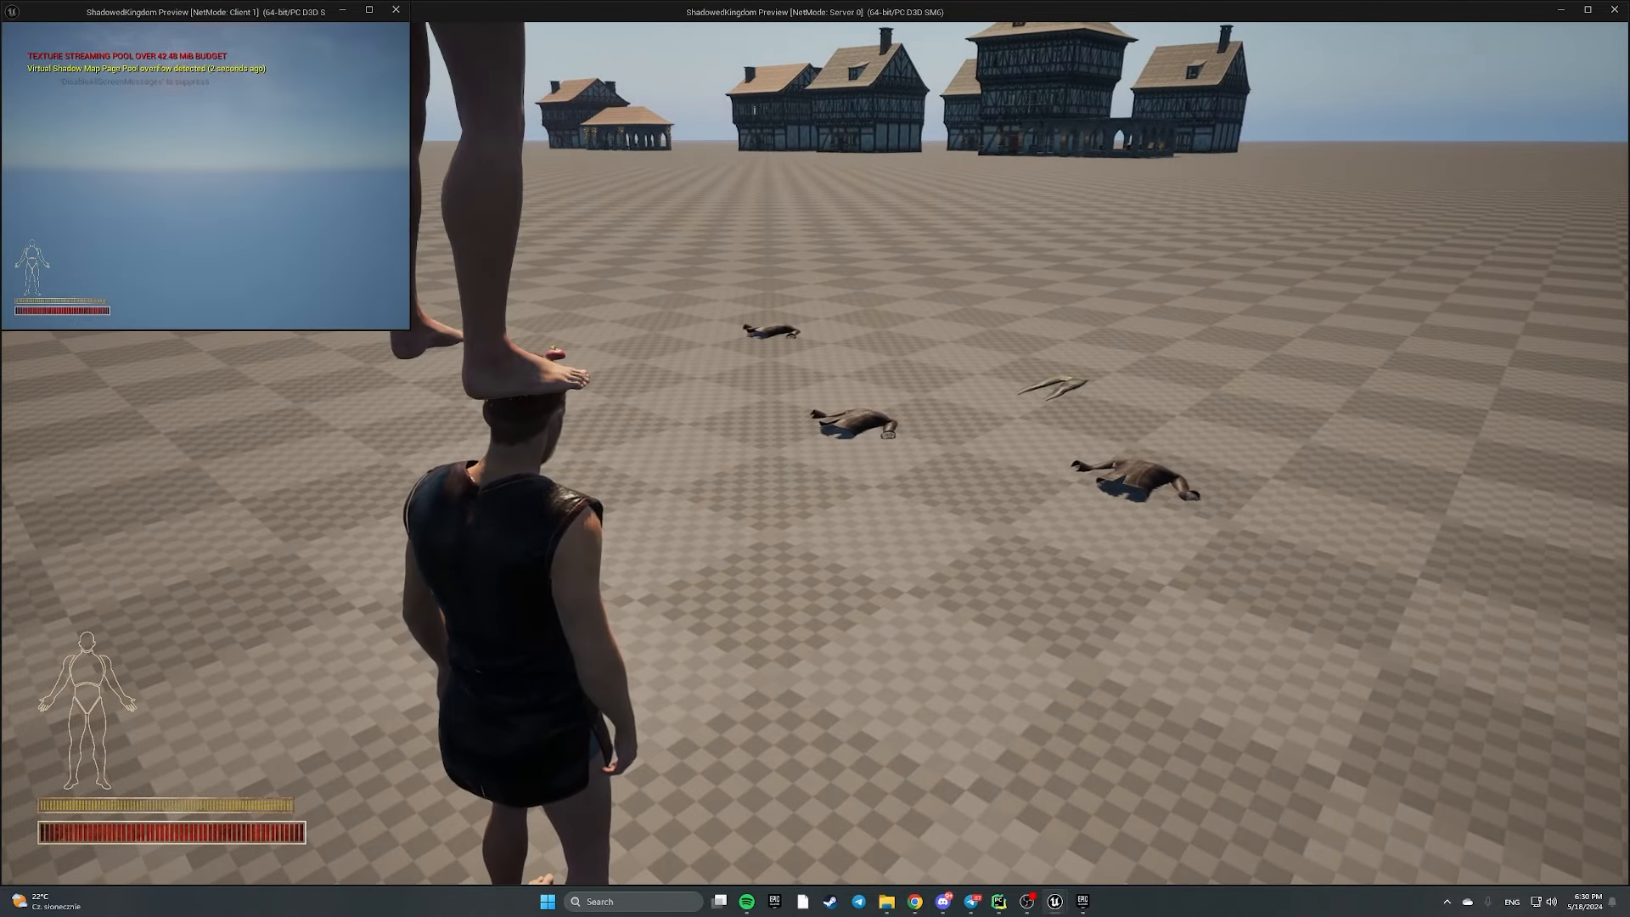
pyautogui.moveTo(215, 14); pyautogui.dragTo(687, 1)
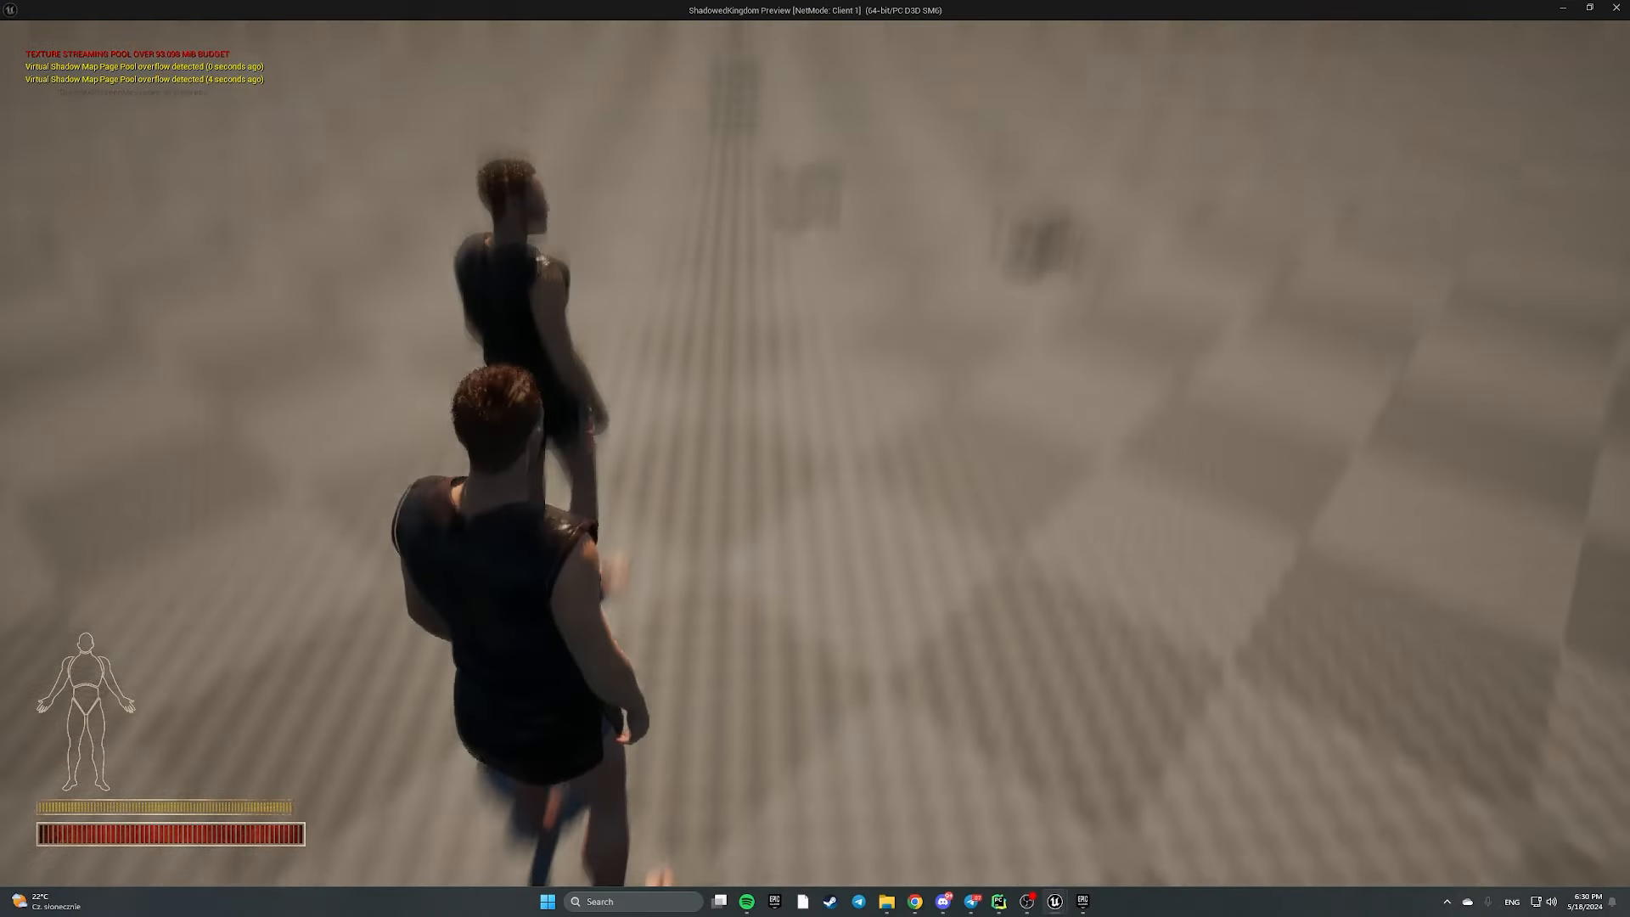
pyautogui.press('w')
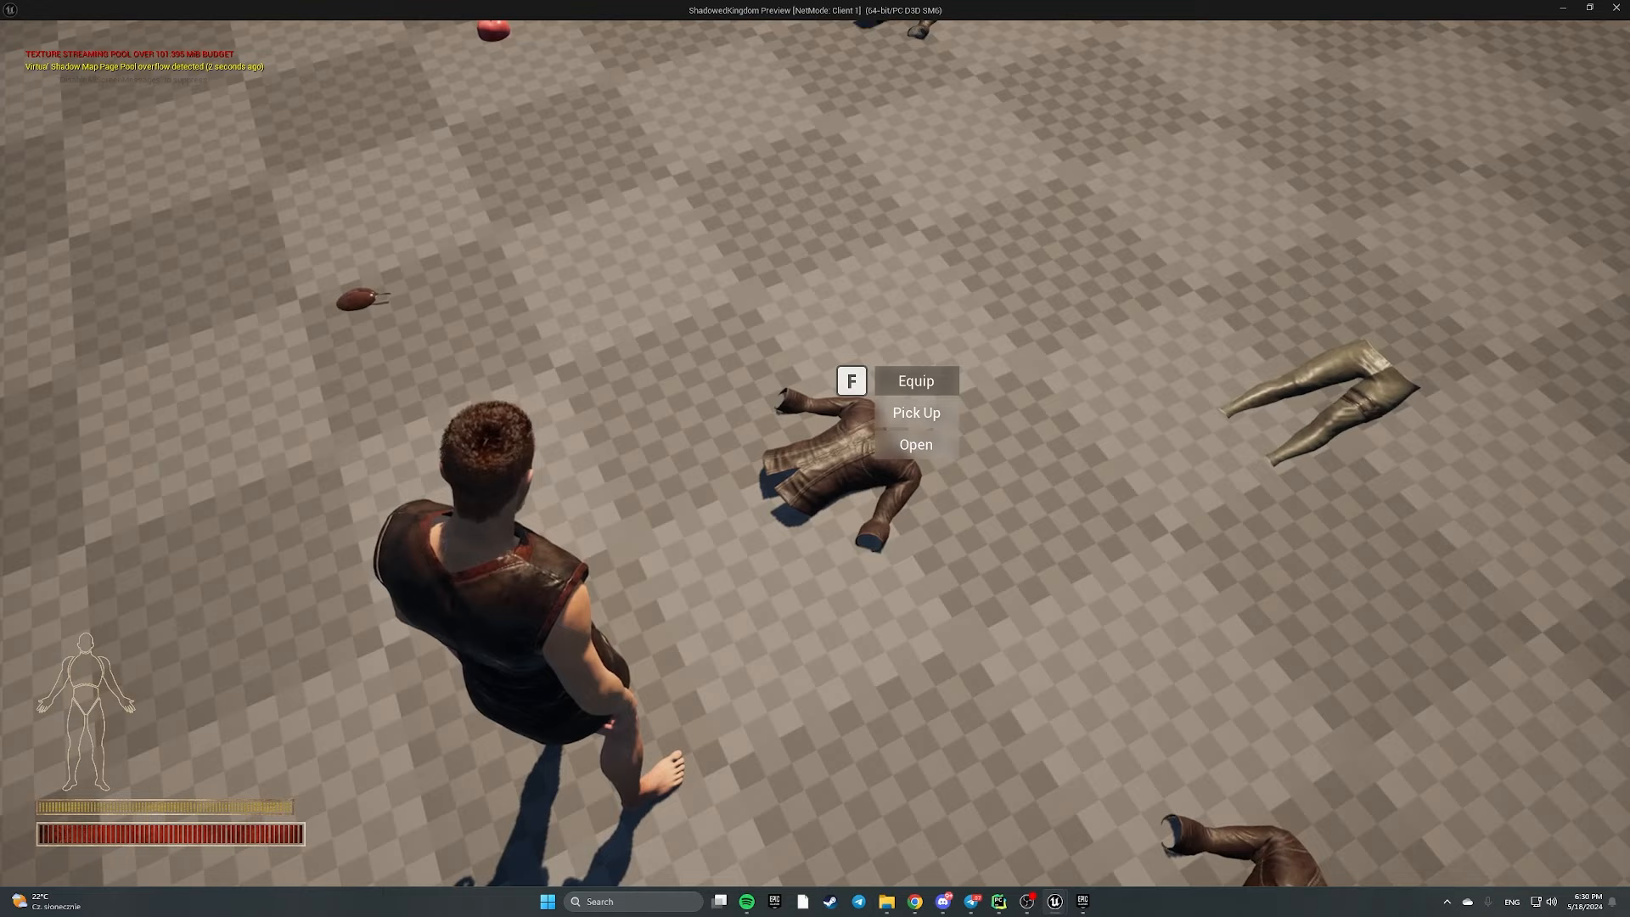
pyautogui.press('f')
# Open the client's inventory and run an action from the equipped shirt's options
pyautogui.press('i')
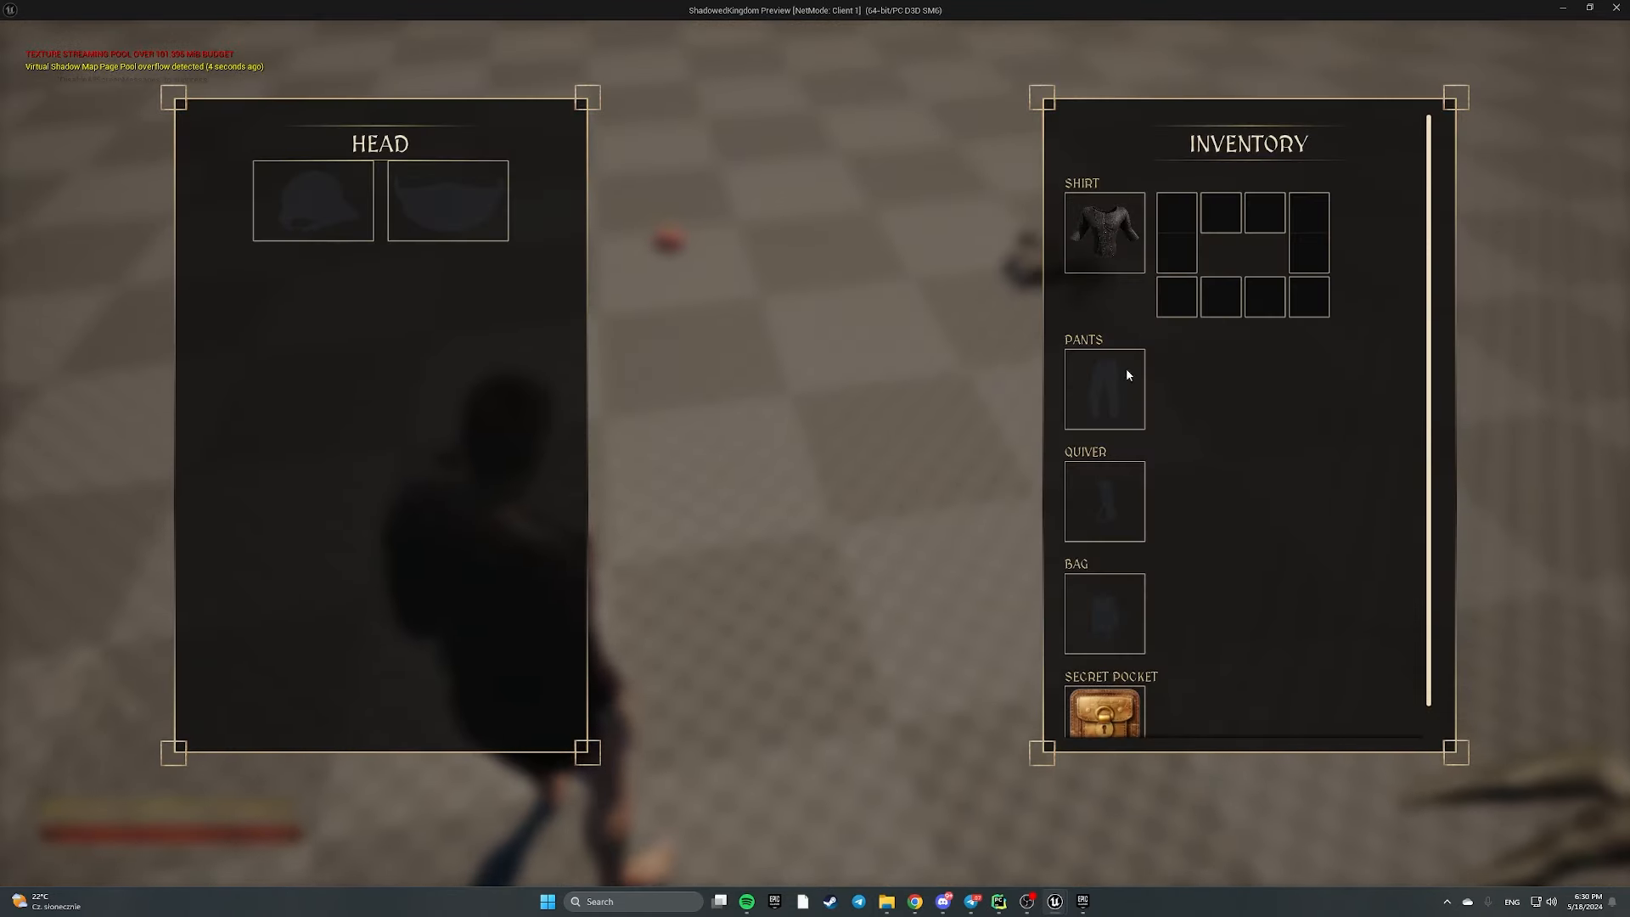
pyautogui.rightClick(1076, 228)
pyautogui.click(1159, 259)
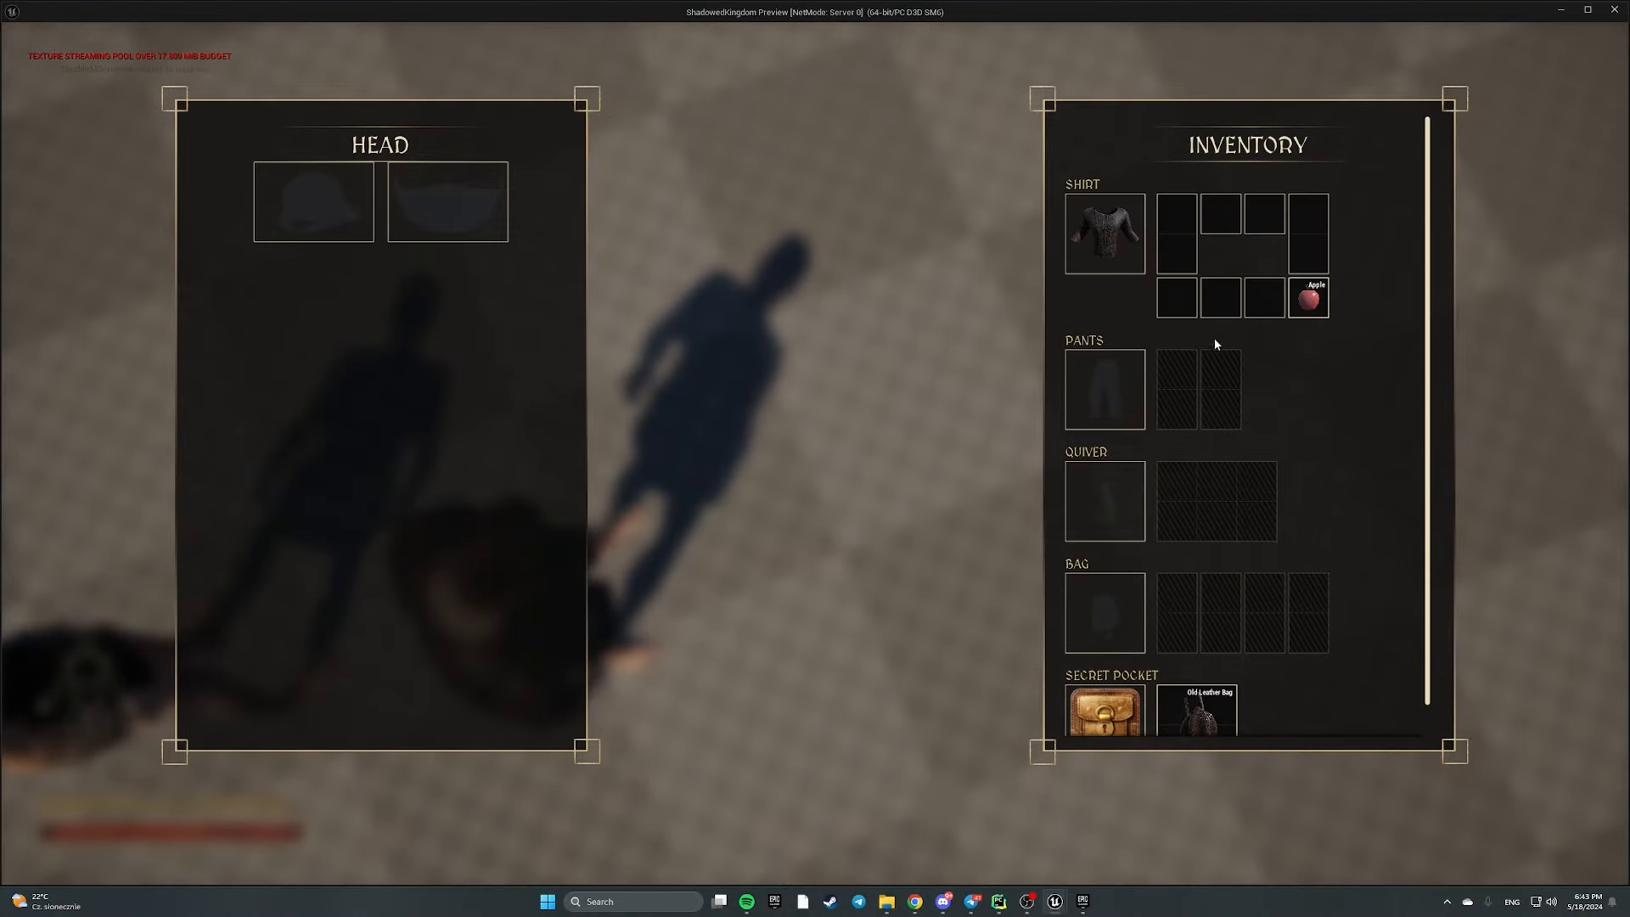
# Equip the Old Leather Bag from the Secret Pocket in the server character's inventory
pyautogui.scroll(-2, 1216, 557)
pyautogui.press('i')
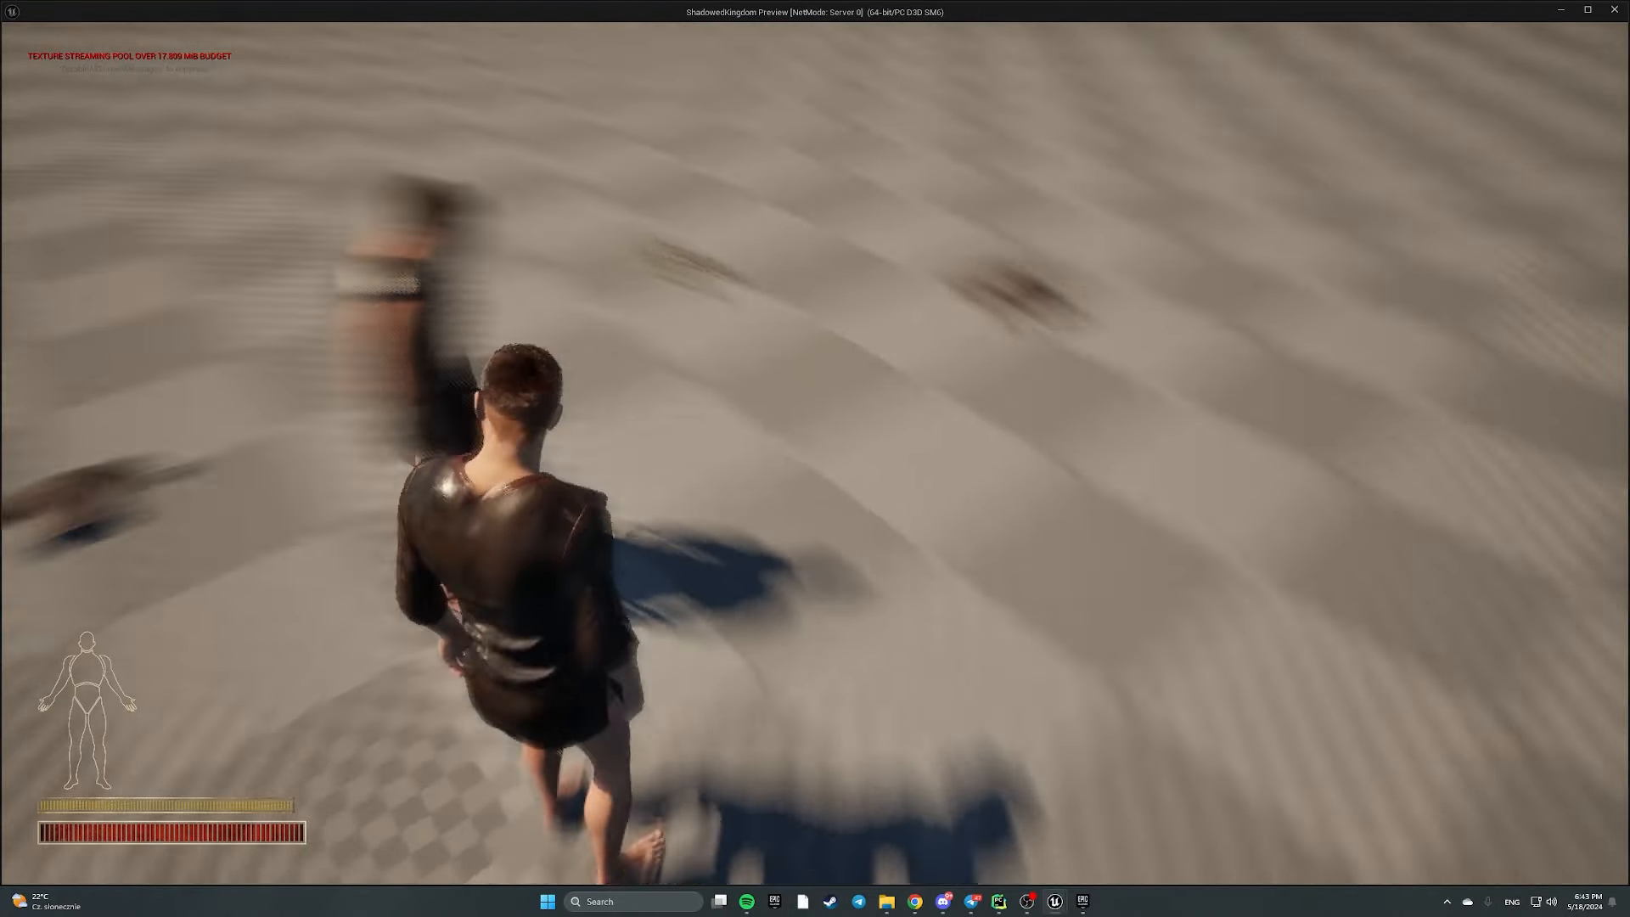
pyautogui.press('i')
pyautogui.rightClick(1199, 724)
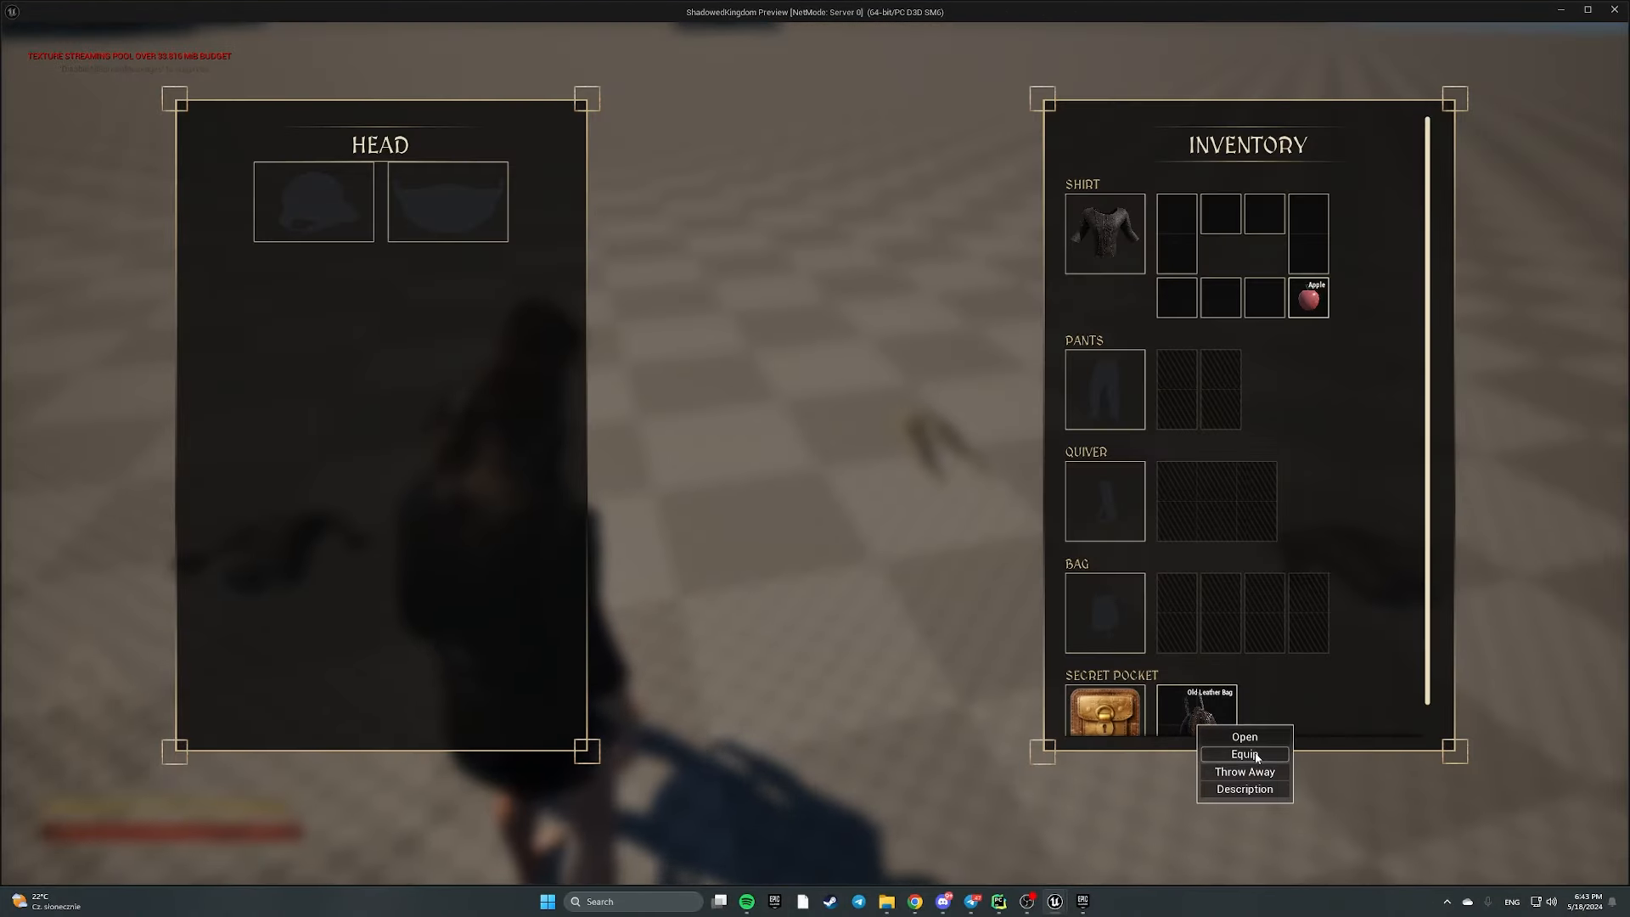
pyautogui.click(1244, 754)
pyautogui.press('i')
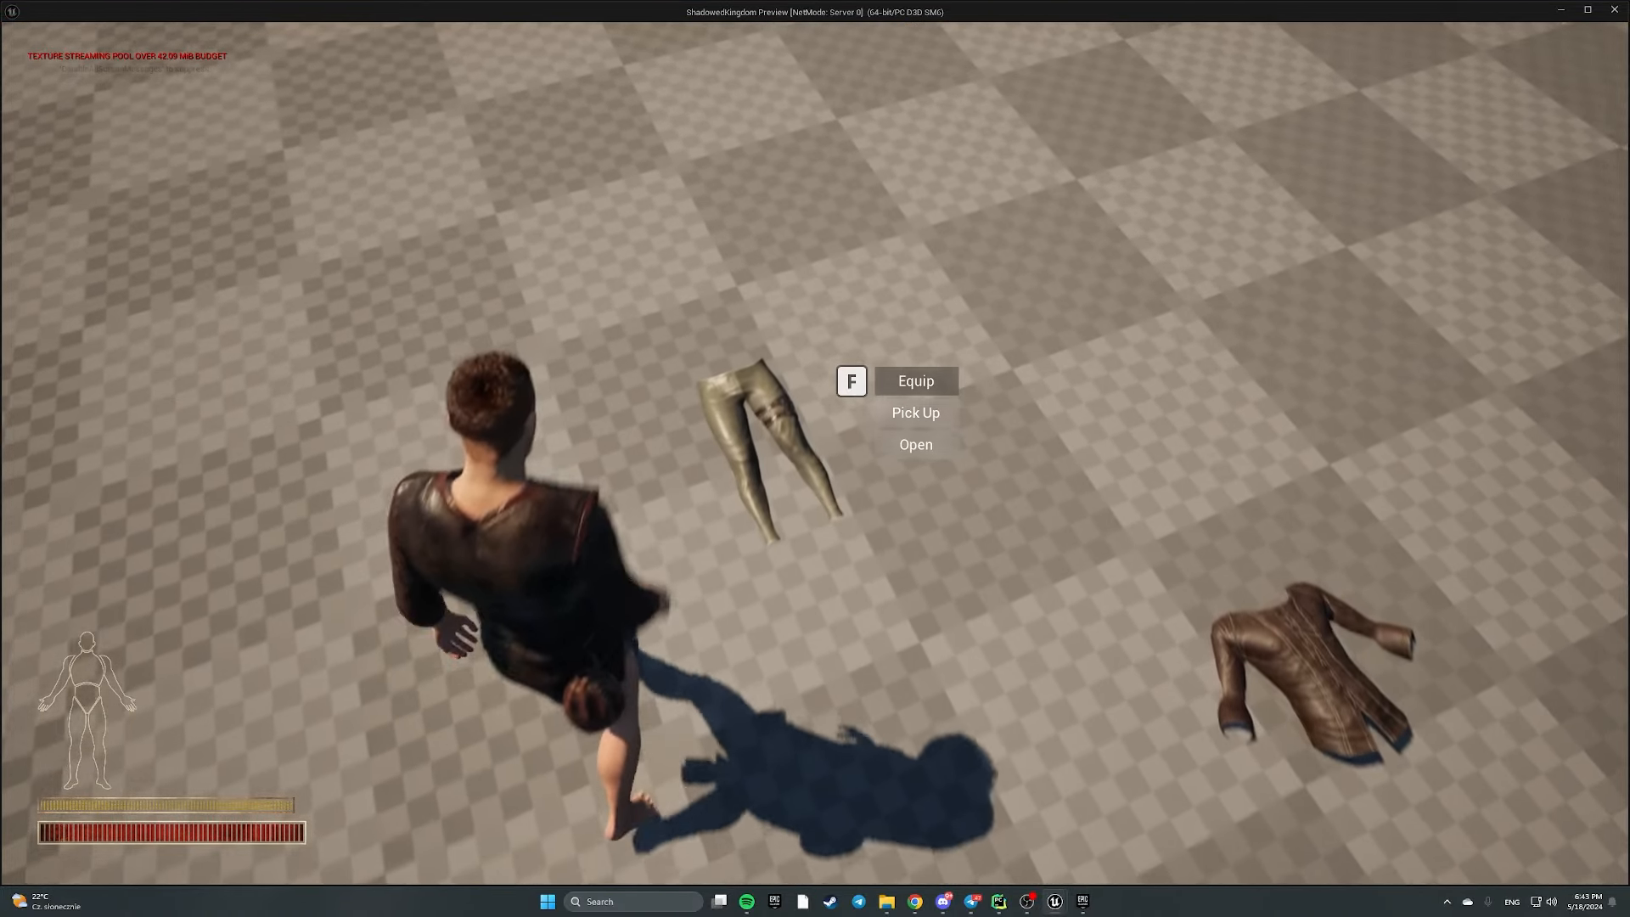
# Collect the leather pants as the server character and drop them out of the bag from the inventory
pyautogui.press('f')
pyautogui.press('i')
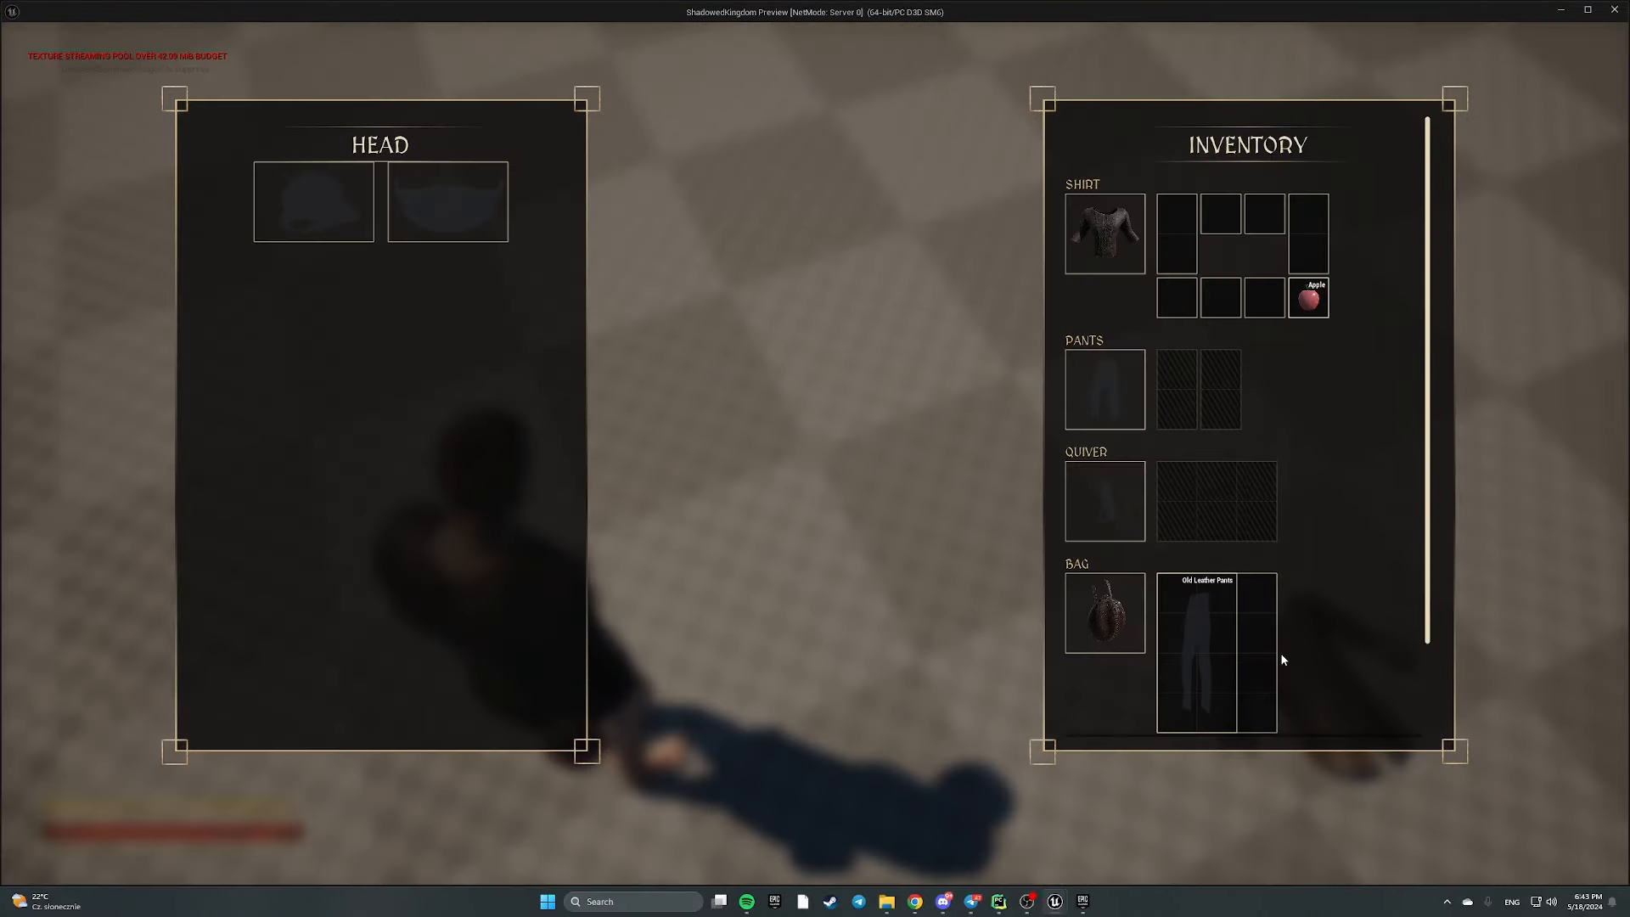
pyautogui.scroll(-2, 1282, 660)
pyautogui.moveTo(1225, 591); pyautogui.dragTo(1211, 528)
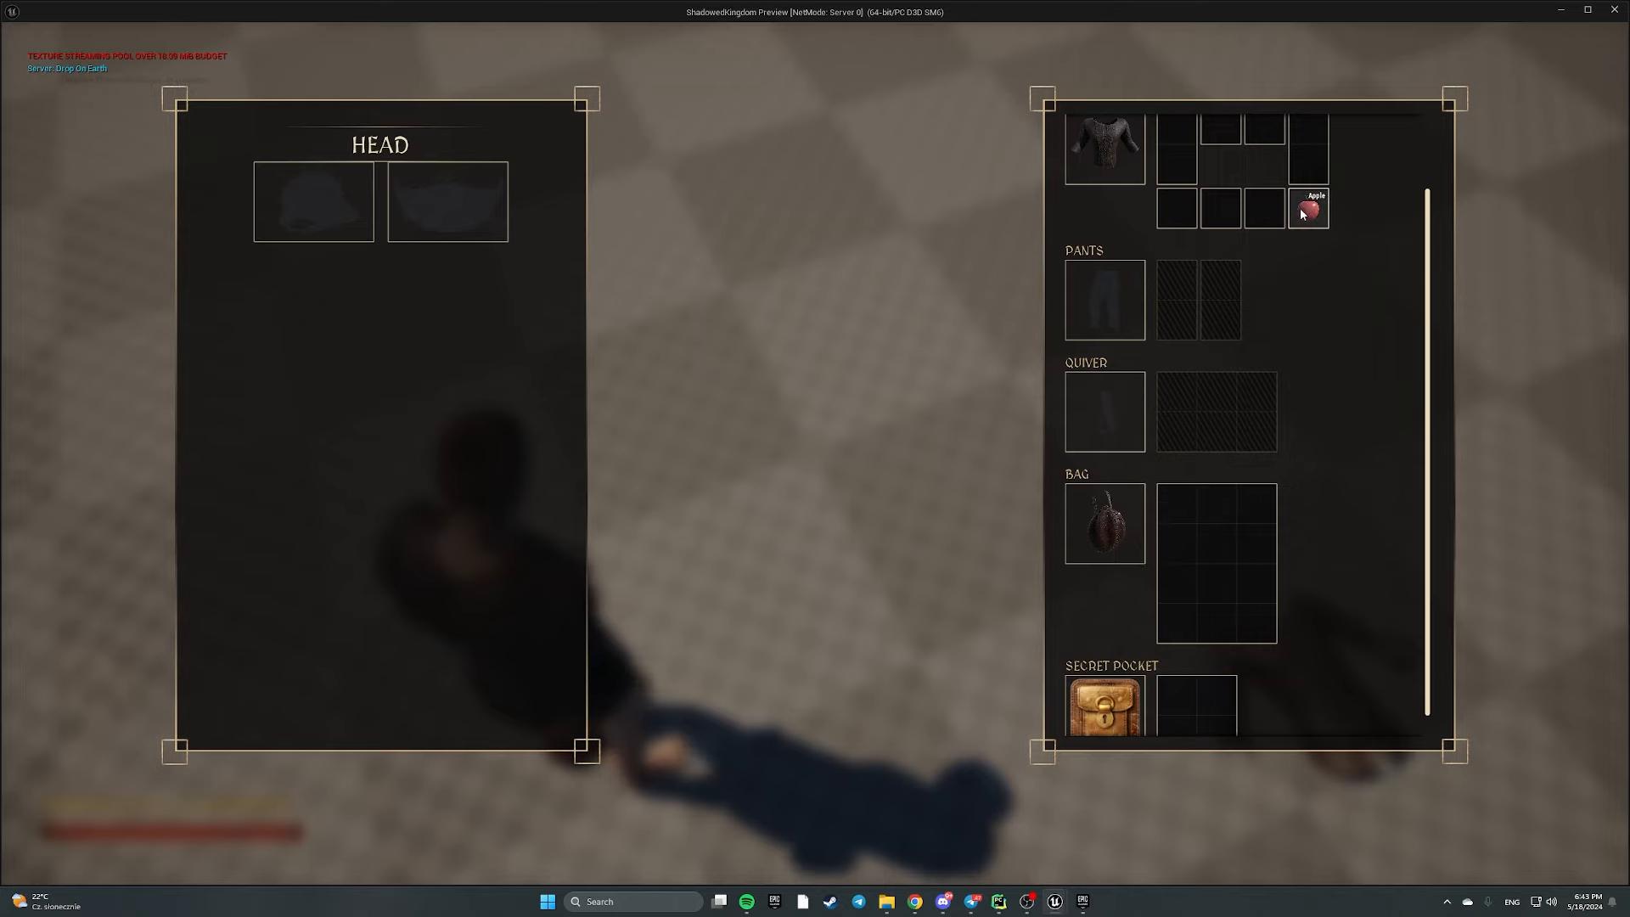
pyautogui.press('i')
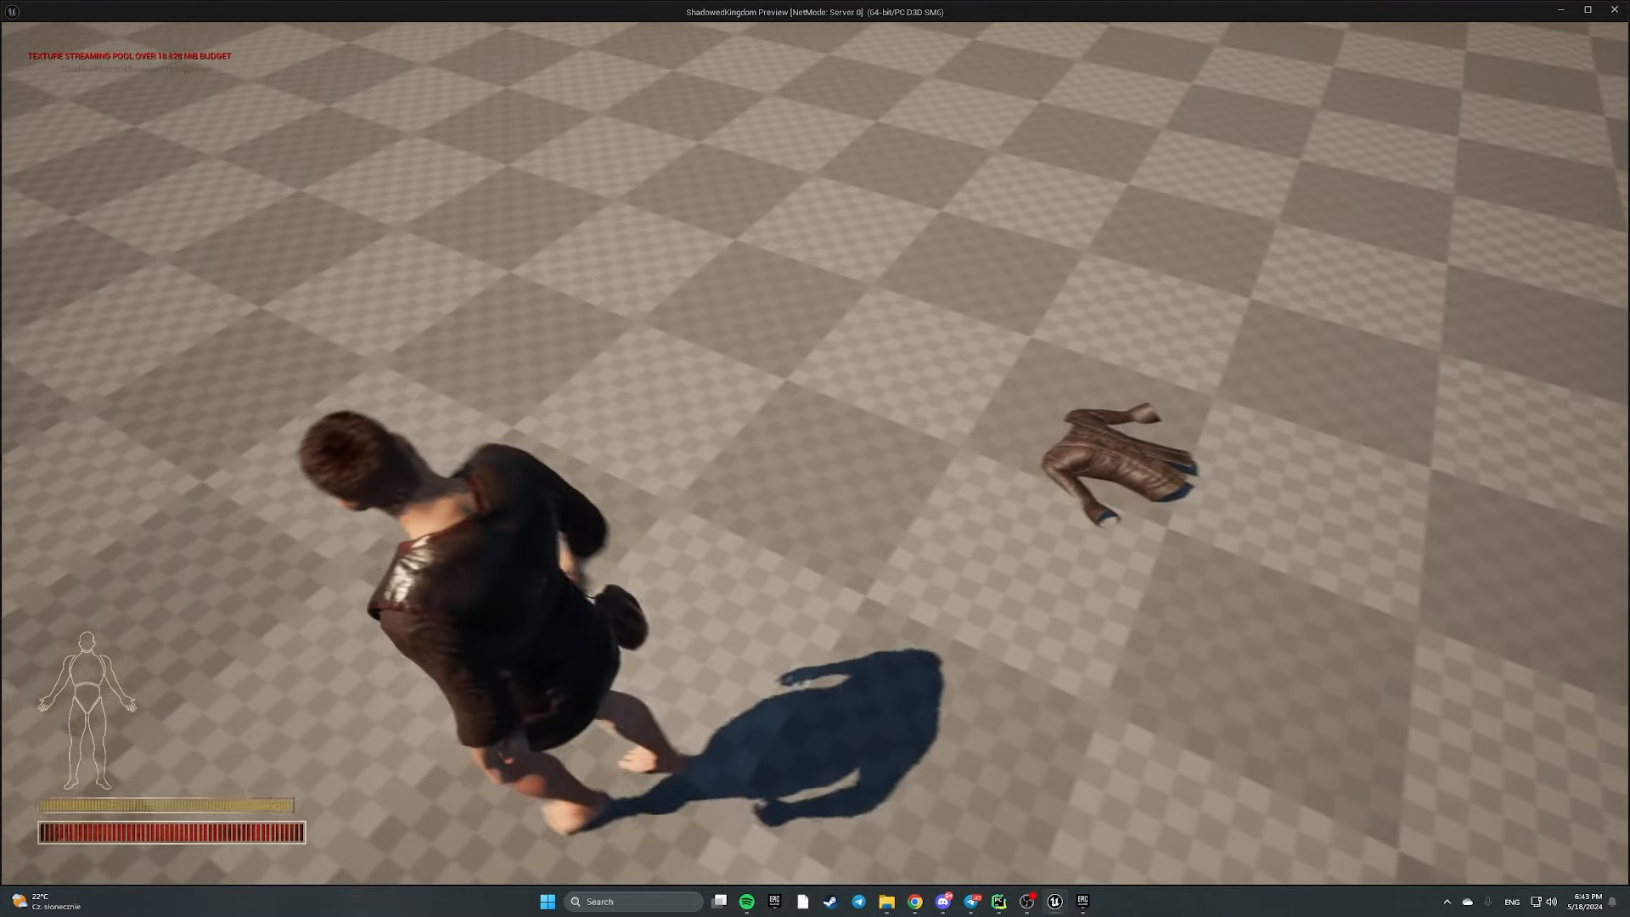
# Walk the server character around the items on the ground and bring up the client window for comparison
pyautogui.press('w')
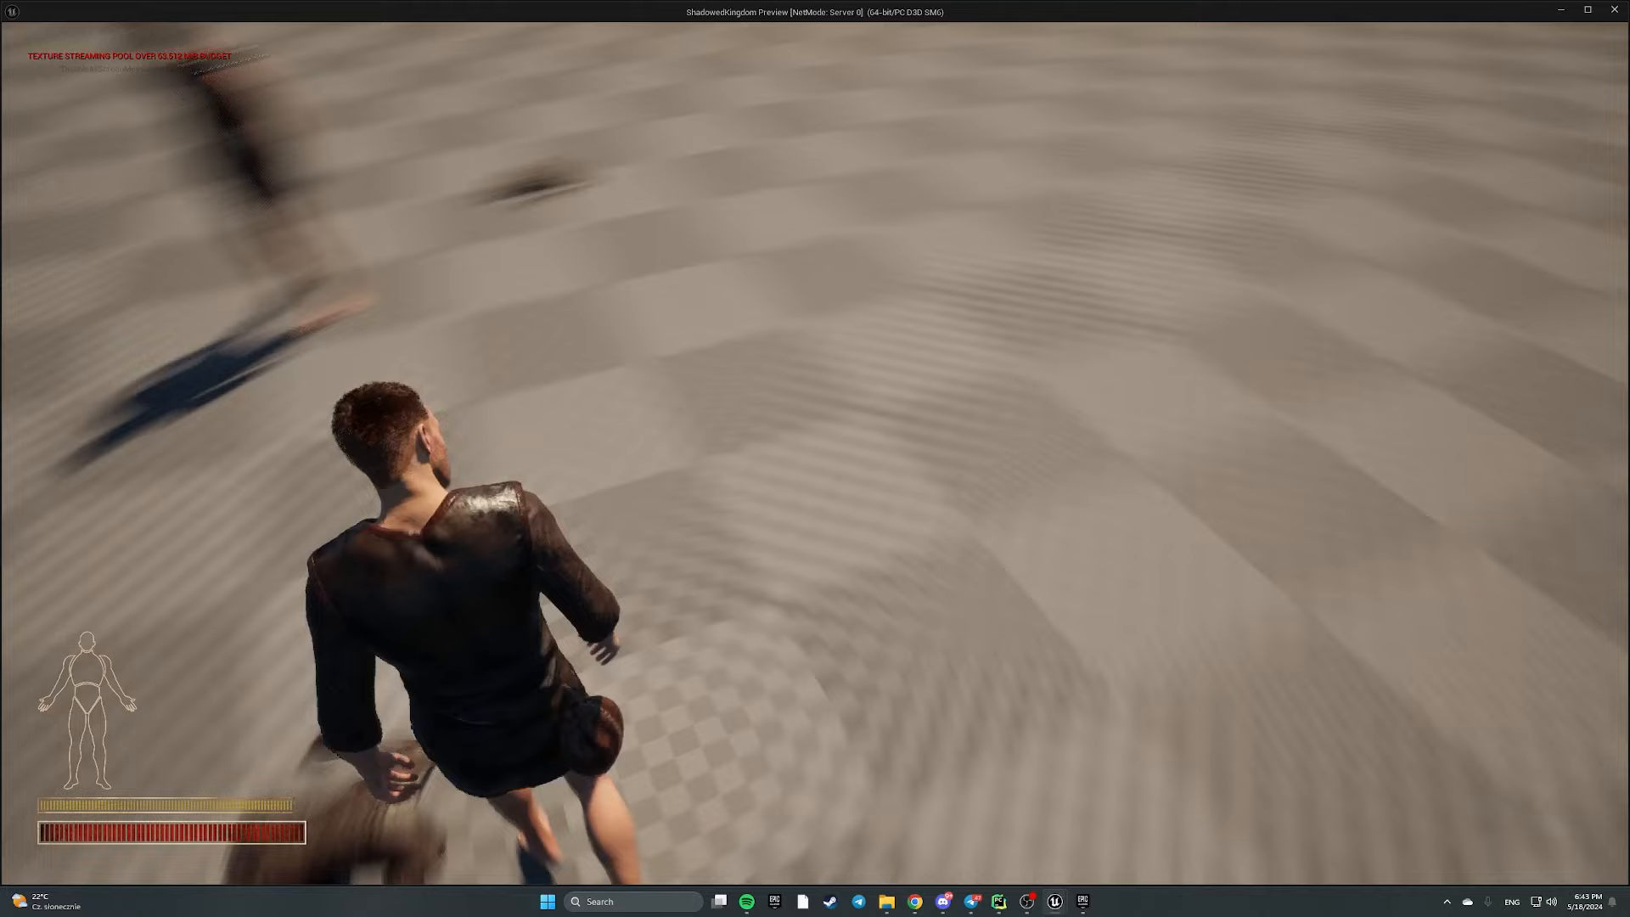
pyautogui.press('a')
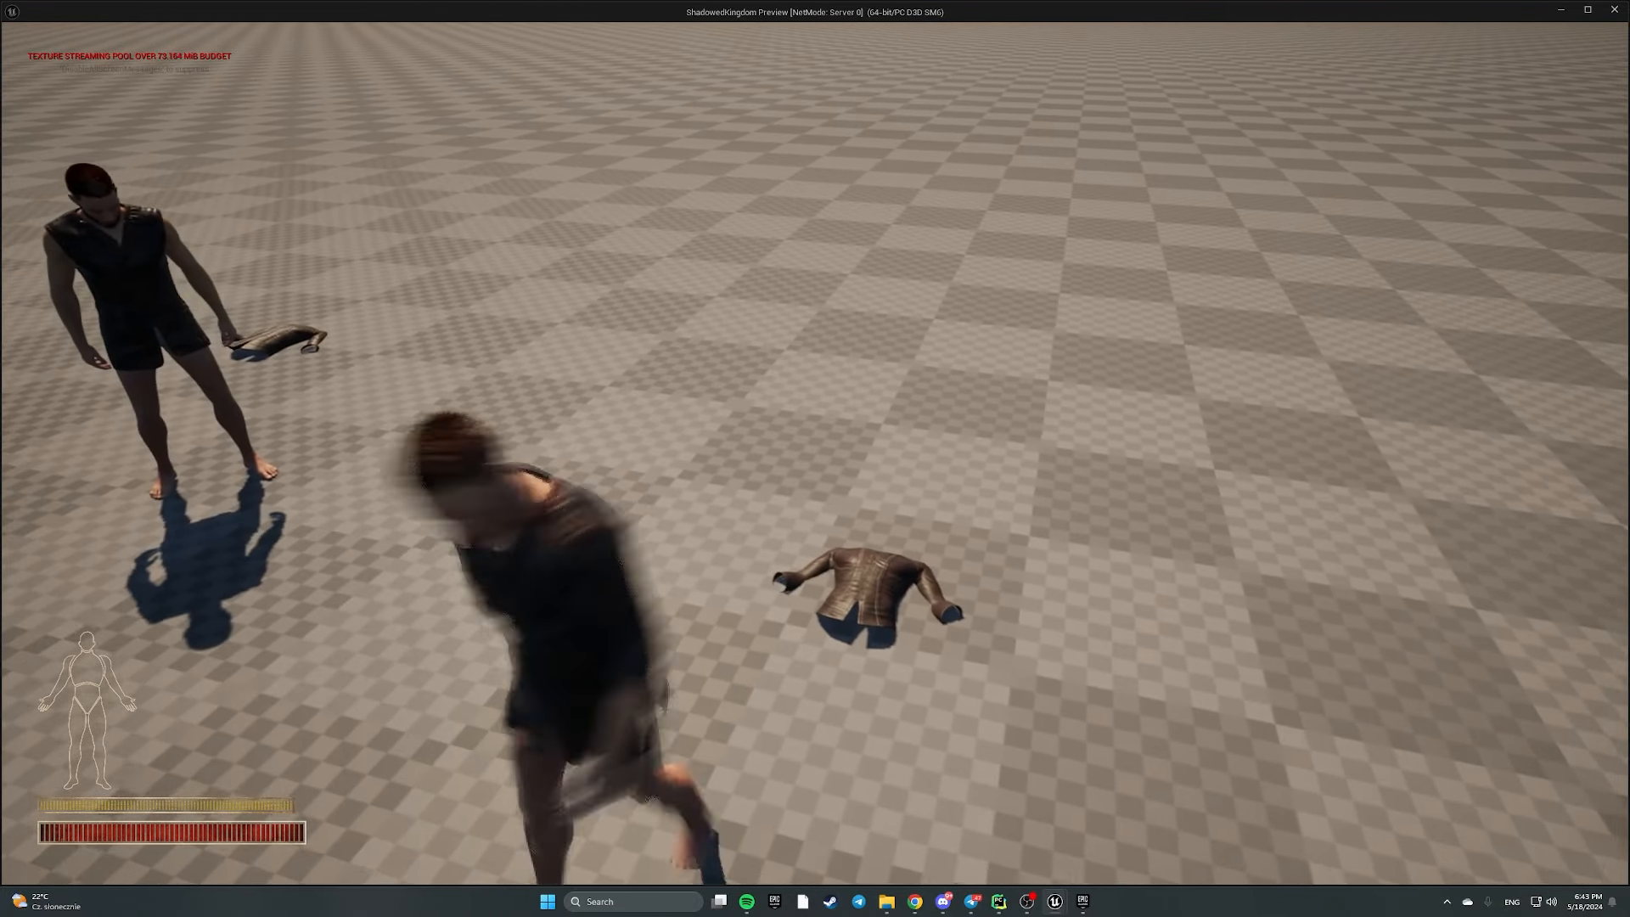
pyautogui.hotkey('alt', 'Tab')
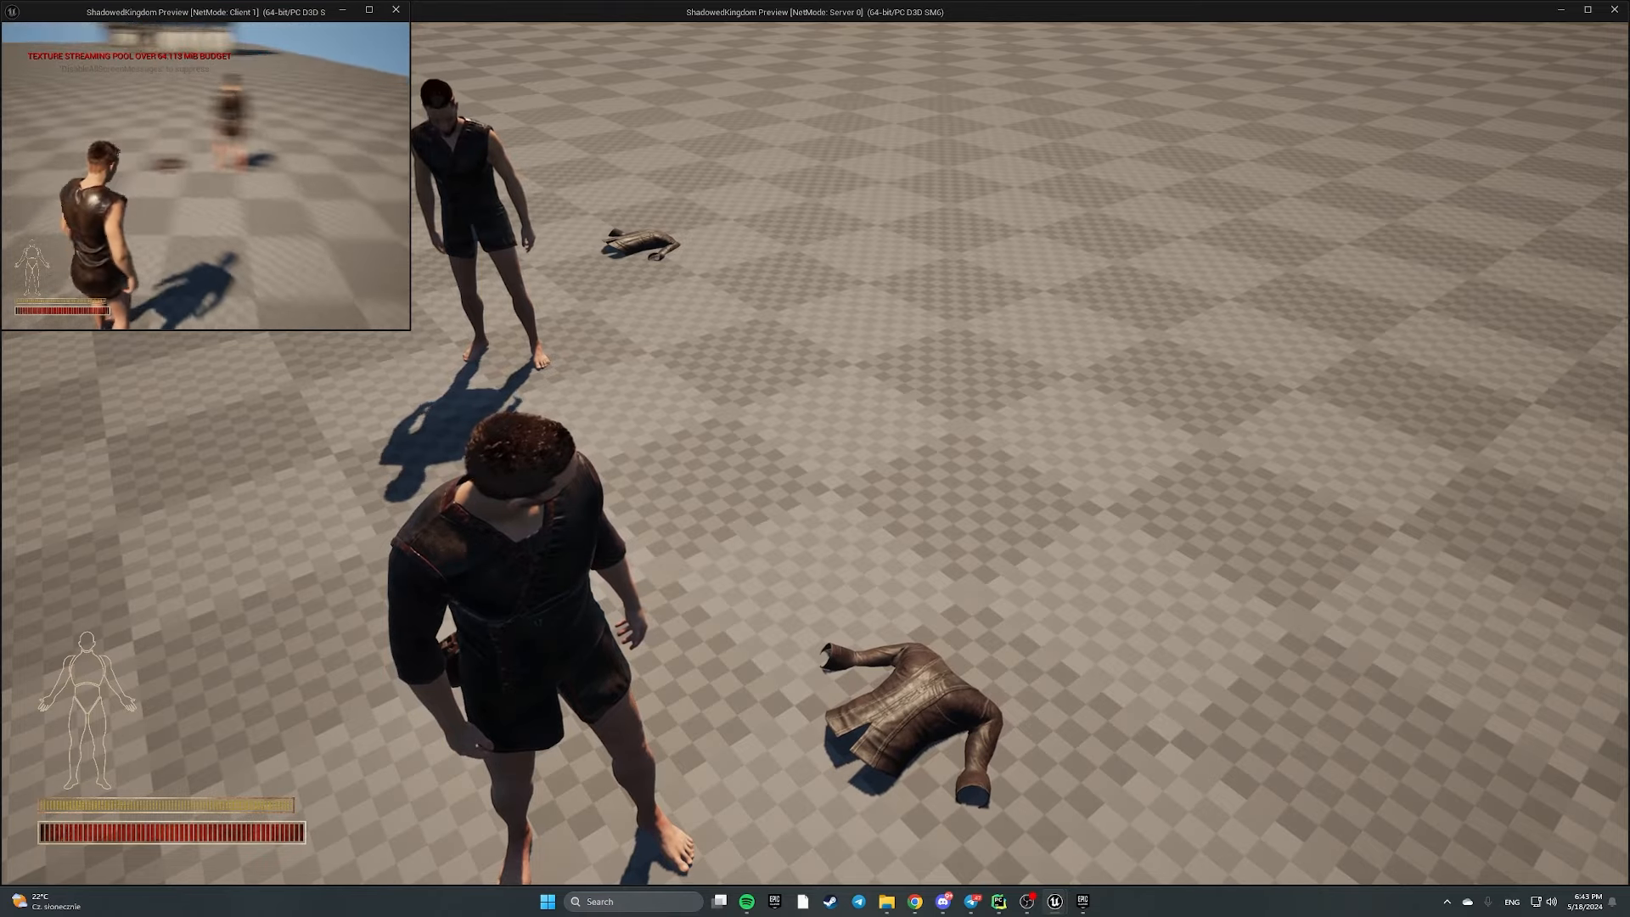
# End the play session and return to BPC_SpatialInventoryV2, toggling its Interactions function category
pyautogui.press('Escape')
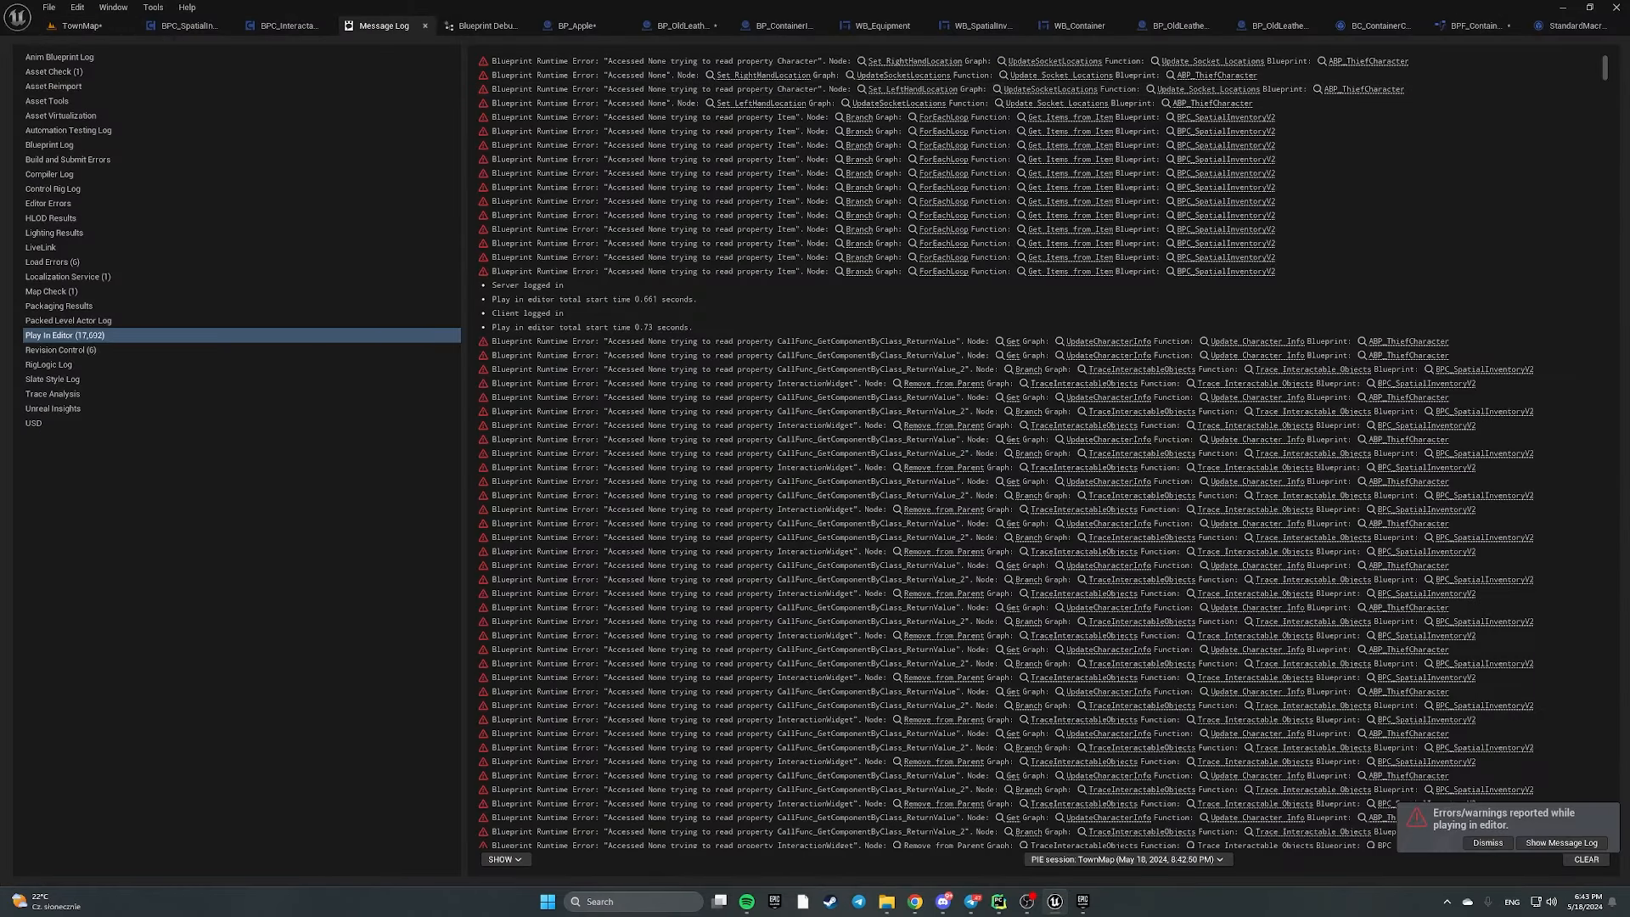
pyautogui.click(168, 28)
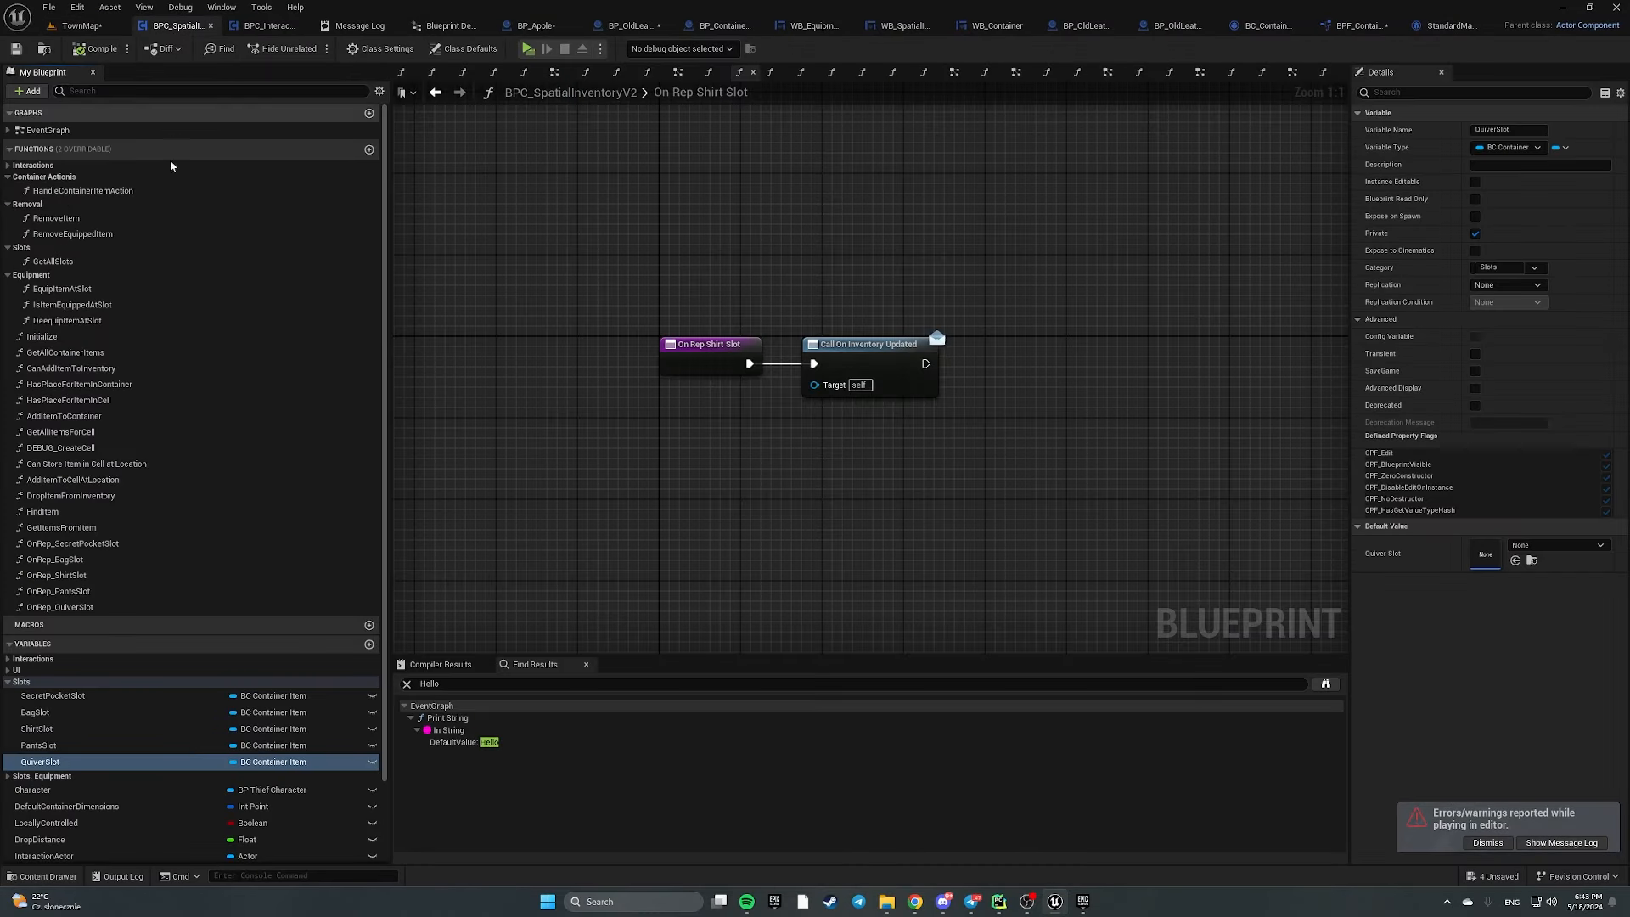
pyautogui.click(7, 165)
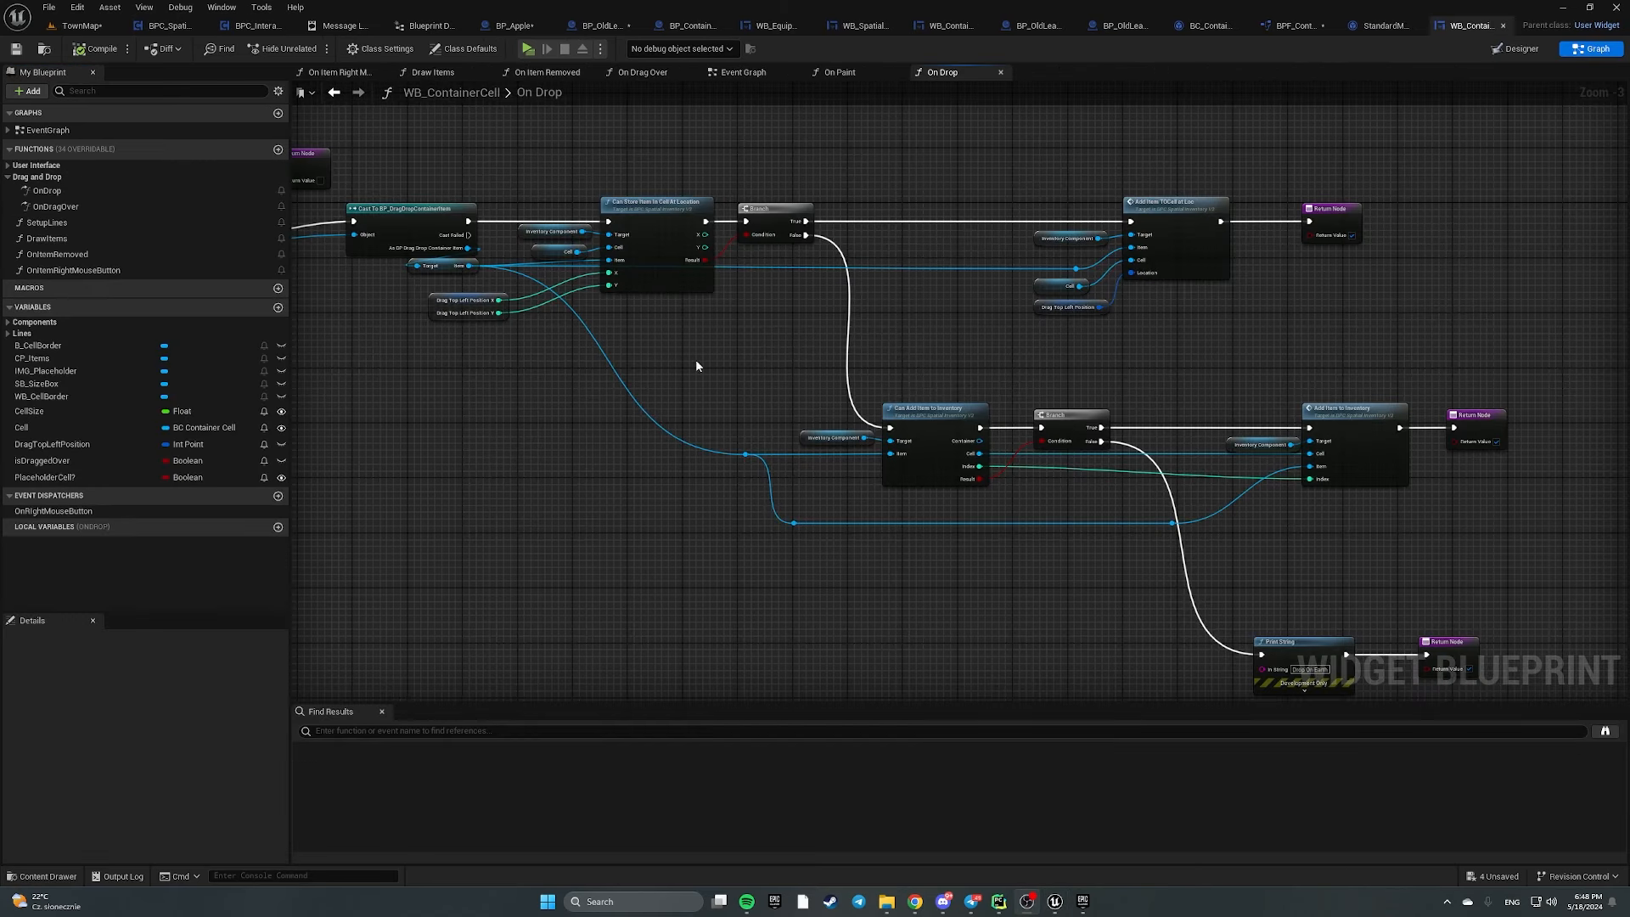
# Examine WB_ContainerCell's On Drop graph, from Can Store Item in Cell At Location to the Add Item calls
pyautogui.moveTo(695, 365); pyautogui.dragTo(866, 371, button='right')
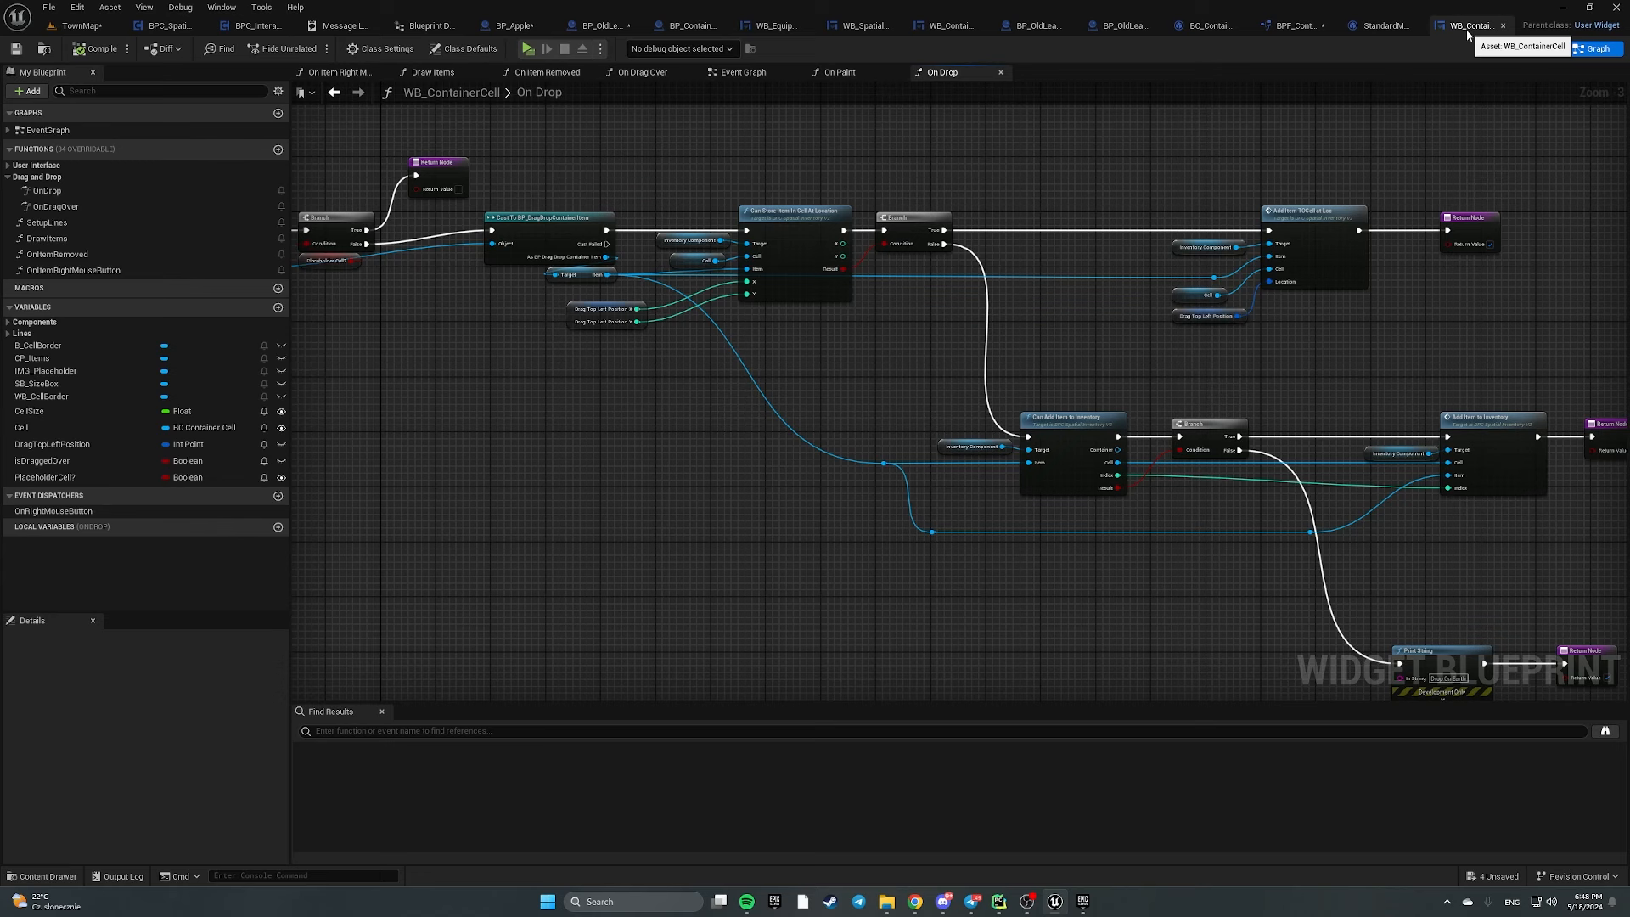
pyautogui.moveTo(373, 396); pyautogui.dragTo(664, 442, button='right')
pyautogui.moveTo(875, 370); pyautogui.dragTo(798, 278, button='right')
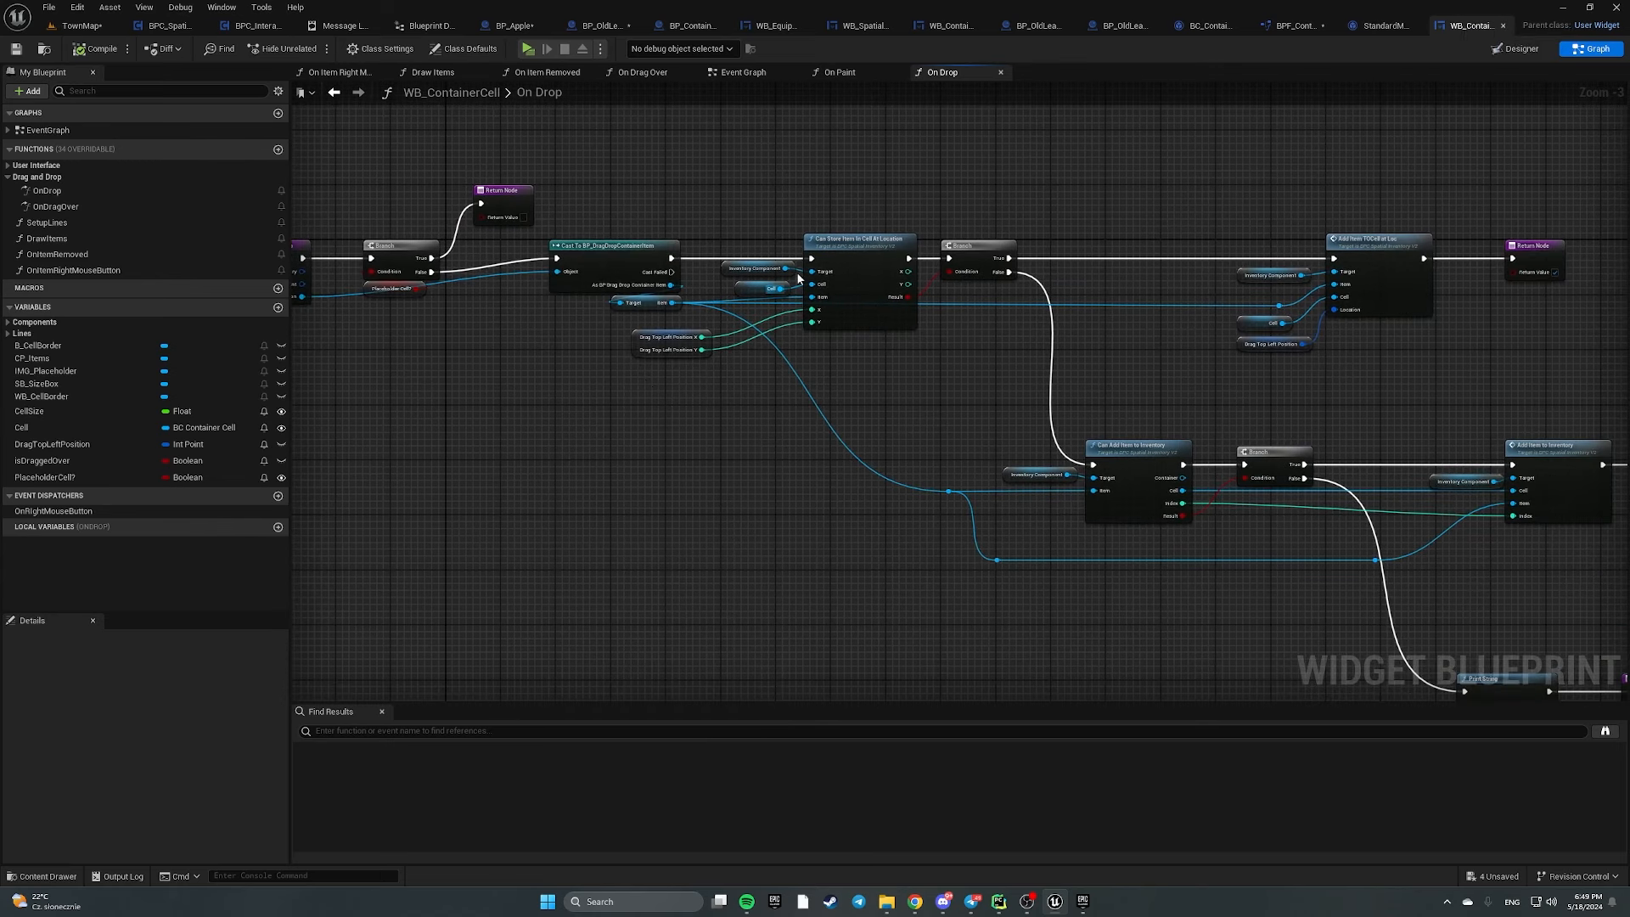
pyautogui.moveTo(753, 186); pyautogui.dragTo(814, 291)
pyautogui.moveTo(905, 346); pyautogui.dragTo(917, 350)
pyautogui.scroll(3, 645, 368)
pyautogui.moveTo(1109, 384); pyautogui.dragTo(567, 366, button='right')
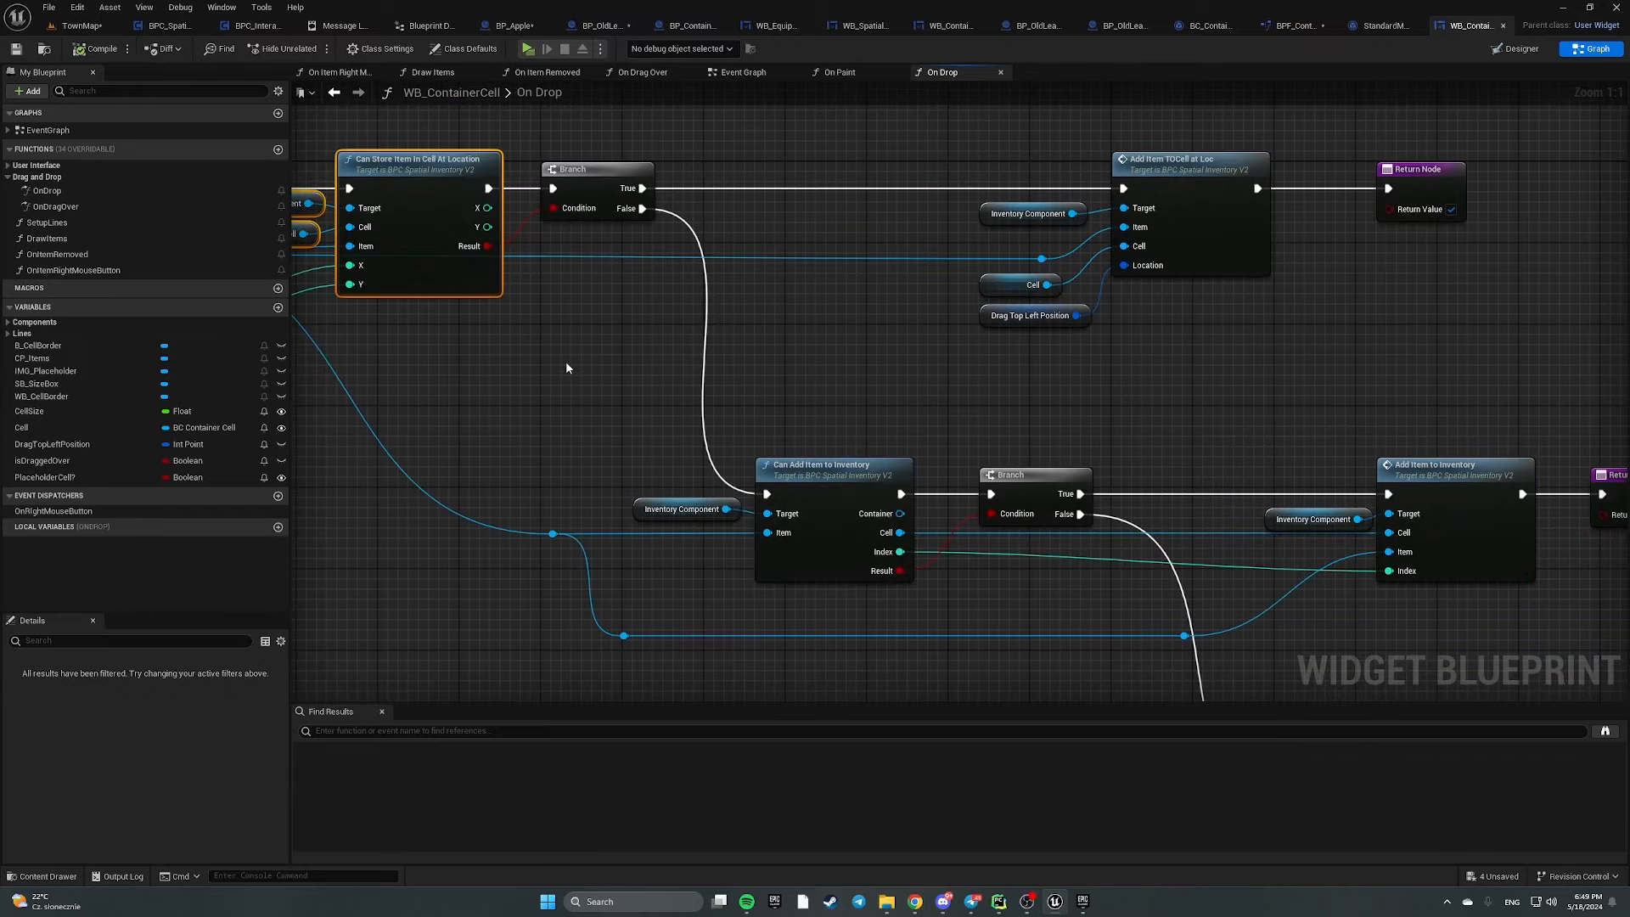
# Examine On Drop's fallback path from Can Add Item to Inventory through its Branch to the Drop On Earth Print String
pyautogui.moveTo(826, 378); pyautogui.dragTo(537, 311, button='right')
pyautogui.scroll(-1, 506, 339)
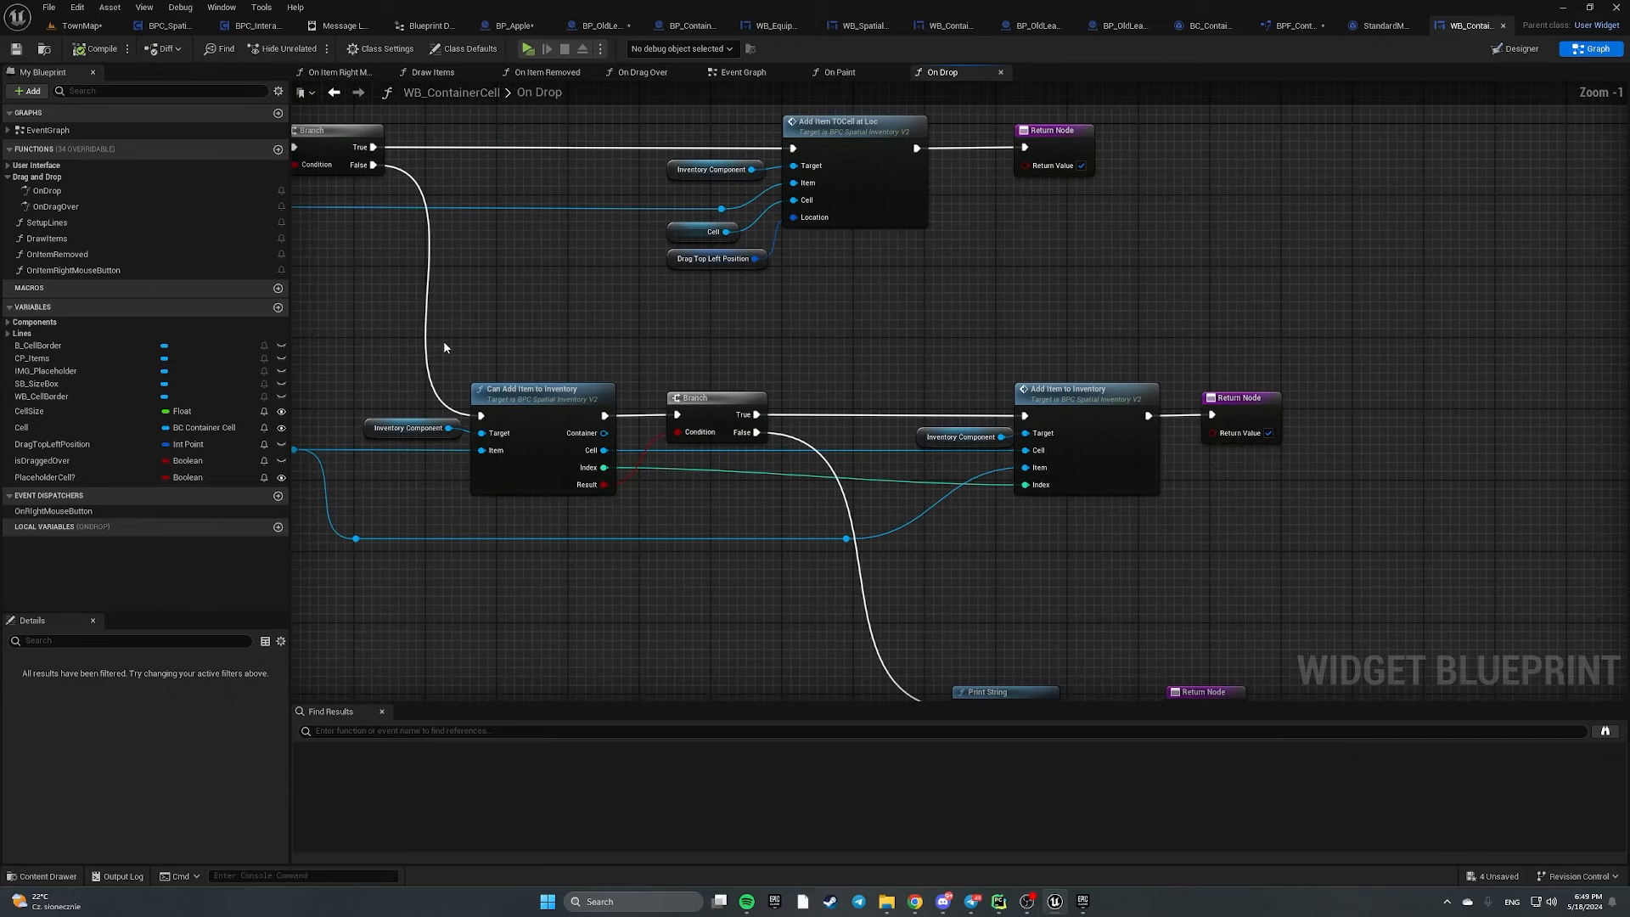
pyautogui.moveTo(397, 348); pyautogui.dragTo(1002, 509)
pyautogui.moveTo(1031, 569); pyautogui.dragTo(853, 371, button='right')
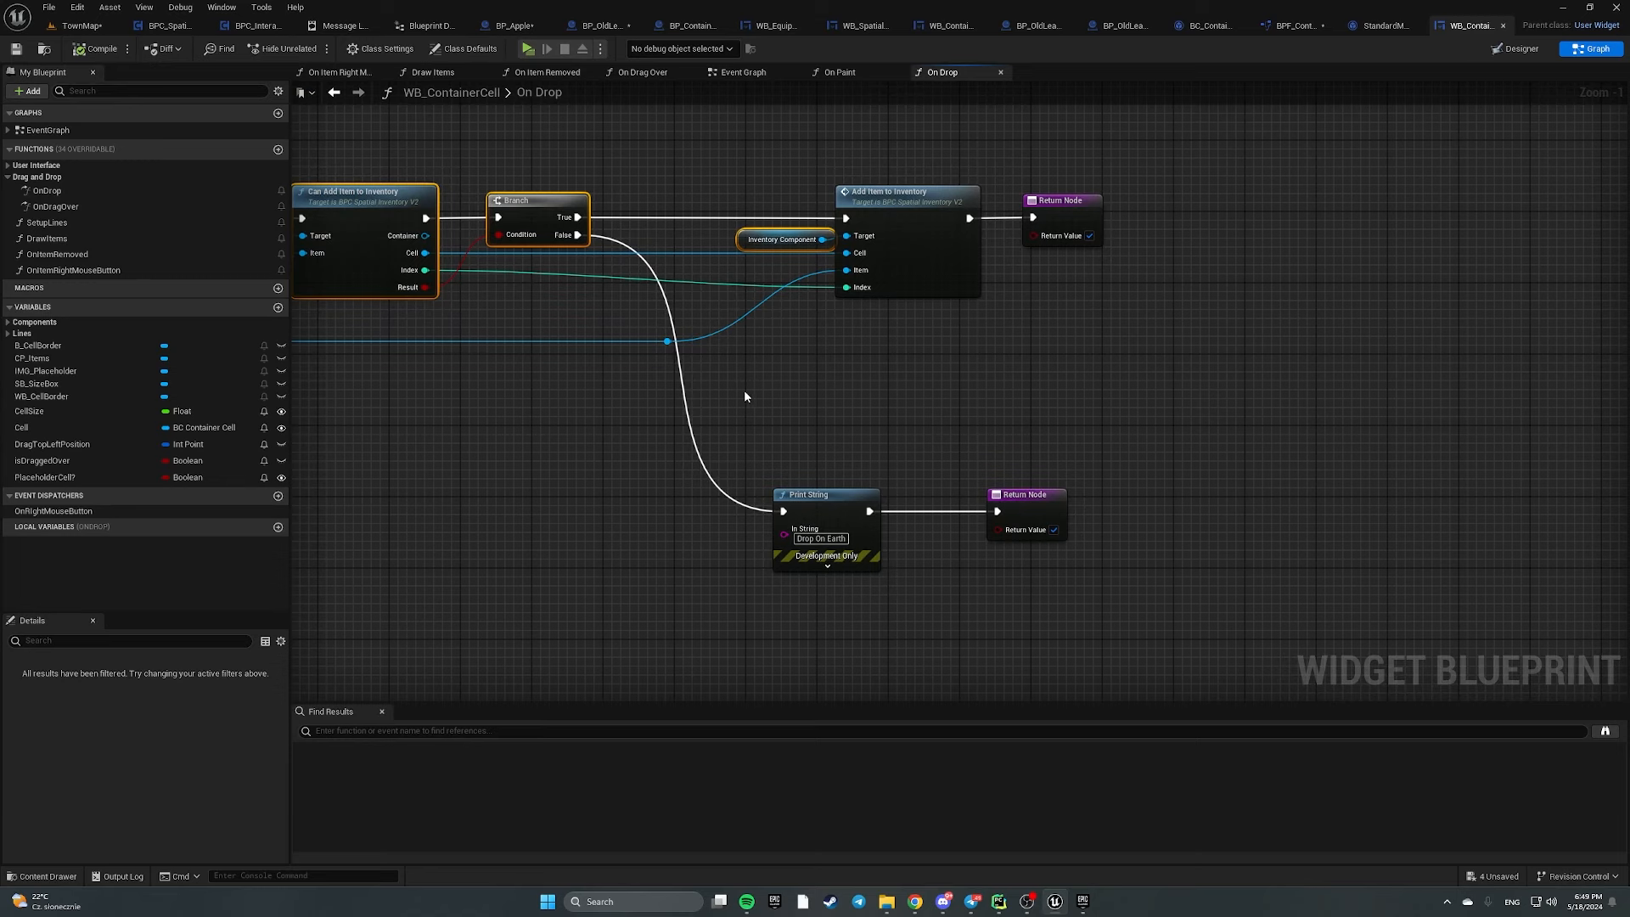
pyautogui.click(782, 489)
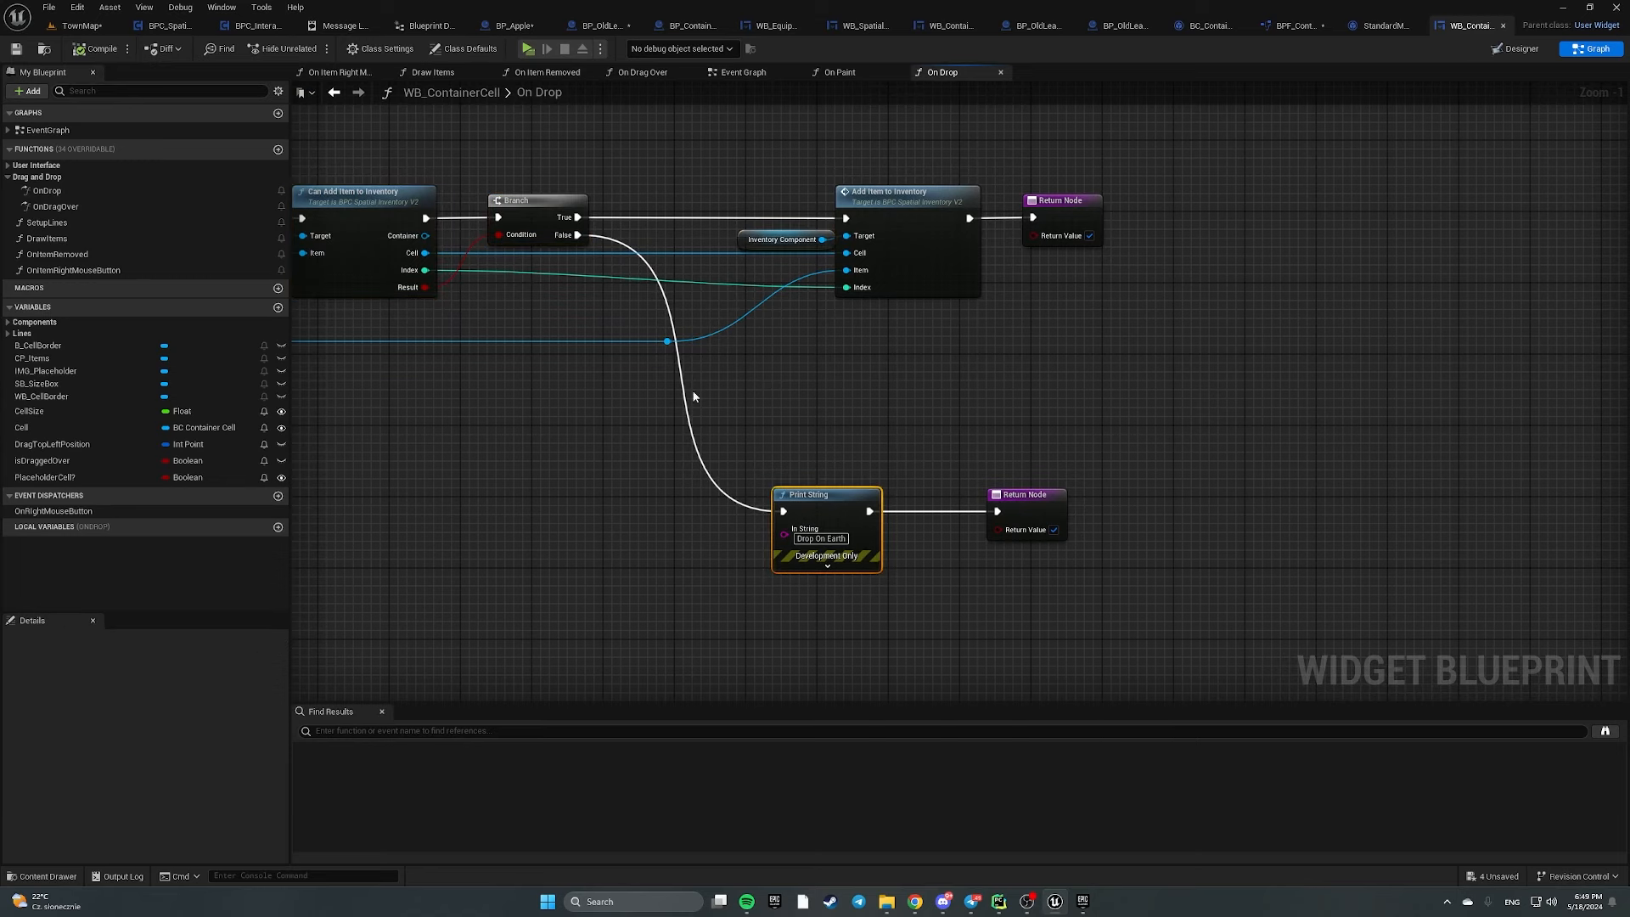
pyautogui.moveTo(694, 397); pyautogui.dragTo(948, 461, button='right')
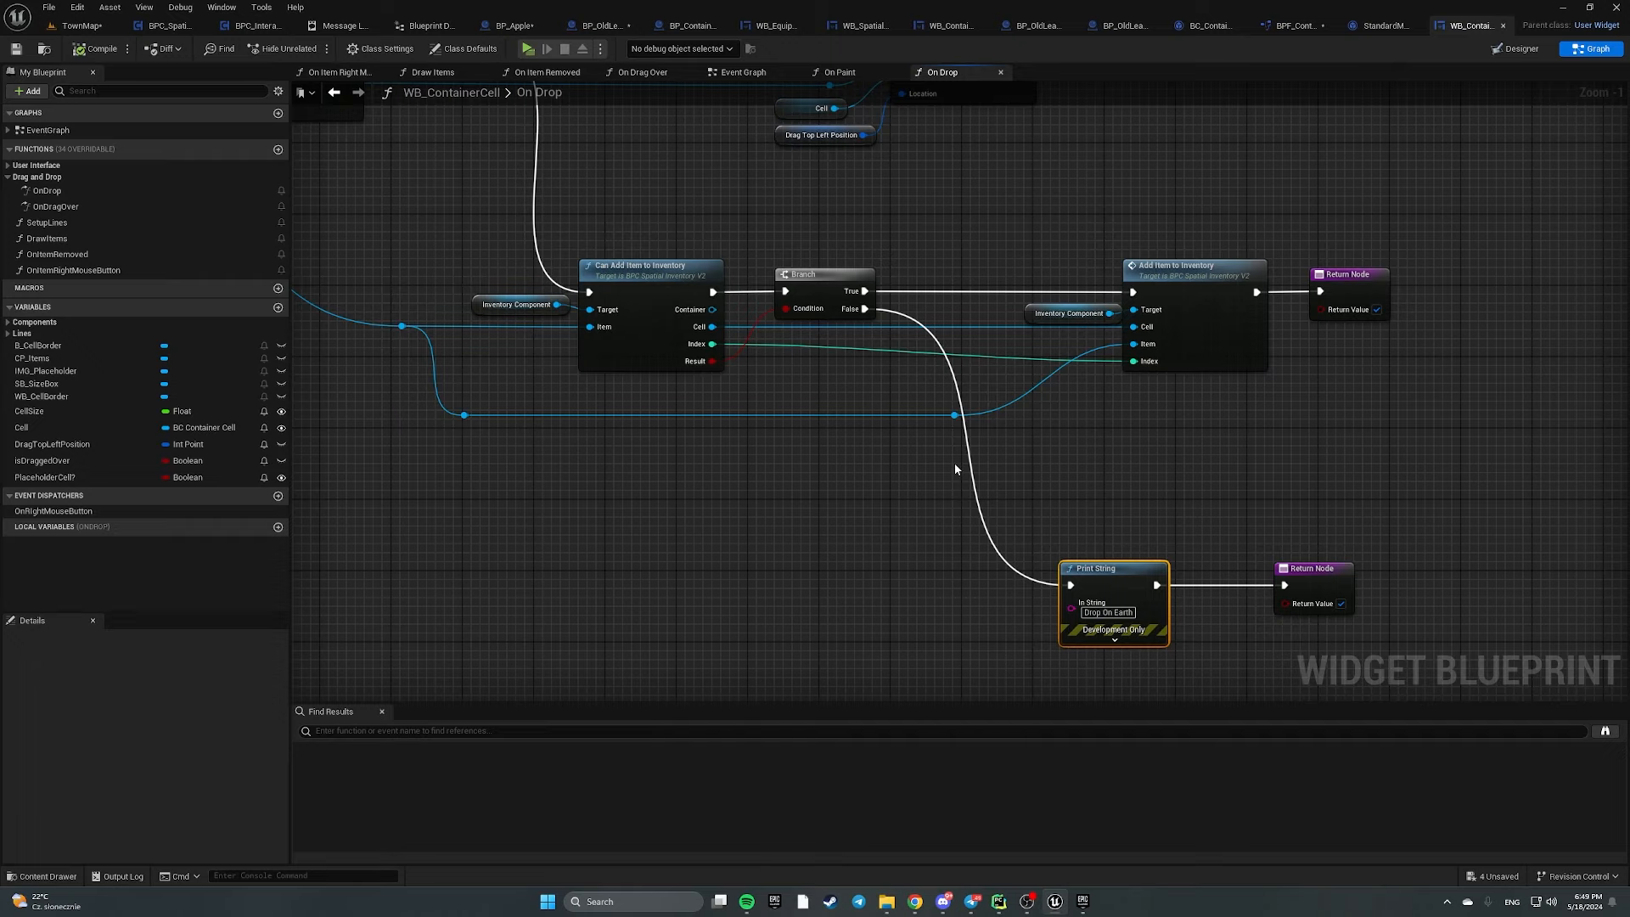
pyautogui.moveTo(1175, 659); pyautogui.dragTo(1193, 668)
pyautogui.moveTo(1193, 668); pyautogui.dragTo(814, 499, button='right')
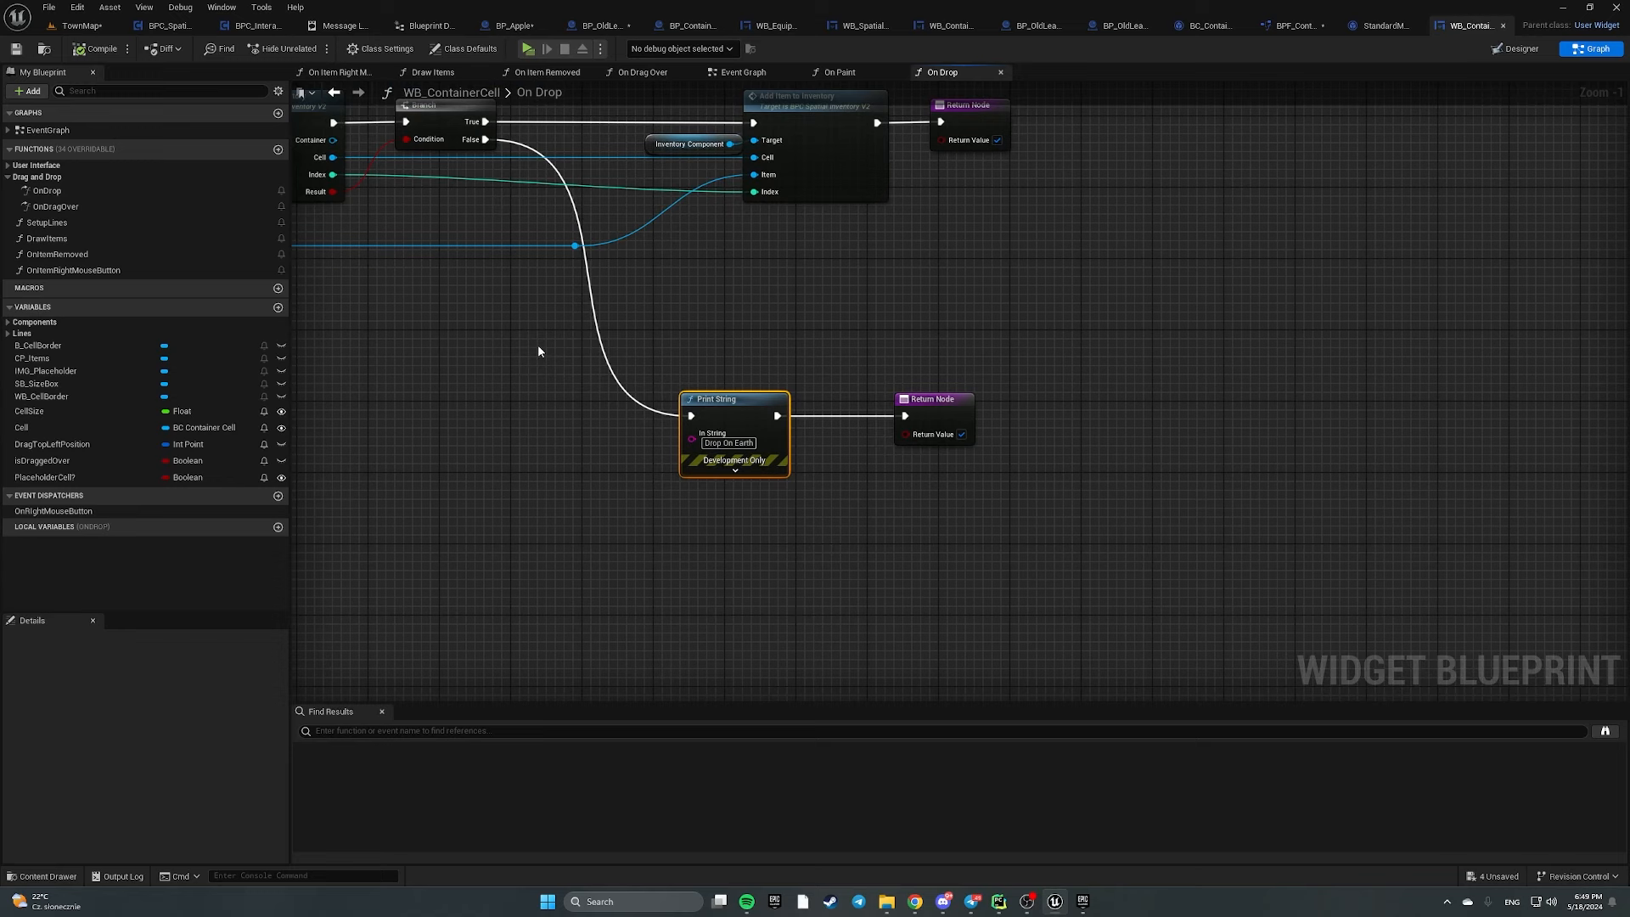
pyautogui.moveTo(538, 342); pyautogui.dragTo(817, 517)
pyautogui.moveTo(539, 355); pyautogui.dragTo(850, 530)
pyautogui.moveTo(529, 354); pyautogui.dragTo(813, 515, button='right')
pyautogui.moveTo(816, 512); pyautogui.dragTo(1119, 664)
pyautogui.moveTo(589, 375); pyautogui.dragTo(858, 497, button='right')
pyautogui.moveTo(628, 340); pyautogui.dragTo(909, 461)
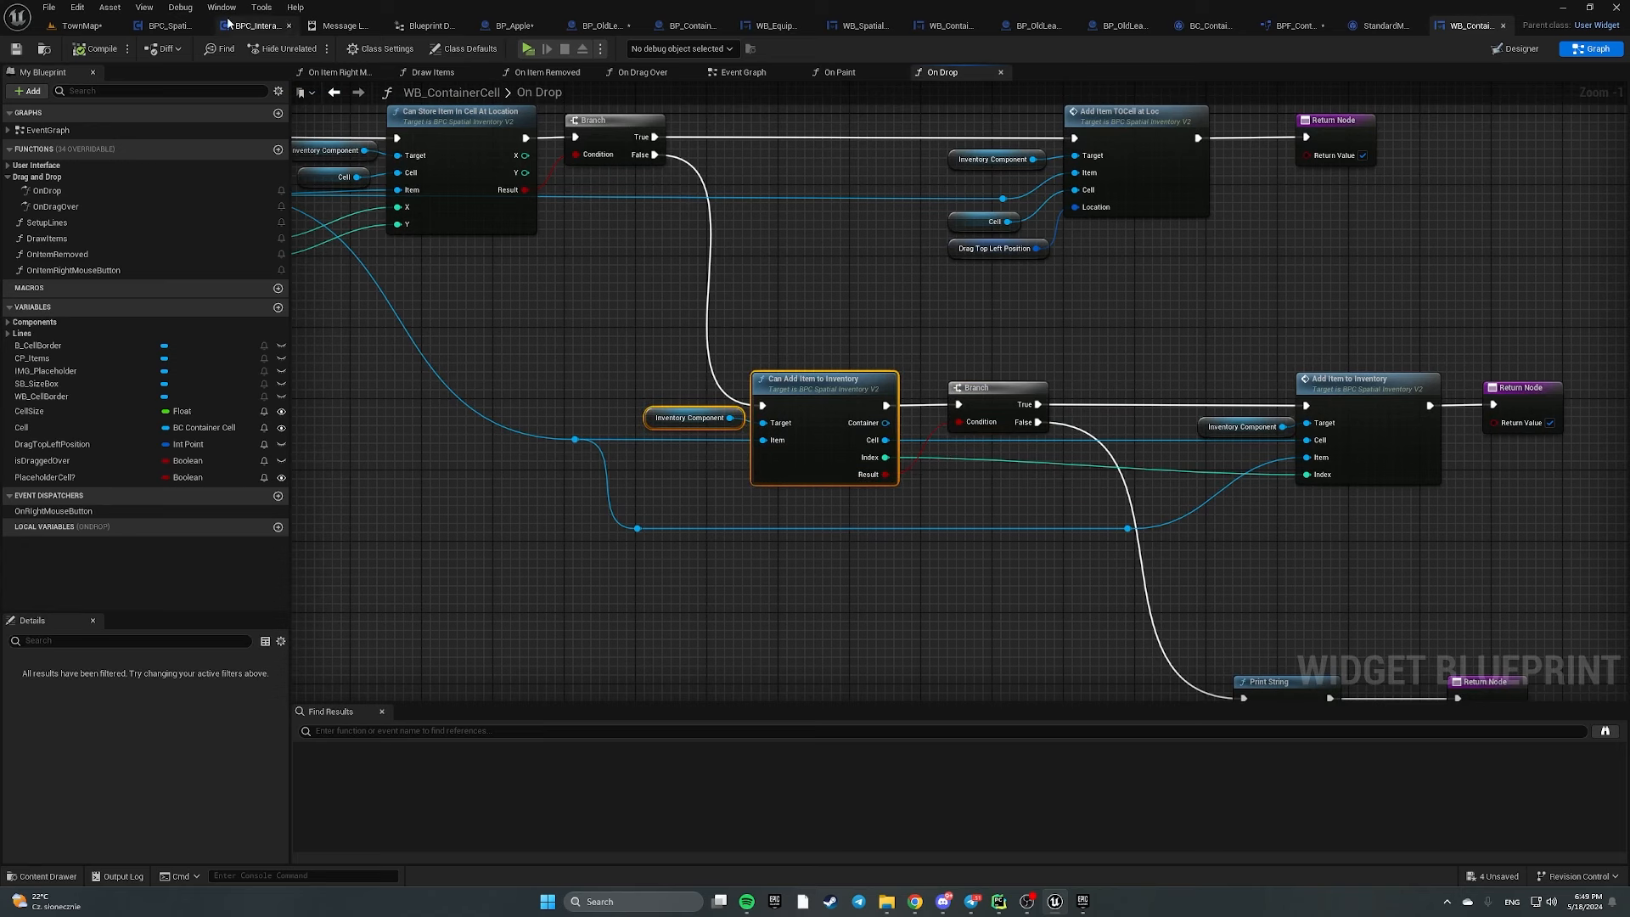
# Trace the Add Item To Inventory events in BPC_SpatialInventoryV2 through Add Item to Container to Add Item to Cell at Location, returning to the Event Graph
pyautogui.click(166, 25)
pyautogui.scroll(-1, 680, 343)
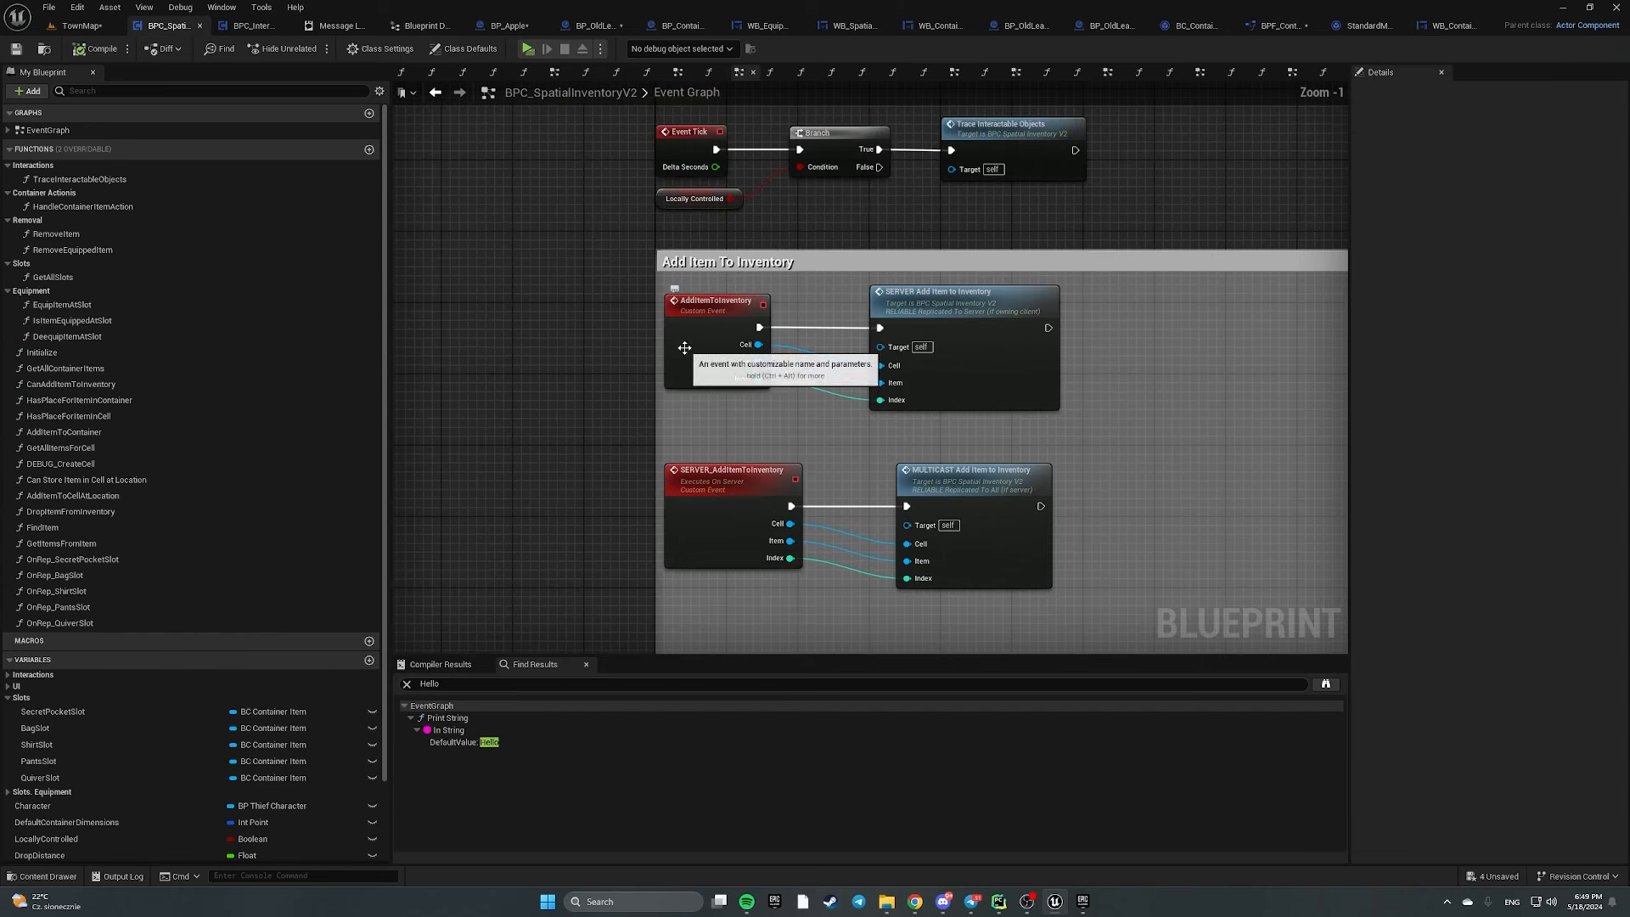
pyautogui.moveTo(811, 449); pyautogui.dragTo(604, 156, button='right')
pyautogui.moveTo(587, 238); pyautogui.dragTo(675, 316, button='right')
pyautogui.moveTo(644, 178); pyautogui.dragTo(678, 261, button='right')
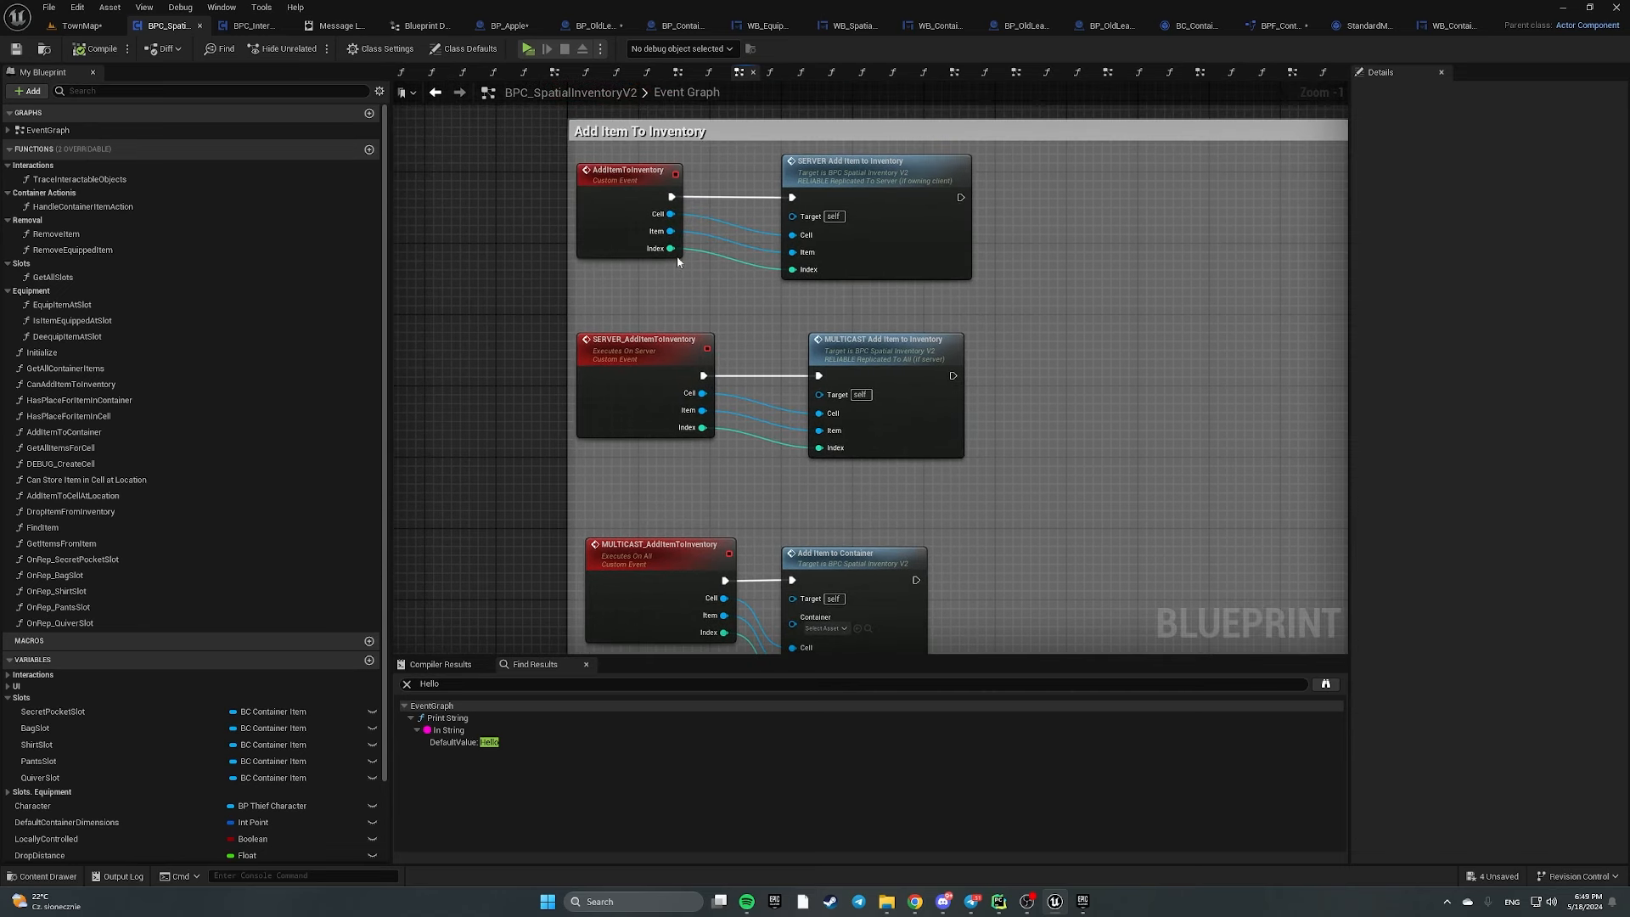
pyautogui.doubleClick(844, 550)
pyautogui.doubleClick(615, 302)
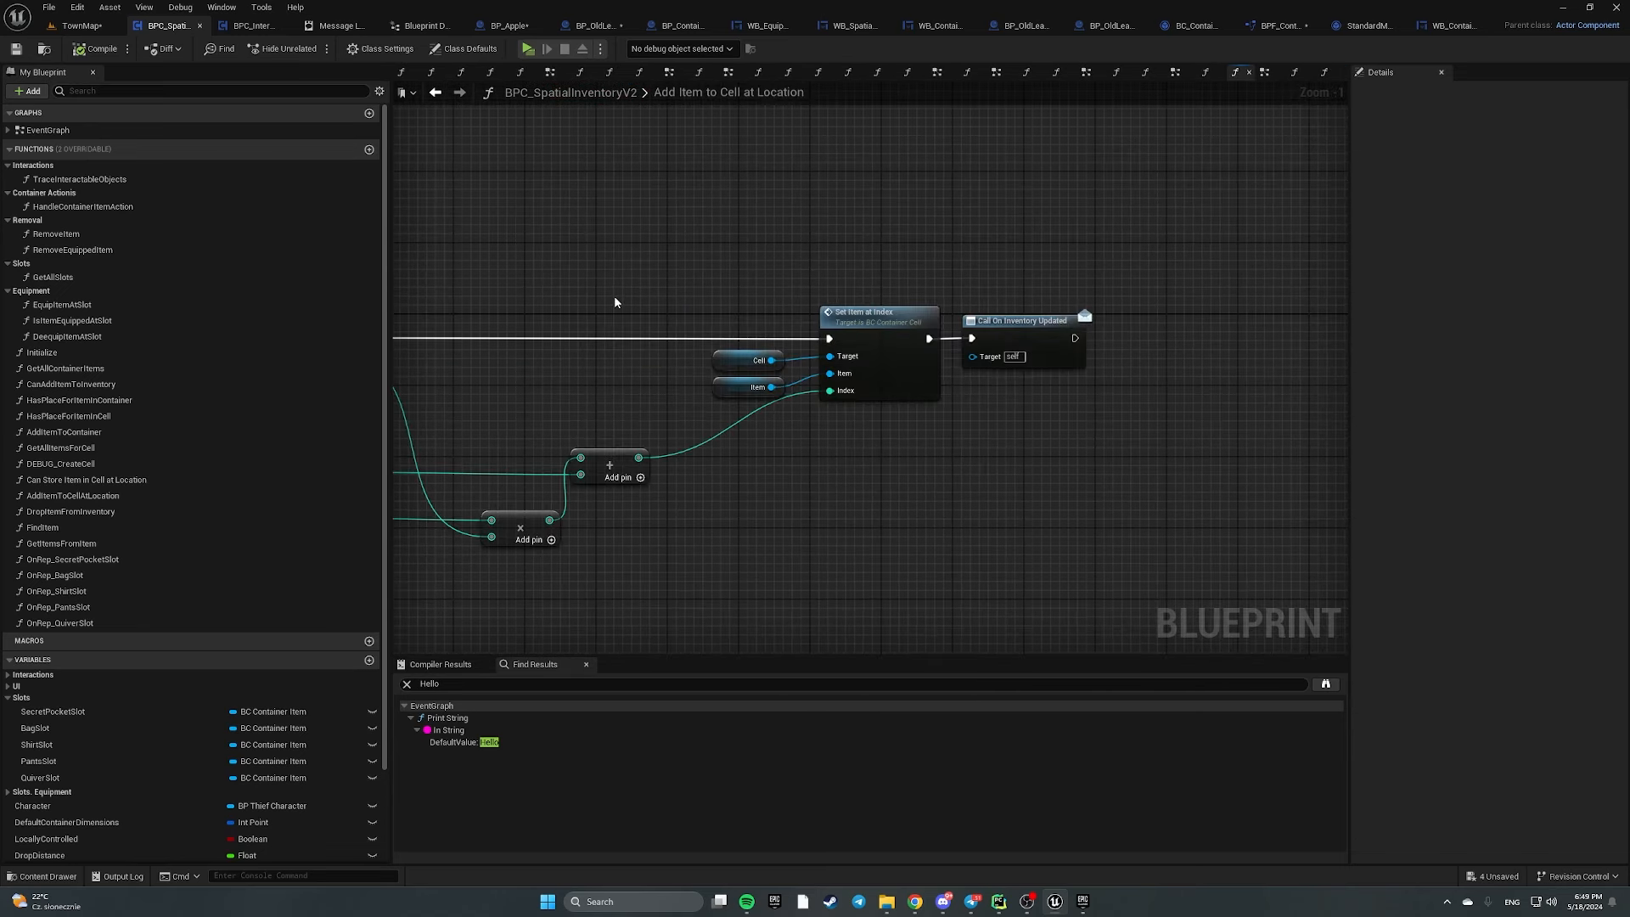
pyautogui.moveTo(690, 316); pyautogui.dragTo(893, 247, button='right')
pyautogui.click(433, 93)
pyautogui.click(434, 92)
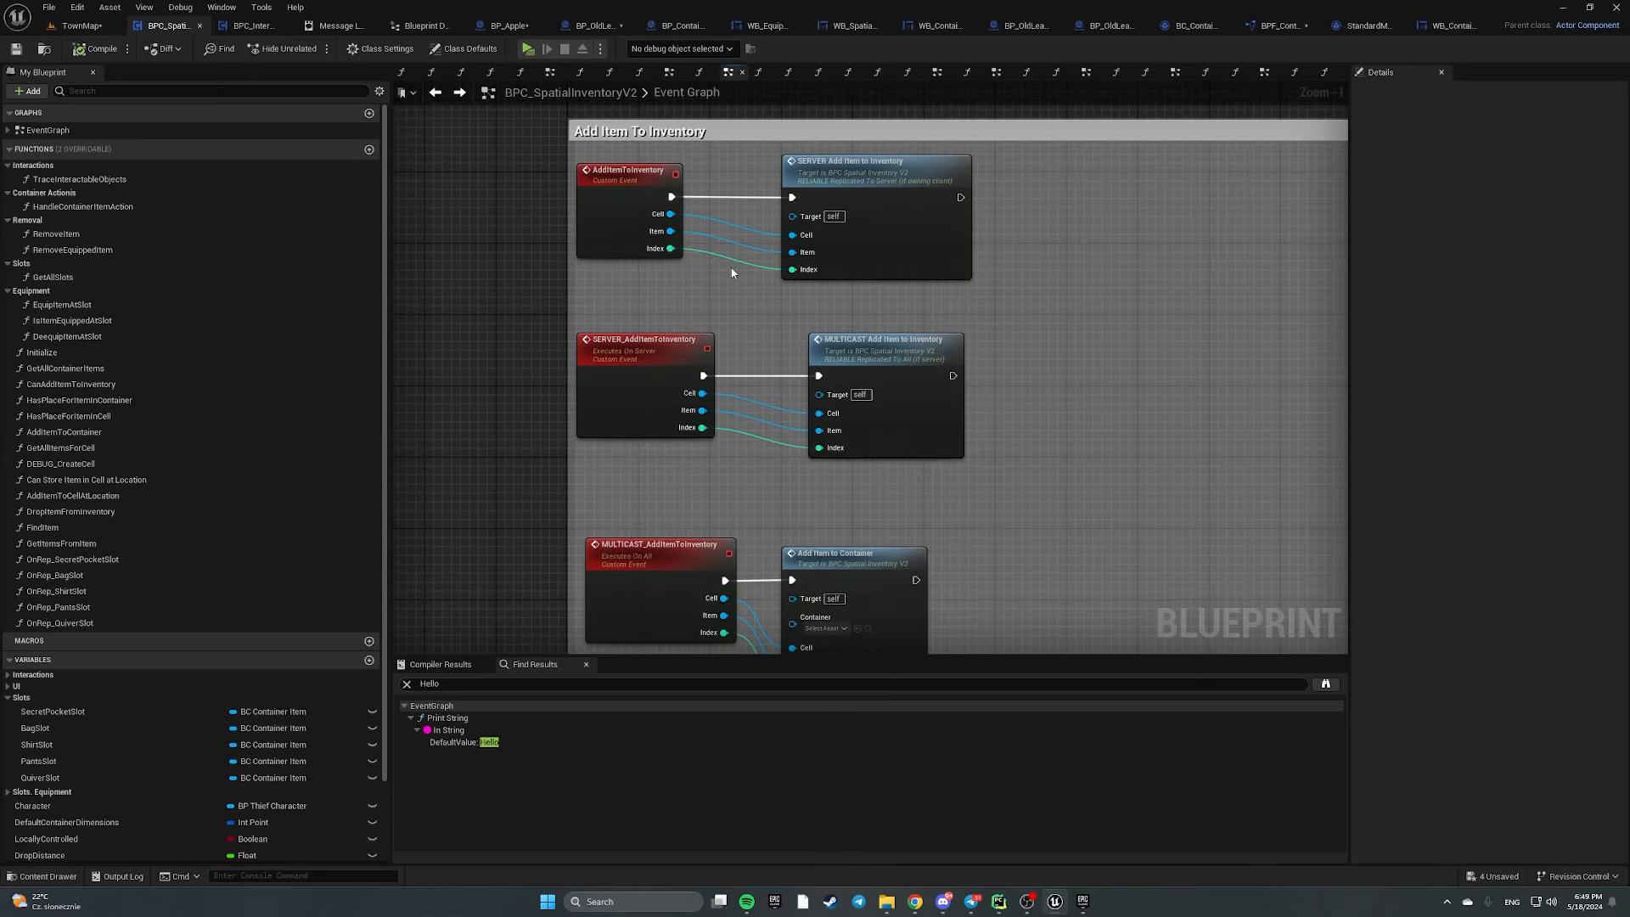
# In WB_ContainerCell's On Drop graph, move Add Item to Inventory with its Inventory Component and Return Node farther from the Branch
pyautogui.click(252, 31)
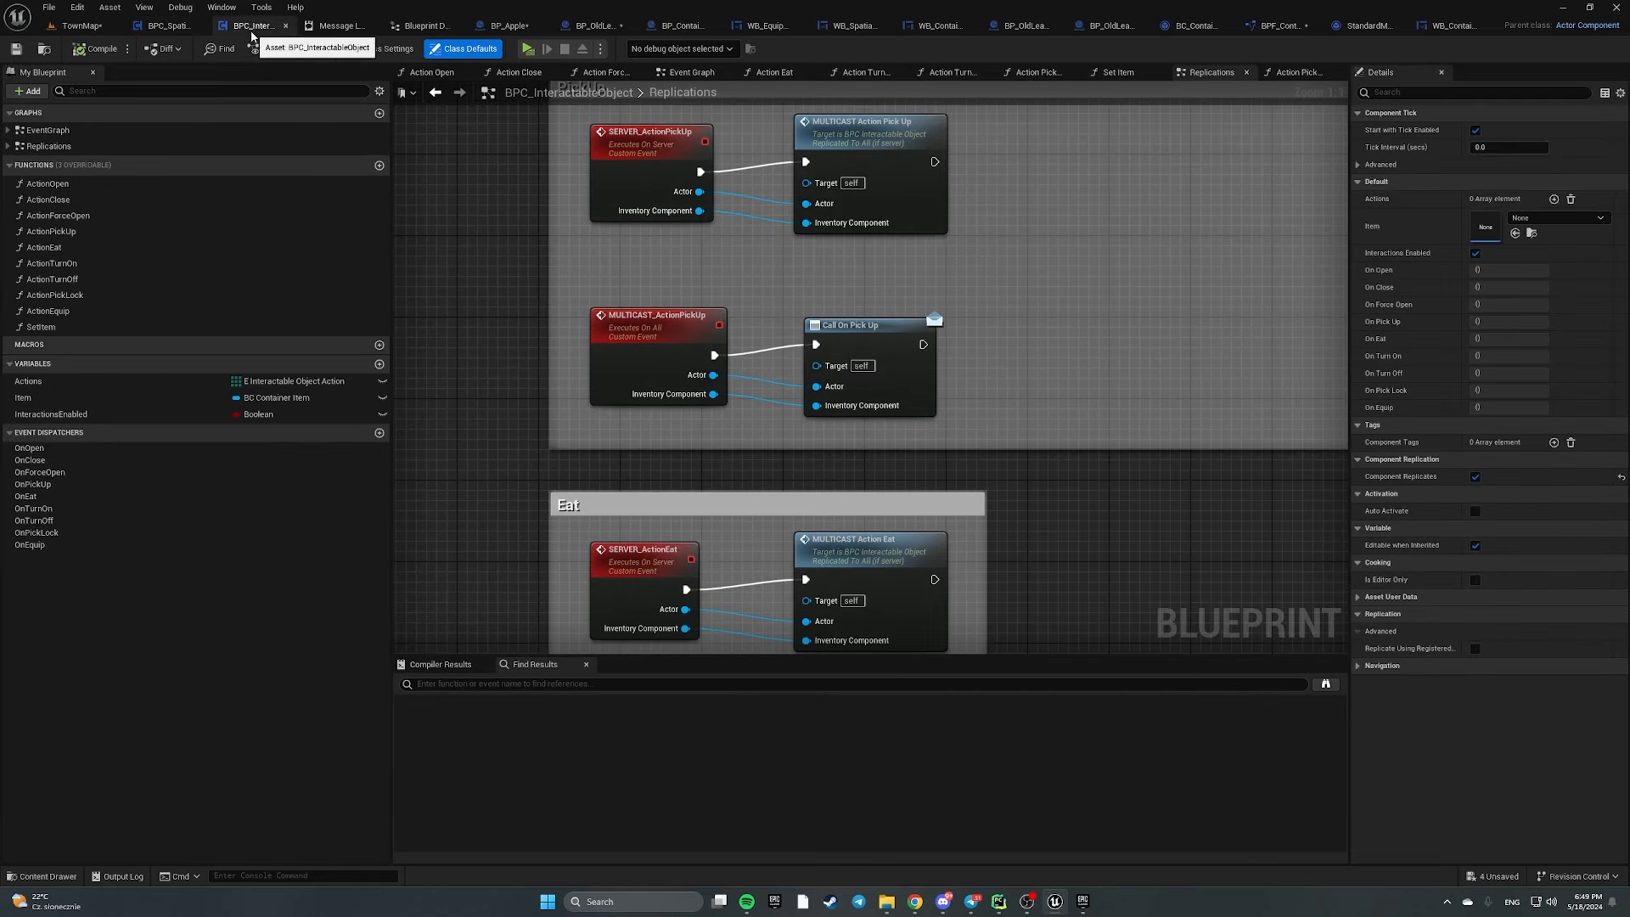
pyautogui.click(1454, 26)
pyautogui.moveTo(1015, 334); pyautogui.dragTo(817, 280, button='right')
pyautogui.moveTo(369, 284); pyautogui.dragTo(649, 451)
pyautogui.moveTo(933, 277); pyautogui.dragTo(707, 255, button='right')
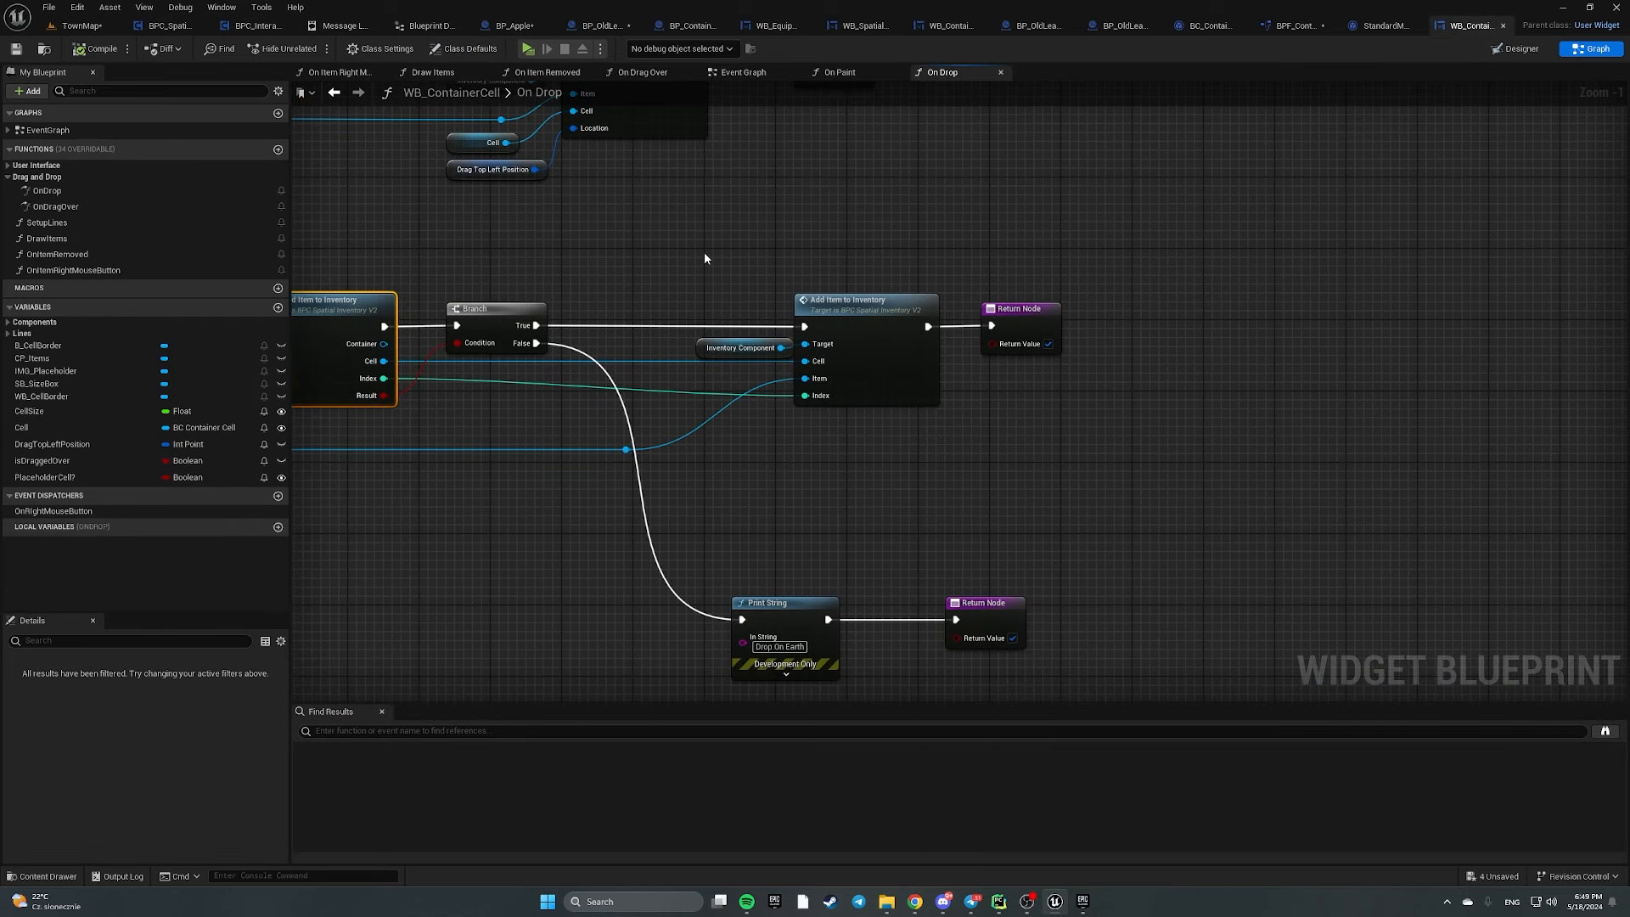
pyautogui.moveTo(704, 218); pyautogui.dragTo(1138, 450)
pyautogui.moveTo(885, 307); pyautogui.dragTo(1276, 311)
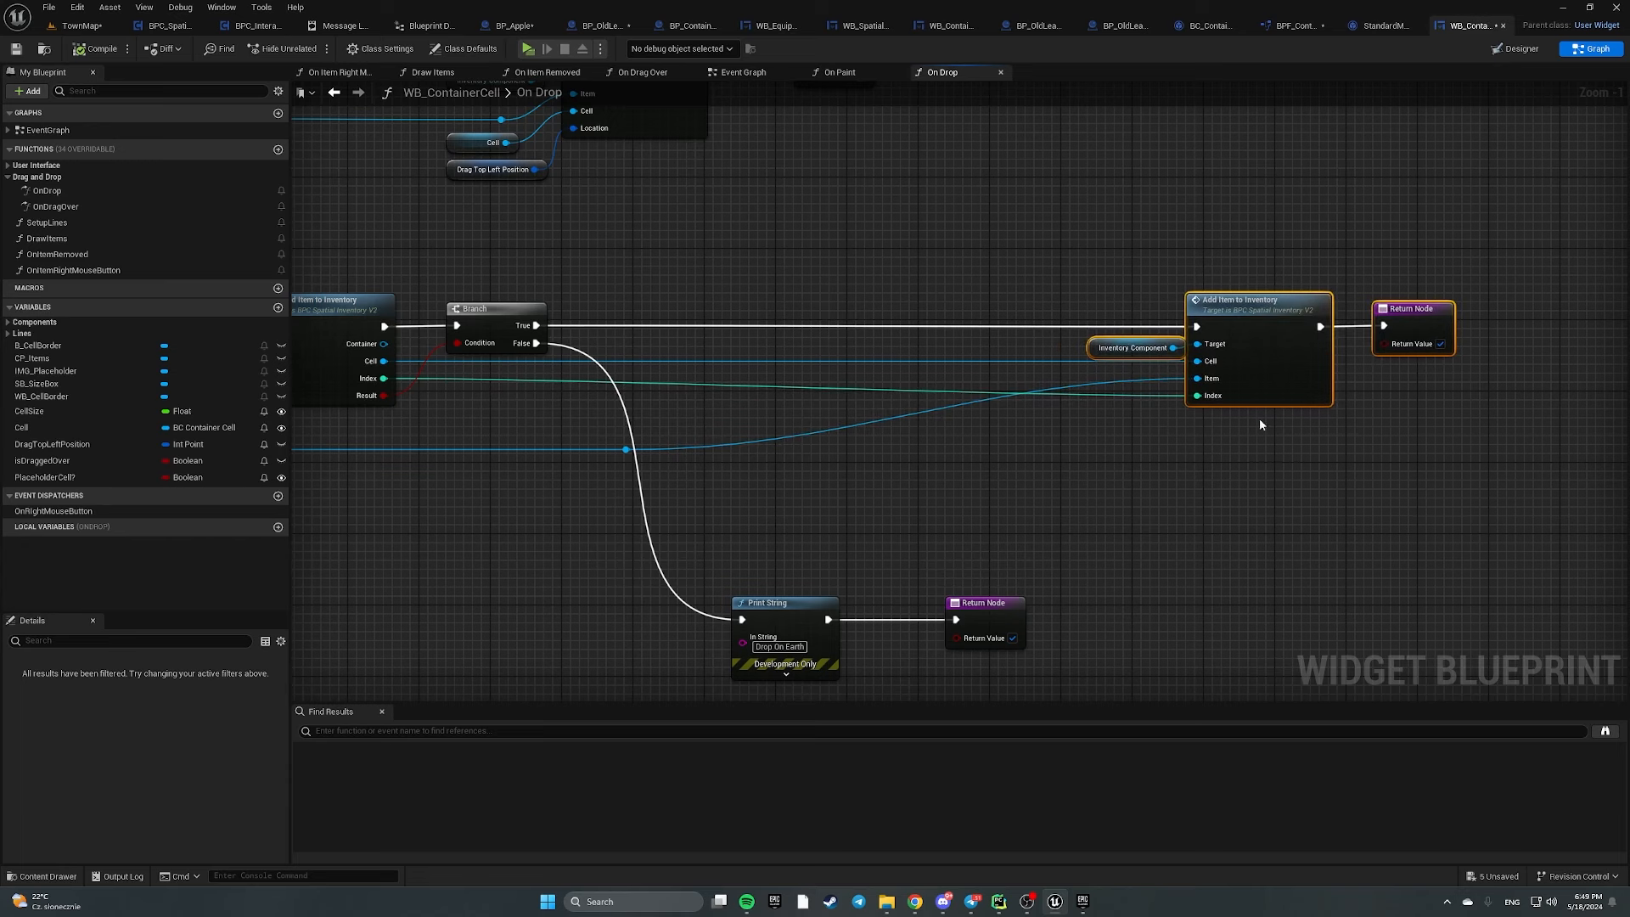
pyautogui.click(725, 282)
pyautogui.moveTo(1072, 314); pyautogui.dragTo(1104, 349)
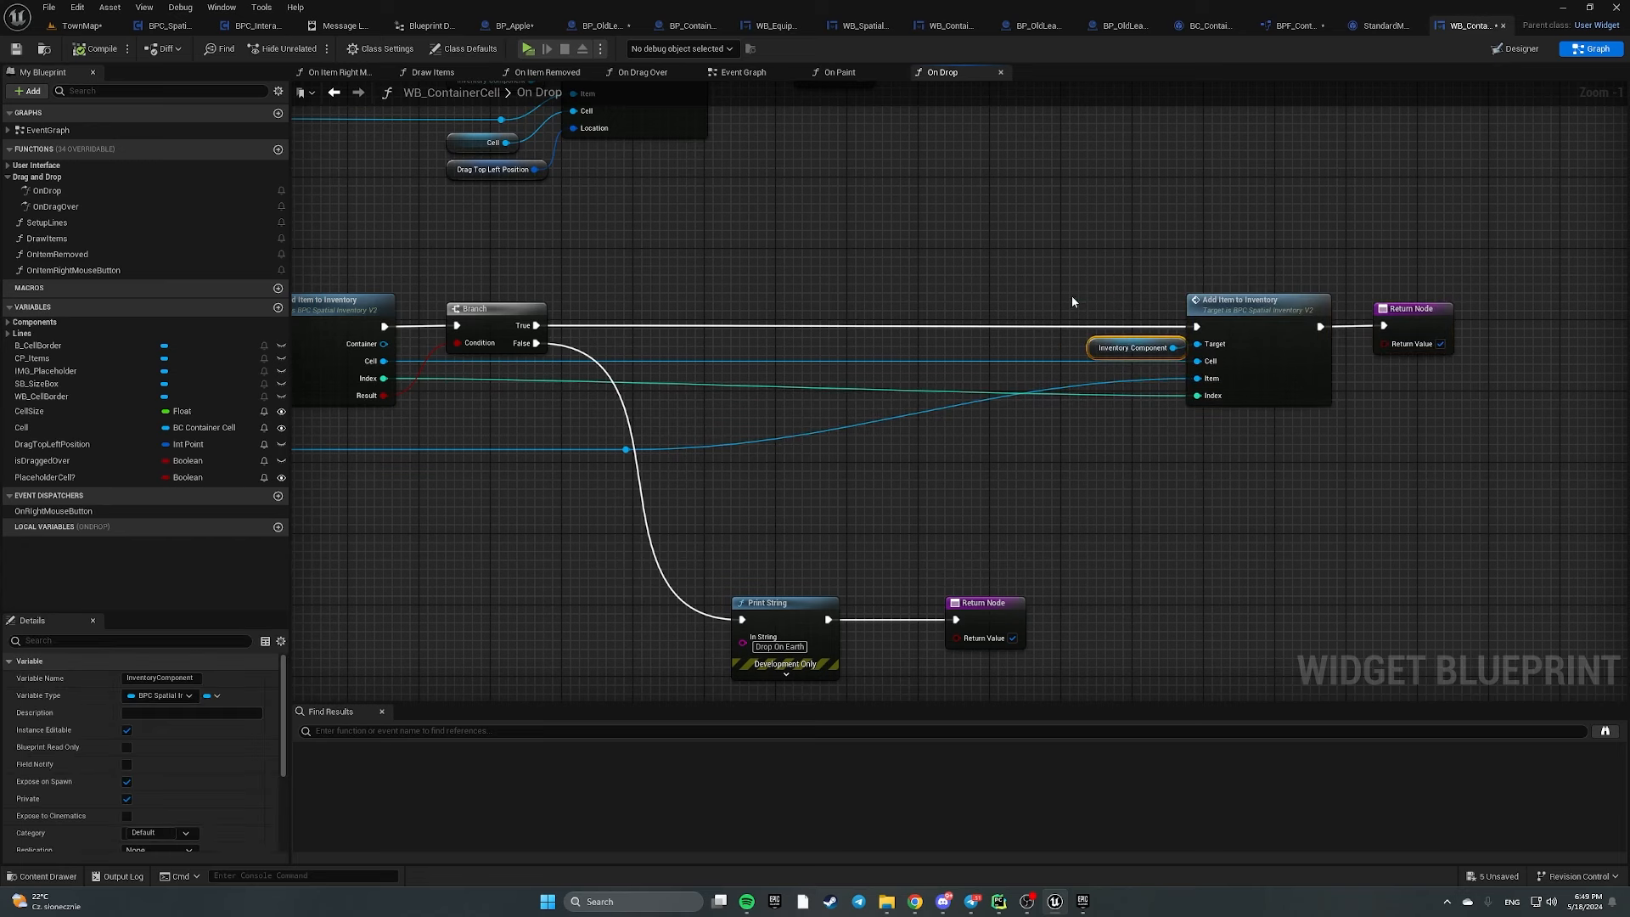
# Review BPC_InteractableObject's replication events and BPC_SpatialInventoryV2's Add Item To Inventory section, returning to WB_ContainerCell's On Drop graph
pyautogui.click(227, 26)
pyautogui.moveTo(594, 193); pyautogui.dragTo(598, 534, button='right')
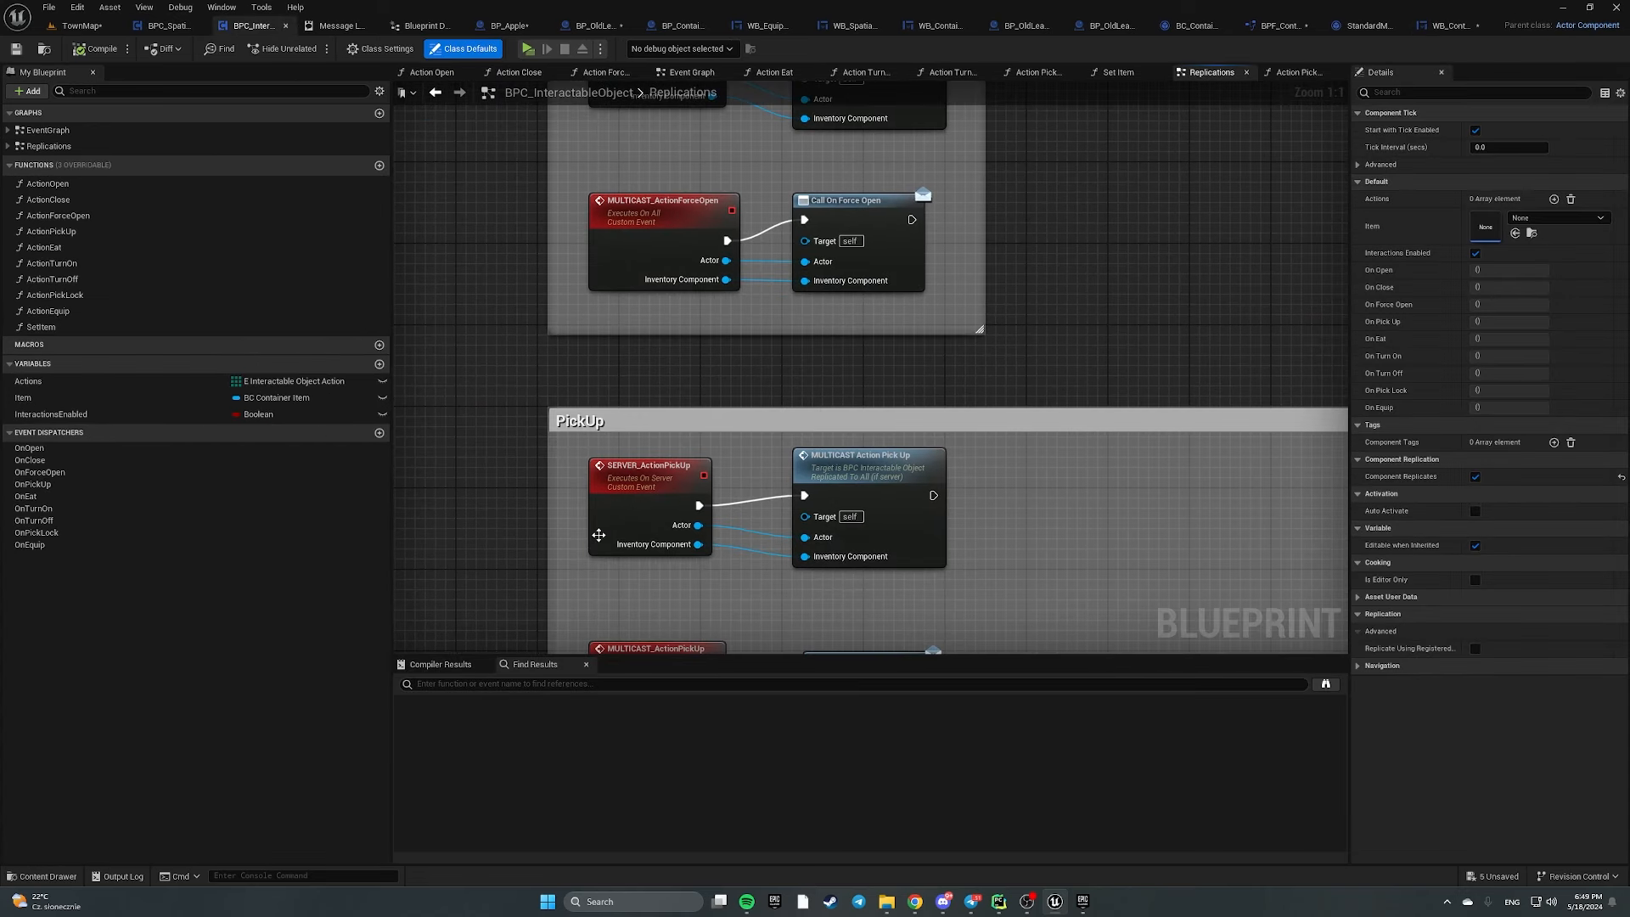
pyautogui.scroll(-5, 604, 523)
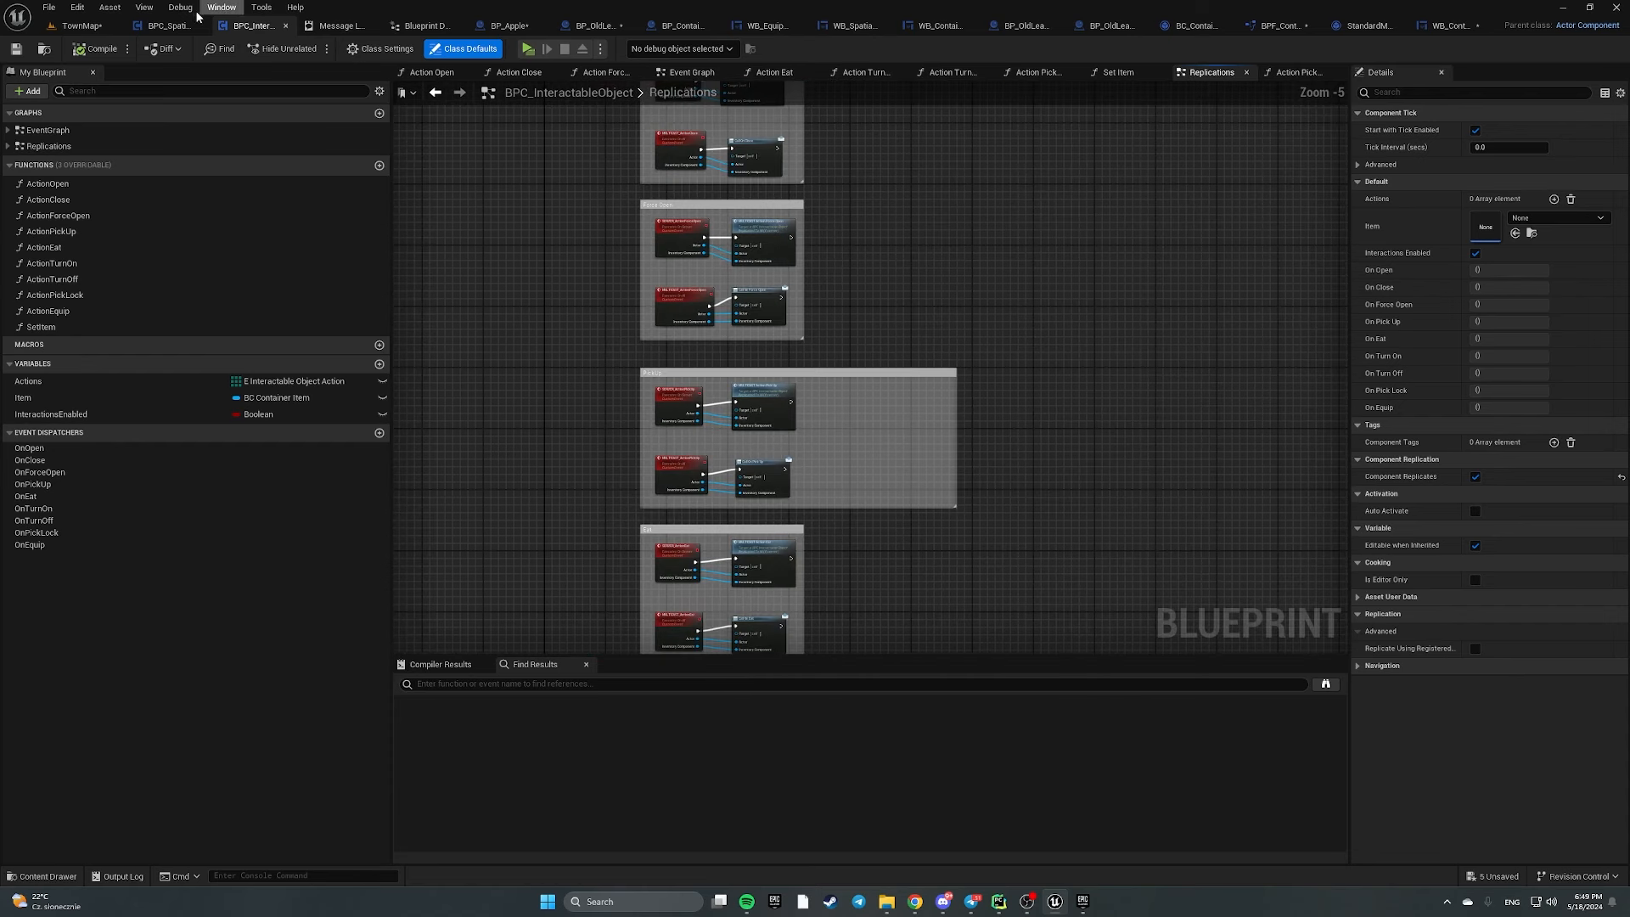
pyautogui.click(166, 25)
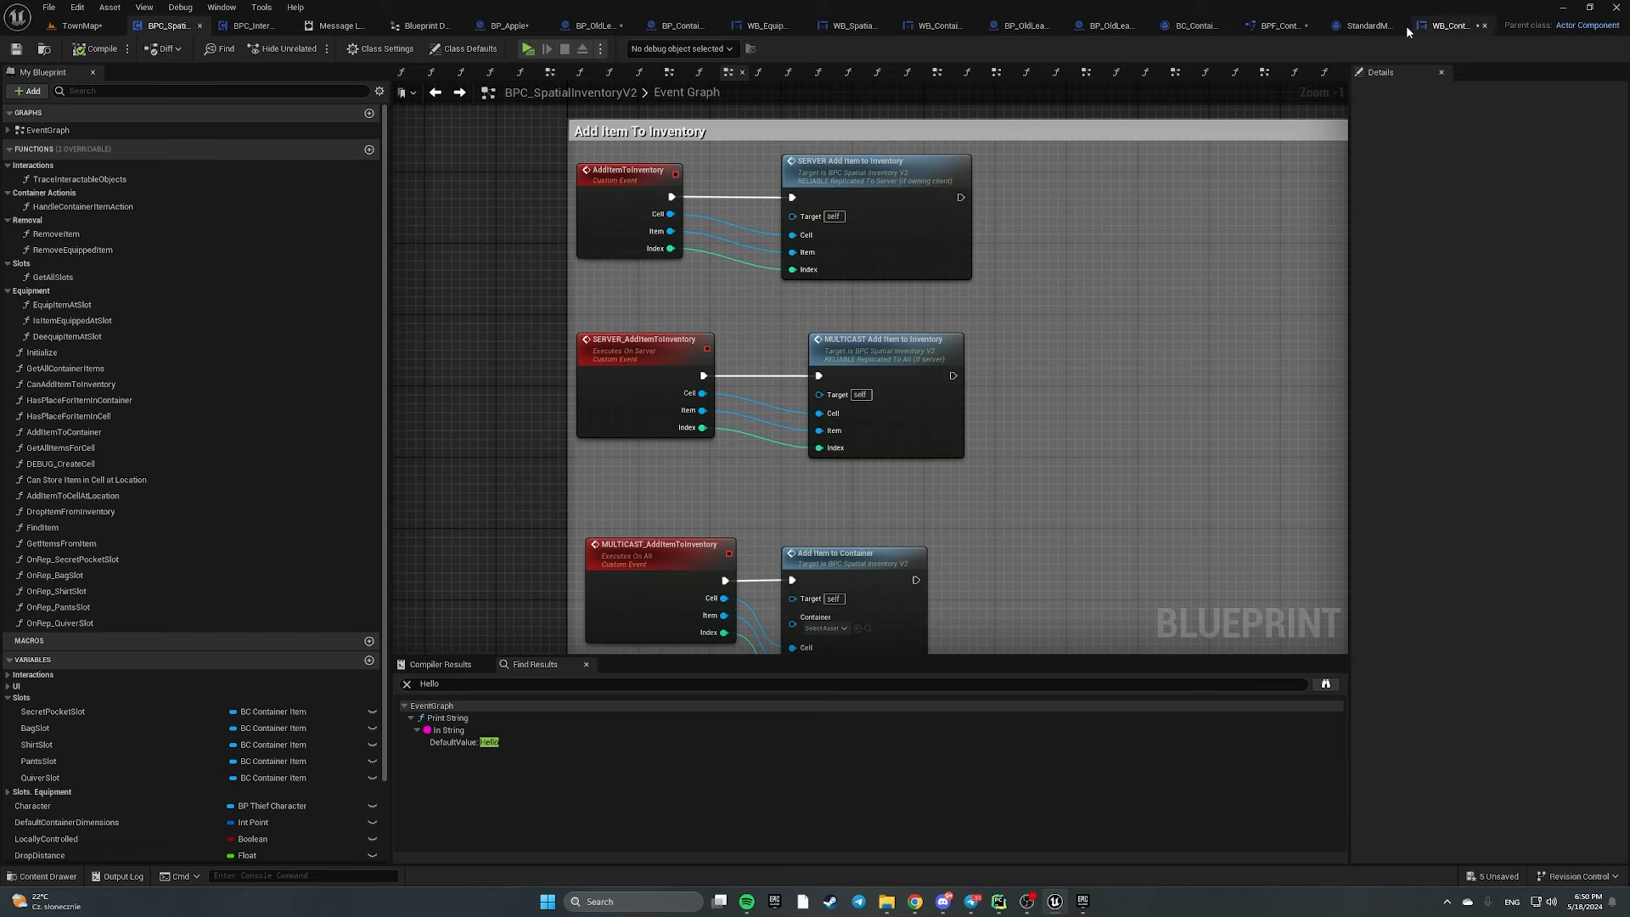
pyautogui.click(1457, 25)
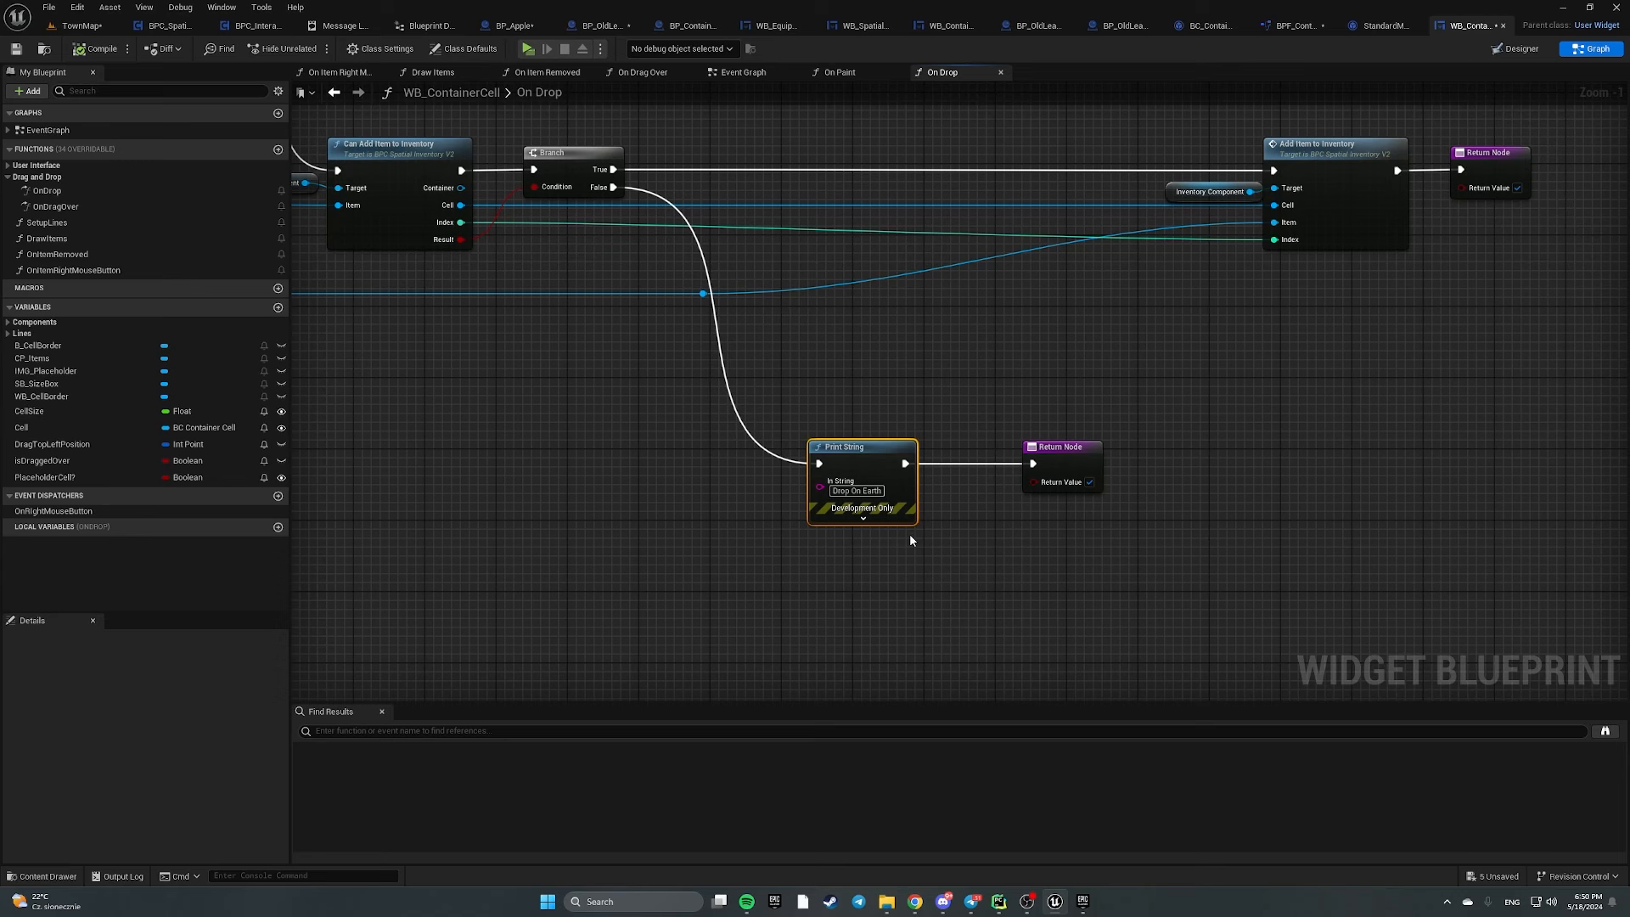
# Duplicate the Inventory Component node near the Print String and add a Drop Item call targeting it
pyautogui.moveTo(415, 132); pyautogui.dragTo(457, 166)
pyautogui.hotkey('ctrl', 'c')
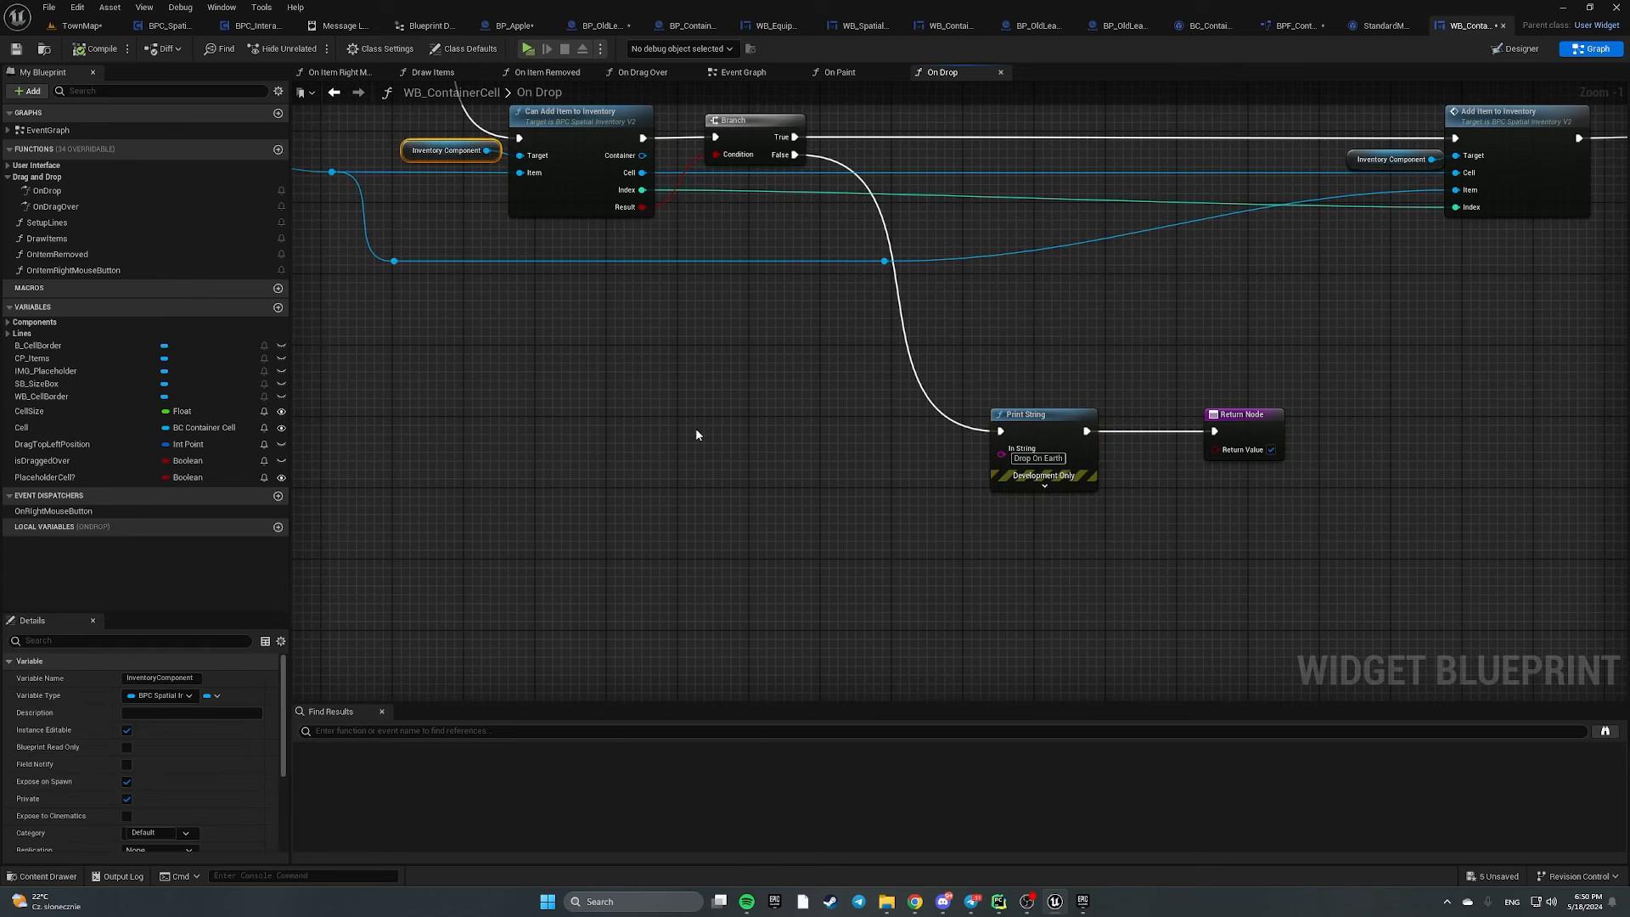
pyautogui.click(711, 457)
pyautogui.hotkey('ctrl', 'v')
pyautogui.moveTo(790, 463); pyautogui.dragTo(839, 455)
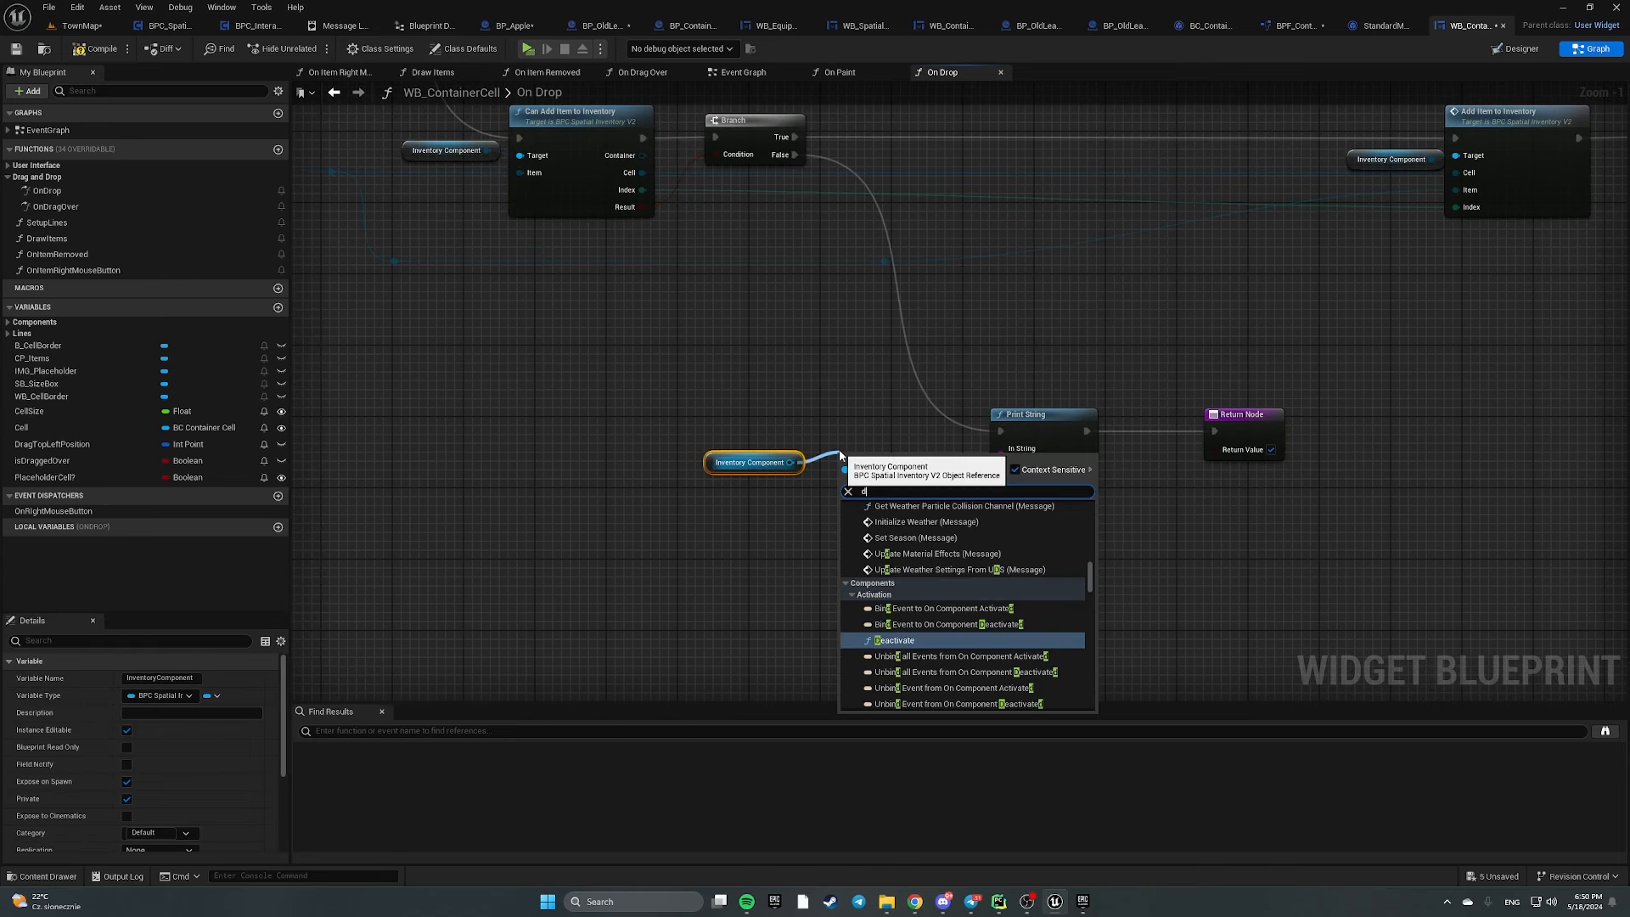
pyautogui.write('dr')
pyautogui.press('Return')
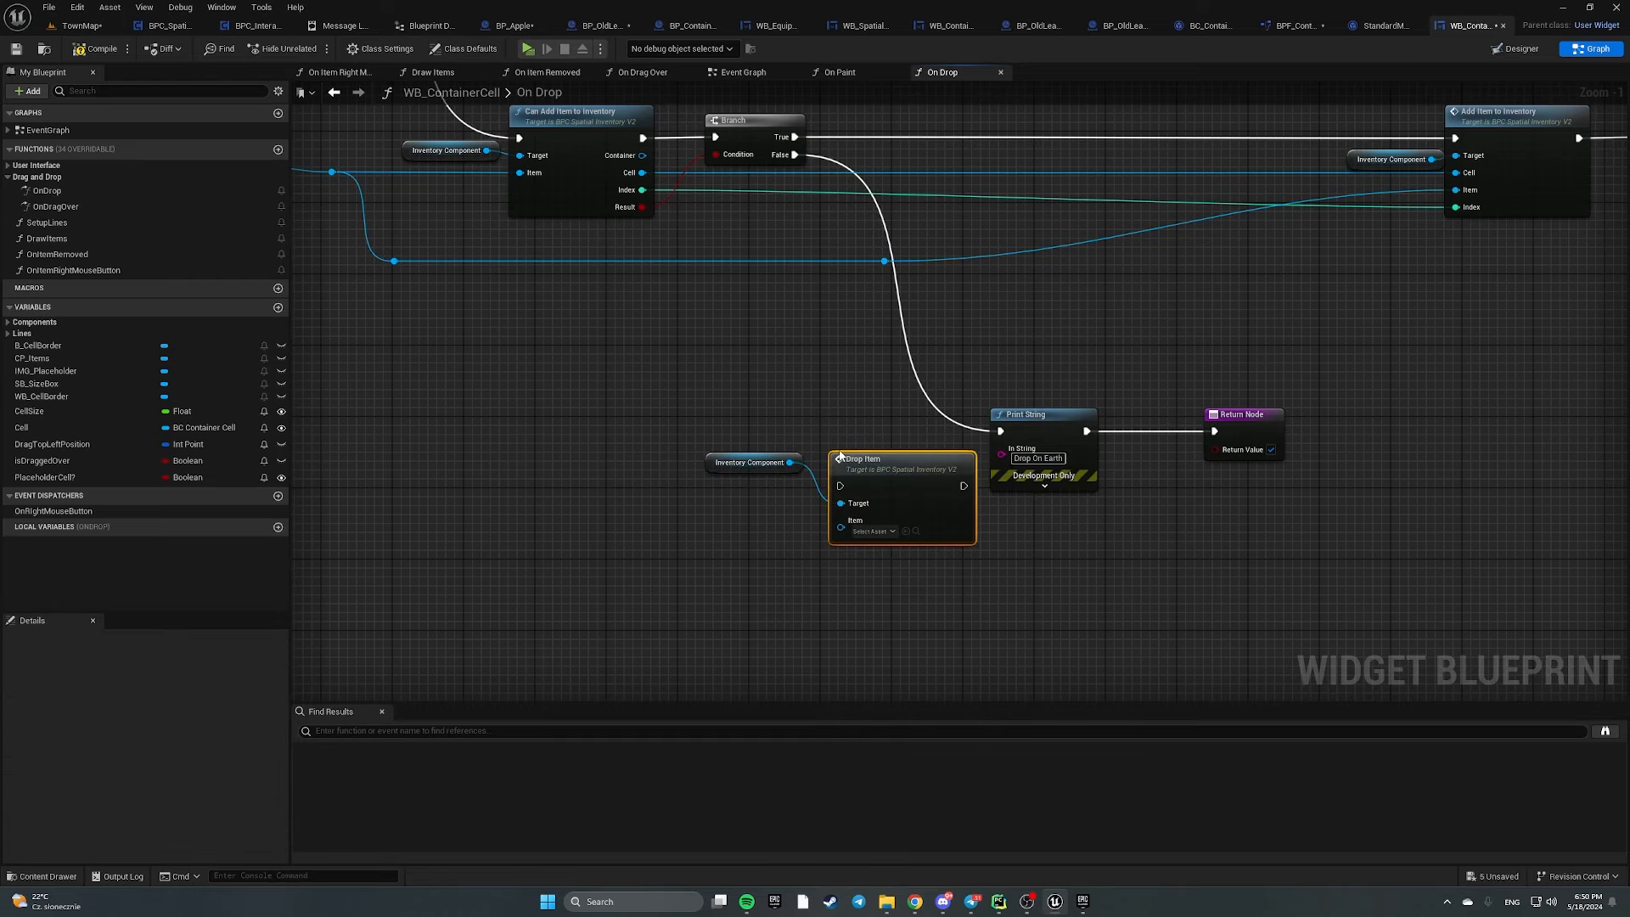
# Examine the DropItem and SERVER_DropItem events in BPC_SpatialInventoryV2 and return to the On Drop graph
pyautogui.doubleClick(886, 461)
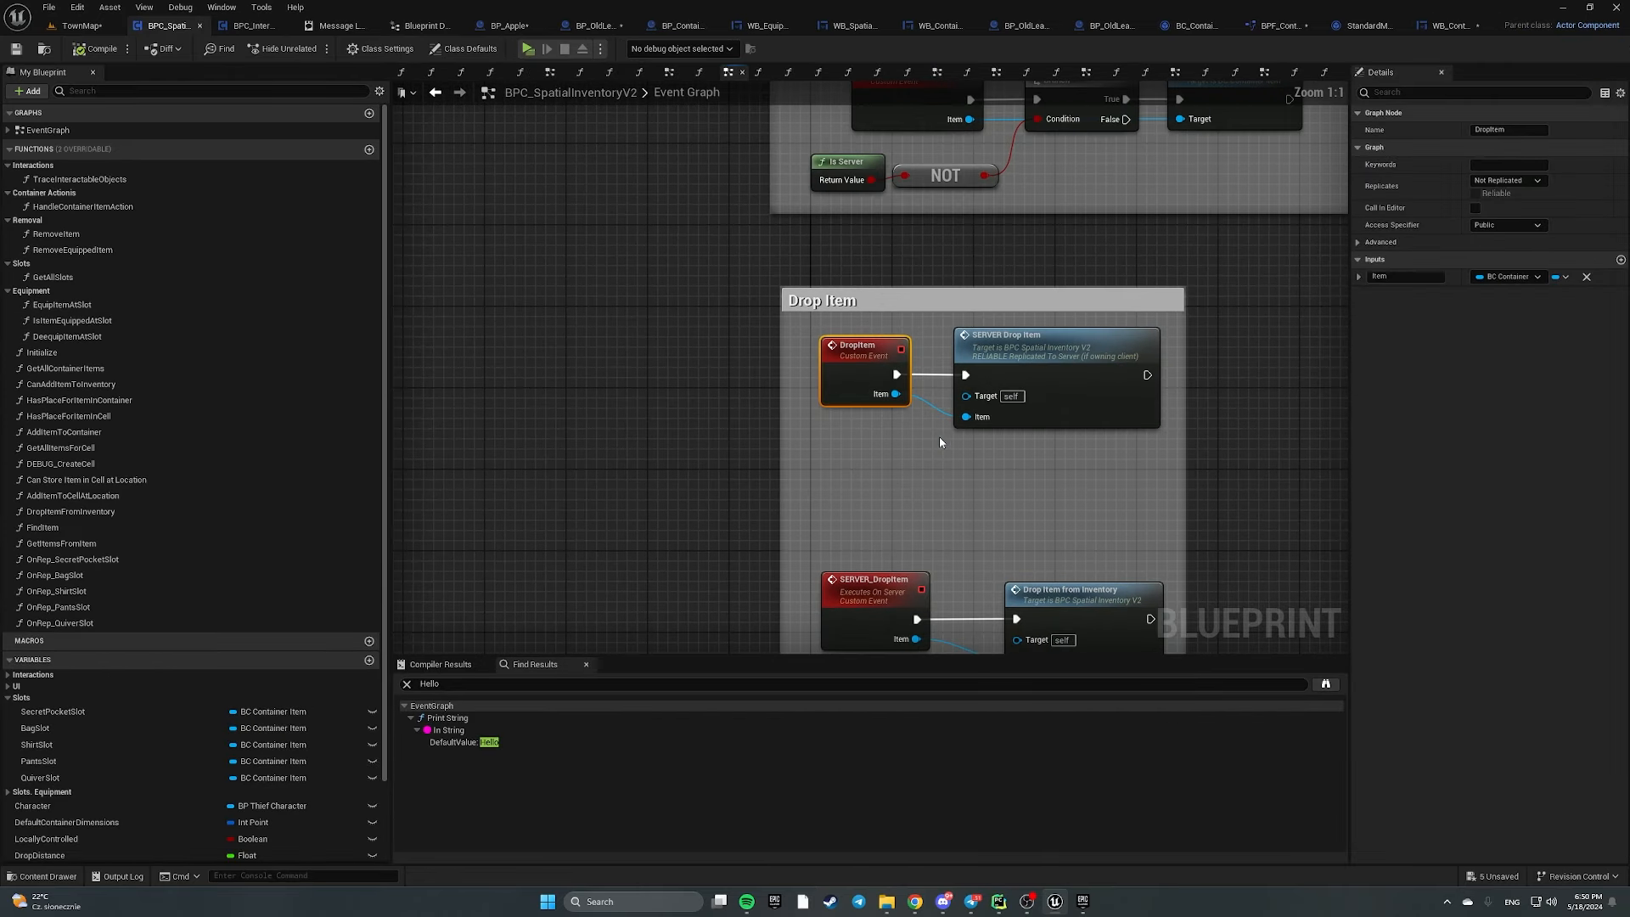
pyautogui.moveTo(960, 450); pyautogui.dragTo(833, 245, button='right')
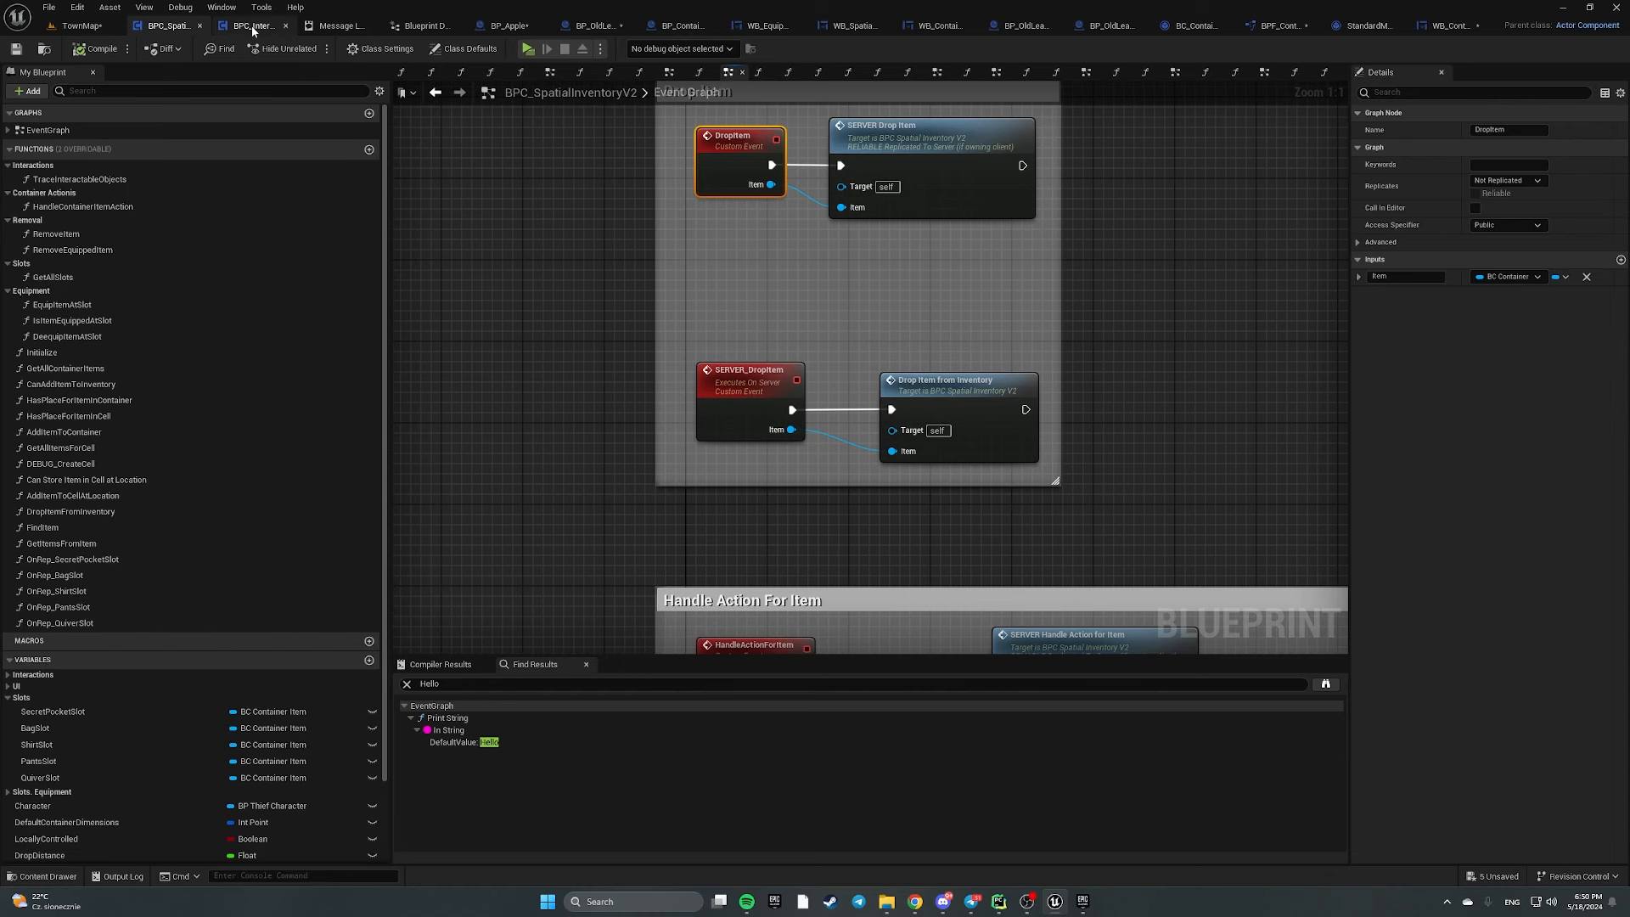
pyautogui.click(1449, 25)
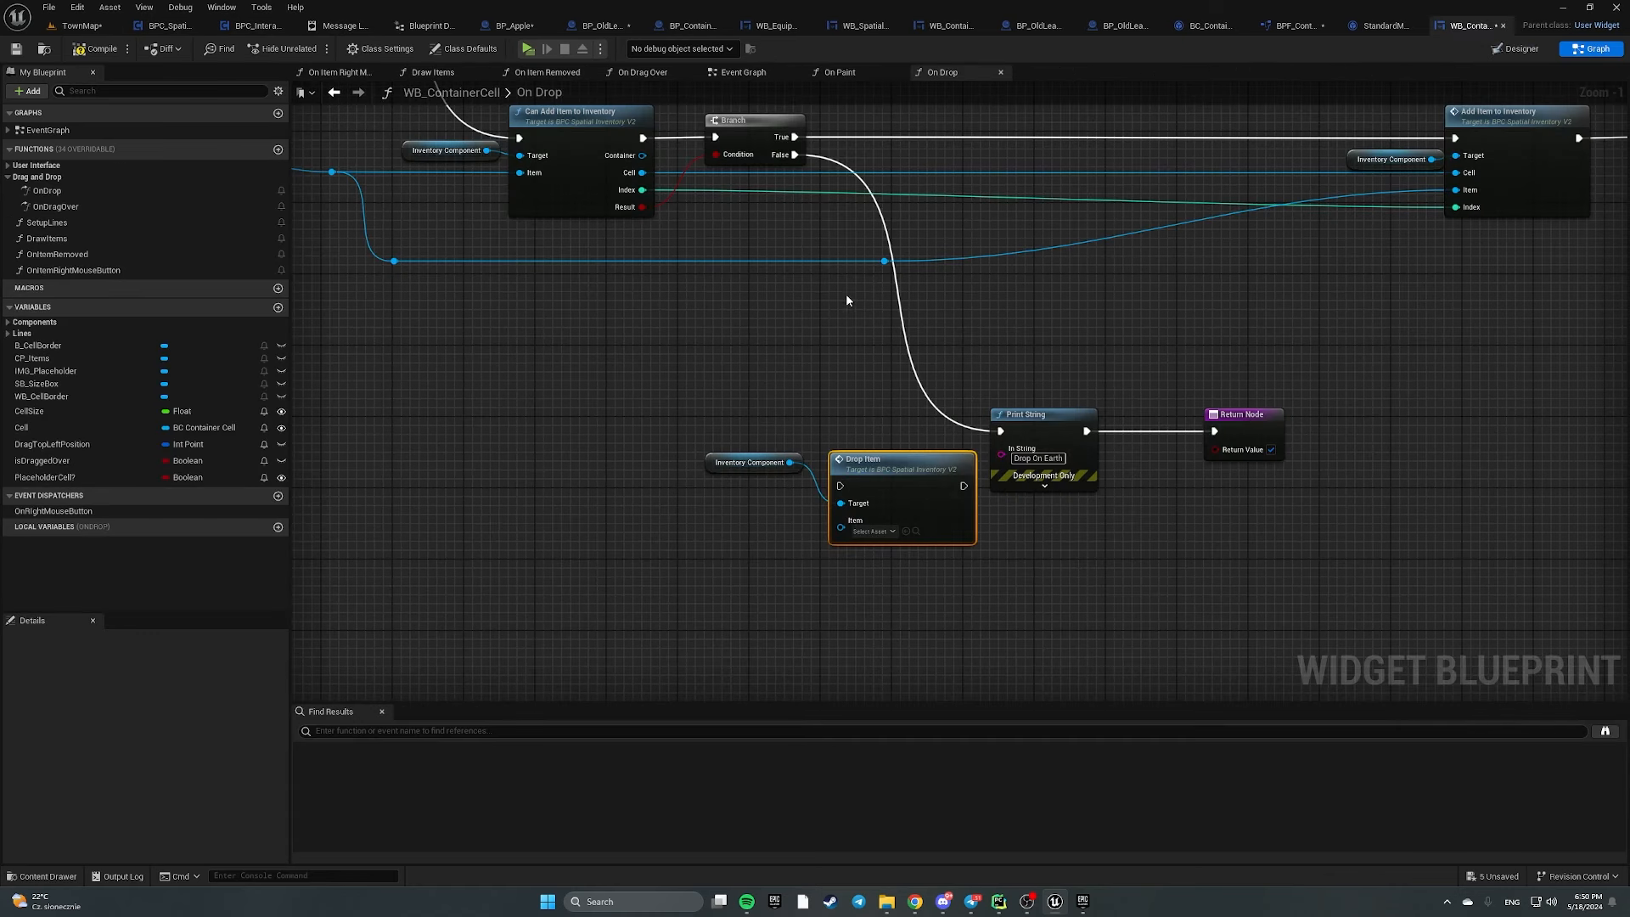
# Replace the Drop On Earth Print String with Drop Item between the Branch's False output and the Return Node, and compile
pyautogui.moveTo(794, 157); pyautogui.dragTo(859, 502)
pyautogui.click(1033, 416)
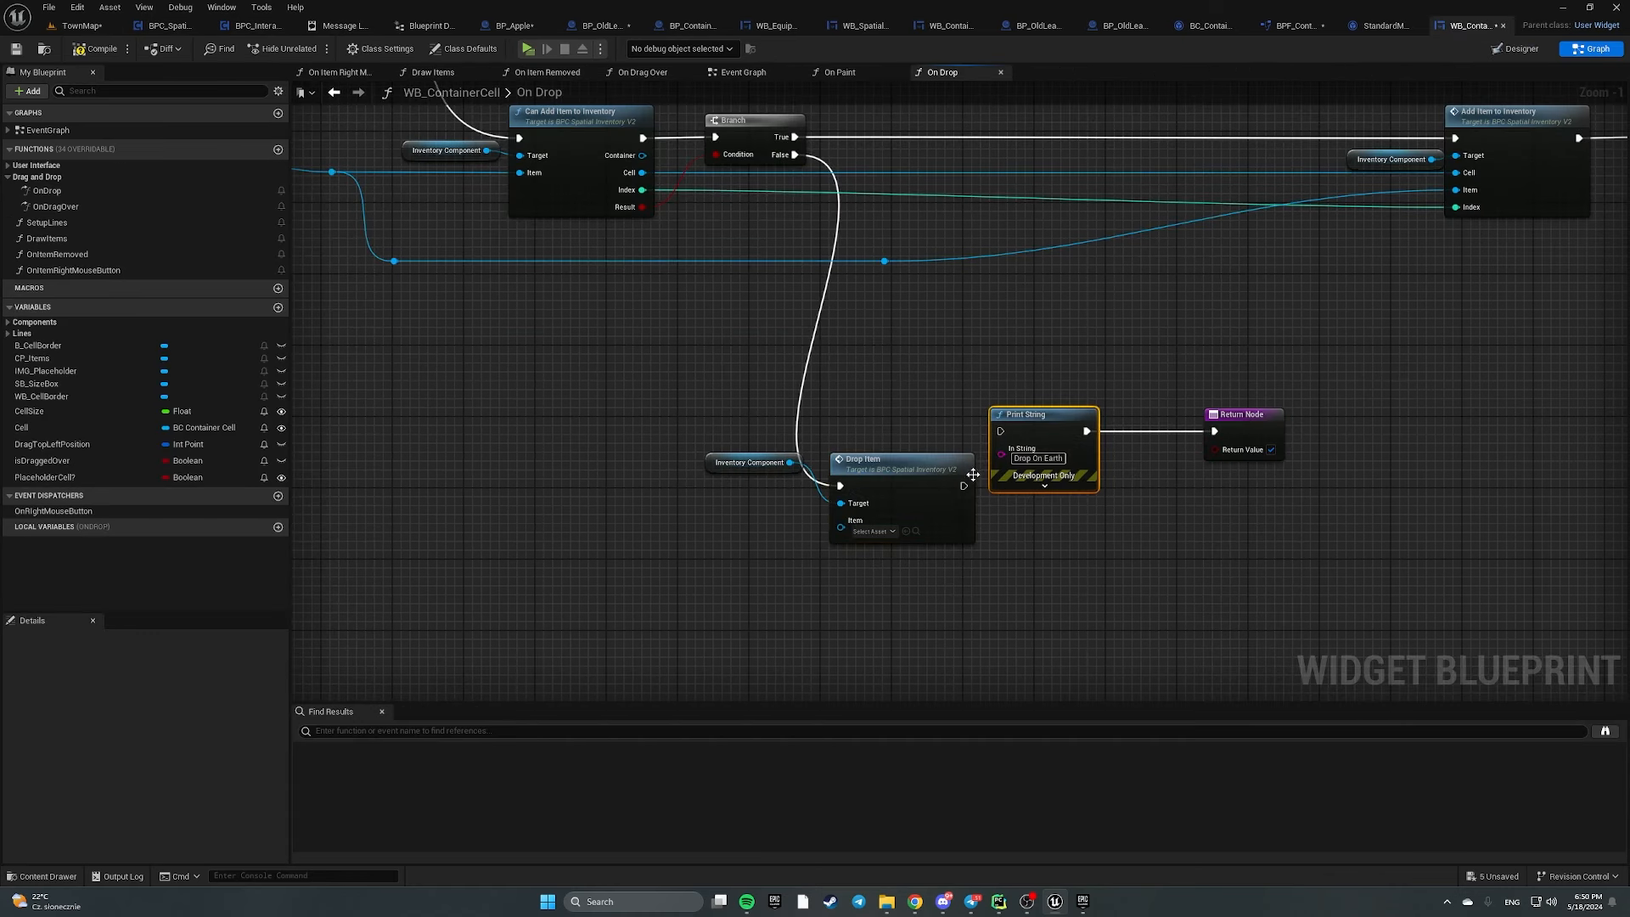
pyautogui.press('Delete')
pyautogui.moveTo(933, 460); pyautogui.dragTo(1213, 432)
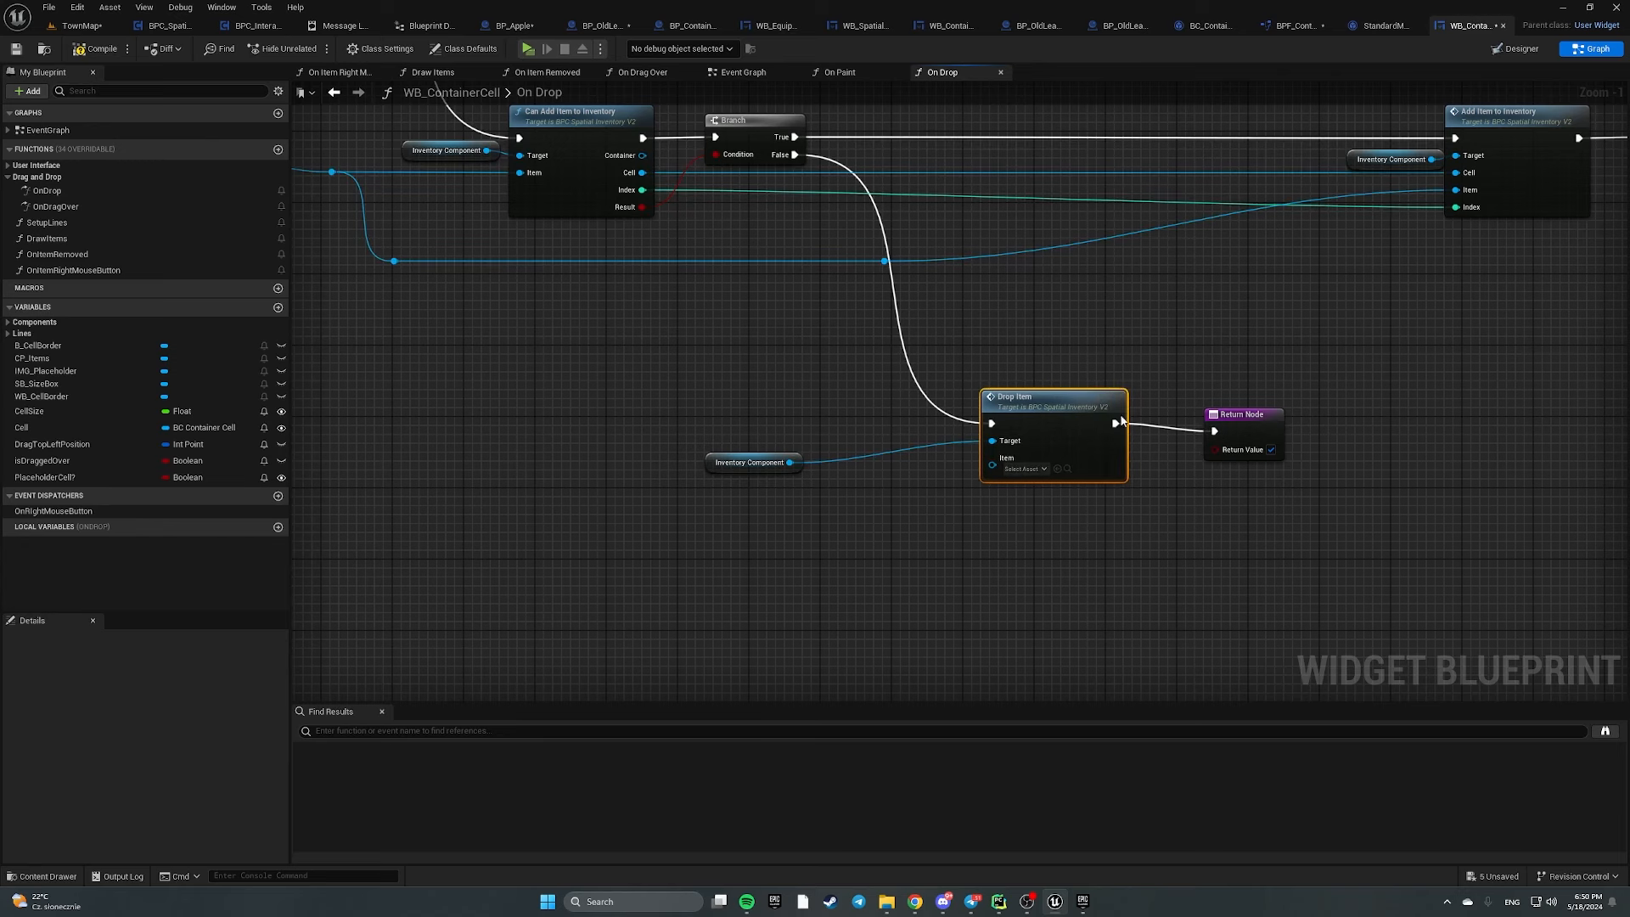
pyautogui.moveTo(1052, 412); pyautogui.dragTo(1051, 421)
pyautogui.moveTo(713, 464); pyautogui.dragTo(867, 479)
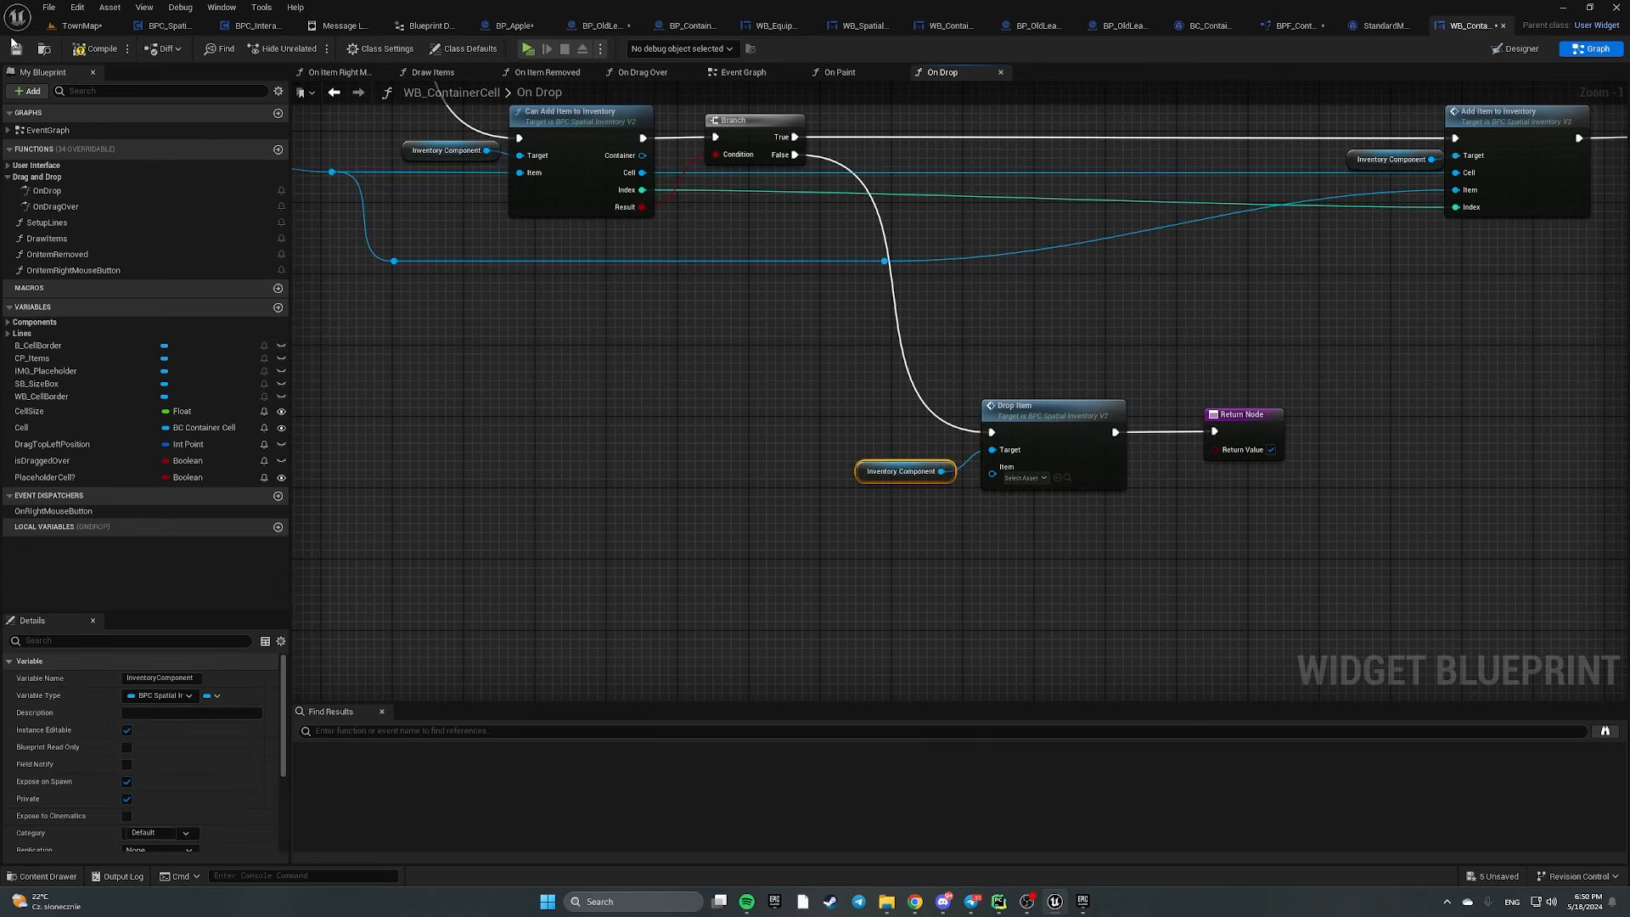
pyautogui.click(93, 50)
# Launch a play session from TownMap and bring up the client window at full size
pyautogui.click(81, 26)
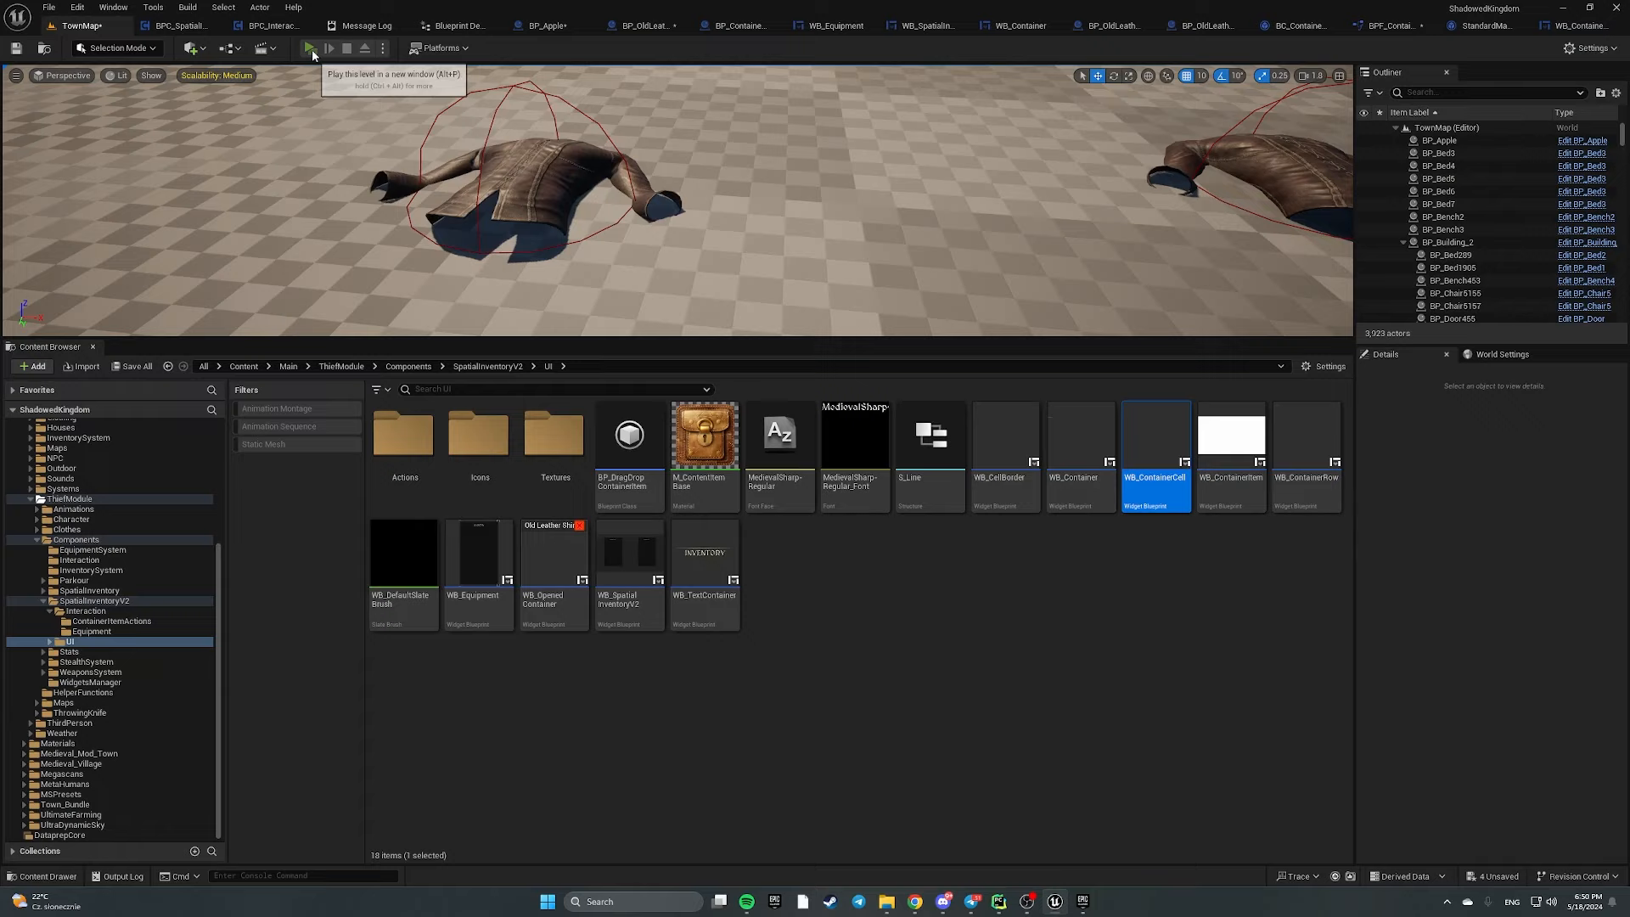
pyautogui.hotkey('alt', 'p')
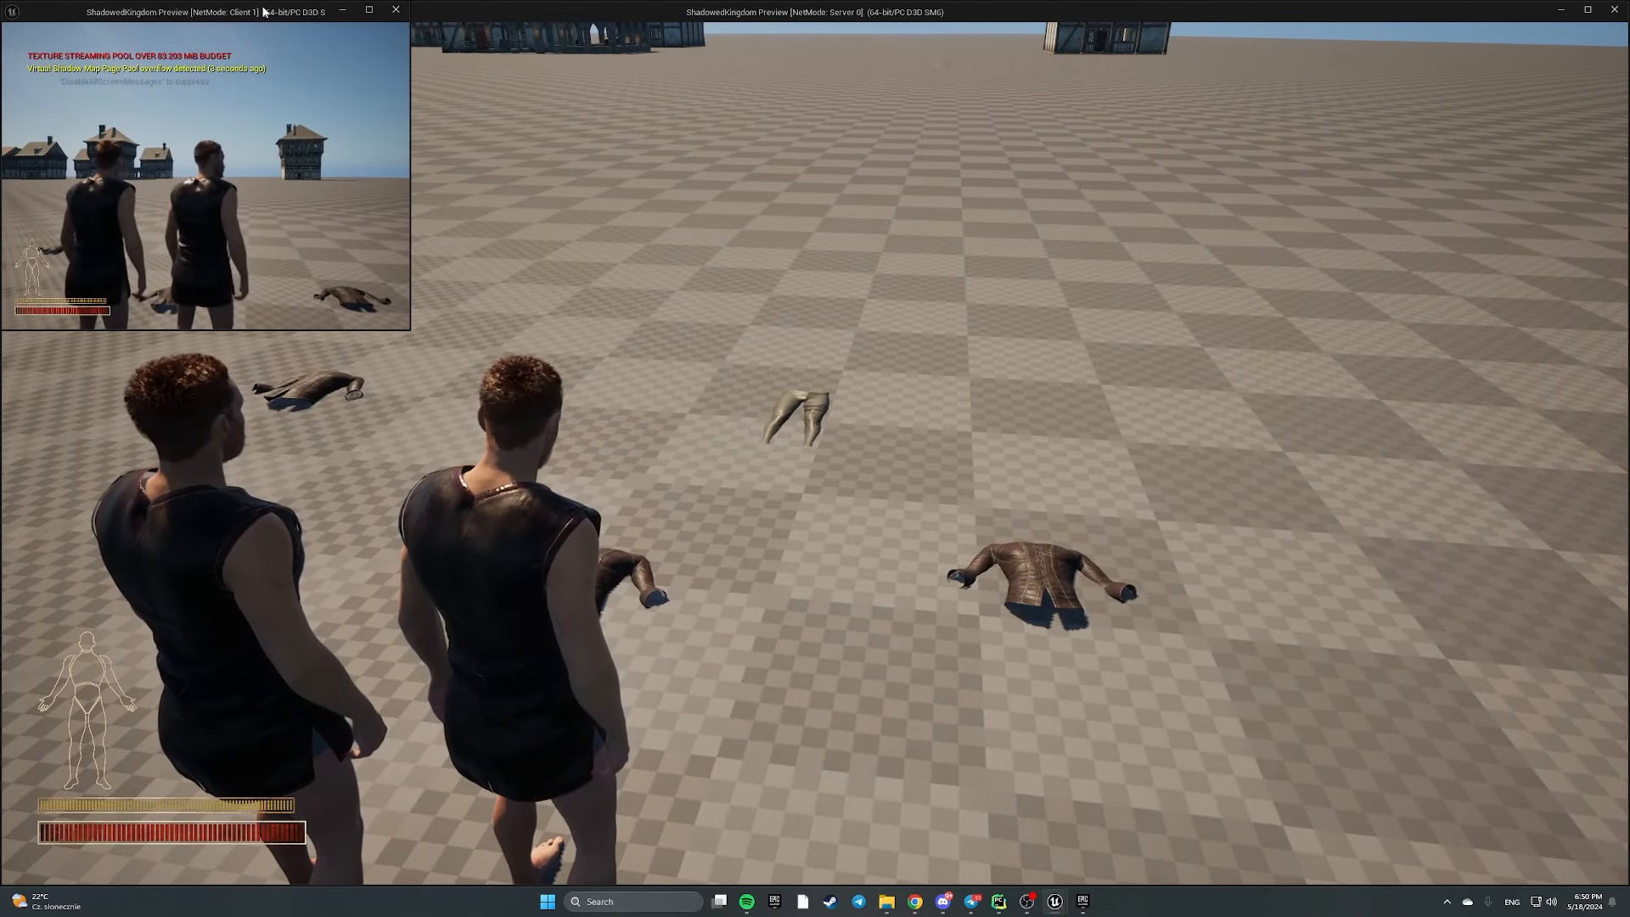
pyautogui.moveTo(270, 11); pyautogui.dragTo(600, 6)
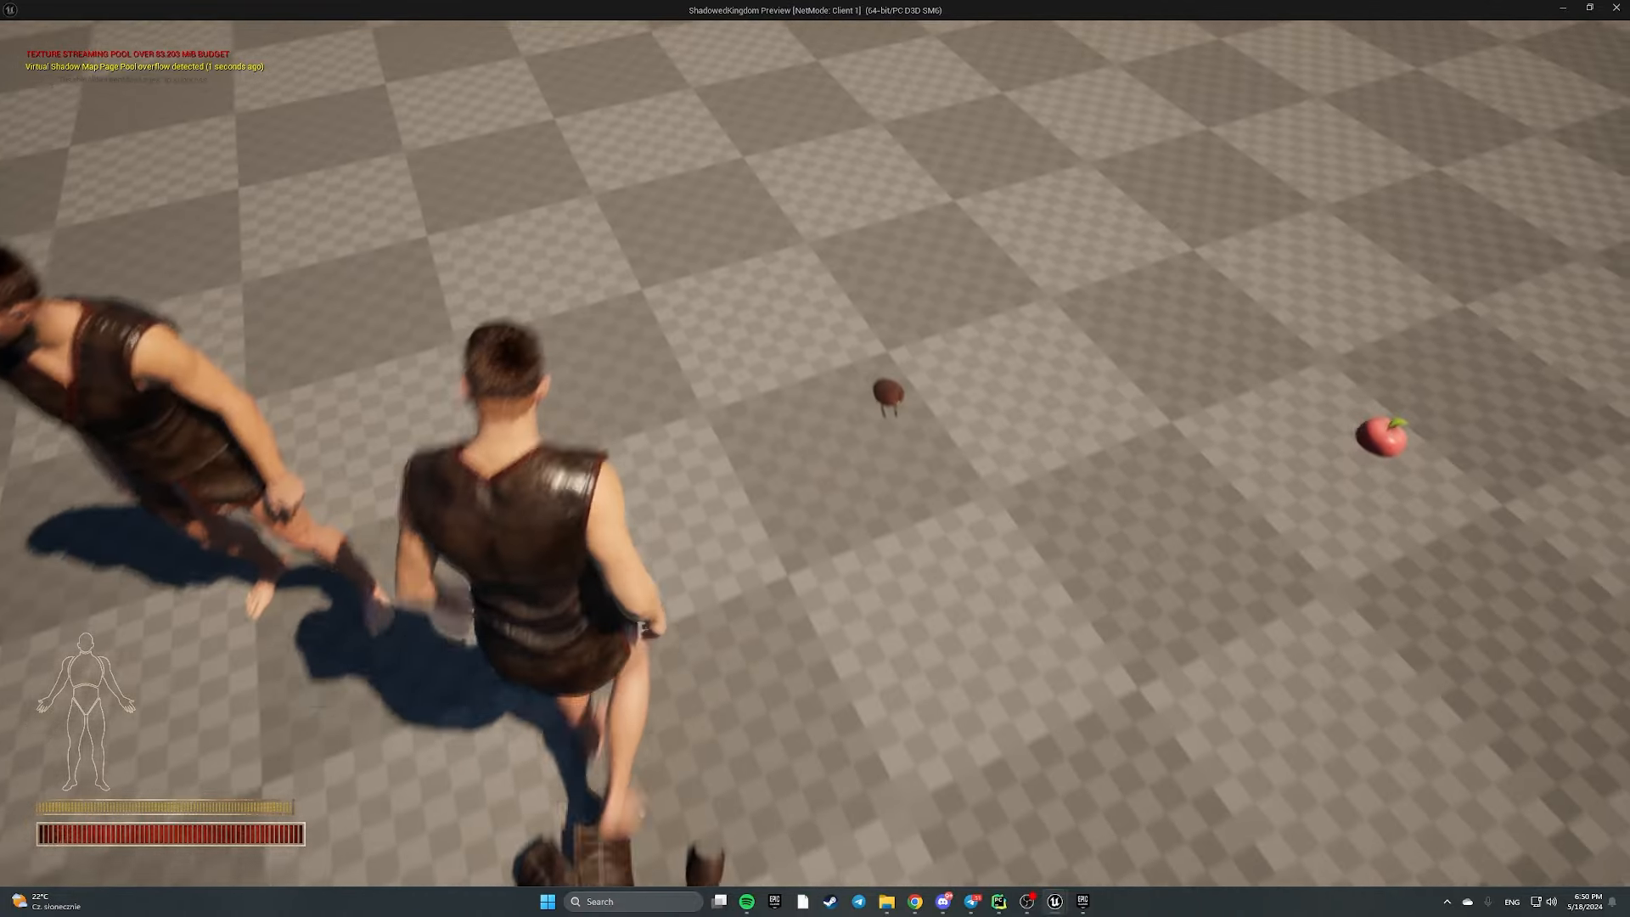
# Pick up the bag and the leather pants as the client character and open the inventory
pyautogui.press('f')
pyautogui.press('w')
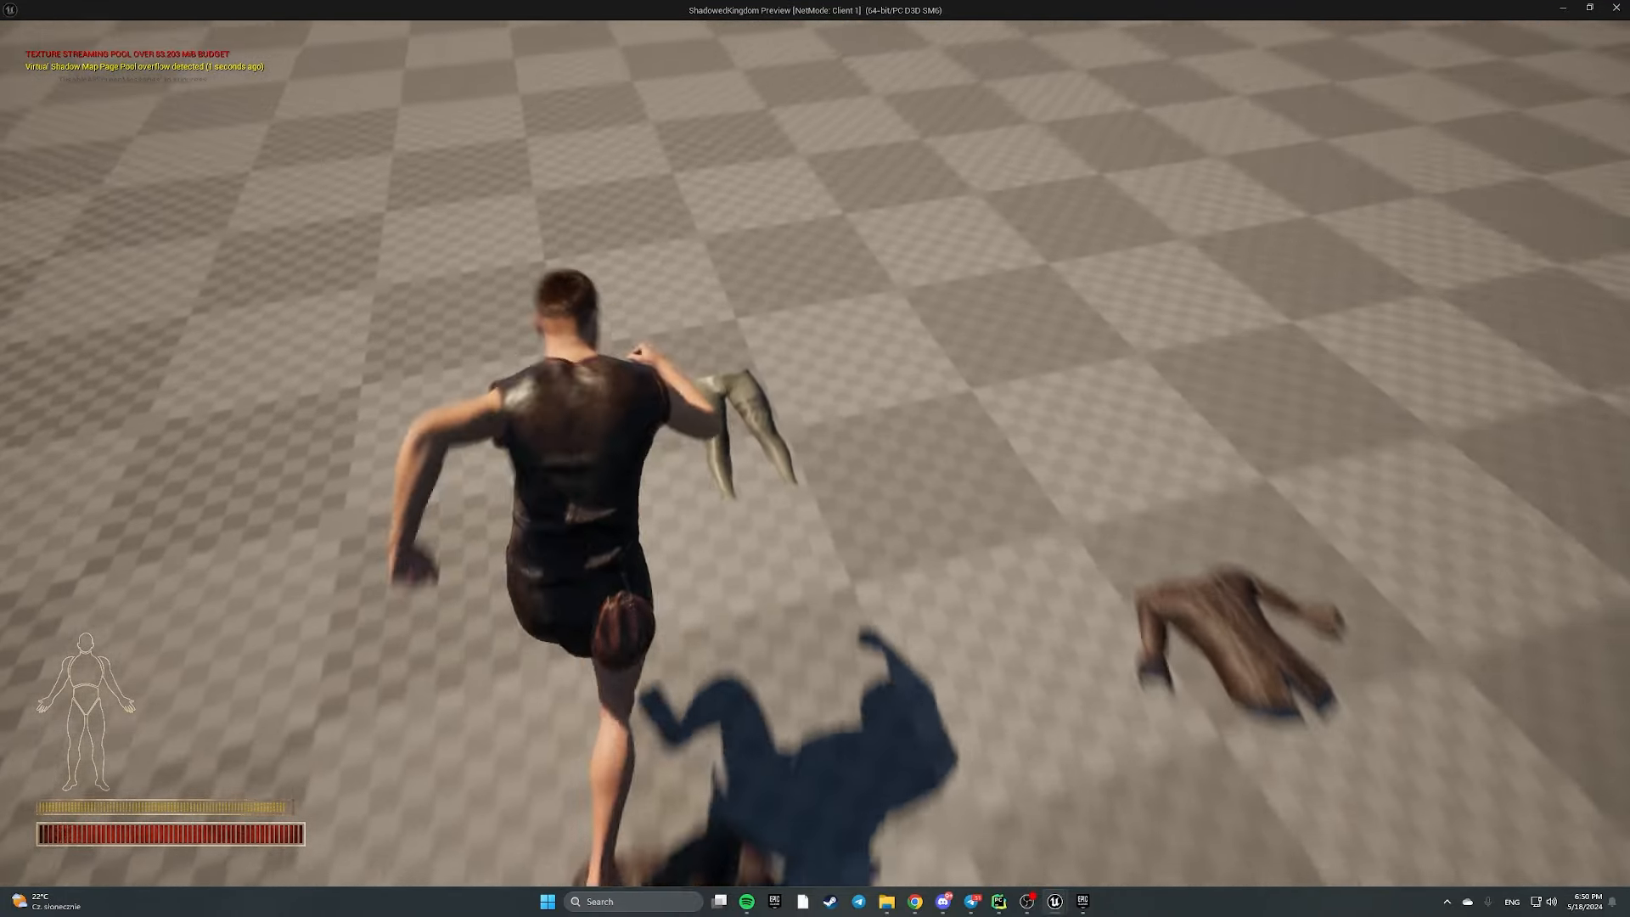
pyautogui.scroll(-1, 916, 413)
pyautogui.press('f')
pyautogui.press('Tab')
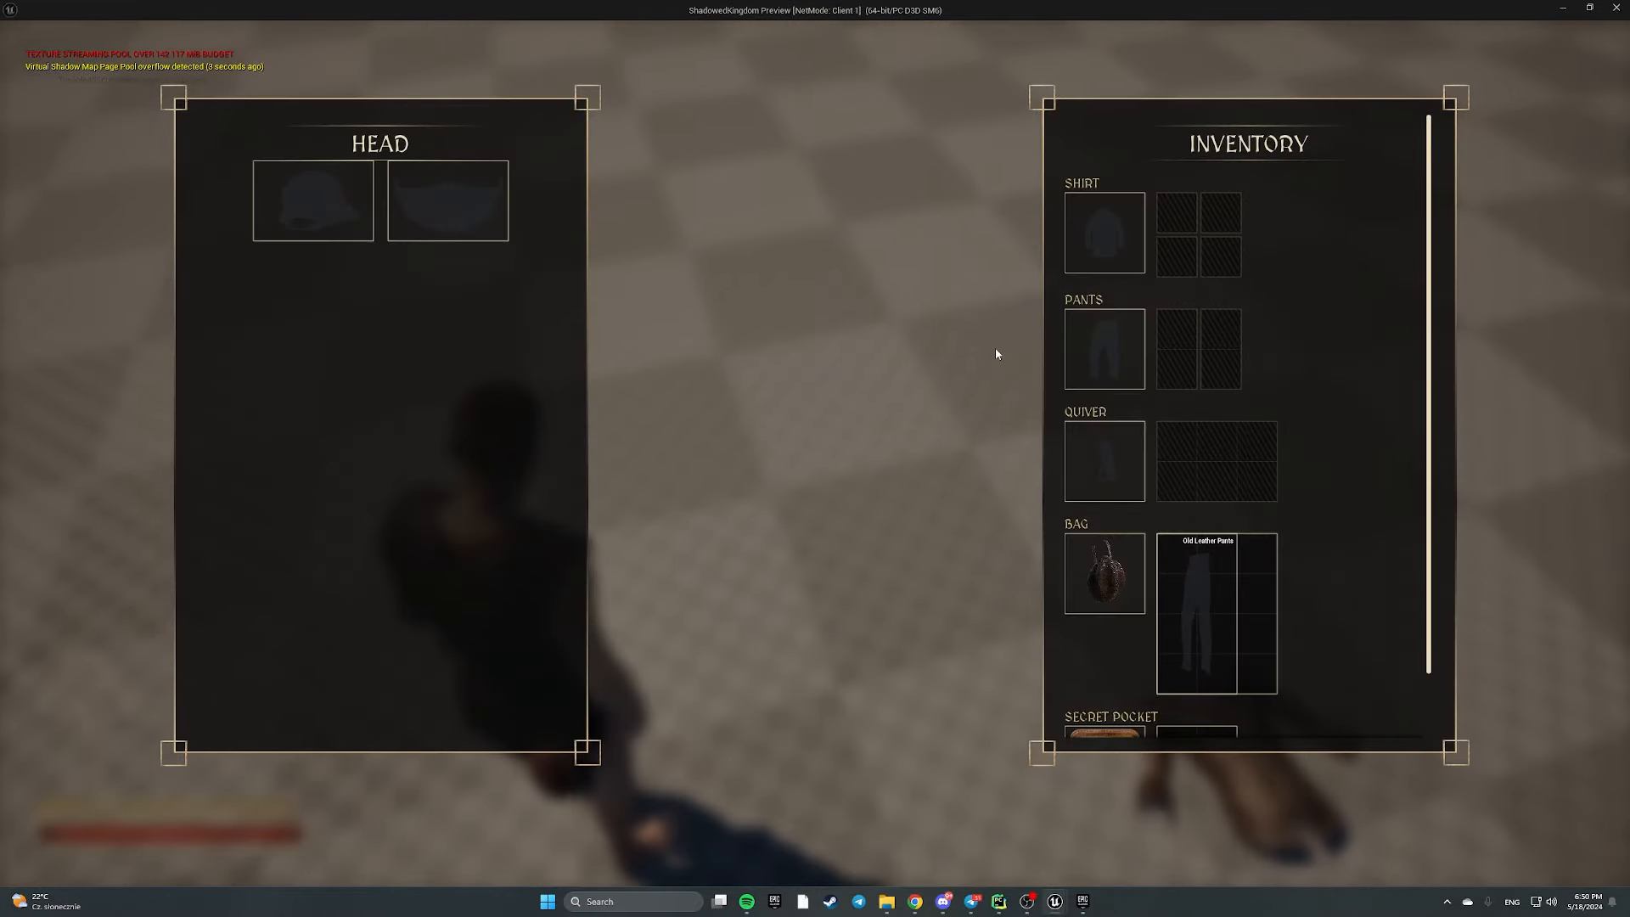
# Move the Old Leather Pants out of their bag cells, close the inventory and walk around to check the ground
pyautogui.moveTo(1194, 588)
pyautogui.mouseDown()
pyautogui.moveTo(1230, 581)
pyautogui.moveTo(1263, 653)
pyautogui.moveTo(1210, 569)
pyautogui.mouseUp()
pyautogui.press('r')
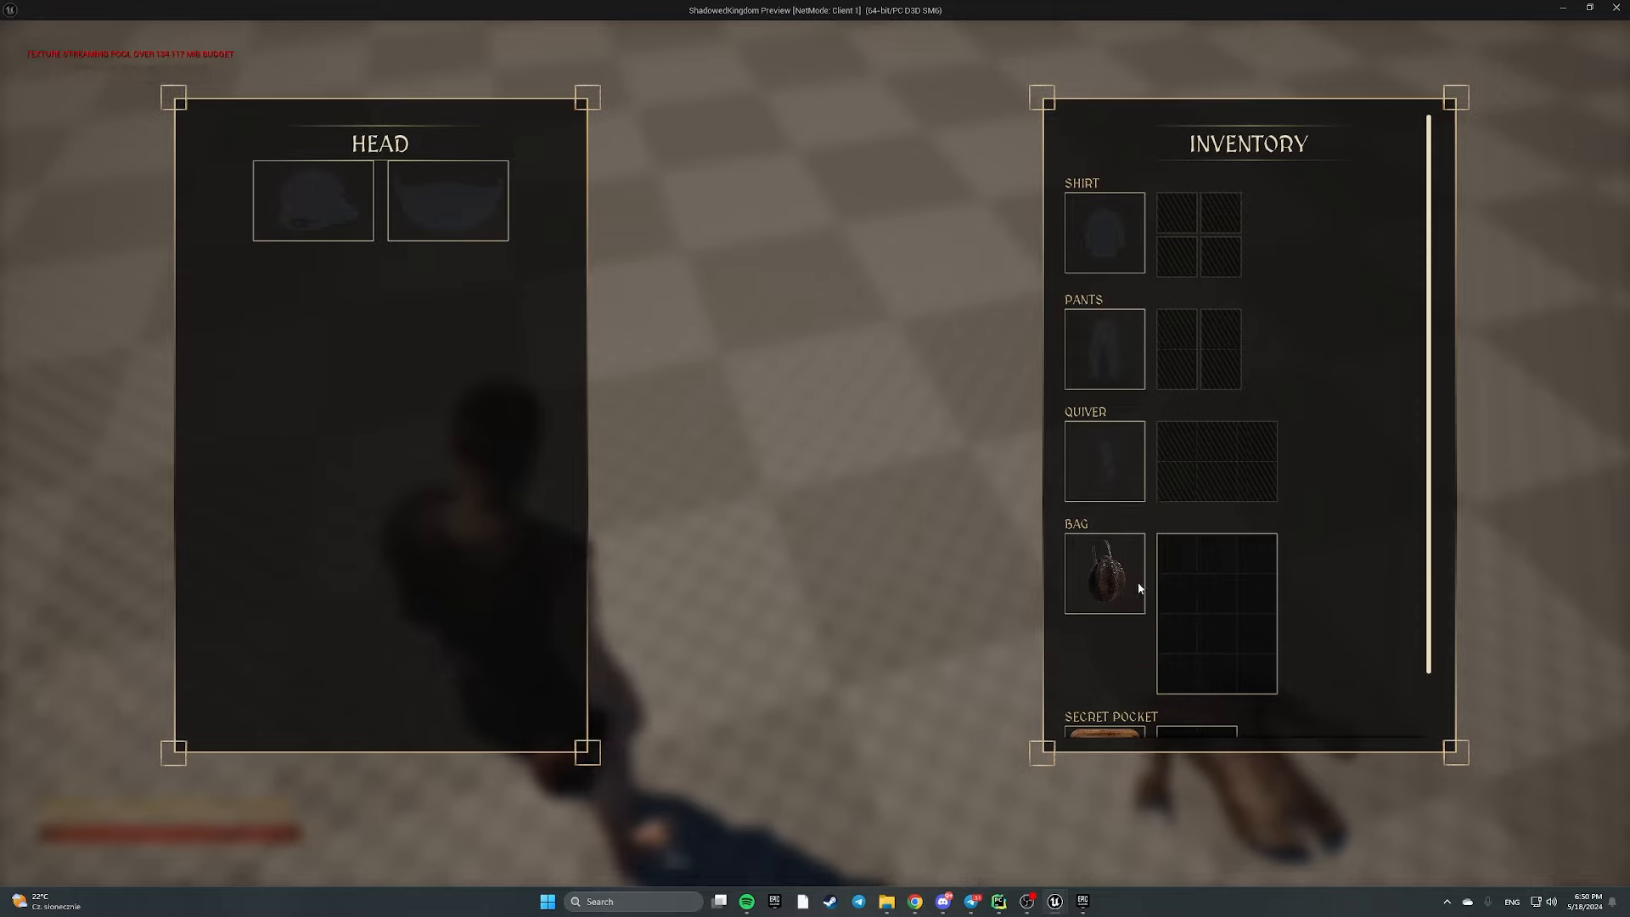
pyautogui.press('Tab')
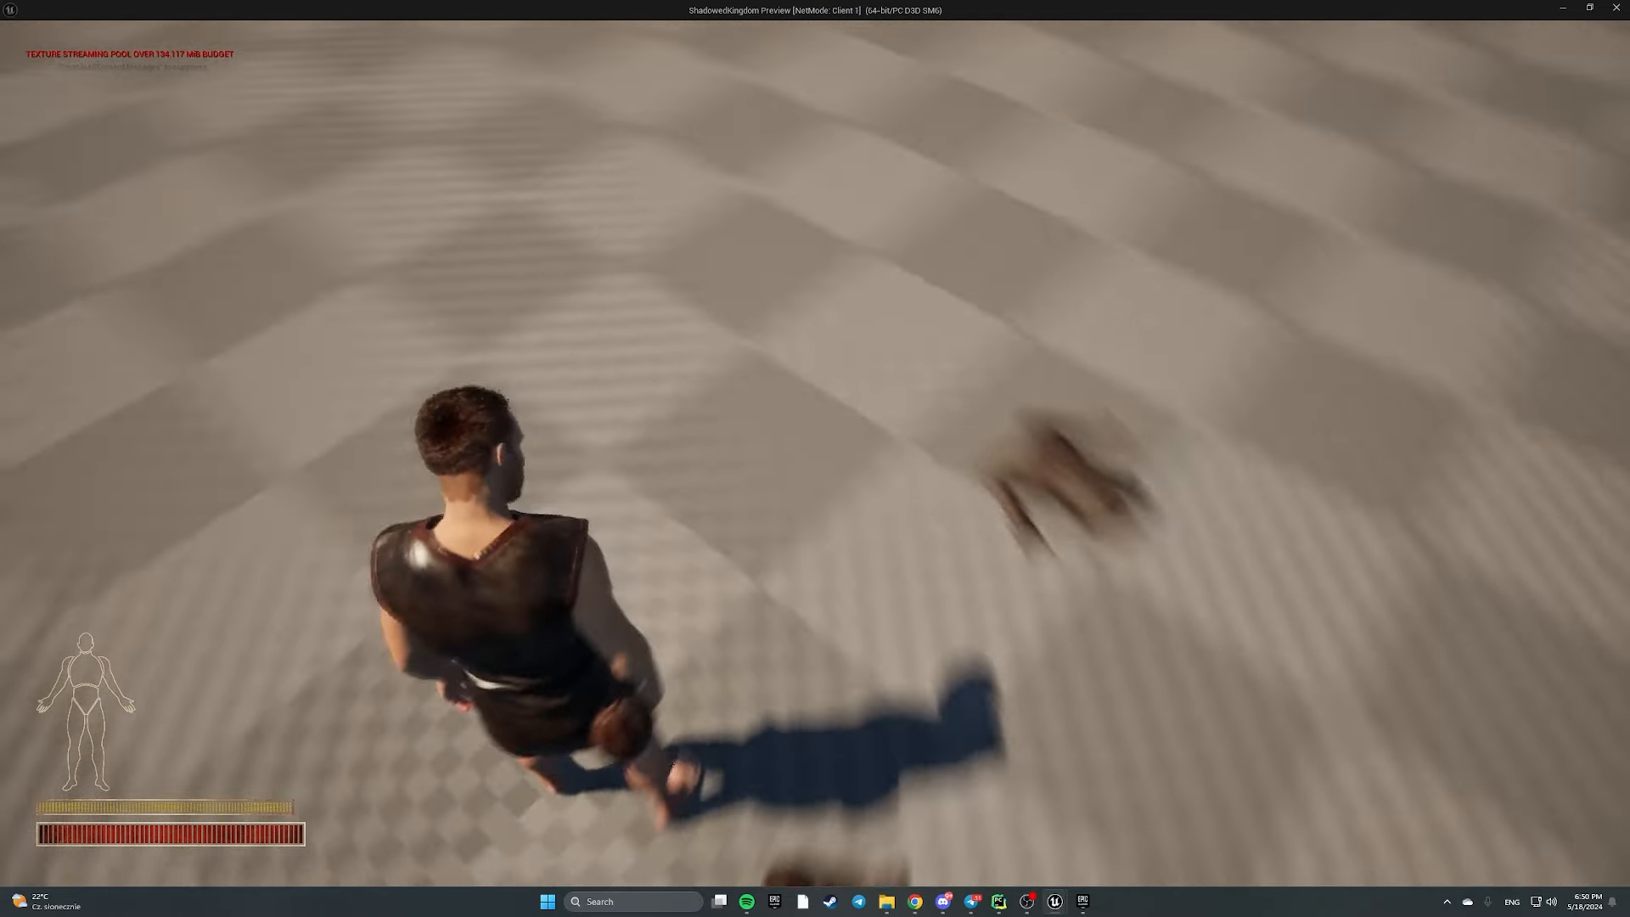
pyautogui.press('w')
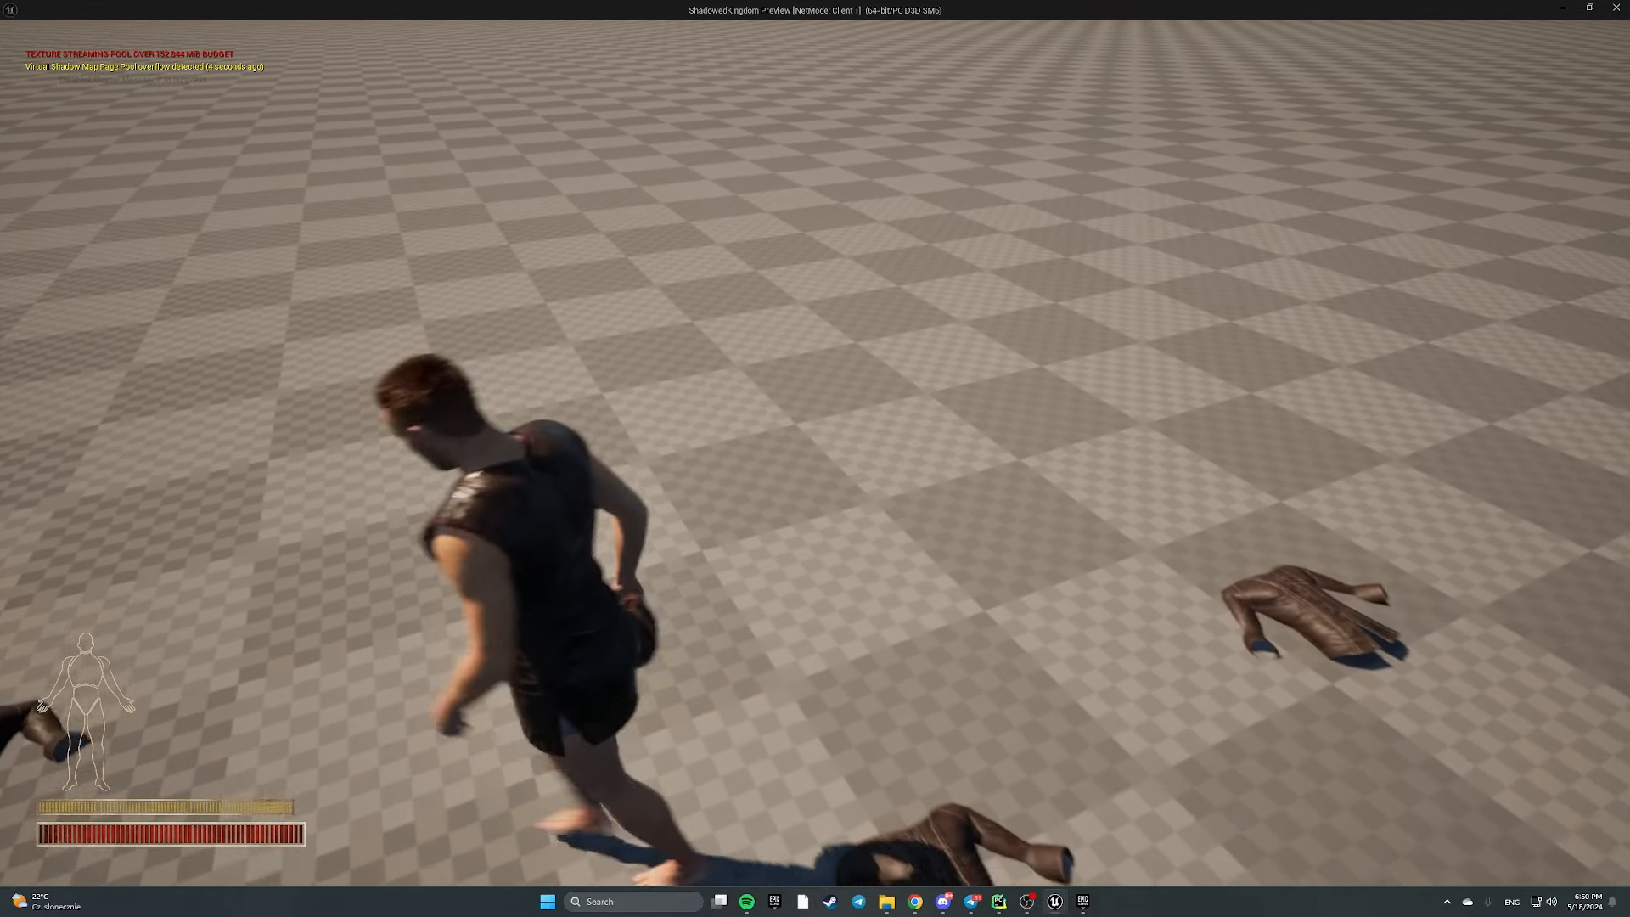
# End the play session and return to the On Drop graph of WB_ContainerCell
pyautogui.hotkey('alt', 'Tab')
pyautogui.press('Escape')
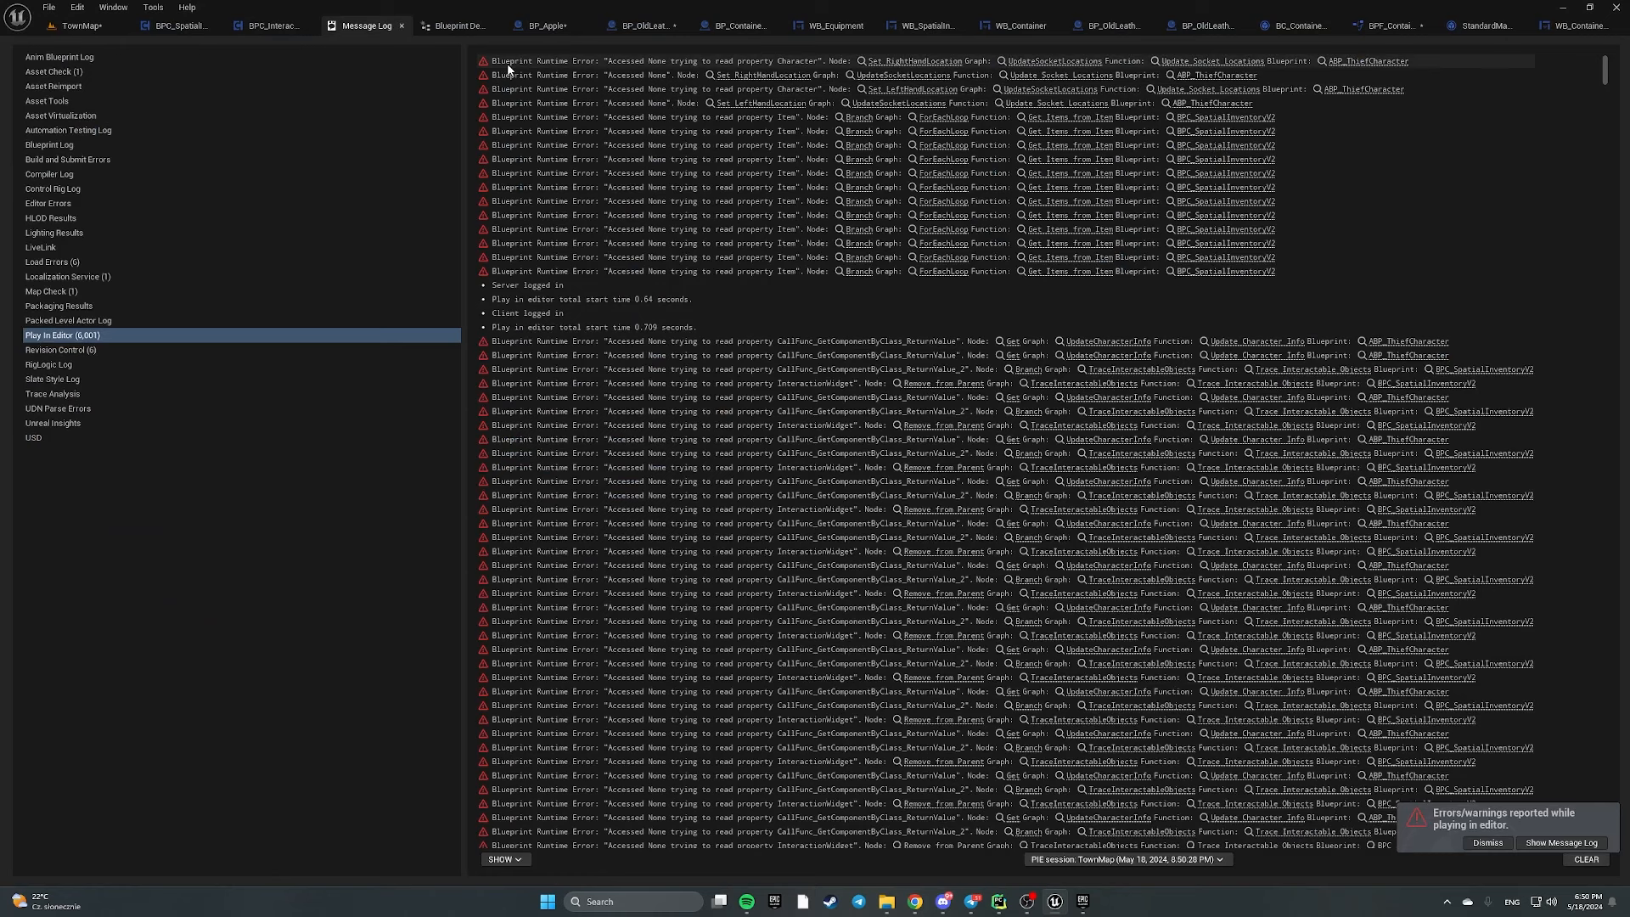
pyautogui.click(403, 27)
pyautogui.click(1450, 26)
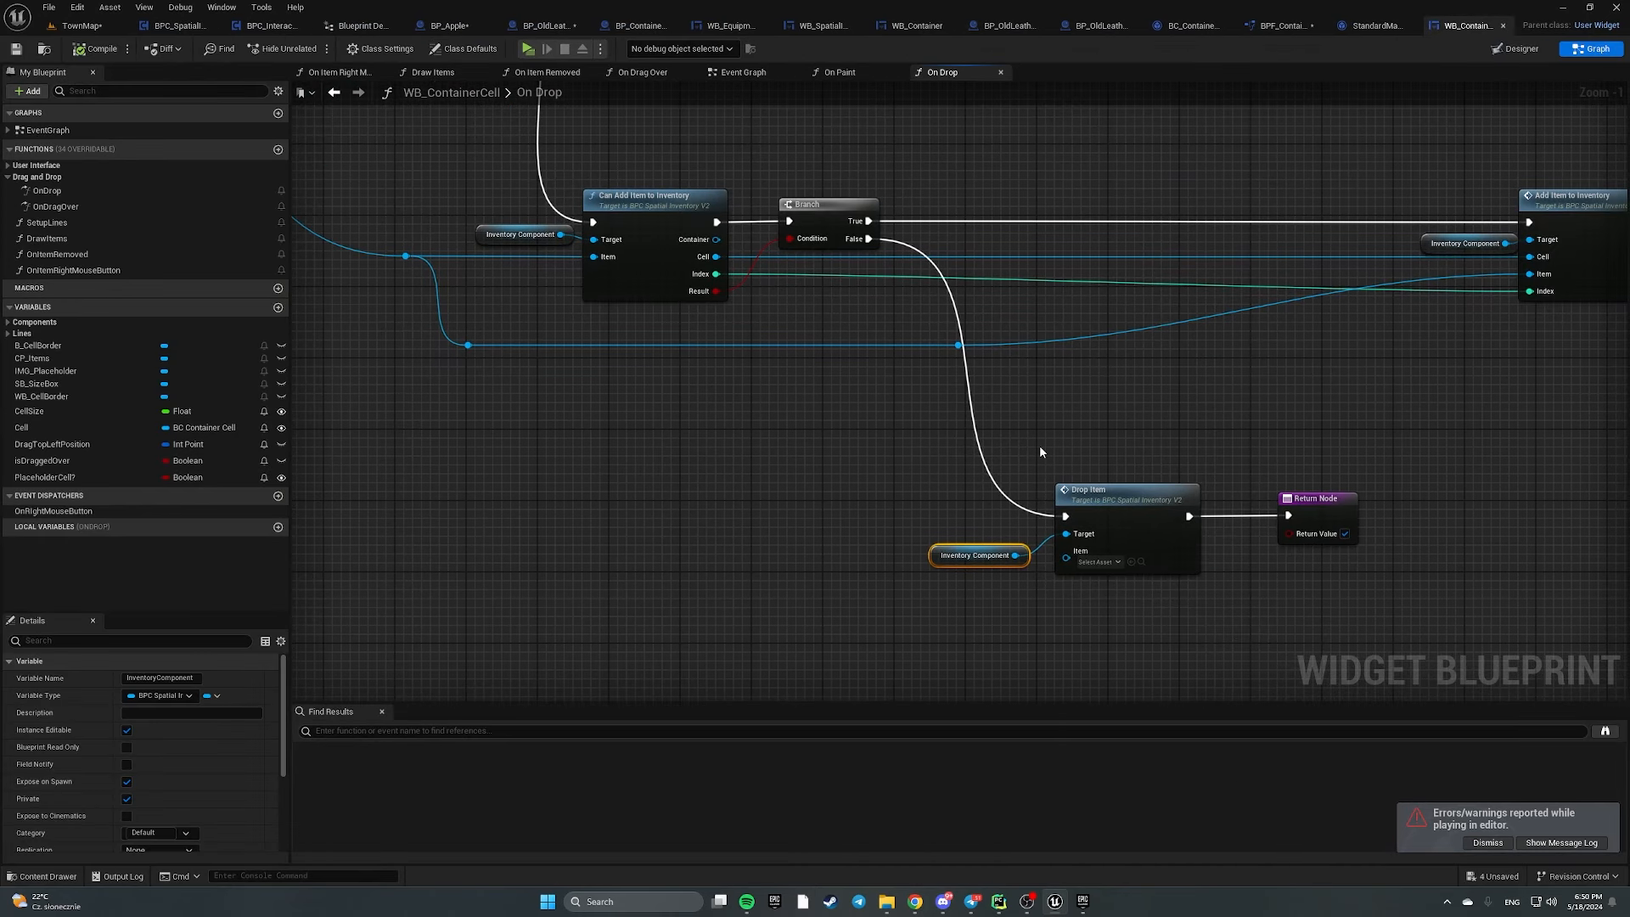
# Feed the dragged item into Drop Item's Item input through a reroute node, align its Inventory Component node and save
pyautogui.click(1079, 495)
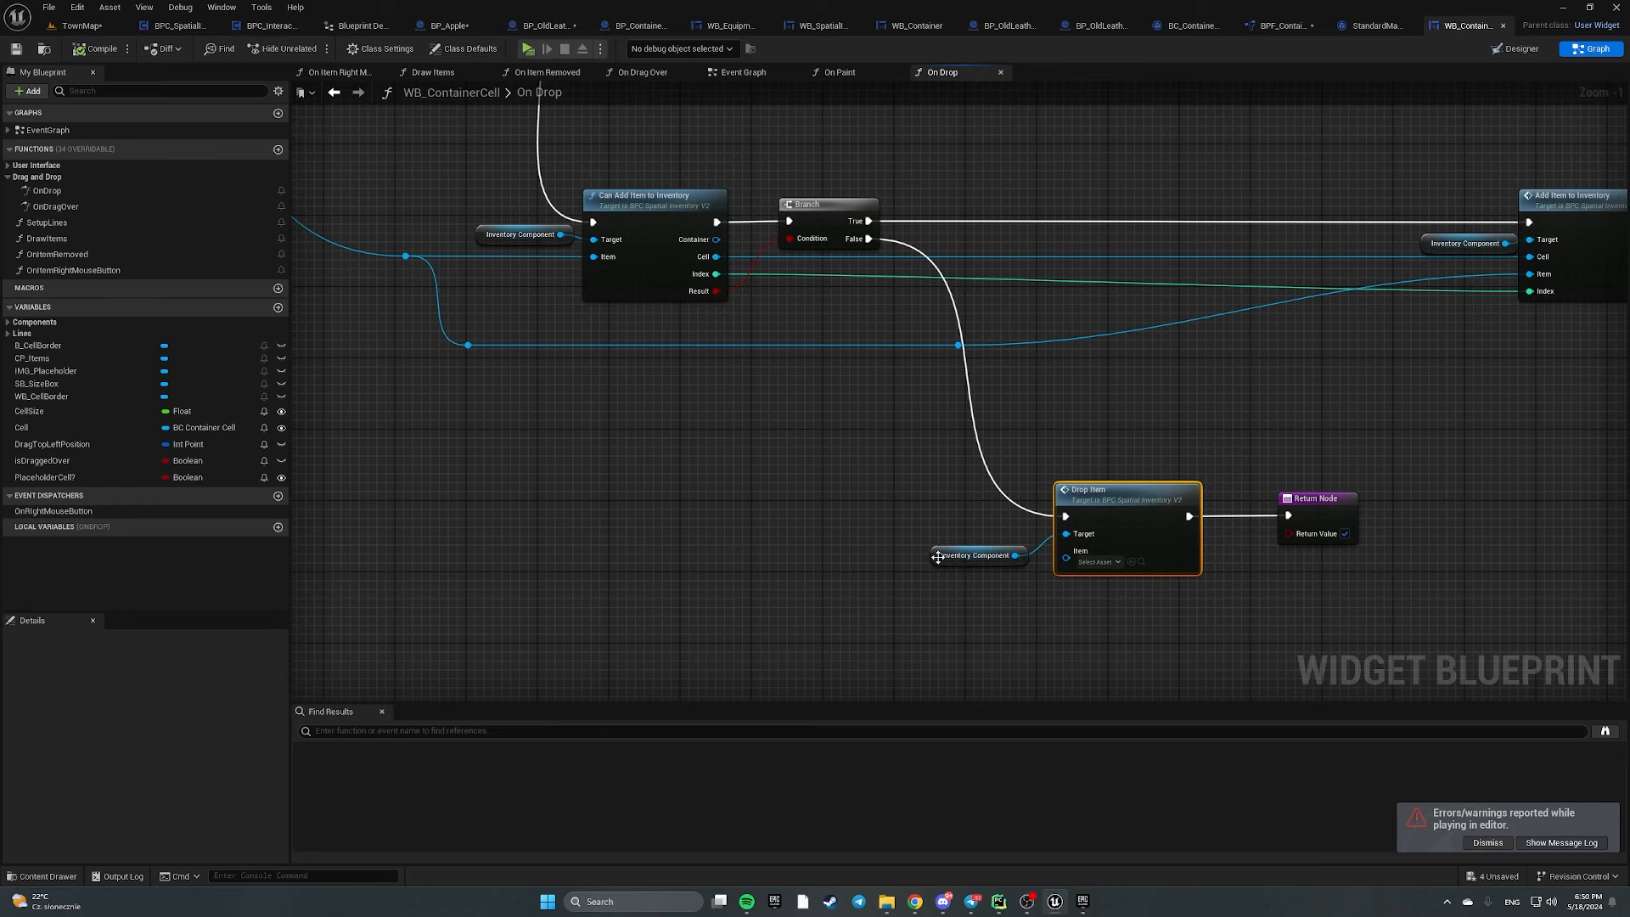
pyautogui.moveTo(937, 557); pyautogui.dragTo(941, 546)
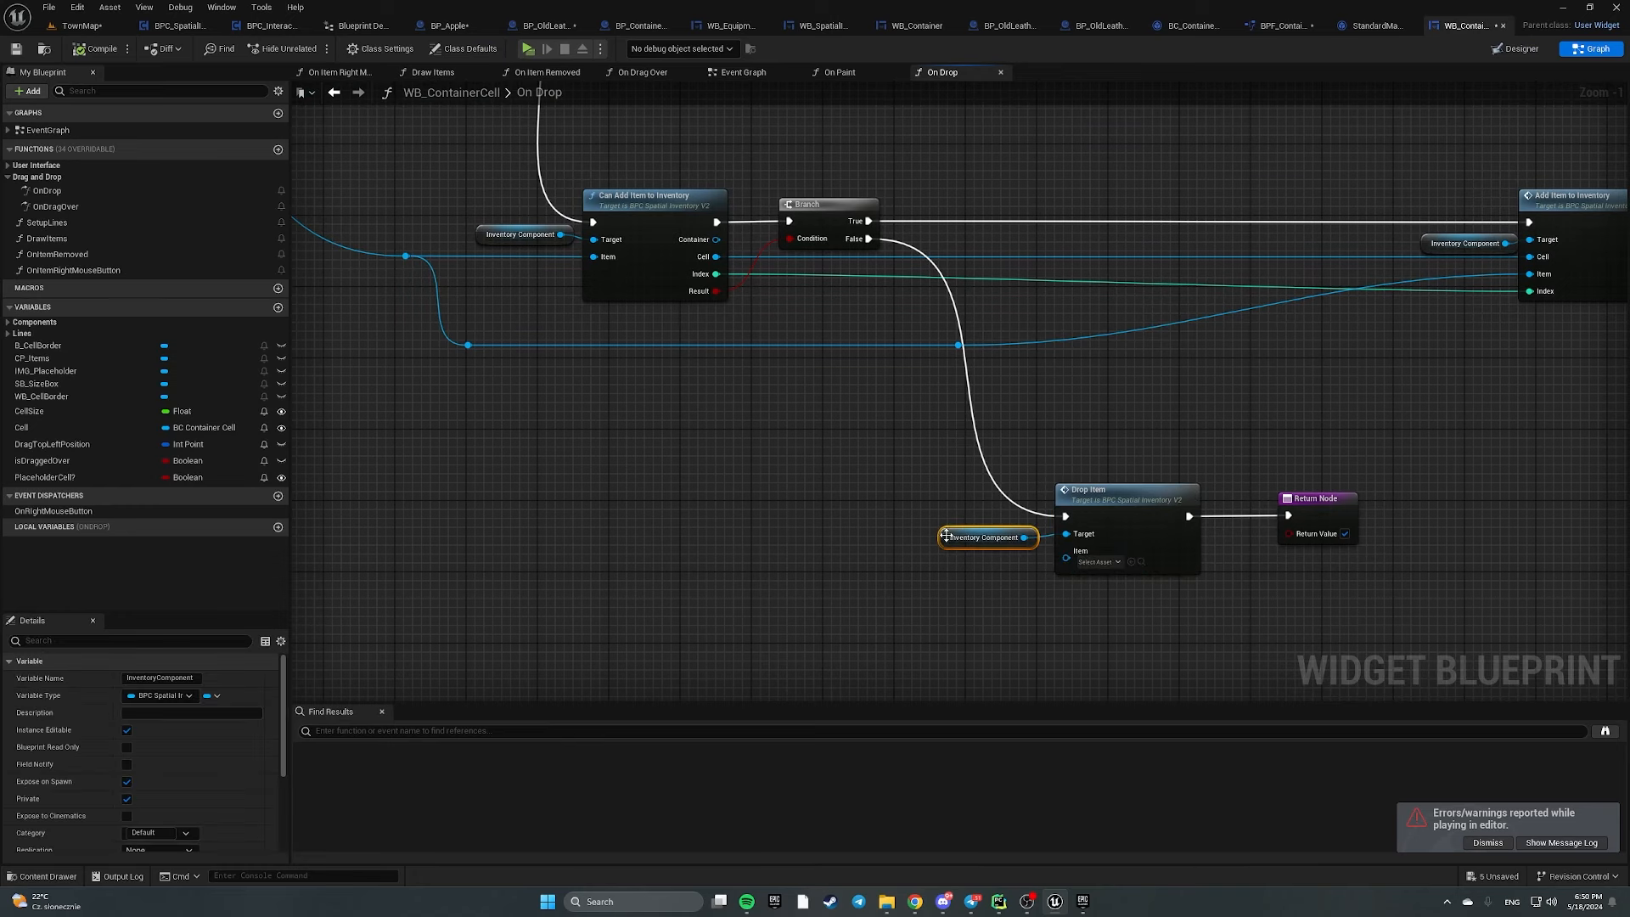
pyautogui.moveTo(764, 466); pyautogui.dragTo(754, 471, button='right')
pyautogui.moveTo(459, 350); pyautogui.dragTo(1025, 563)
pyautogui.doubleClick(838, 504)
pyautogui.moveTo(836, 496); pyautogui.dragTo(558, 556)
pyautogui.click(16, 50)
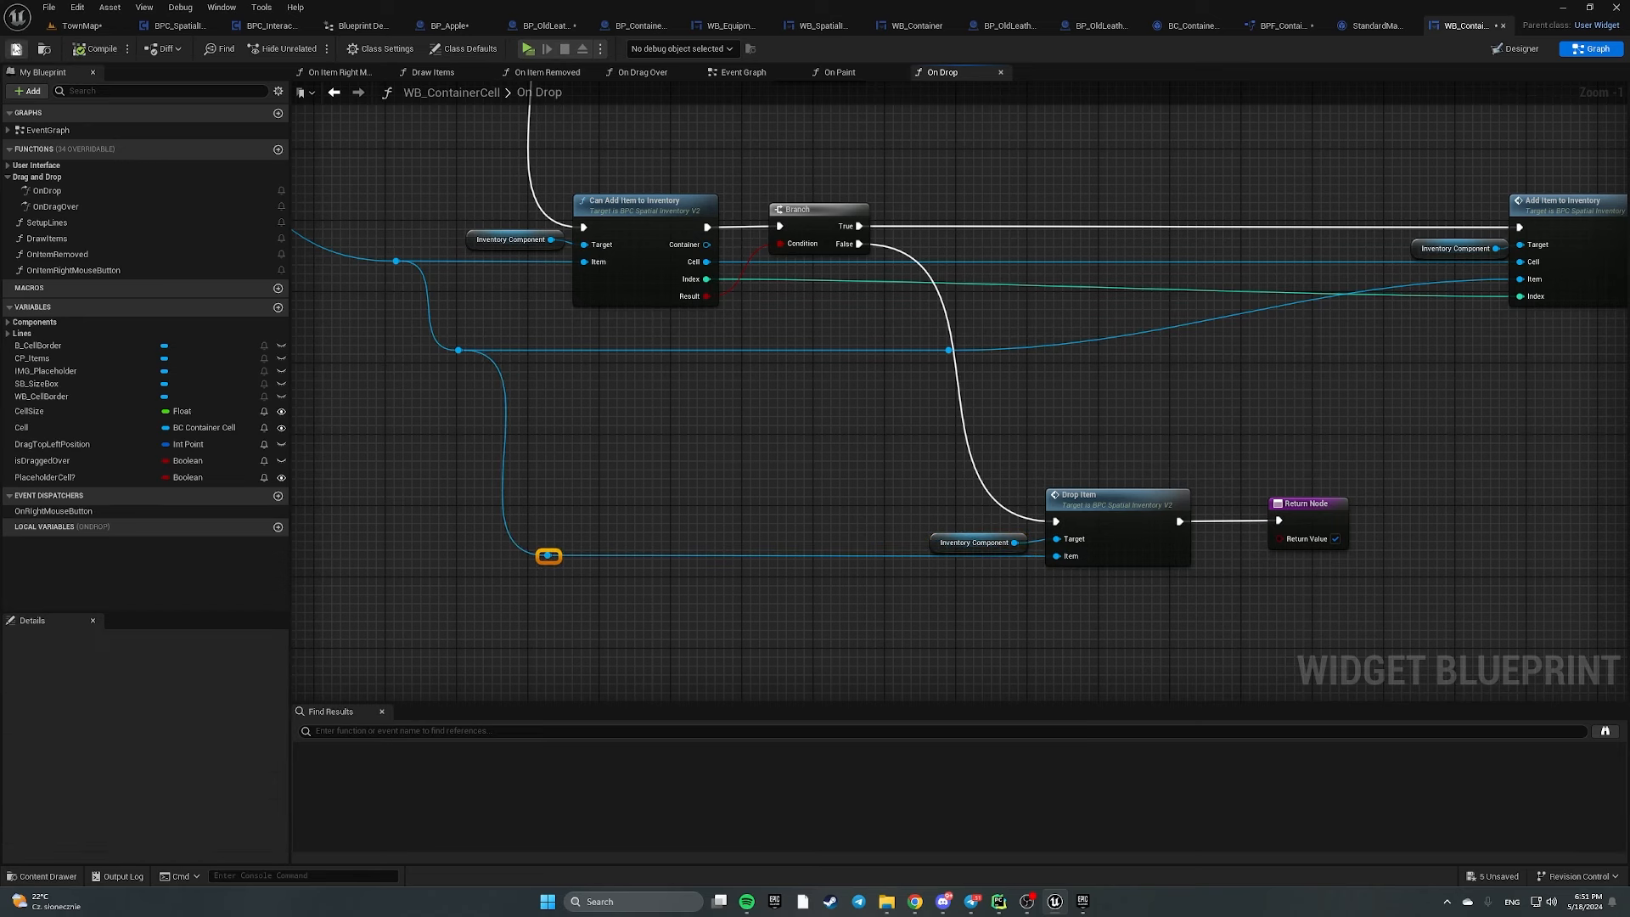
# Launch another play session from TownMap and enlarge the client window to full screen
pyautogui.click(73, 12)
pyautogui.click(73, 12)
pyautogui.click(80, 25)
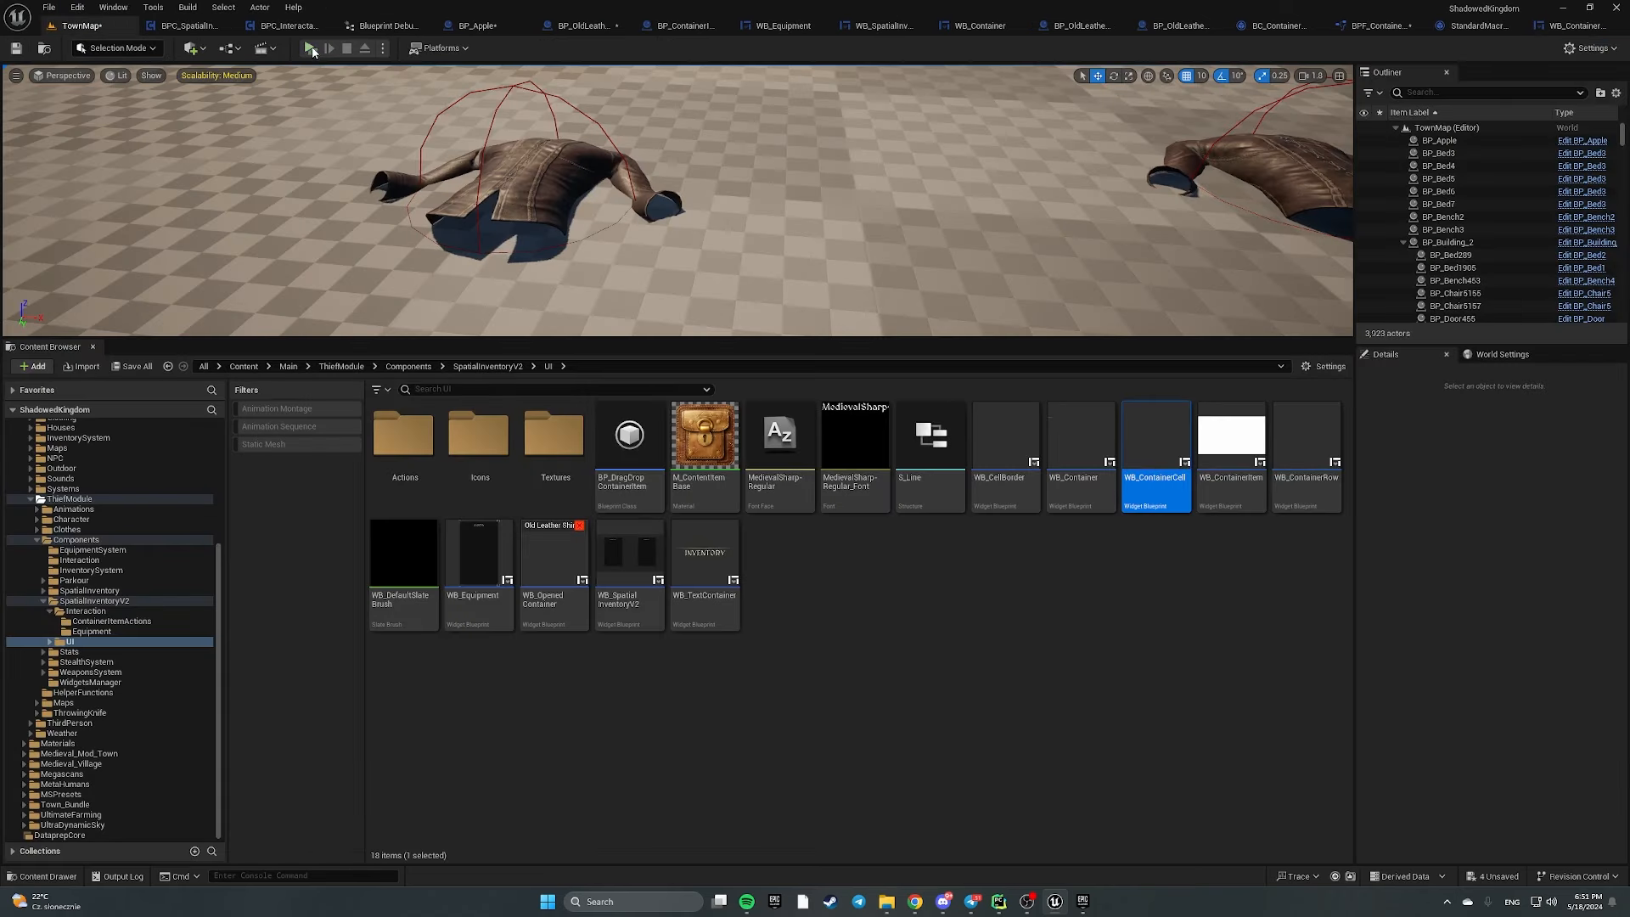
pyautogui.hotkey('alt', 'p')
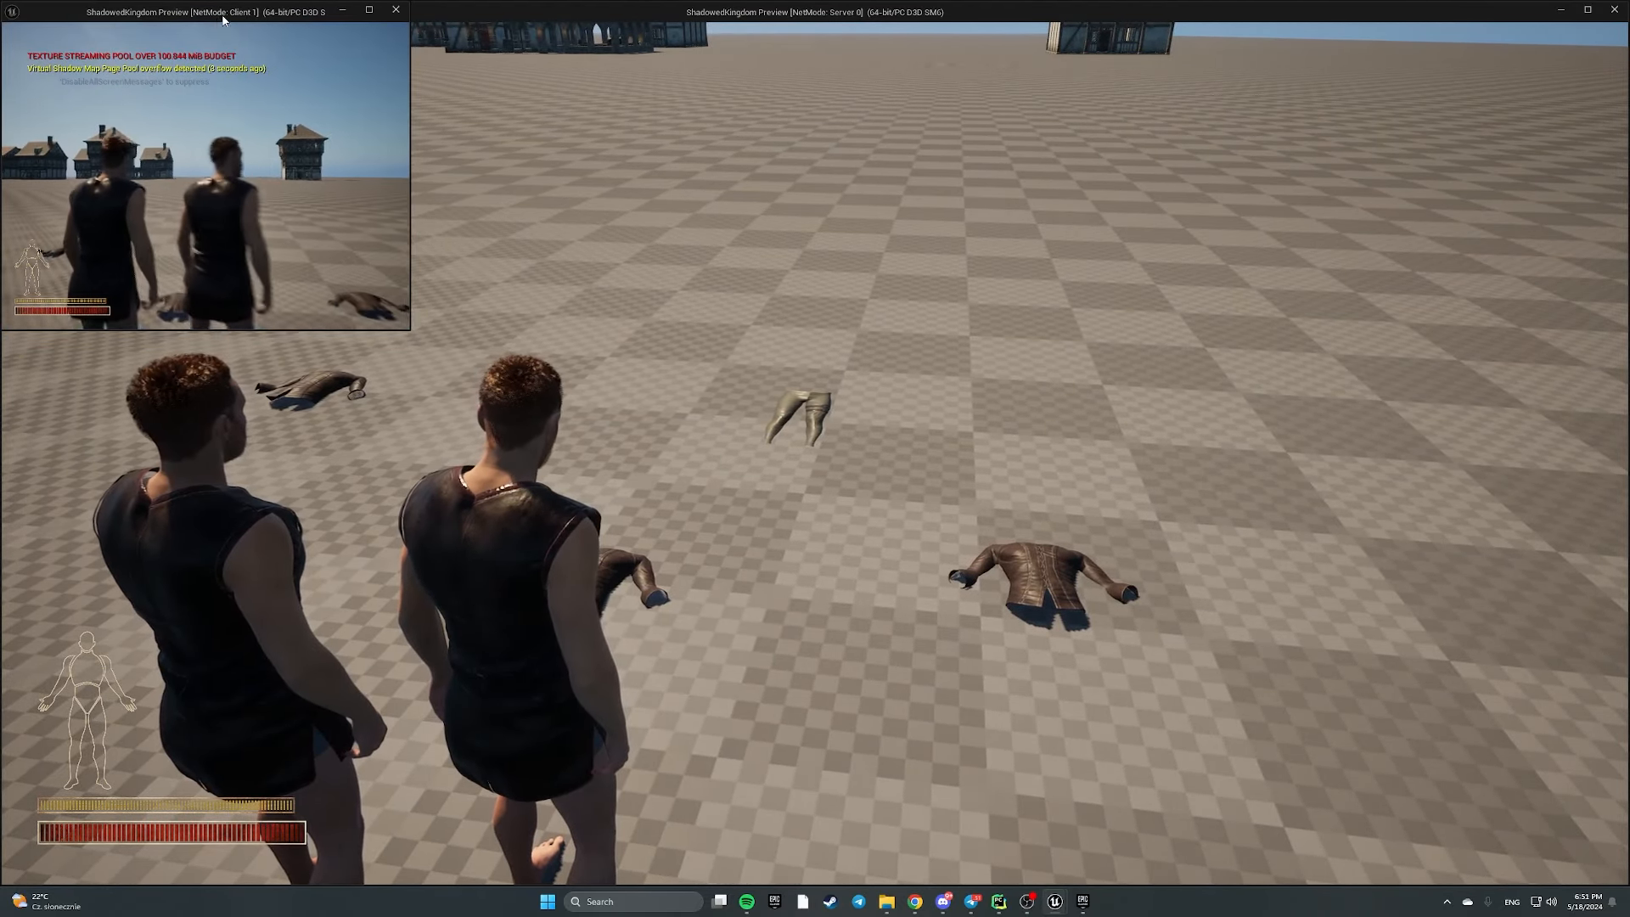
pyautogui.moveTo(225, 12); pyautogui.dragTo(703, 3)
pyautogui.click(706, 82)
# Walk the client character to the bag and a clothing item and pick both up
pyautogui.press('w')
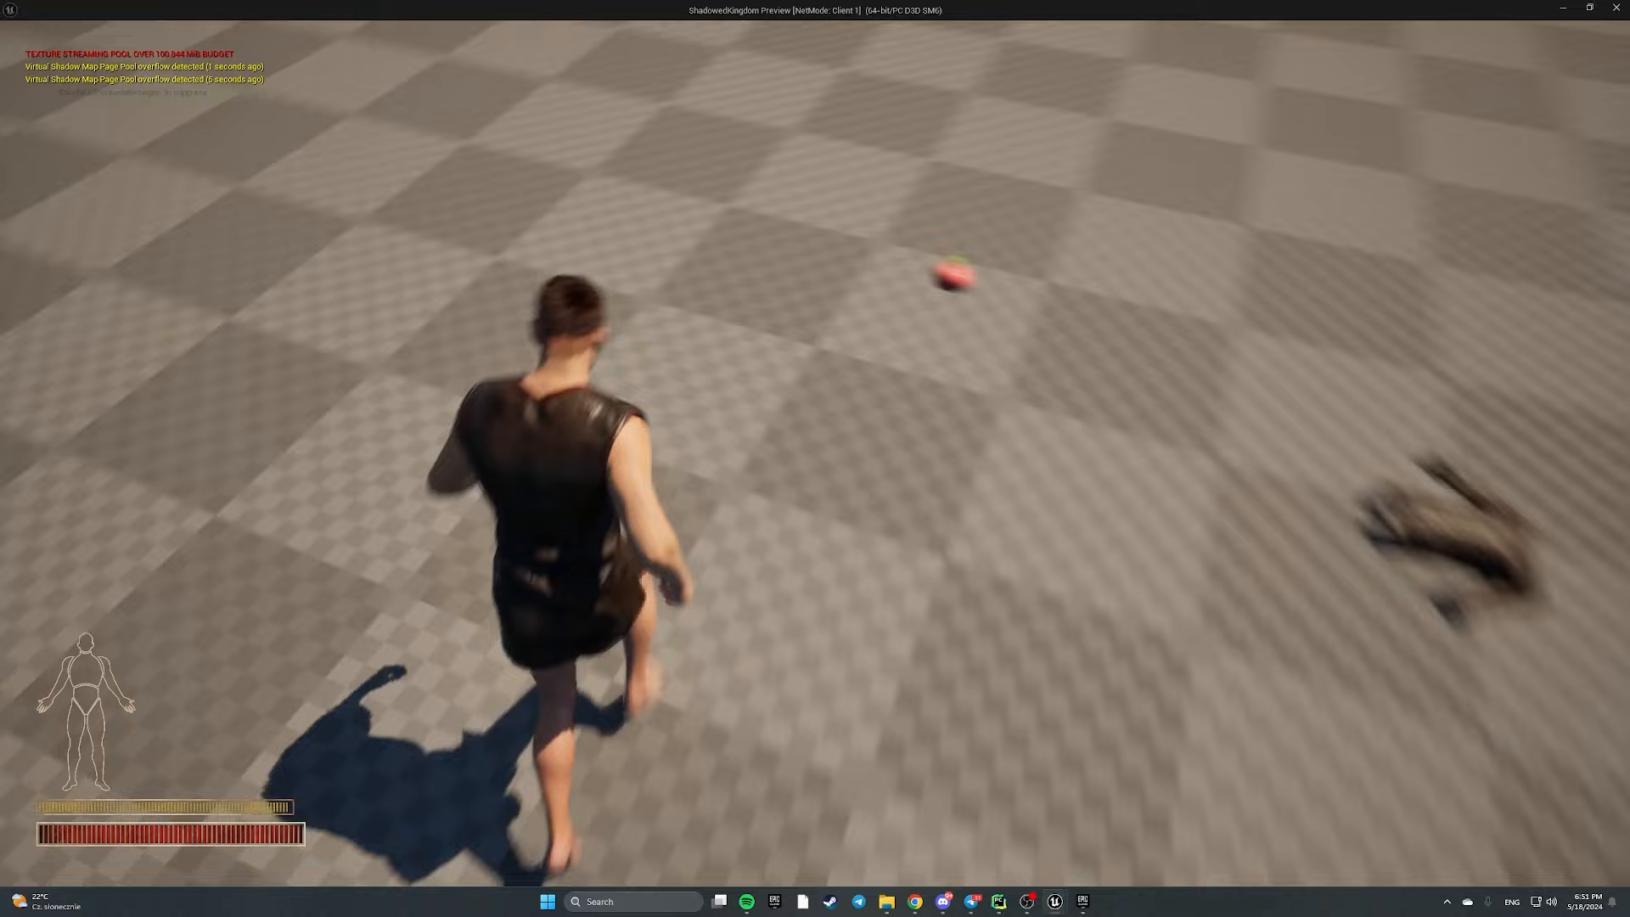
pyautogui.press('f')
pyautogui.press('w')
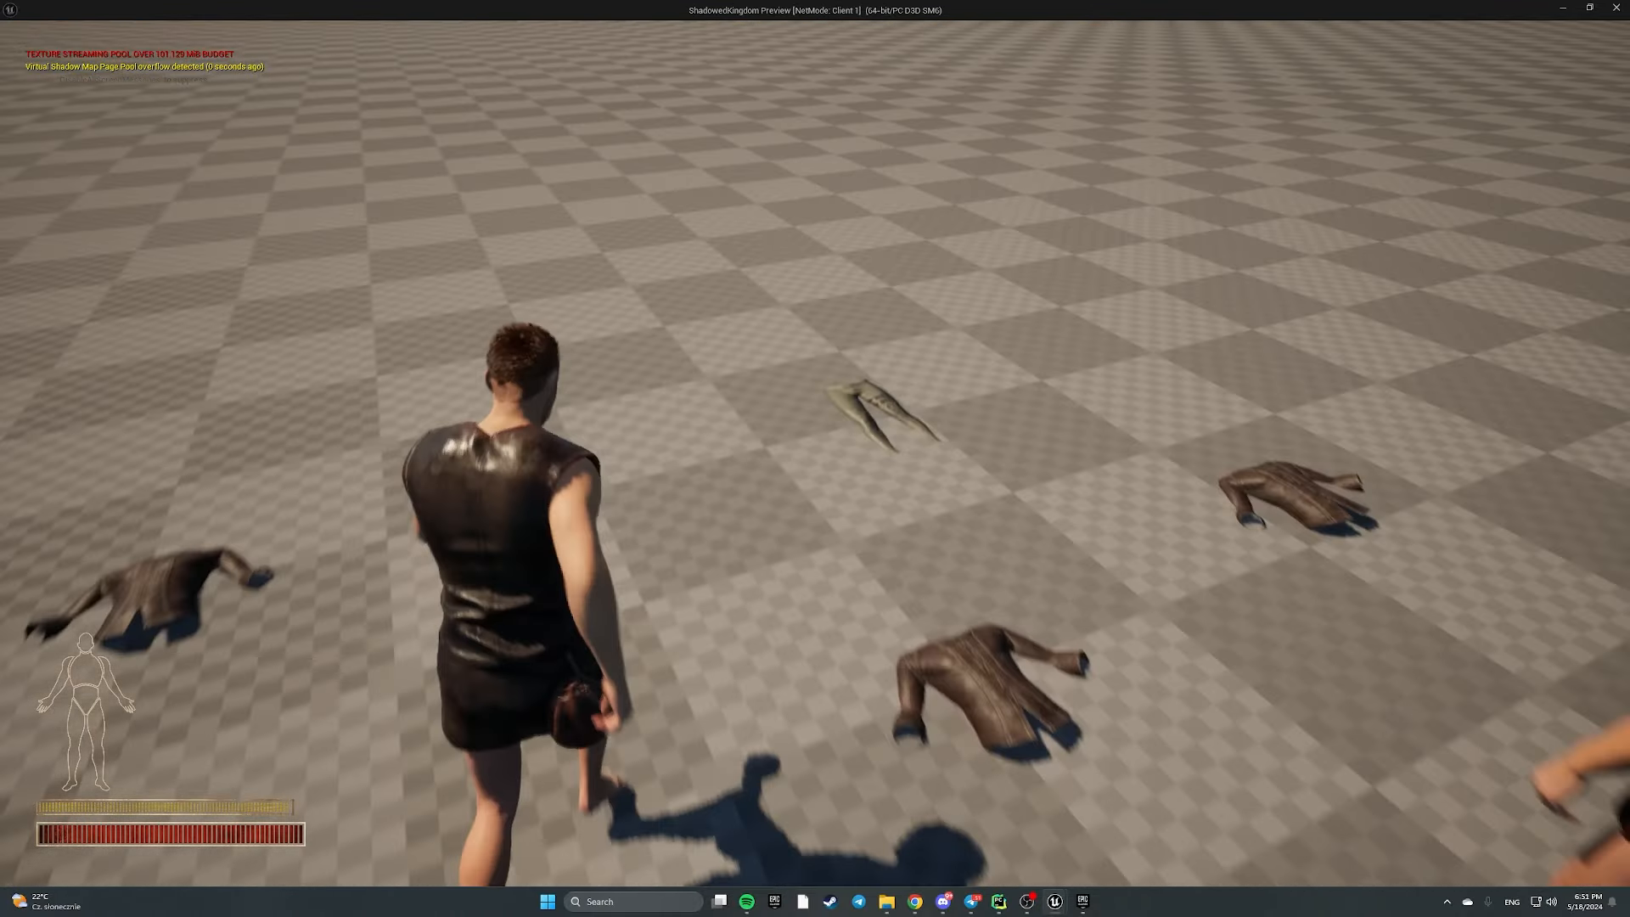
pyautogui.press('f')
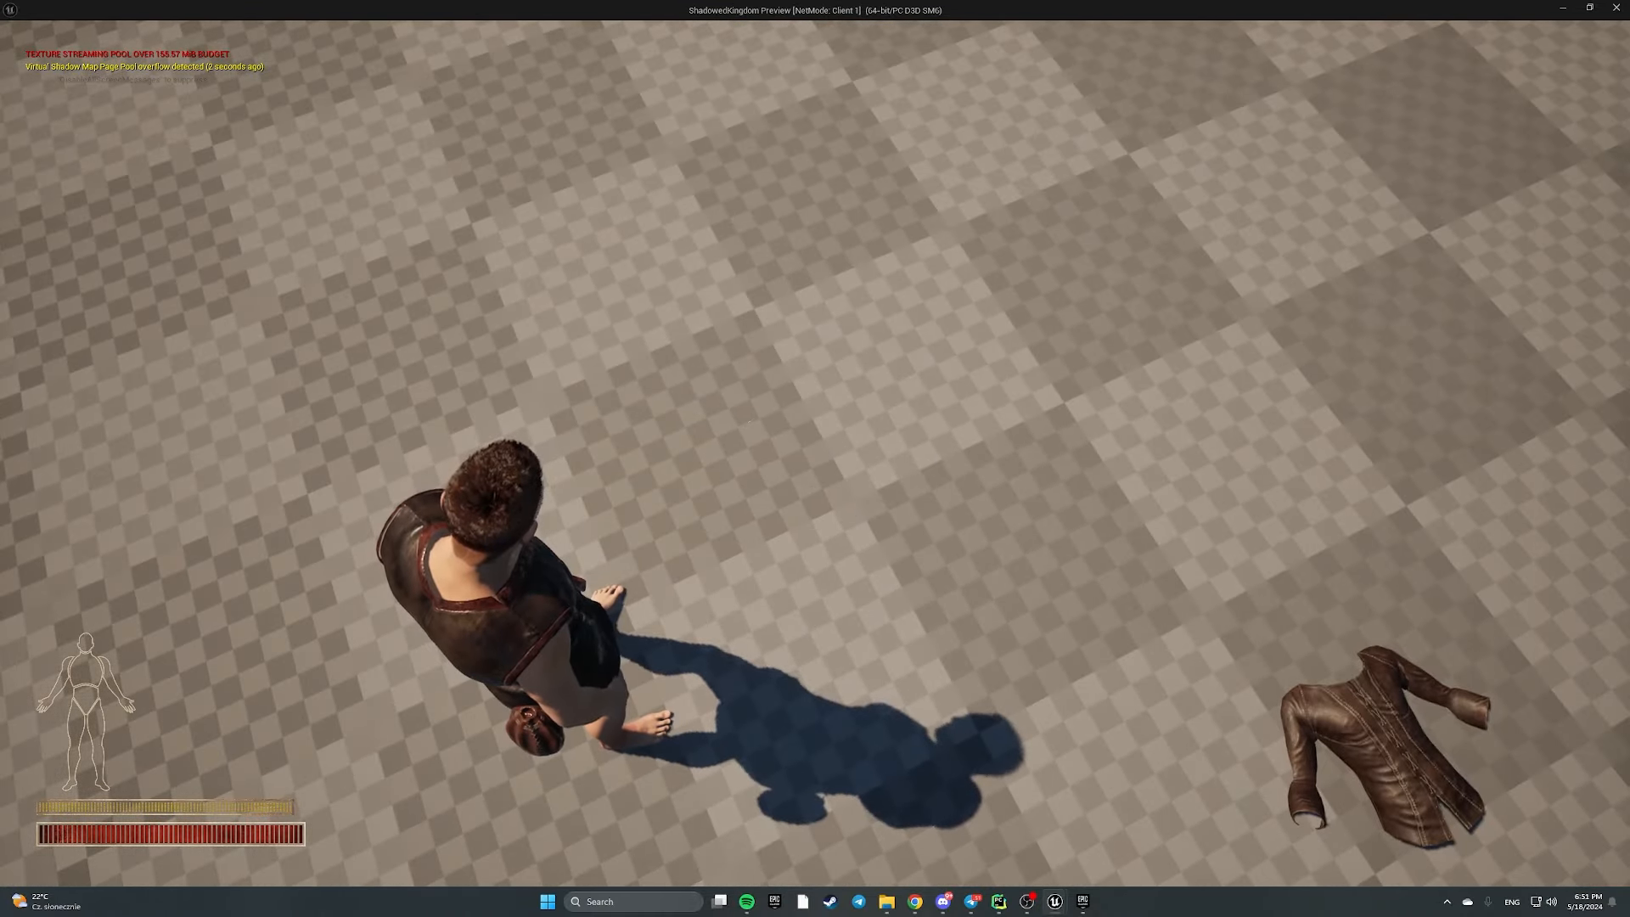
# Move the stored clothing item out of the bag cells, close the inventory and walk around to check the ground
pyautogui.press('Tab')
pyautogui.moveTo(1201, 607); pyautogui.dragTo(1092, 512)
pyautogui.press('Tab')
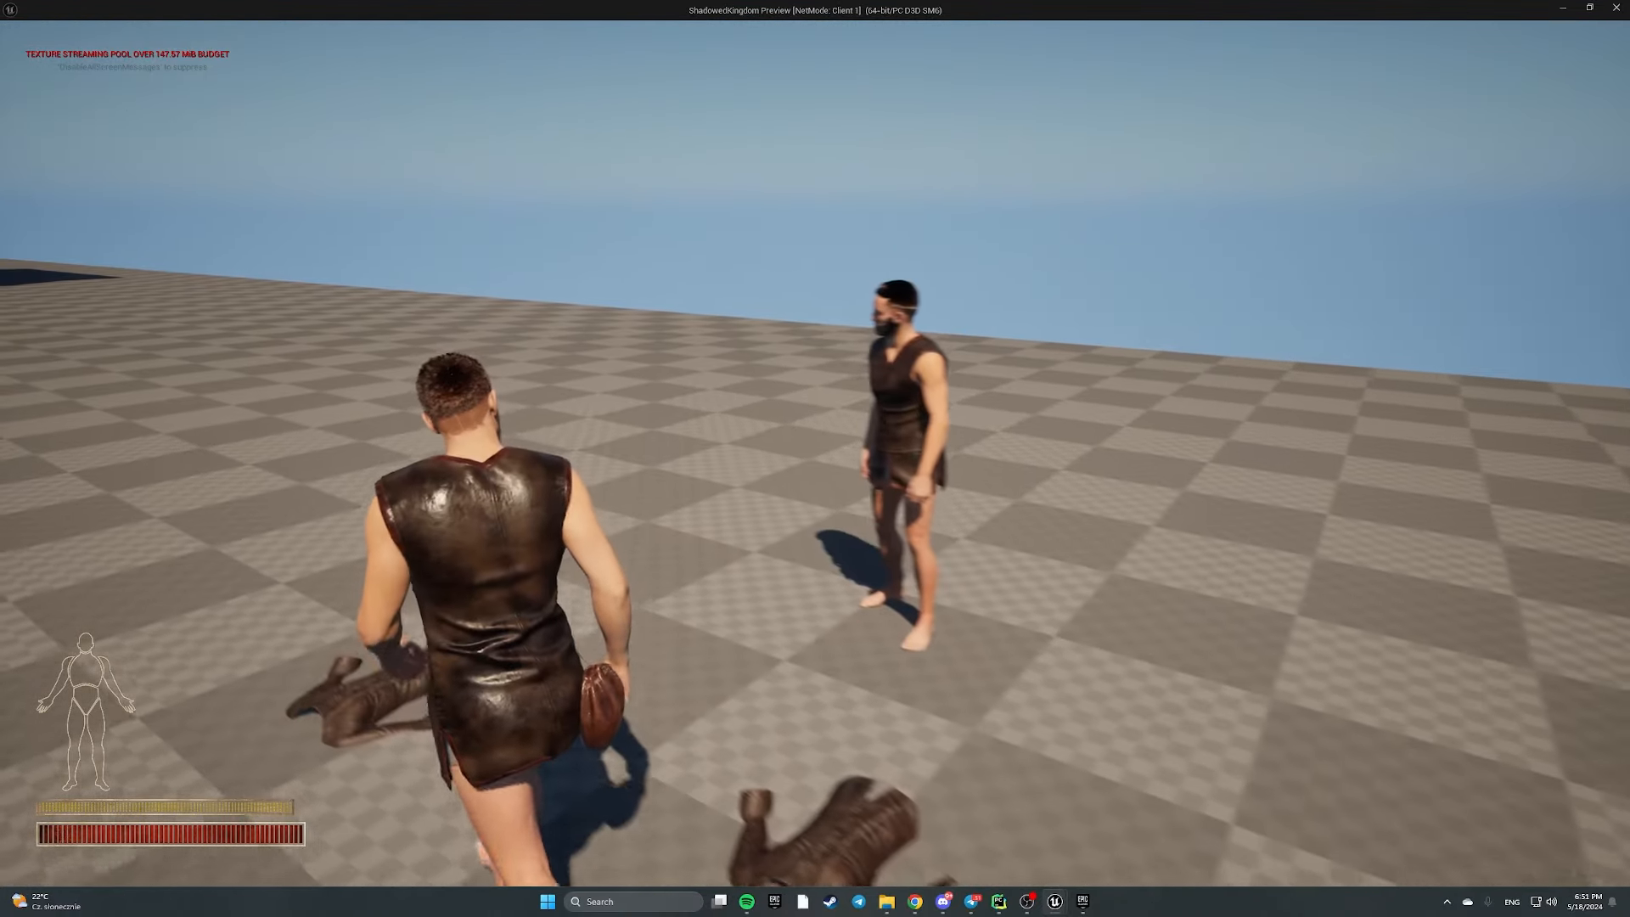
pyautogui.press('a')
pyautogui.press('w')
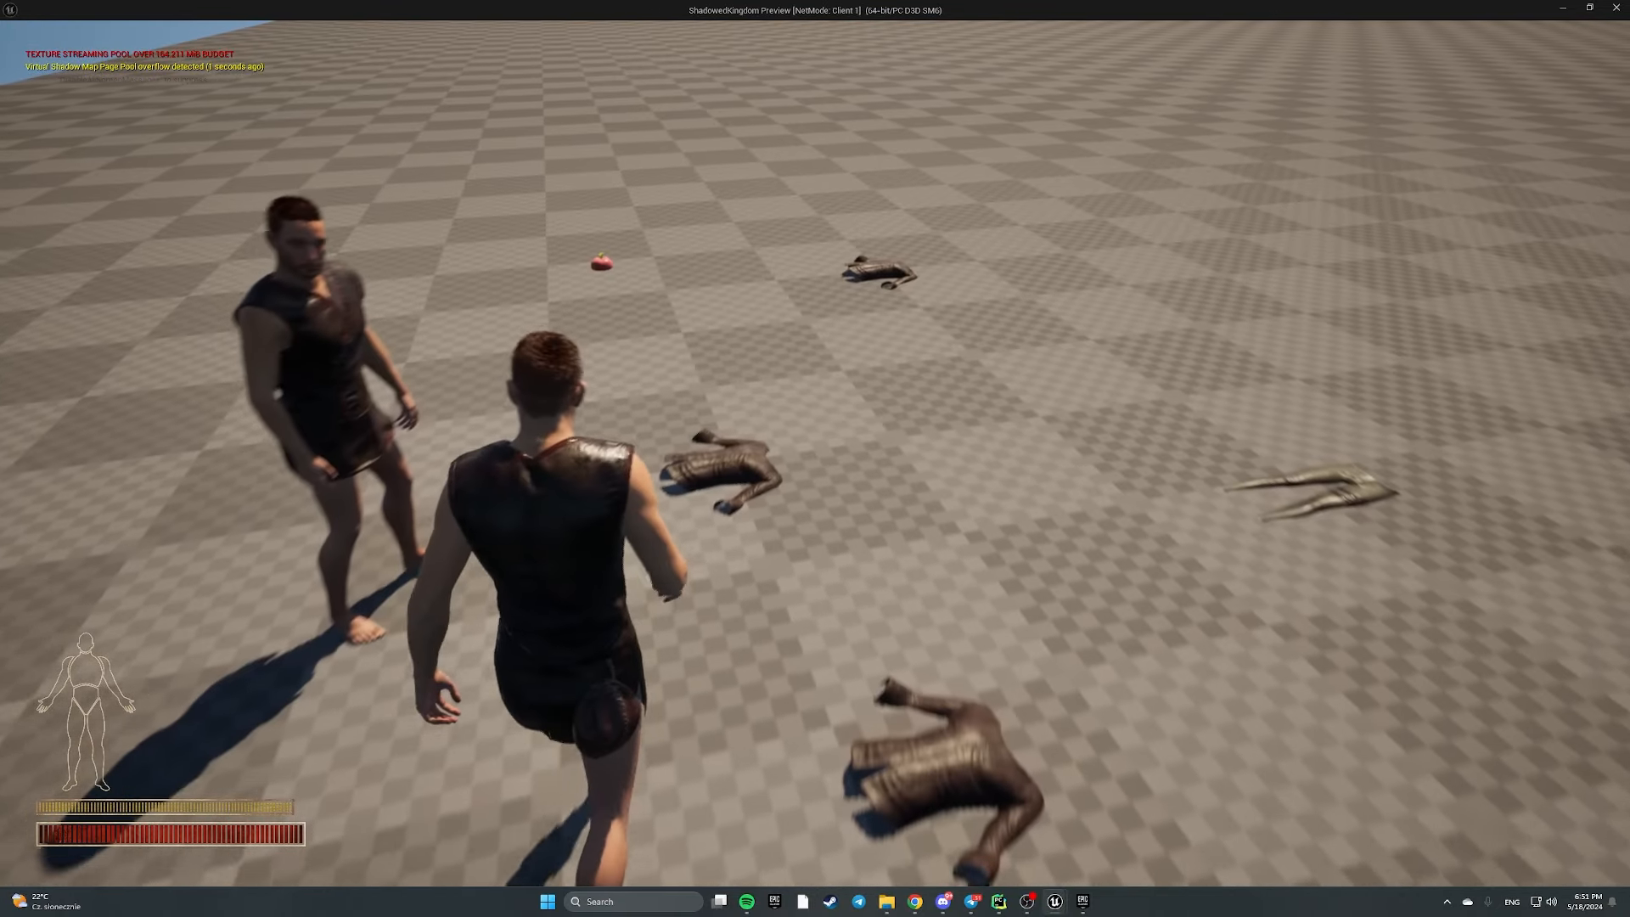
pyautogui.press('w')
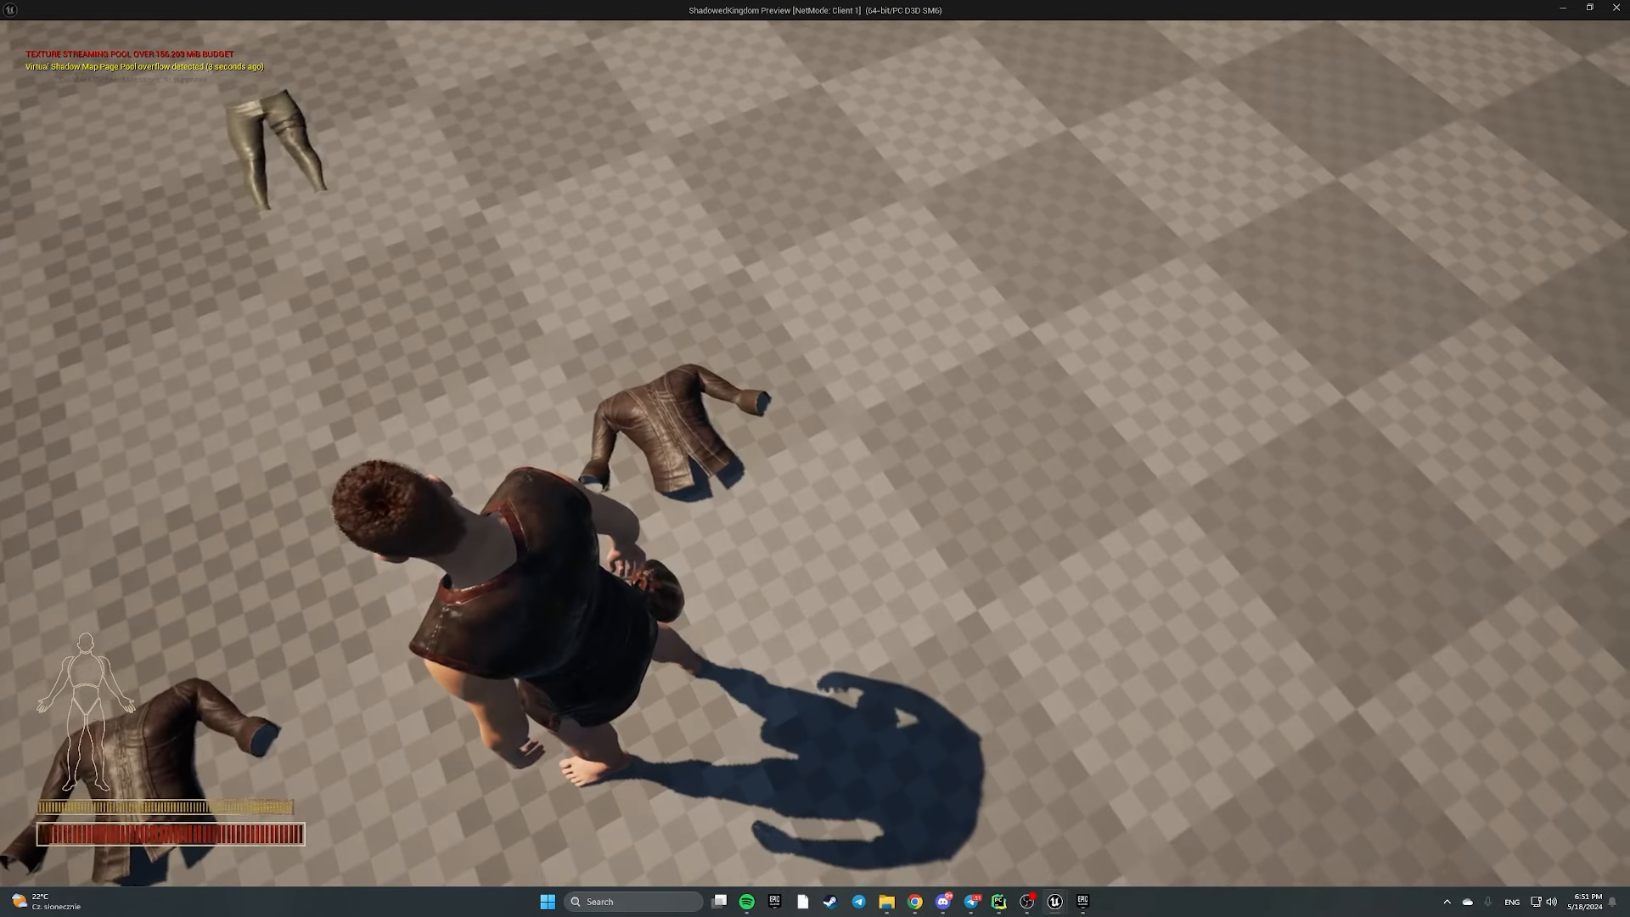
# Pick up the Old Leather Shirt, open the inventory and rotate the shirt within the bag cells
pyautogui.scroll(-1, 815, 459)
pyautogui.press('f')
pyautogui.press('Tab')
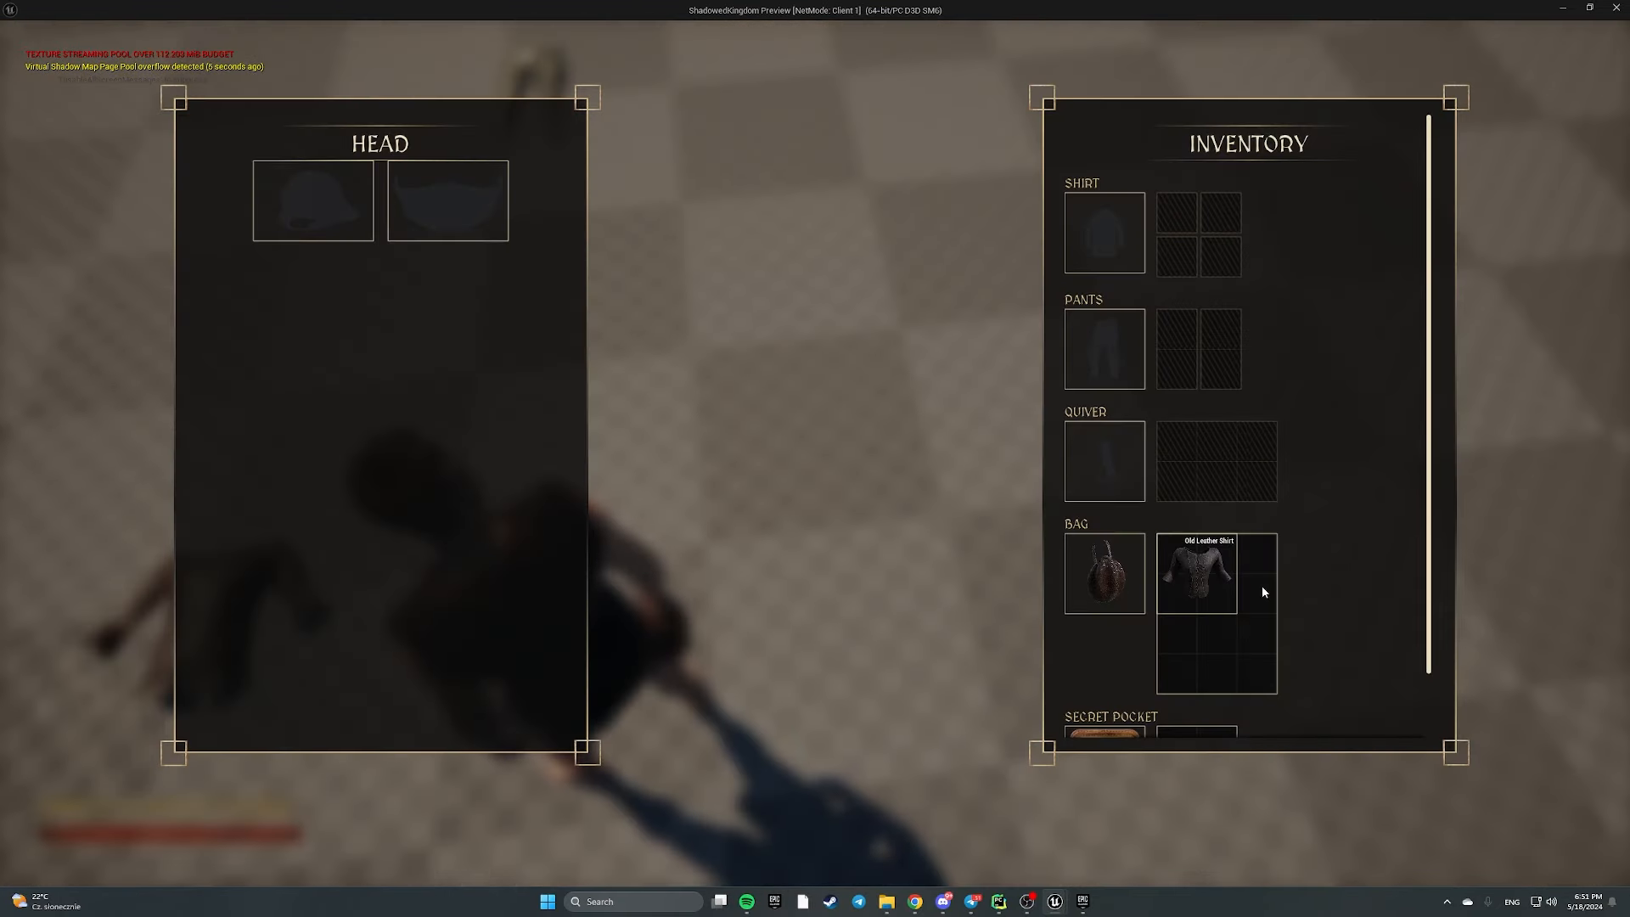
pyautogui.moveTo(1206, 579)
pyautogui.mouseDown()
pyautogui.moveTo(1227, 621)
pyautogui.moveTo(1213, 592)
pyautogui.moveTo(1231, 586)
pyautogui.moveTo(1214, 629)
pyautogui.moveTo(1194, 589)
pyautogui.mouseUp()
pyautogui.press('r')
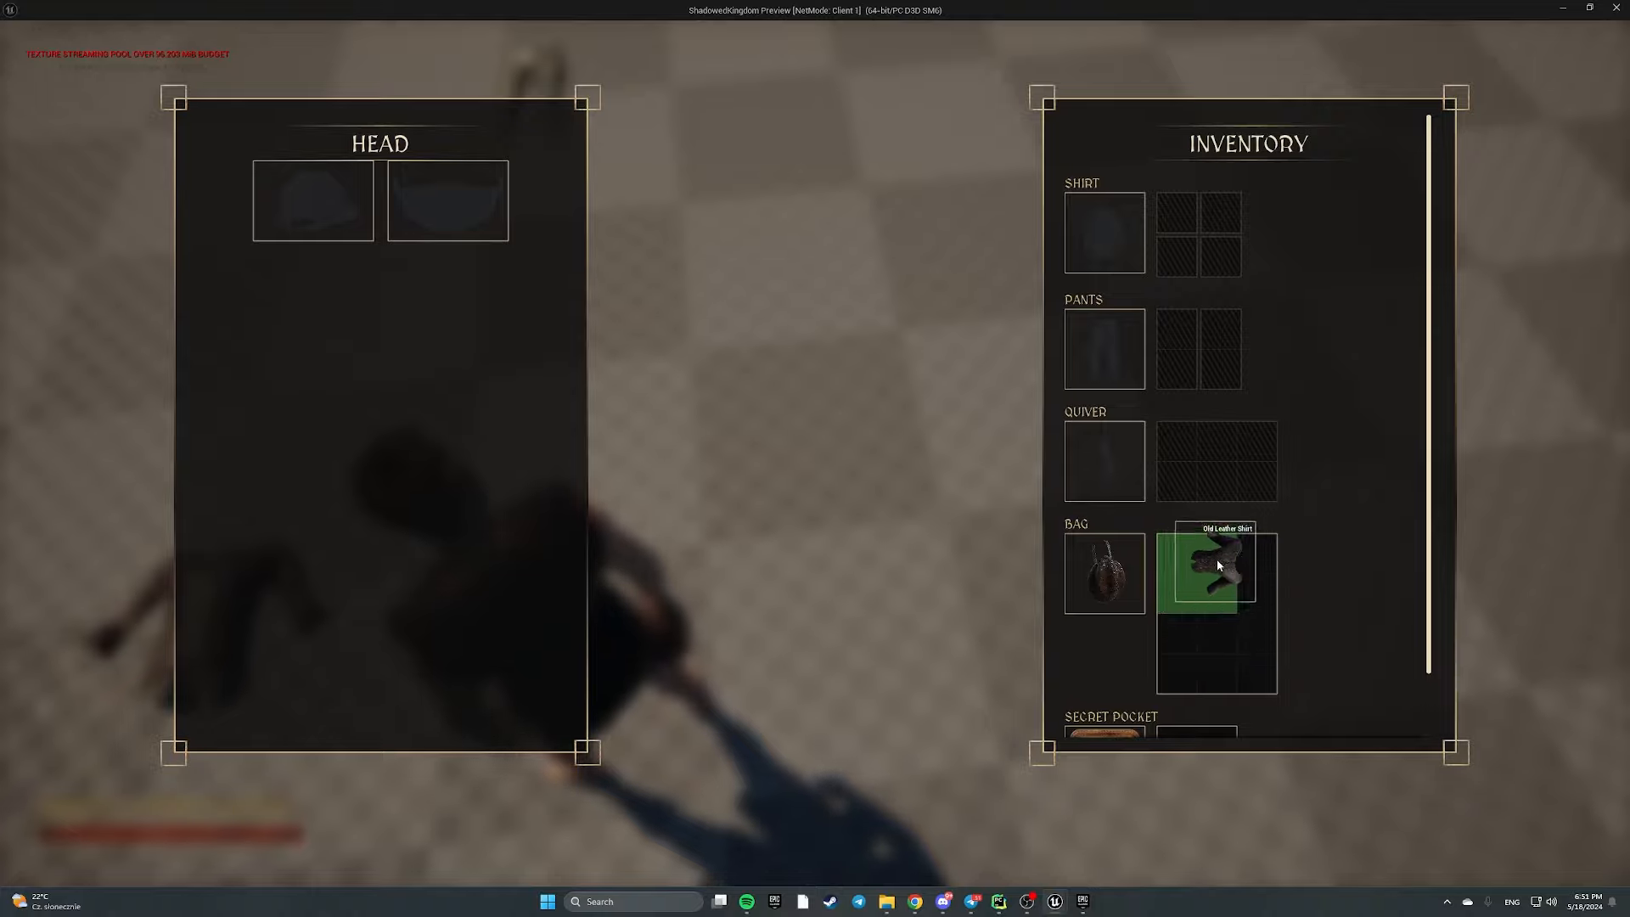
# Throw away the equipped bag with the shirt inside and close the inventory
pyautogui.rightClick(1106, 577)
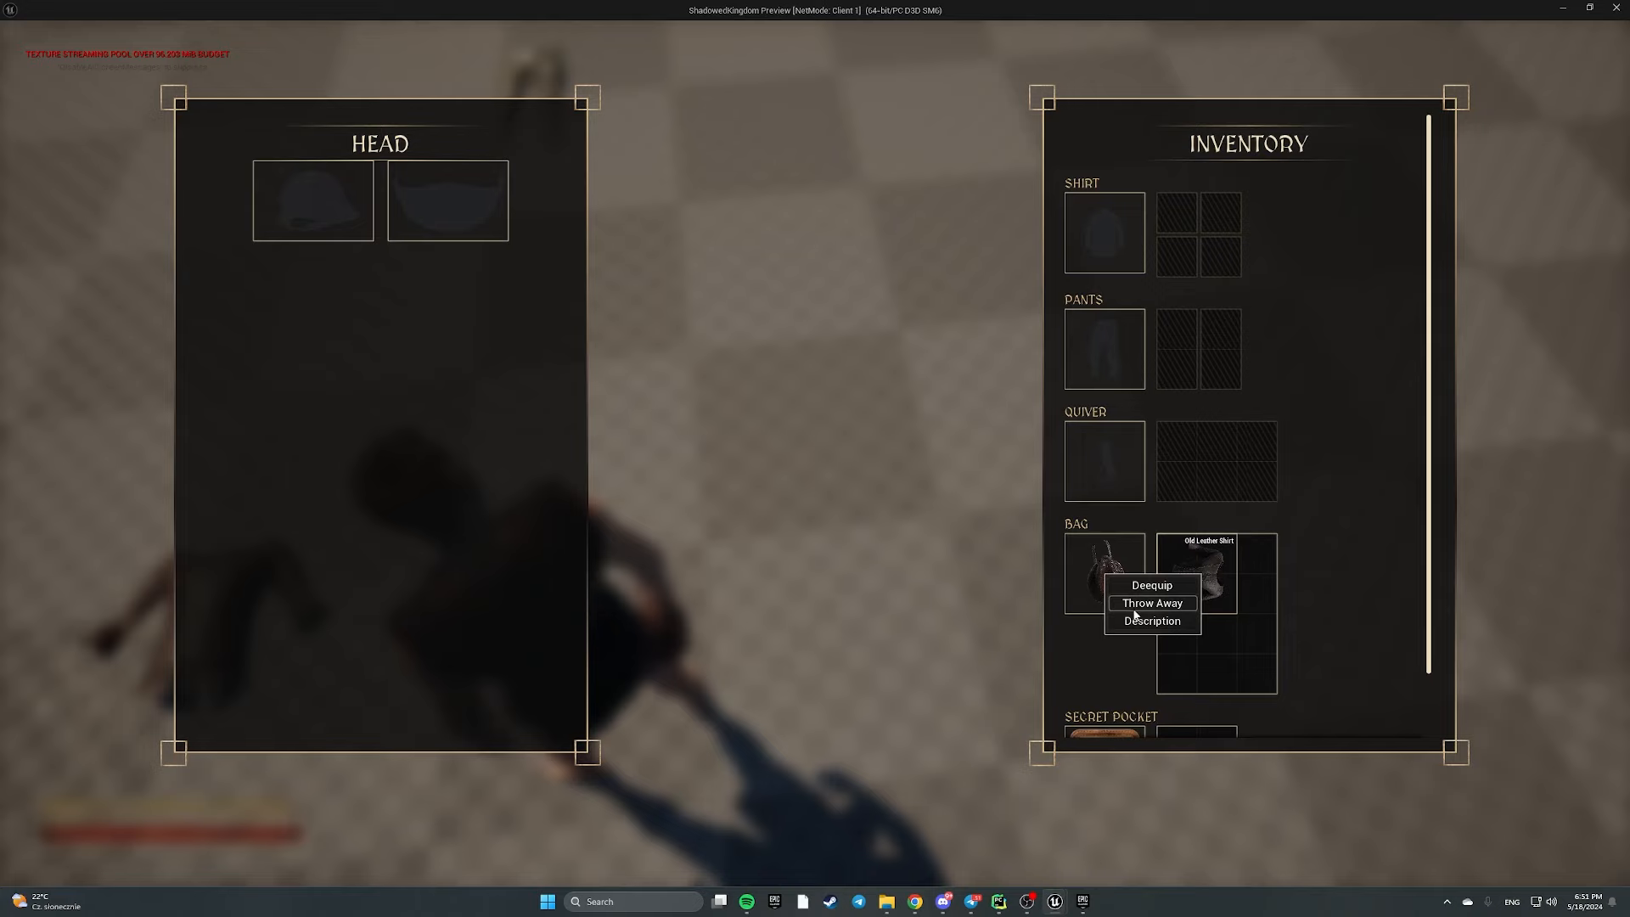
pyautogui.click(1178, 608)
pyautogui.press('Tab')
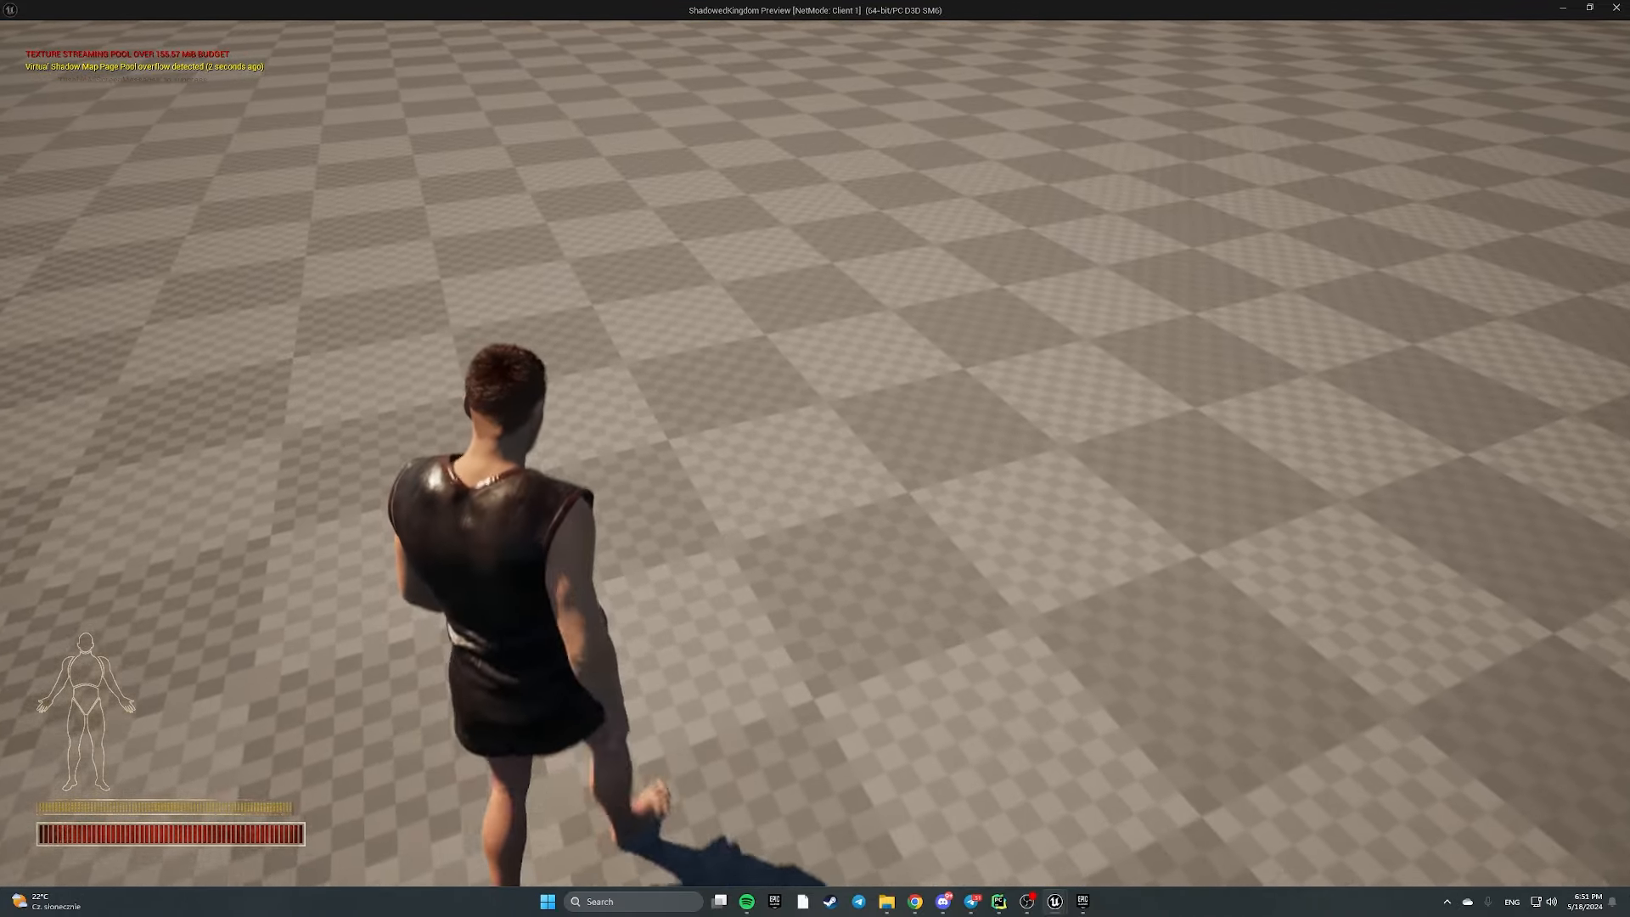
# End the play session and open the Handle Container Item Action function in BPC_SpatialInventoryV2
pyautogui.press('Escape')
pyautogui.click(278, 25)
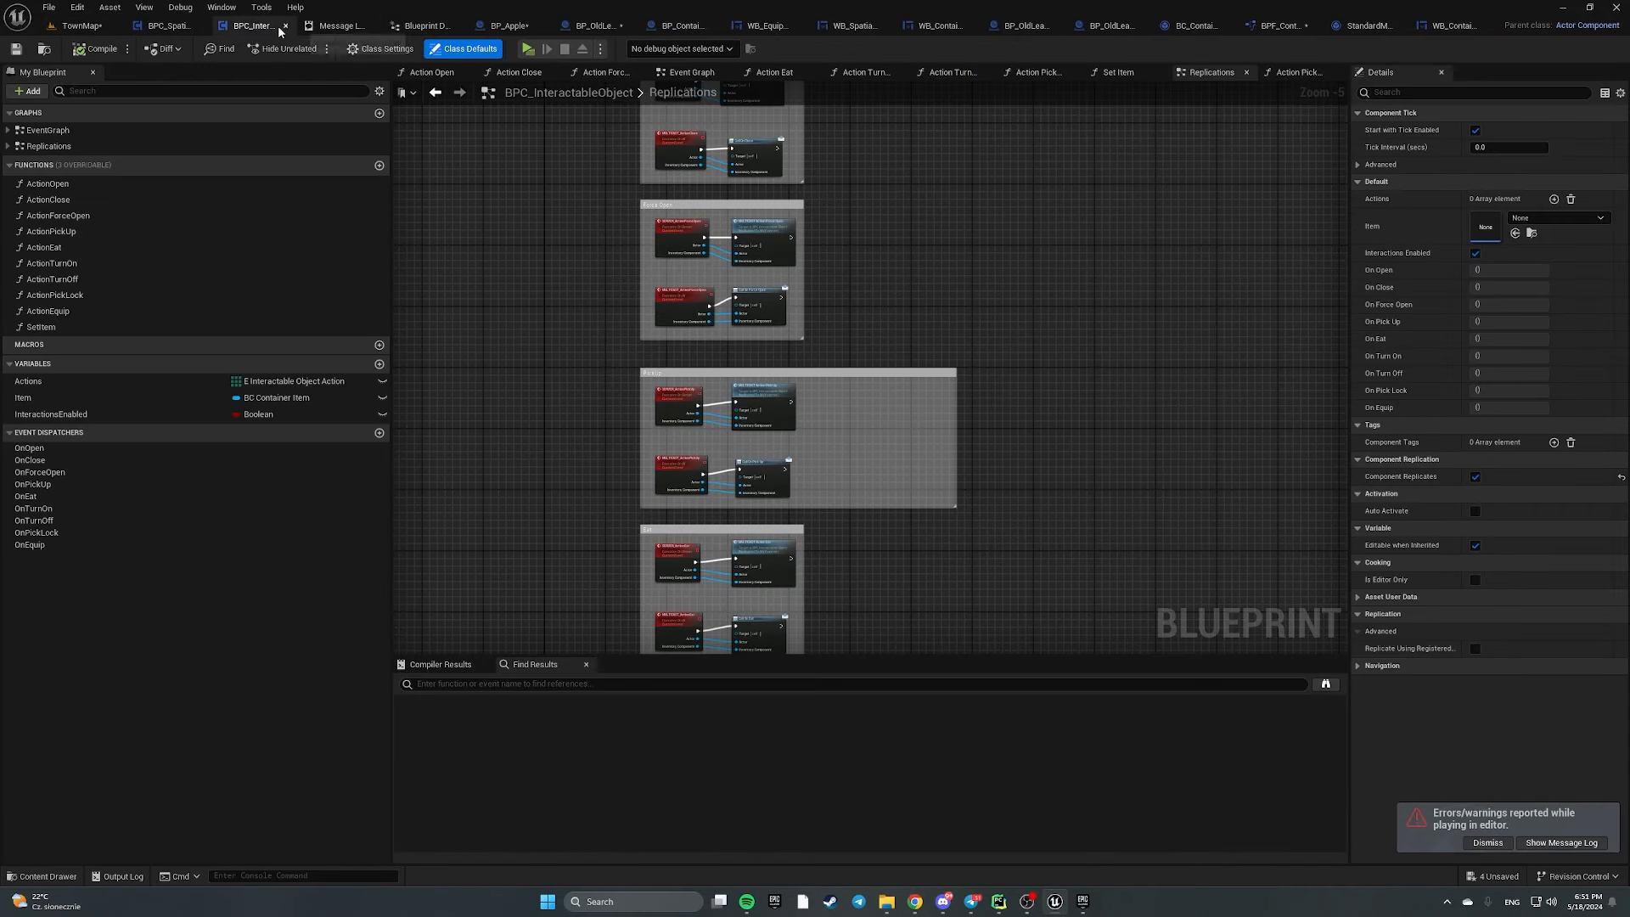
pyautogui.click(173, 27)
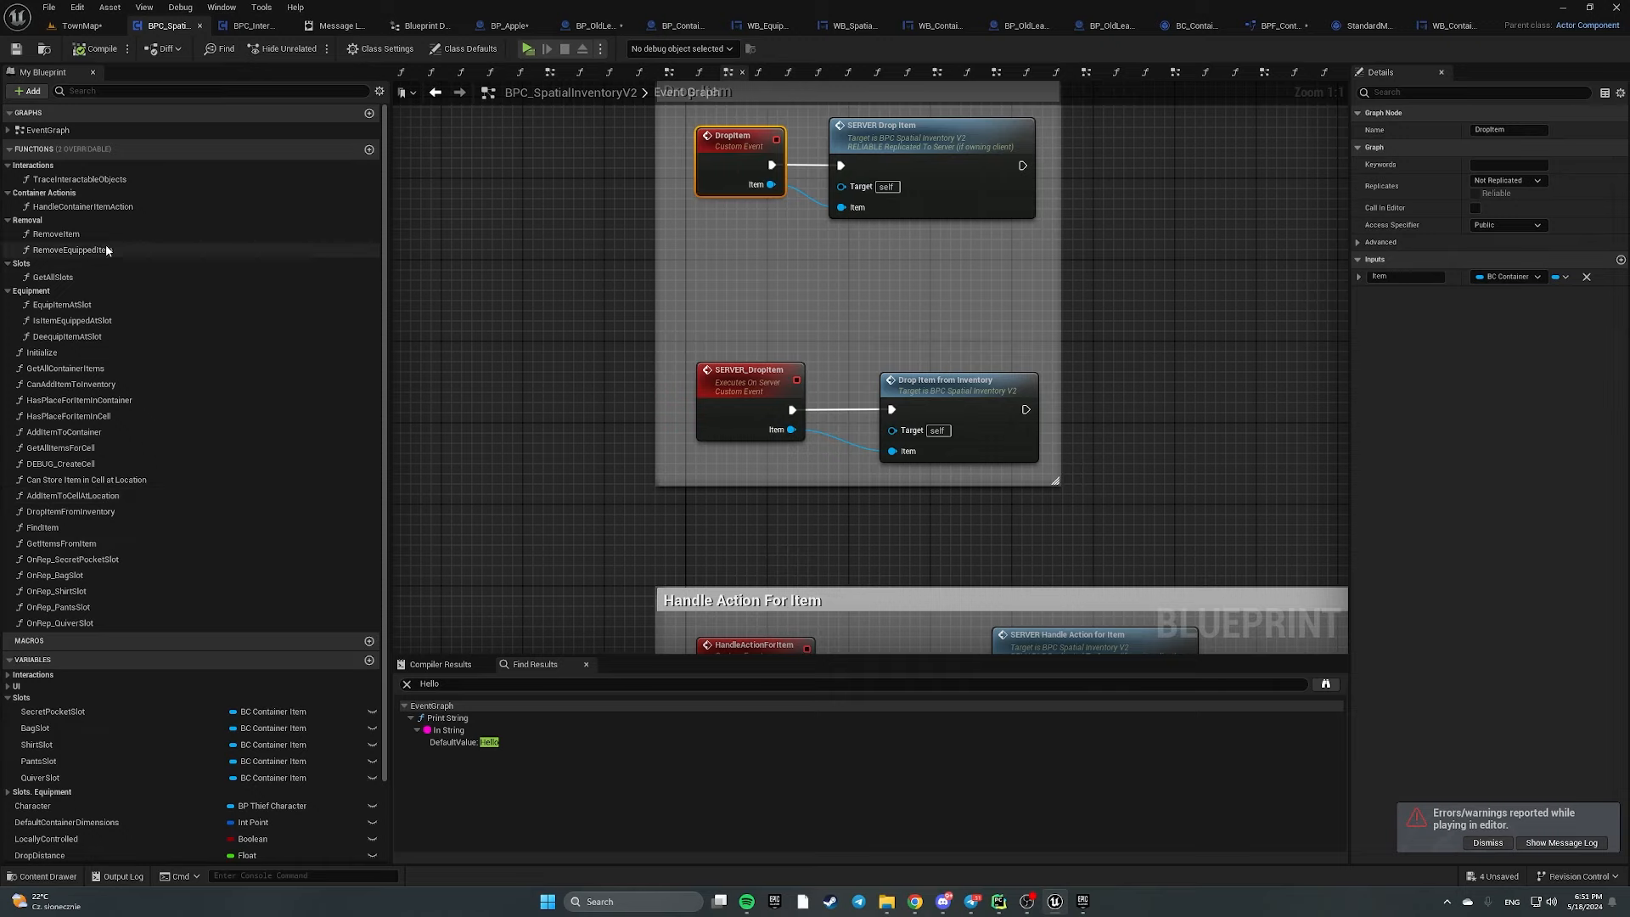
pyautogui.doubleClick(120, 207)
# Follow the item removal branches to the Drop Item from Inventory call and open that function
pyautogui.scroll(4, 913, 418)
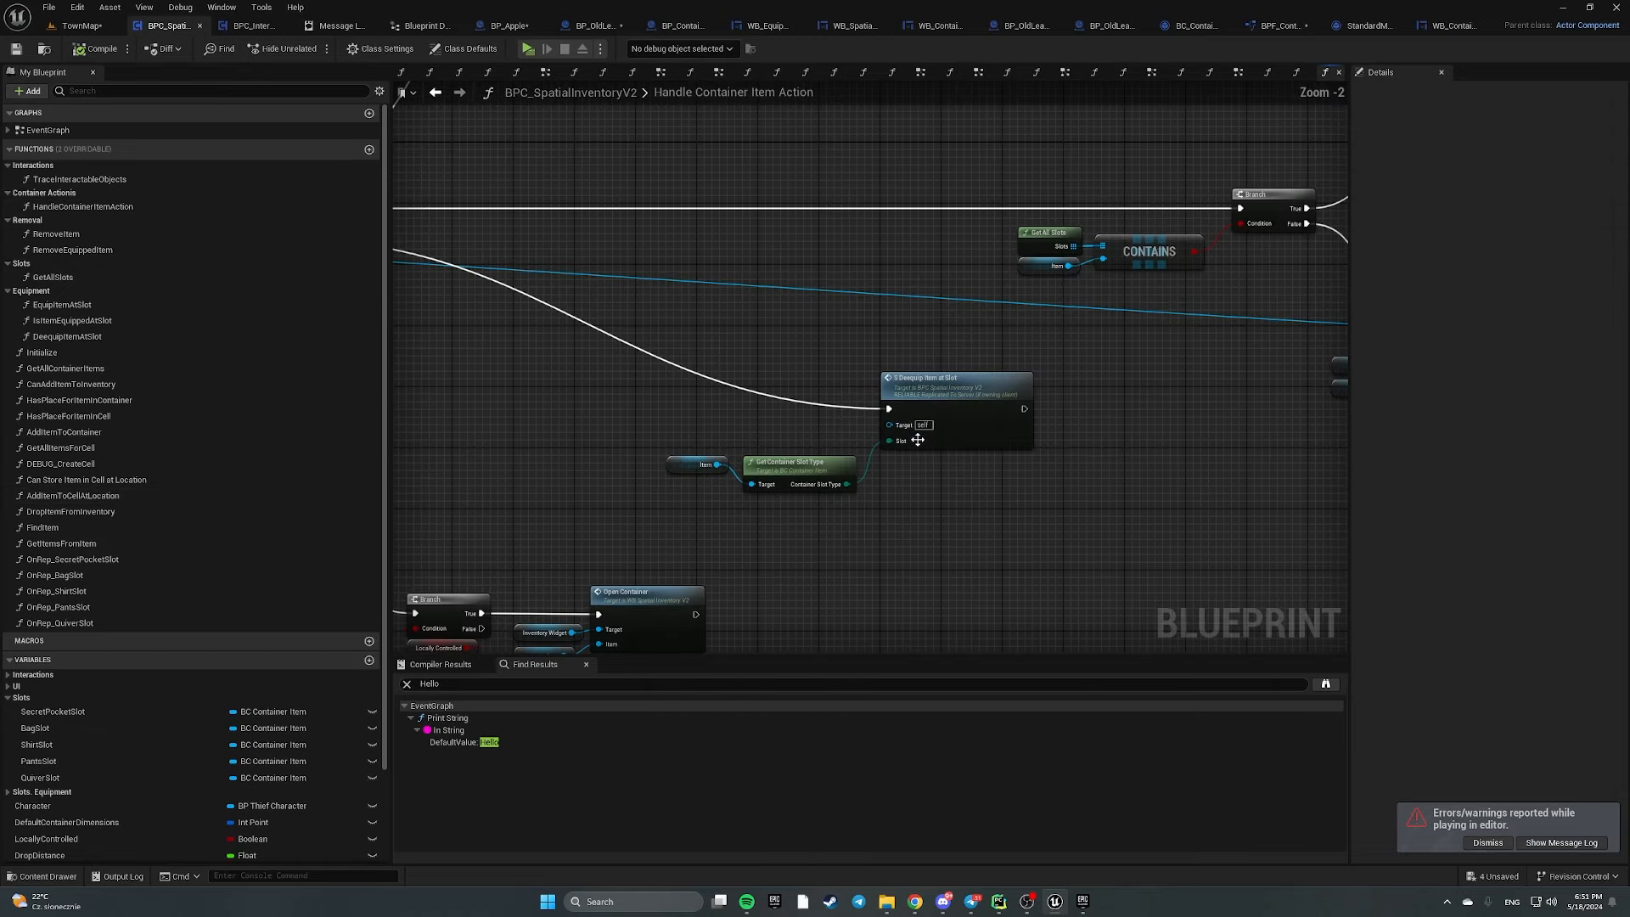
pyautogui.moveTo(786, 538); pyautogui.dragTo(924, 424, button='right')
pyautogui.moveTo(781, 353); pyautogui.dragTo(476, 484, button='right')
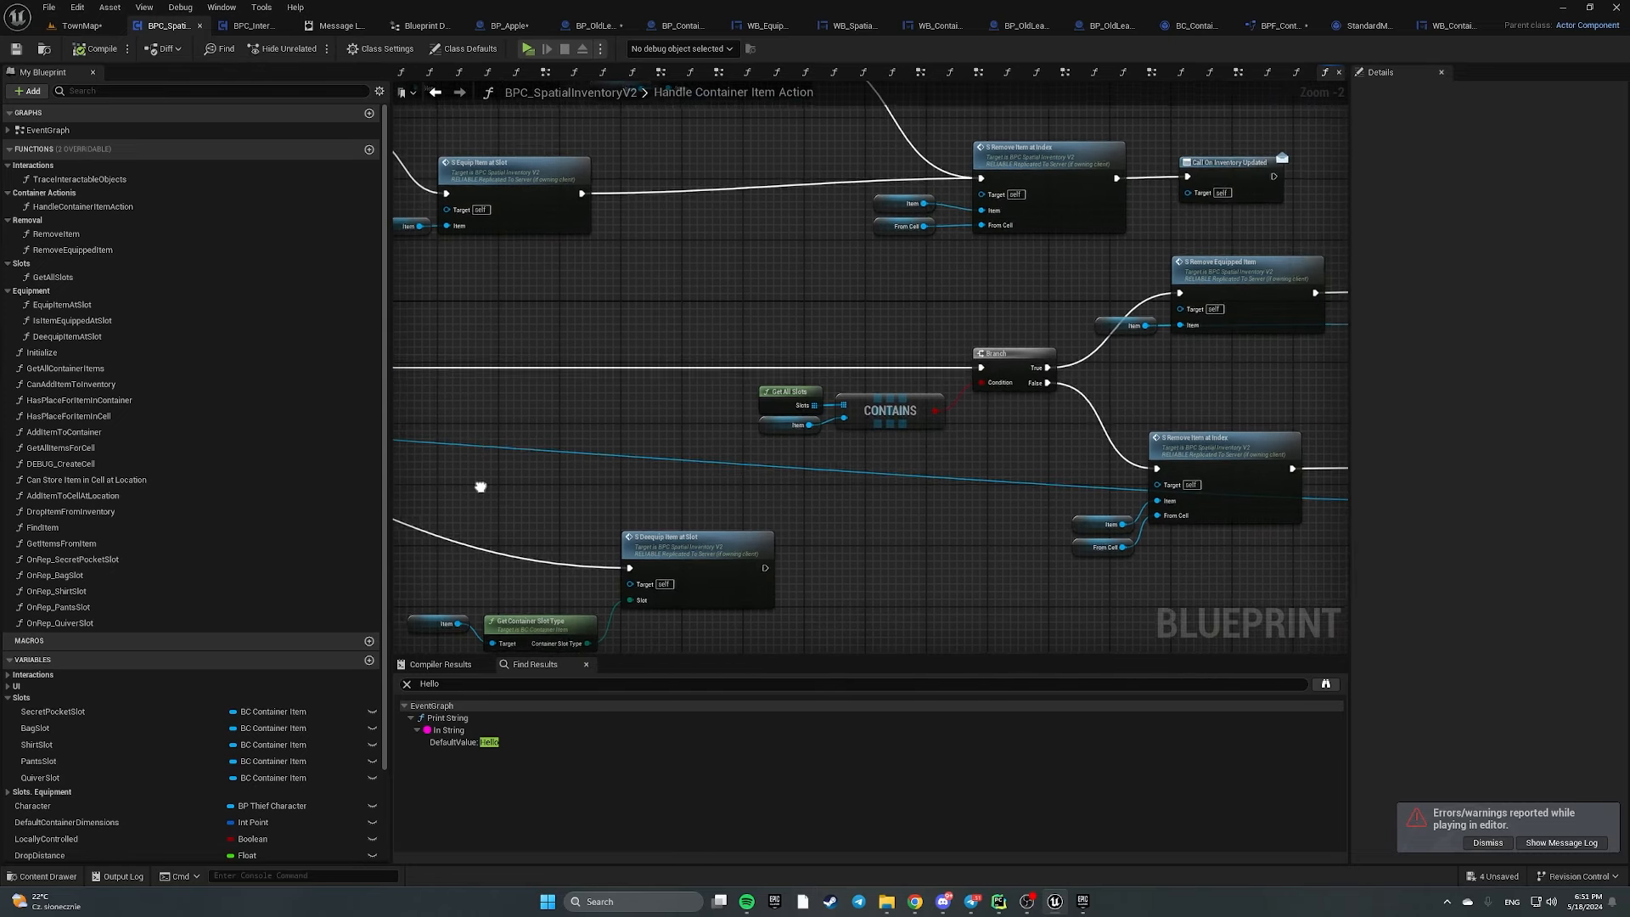
pyautogui.moveTo(940, 531); pyautogui.dragTo(661, 524, button='right')
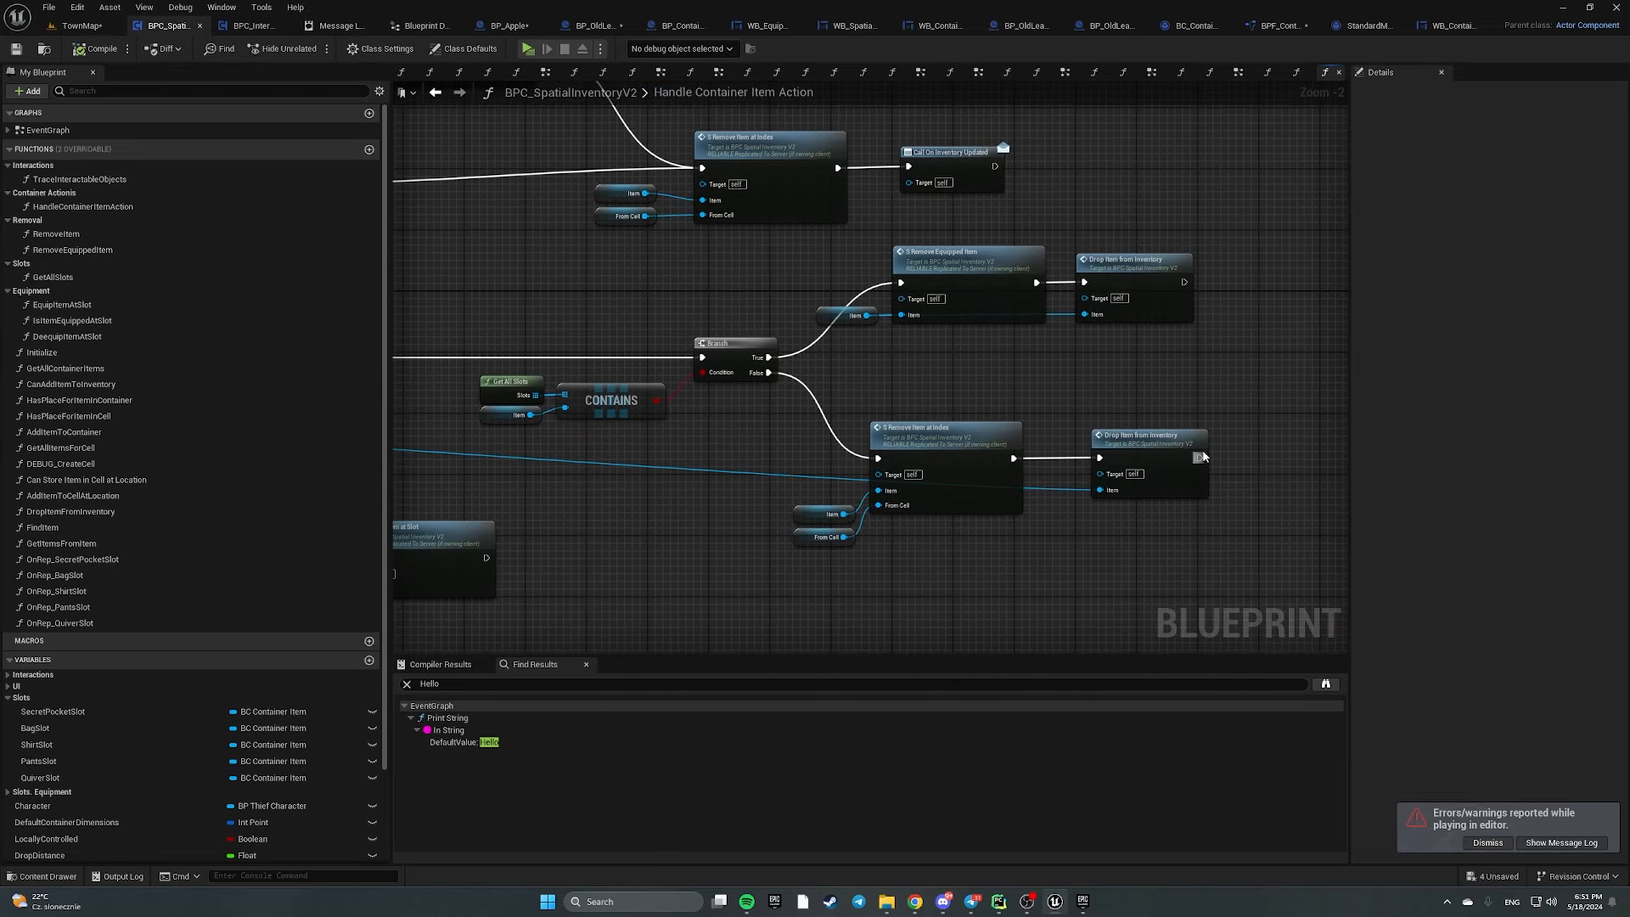
pyautogui.doubleClick(1155, 442)
# Examine Drop Item from Inventory from its entry through the actor spawning to the Can Add Item to Inventory fallback
pyautogui.moveTo(1004, 379); pyautogui.dragTo(615, 396, button='right')
pyautogui.scroll(-1, 677, 352)
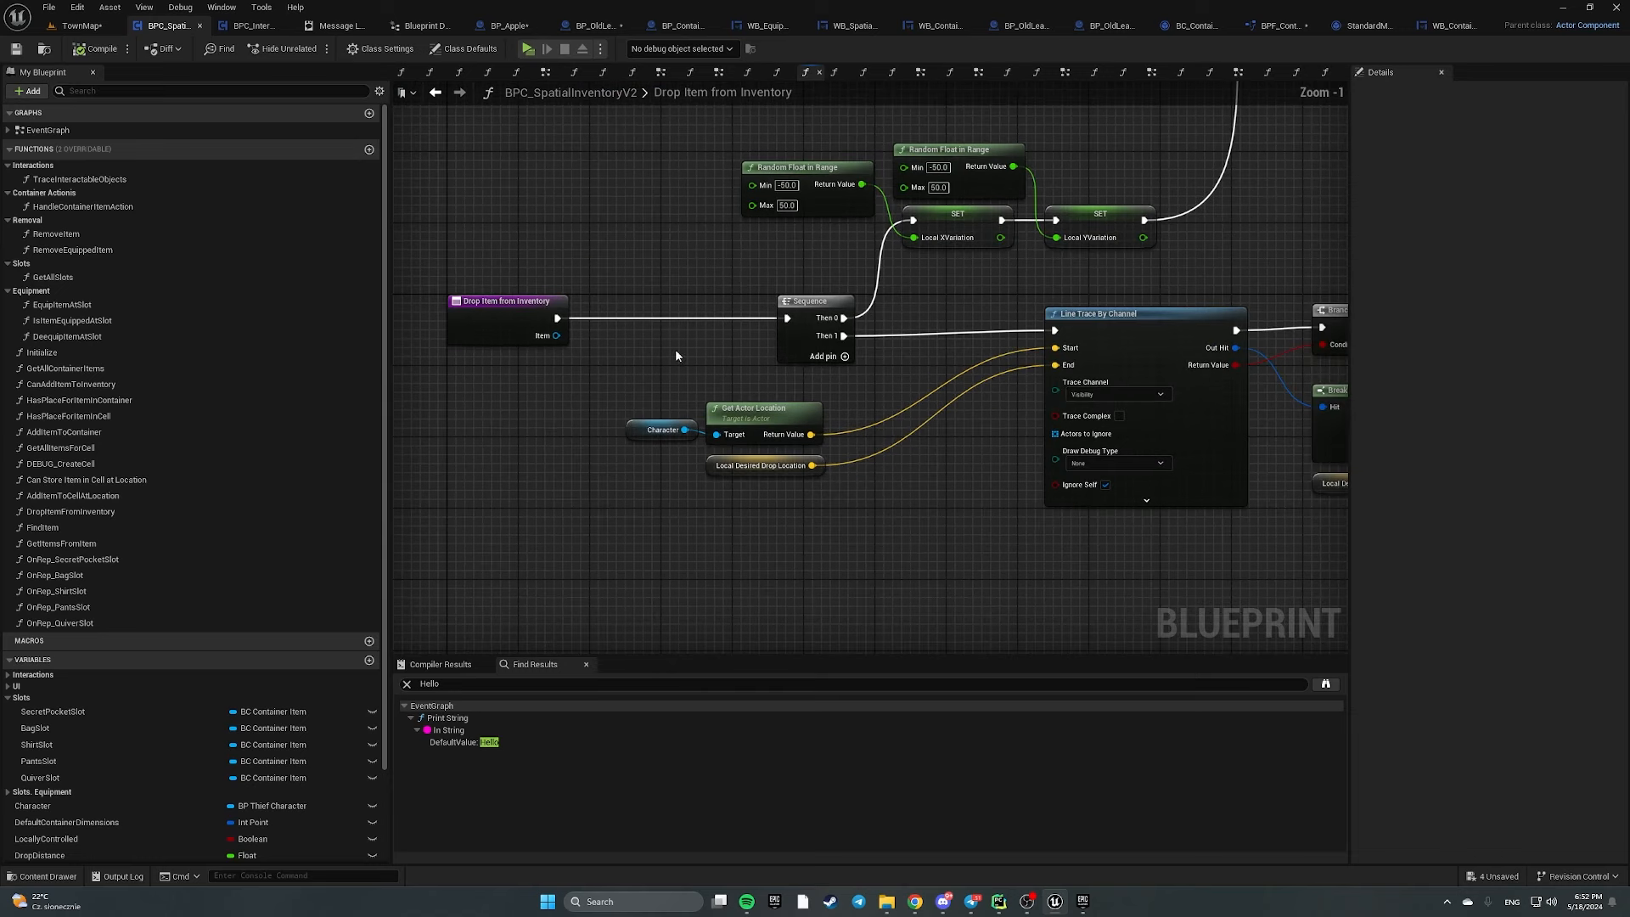
pyautogui.moveTo(1219, 303); pyautogui.dragTo(677, 386, button='right')
pyautogui.scroll(-2, 677, 387)
pyautogui.moveTo(1316, 319); pyautogui.dragTo(830, 240, button='right')
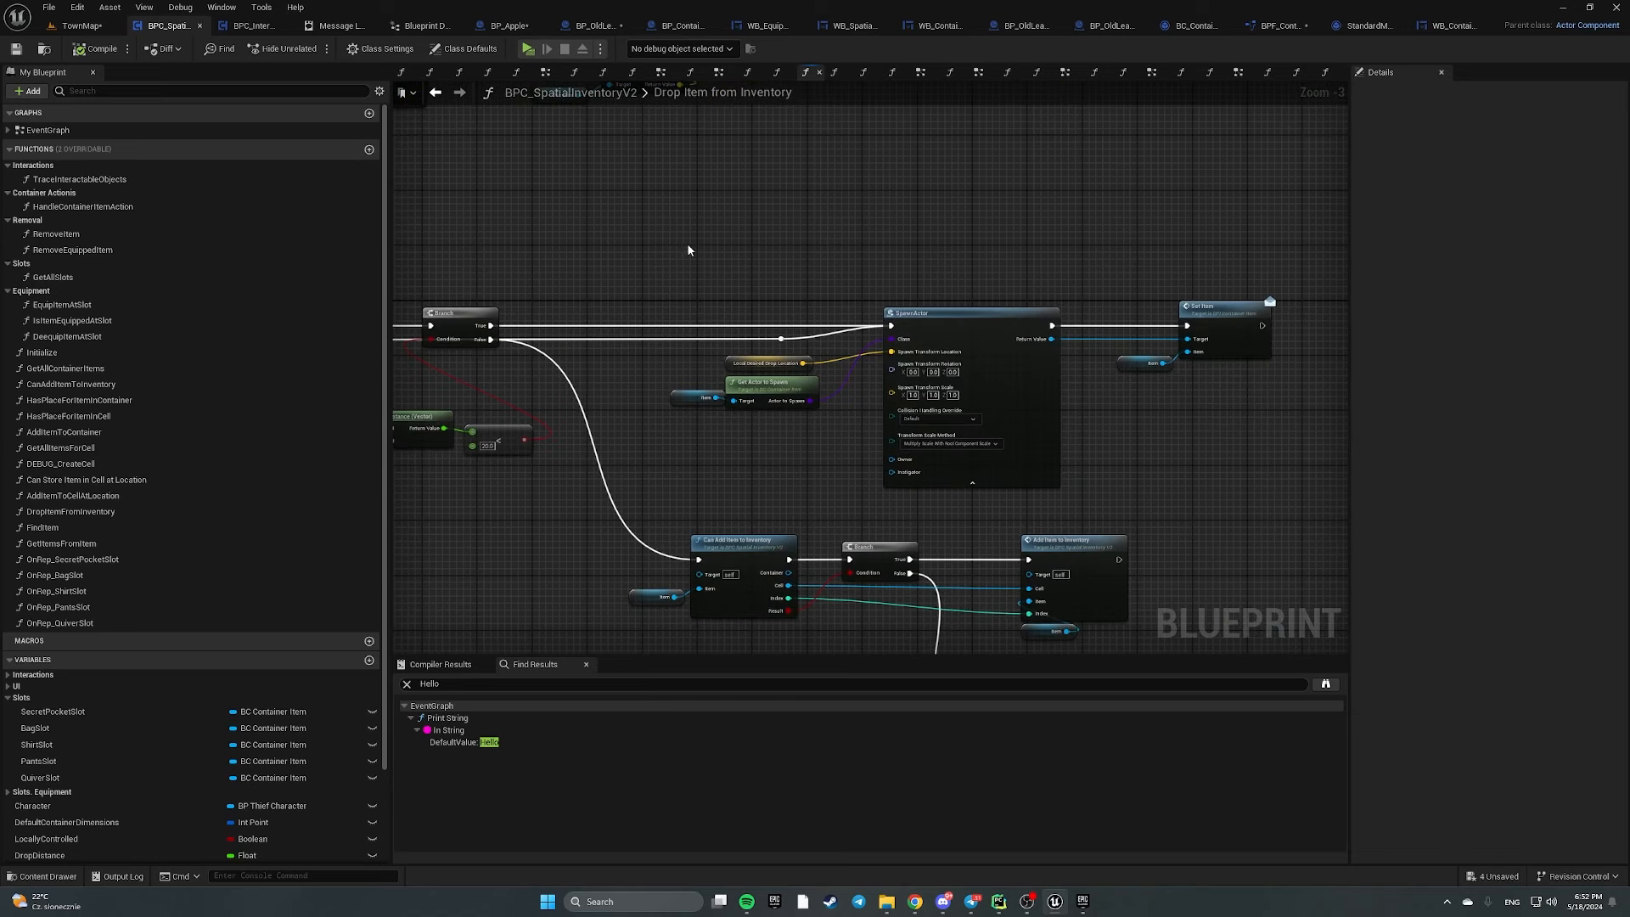
pyautogui.moveTo(689, 249); pyautogui.dragTo(1138, 501)
pyautogui.moveTo(620, 159); pyautogui.dragTo(1296, 492)
pyautogui.moveTo(1048, 480); pyautogui.dragTo(1178, 188, button='right')
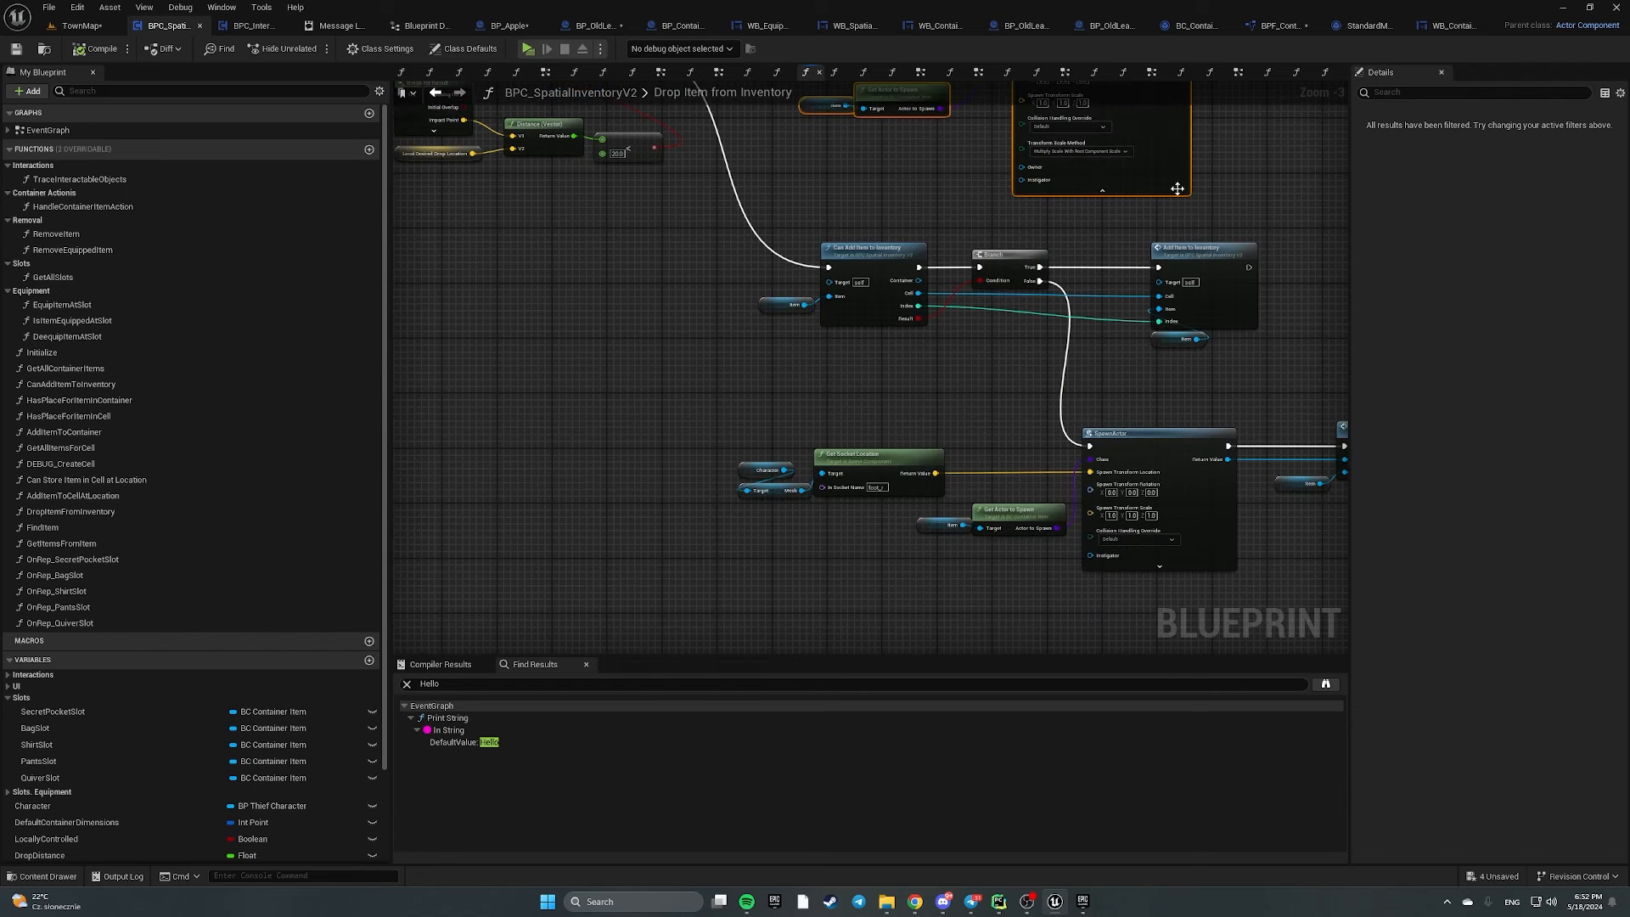
pyautogui.moveTo(726, 232); pyautogui.dragTo(553, 273, button='right')
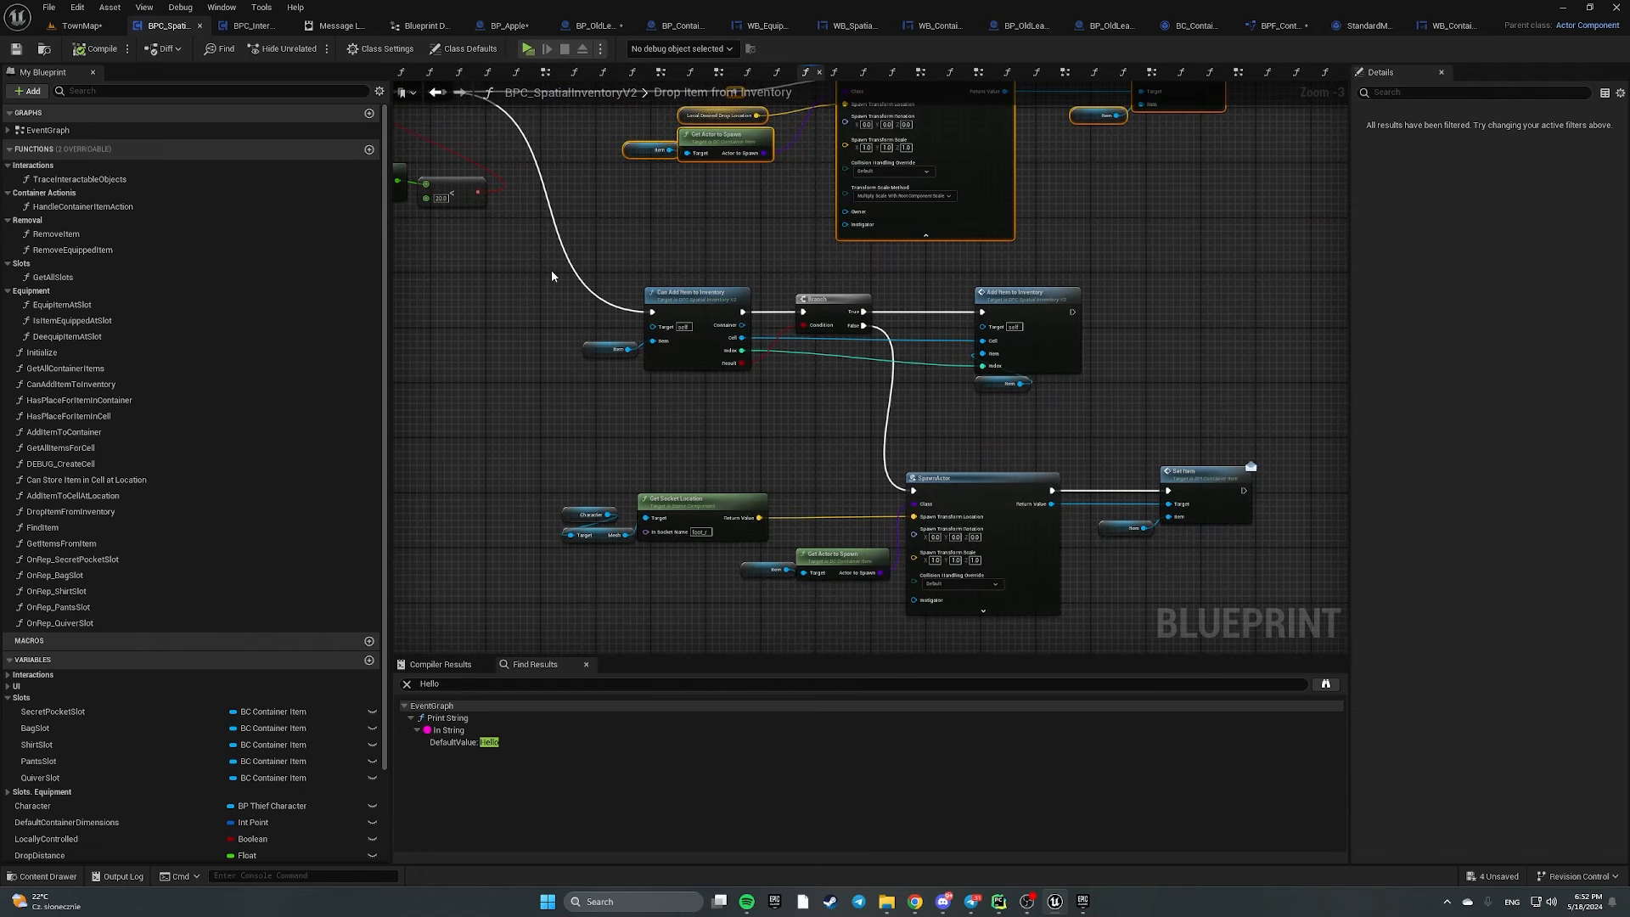
pyautogui.moveTo(552, 272); pyautogui.dragTo(776, 360)
pyautogui.moveTo(905, 409); pyautogui.dragTo(1178, 411)
# Examine the drop distance check and the random offset line trace that sets the desired drop location
pyautogui.moveTo(455, 340); pyautogui.dragTo(746, 442, button='right')
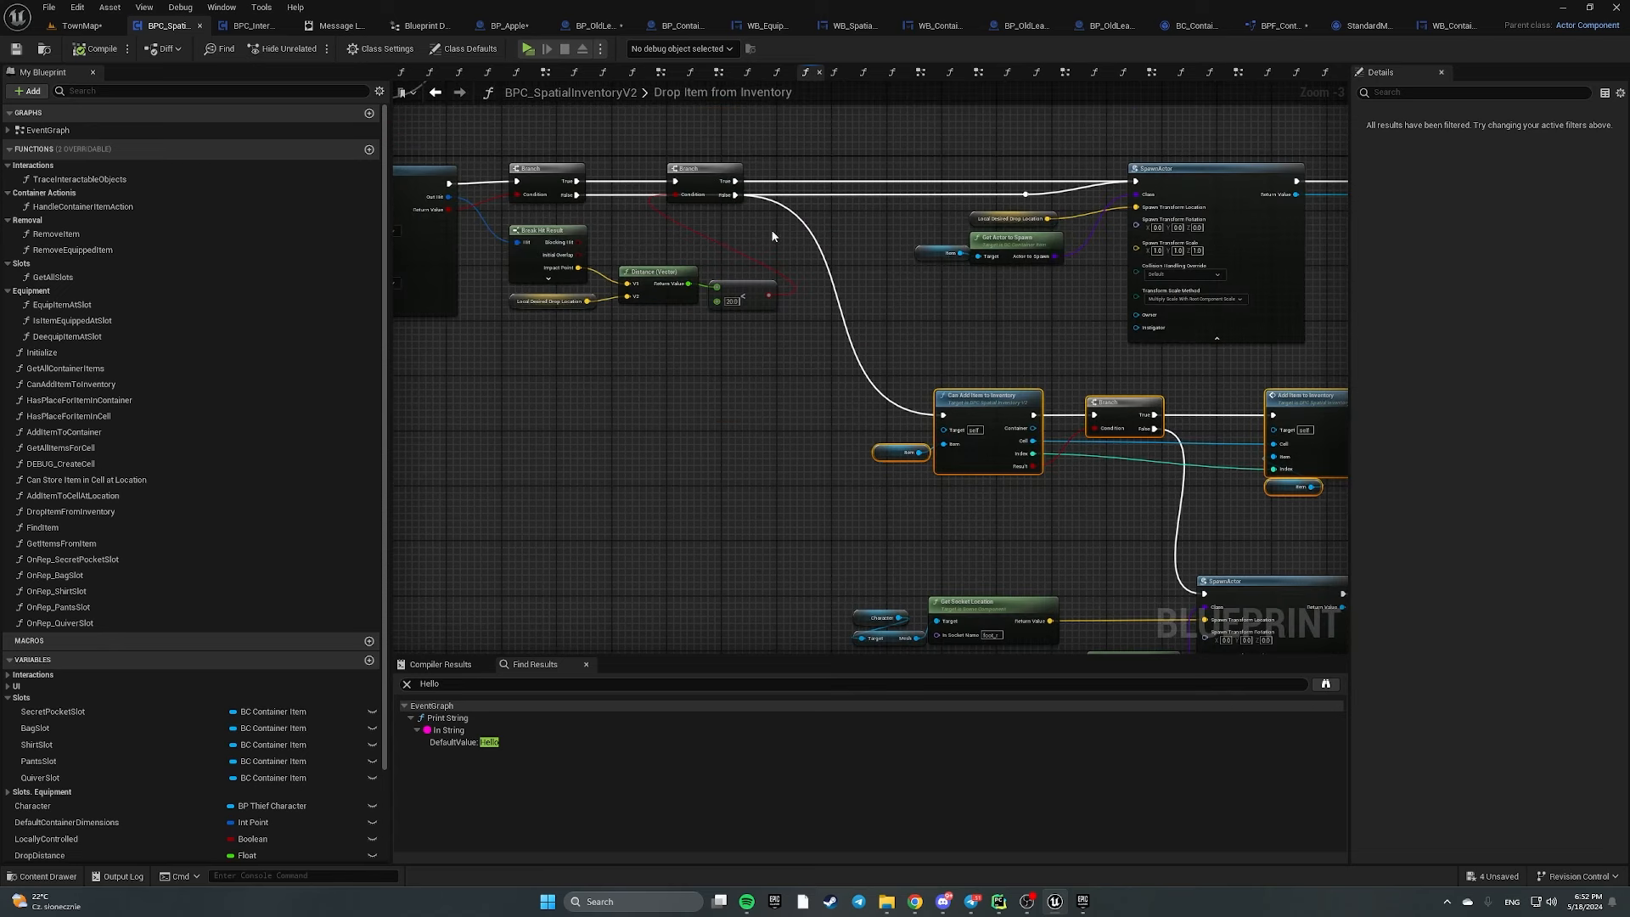
pyautogui.moveTo(1000, 394); pyautogui.dragTo(619, 209, button='right')
pyautogui.moveTo(469, 154); pyautogui.dragTo(1007, 375)
pyautogui.click(969, 351)
pyautogui.moveTo(698, 337); pyautogui.dragTo(935, 594, button='right')
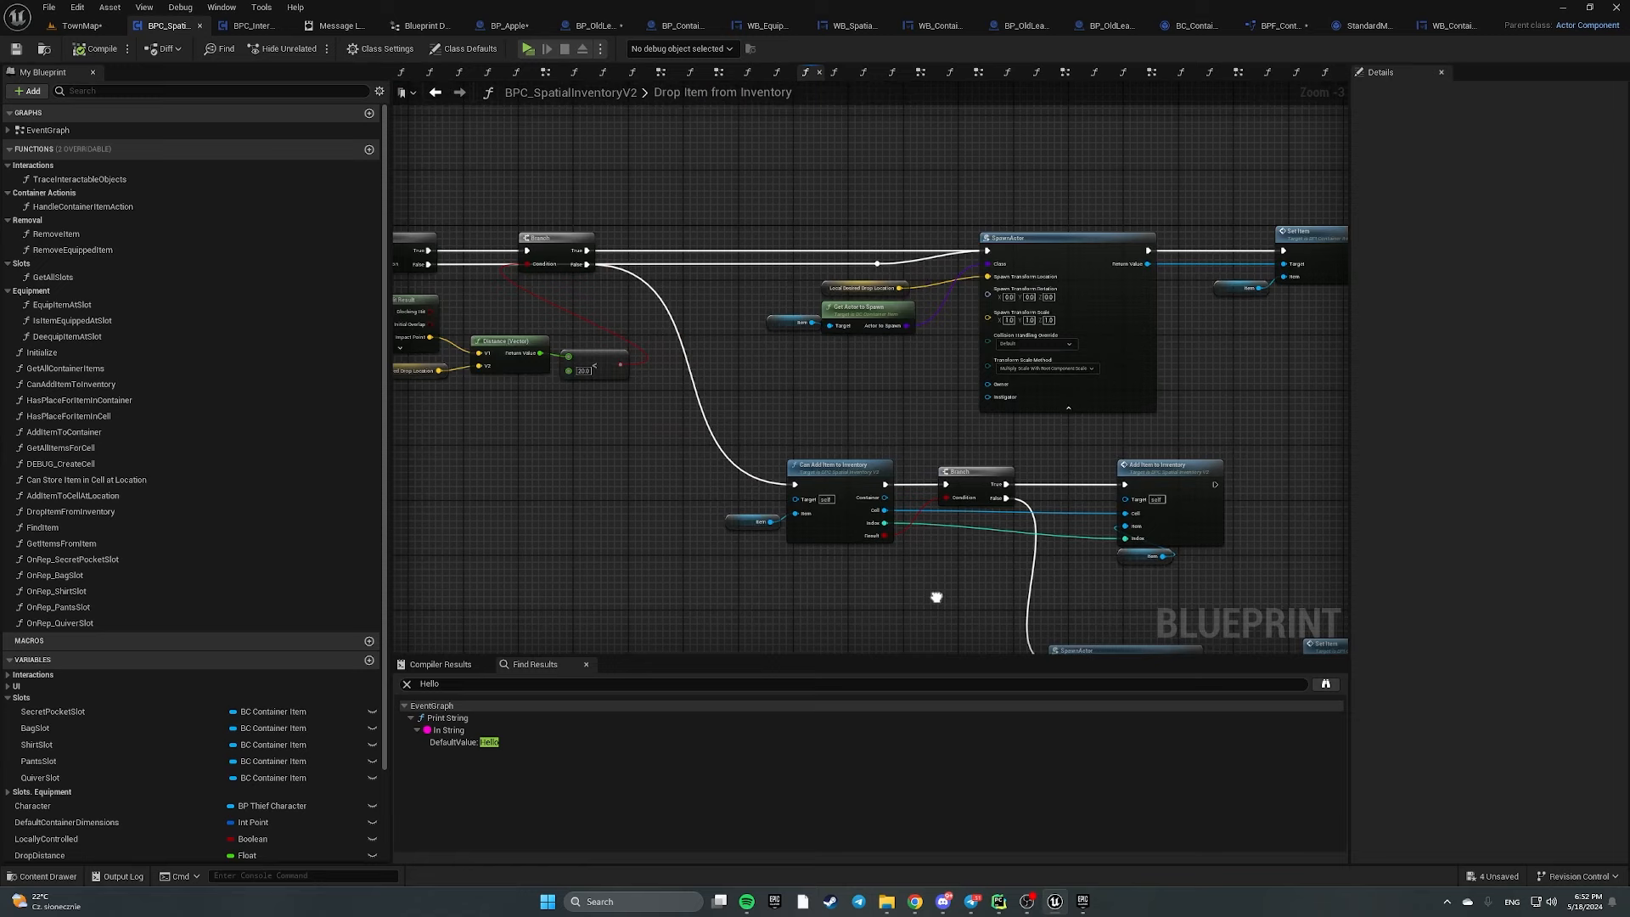
pyautogui.moveTo(892, 382); pyautogui.dragTo(1262, 709, button='right')
pyautogui.moveTo(899, 357); pyautogui.dragTo(953, 399, button='right')
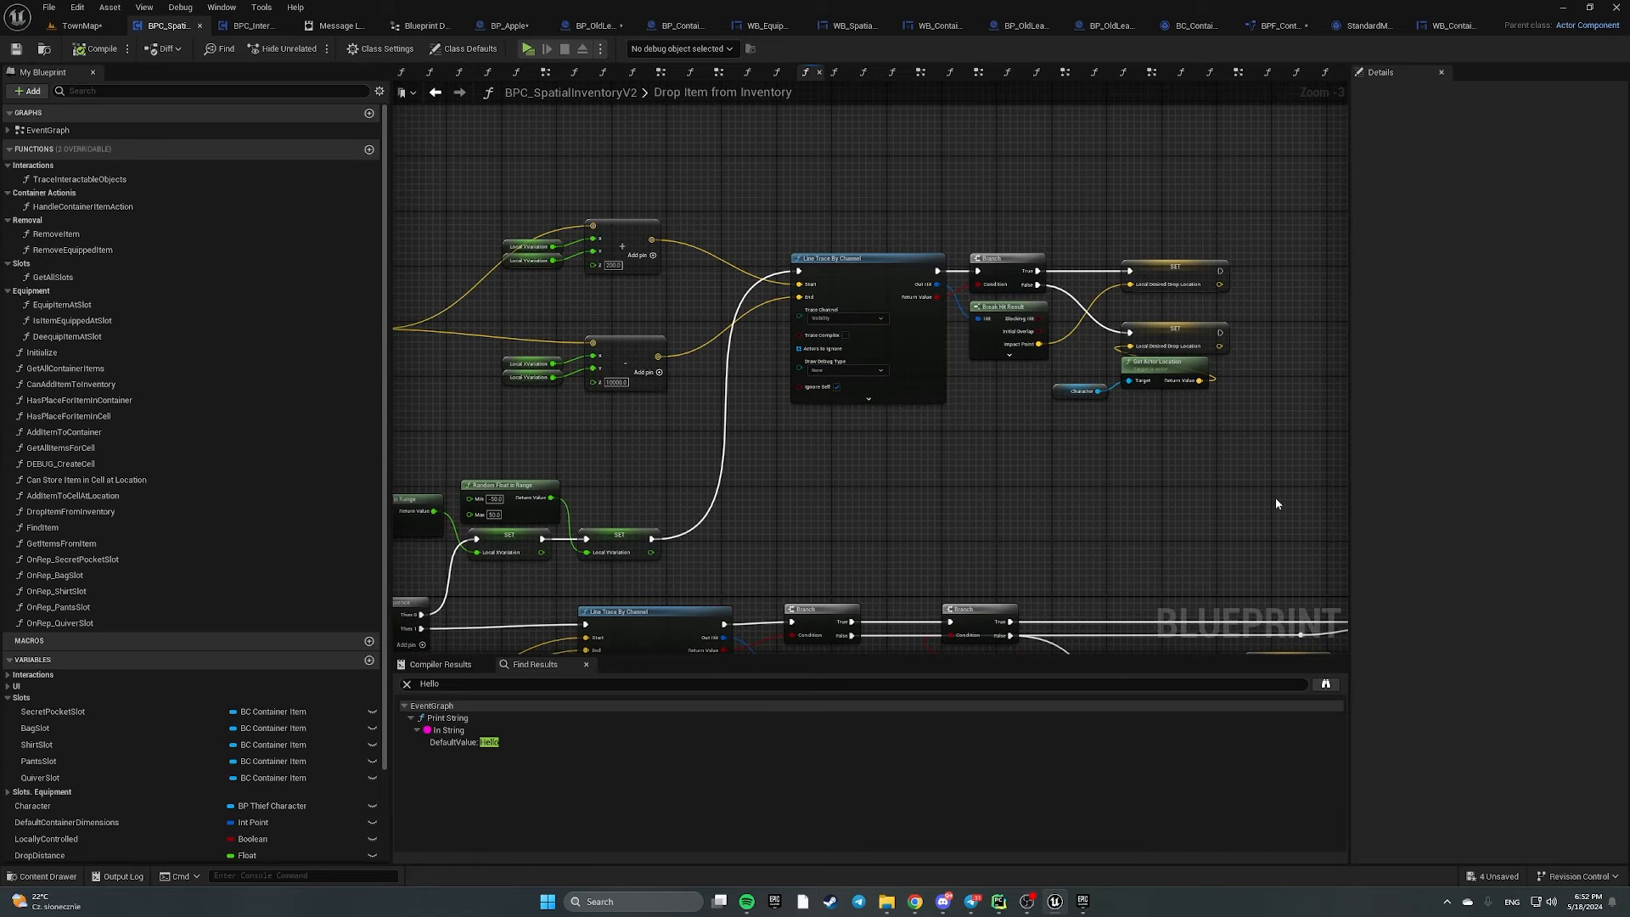
pyautogui.moveTo(1337, 535); pyautogui.dragTo(1325, 247, button='right')
pyautogui.moveTo(564, 255); pyautogui.dragTo(922, 235, button='right')
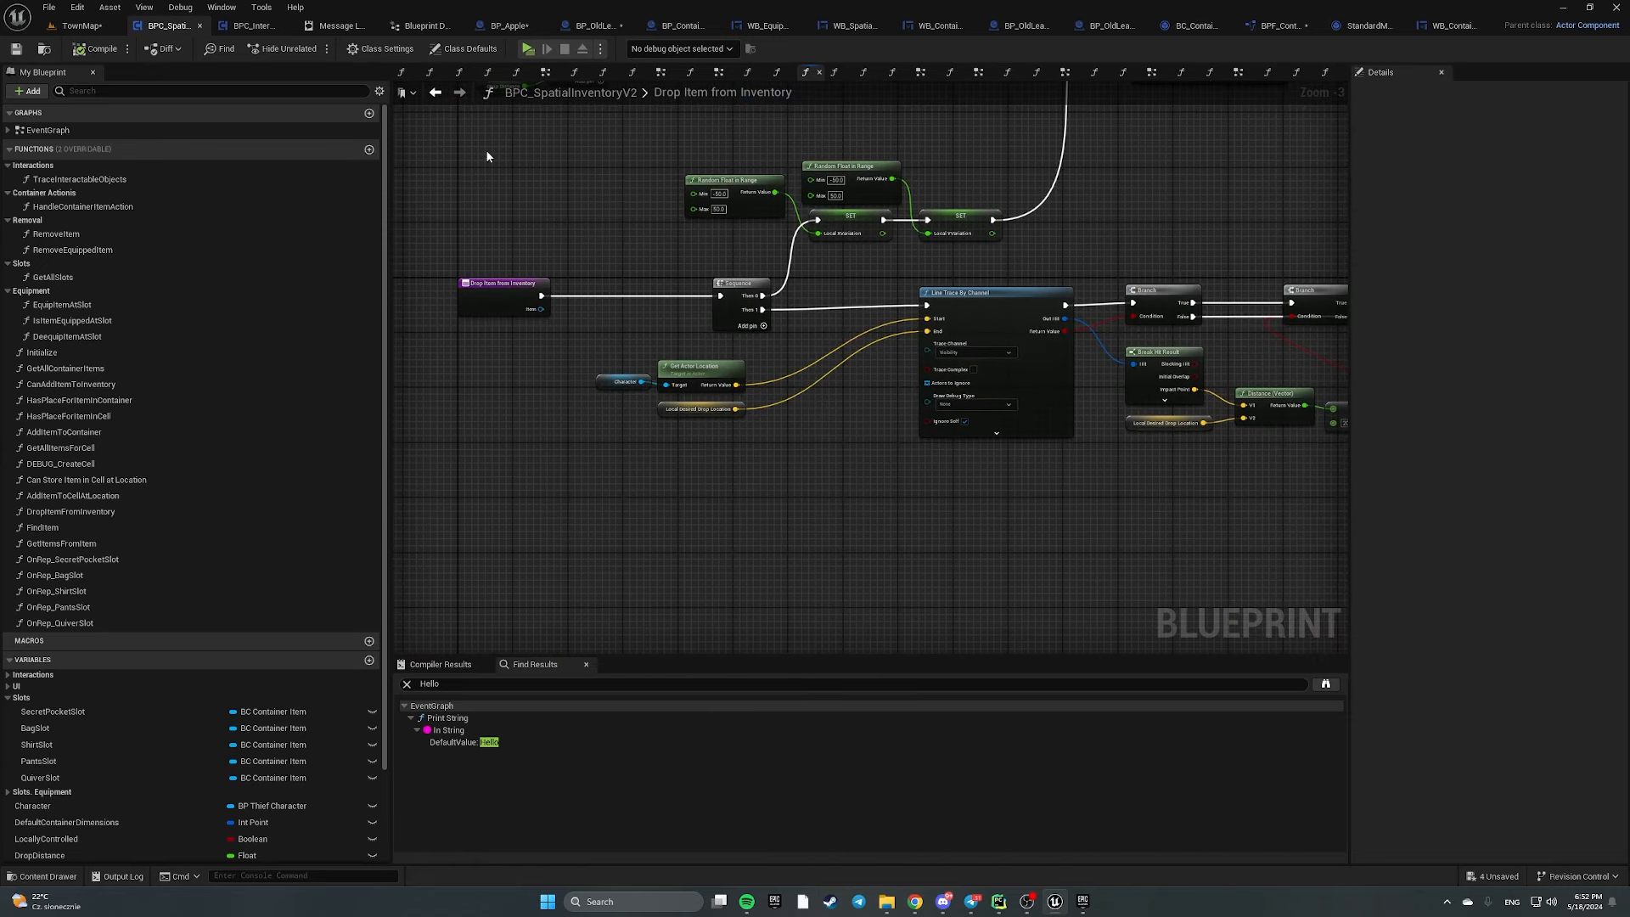
pyautogui.moveTo(1087, 256); pyautogui.dragTo(586, 192, button='right')
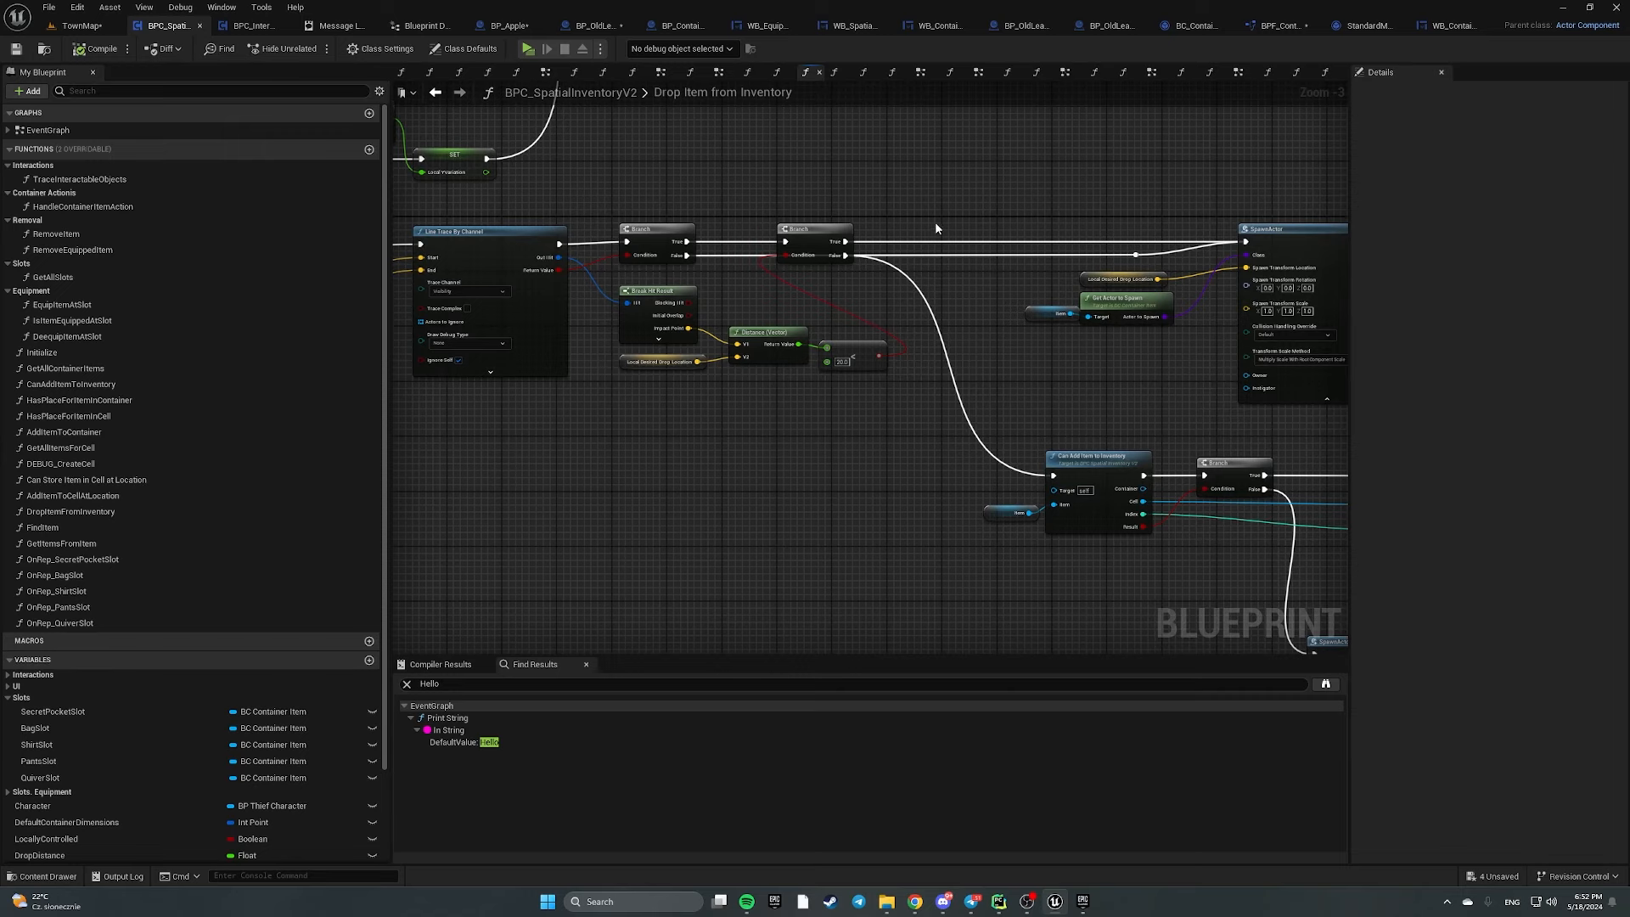
# Compare the main spawn branch with the fallback that re-adds the item or spawns it at the character's foot socket
pyautogui.moveTo(1114, 381); pyautogui.dragTo(868, 345, button='right')
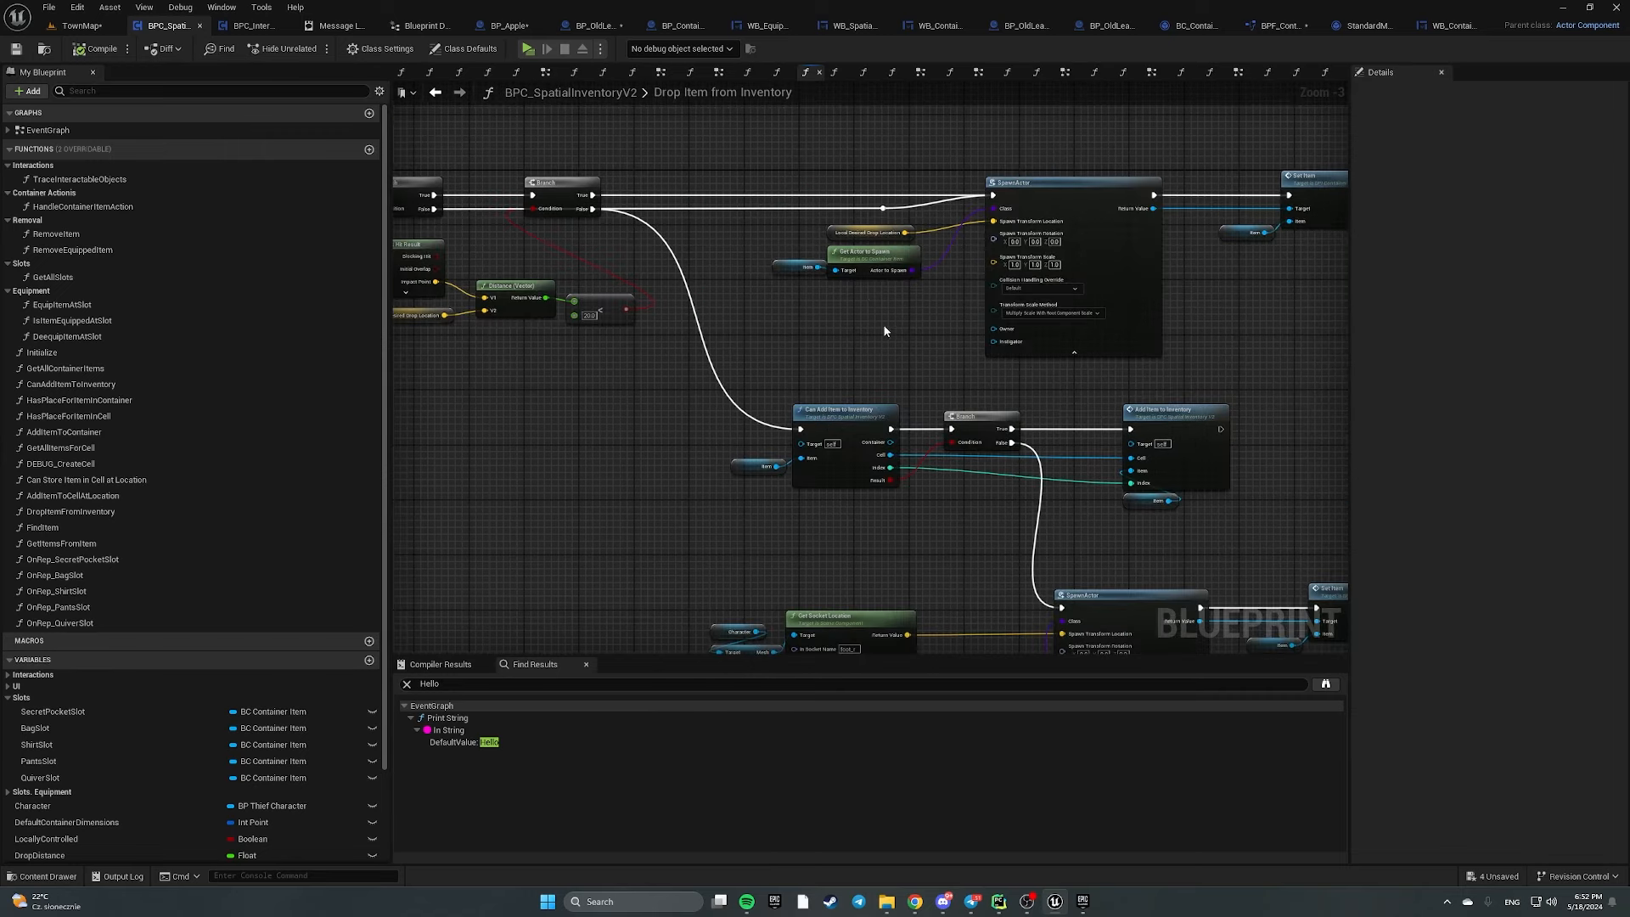
pyautogui.moveTo(795, 140); pyautogui.dragTo(1290, 339)
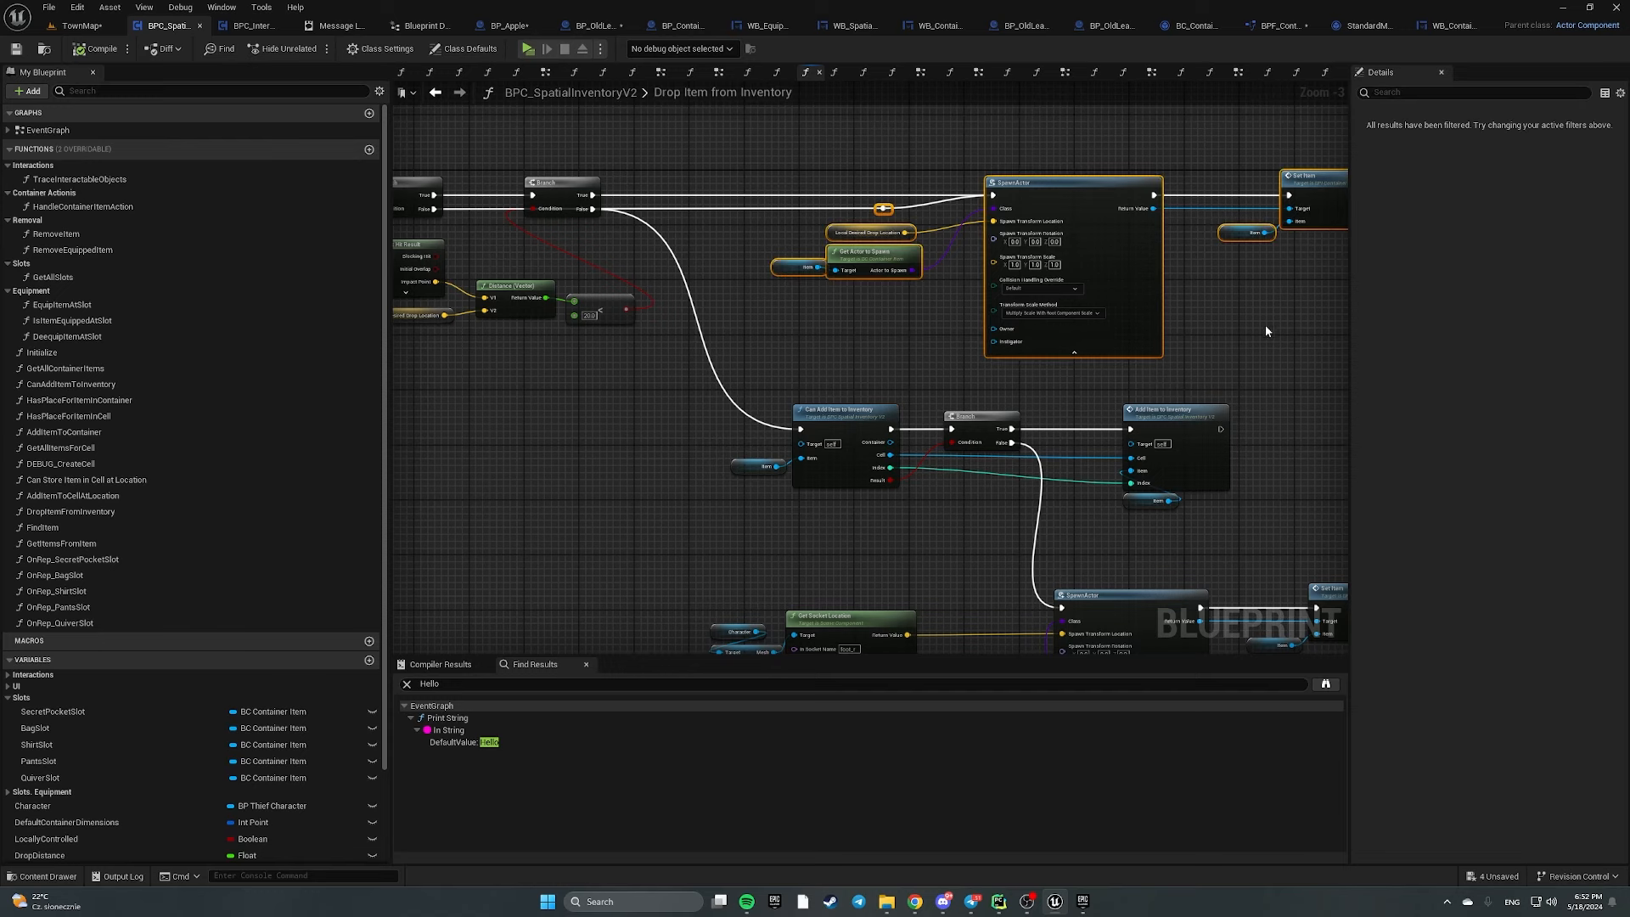
pyautogui.moveTo(1265, 325); pyautogui.dragTo(1108, 241, button='right')
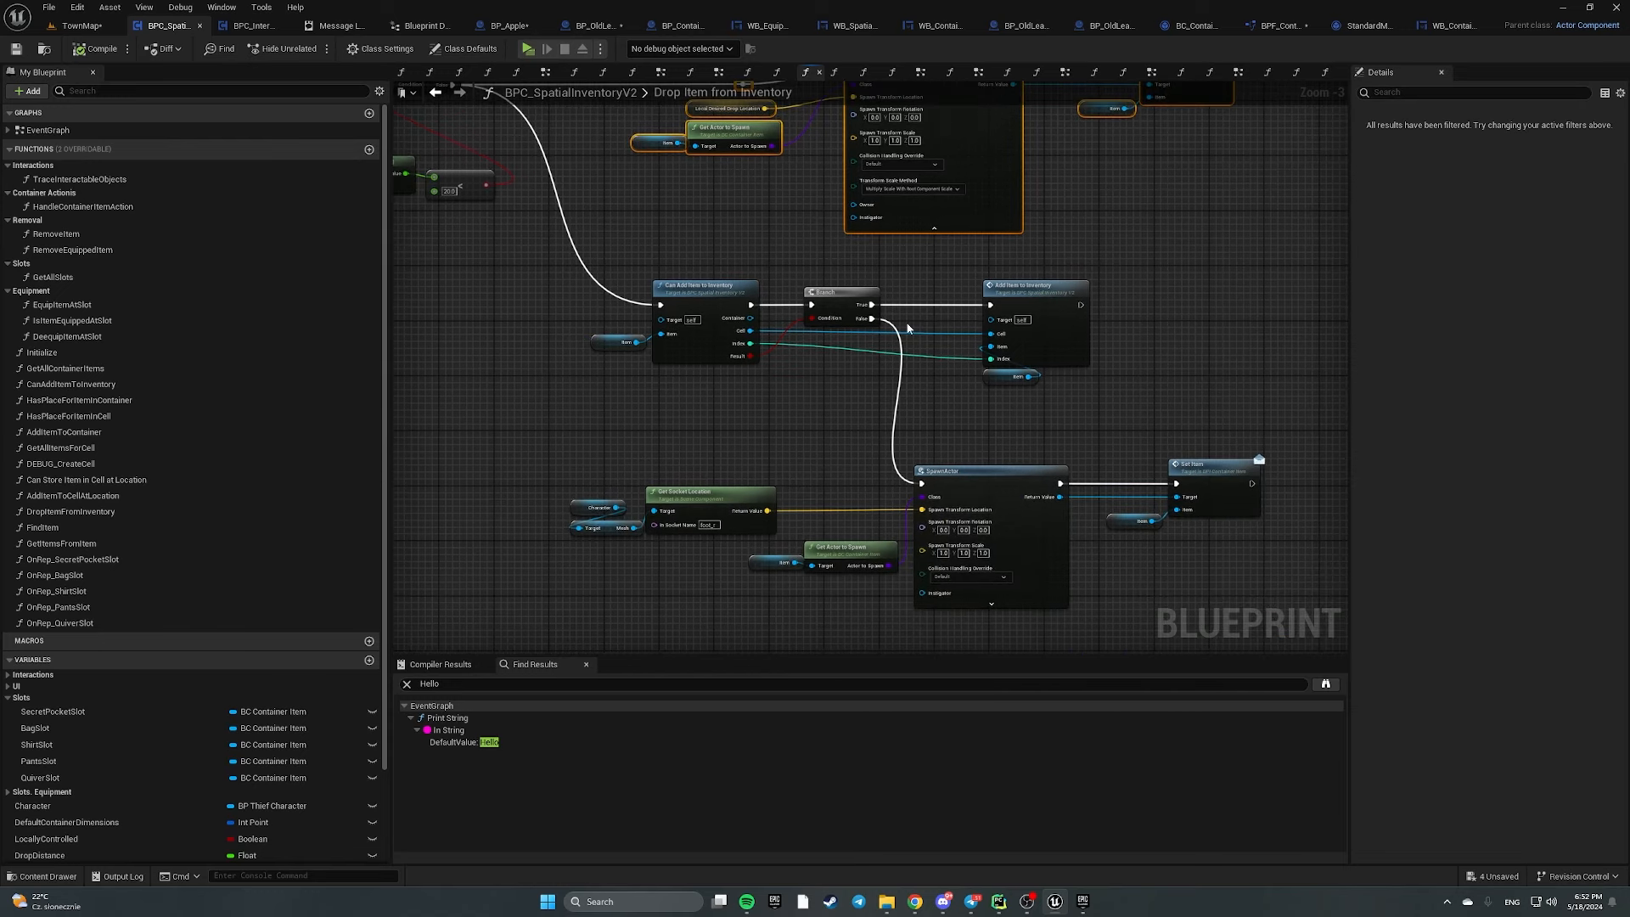
pyautogui.moveTo(566, 267); pyautogui.dragTo(806, 341, button='right')
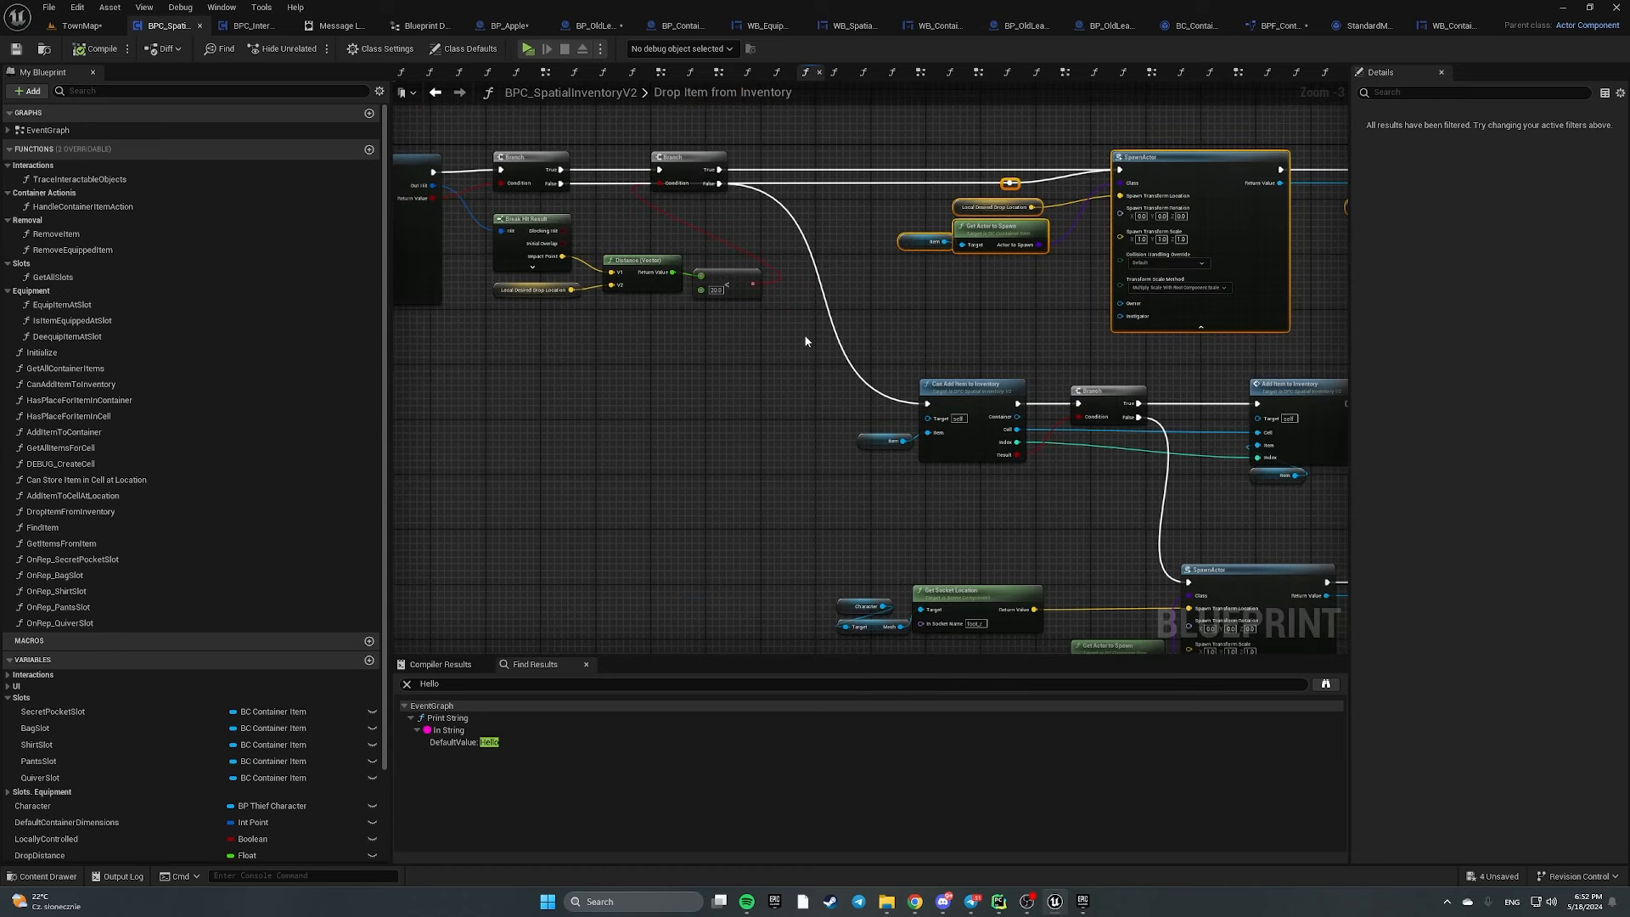
pyautogui.moveTo(837, 358); pyautogui.dragTo(944, 506)
pyautogui.moveTo(1141, 438); pyautogui.dragTo(720, 340, button='right')
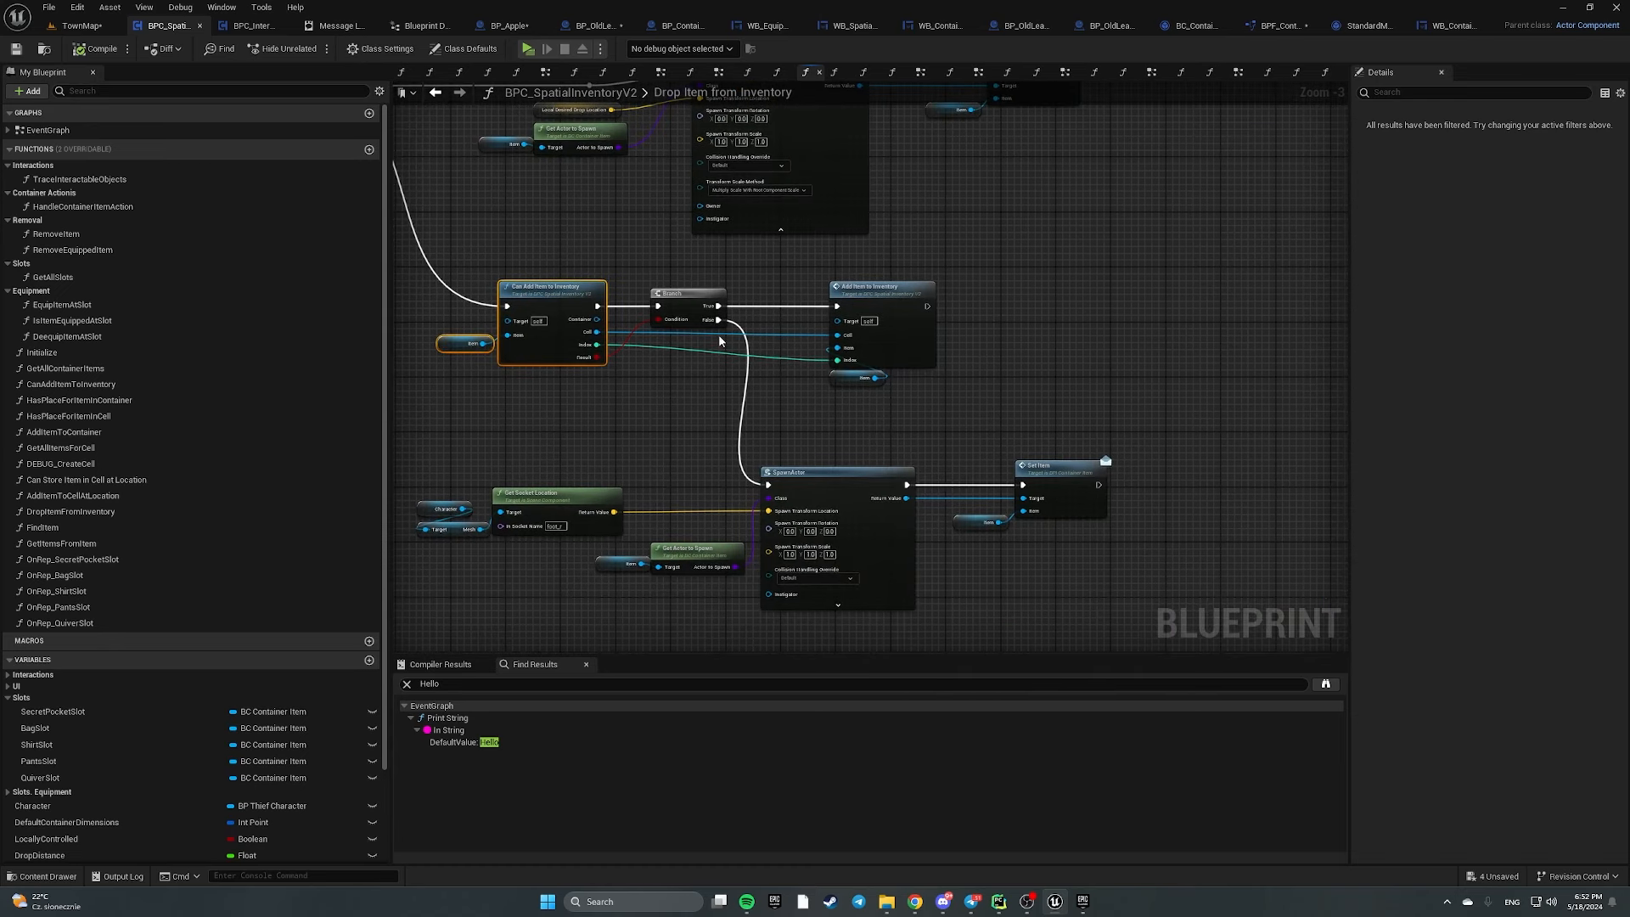
pyautogui.moveTo(797, 271); pyautogui.dragTo(897, 312, button='right')
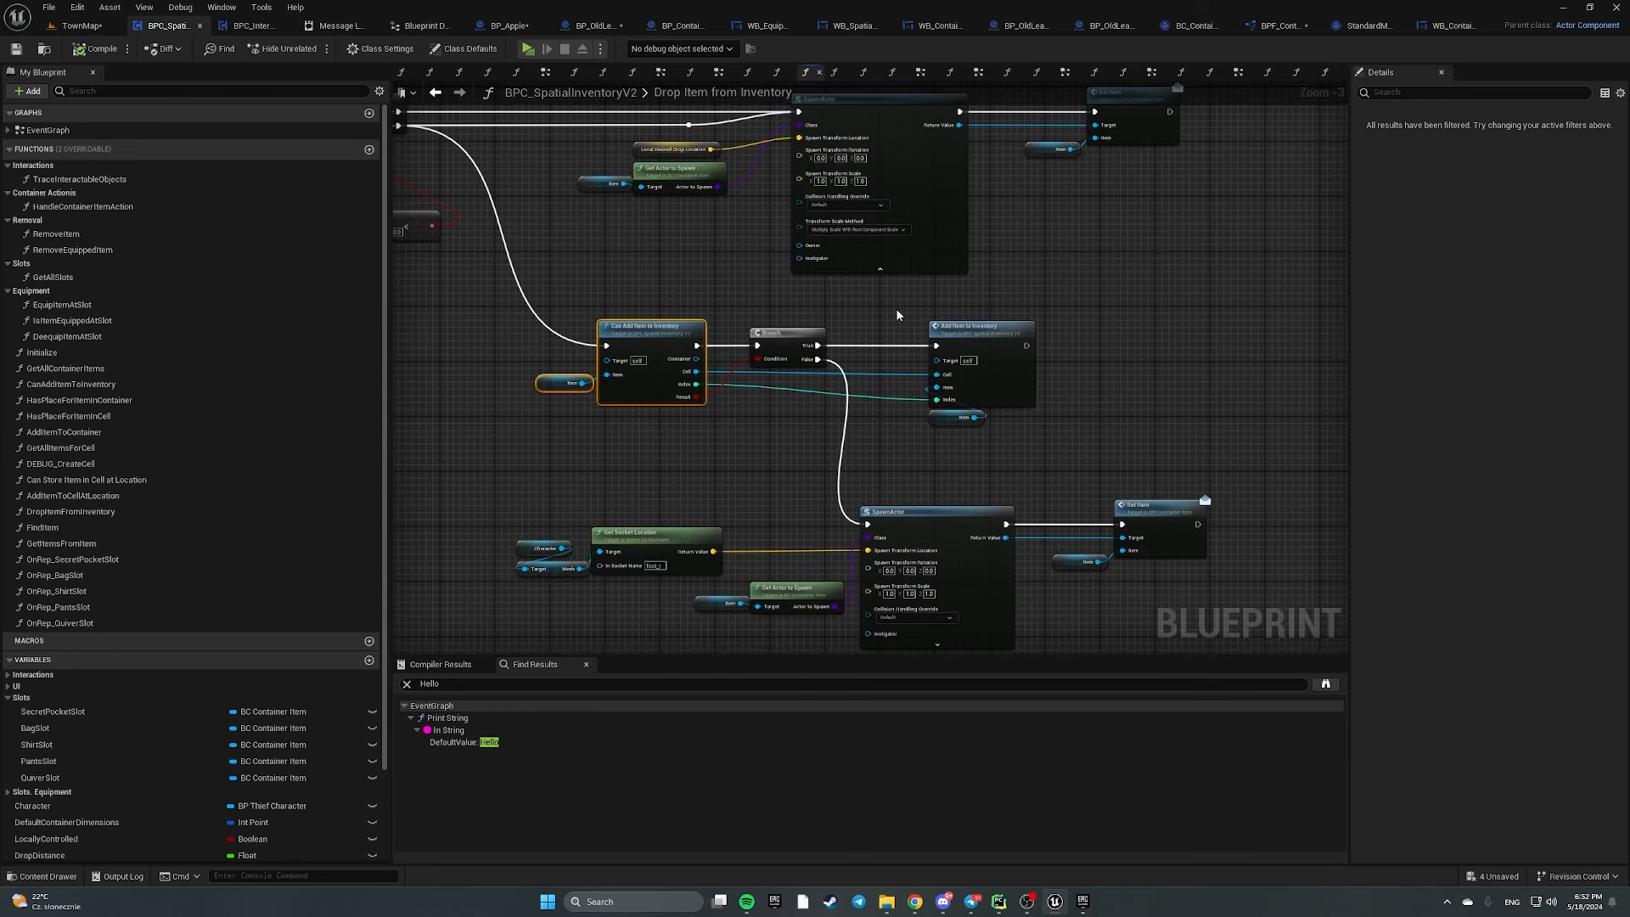
# Open the Add Item to Inventory event called in the fallback branch
pyautogui.moveTo(893, 297); pyautogui.dragTo(1030, 428)
pyautogui.scroll(3, 1030, 428)
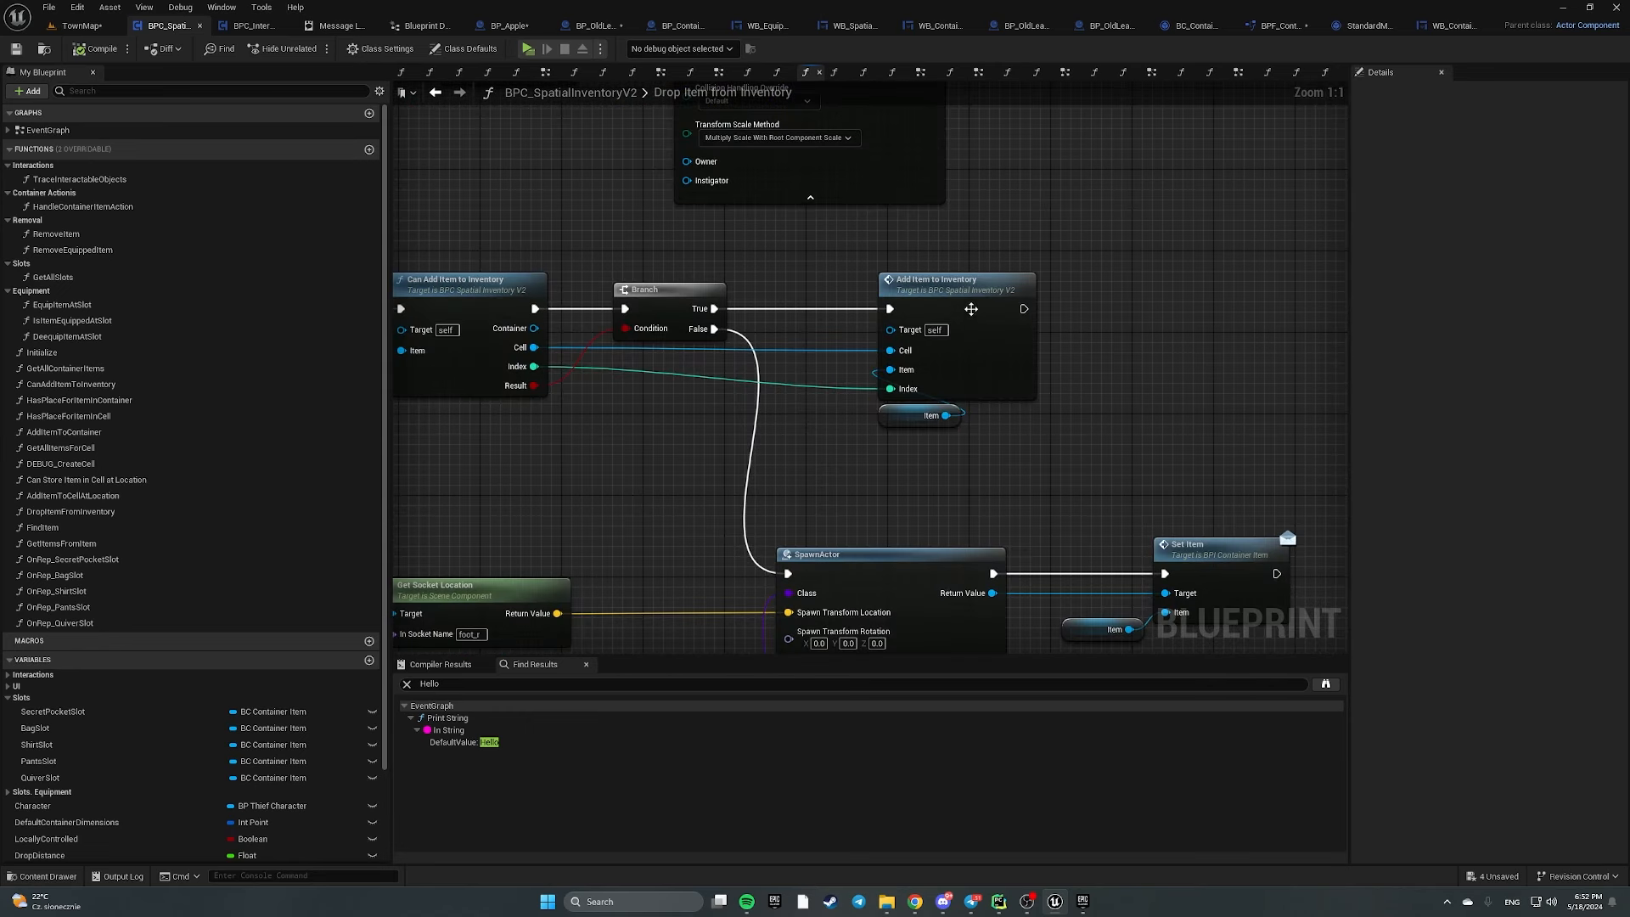
pyautogui.doubleClick(970, 308)
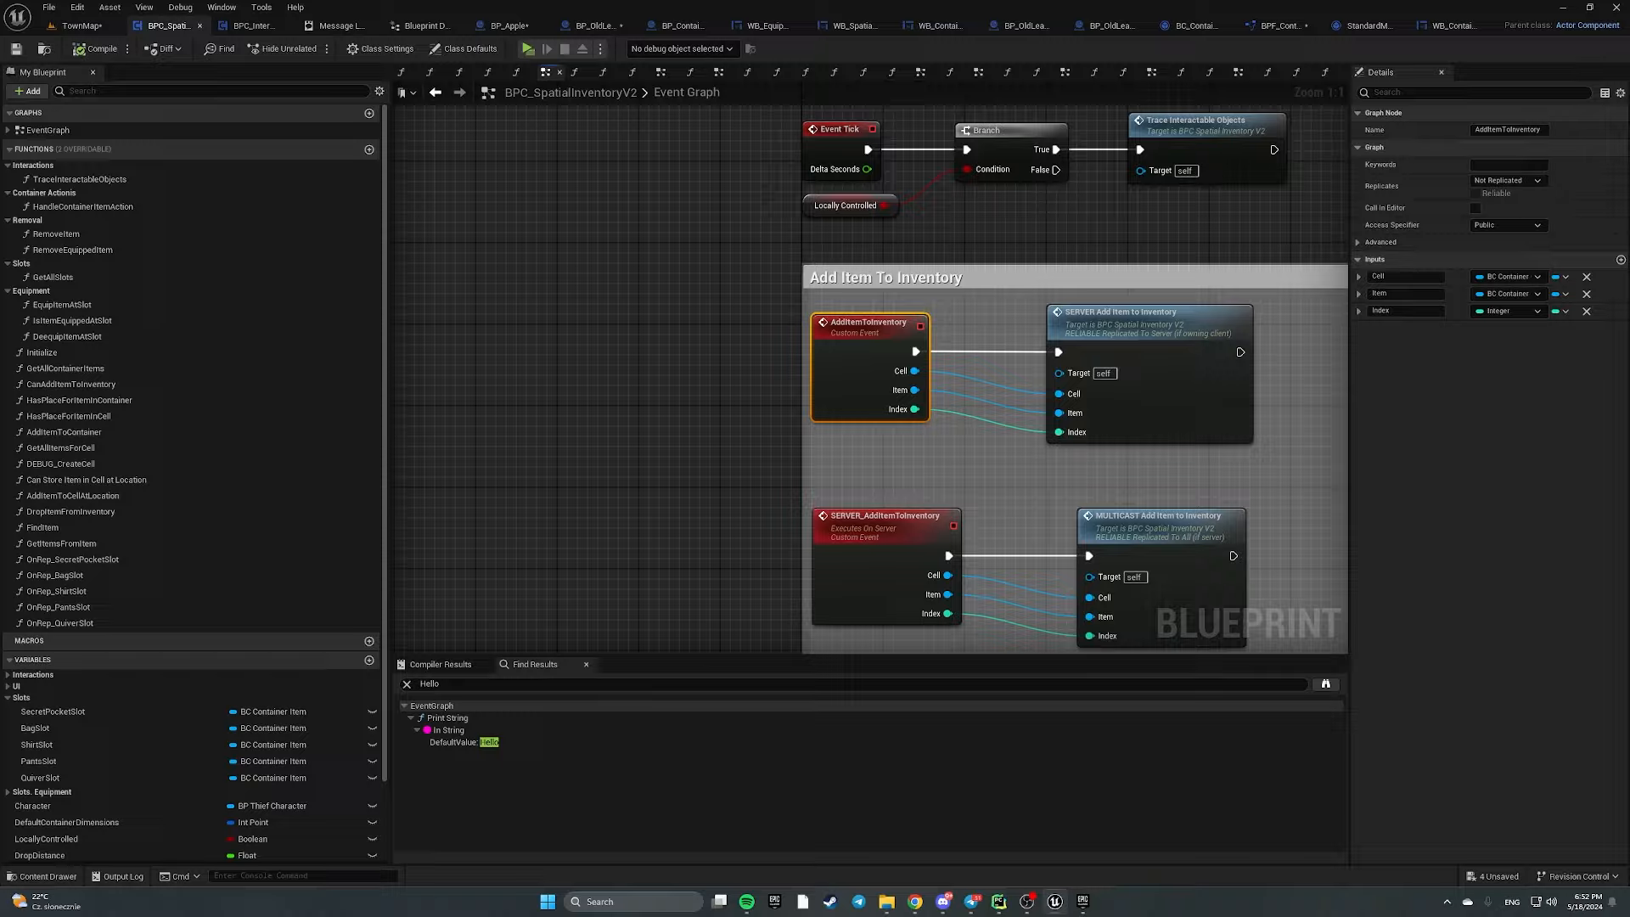